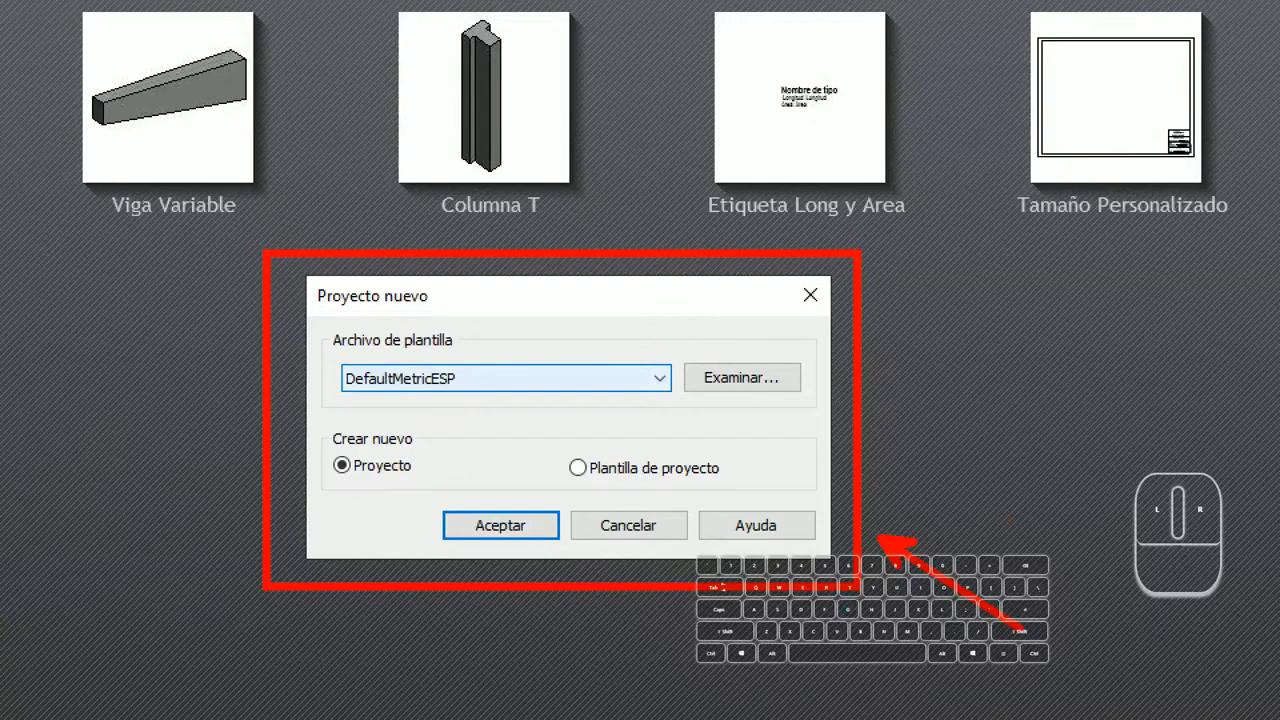
mouse_move(316, 330)
left_mouse_down("ctrl")
mouse_move(833, 404)
mouse_move(822, 410)
left_mouse_up("ctrl")
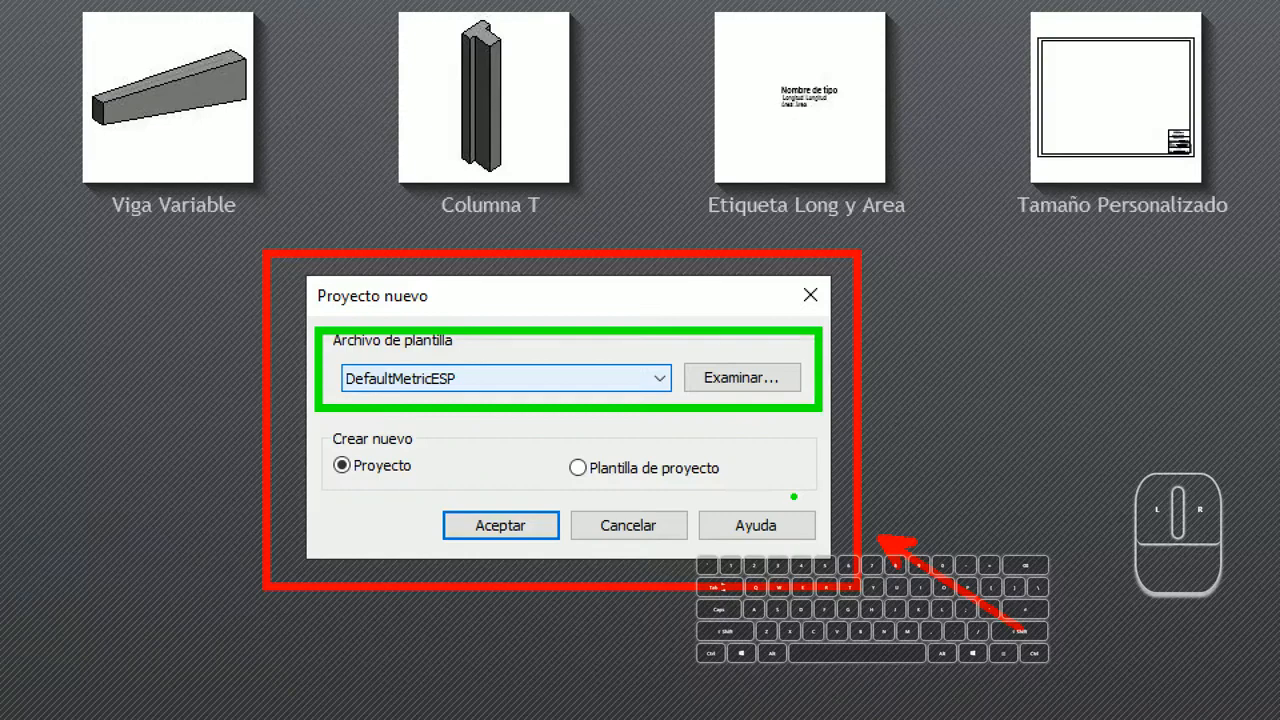
mouse_move(796, 377)
left_mouse_down()
mouse_move(848, 360)
mouse_move(972, 377)
left_mouse_up()
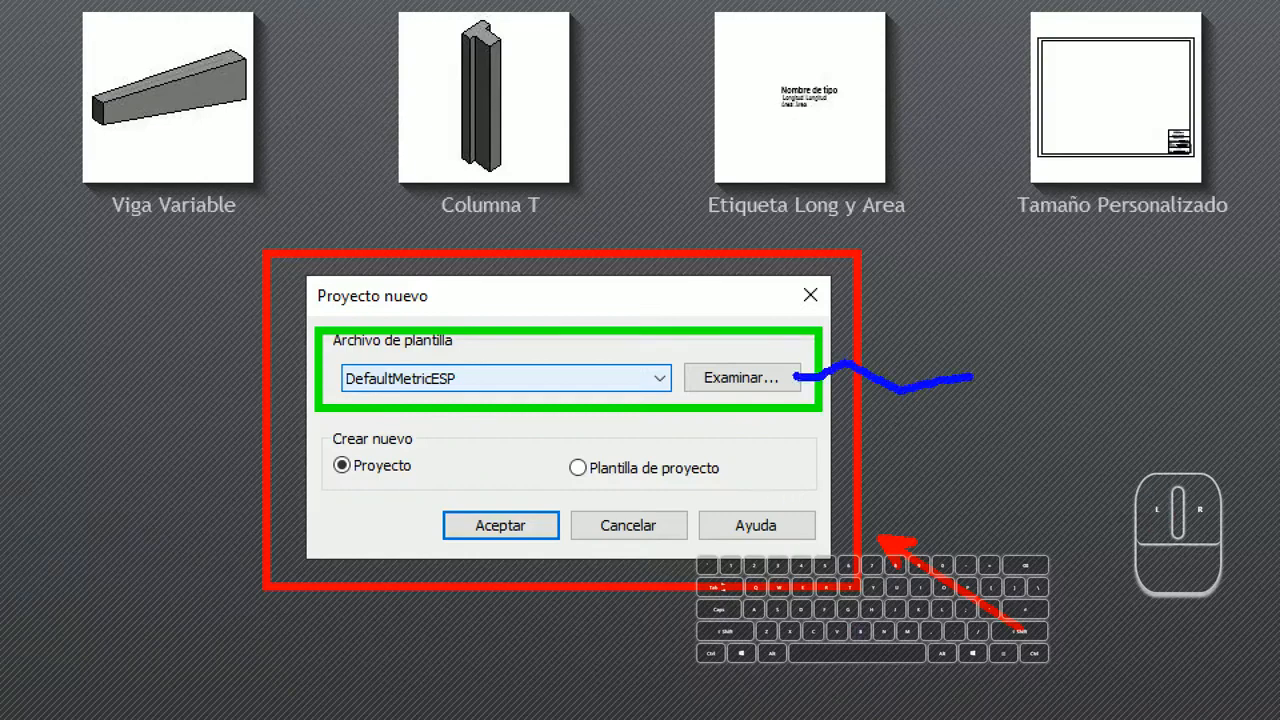
mouse_move(815, 365)
left_mouse_down()
mouse_move(785, 388)
mouse_move(805, 398)
left_mouse_up()
left_click_drag(400, 326, 467, 362)
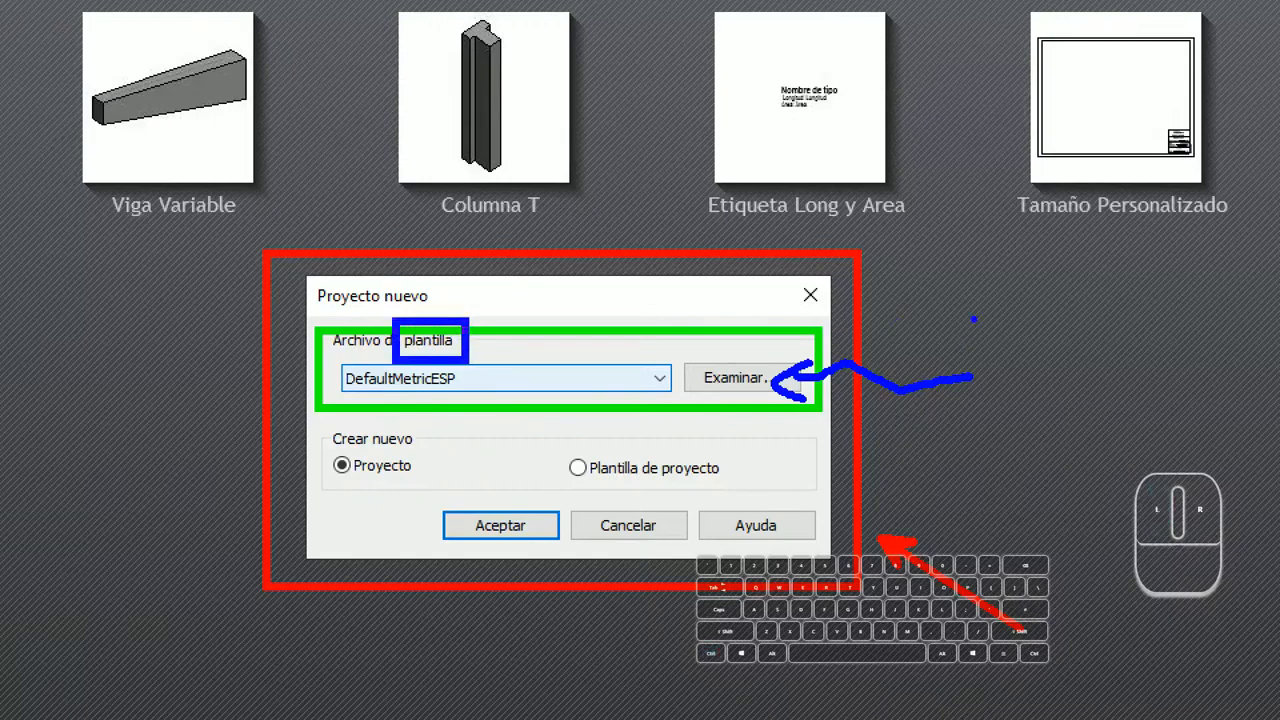
mouse_move(977, 312)
left_mouse_down()
mouse_move(988, 334)
mouse_move(1013, 306)
left_mouse_up()
mouse_move(1026, 250)
left_mouse_down()
mouse_move(1040, 350)
mouse_move(1057, 326)
mouse_move(1100, 342)
left_mouse_up()
left_click_drag(982, 266, 1073, 266)
left_click(1022, 365)
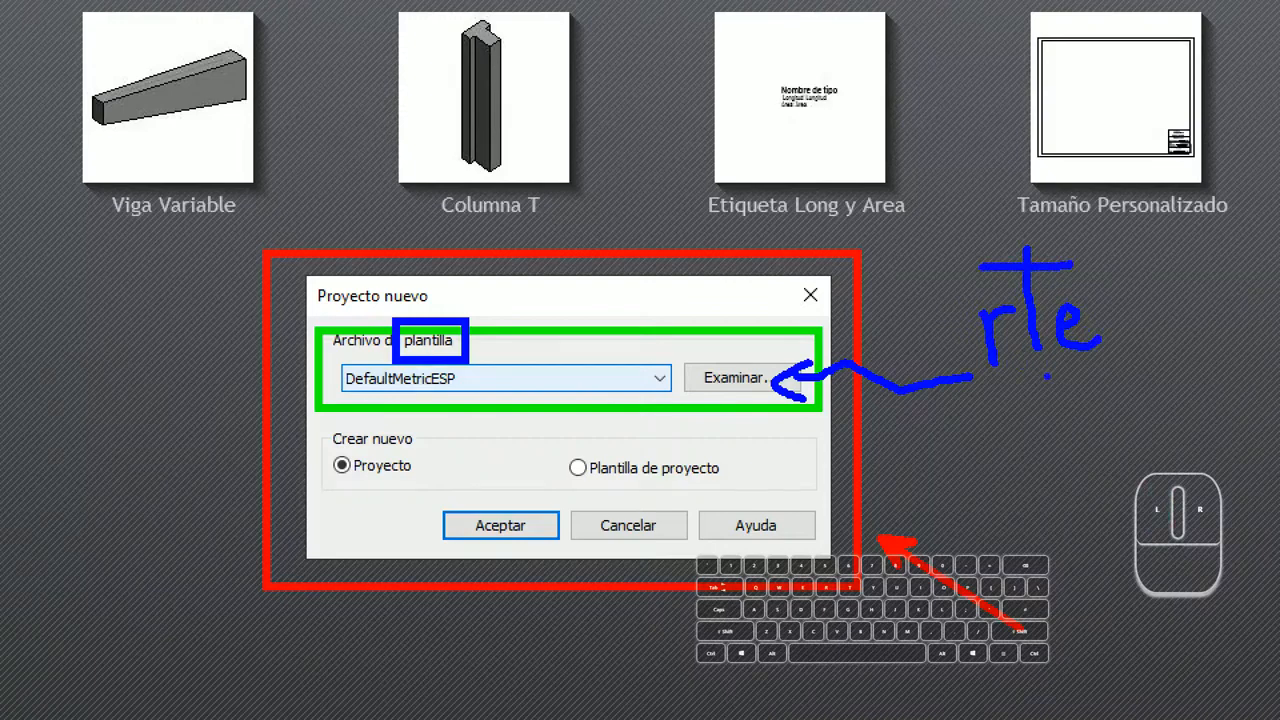
key("o")
left_click_drag(1031, 366, 1104, 352)
key("t")
scroll(1048, 444, "up", 1)
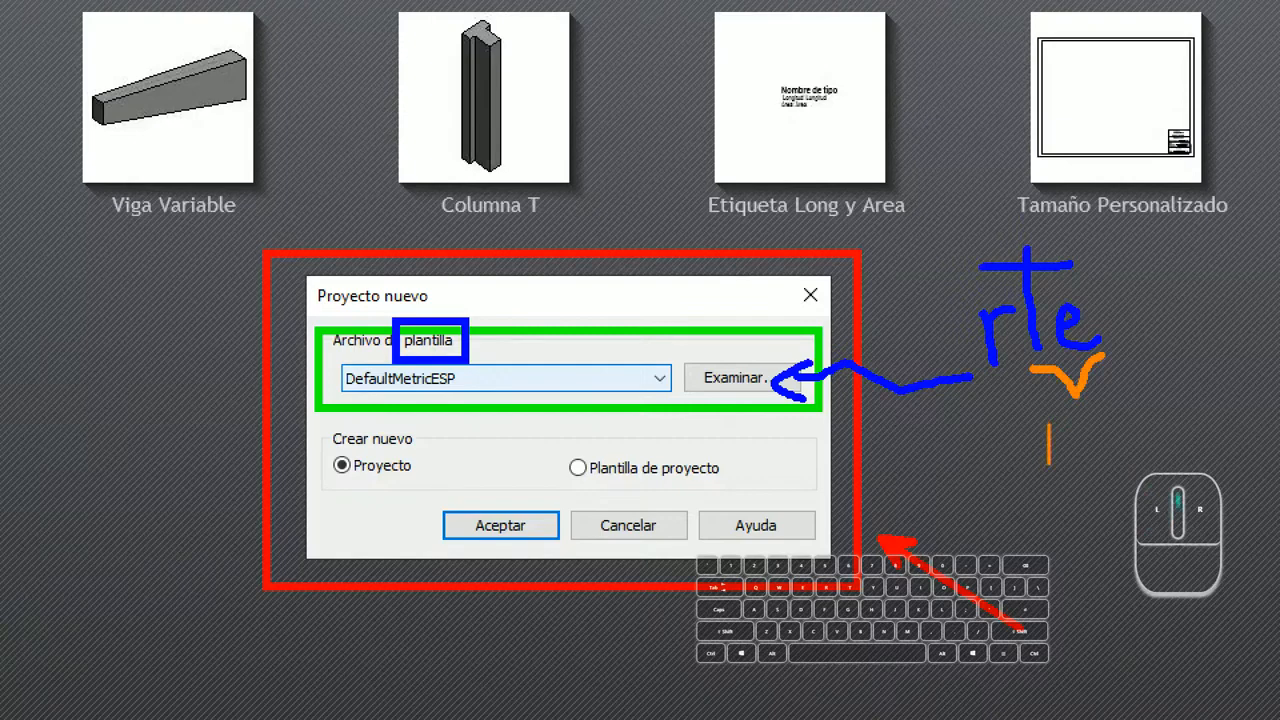
left_click(1041, 440)
type("template")
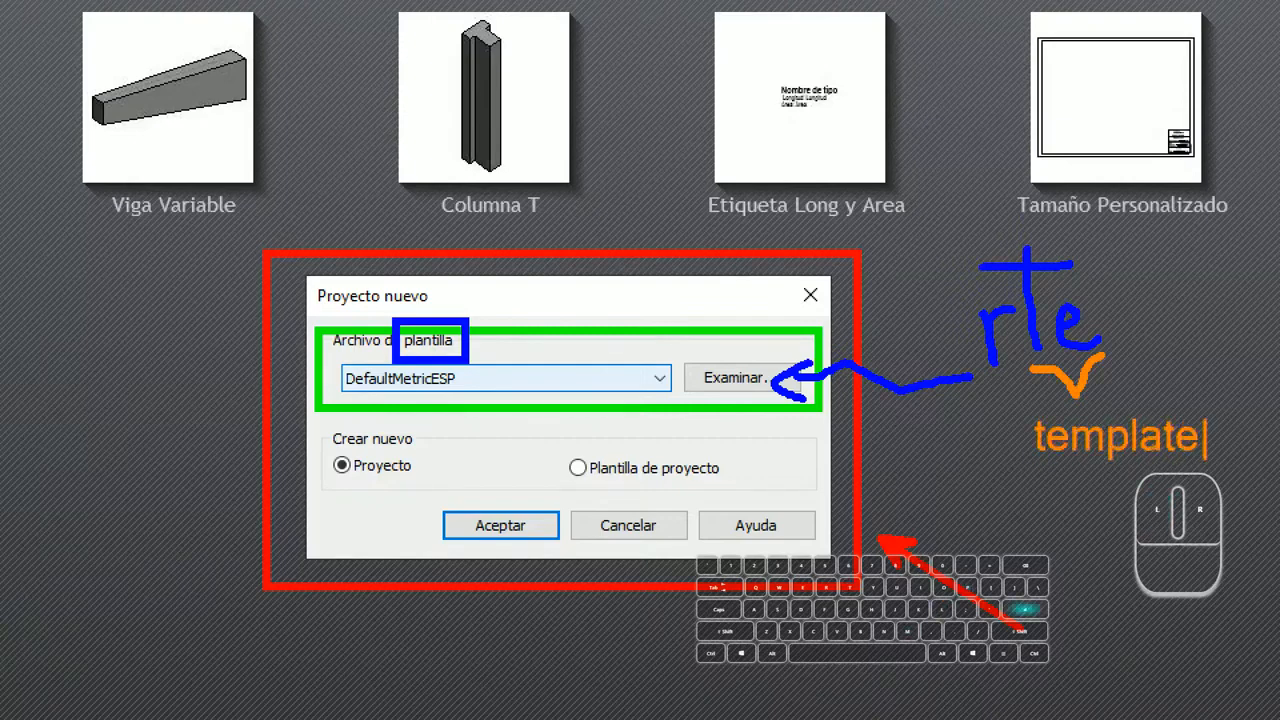
key("Return")
type("plantilla")
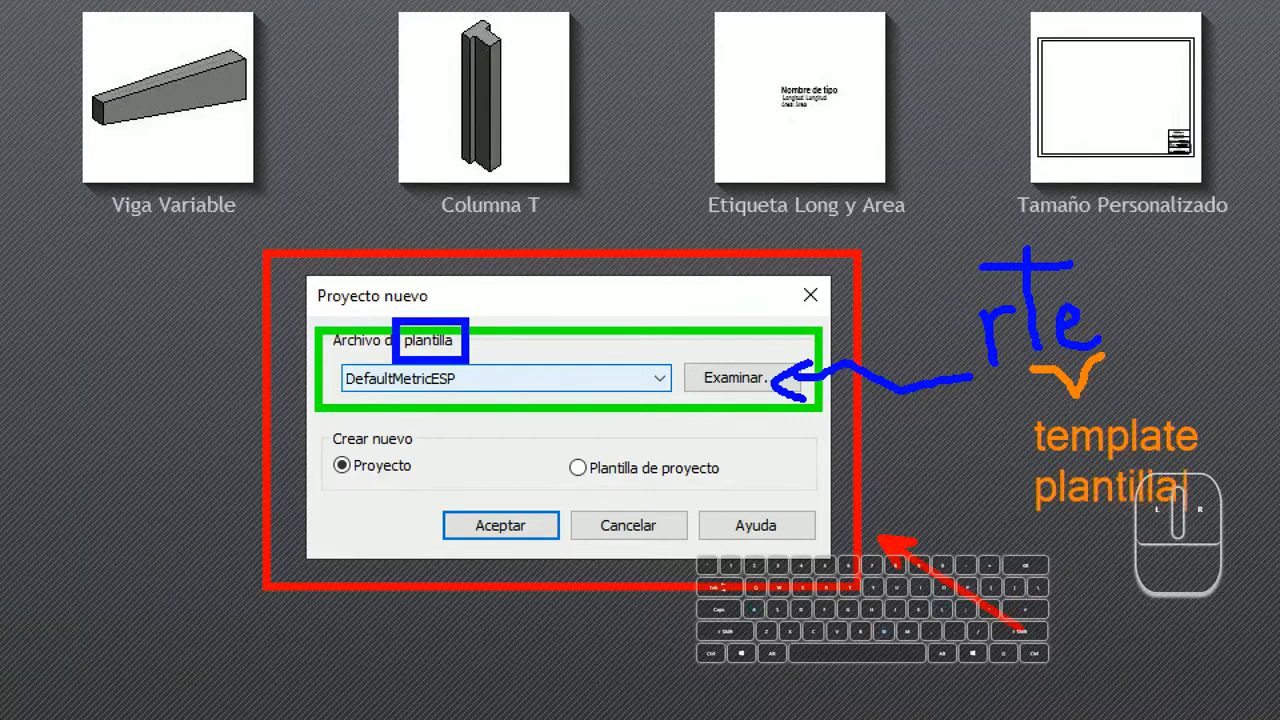
left_click(1180, 461)
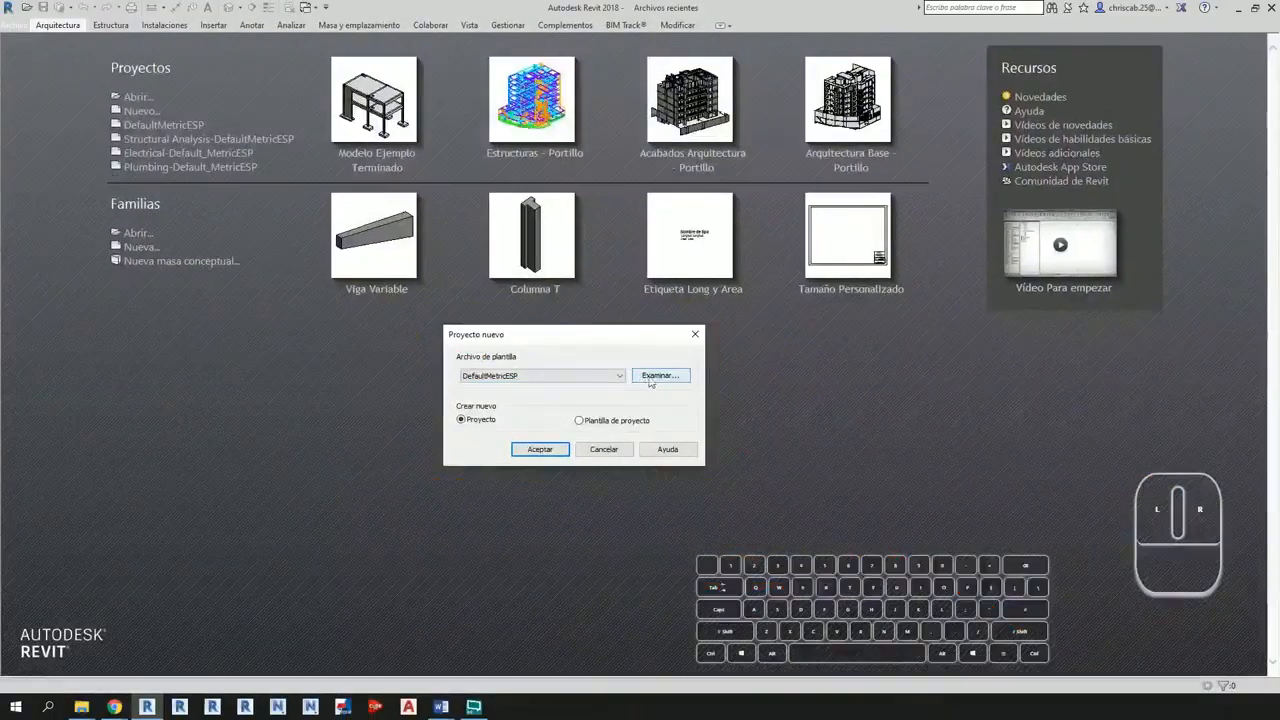
Step: Browse for a template through 01. CIP, 06. Taller, Taller -Proyectos de Estructuras con BIM and Sesión 02, and select Plantilla de Estructuras.rte
left_click(735, 378)
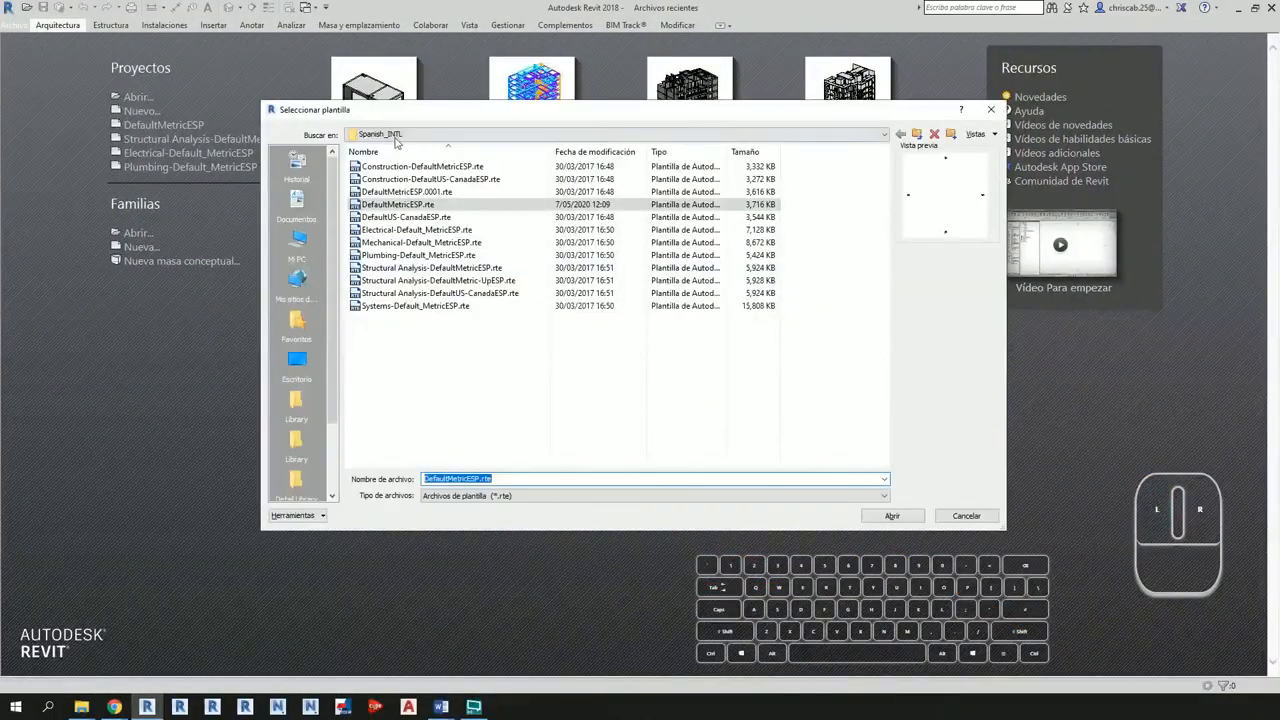
left_click(396, 137)
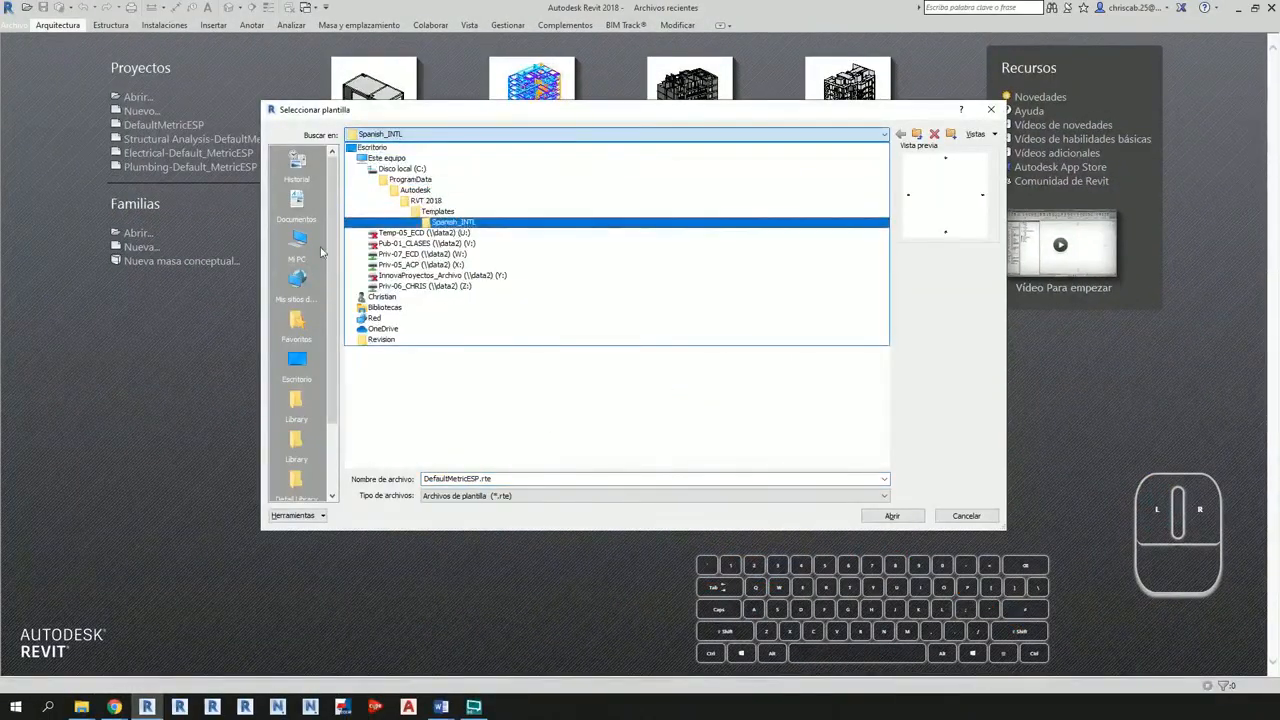
left_click(300, 207)
left_click(300, 207)
double_click(393, 169)
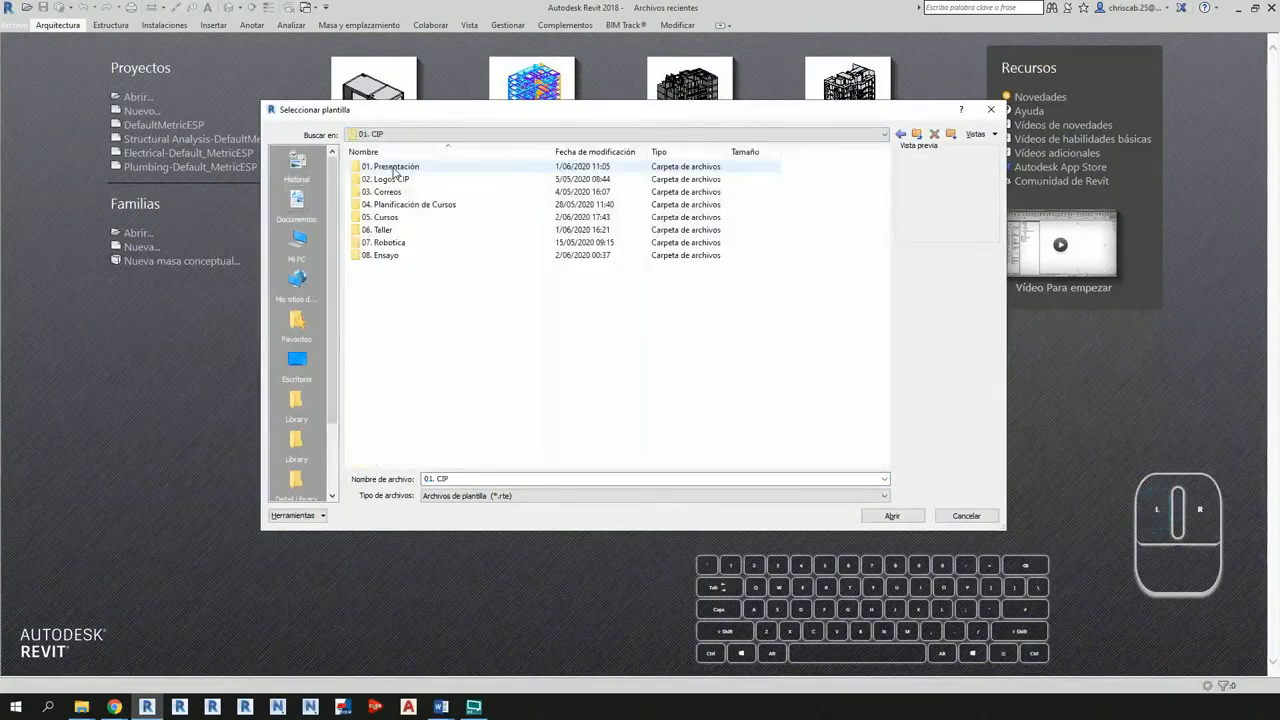
double_click(383, 229)
left_click(395, 180)
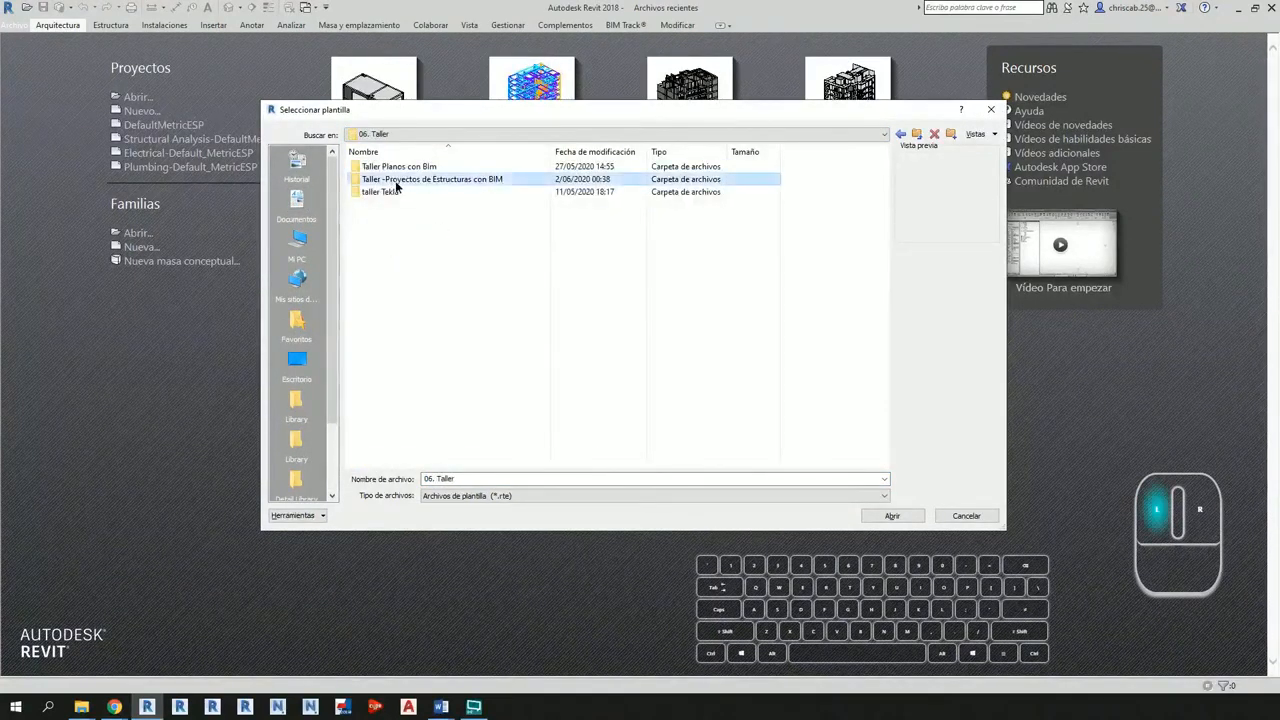
double_click(395, 180)
double_click(391, 205)
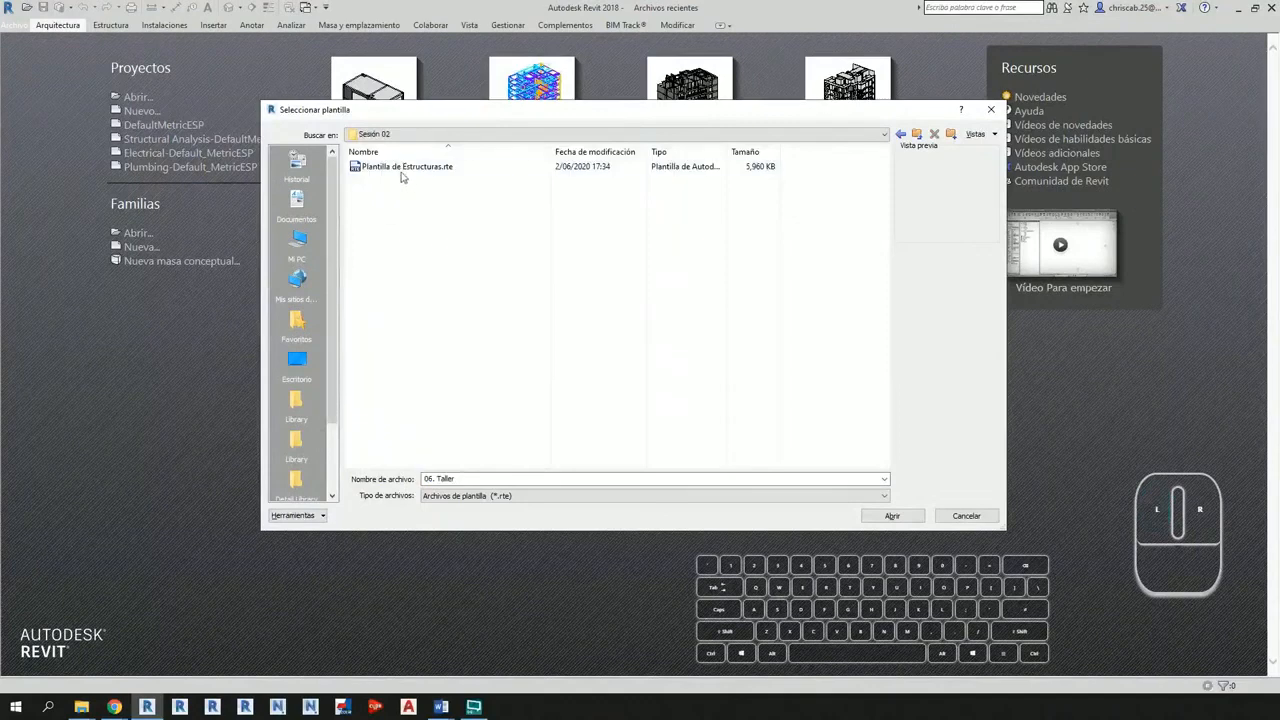
left_click(402, 168)
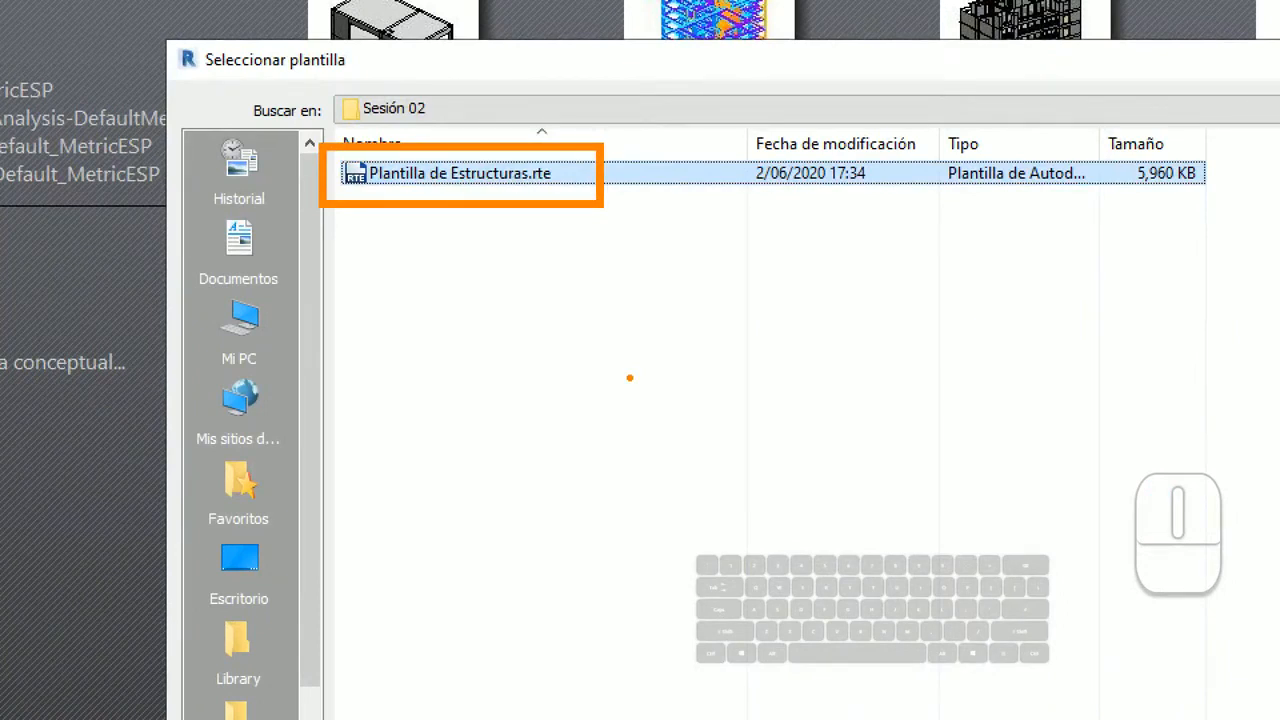
mouse_move(552, 146)
left_mouse_down()
mouse_move(498, 188)
mouse_move(560, 142)
mouse_move(552, 133)
left_mouse_up()
left_click_drag(570, 242, 626, 350)
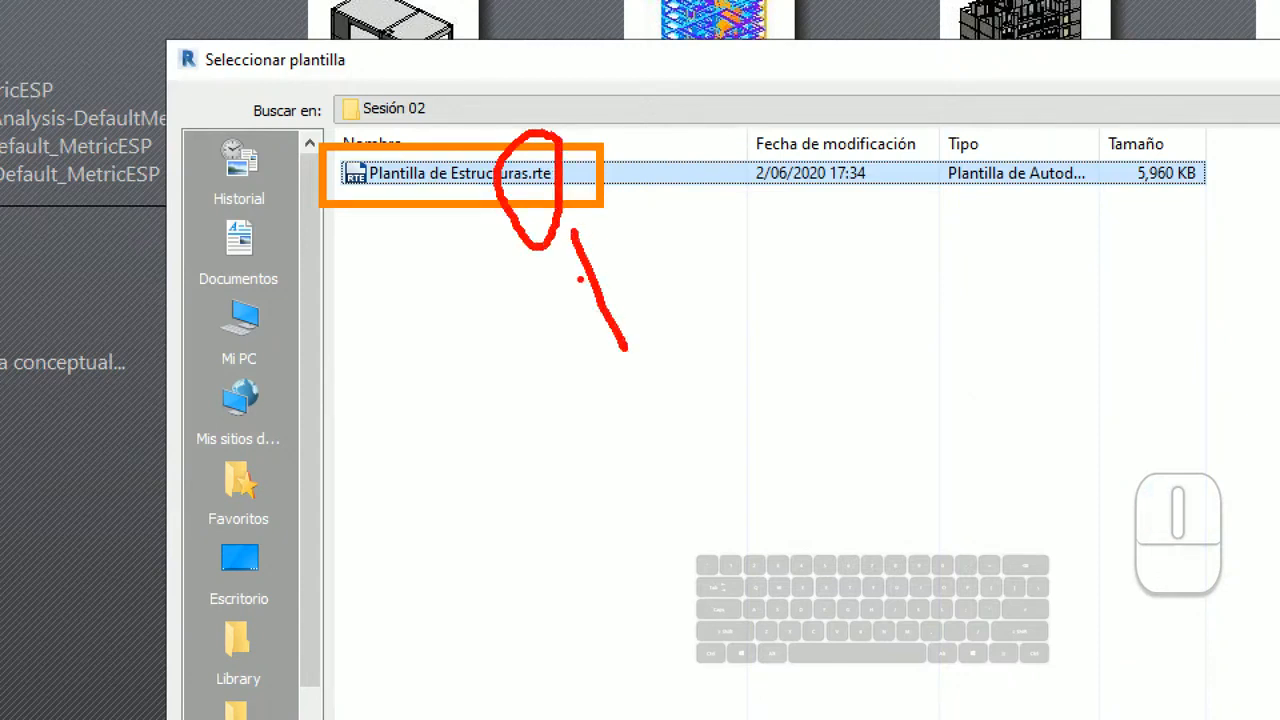
mouse_move(578, 278)
left_mouse_down()
mouse_move(572, 234)
mouse_move(622, 262)
left_mouse_up()
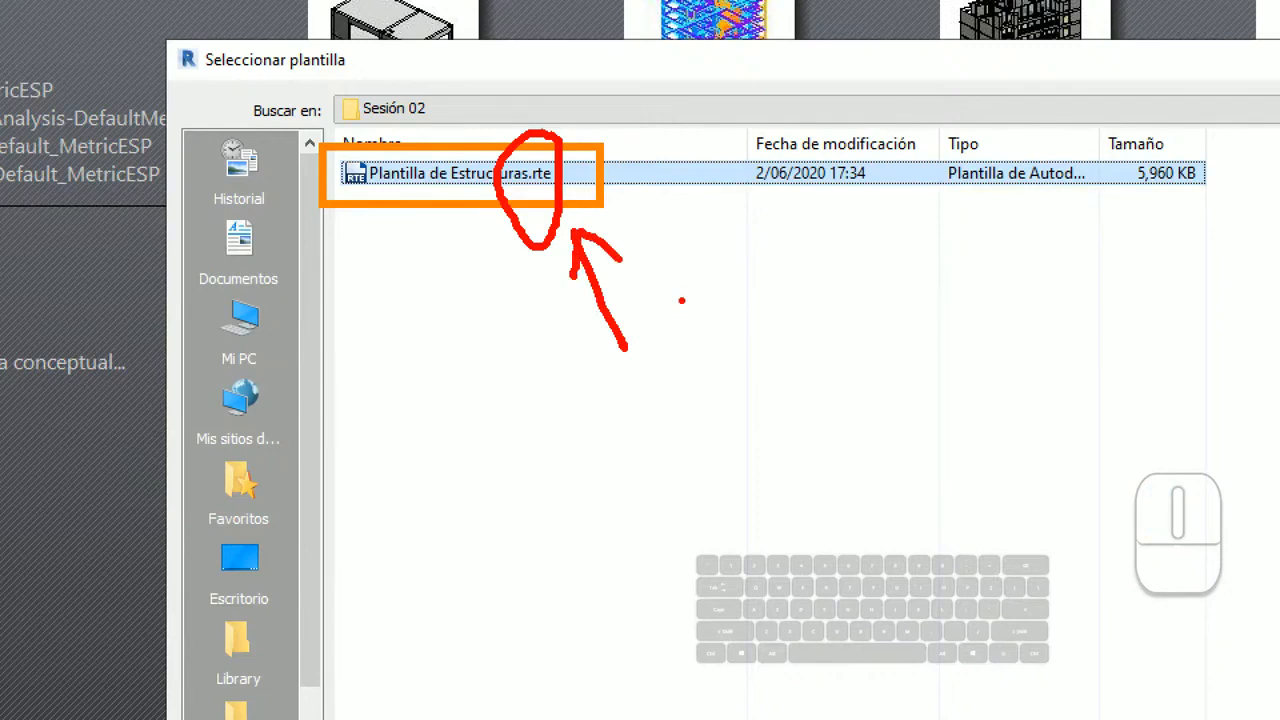
key("Escape")
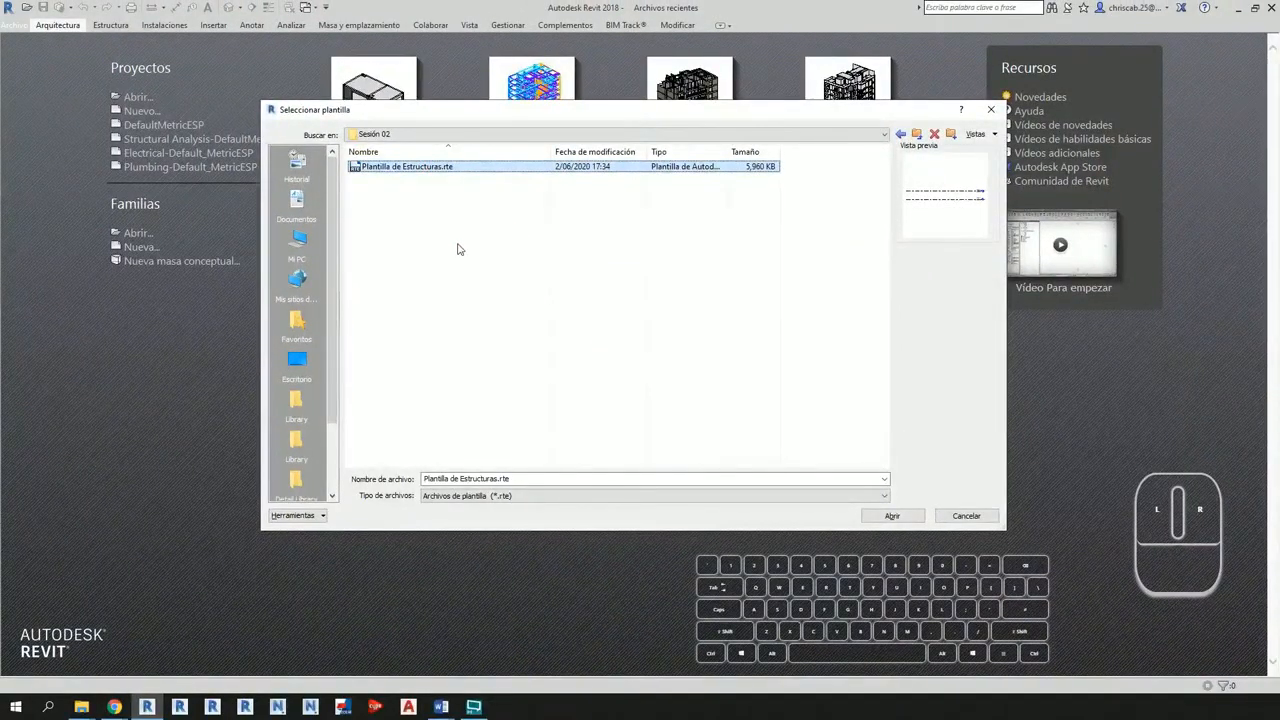
key("ctrl+1")
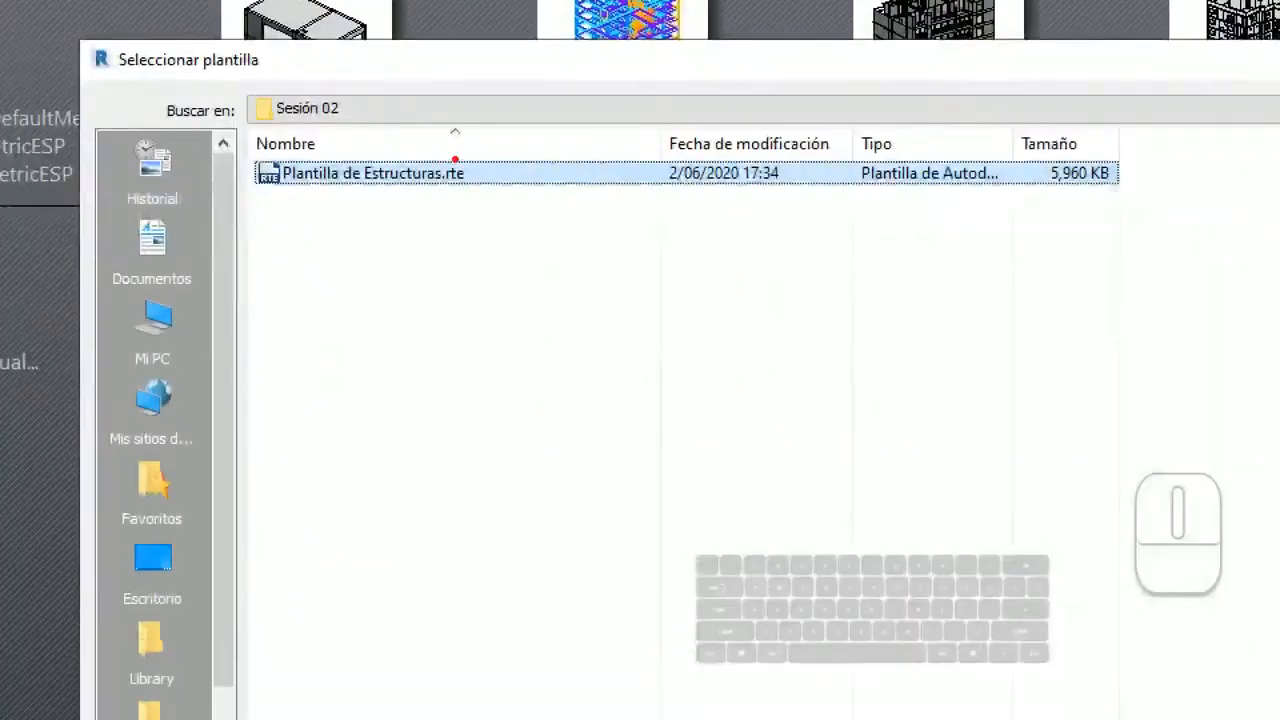
mouse_move(455, 159)
left_mouse_down()
mouse_move(484, 140)
mouse_move(466, 134)
left_mouse_up()
key("Escape")
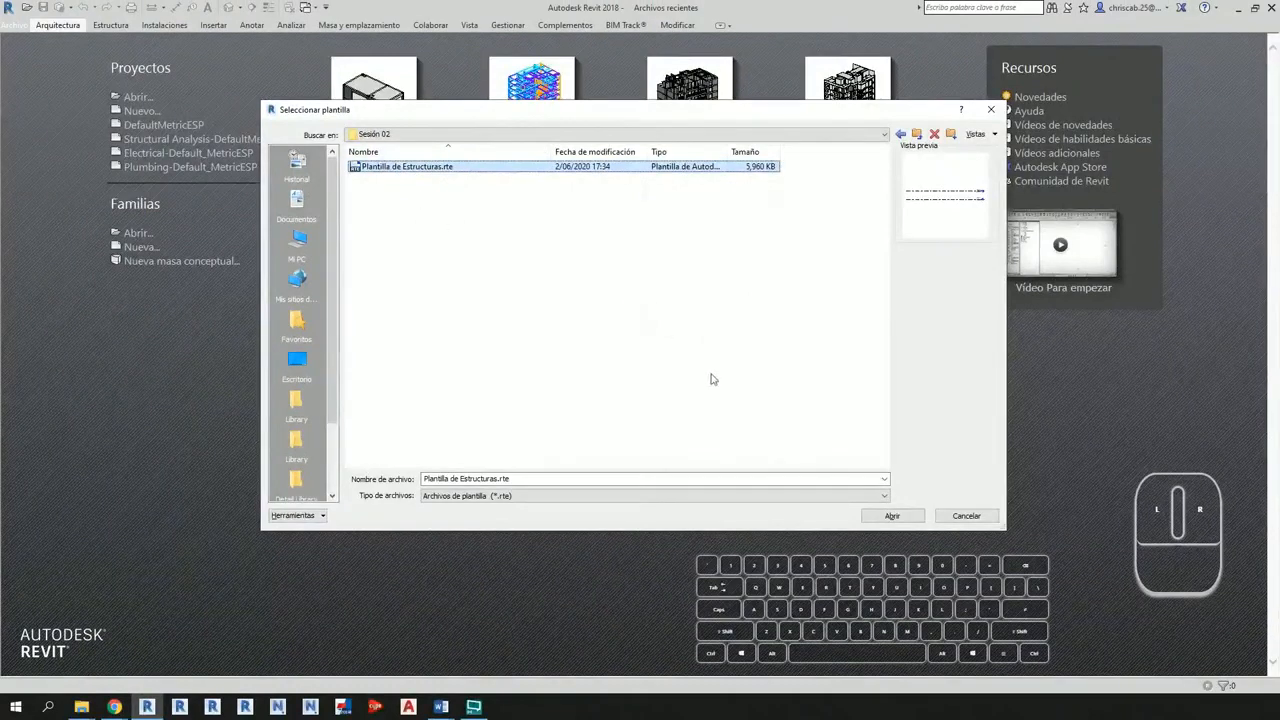
Step: Load the selected structural template file and create a new project from it
left_click(893, 515)
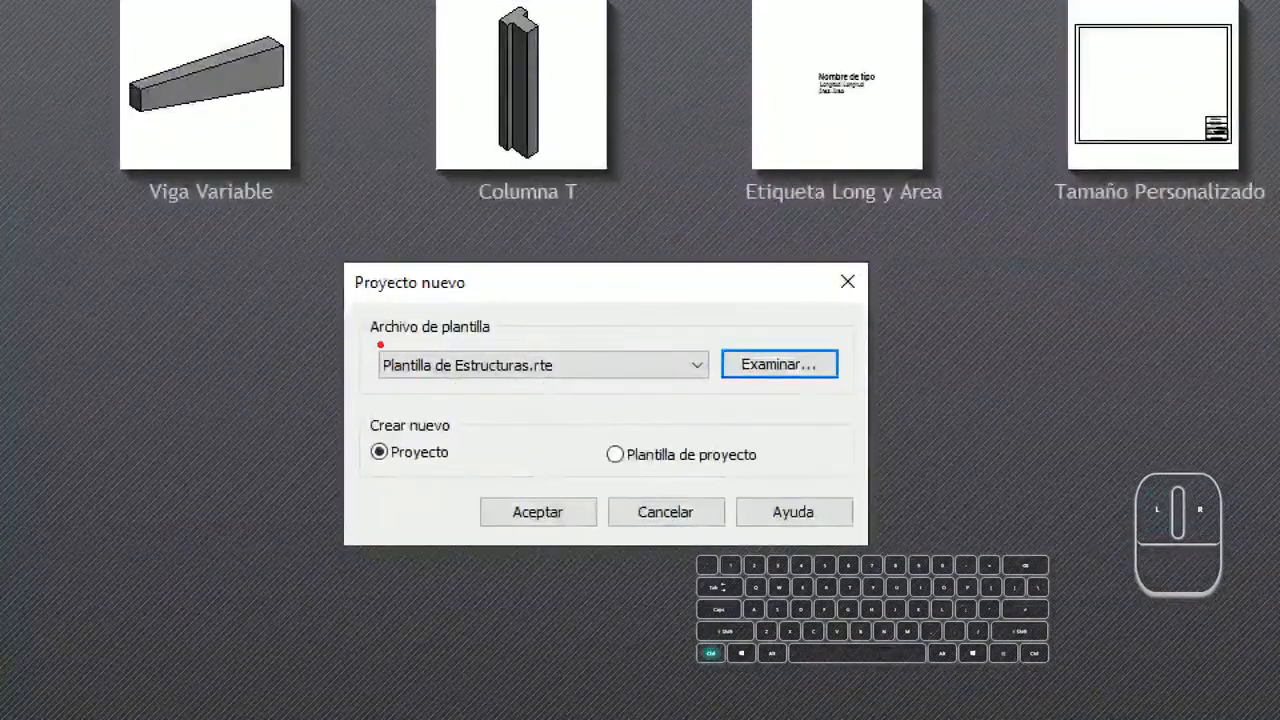
left_click_drag(372, 343, 578, 390)
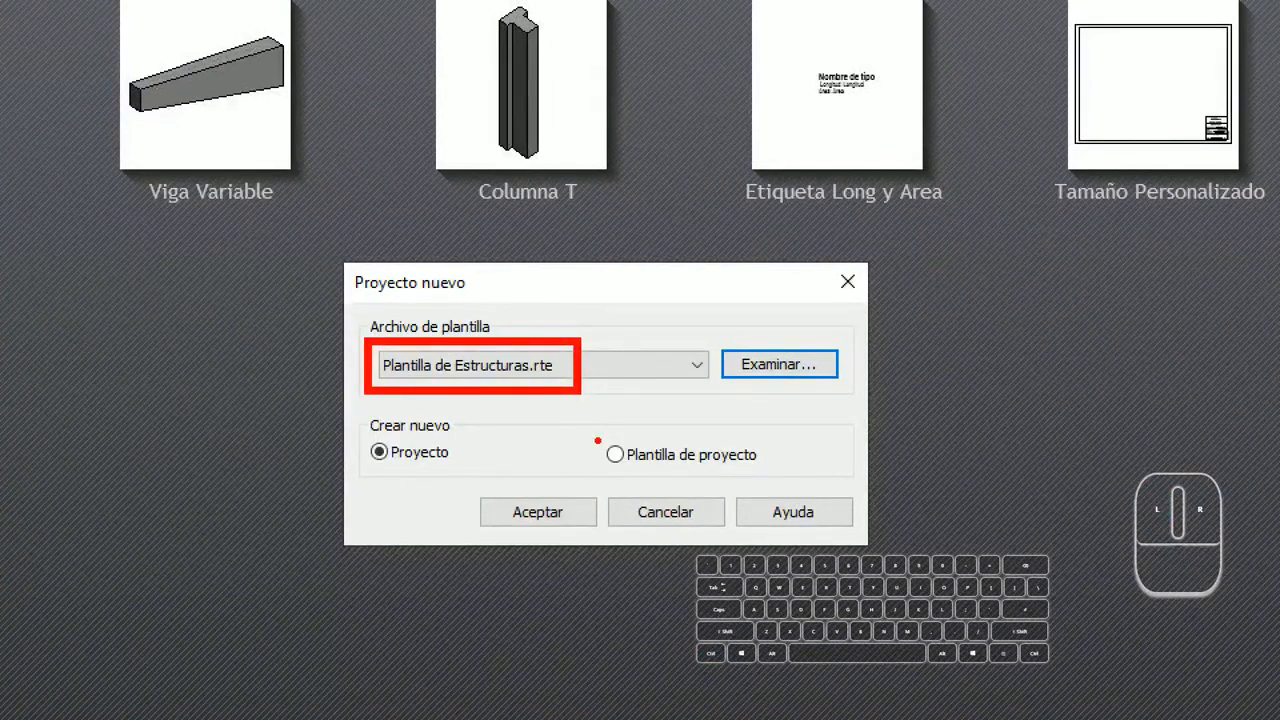
key("g")
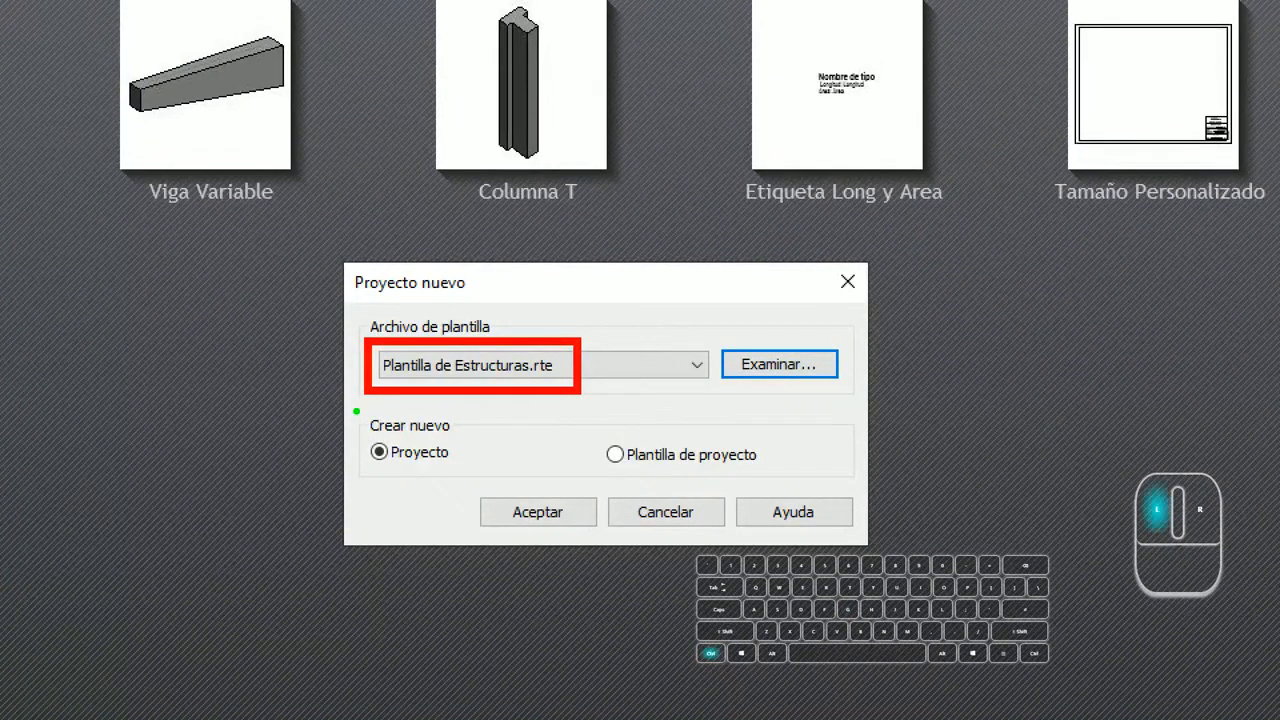
left_click_drag(352, 408, 466, 472, "ctrl")
left_click_drag(551, 523, 650, 640, "ctrl+shift")
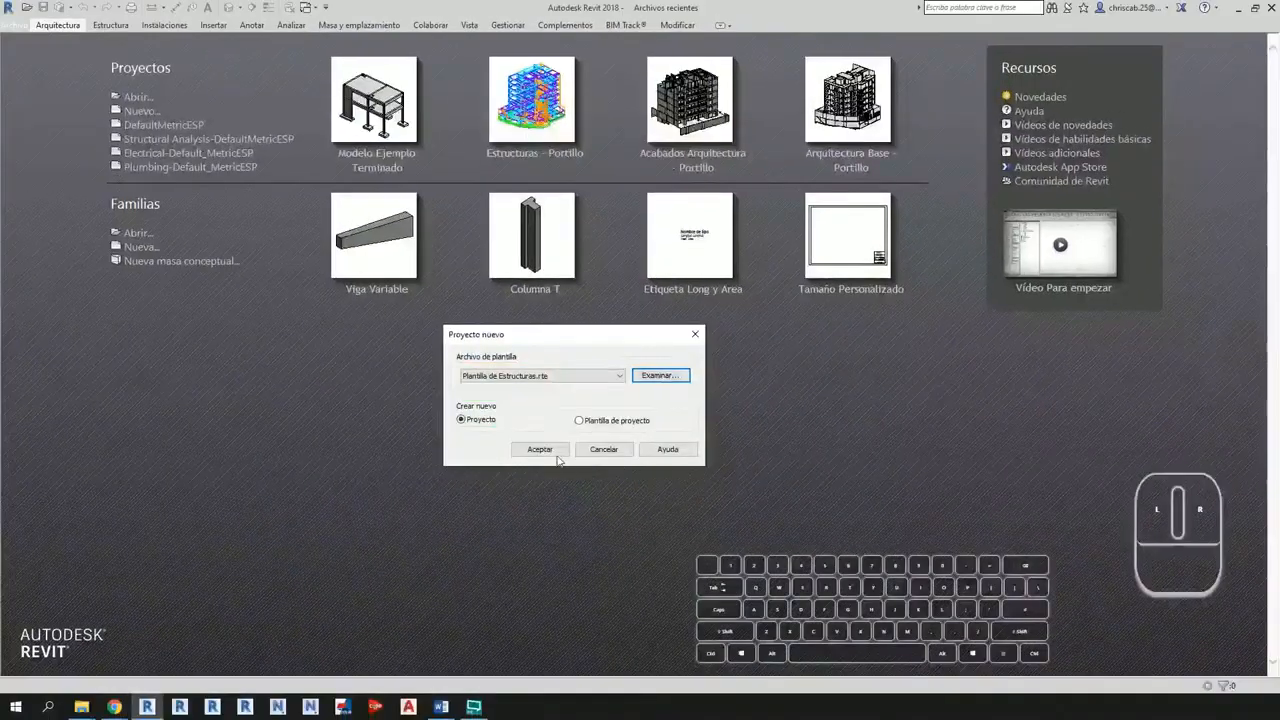
left_click(538, 512)
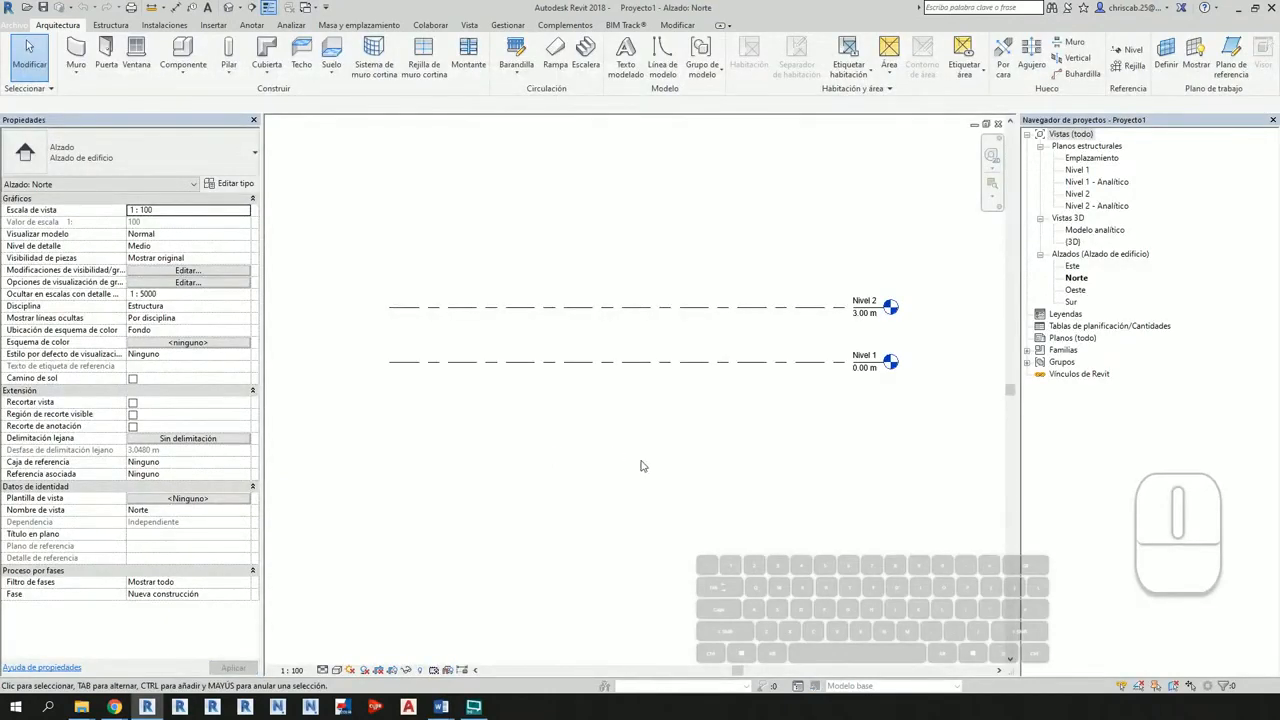
middle_click_drag(755, 440, 754, 474)
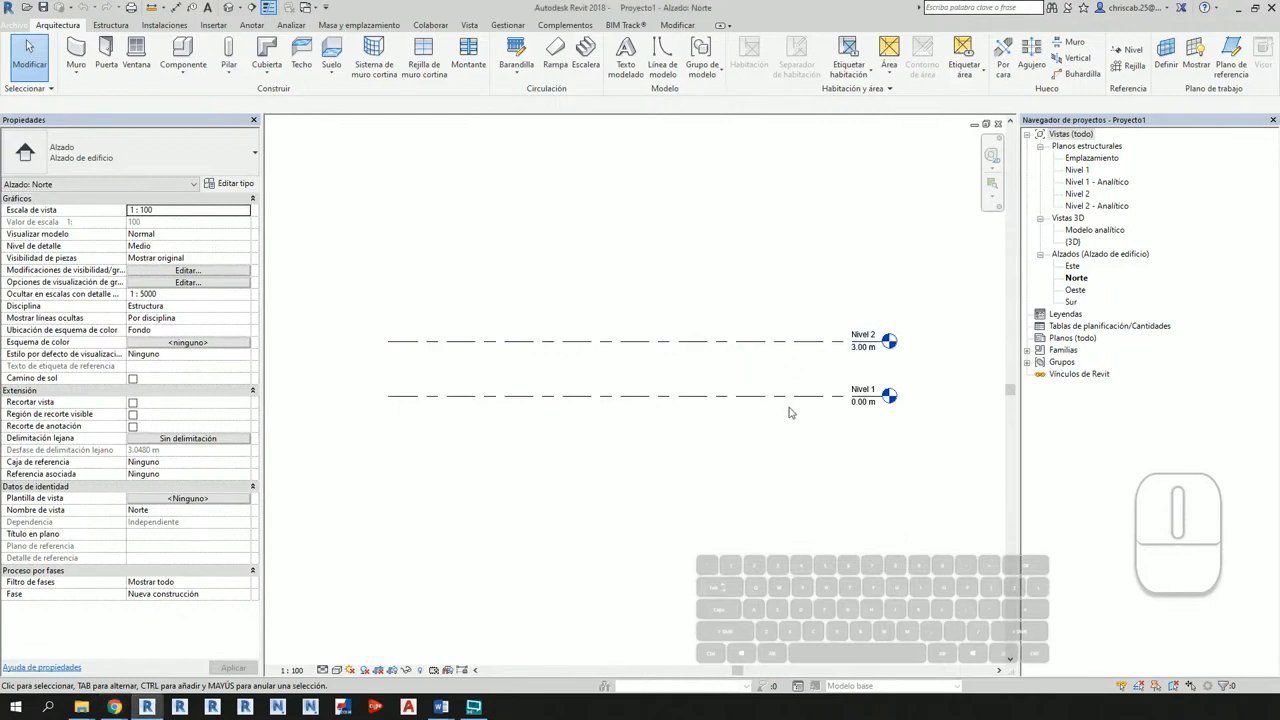
scroll(868, 400, "up", 2)
scroll(886, 393, "up", 3)
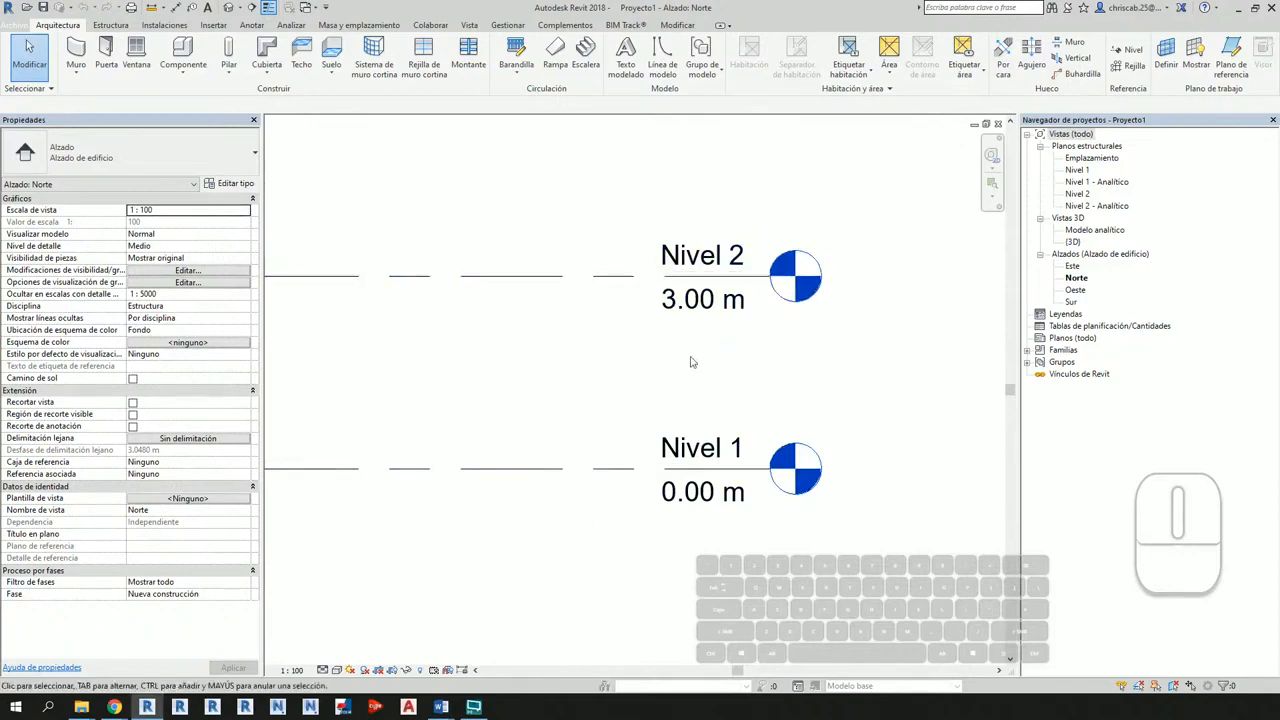
scroll(788, 483, "down", 1)
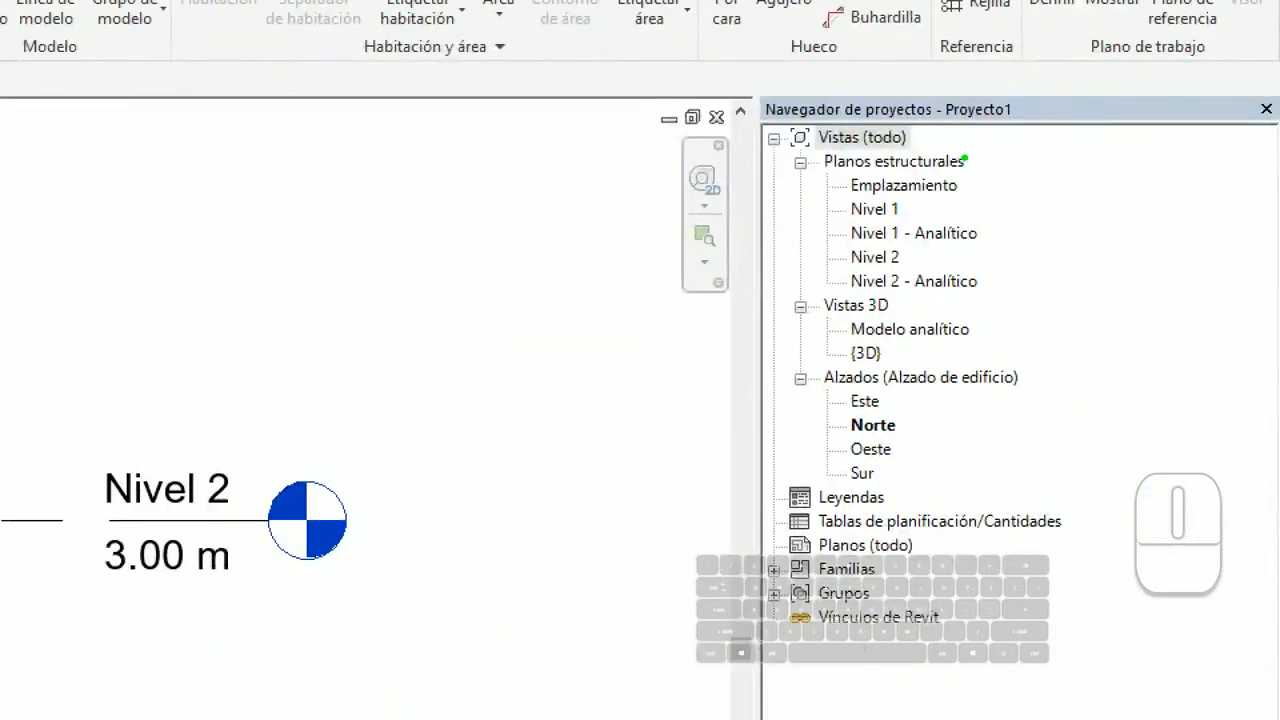
mouse_move(752, 92)
left_mouse_down("ctrl")
mouse_move(1098, 516)
mouse_move(1102, 502)
left_mouse_up("ctrl")
left_click_drag(706, 128, 668, 552)
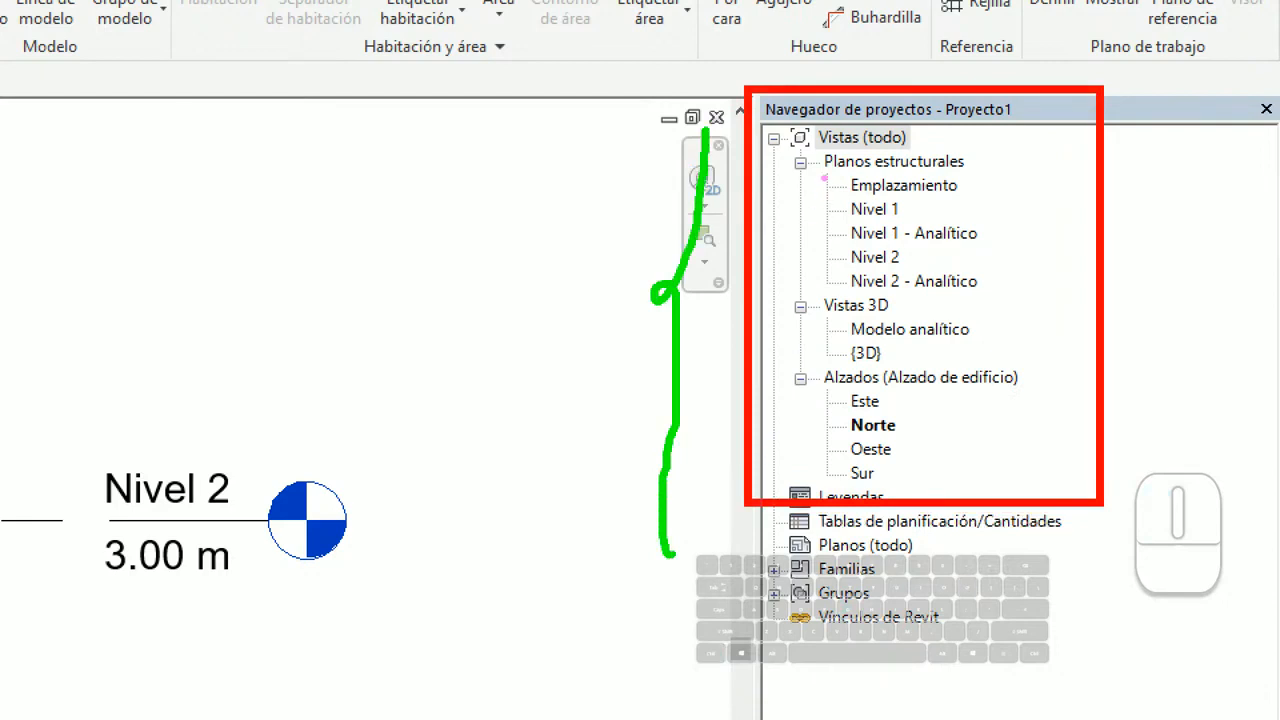
mouse_move(822, 172)
left_mouse_down("ctrl")
mouse_move(963, 294)
mouse_move(1007, 292)
left_mouse_up("ctrl")
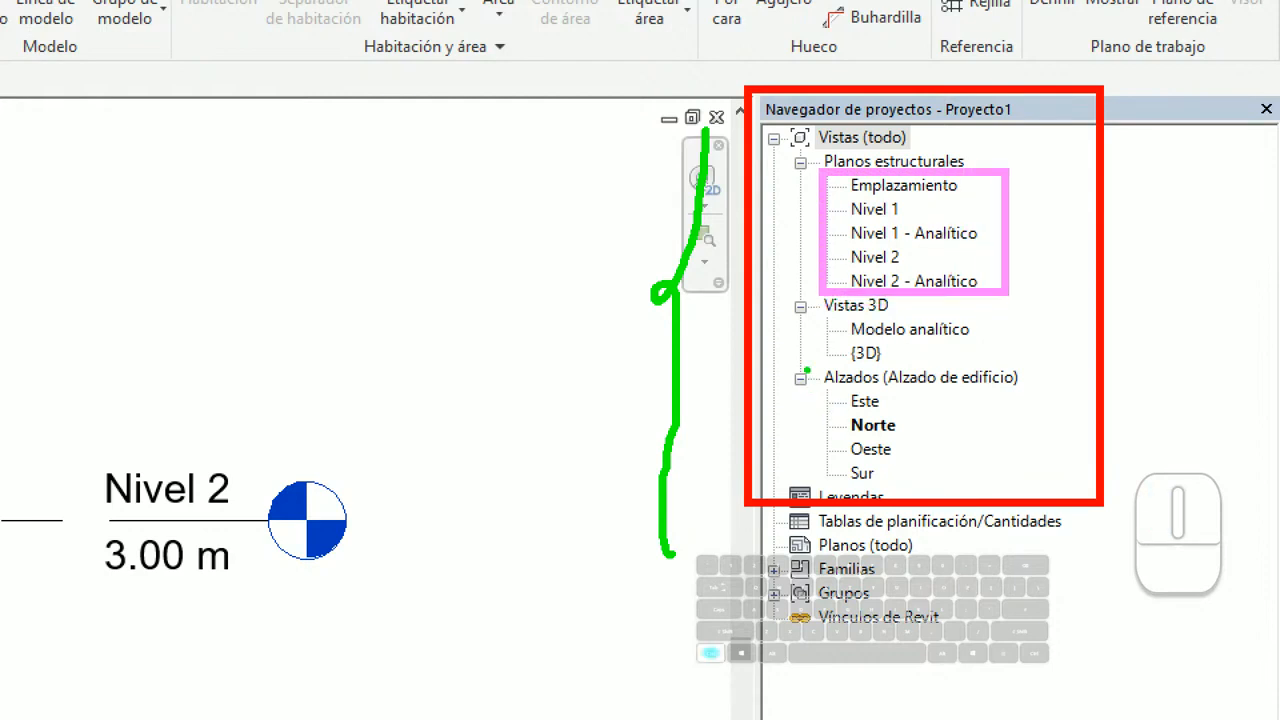
mouse_move(779, 361)
left_mouse_down("ctrl")
mouse_move(850, 406)
mouse_move(1038, 476)
mouse_move(1044, 491)
left_mouse_up("ctrl")
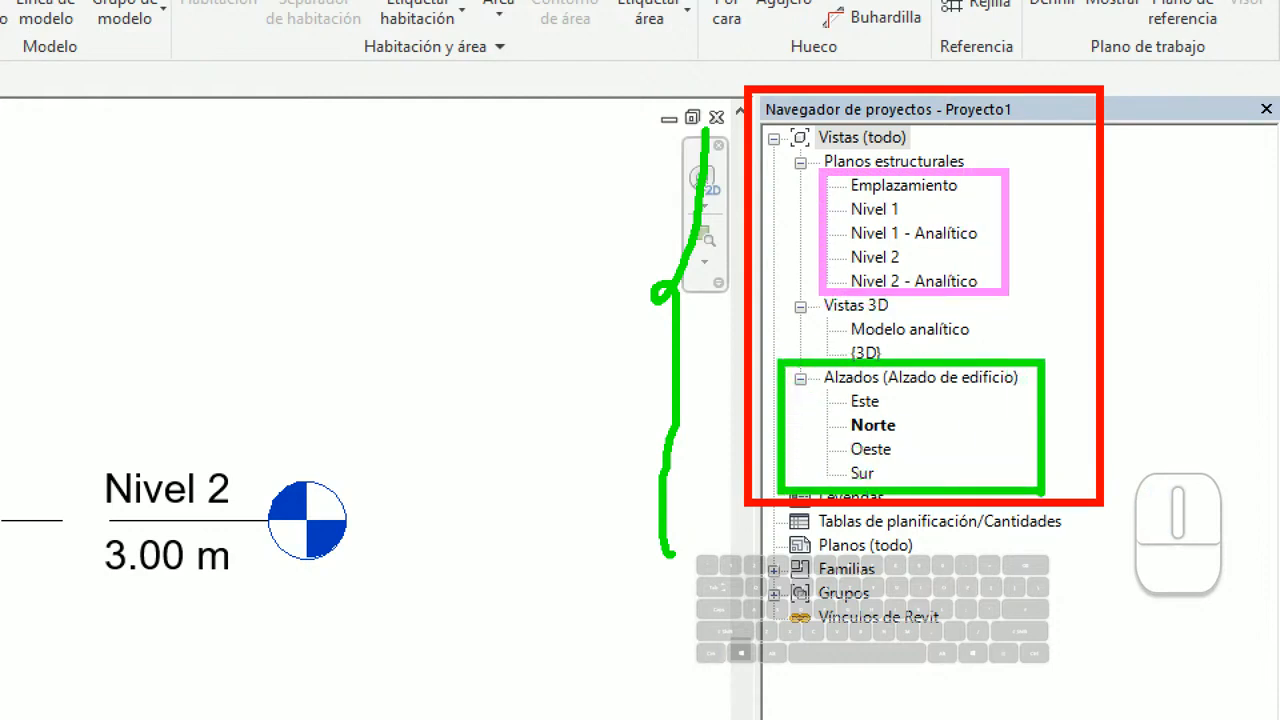
mouse_move(607, 421)
left_mouse_down()
mouse_move(484, 432)
mouse_move(530, 455)
left_mouse_up()
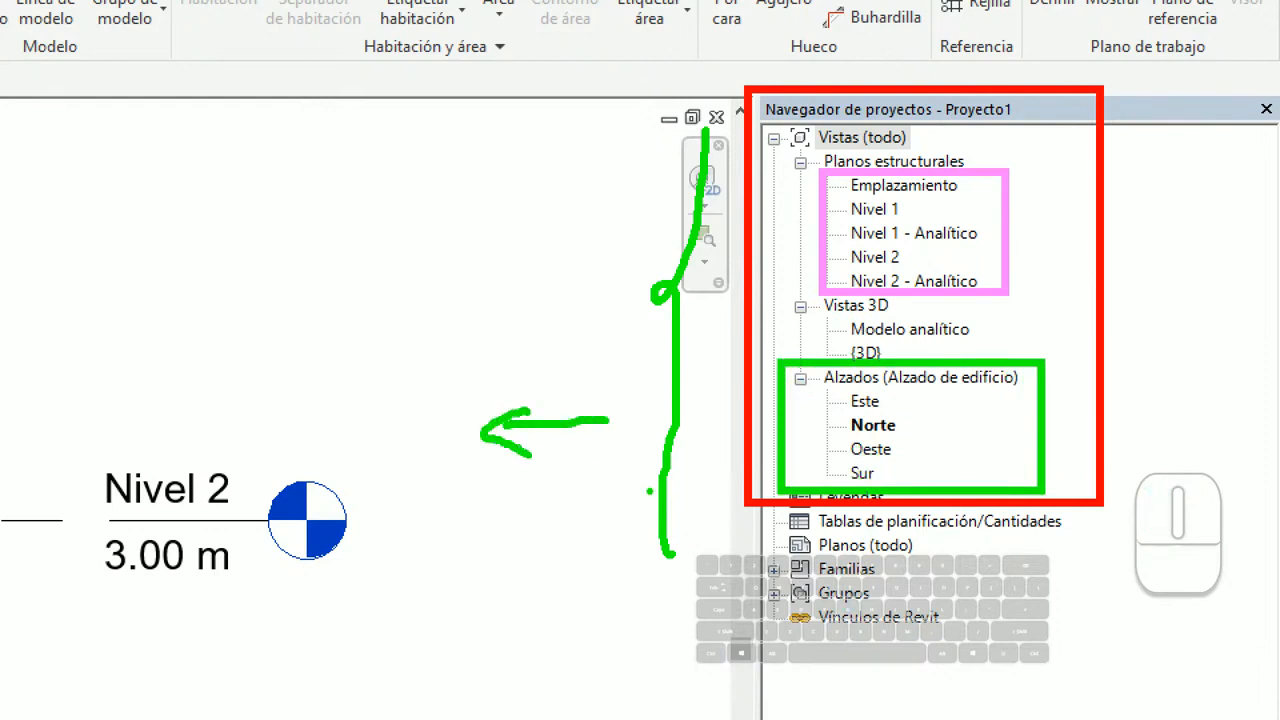
Step: Select the Norte elevation among the building elevations and examine the Nivel 1 and Nivel 2 level lines
left_click(872, 428)
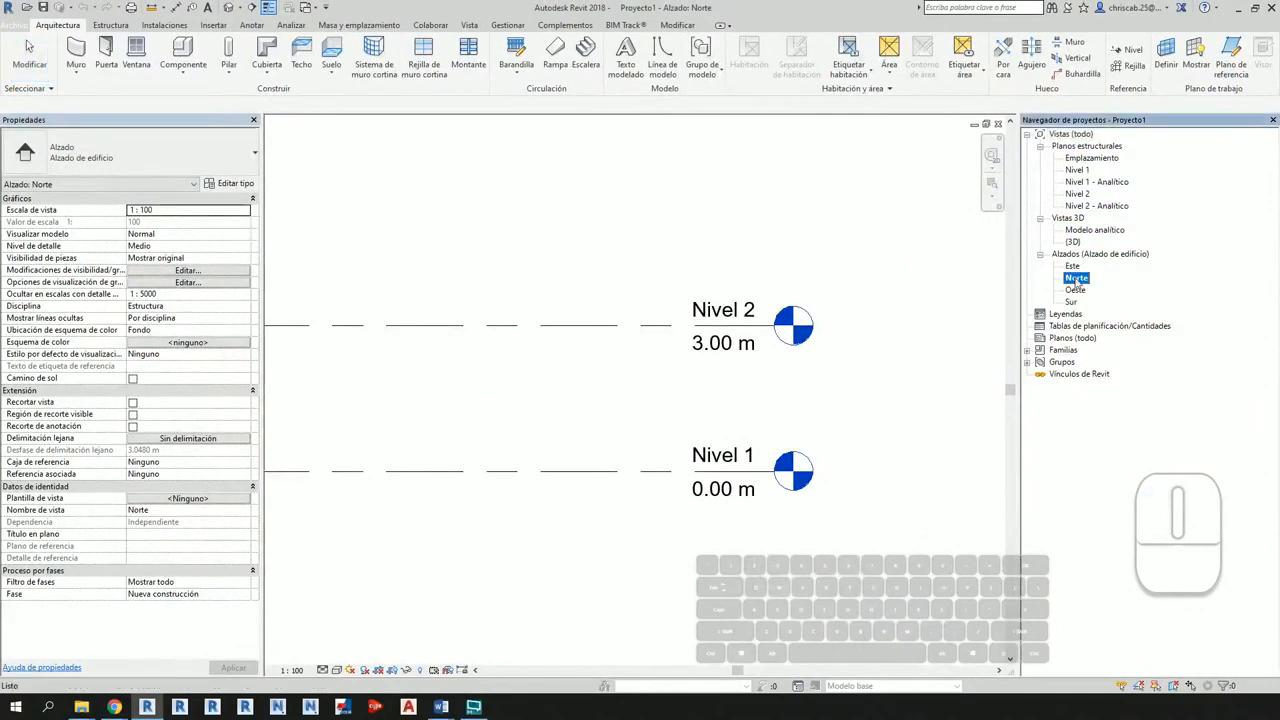
scroll(858, 398, "down", 2)
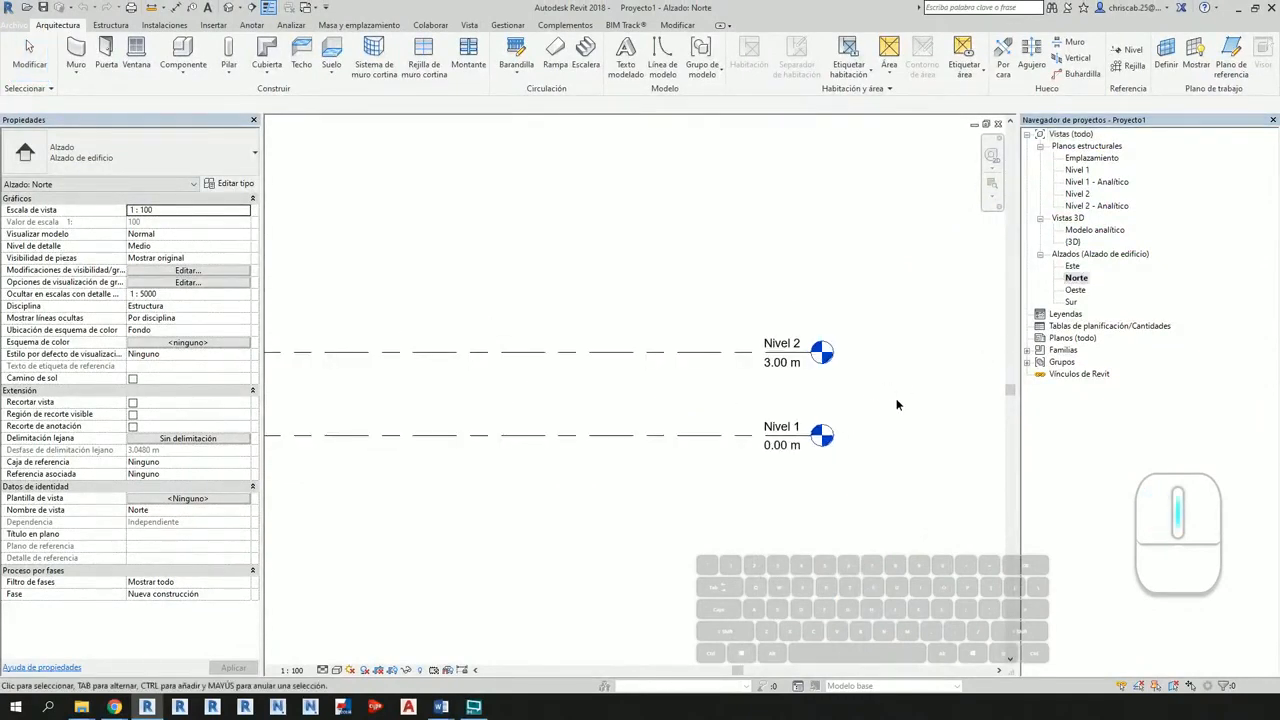
middle_click_drag(655, 400, 771, 394)
scroll(771, 394, "down", 2)
scroll(800, 420, "up", 5)
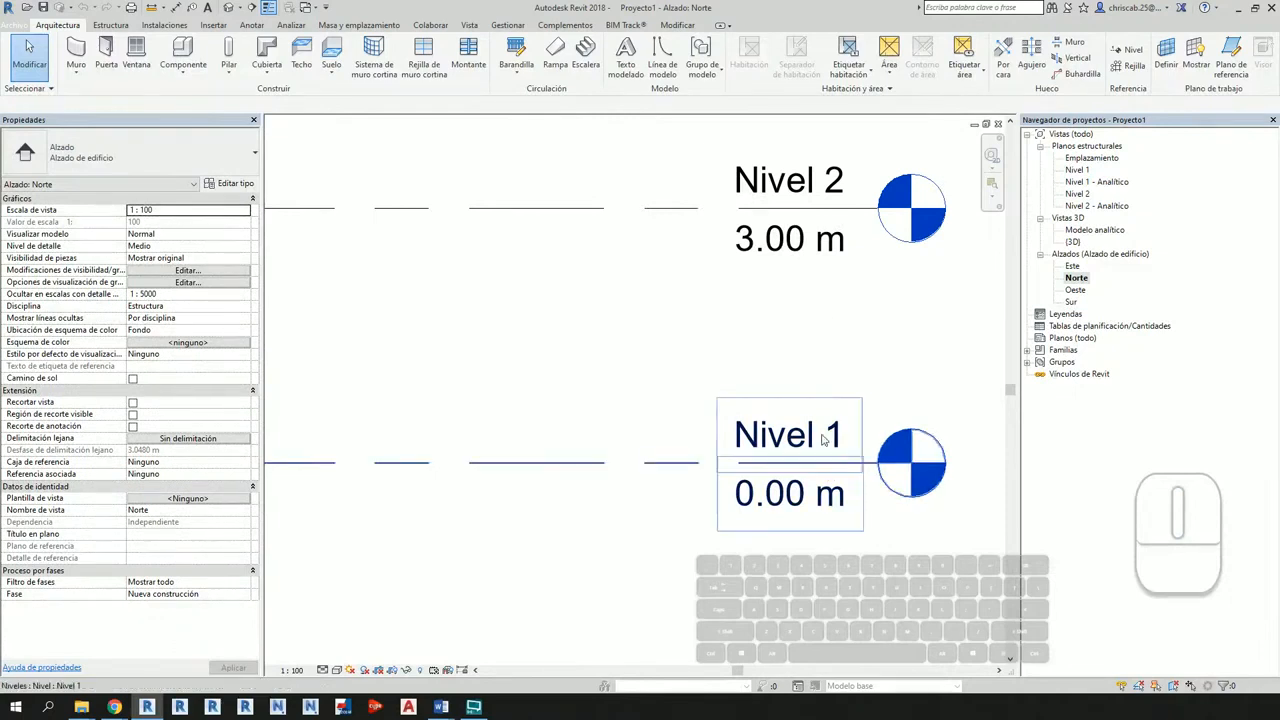
scroll(757, 323, "down", 4)
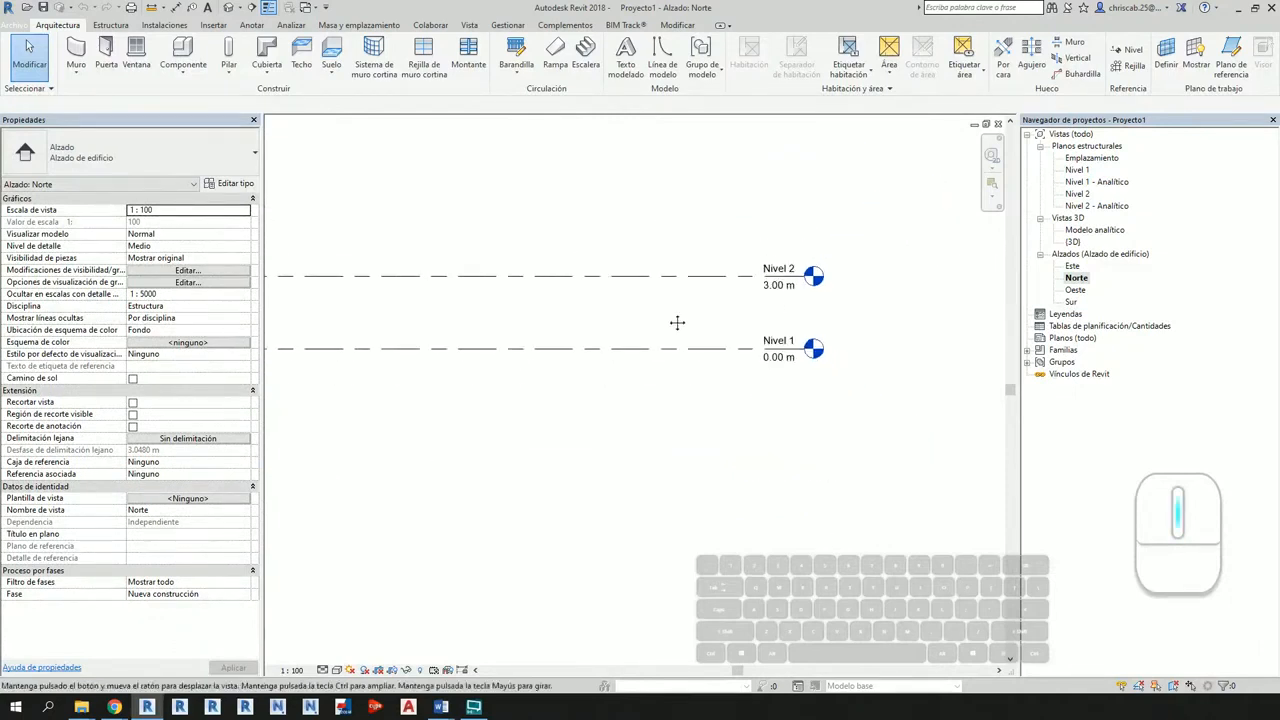
Step: Examine the Level tool and its description in the datum group of the structural tools
scroll(620, 380, "down", 3)
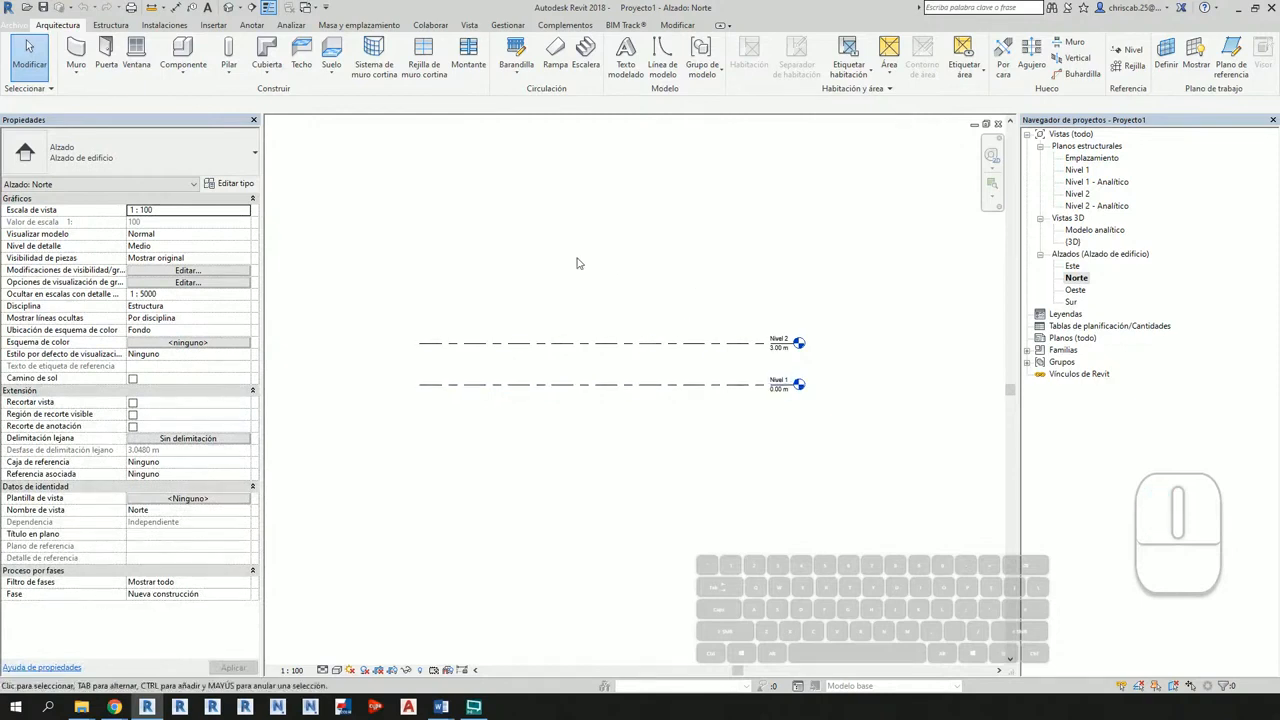
left_click(111, 25)
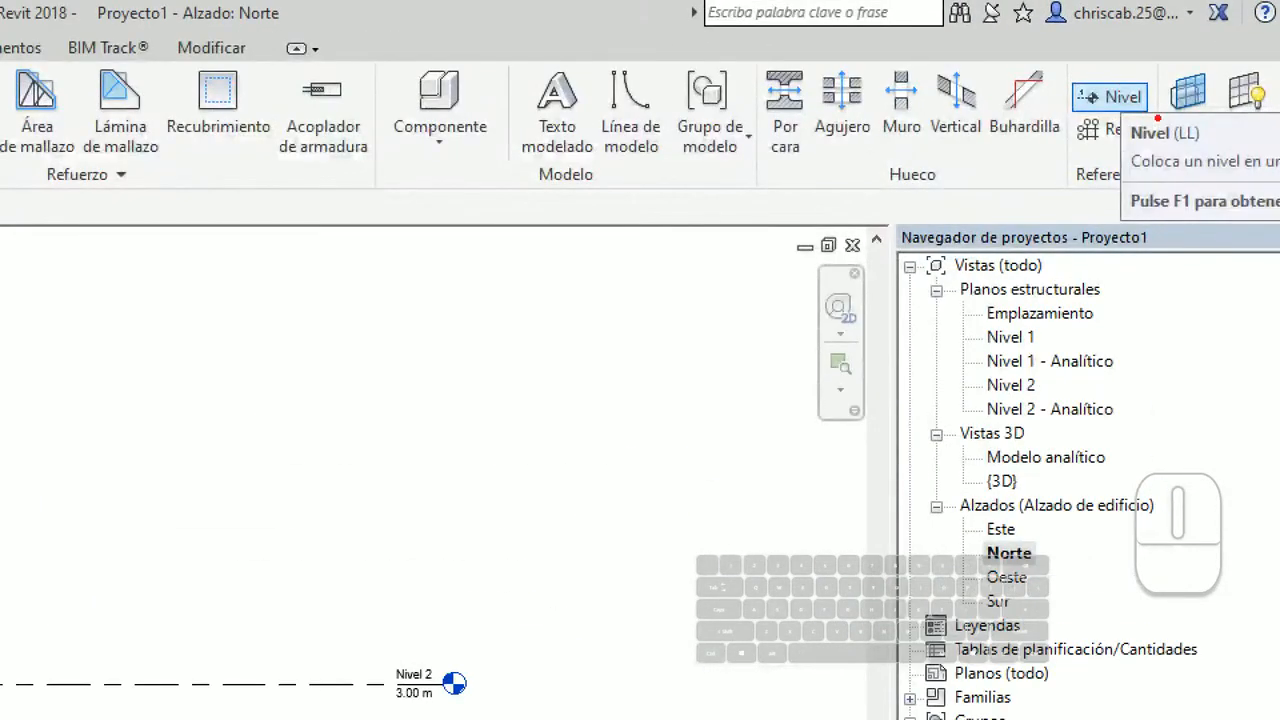
left_click_drag(1160, 108, 1216, 155, "ctrl")
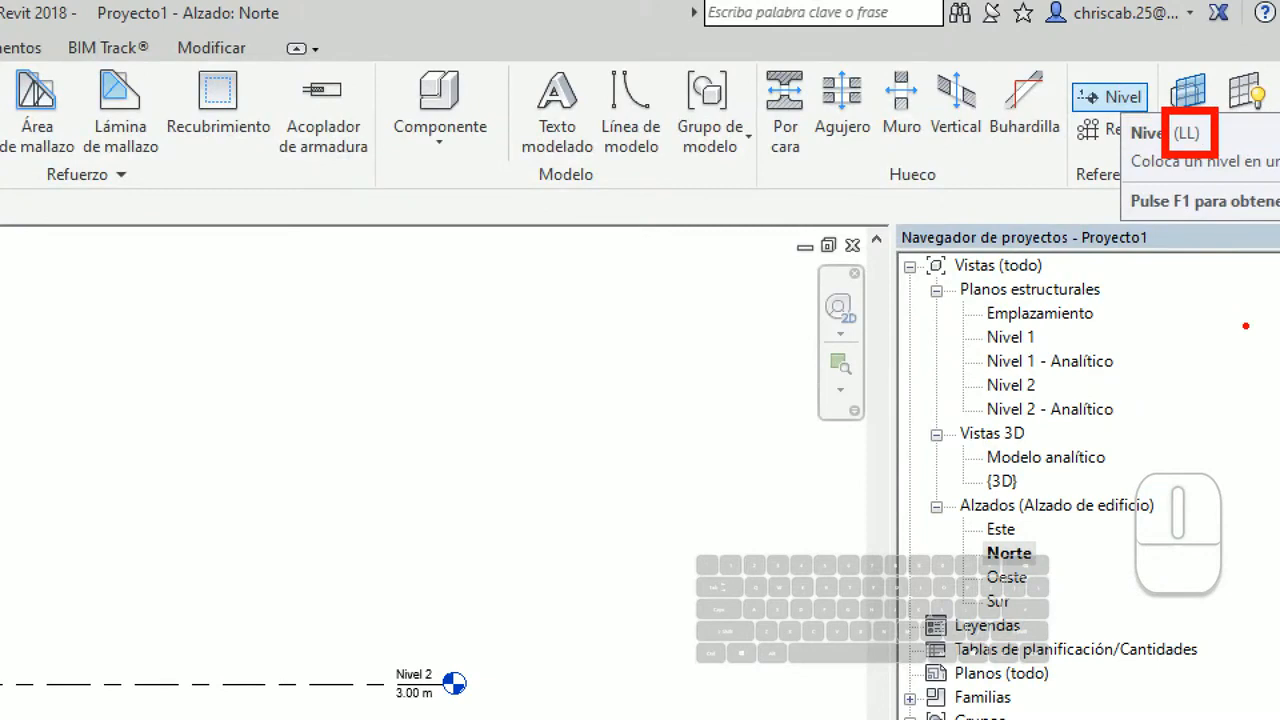
mouse_move(1174, 183)
left_mouse_down()
mouse_move(1176, 302)
mouse_move(1197, 278)
left_mouse_up()
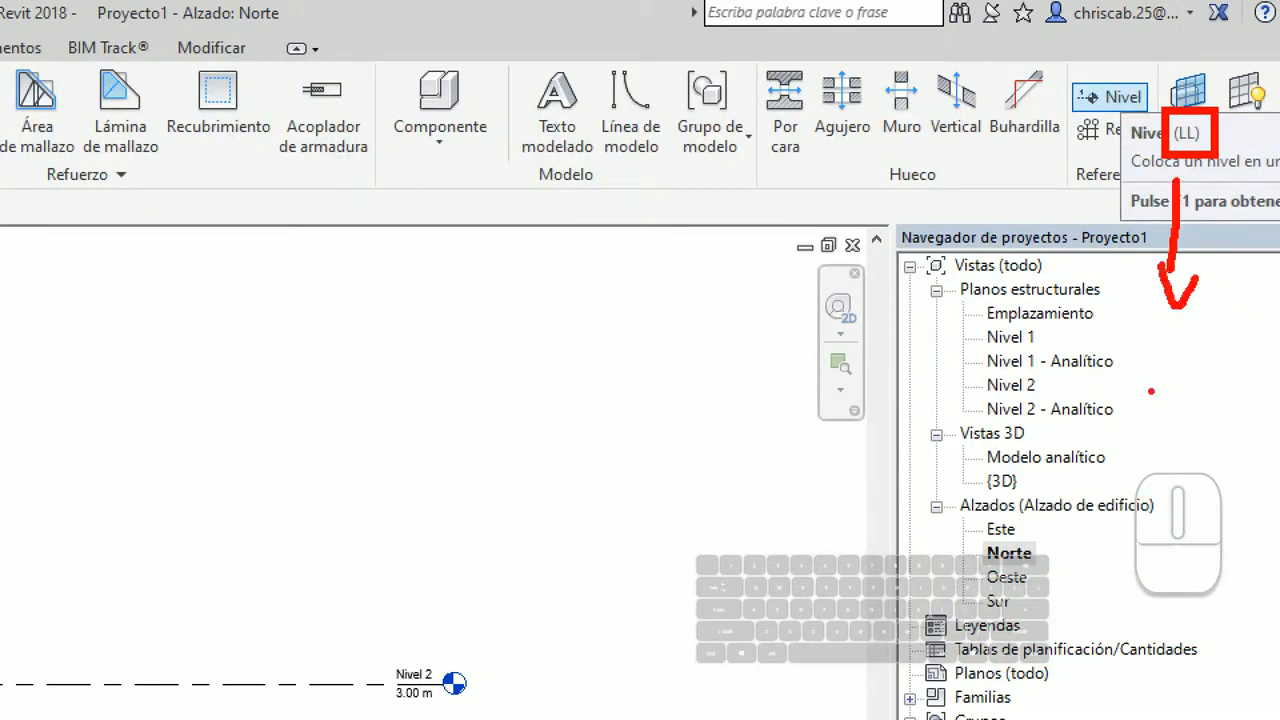
left_click_drag(1148, 335, 1183, 383)
left_click_drag(1188, 337, 1214, 385)
mouse_move(1096, 430)
left_mouse_down()
mouse_move(1096, 505)
mouse_move(1113, 507)
left_mouse_up()
mouse_move(1140, 482)
left_mouse_down()
mouse_move(1166, 505)
mouse_move(1208, 466)
mouse_move(1234, 410)
mouse_move(1232, 518)
left_mouse_up()
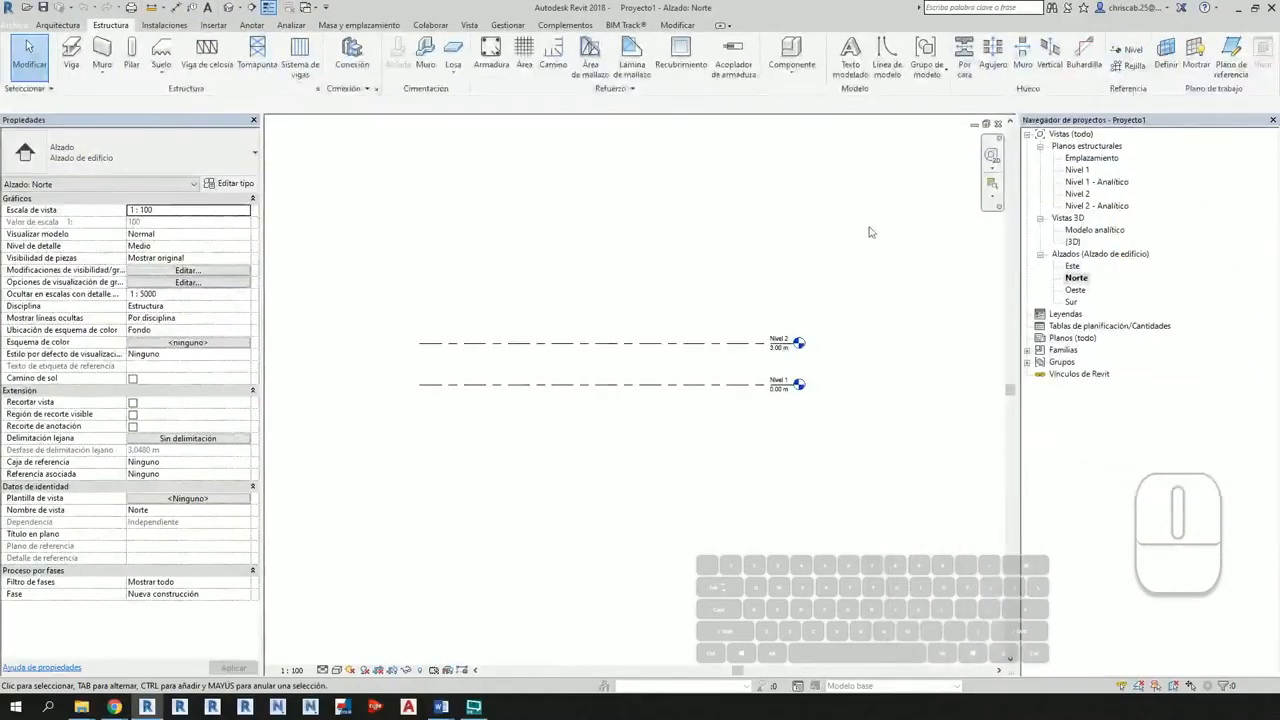
left_click(272, 519)
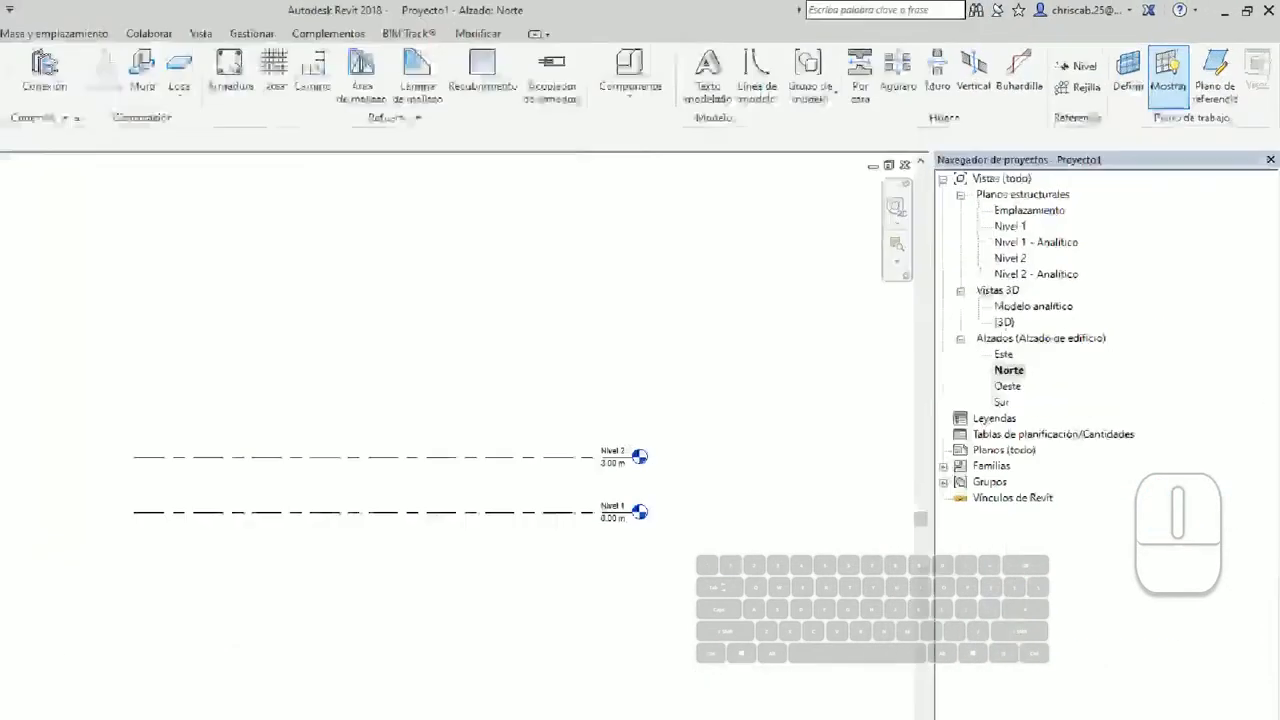
mouse_move(1095, 53)
left_mouse_down()
mouse_move(1022, 80)
mouse_move(1022, 94)
left_mouse_up()
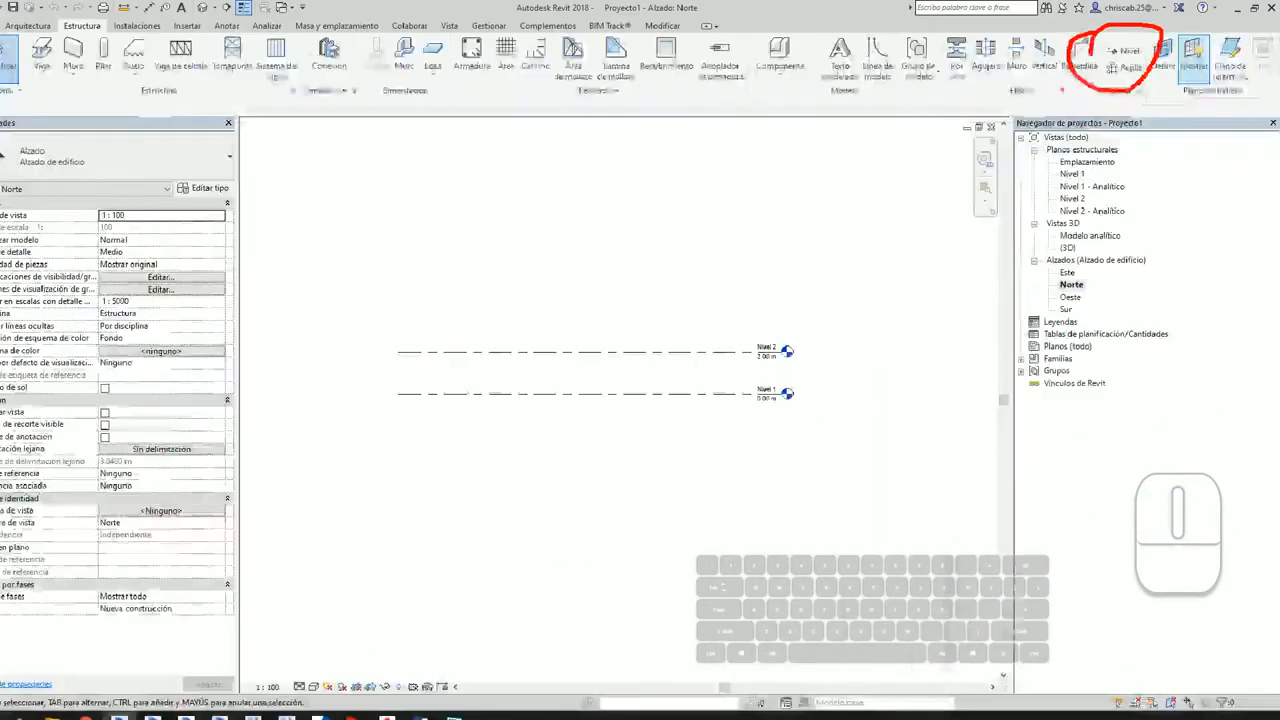
Step: Draw a new level above Nivel 2 at about 5.30 m elevation, aligned with both ends of the existing levels
middle_click_drag(587, 283, 593, 313)
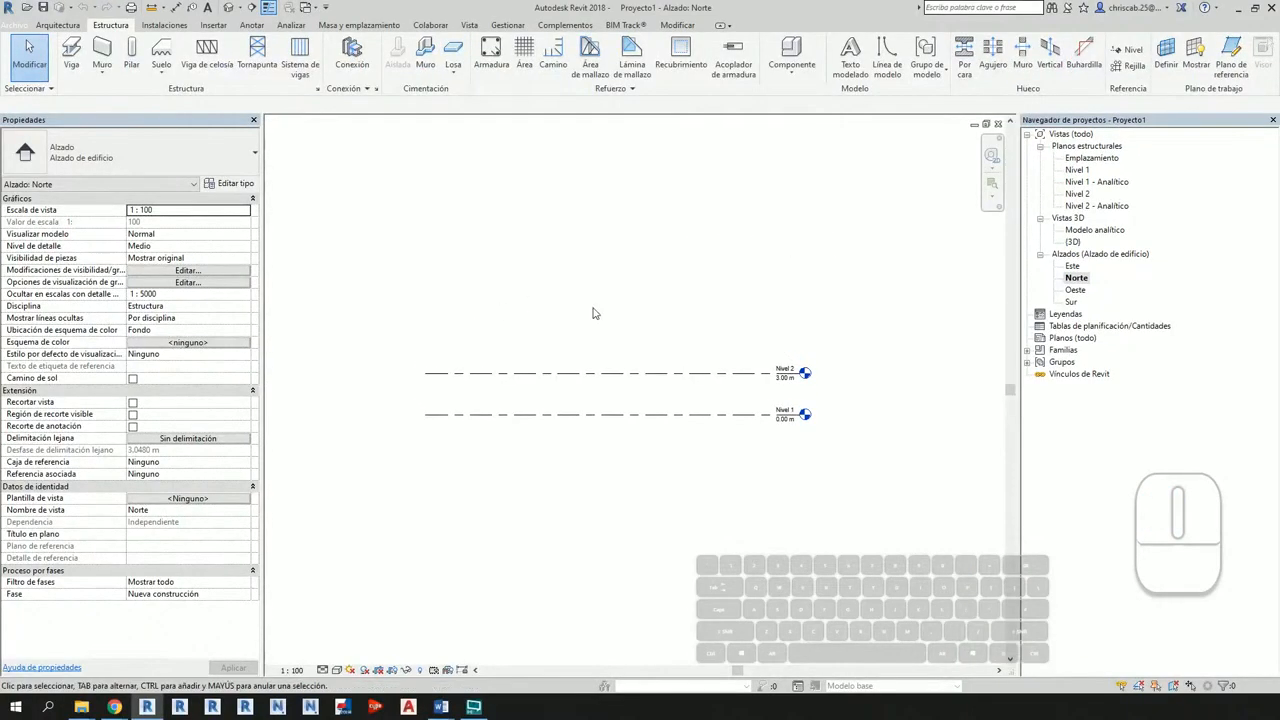
key("l")
key("l")
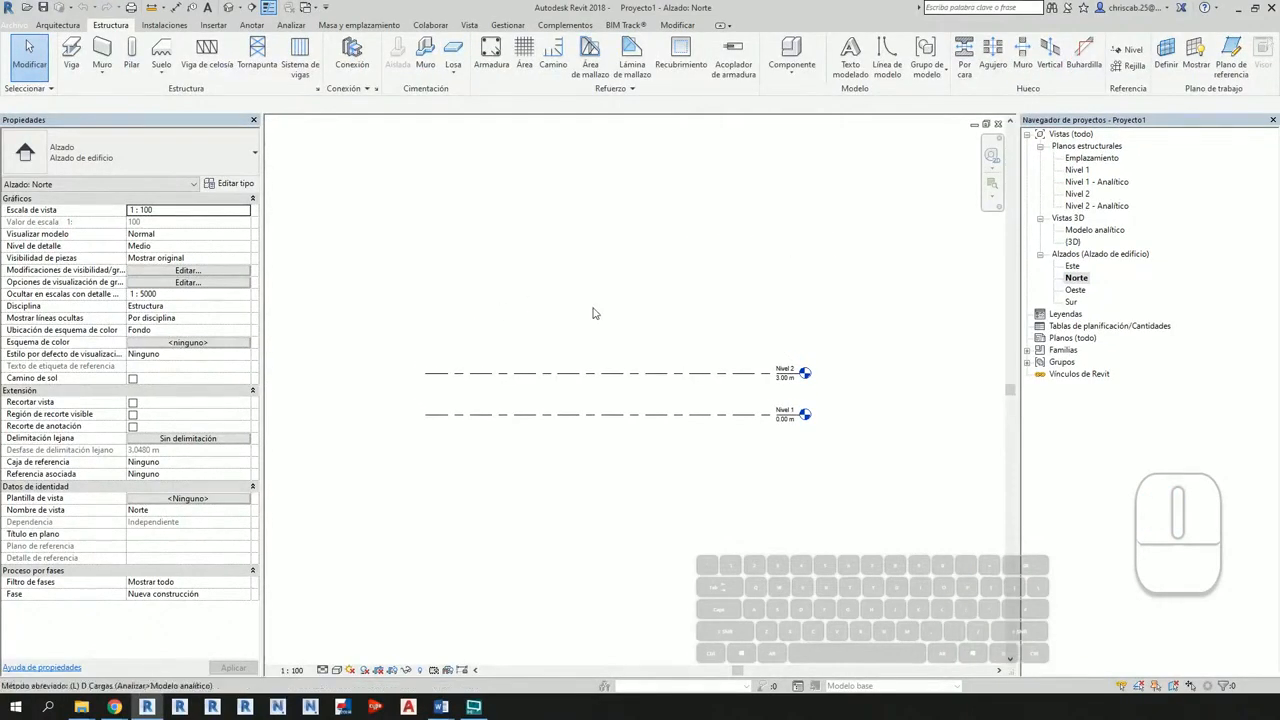
left_click(429, 341)
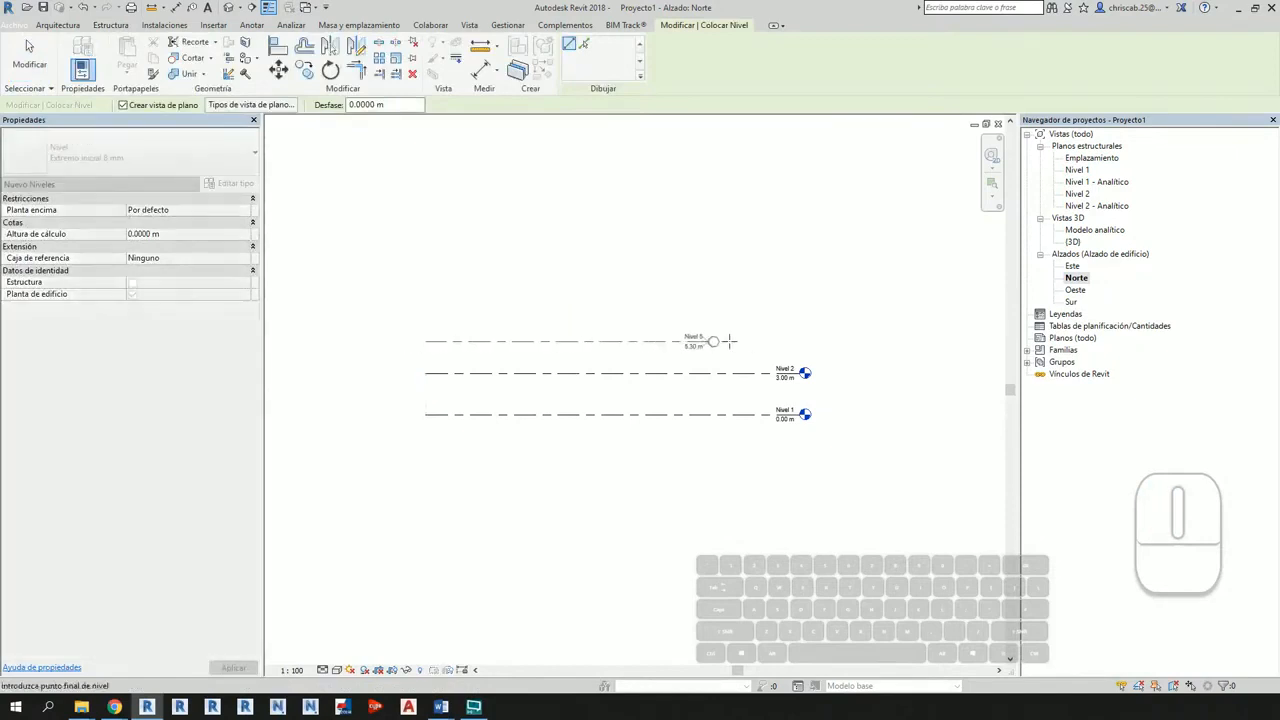
scroll(784, 341, "up", 1)
left_click(808, 341)
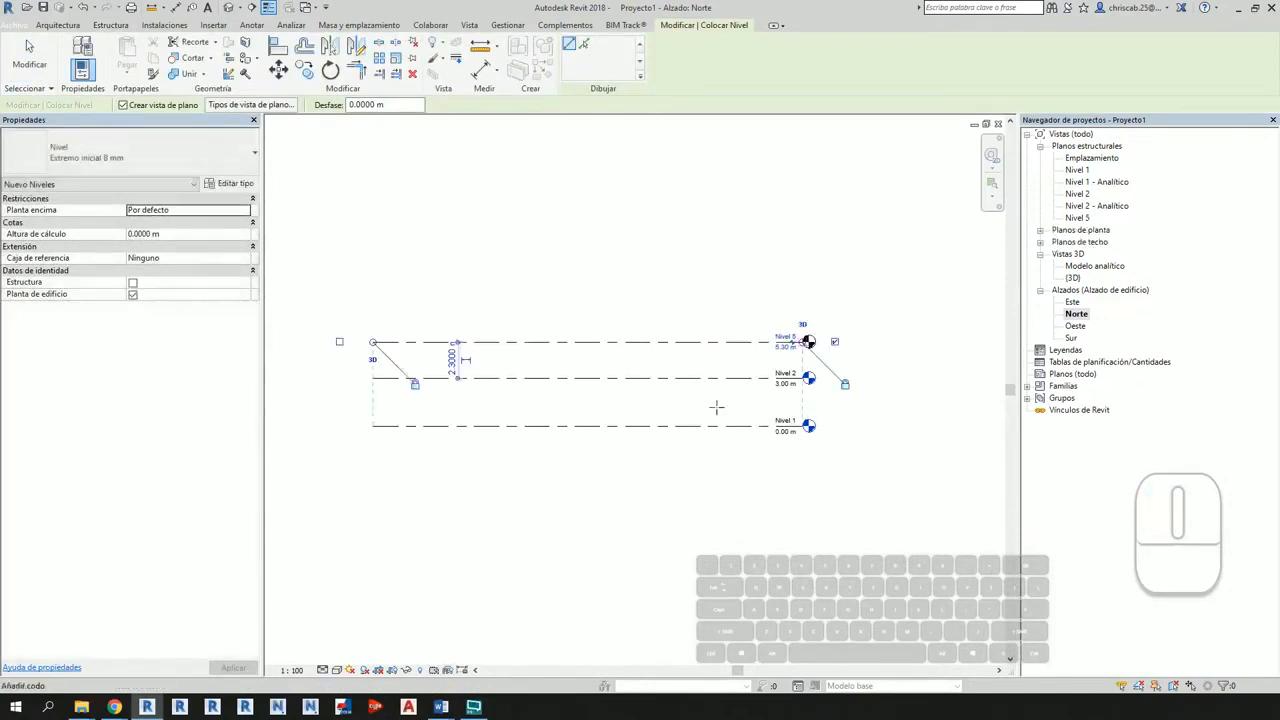
key("Escape")
key("Escape")
Step: Set the elevation of the new level above Nivel 2 to 6 m
scroll(806, 370, "up", 5)
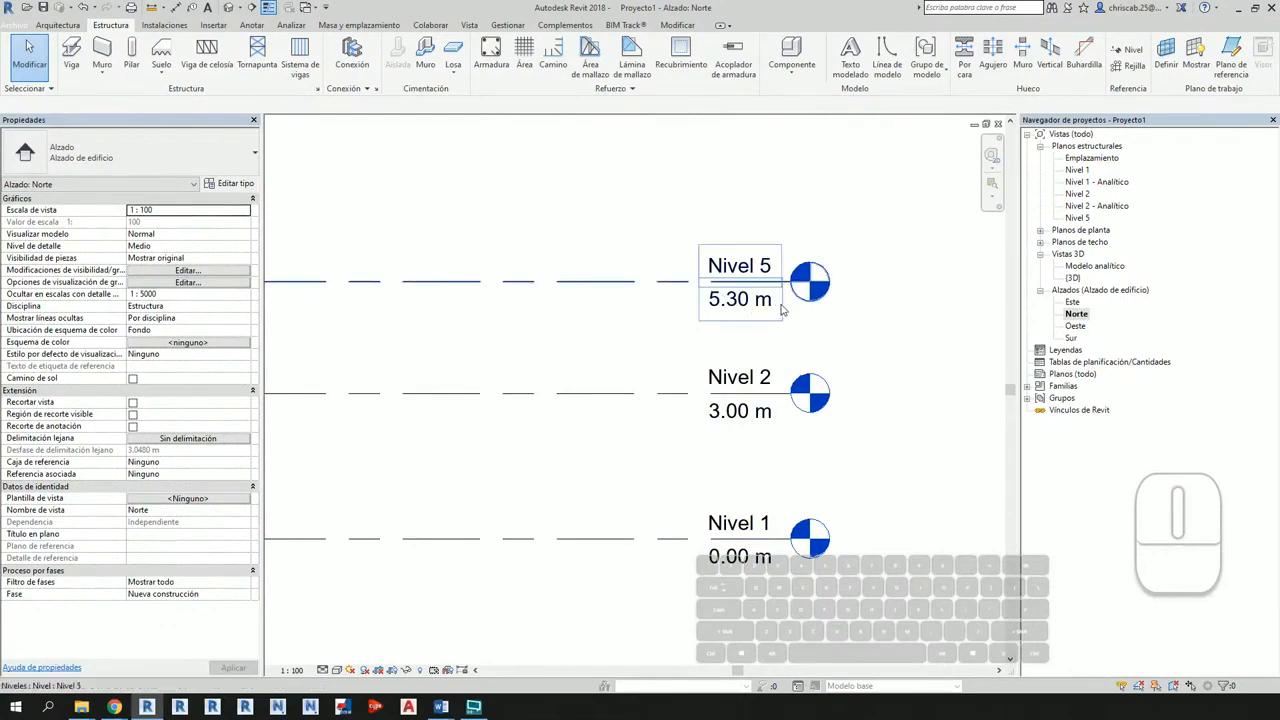
scroll(782, 318, "up", 2)
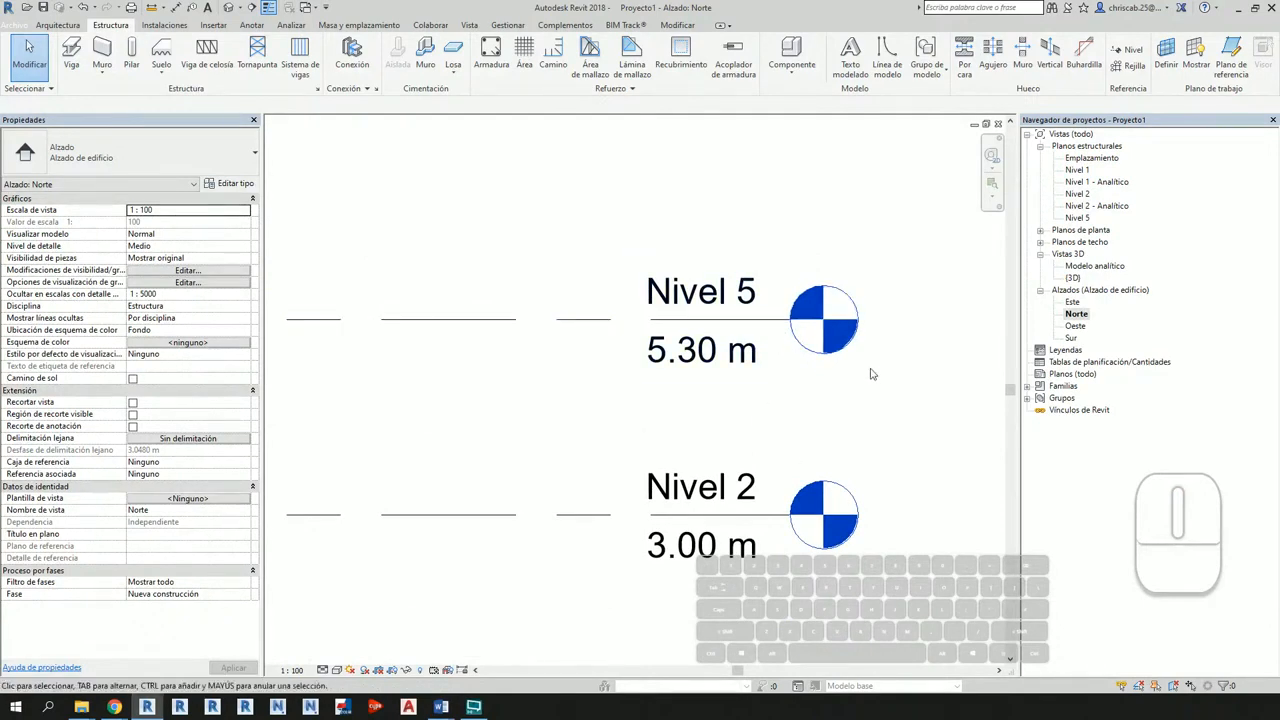
left_click(703, 356)
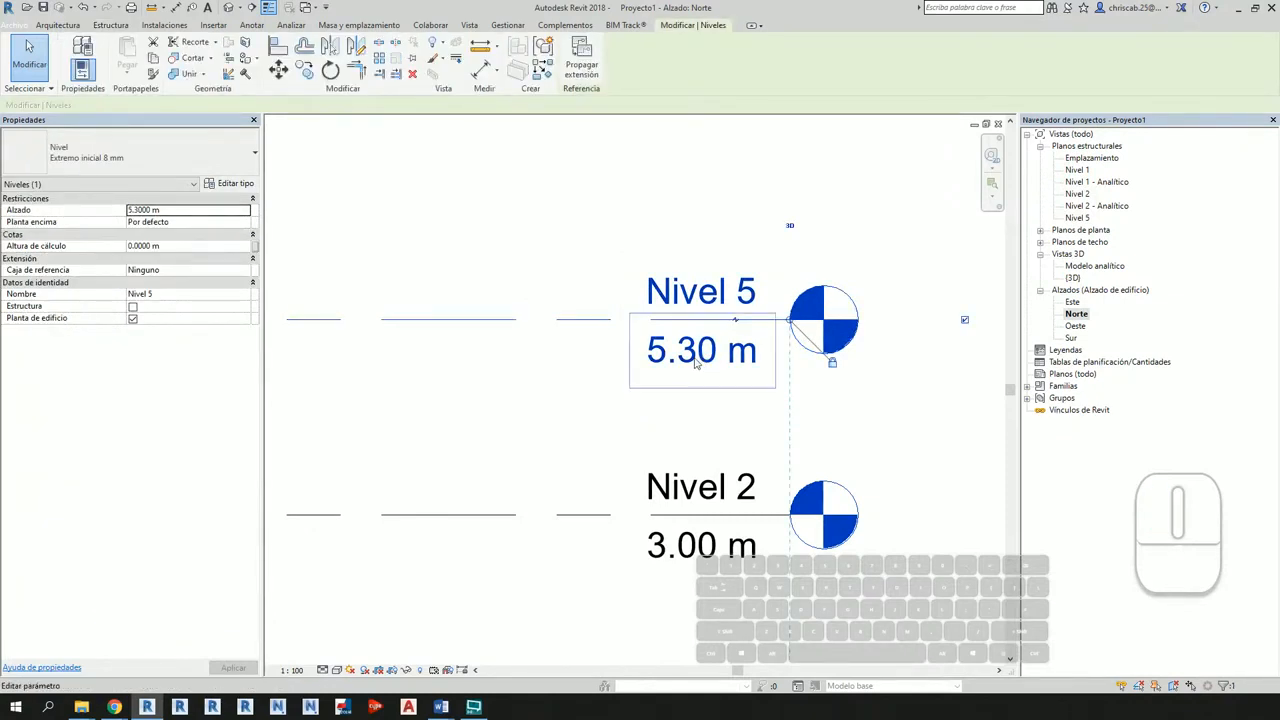
left_click(697, 362)
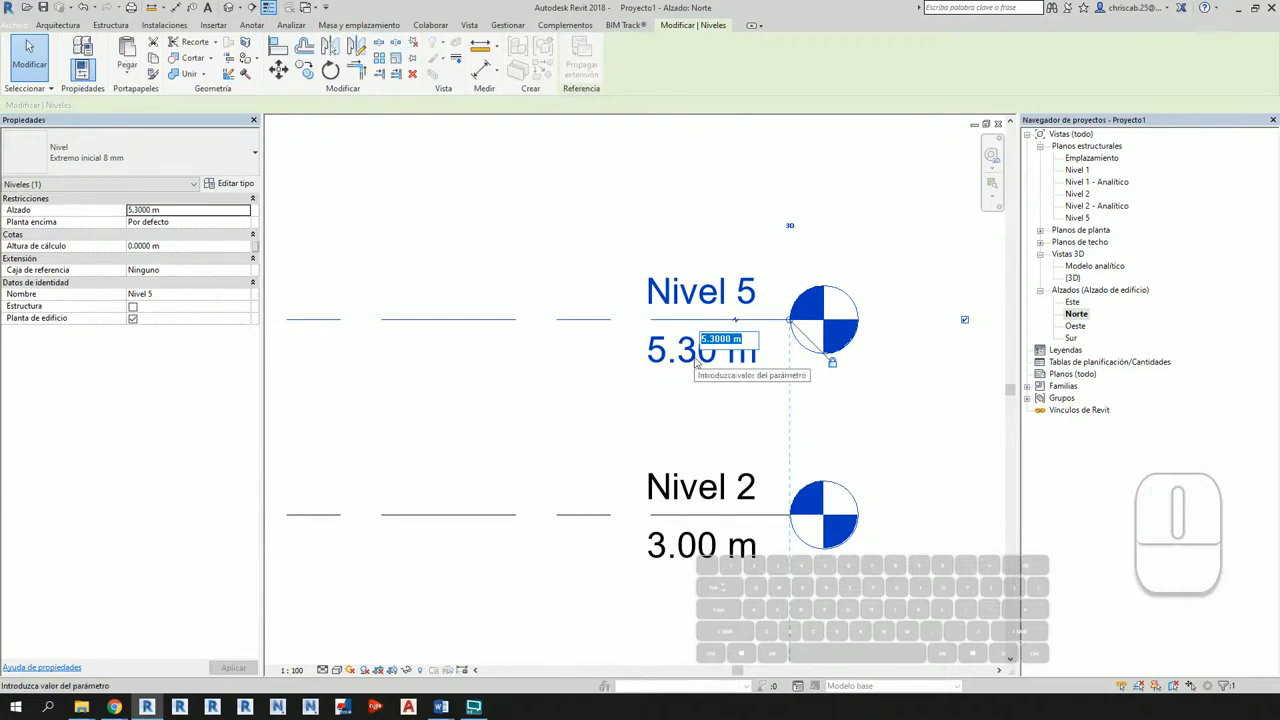
type("6")
key("Return")
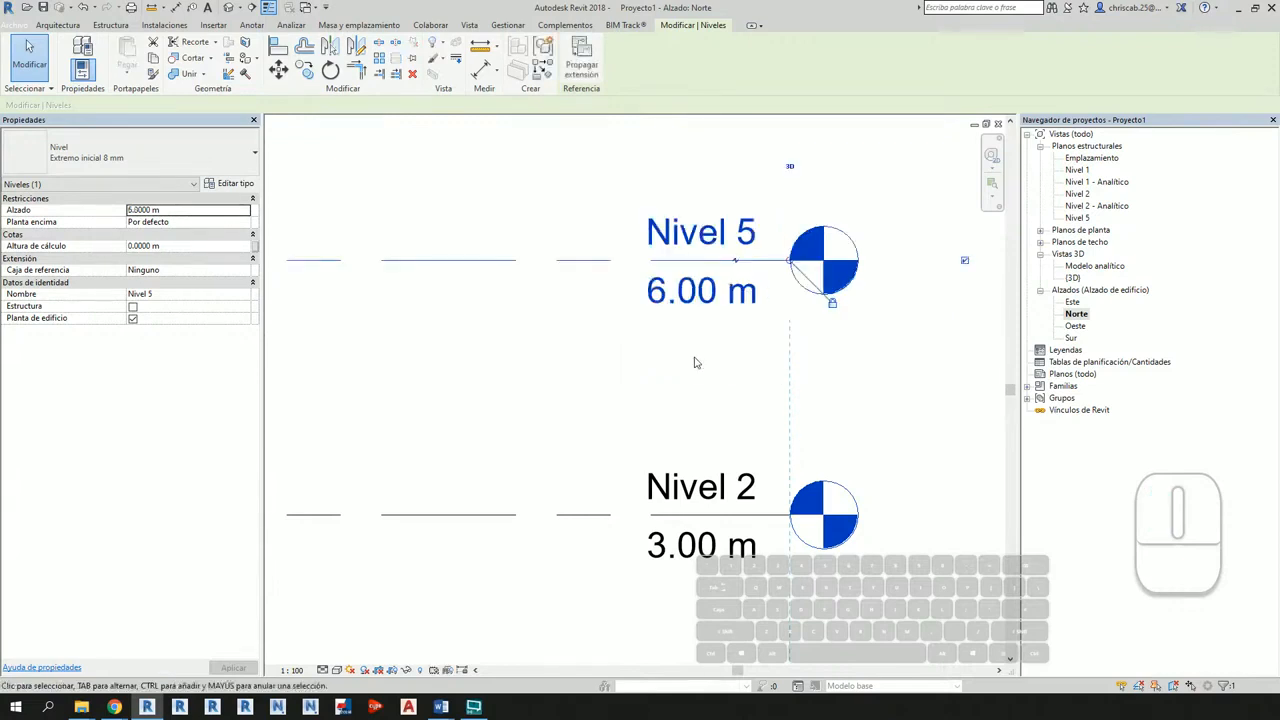
Step: Rename the 6 m level as Nivel 3 and accept renaming its corresponding views
middle_click_drag(725, 306, 716, 370)
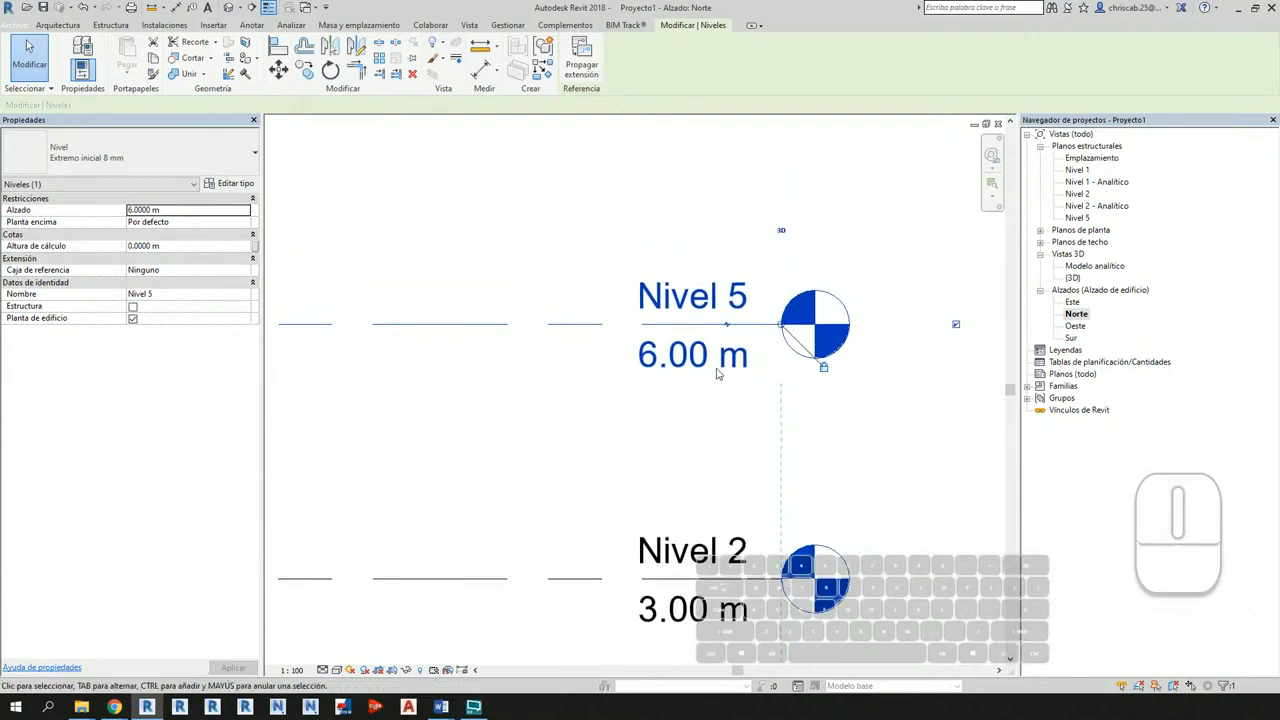
left_click(704, 306)
key("Right")
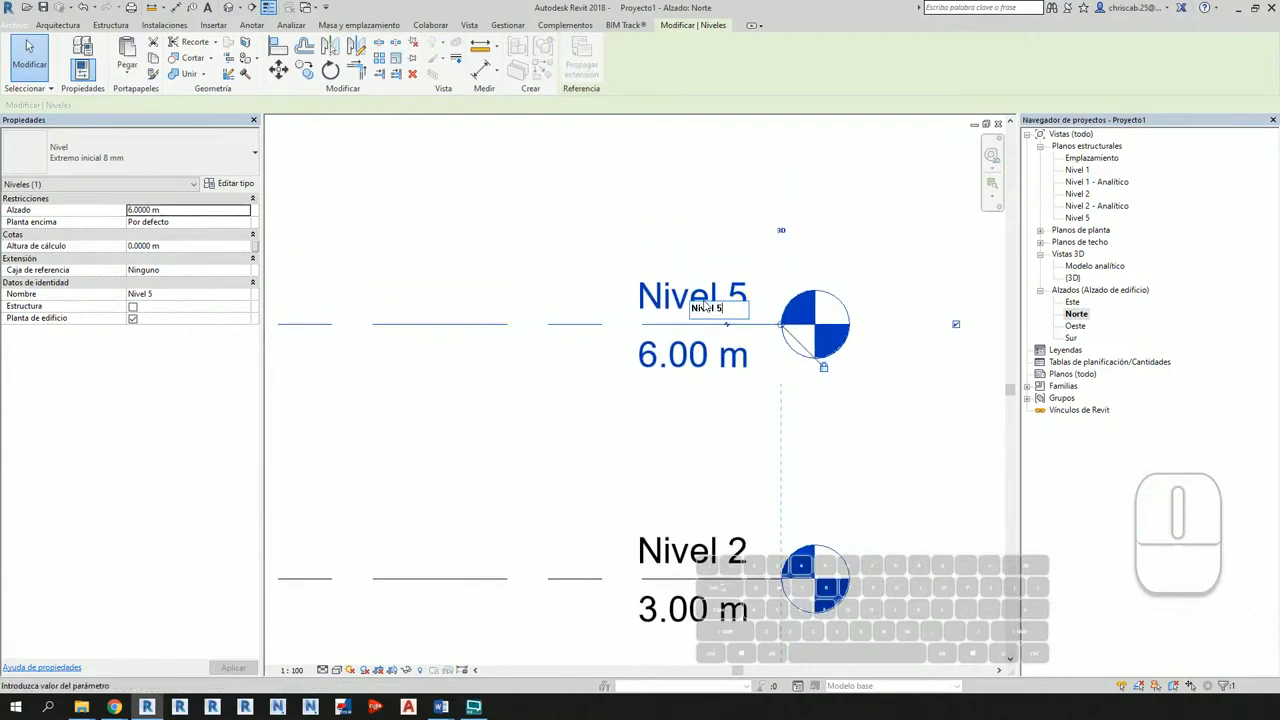
key("BackSpace")
type("3")
key("Return")
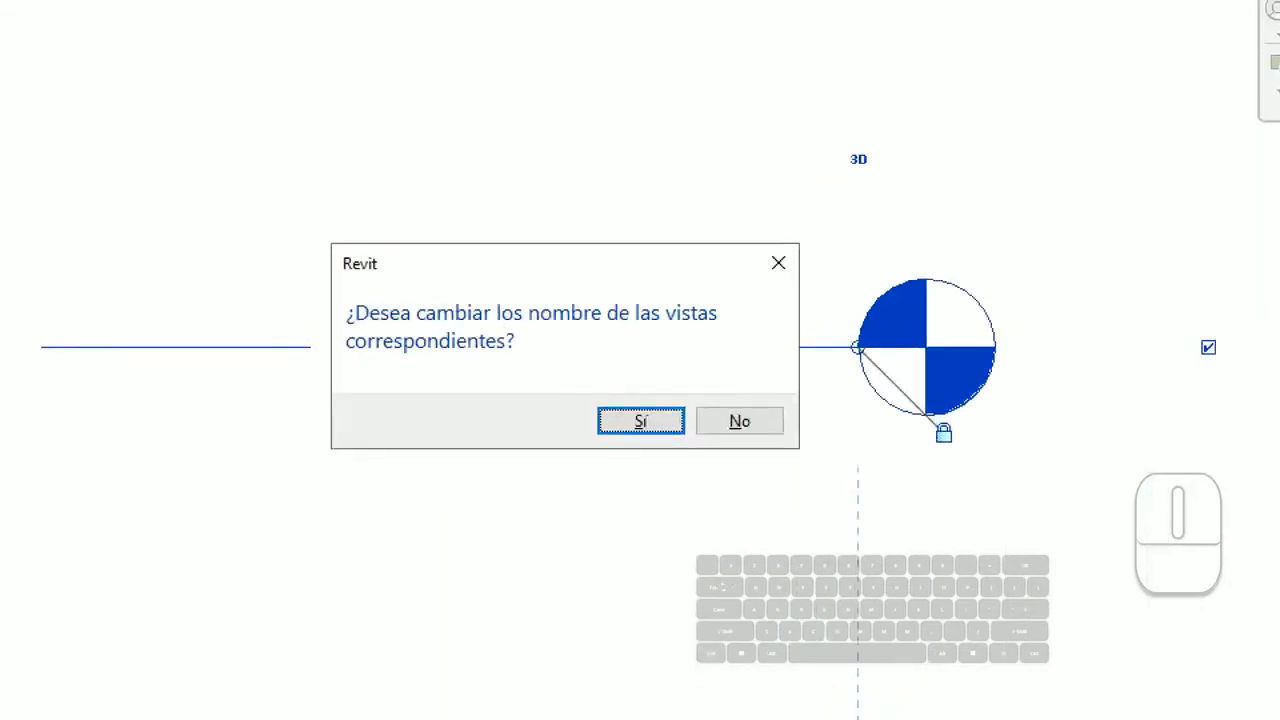
mouse_move(520, 292)
left_mouse_down("ctrl")
mouse_move(520, 305)
mouse_move(729, 331)
left_mouse_up("ctrl")
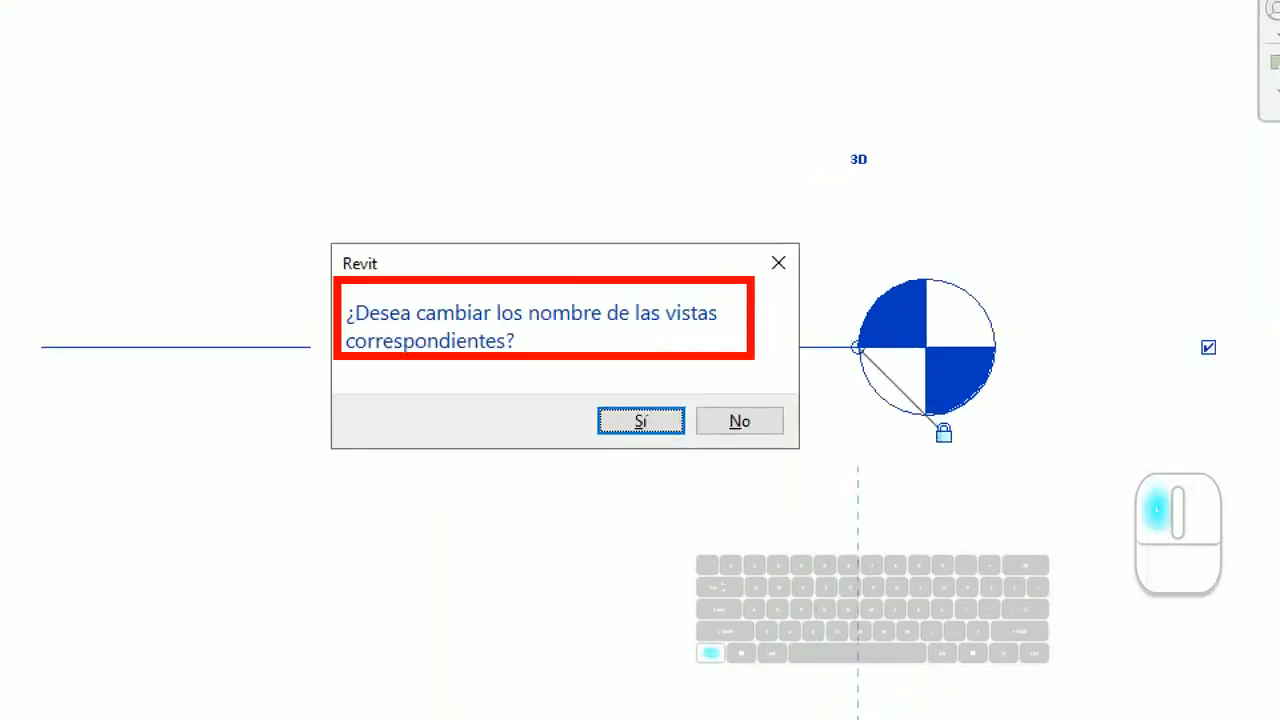
left_click_drag(666, 440, 708, 558, "ctrl+shift")
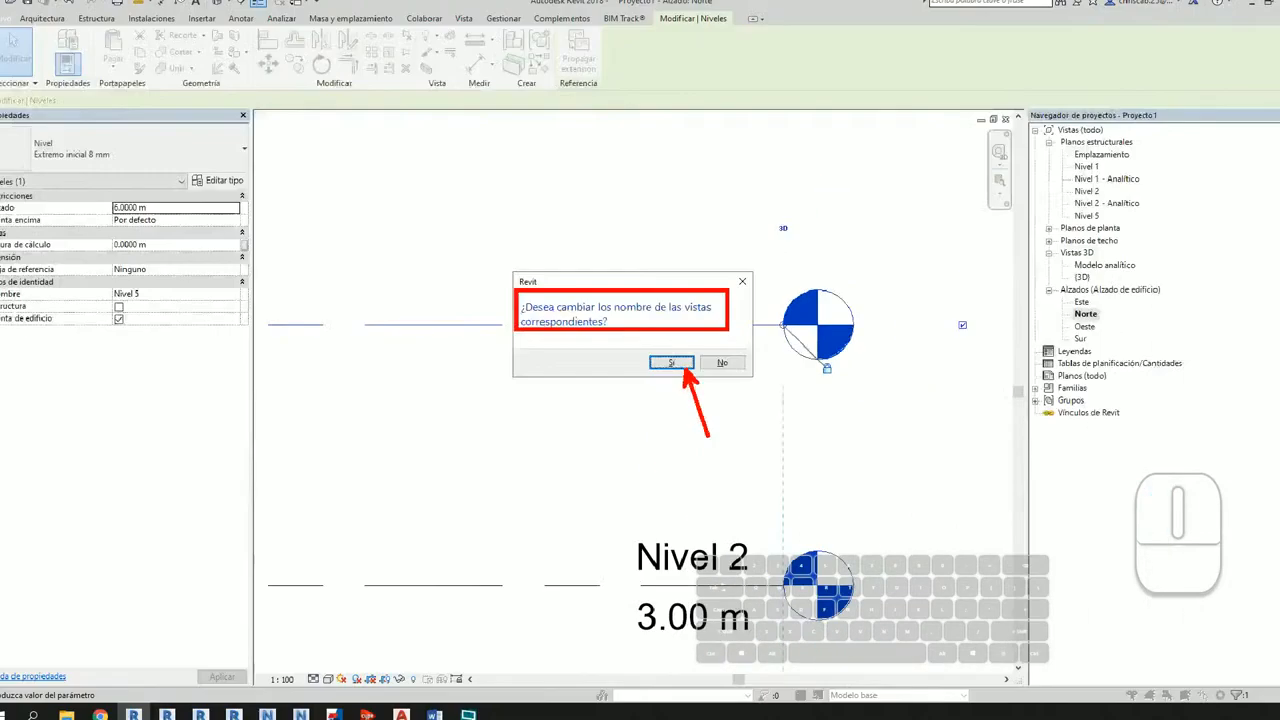
left_click(671, 362)
scroll(773, 508, "down", 3)
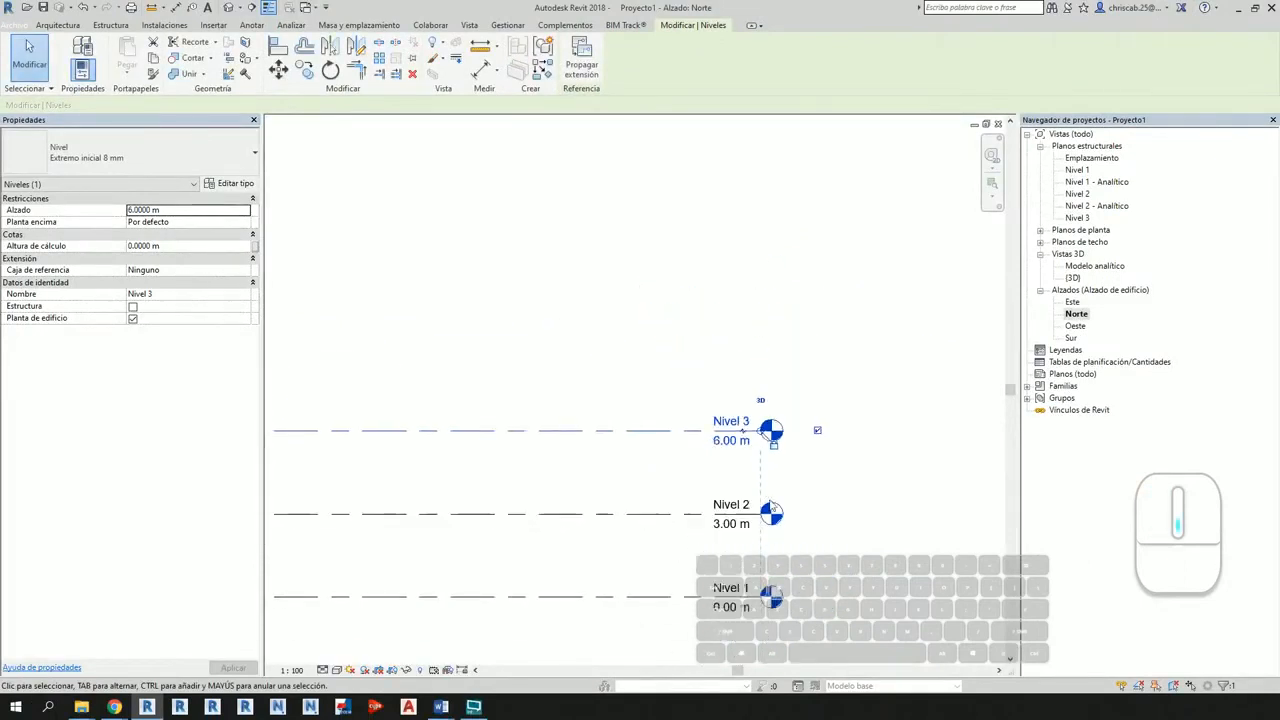
middle_click_drag(772, 508, 911, 389)
left_click(851, 576)
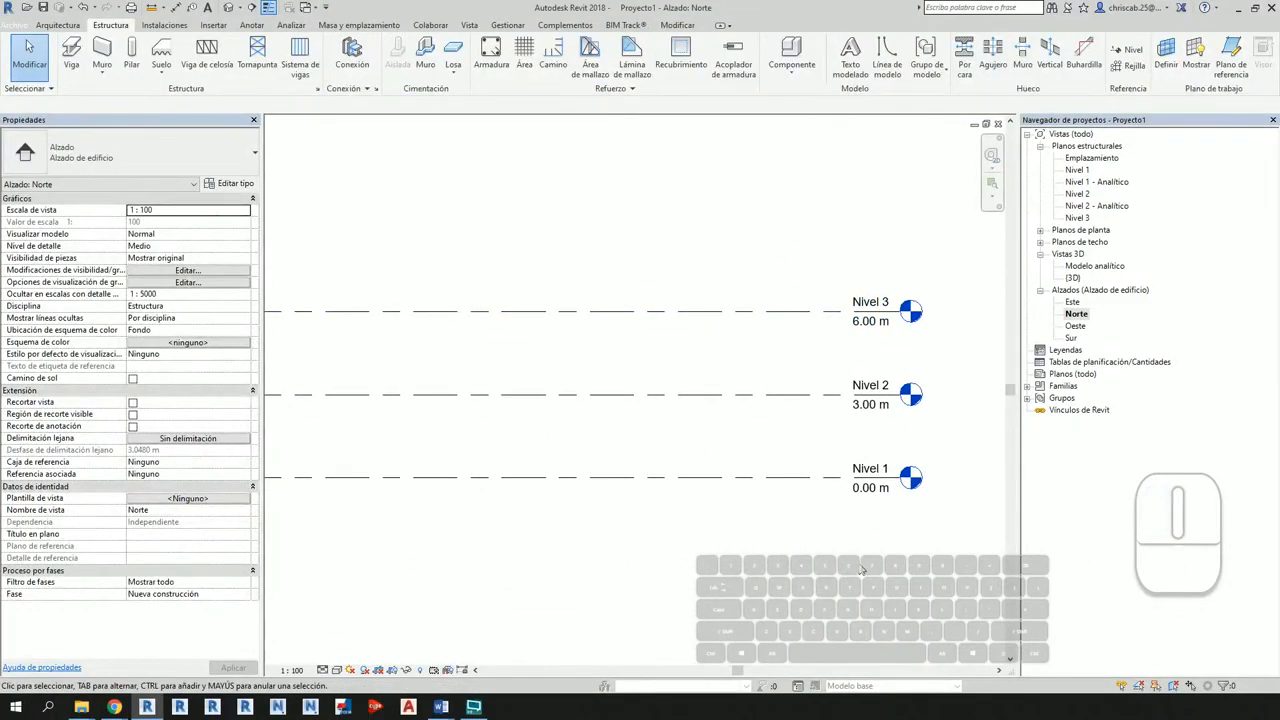
Step: Draw another level below Nivel 1 at about -1.90 m elevation, aligned with both ends of the existing levels
scroll(868, 569, "down", 1)
middle_click_drag(872, 570, 901, 508)
scroll(899, 508, "down", 1)
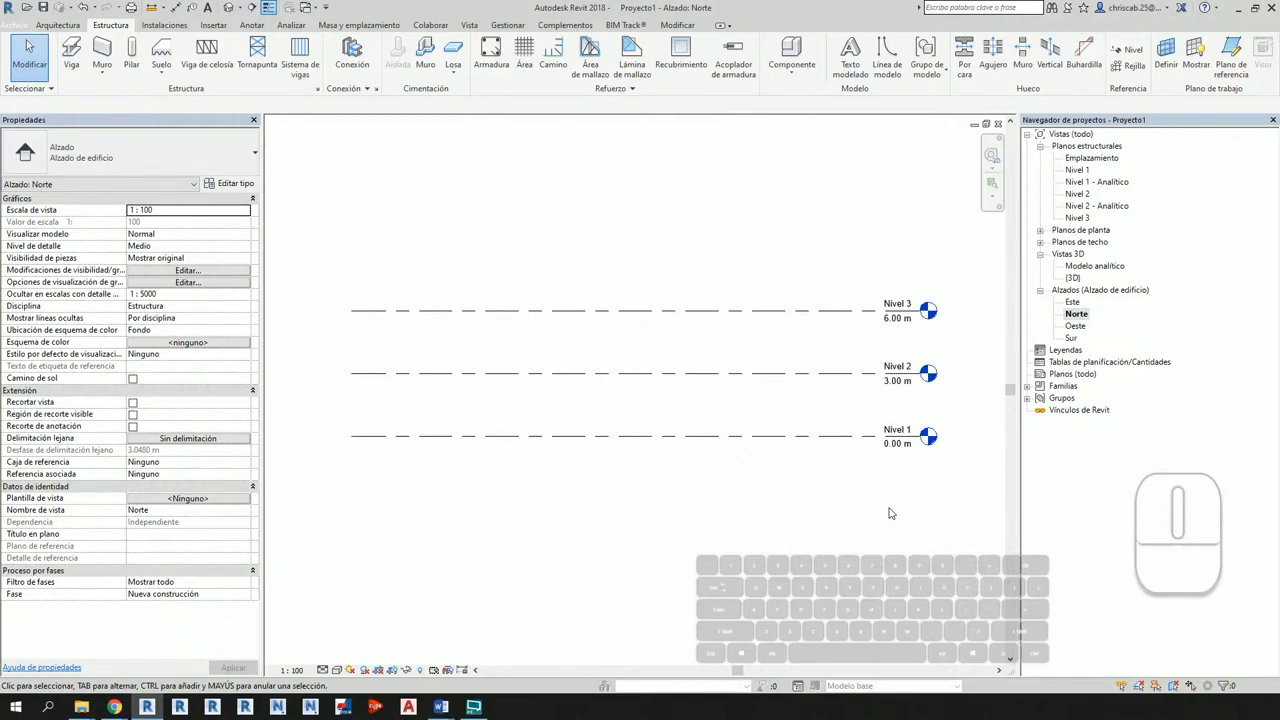
left_click(891, 513)
key("l")
key("l")
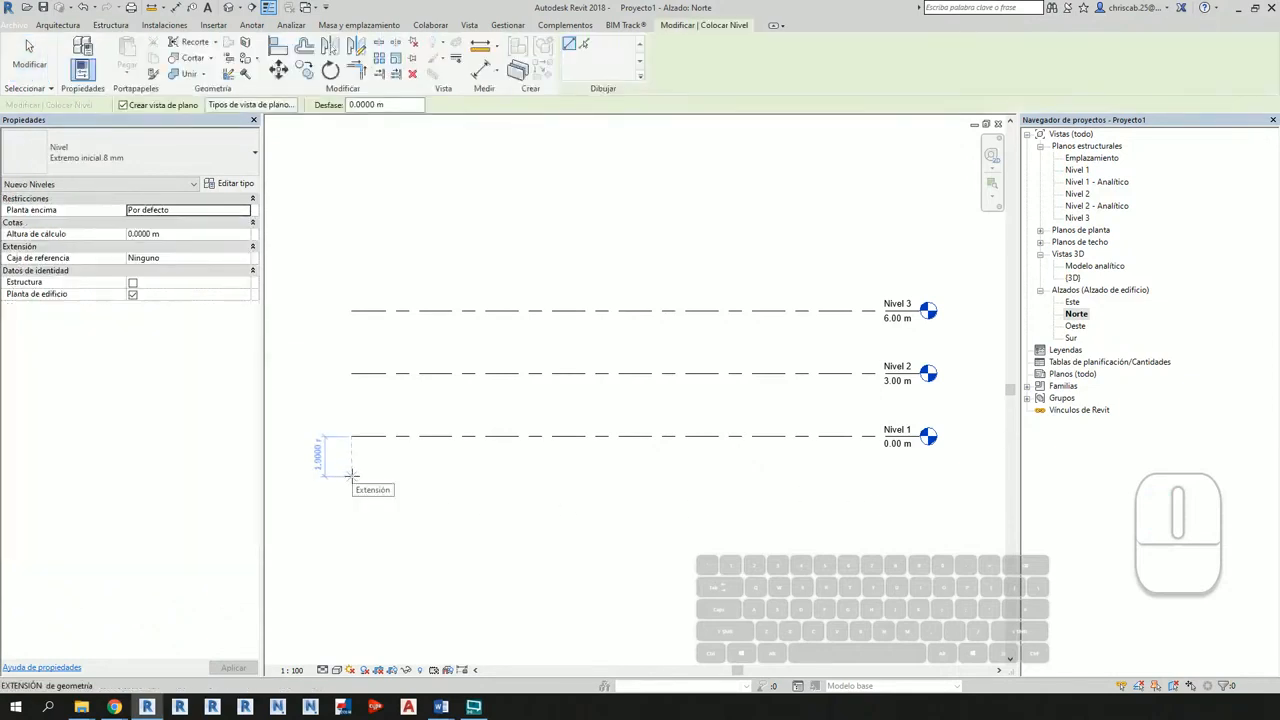
left_click(352, 477)
left_click(921, 476)
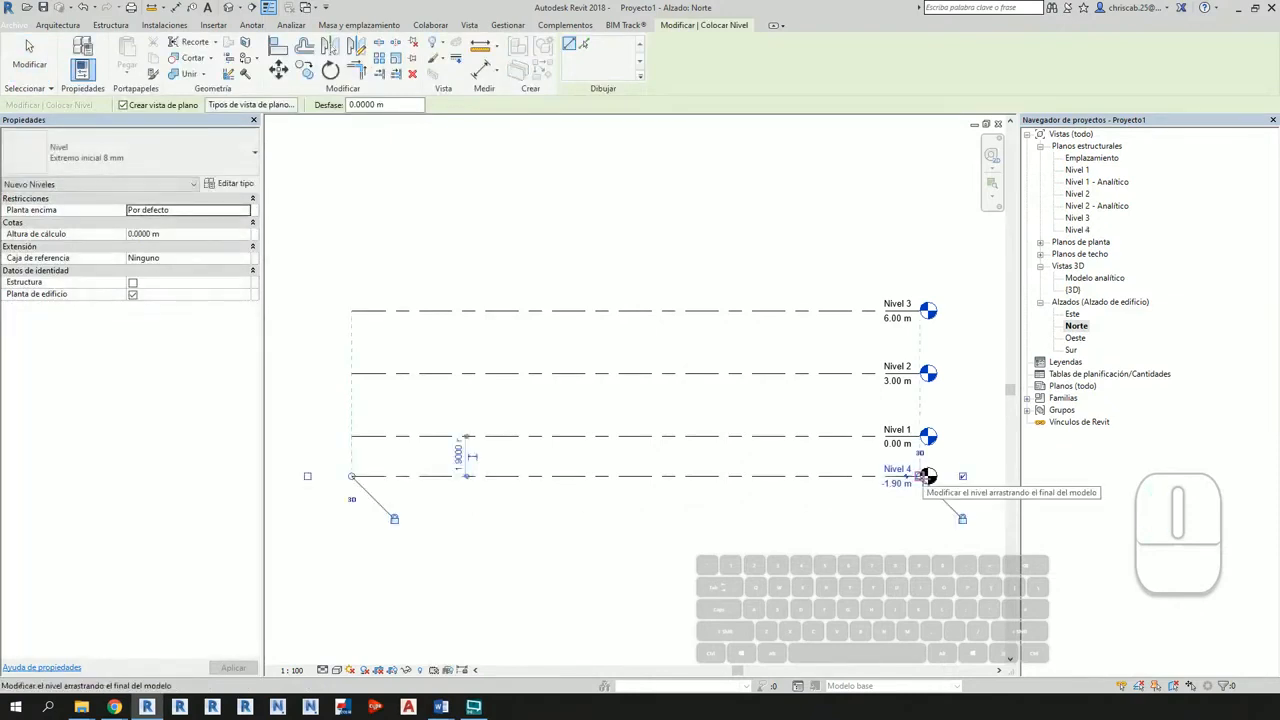
key("Escape")
key("Escape")
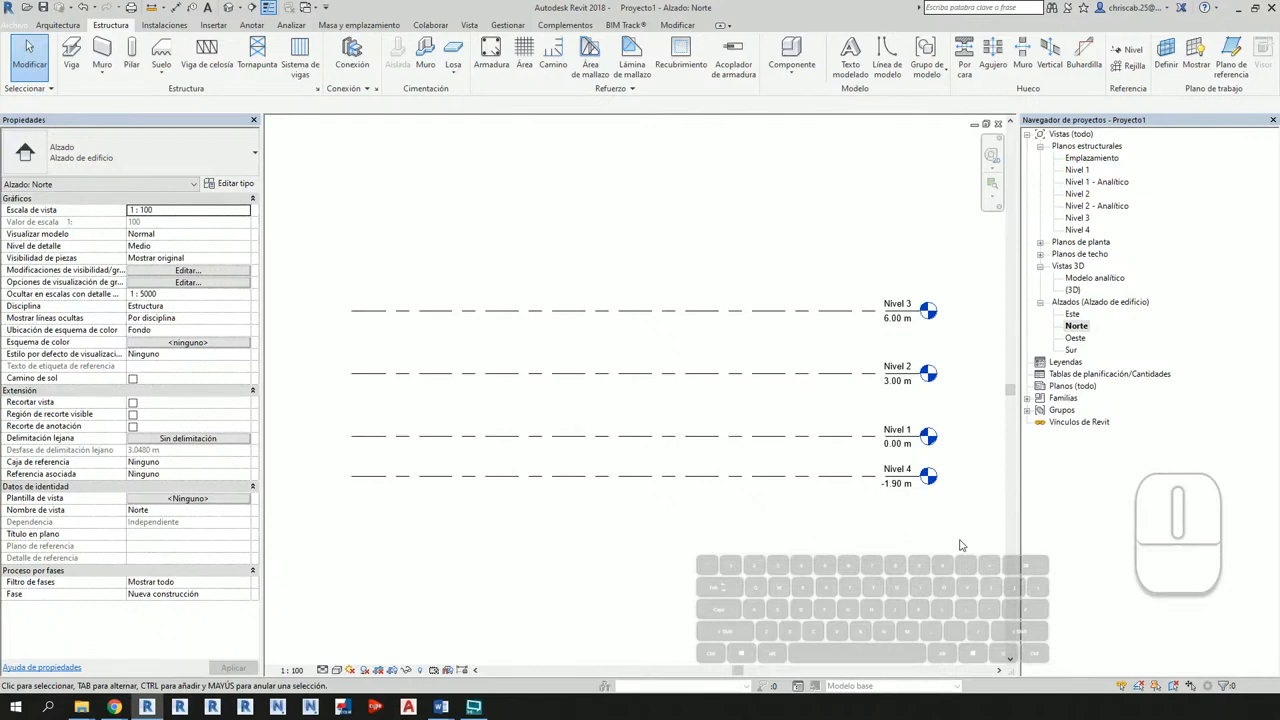
Step: Rename the level below Nivel 1 as NFC and accept renaming its corresponding views
scroll(960, 545, "up", 5)
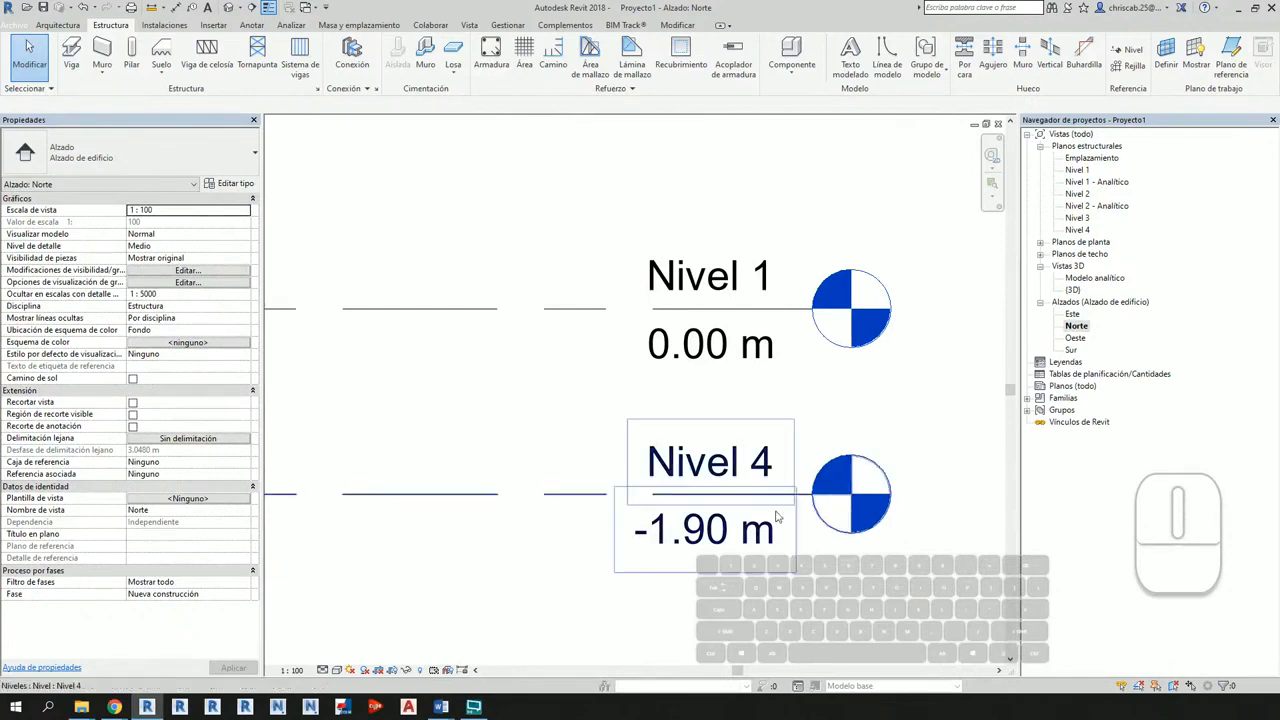
left_click(718, 468)
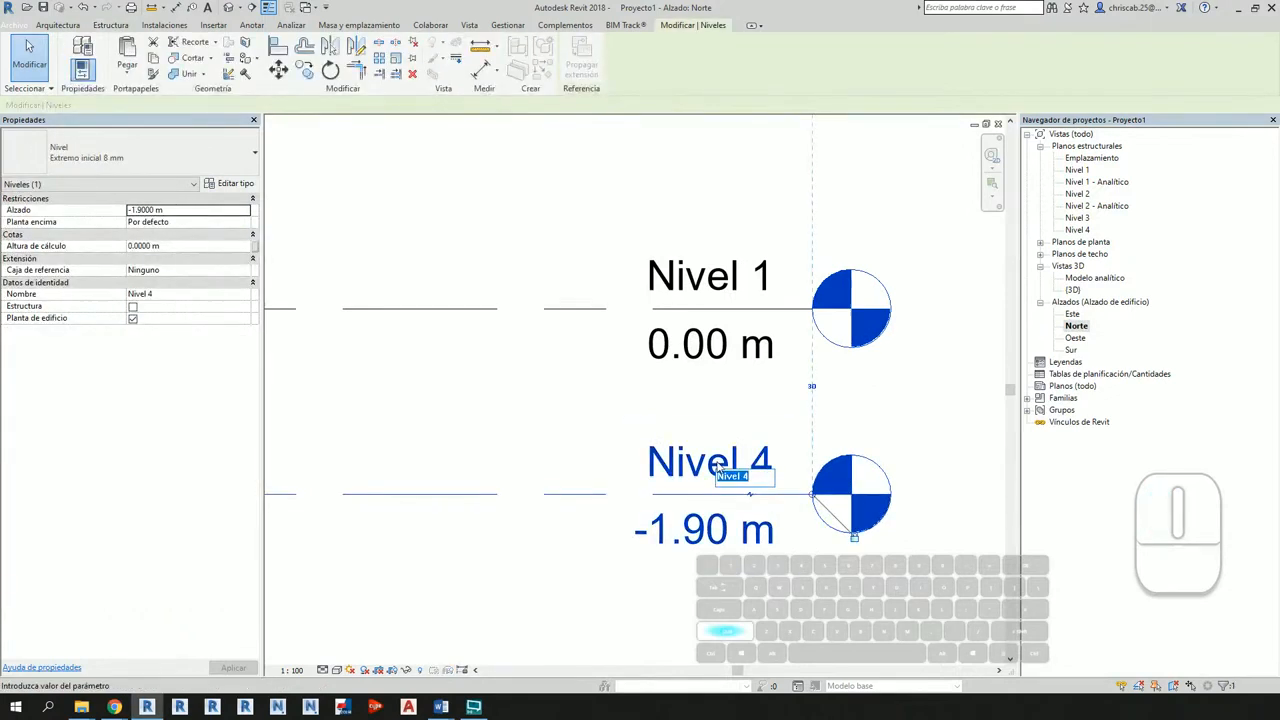
type("NFC")
key("Return")
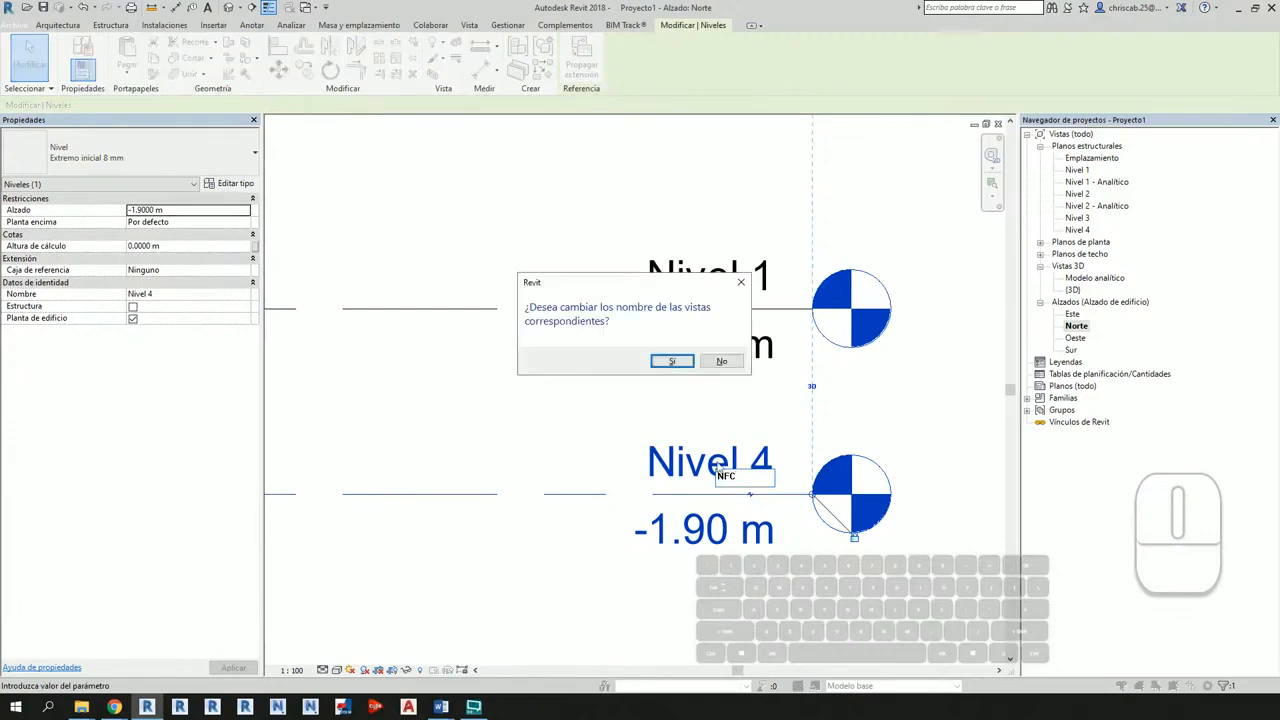
key("ctrl+1")
left_click(673, 342)
mouse_move(373, 249)
left_mouse_down("ctrl")
mouse_move(607, 298)
mouse_move(785, 310)
left_mouse_up("ctrl")
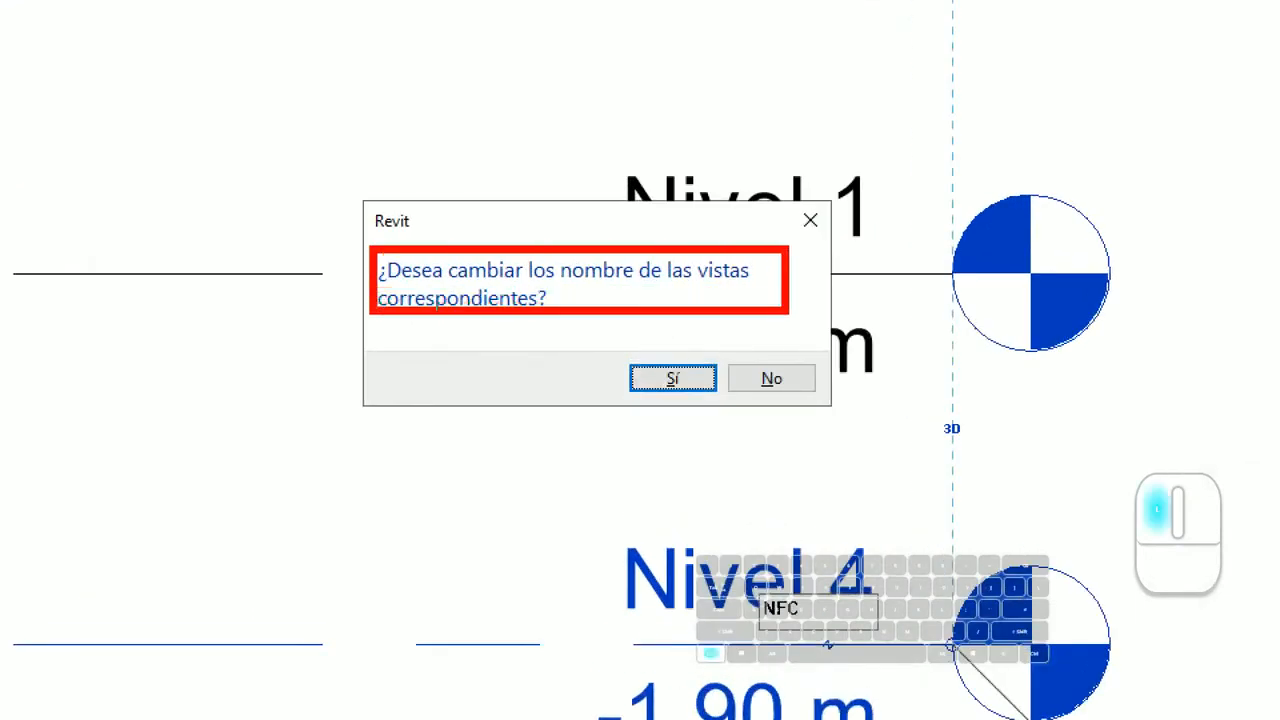
left_click_drag(712, 382, 782, 486, "ctrl+shift")
key("Escape")
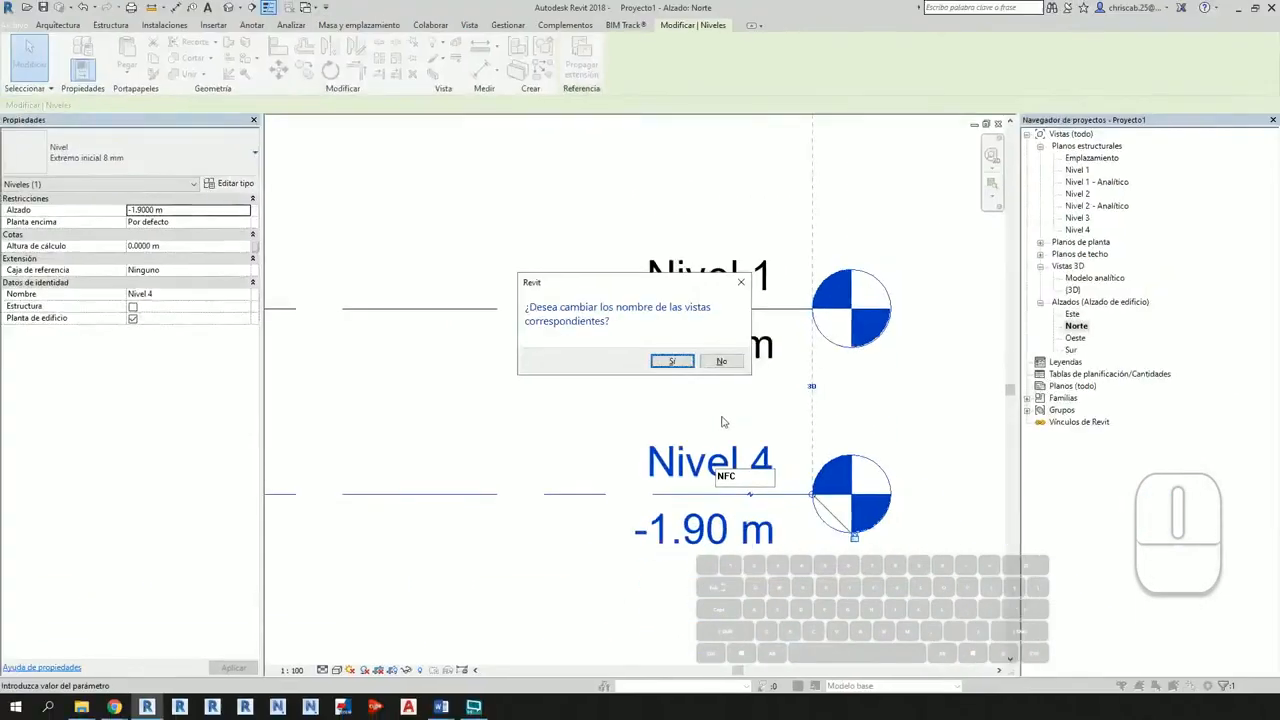
left_click(684, 369)
left_click(818, 612)
middle_click_drag(822, 615, 852, 585)
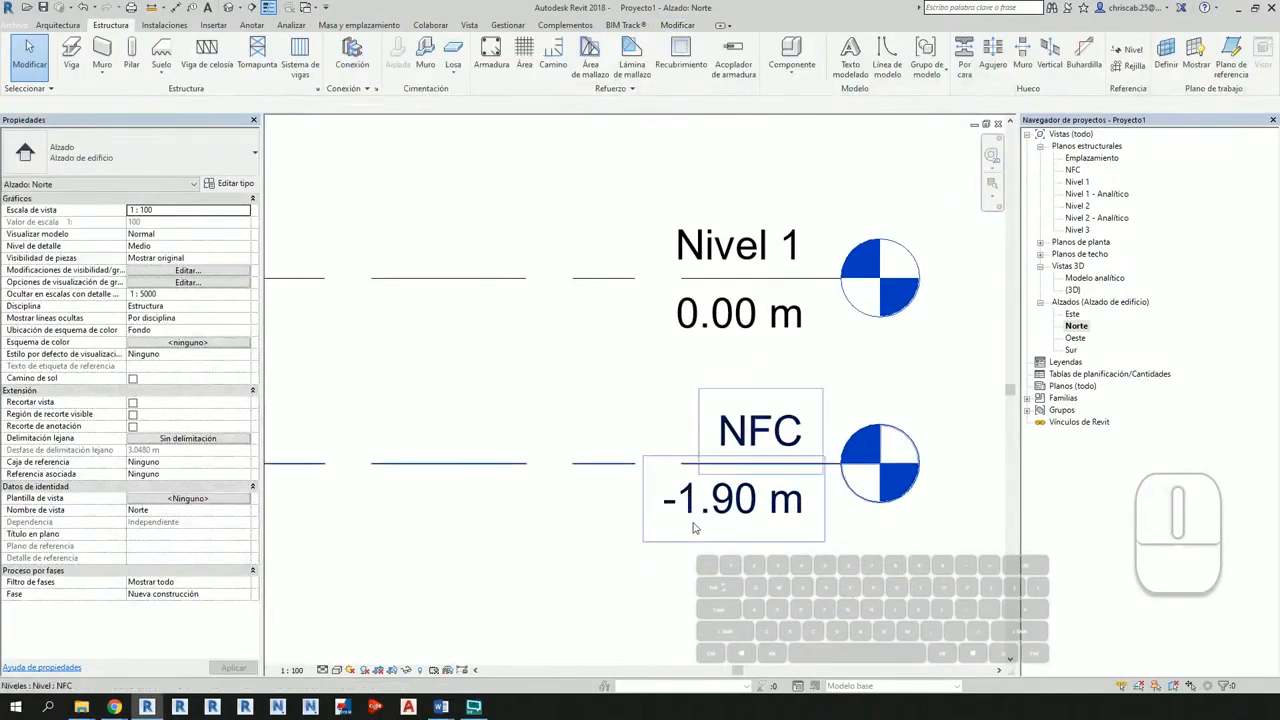
Step: Set the elevation of the NFC level to -1.5 m
left_click(720, 514)
left_click(720, 514)
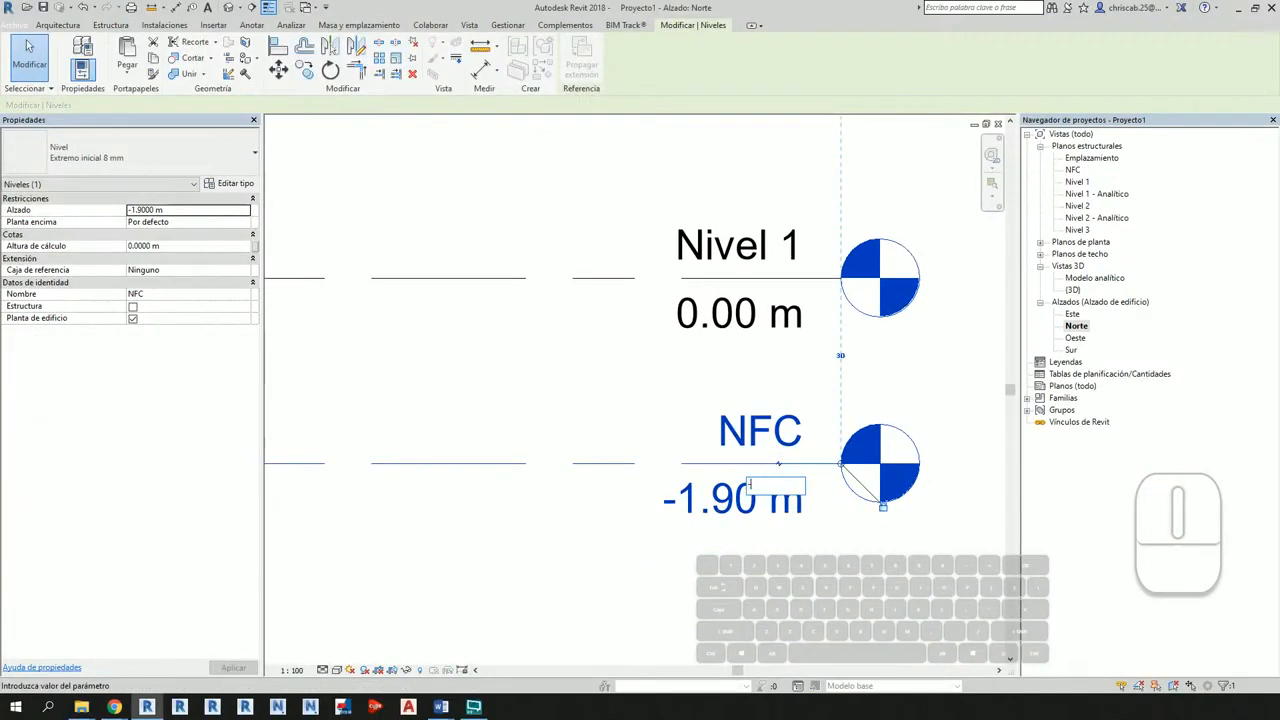
type("-1.5")
key("Return")
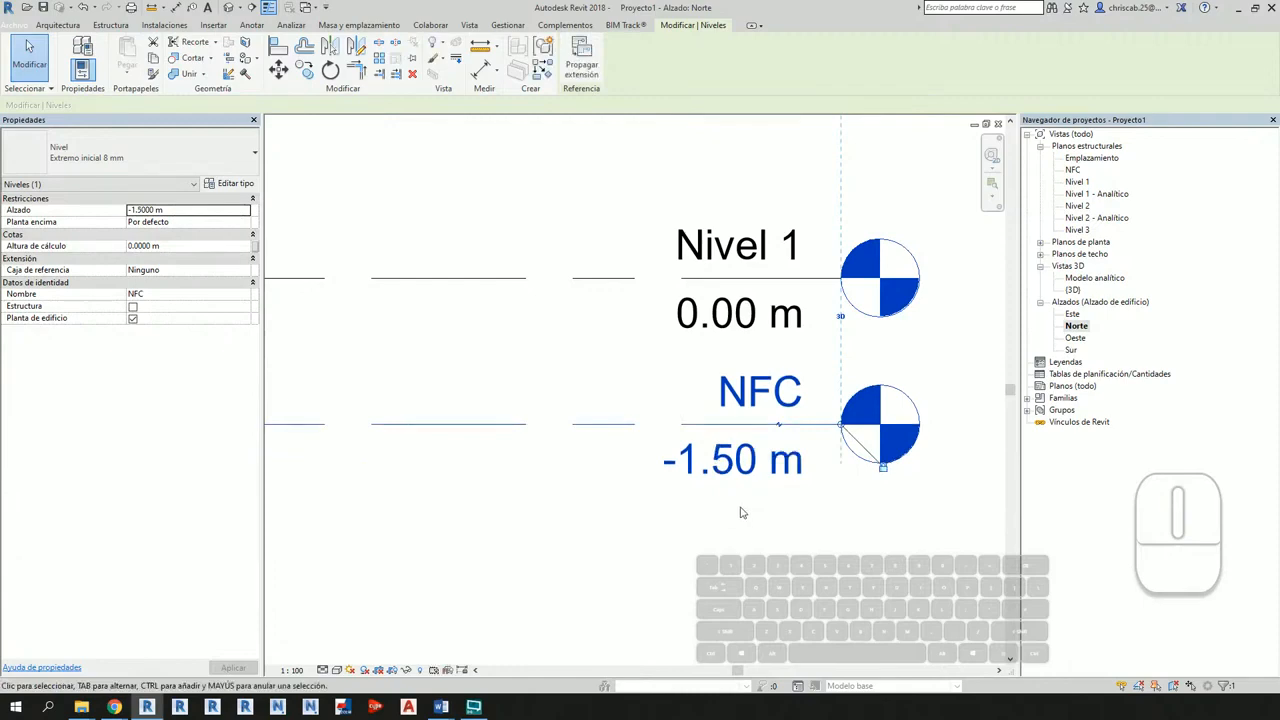
left_click(777, 515)
scroll(777, 515, "down", 4)
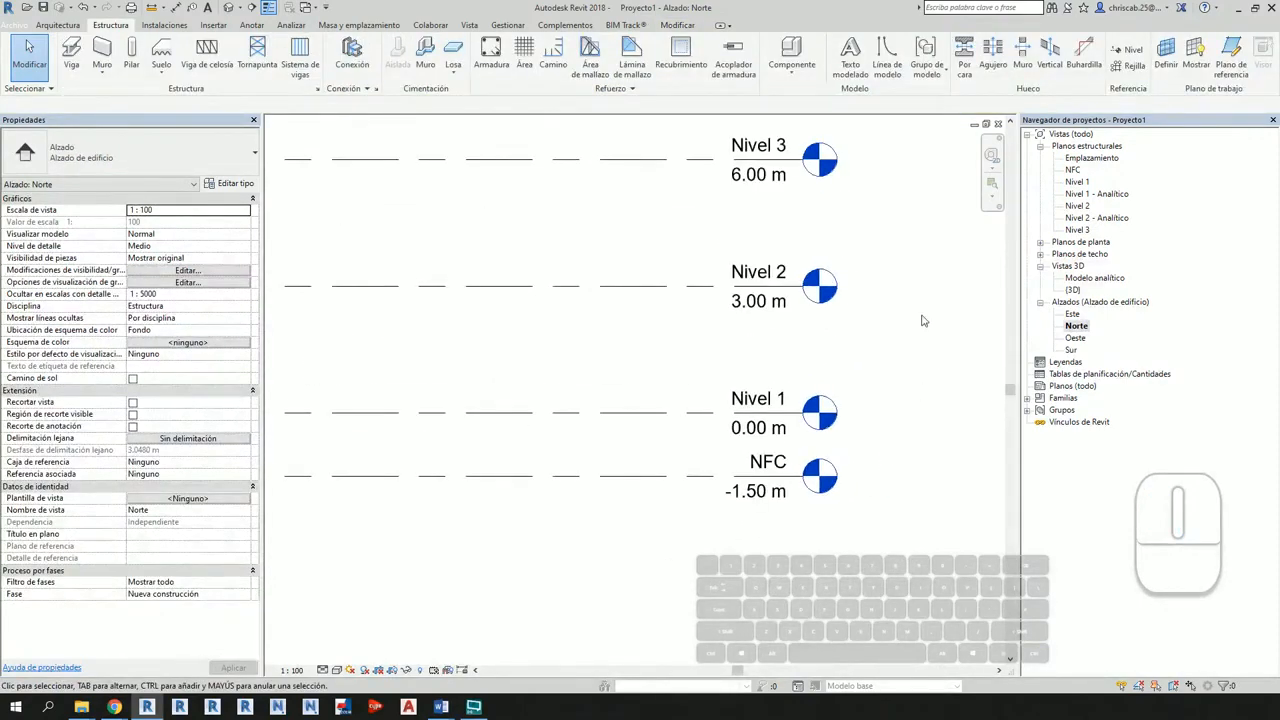
middle_click_drag(920, 320, 886, 400)
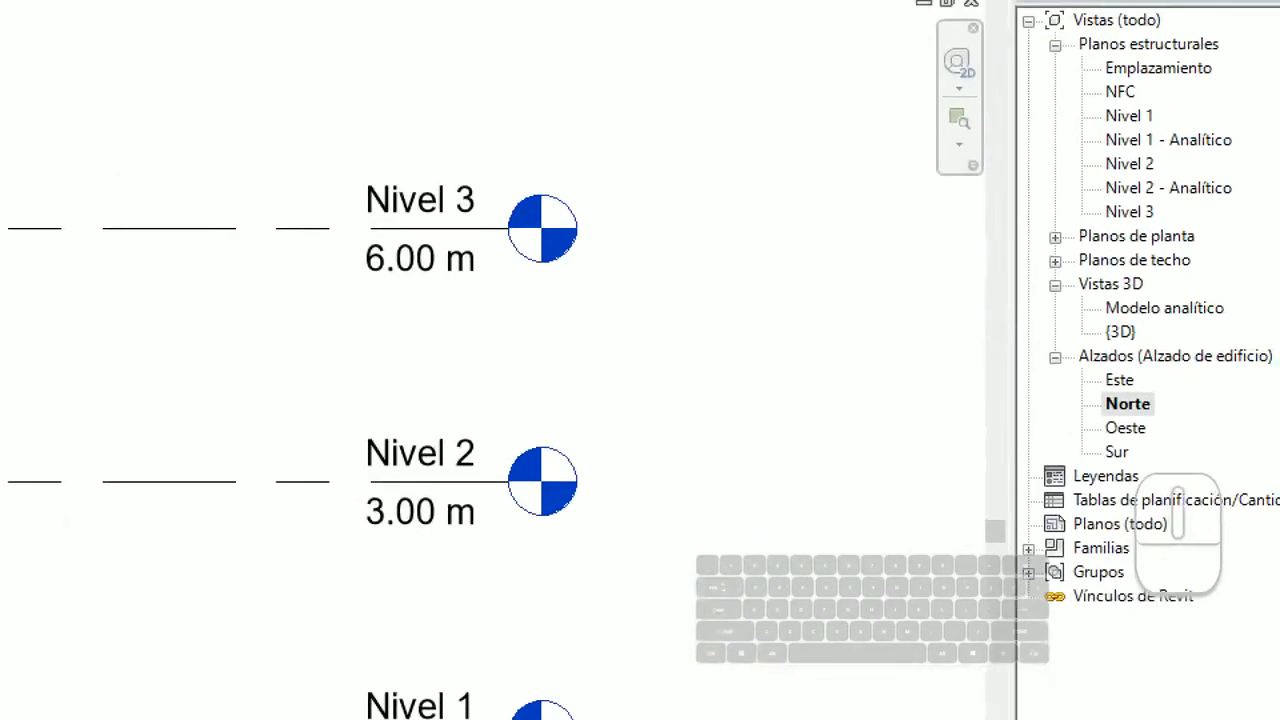
mouse_move(535, 136)
left_mouse_down()
mouse_move(641, 492)
mouse_move(647, 694)
left_mouse_up()
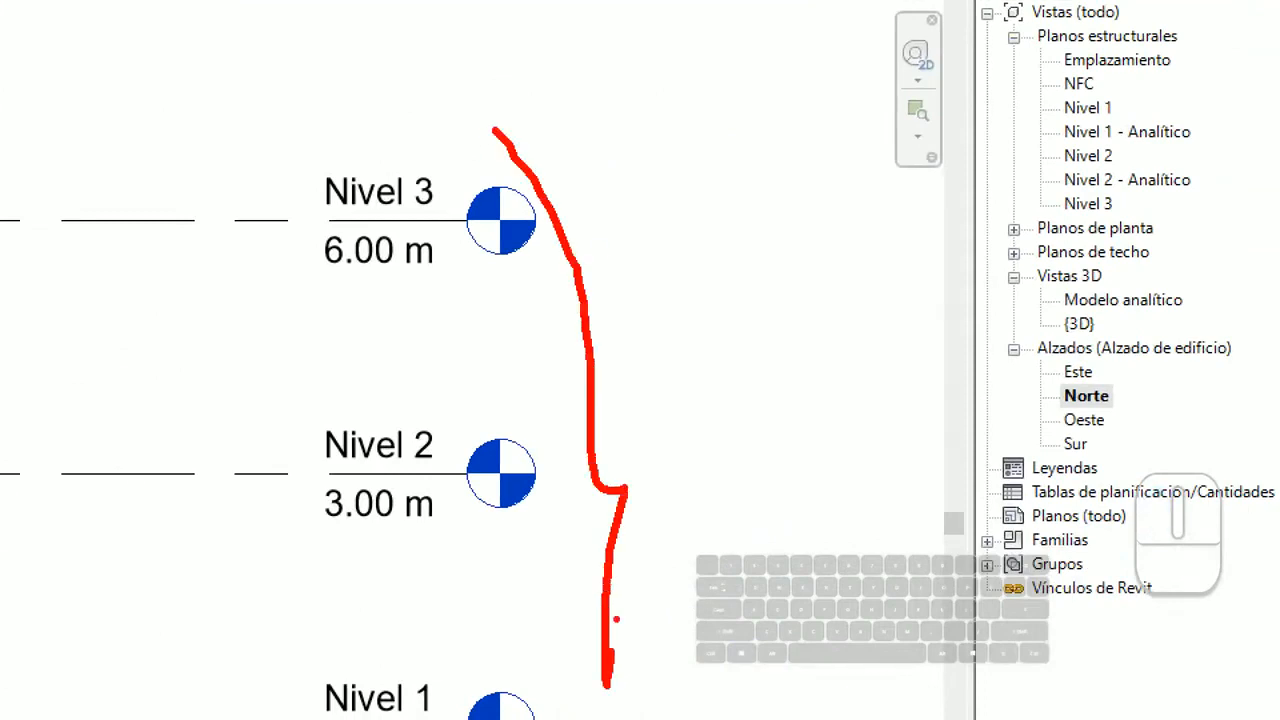
mouse_move(620, 377)
left_mouse_down()
mouse_move(1003, 150)
mouse_move(980, 218)
left_mouse_up()
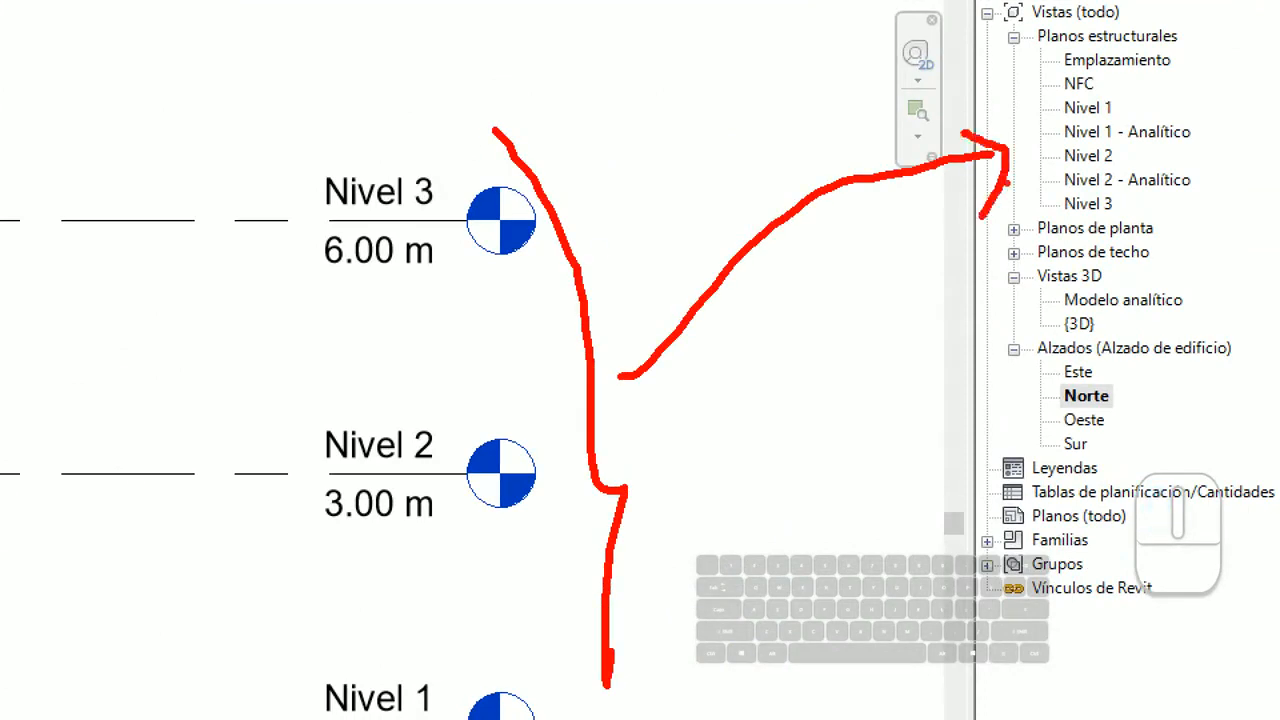
mouse_move(1048, 86)
left_mouse_down("ctrl")
mouse_move(1074, 118)
mouse_move(1130, 126)
left_mouse_up("ctrl")
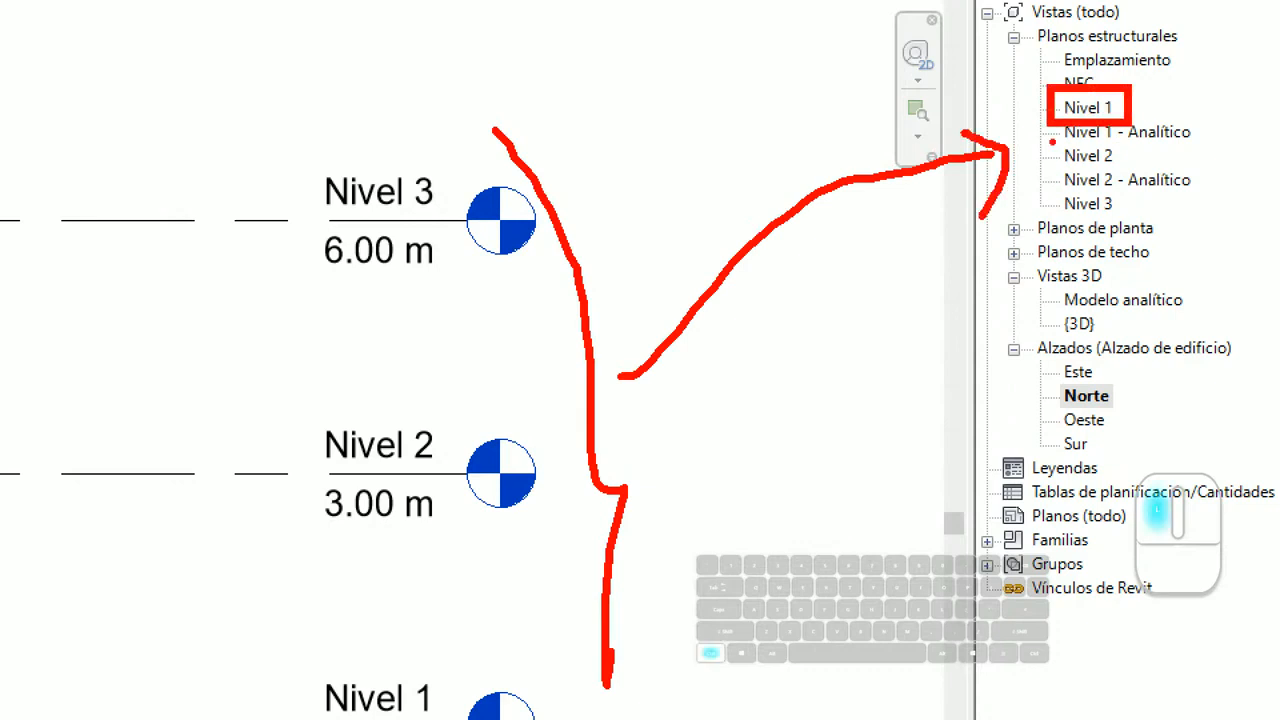
left_click_drag(1052, 142, 1127, 169, "ctrl")
left_click_drag(1051, 187, 1131, 218, "ctrl")
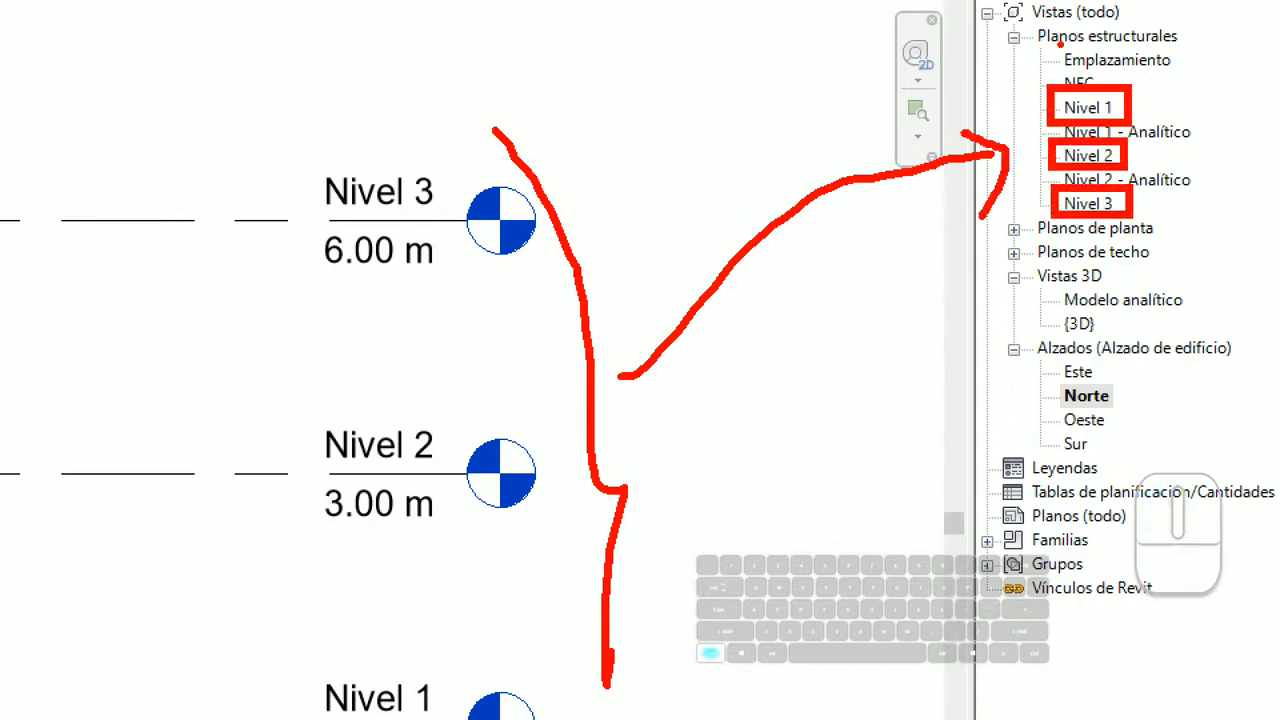
left_click_drag(1050, 64, 1104, 98, "ctrl")
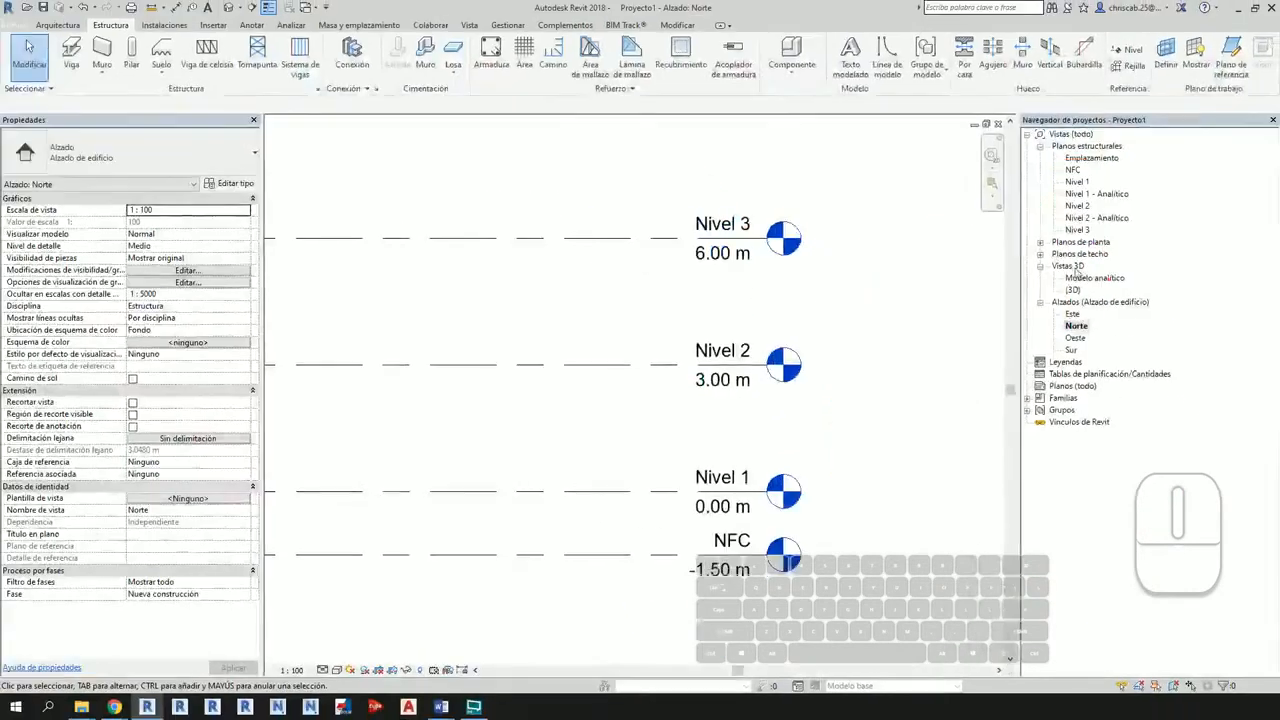
Step: Delete the NFC and Nivel 3 views from both the ceiling plans and the floor plans
left_click(1014, 228)
left_click(1040, 278)
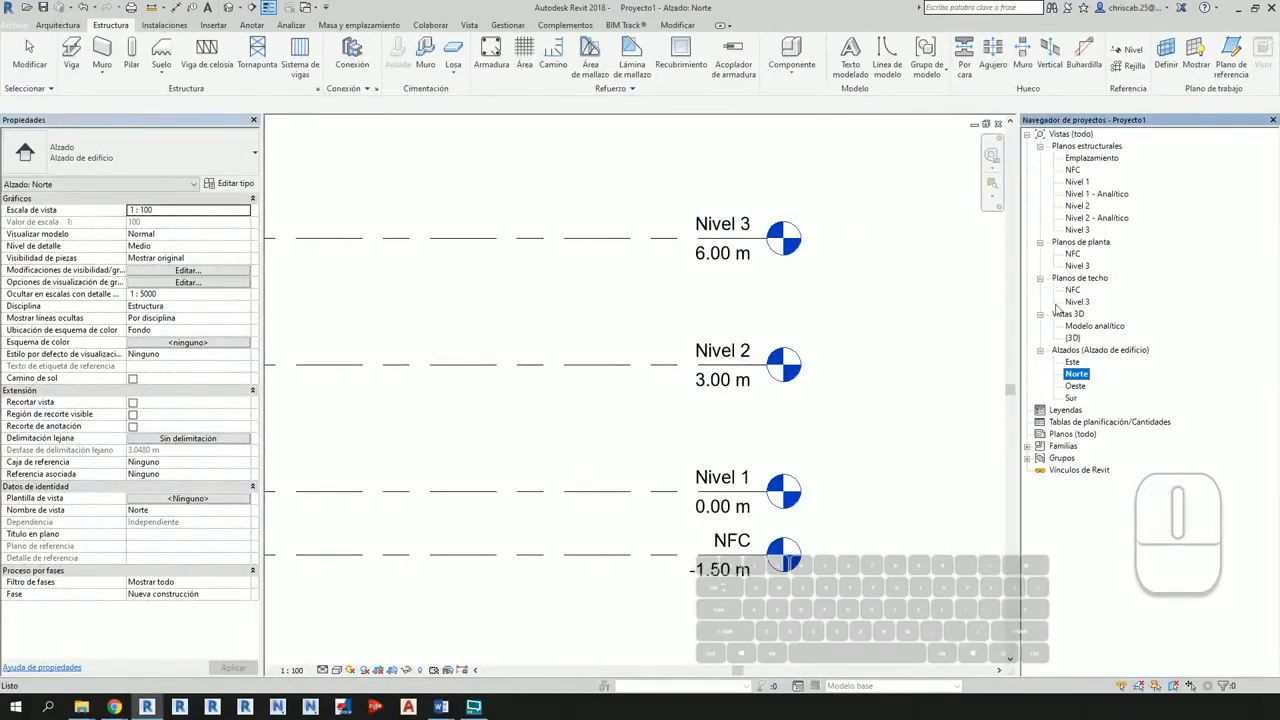
left_click(1073, 290)
left_click(1076, 302, "shift")
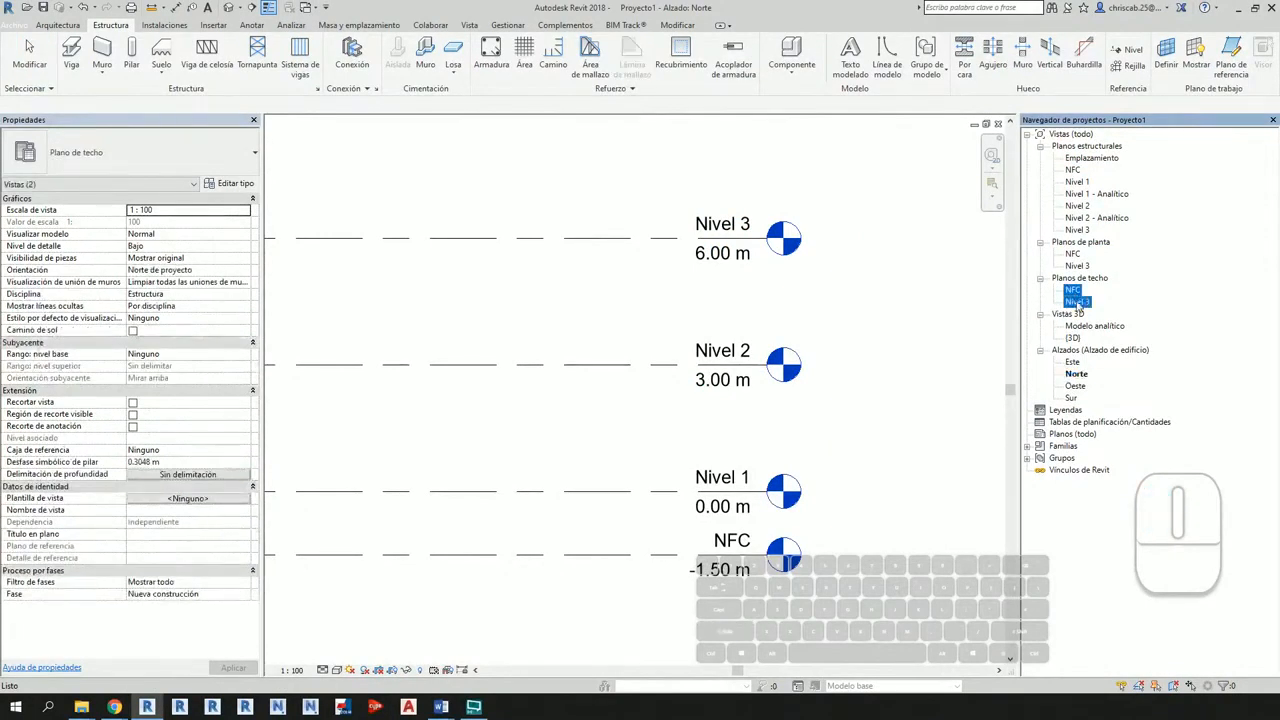
key("Delete")
left_click(1073, 254)
left_click(1077, 266, "shift")
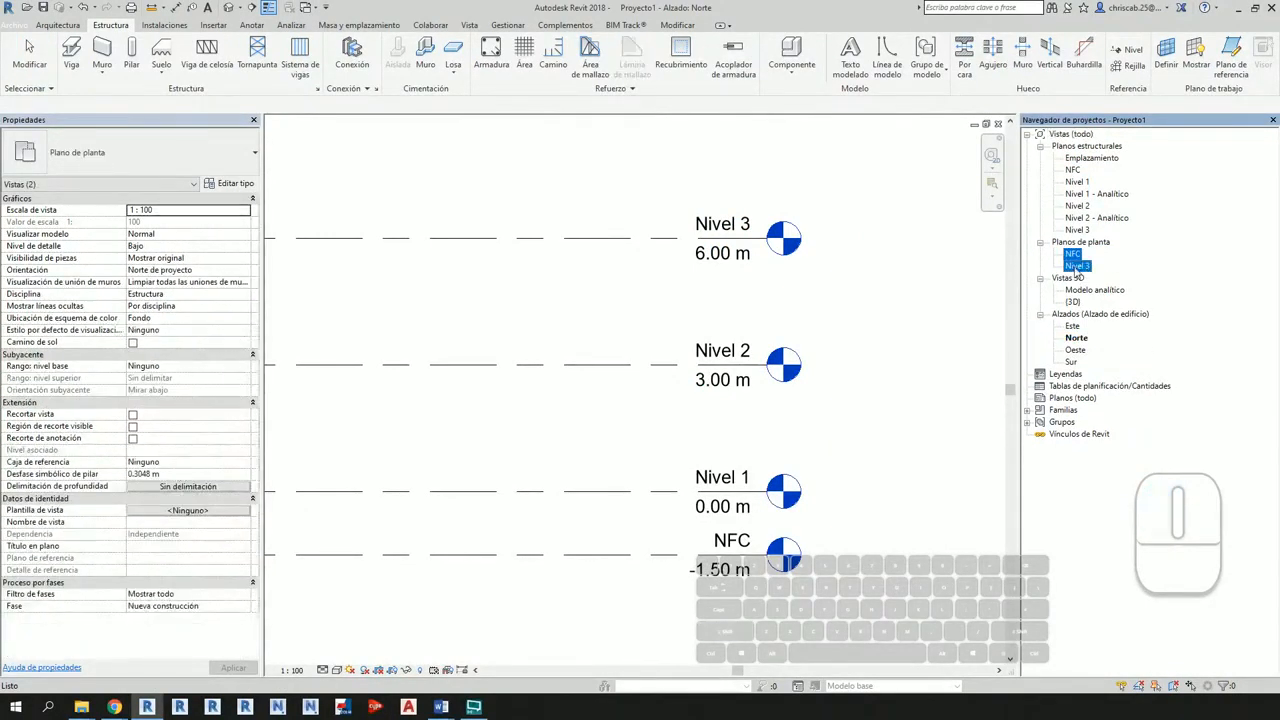
key("Delete")
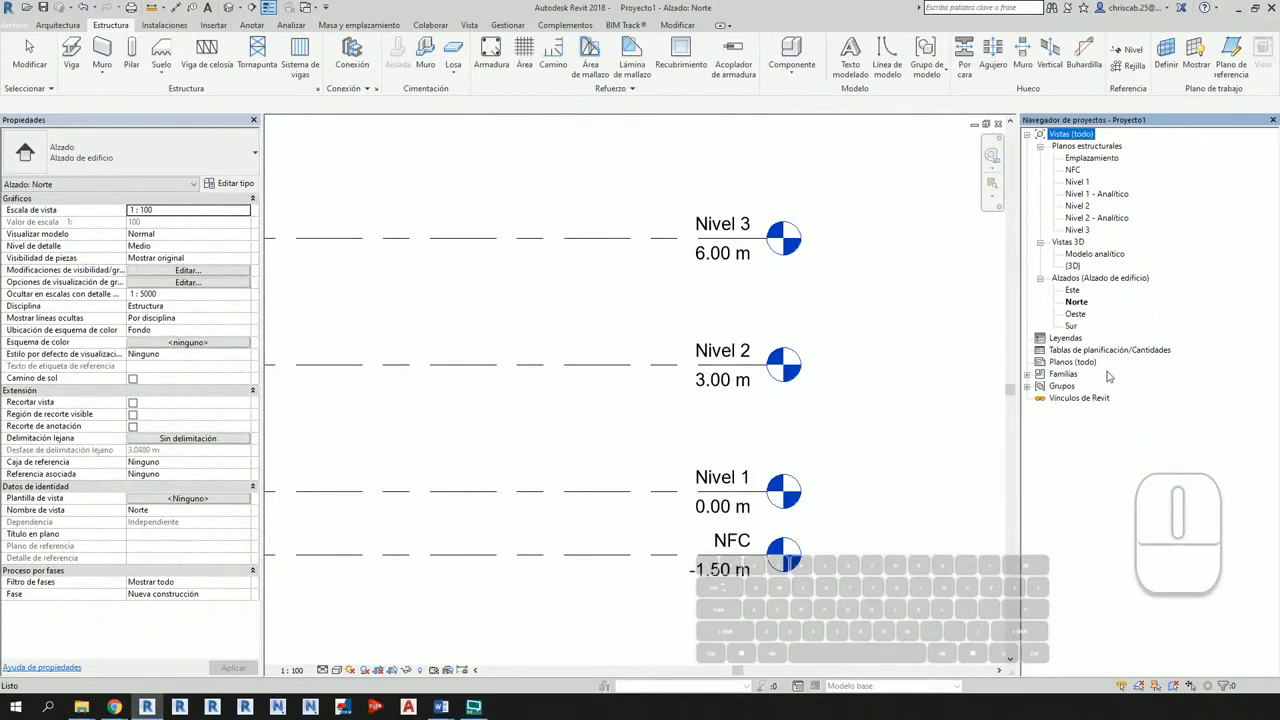
Step: Open the Nivel 1 structural plan
scroll(895, 352, "down", 1)
scroll(895, 352, "down", 2)
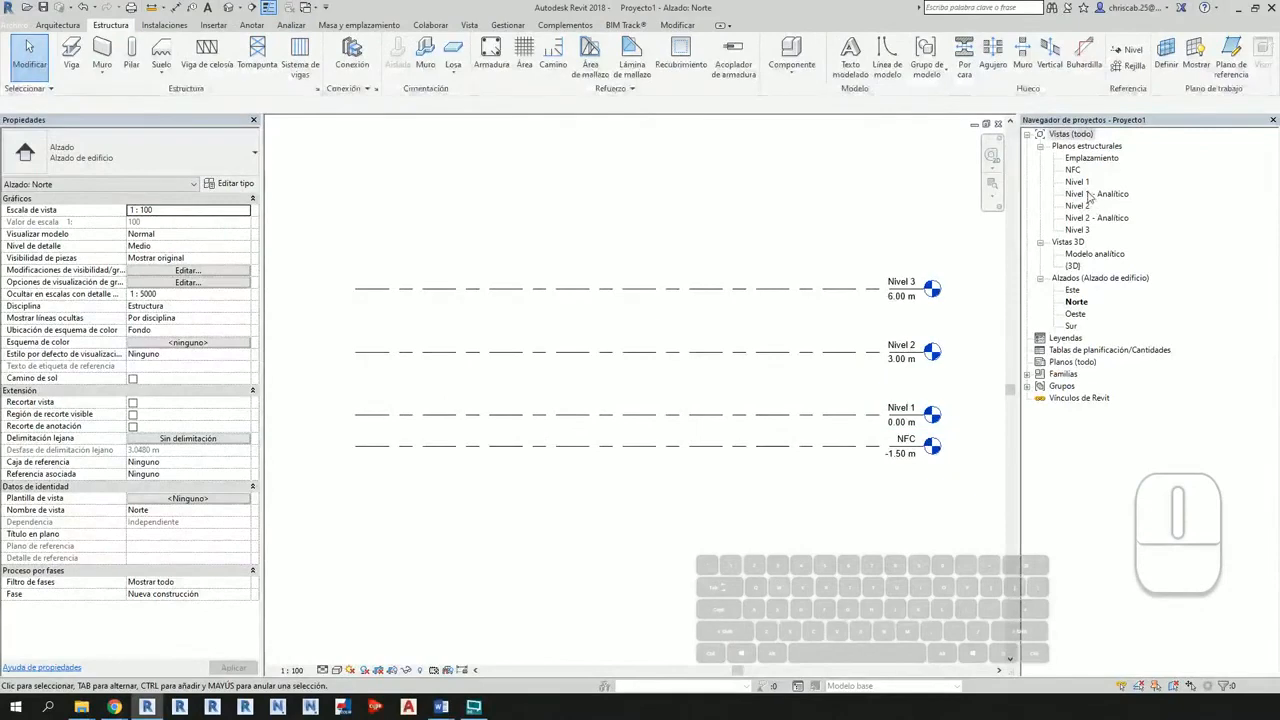
double_click(1077, 182)
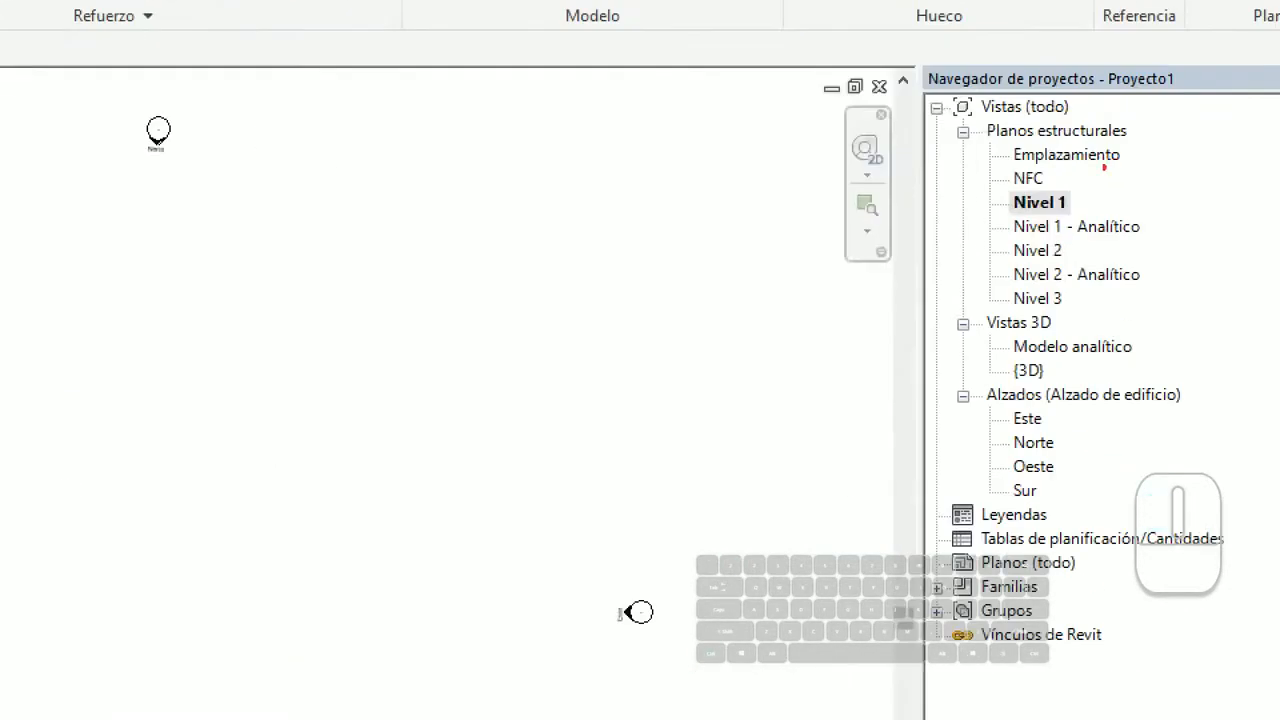
left_click_drag(970, 114, 1156, 148, "ctrl")
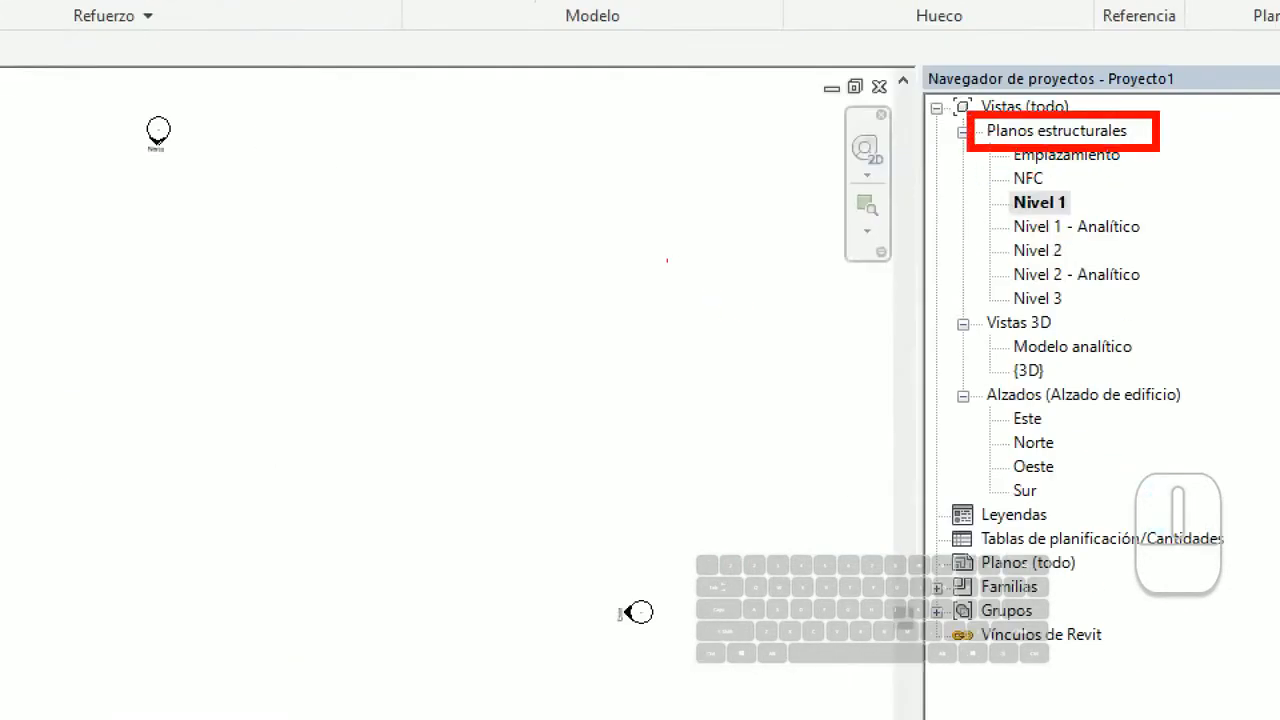
mouse_move(665, 263)
left_mouse_down()
mouse_move(678, 382)
mouse_move(736, 240)
mouse_move(633, 250)
left_mouse_up()
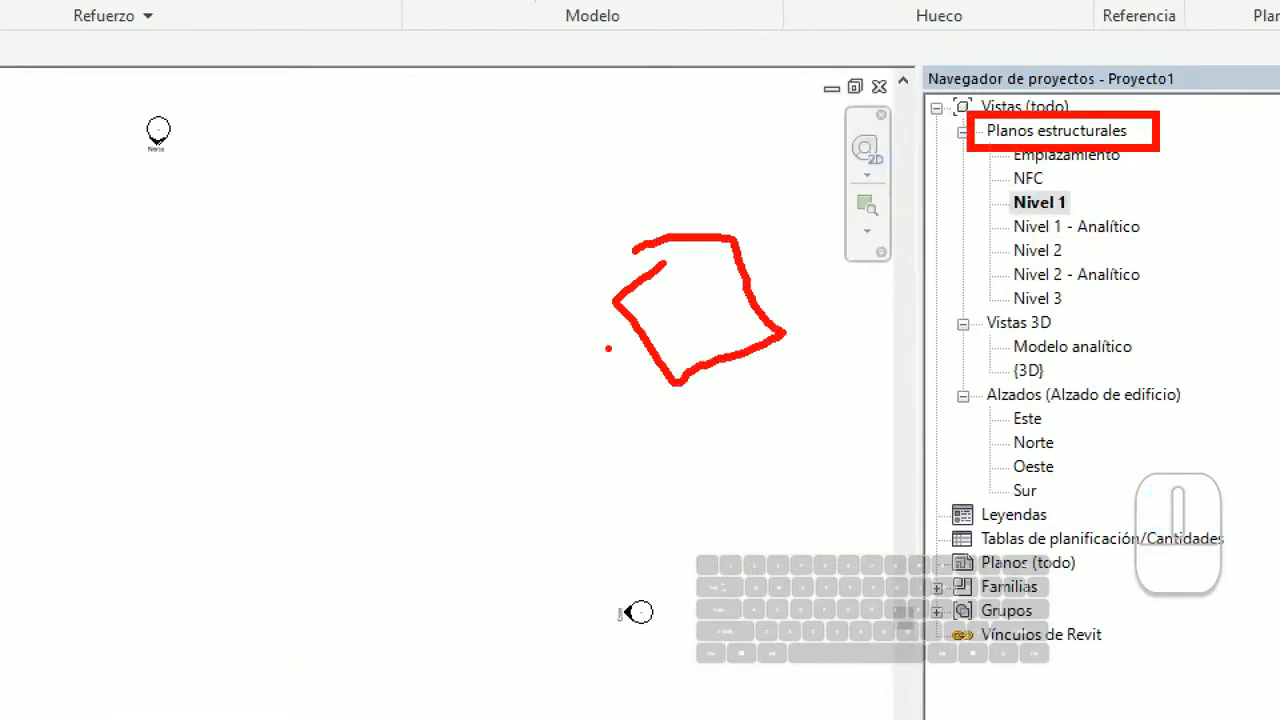
mouse_move(603, 316)
left_mouse_down()
mouse_move(567, 416)
mouse_move(678, 402)
mouse_move(834, 460)
mouse_move(808, 322)
left_mouse_up()
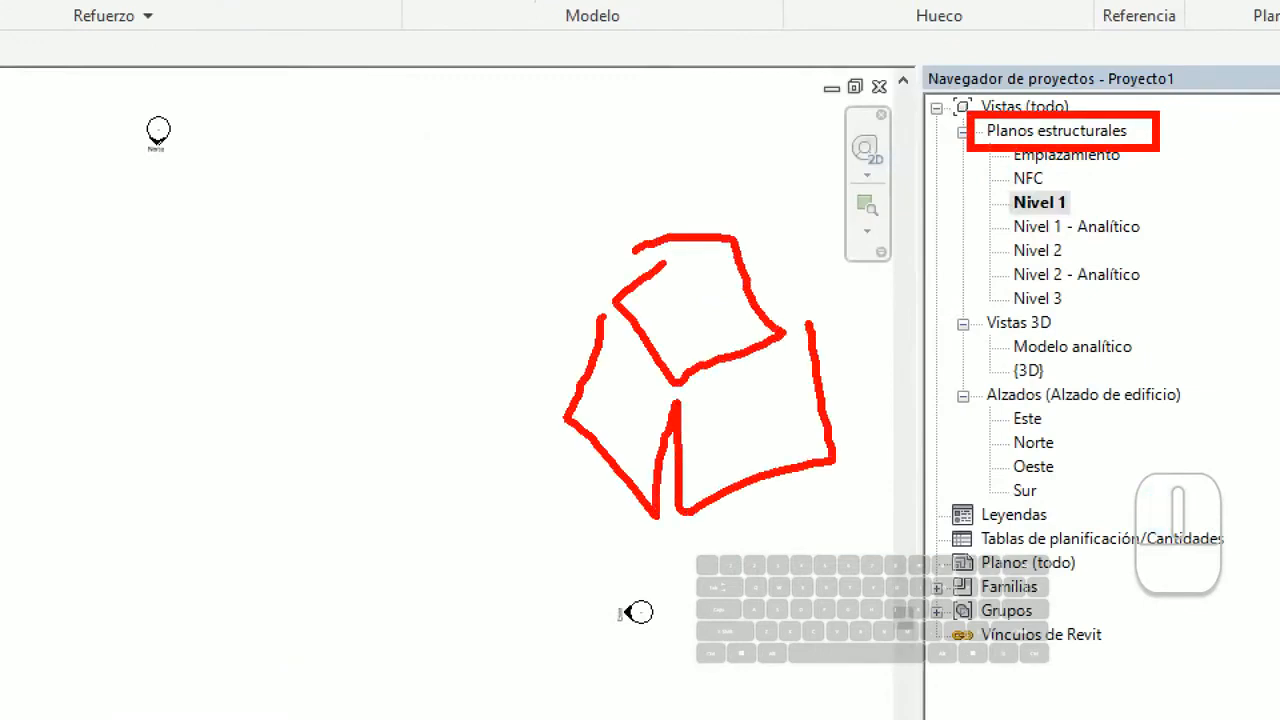
Step: Draw a vertical grid line between the elevation markers, slightly left of centre, from top to bottom
key("g")
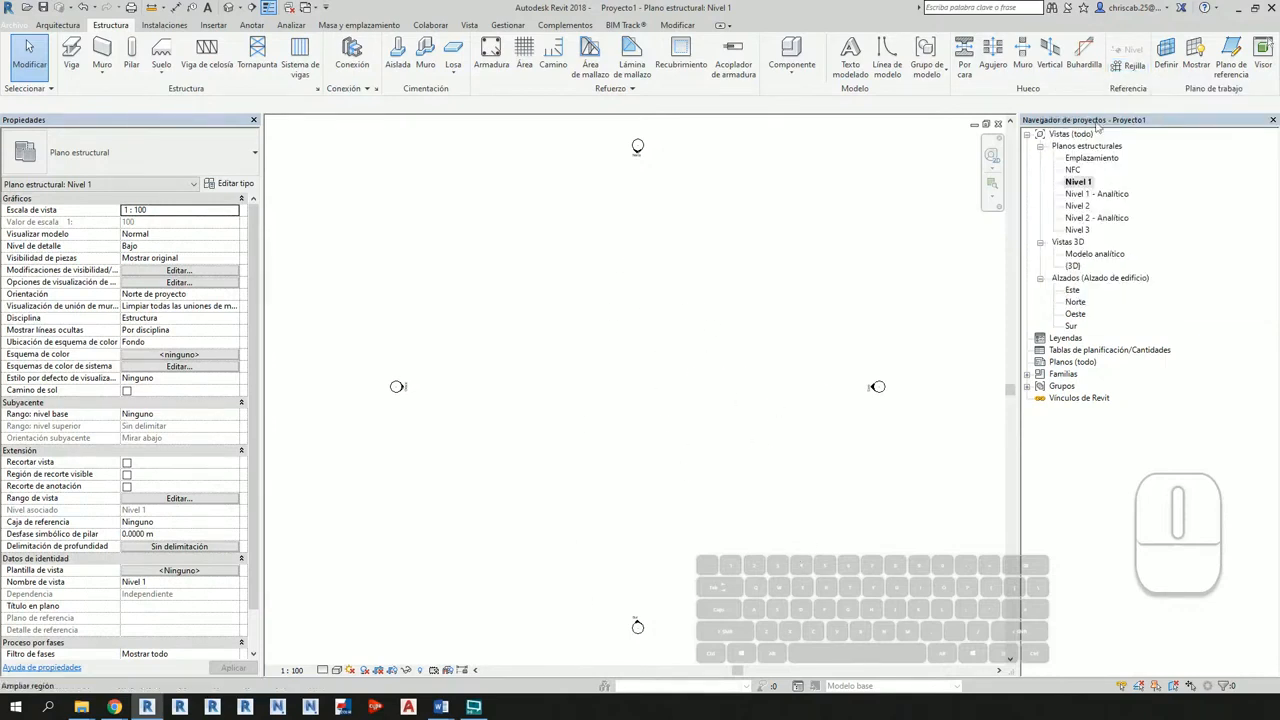
left_click(1130, 64)
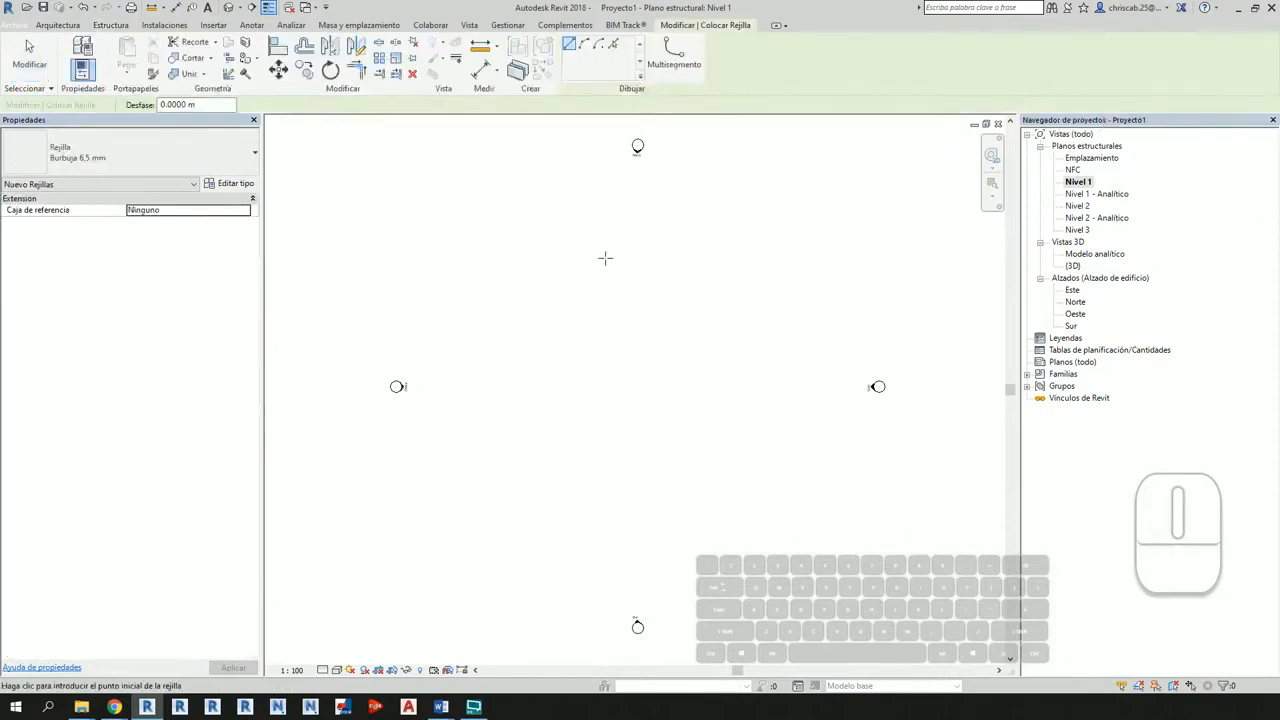
left_click(569, 237)
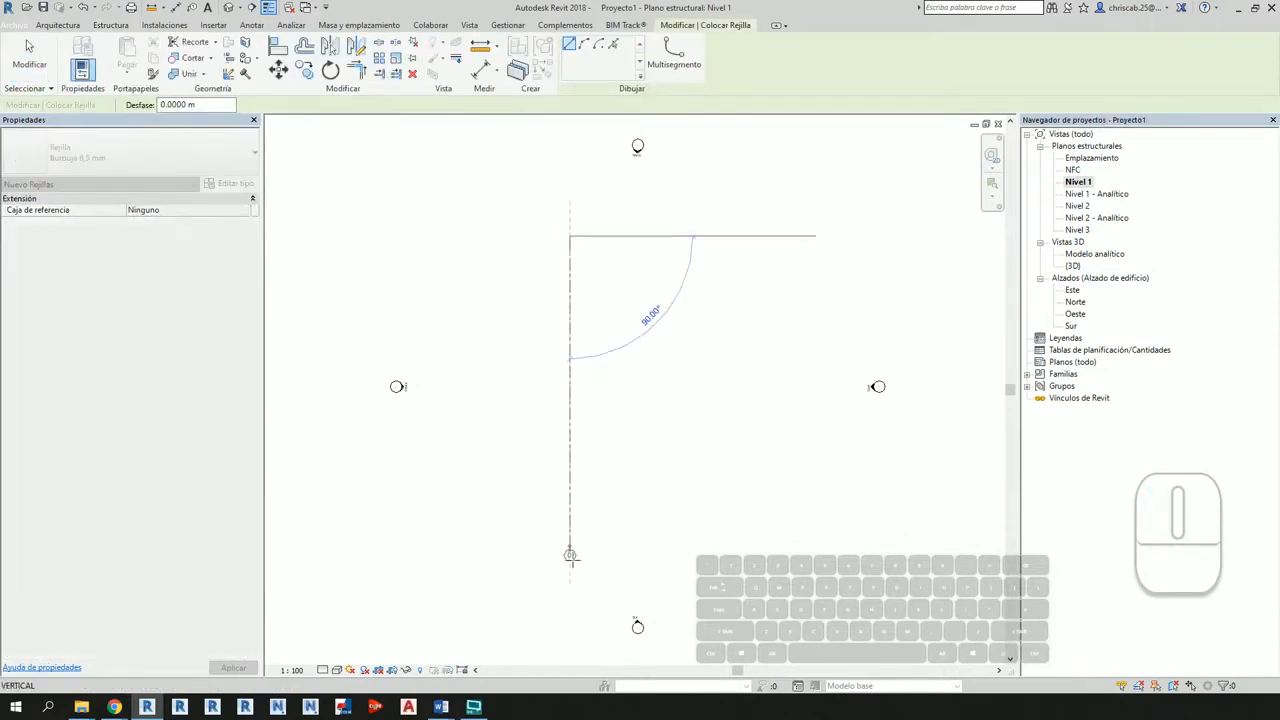
left_click(571, 584)
scroll(596, 593, "up", 2)
scroll(585, 600, "up", 1)
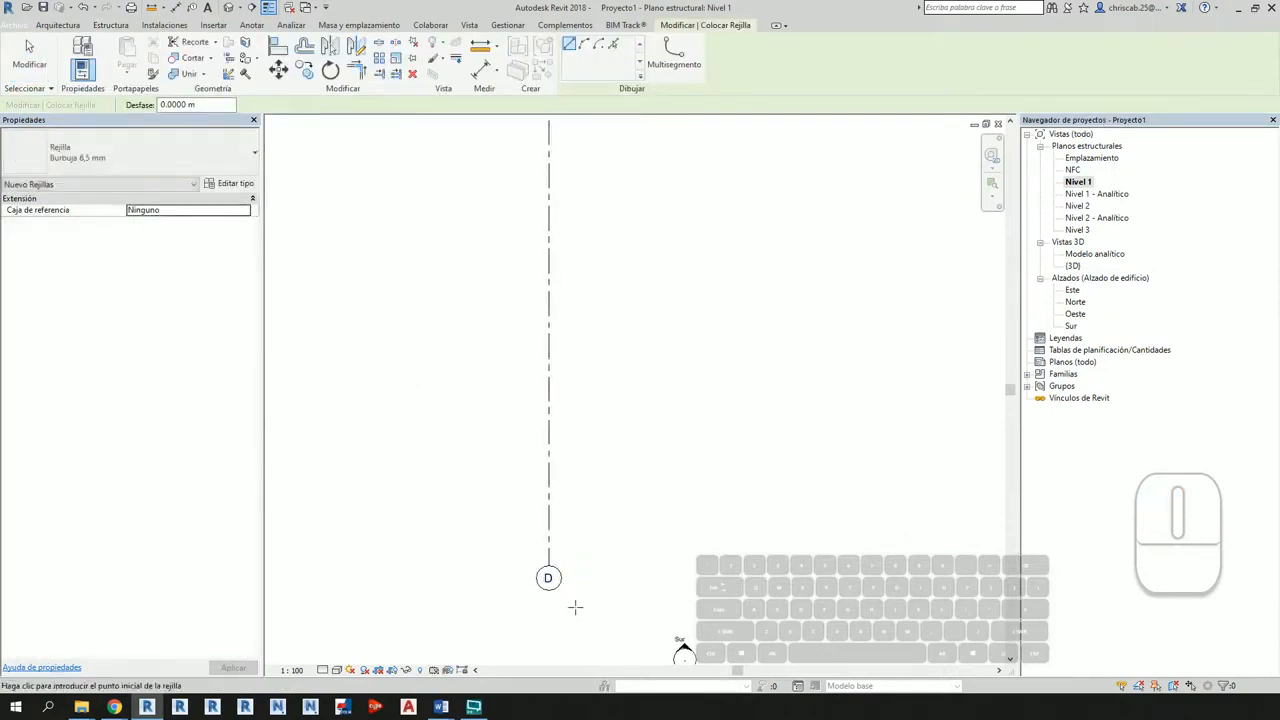
scroll(562, 596, "down", 2)
key("Escape")
key("Escape")
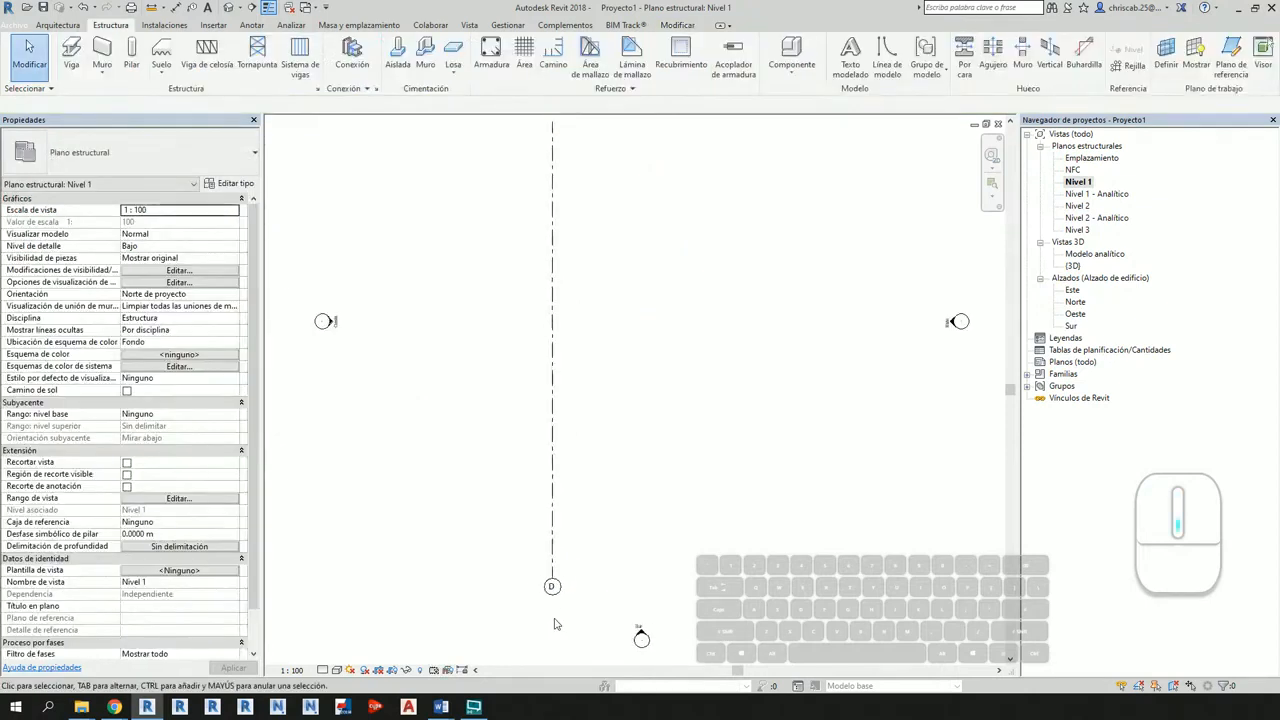
Step: Draw a second vertical grid line a short distance right of the first, aligned with both of its ends
key("g")
key("r")
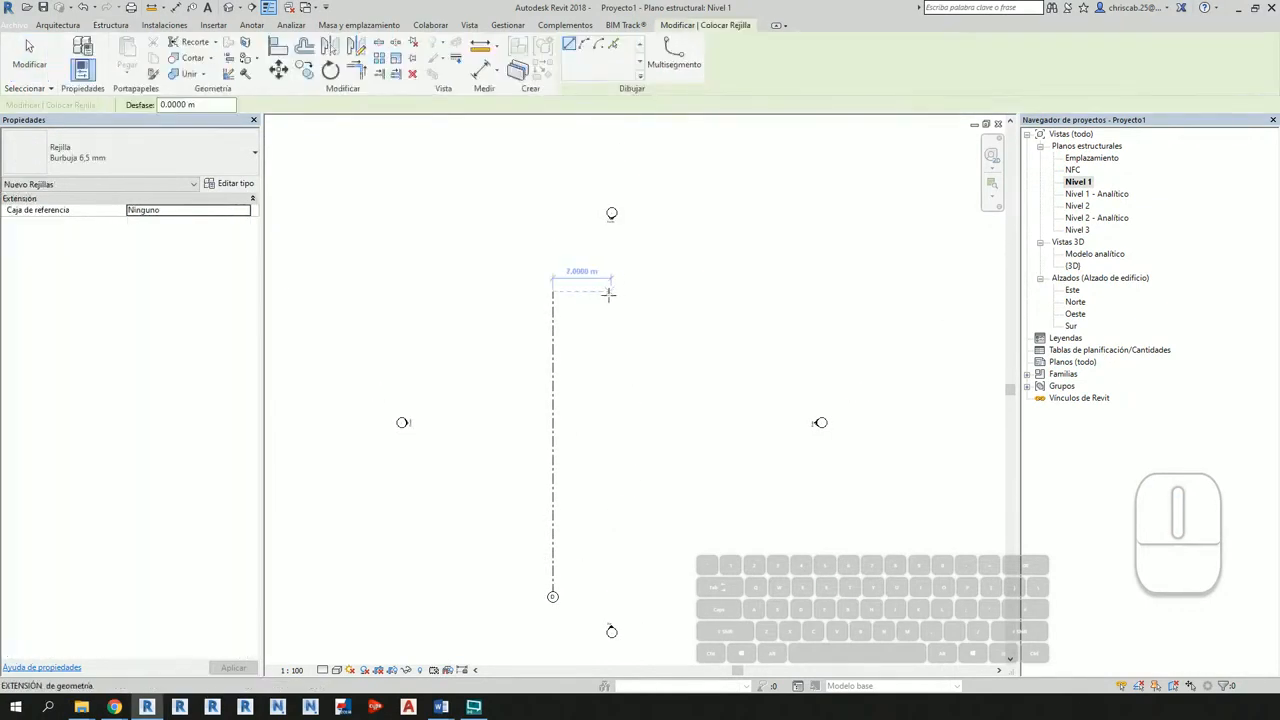
left_click(603, 291)
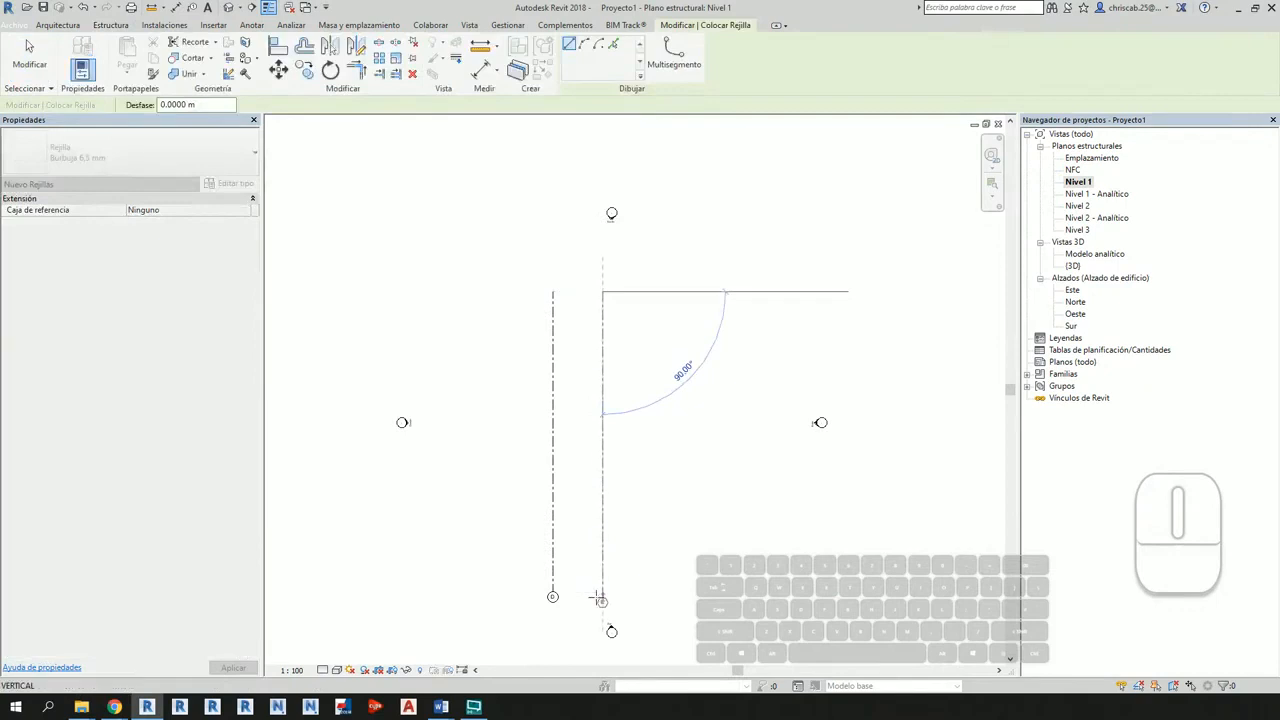
left_click(600, 595)
scroll(600, 595, "up", 3)
key("Escape")
key("Escape")
Step: Rename the left vertical grid as 1 and the right vertical grid as 2
middle_click_drag(586, 600, 604, 514)
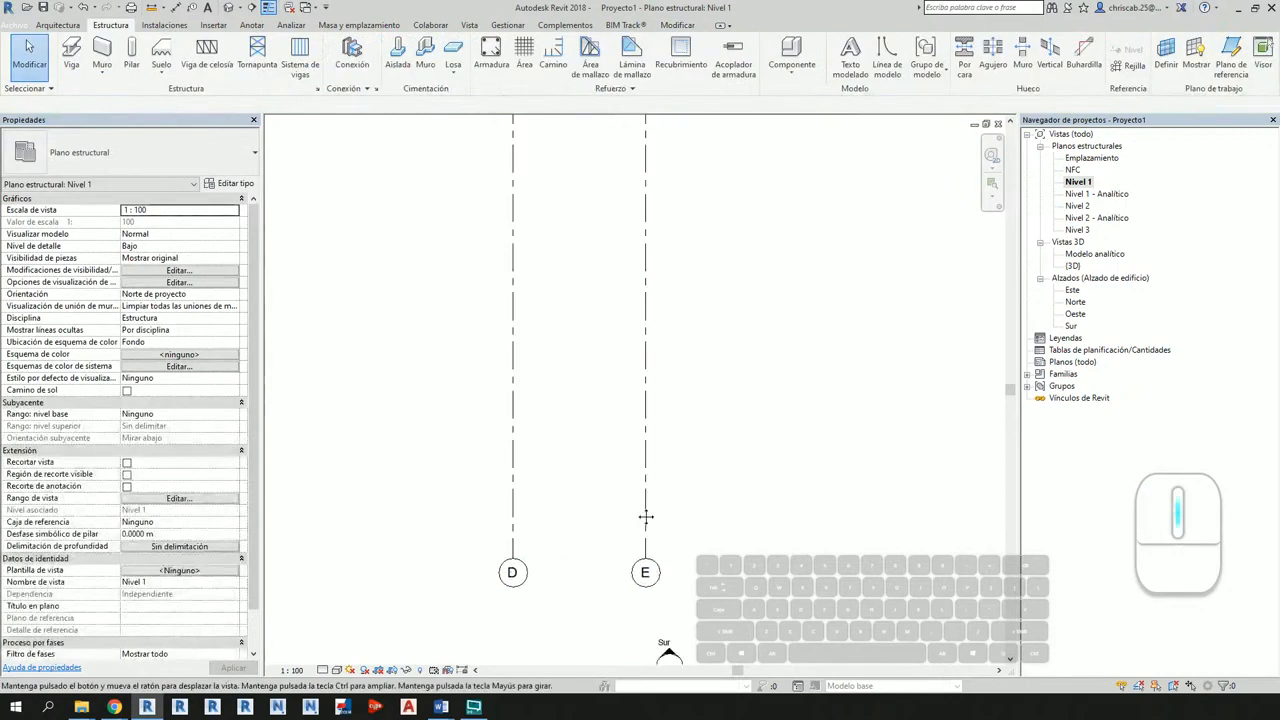
scroll(604, 514, "up", 2)
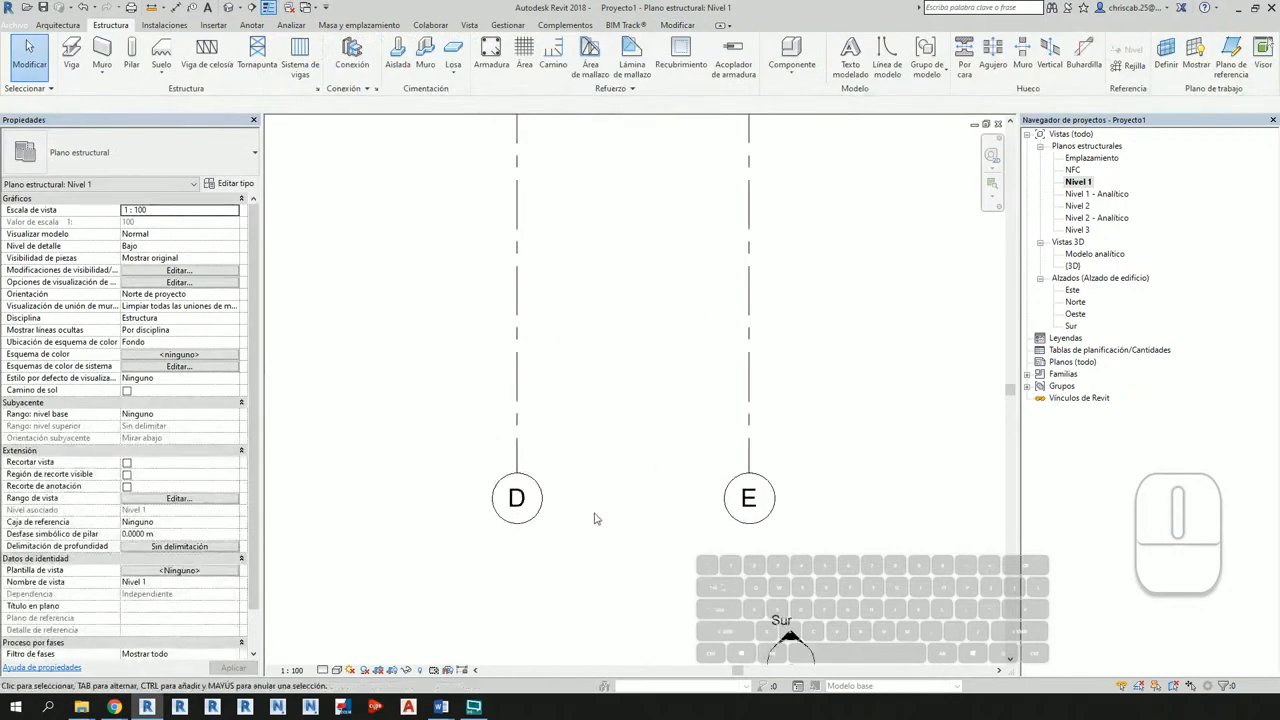
double_click(519, 506)
type("1")
left_click(566, 548)
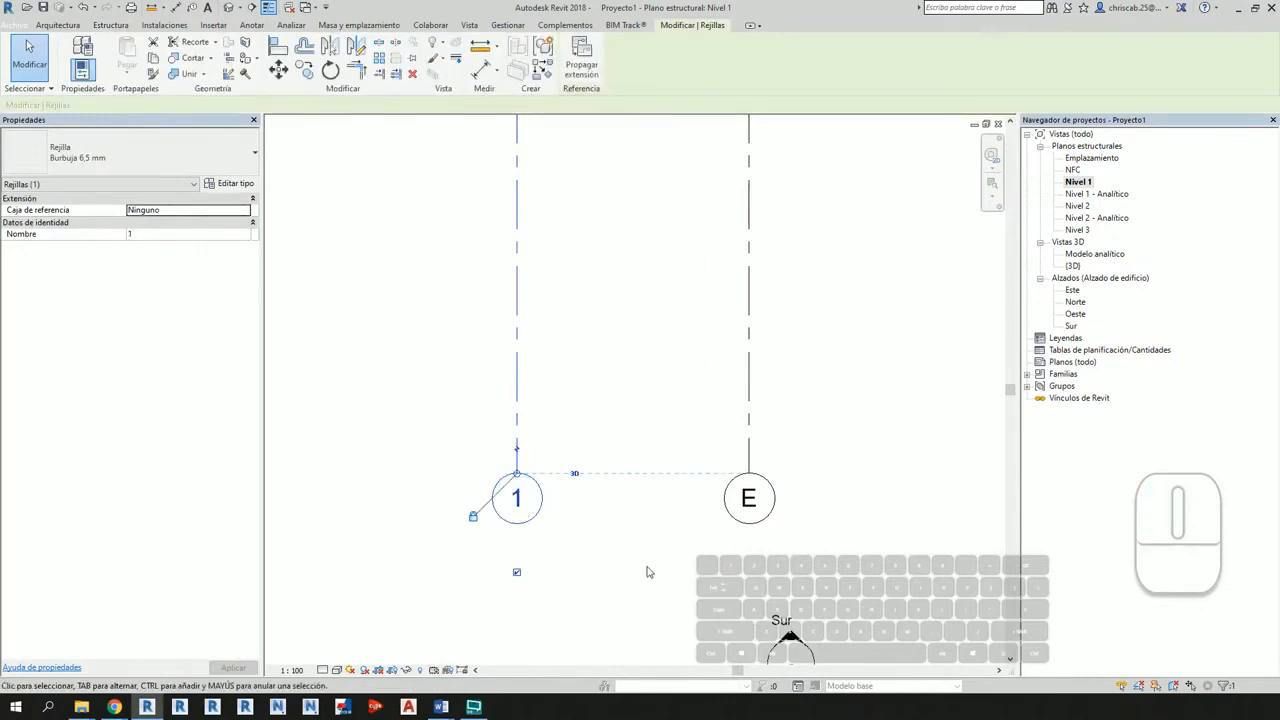
double_click(752, 503)
type("2")
left_click(830, 560)
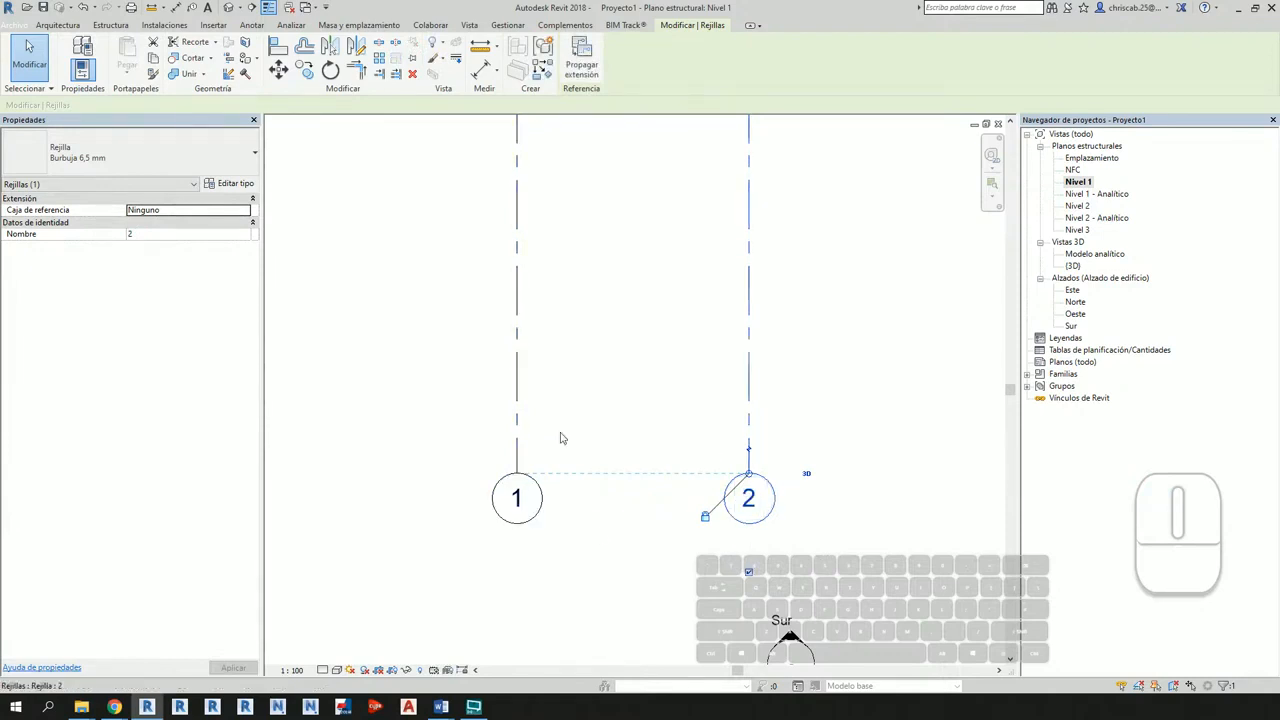
left_click(826, 389)
Step: Draw a horizontal grid line across grids 1 and 2, just above their bubbles
scroll(828, 390, "down", 3)
middle_click_drag(880, 383, 807, 499)
scroll(806, 440, "down", 1)
middle_click_drag(814, 449, 811, 453)
key("g")
key("r")
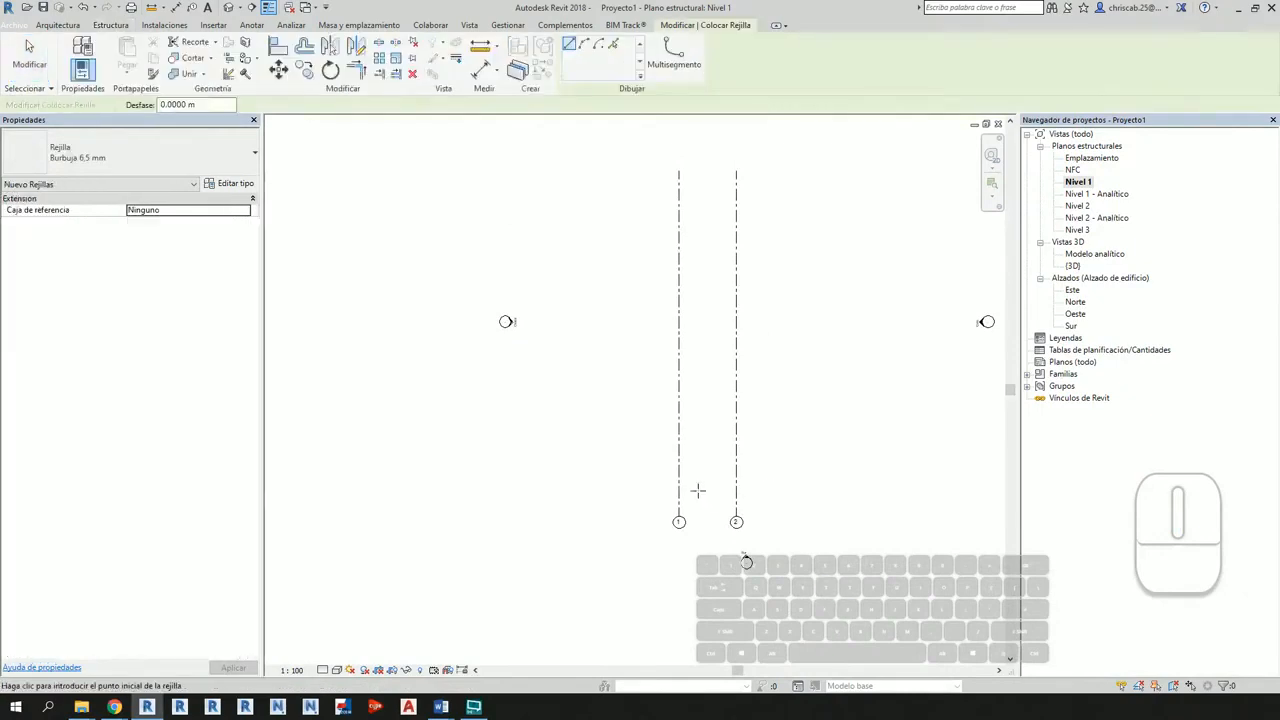
left_click(654, 489)
scroll(786, 489, "up", 3)
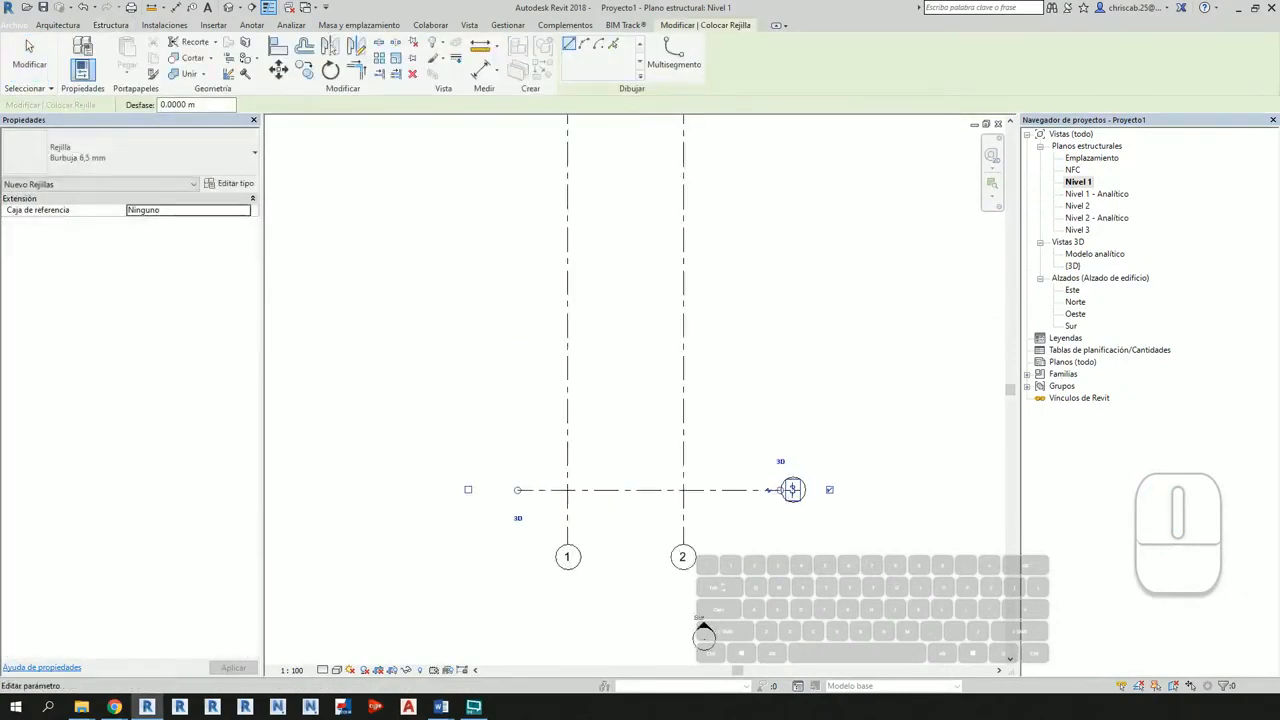
left_click(784, 489)
key("Escape")
key("Escape")
Step: Rename the horizontal grid as A
left_click(797, 503)
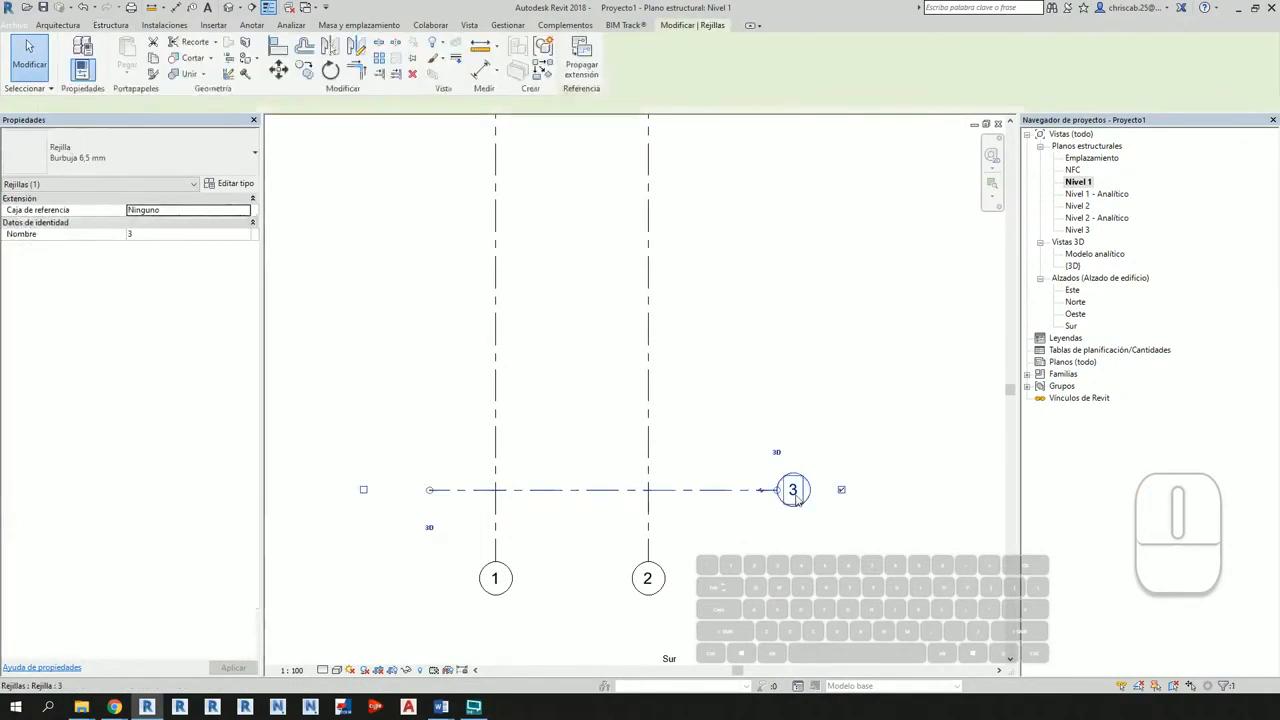
left_click(792, 489)
type("A")
left_click(852, 356)
key("Escape")
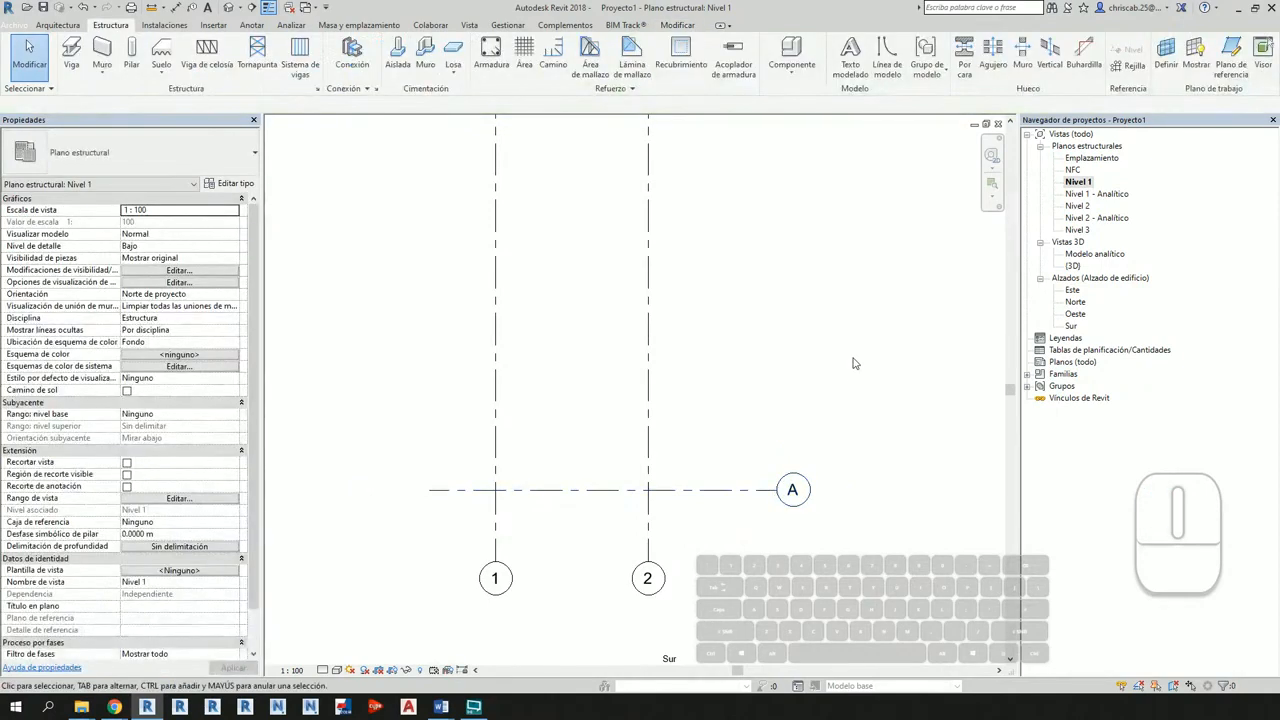
Step: Draw a horizontal grid line about 5.8 m above grid A, crossing grids 1 and 2 and aligned with grid A's left end
key("g")
key("r")
left_click(429, 342)
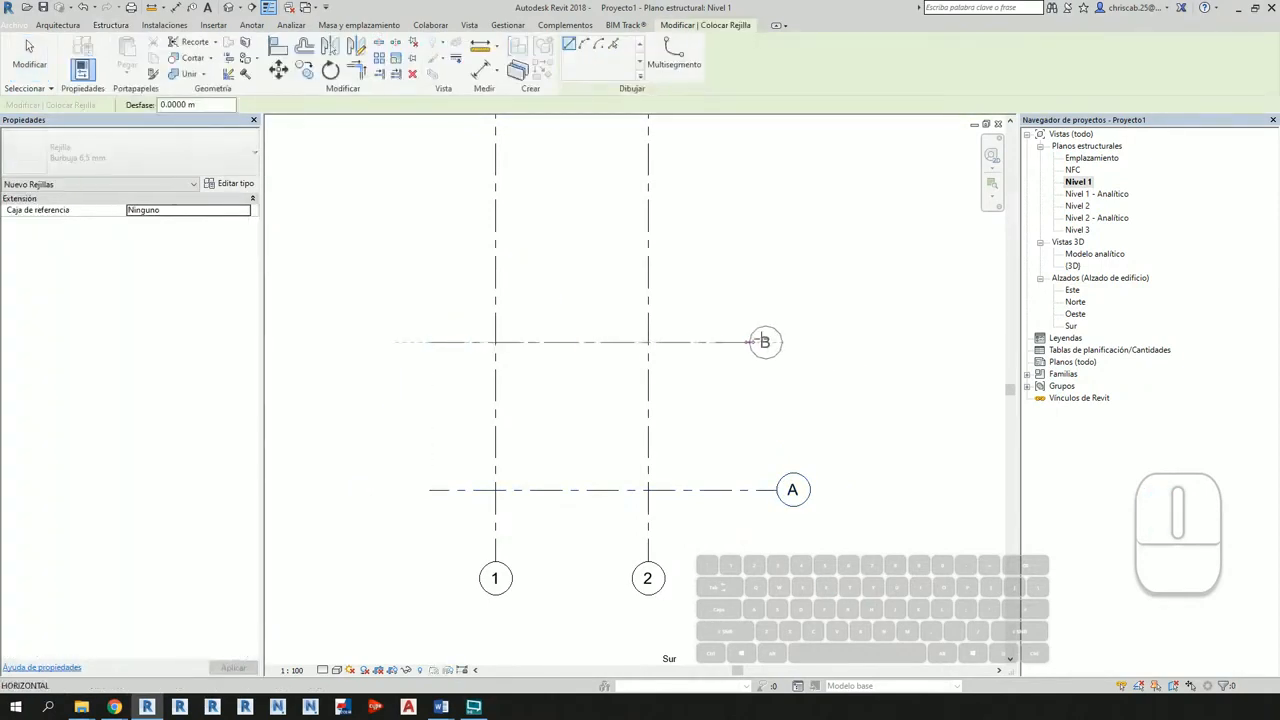
left_click(784, 342)
Step: Draw a third horizontal grid line above grid B, crossing grids 1 and 2 with its right end aligned to grid B's
middle_click_drag(724, 268, 747, 474)
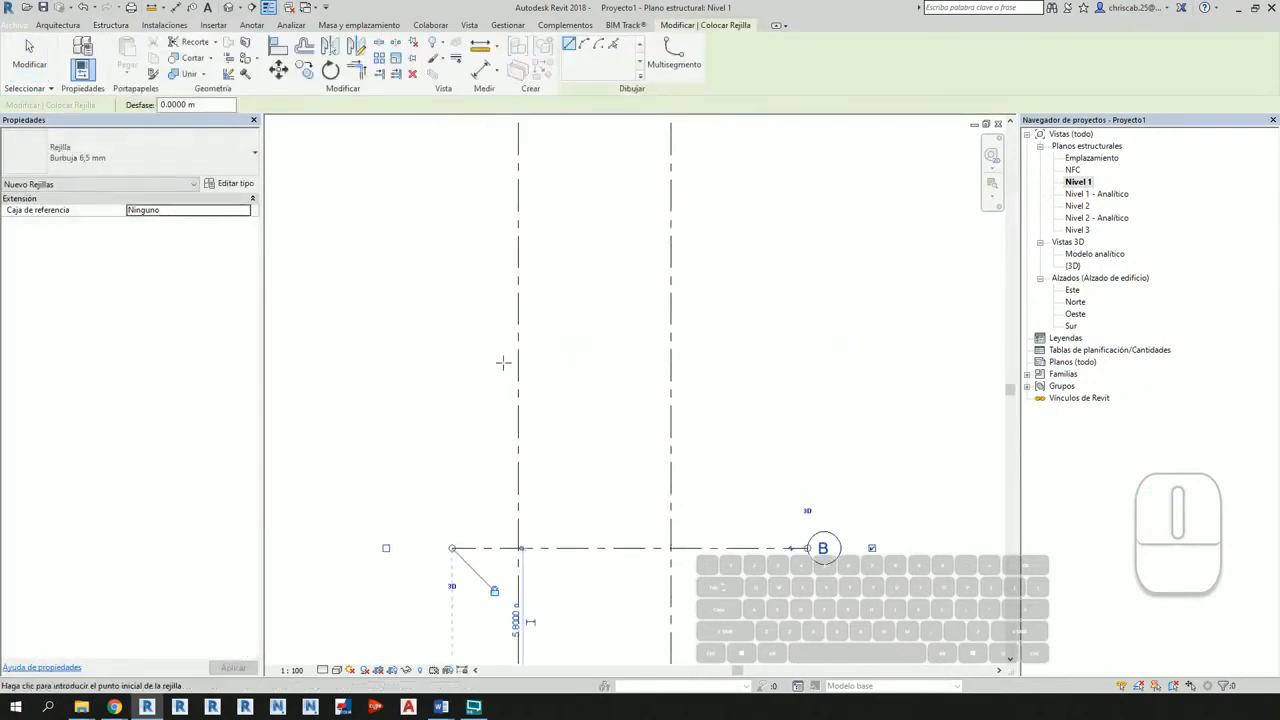
left_click(461, 273)
left_click(807, 273)
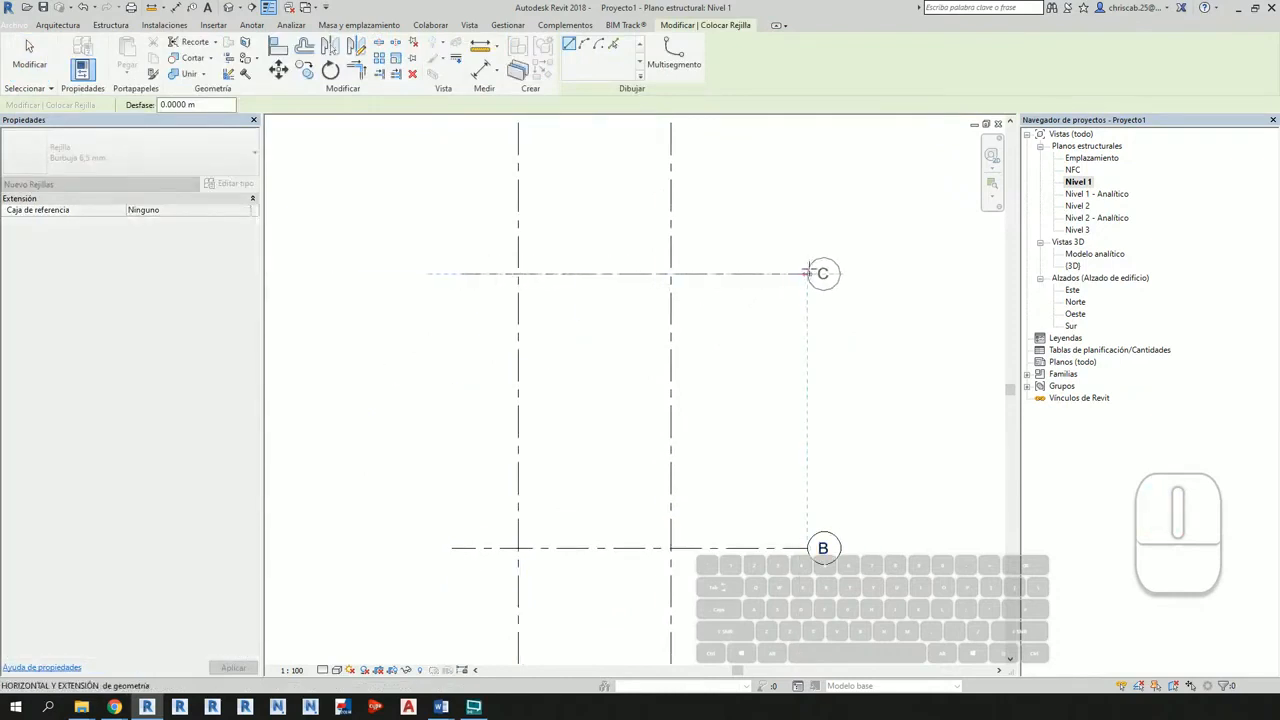
scroll(795, 302, "down", 2)
key("Escape")
middle_click_drag(891, 450, 888, 429)
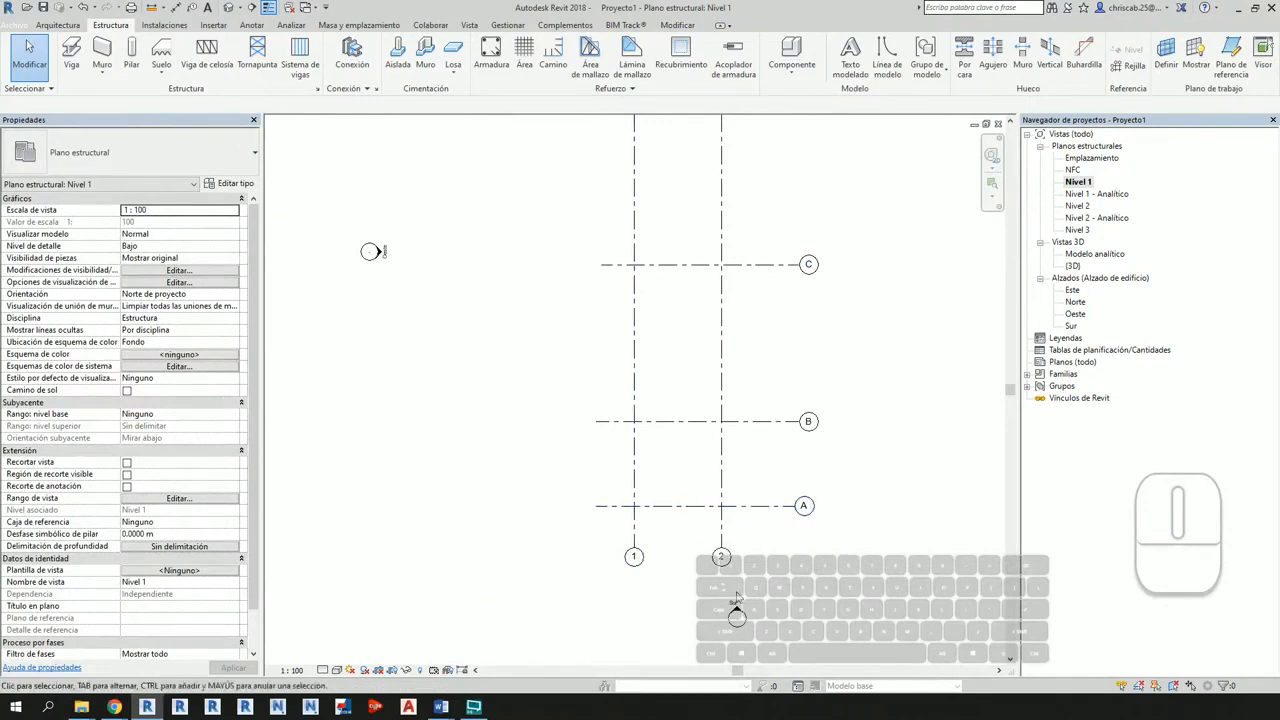
middle_click_drag(908, 528, 766, 634)
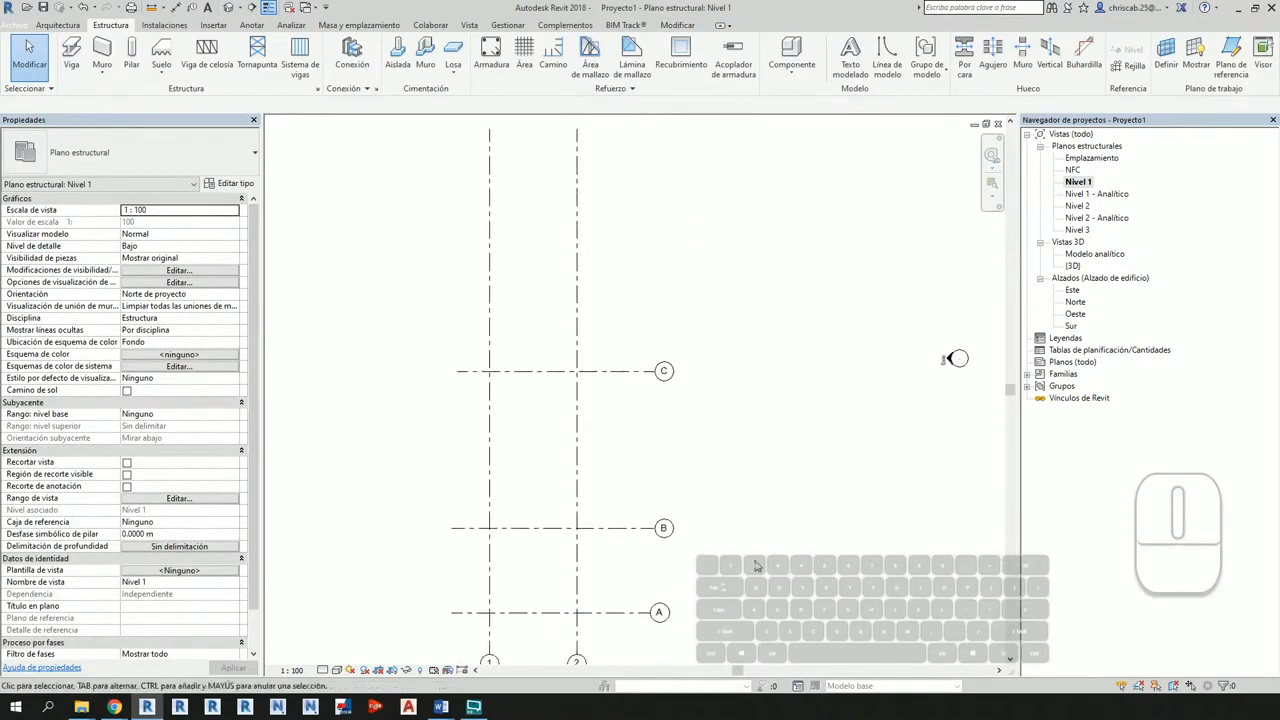
scroll(750, 547, "down", 1)
middle_click_drag(764, 524, 773, 477)
scroll(773, 456, "down", 1)
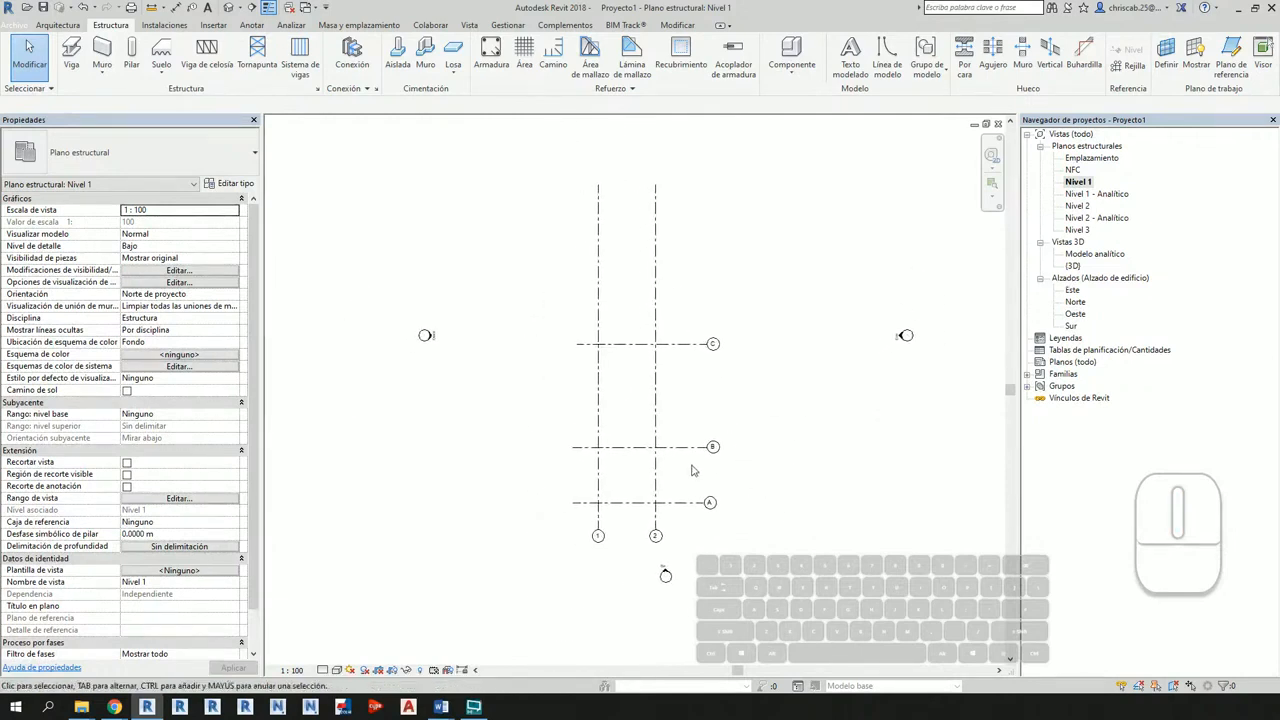
scroll(591, 532, "up", 2)
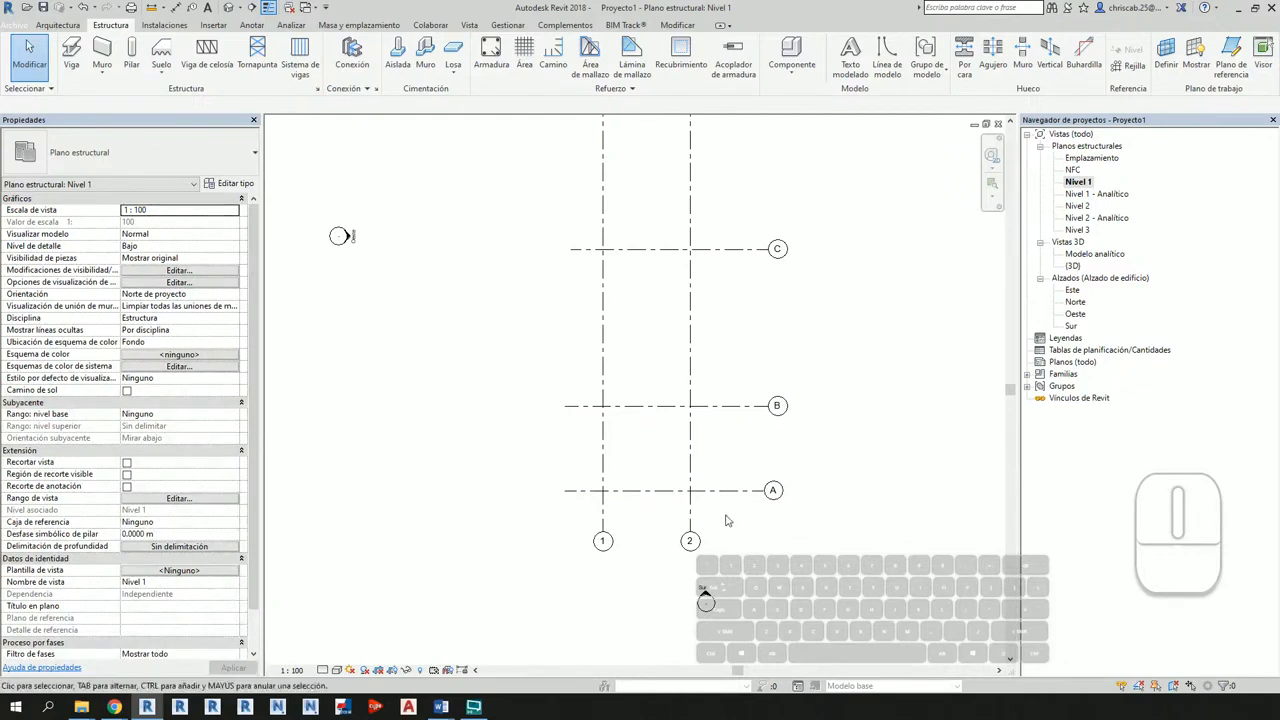
scroll(745, 523, "up", 2)
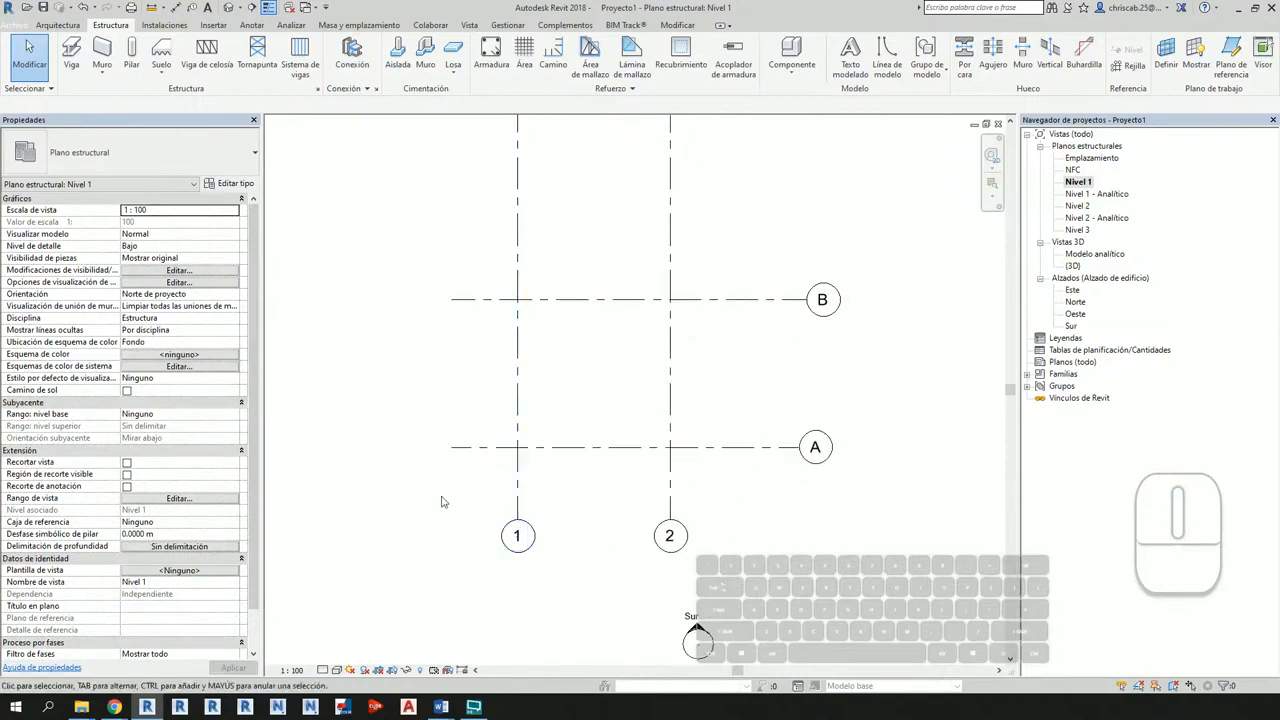
middle_click_drag(765, 513, 811, 531)
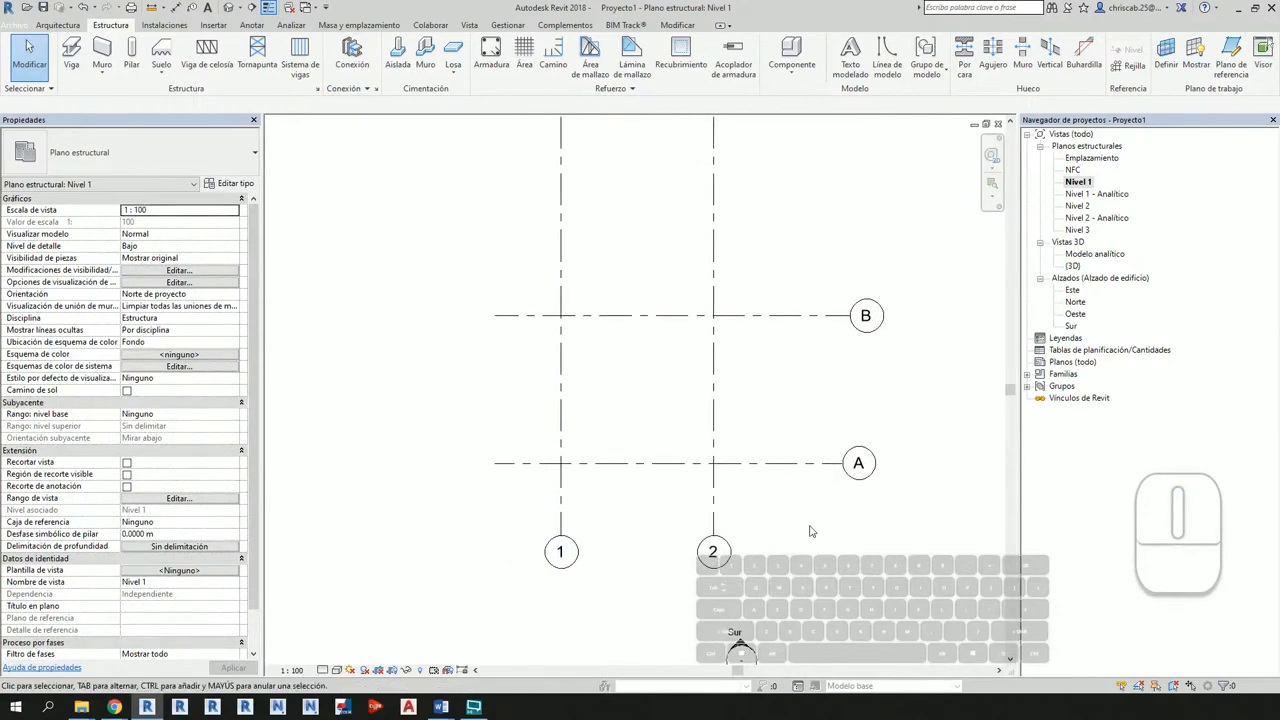
scroll(718, 535, "up", 2)
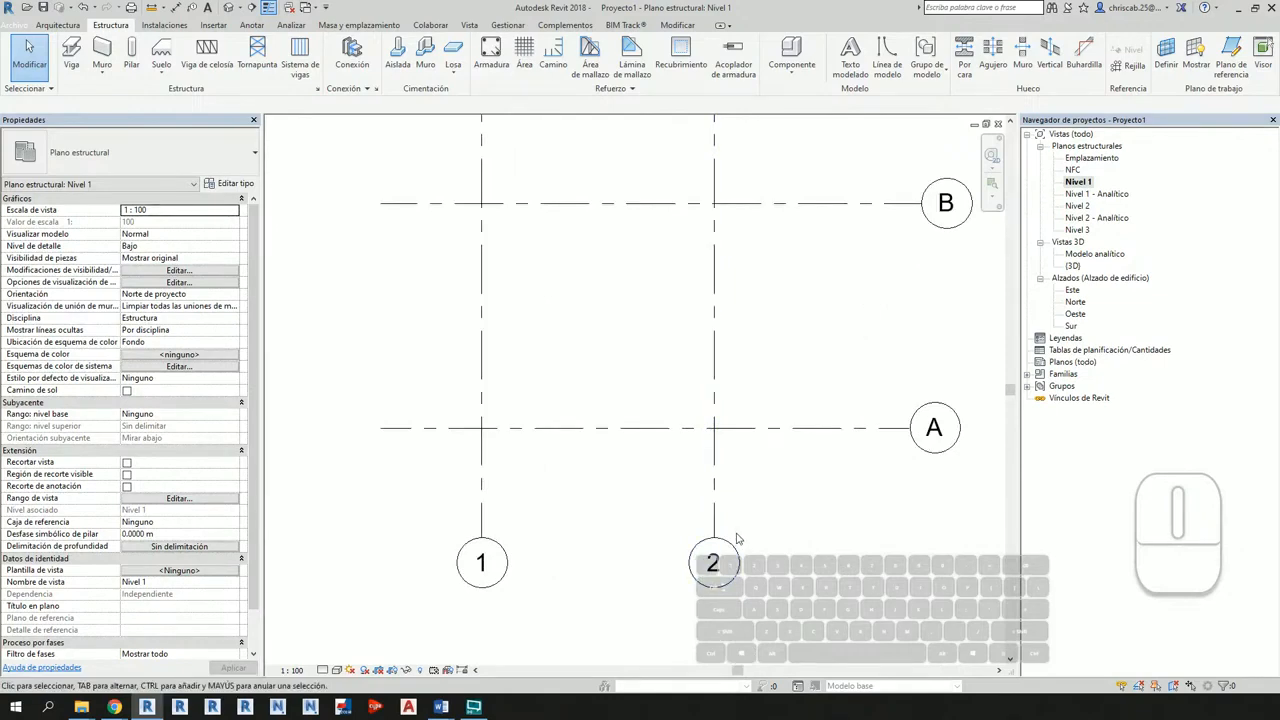
middle_click_drag(775, 525, 830, 543)
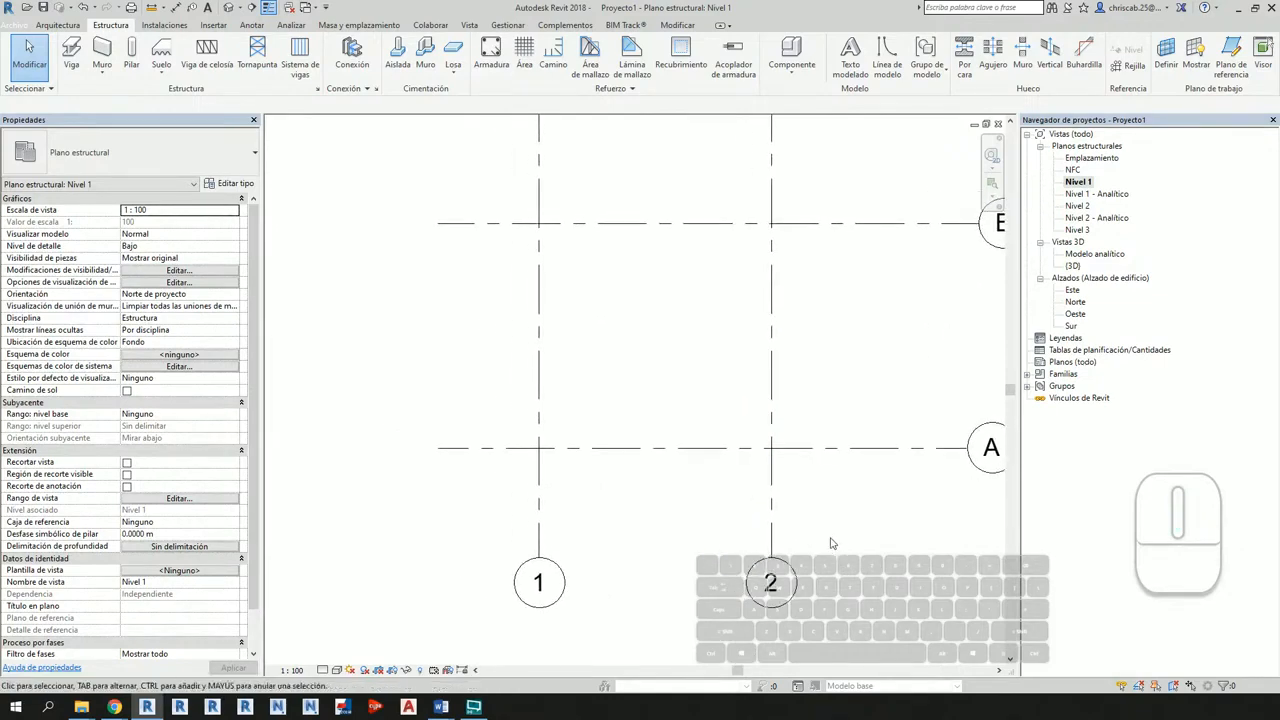
Step: Move grid 2 so that its distance from grid 1 is 5.5 m
left_click(772, 385)
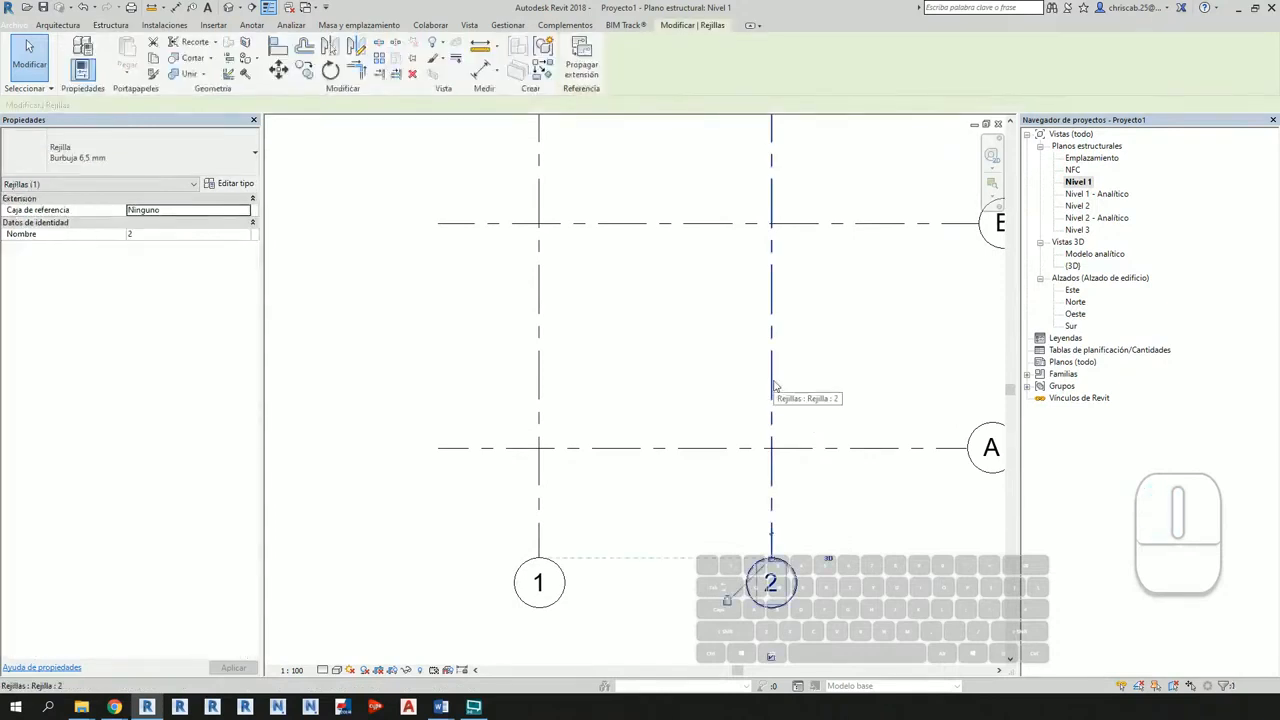
scroll(772, 385, "down", 5)
middle_click_drag(800, 429, 794, 608)
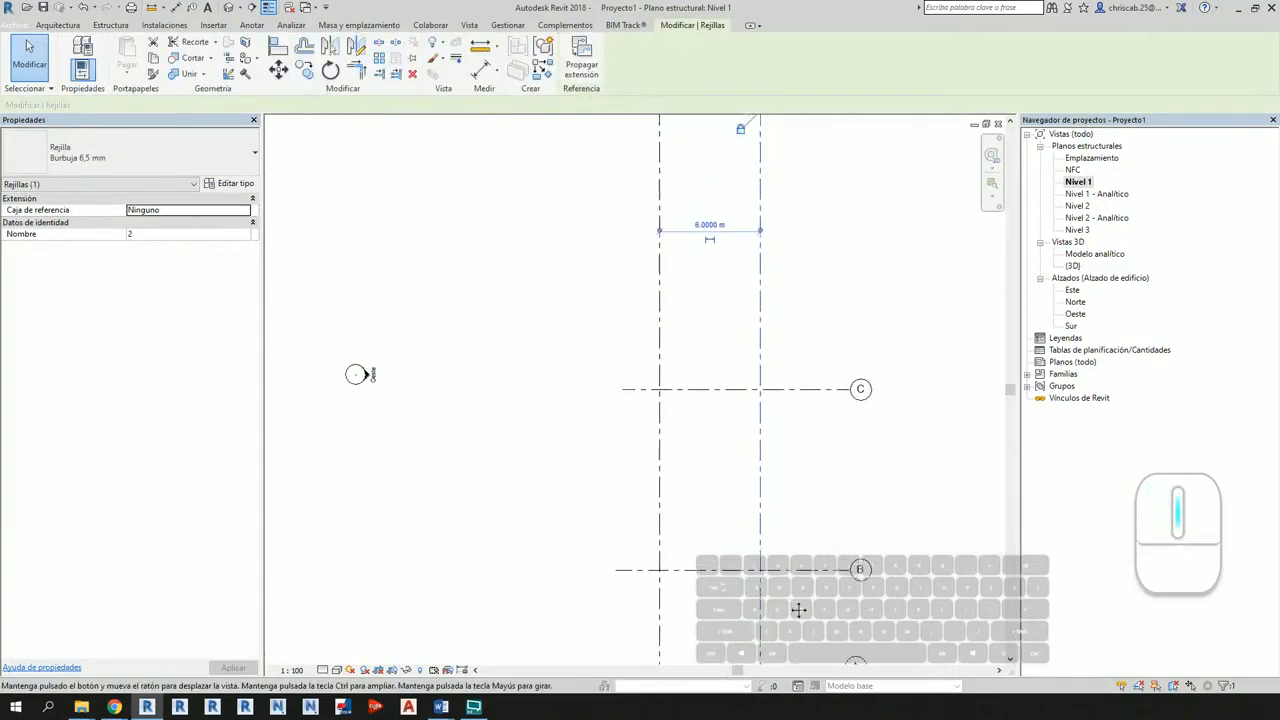
scroll(710, 206, "up", 4)
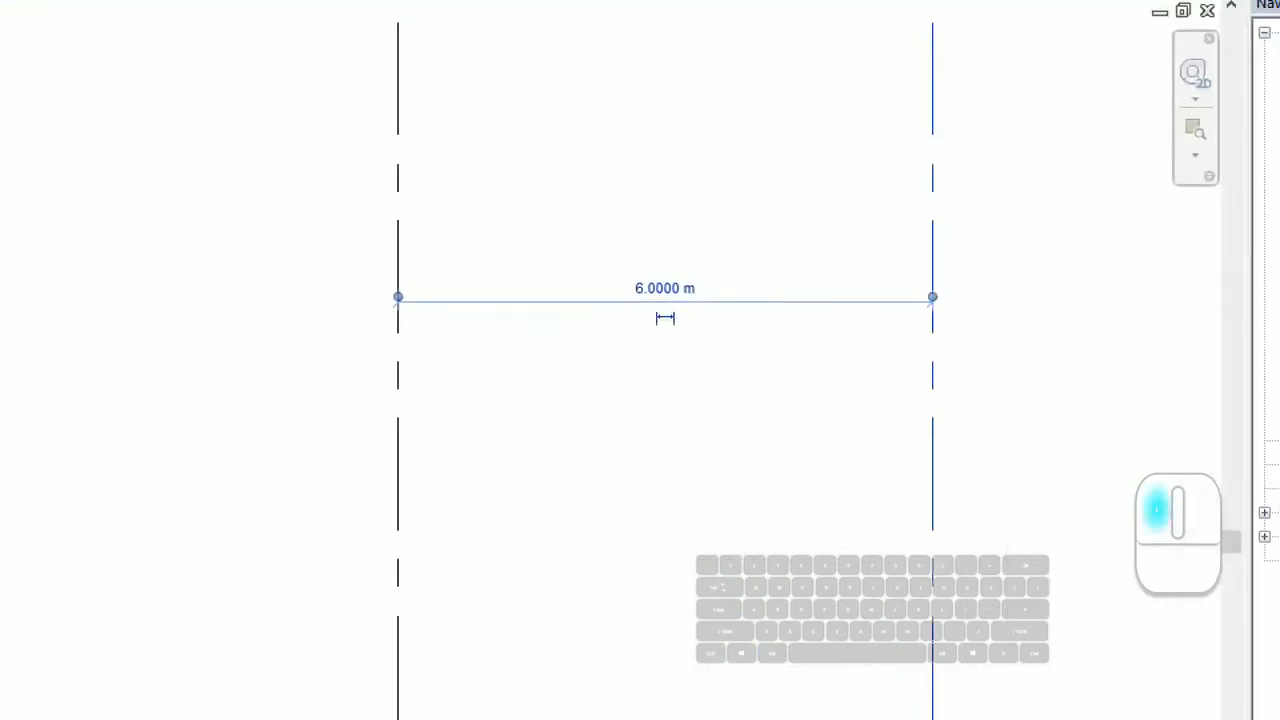
mouse_move(745, 270)
left_mouse_down()
mouse_move(583, 255)
mouse_move(728, 242)
left_mouse_up()
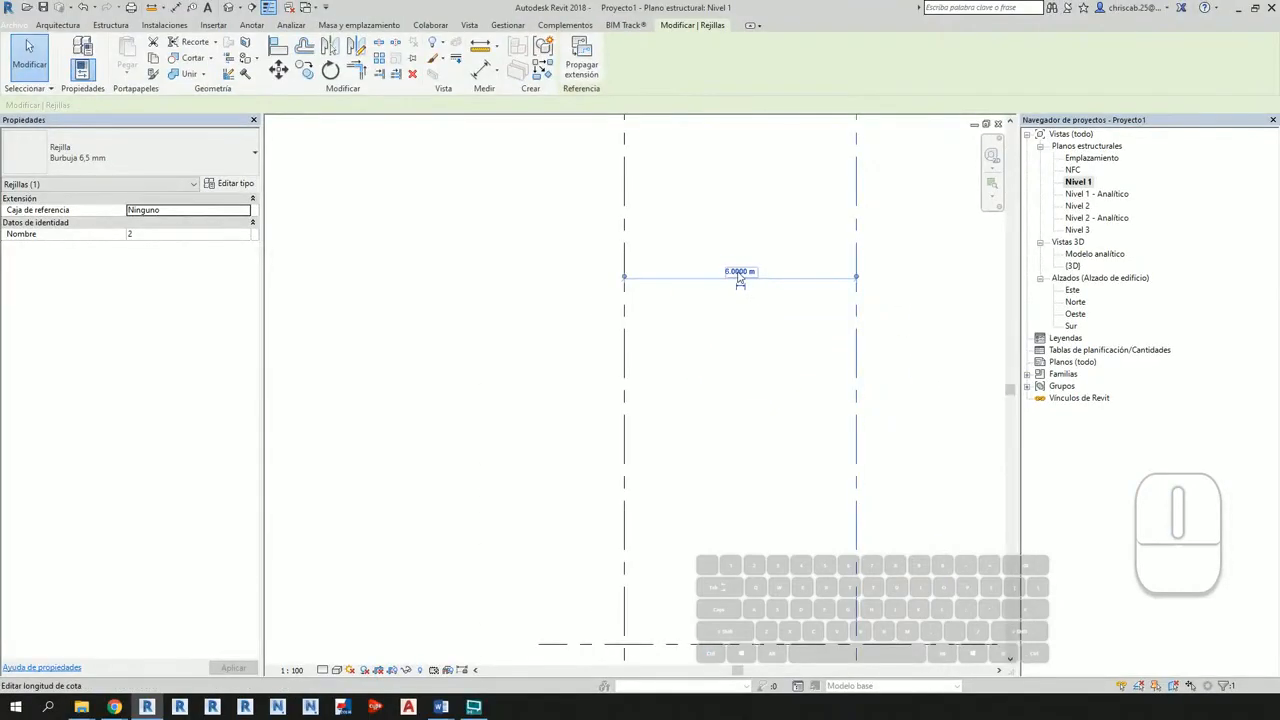
left_click(739, 274)
type("5")
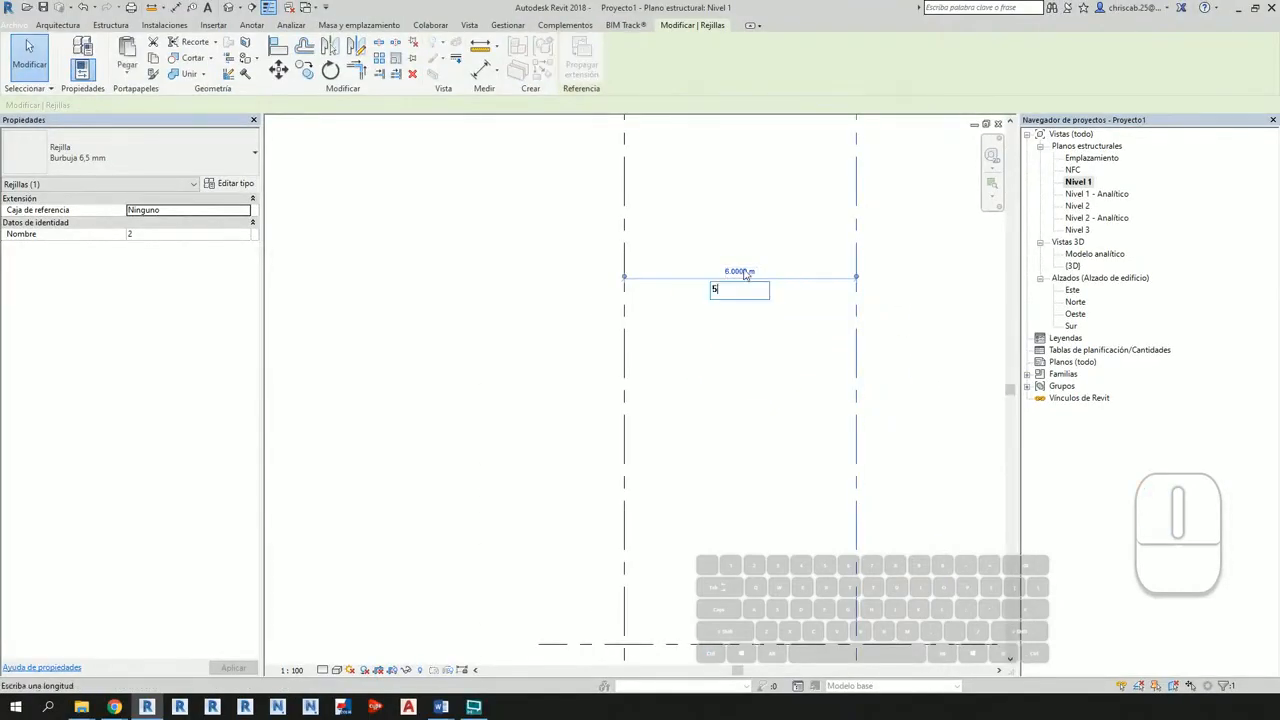
type(".5")
key("Return")
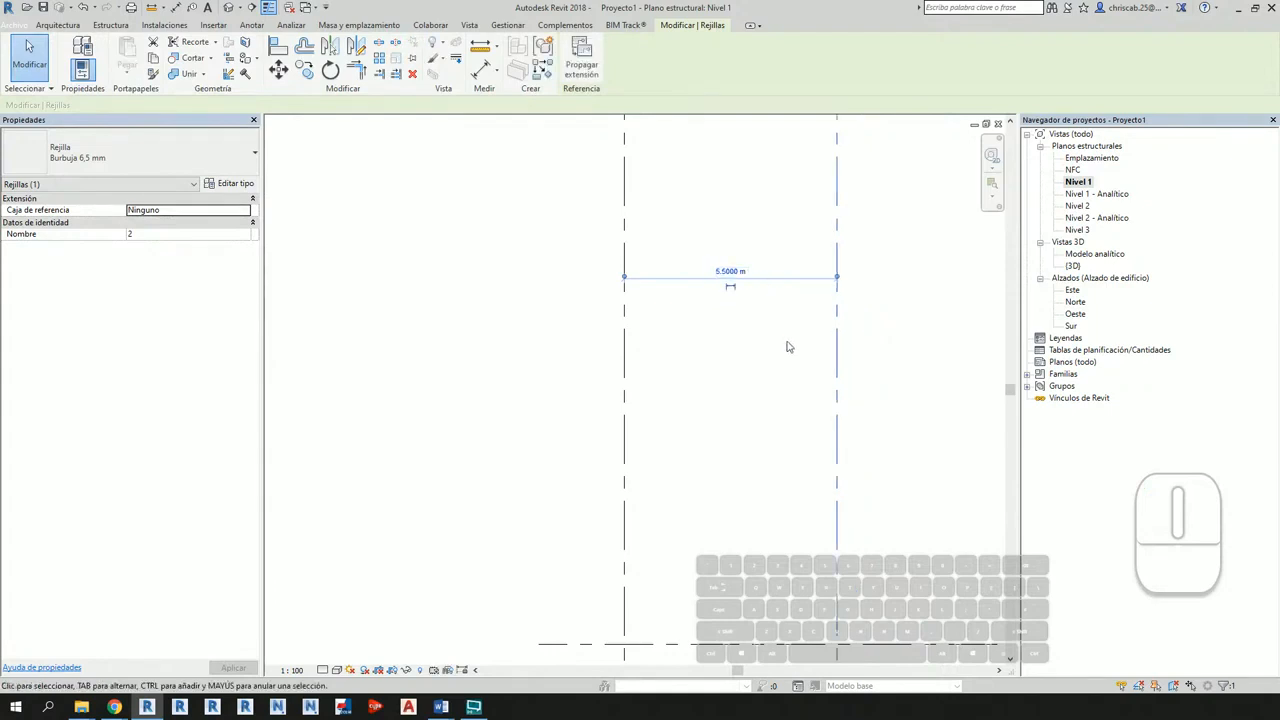
scroll(810, 441, "down", 1)
scroll(811, 441, "down", 2)
middle_click_drag(831, 436, 809, 278)
middle_click_drag(828, 473, 804, 295)
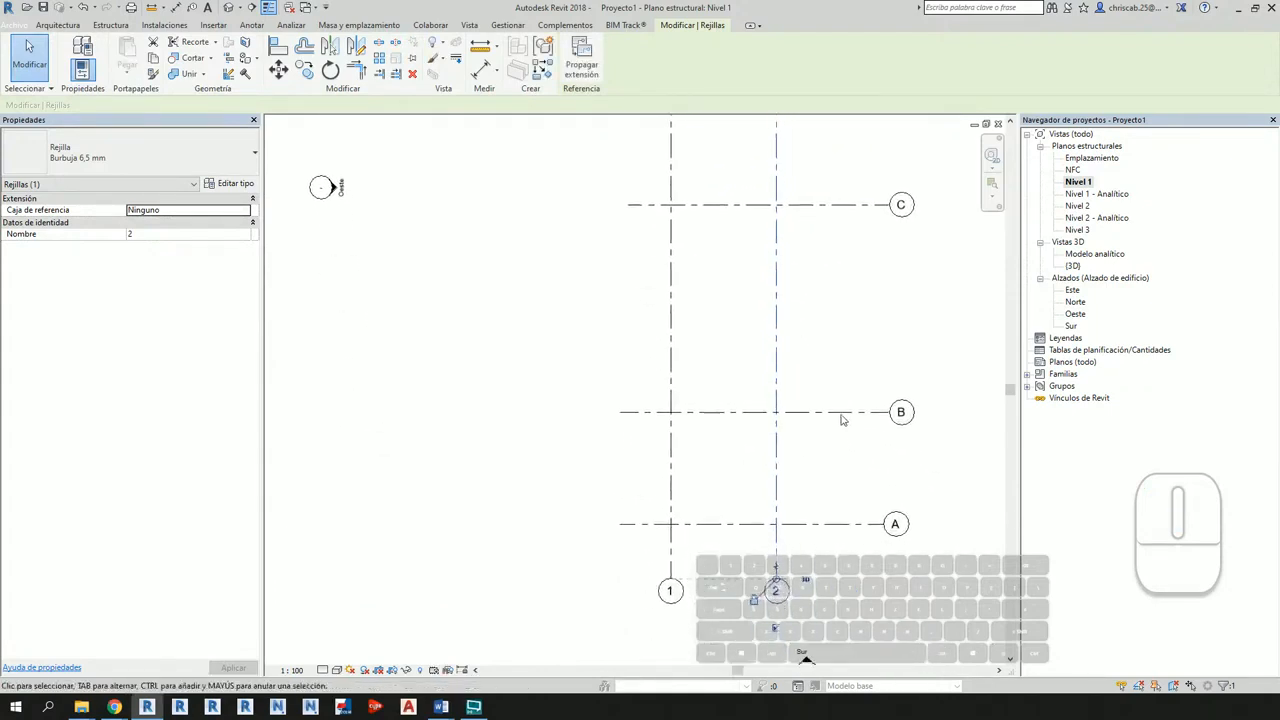
middle_click_drag(833, 441, 742, 458)
key("Escape")
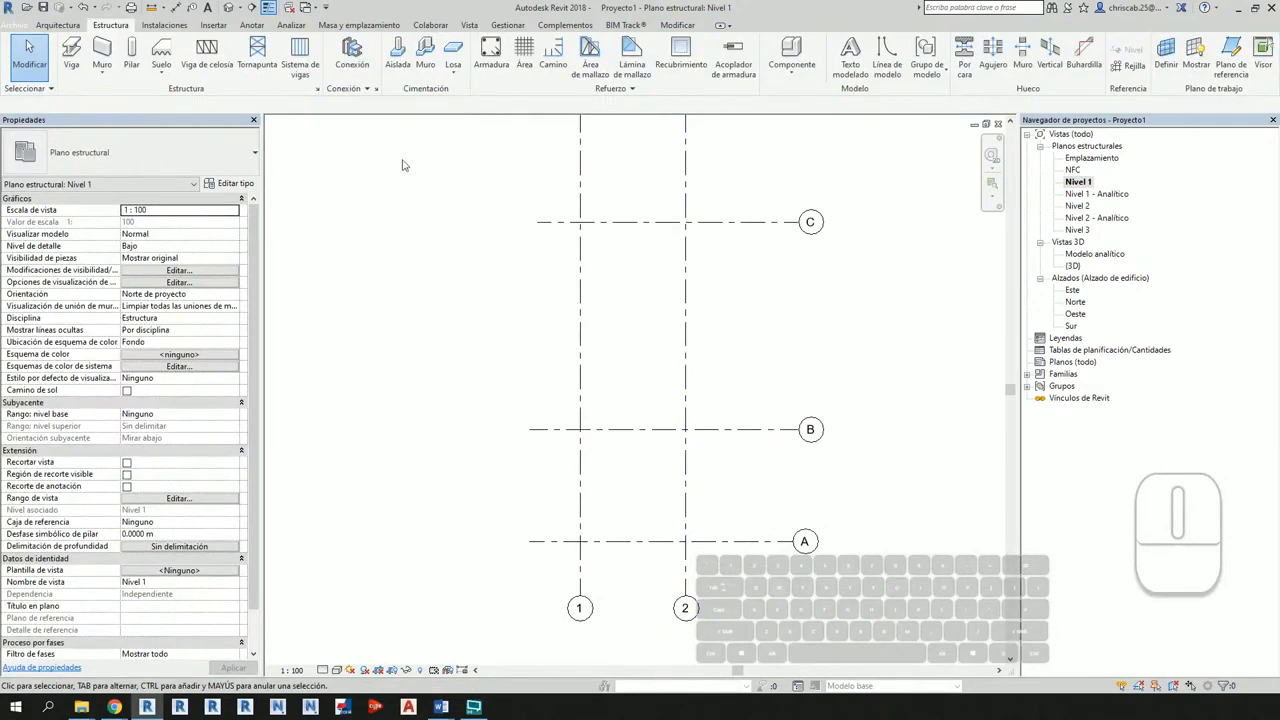
Step: Place a continuous aligned dimension through grids A, B and C, between grid 2 and the lettered bubbles
left_click(250, 27)
left_click(76, 52)
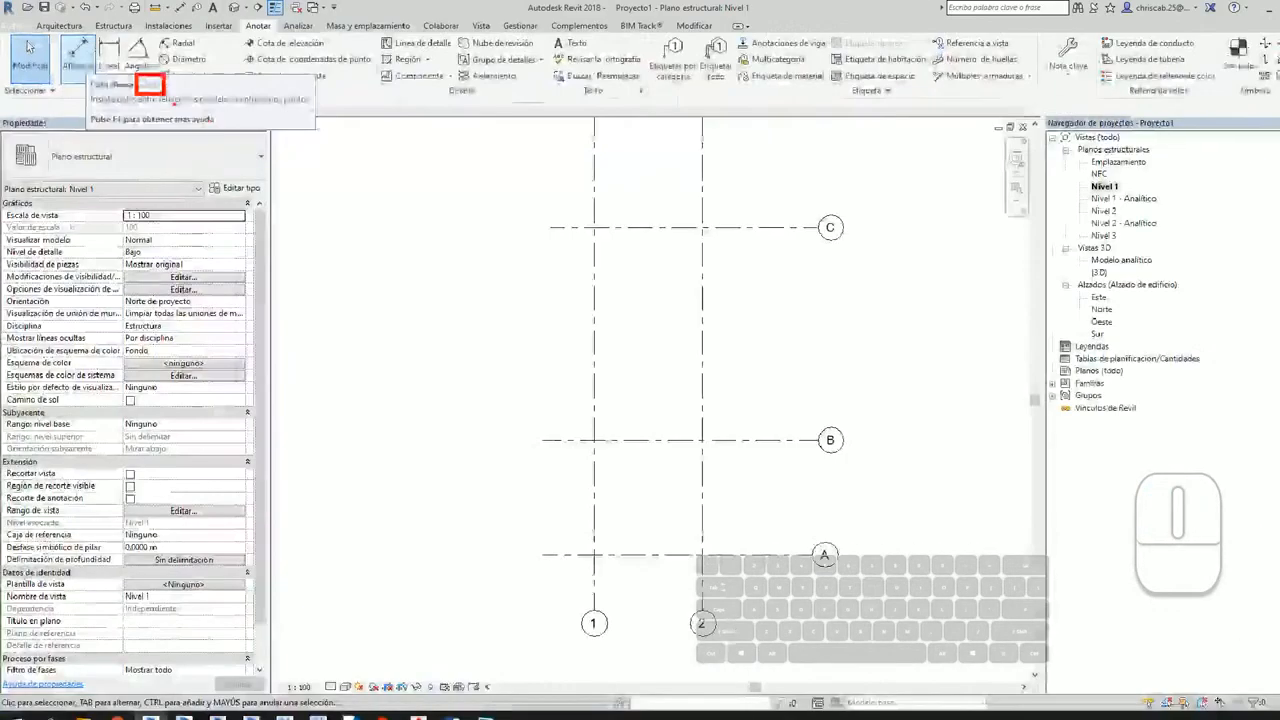
key("Escape")
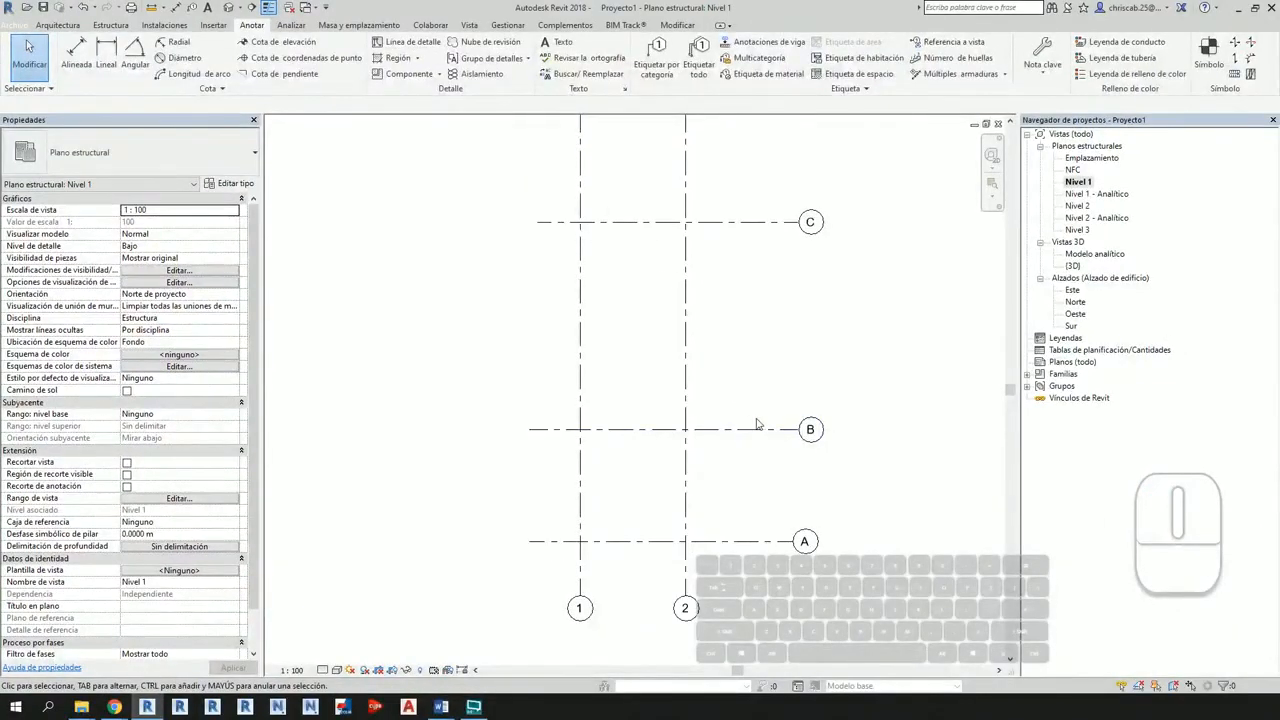
key("d")
key("i")
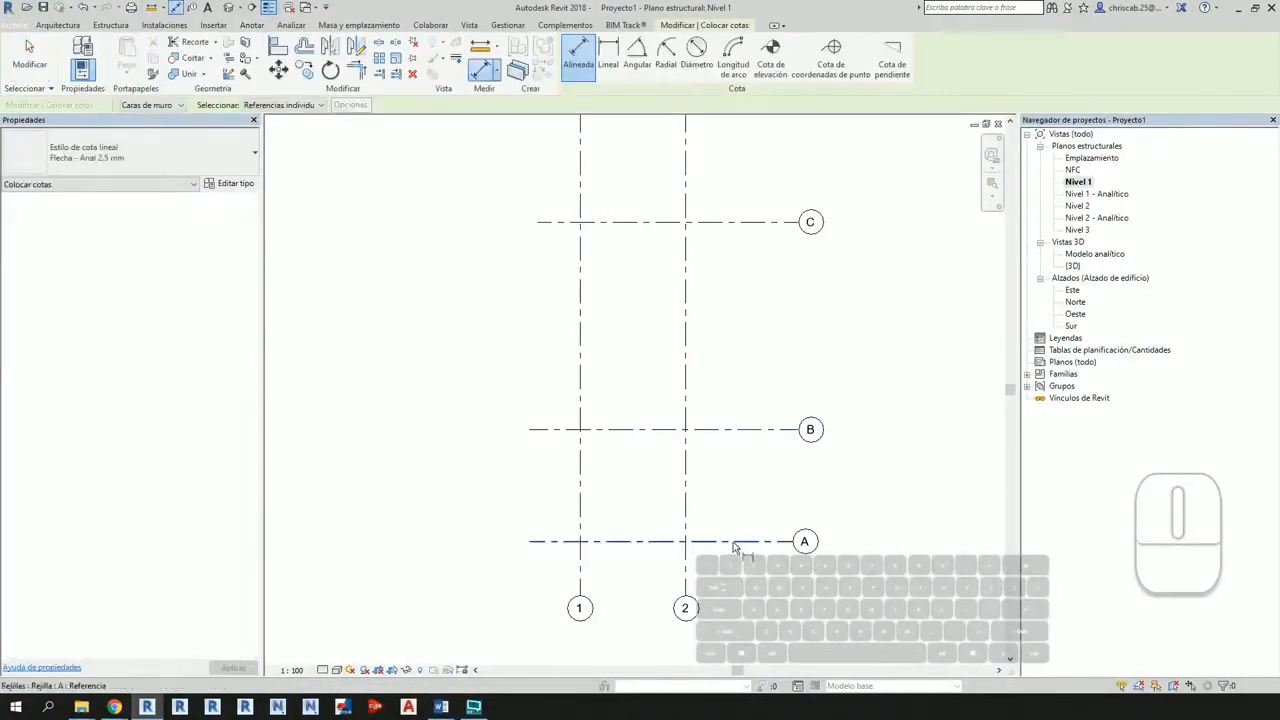
left_click(735, 543)
left_click(737, 429)
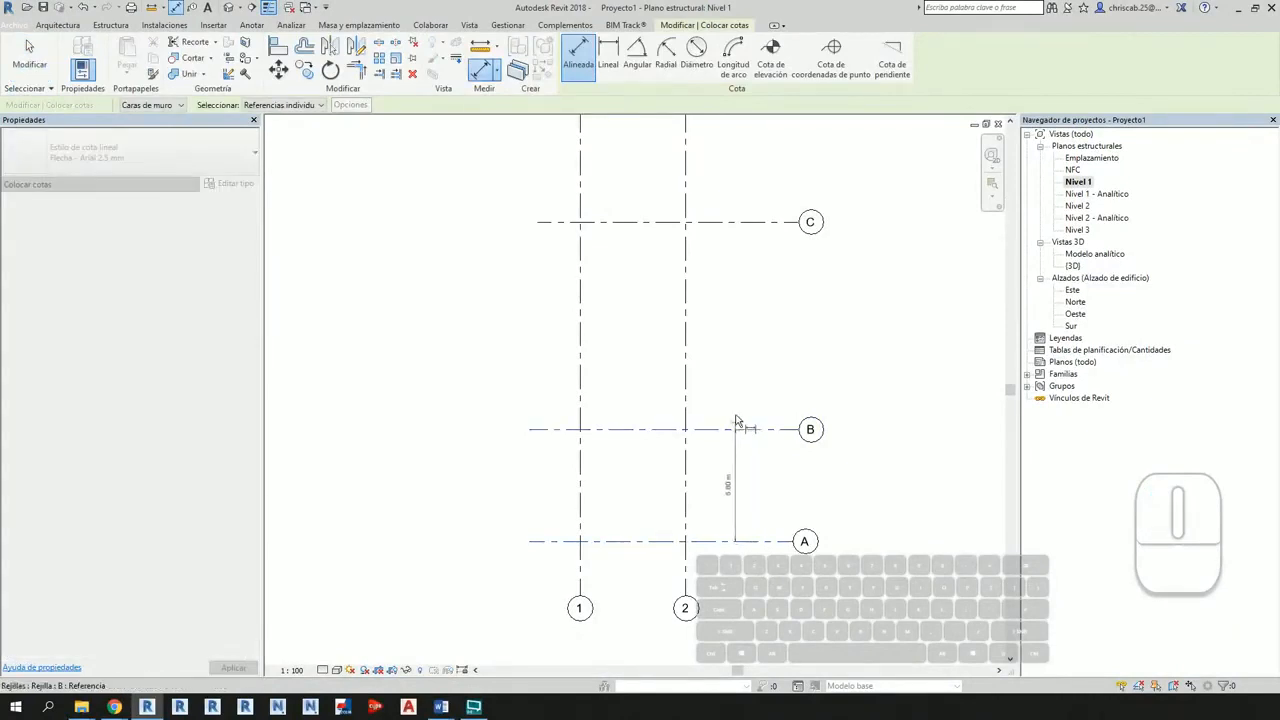
left_click(734, 221)
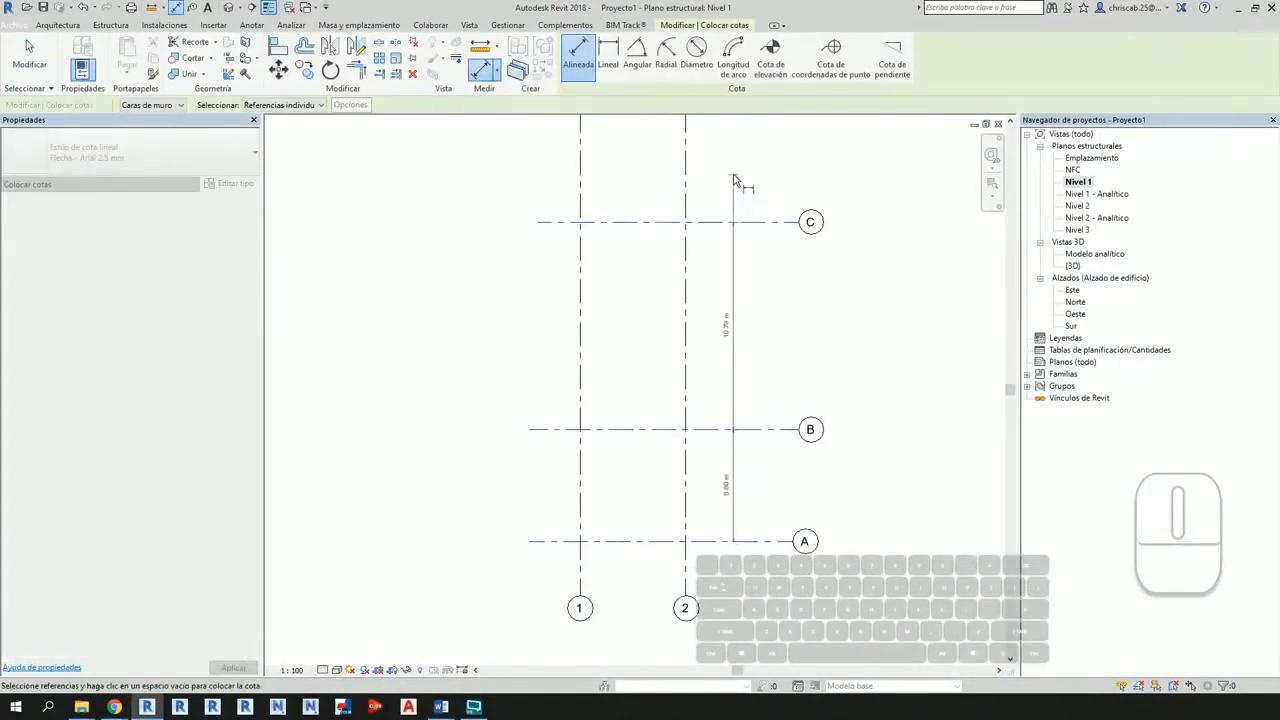
left_click(740, 184)
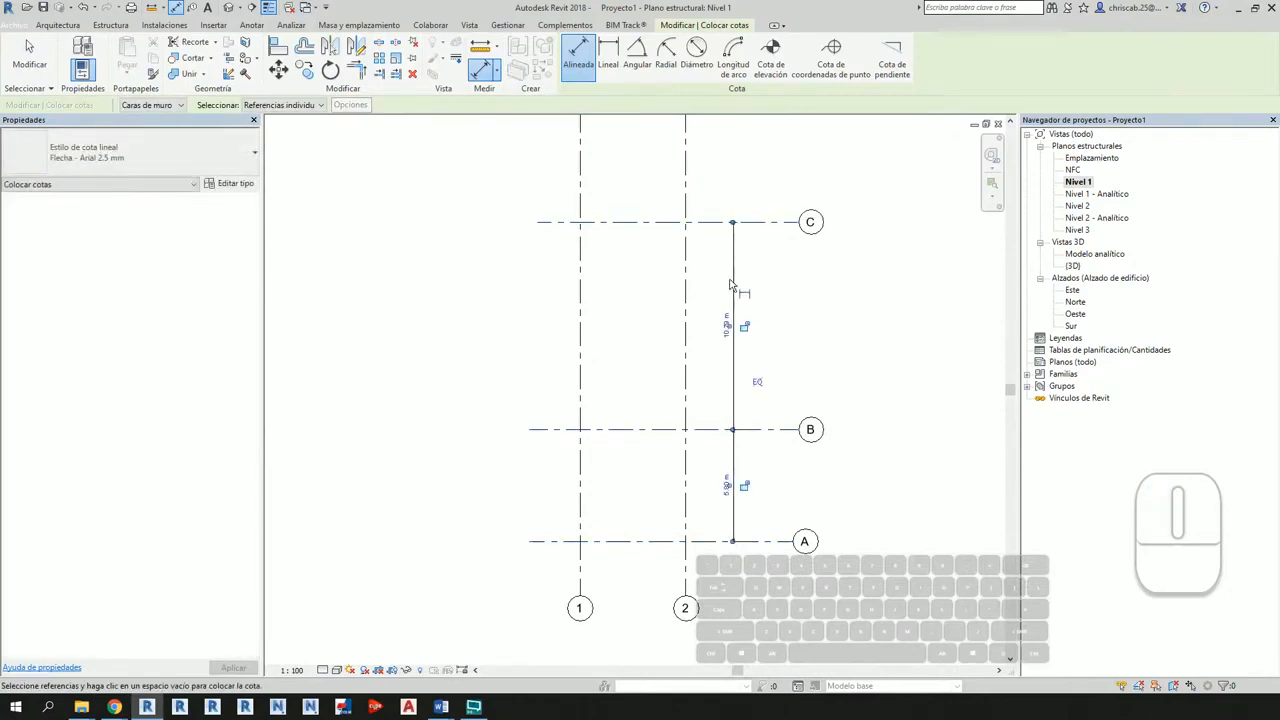
key("Escape")
key("Escape")
Step: Move grid B so that its dimension to grid A is 4.5 m
scroll(786, 490, "up", 3)
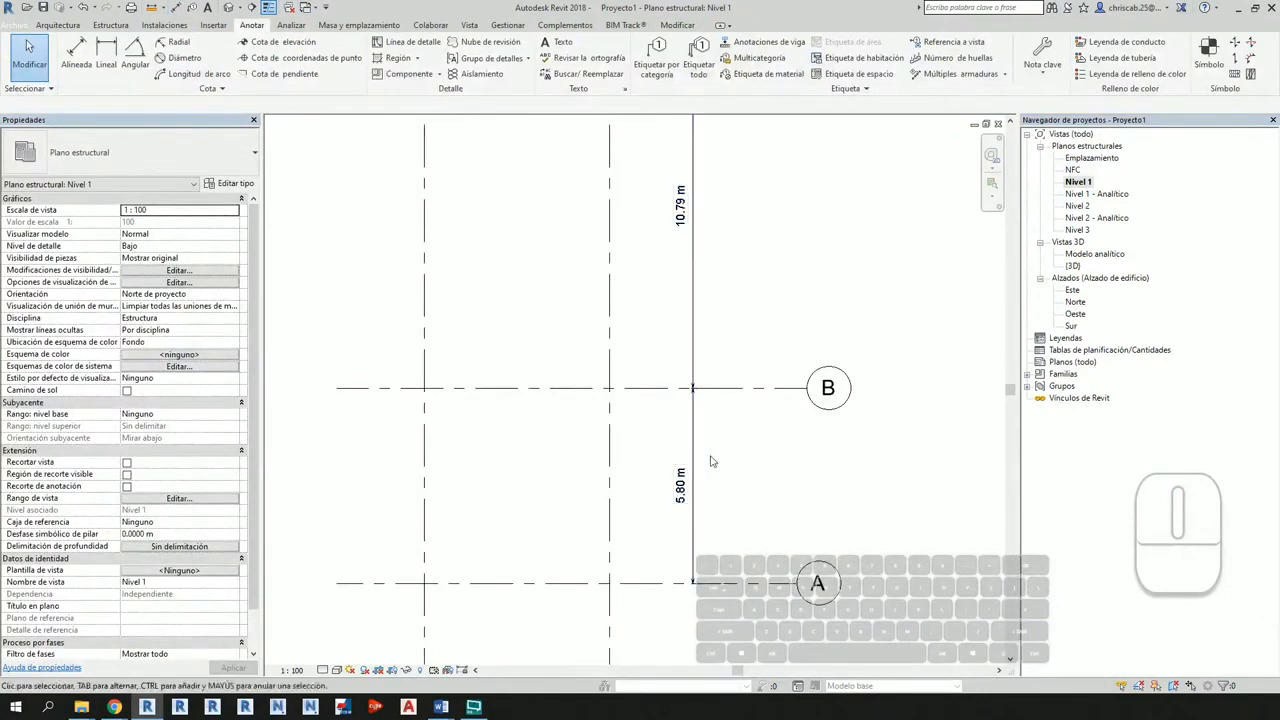
middle_click_drag(755, 490, 810, 471)
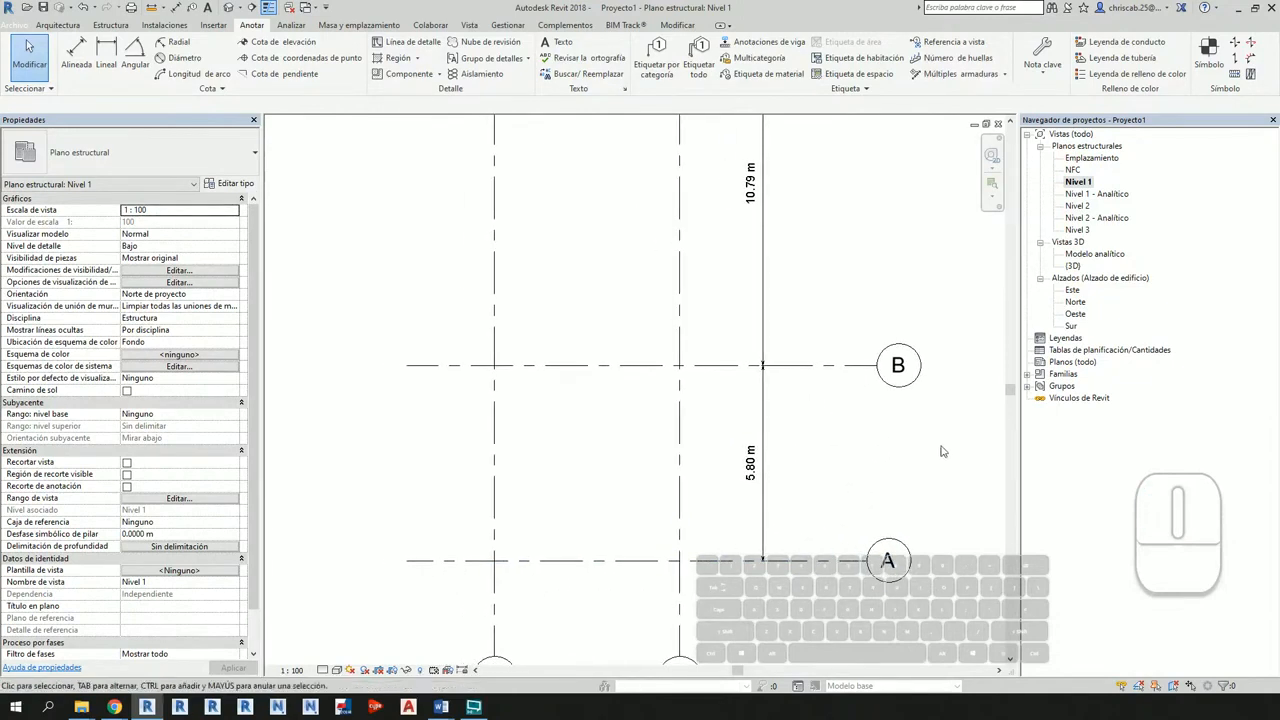
left_click(789, 366)
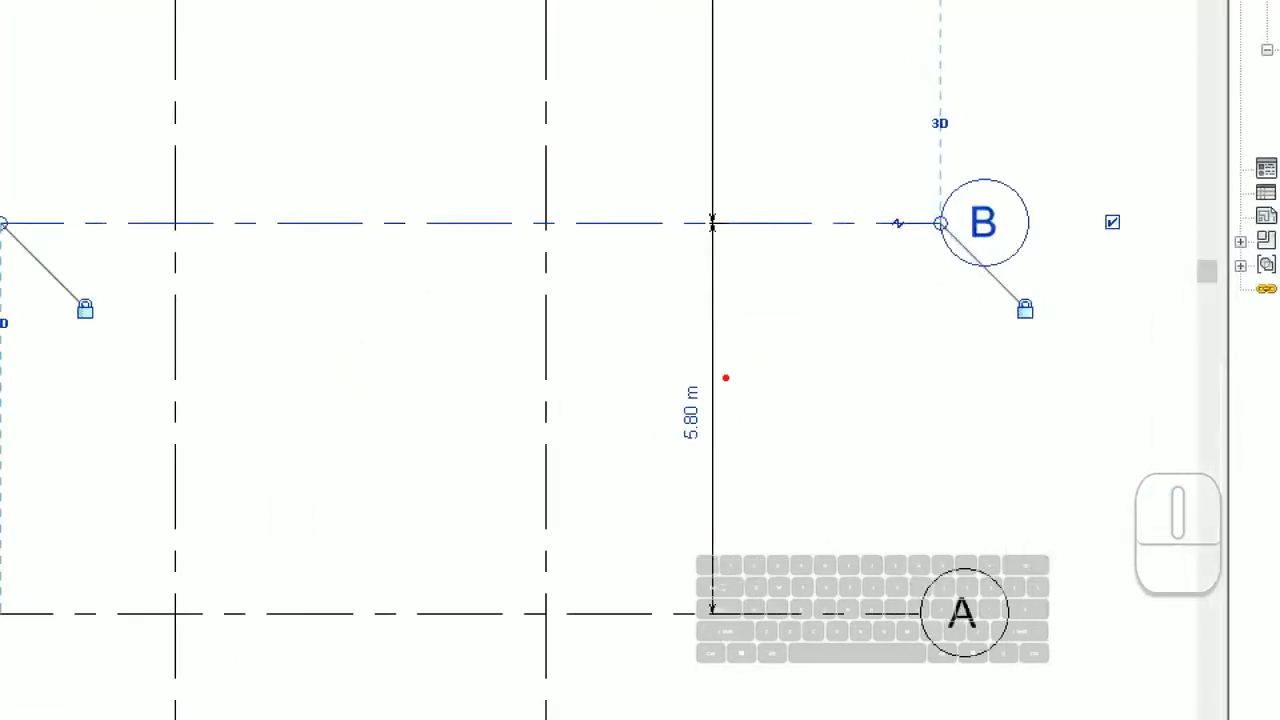
mouse_move(724, 366)
left_mouse_down()
mouse_move(651, 388)
mouse_move(742, 472)
mouse_move(710, 360)
left_mouse_up()
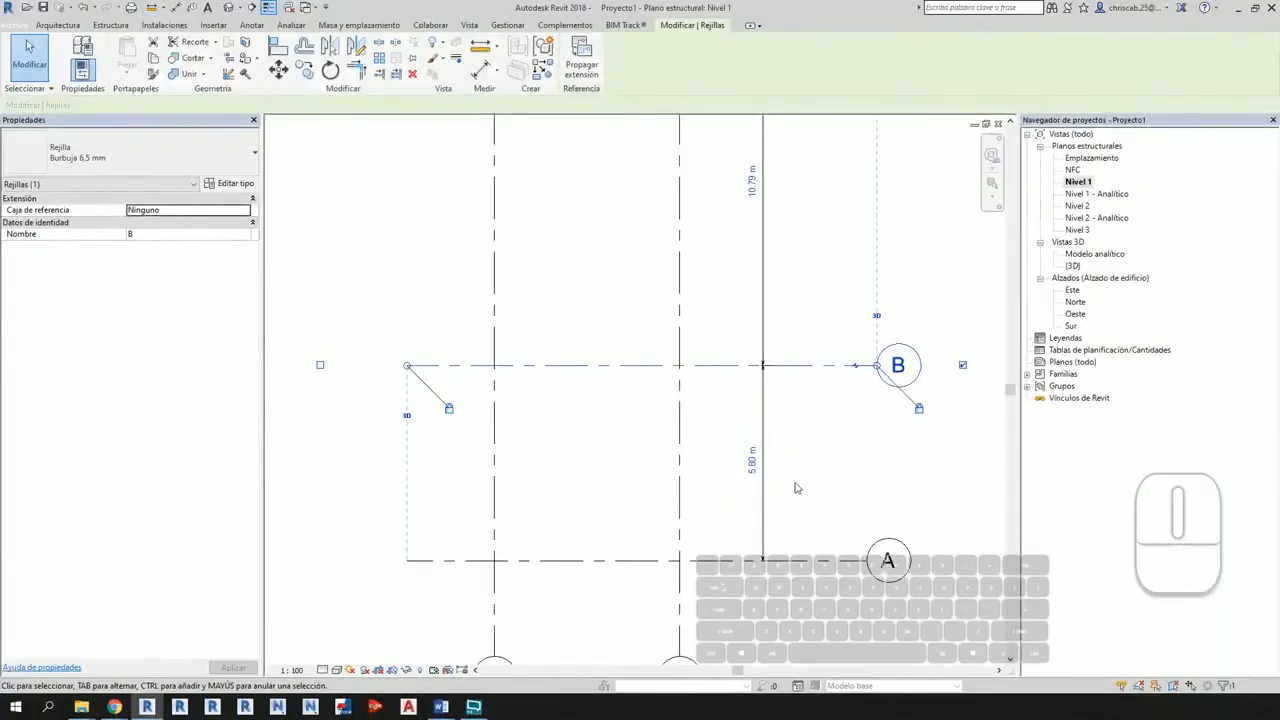
left_click(850, 440)
left_click(776, 224)
left_click(752, 462)
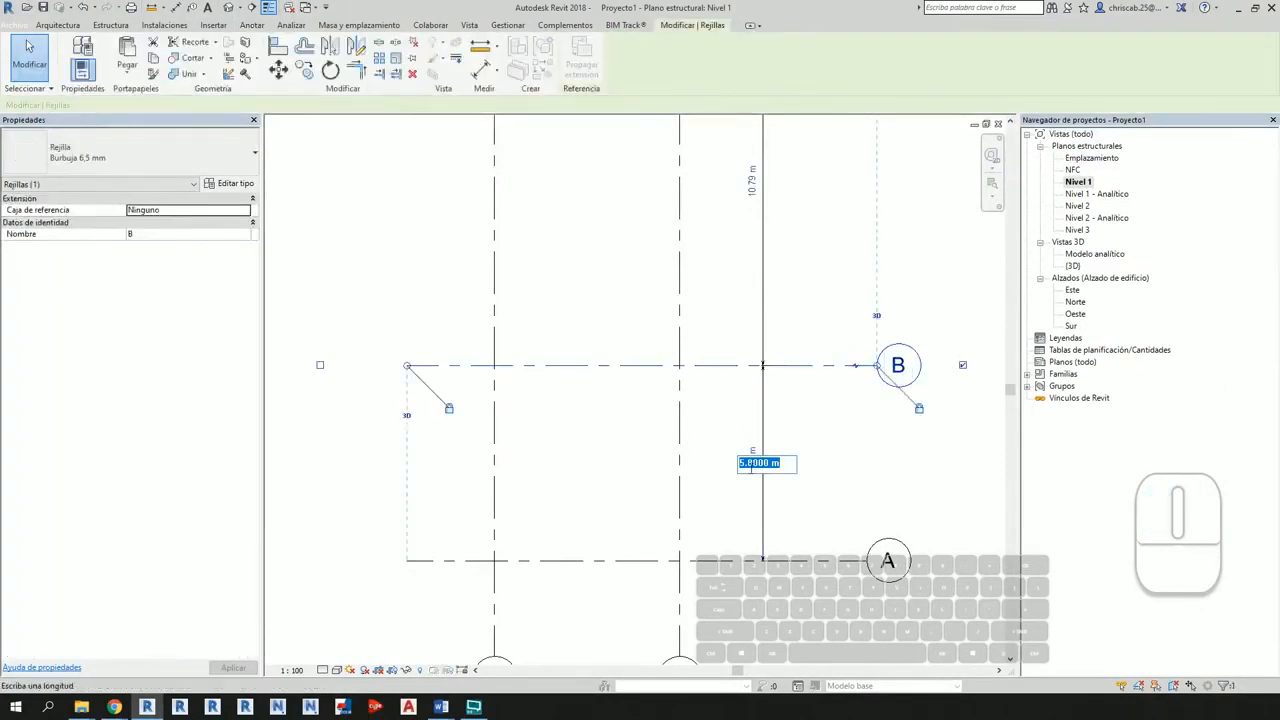
type("4.5")
key("Return")
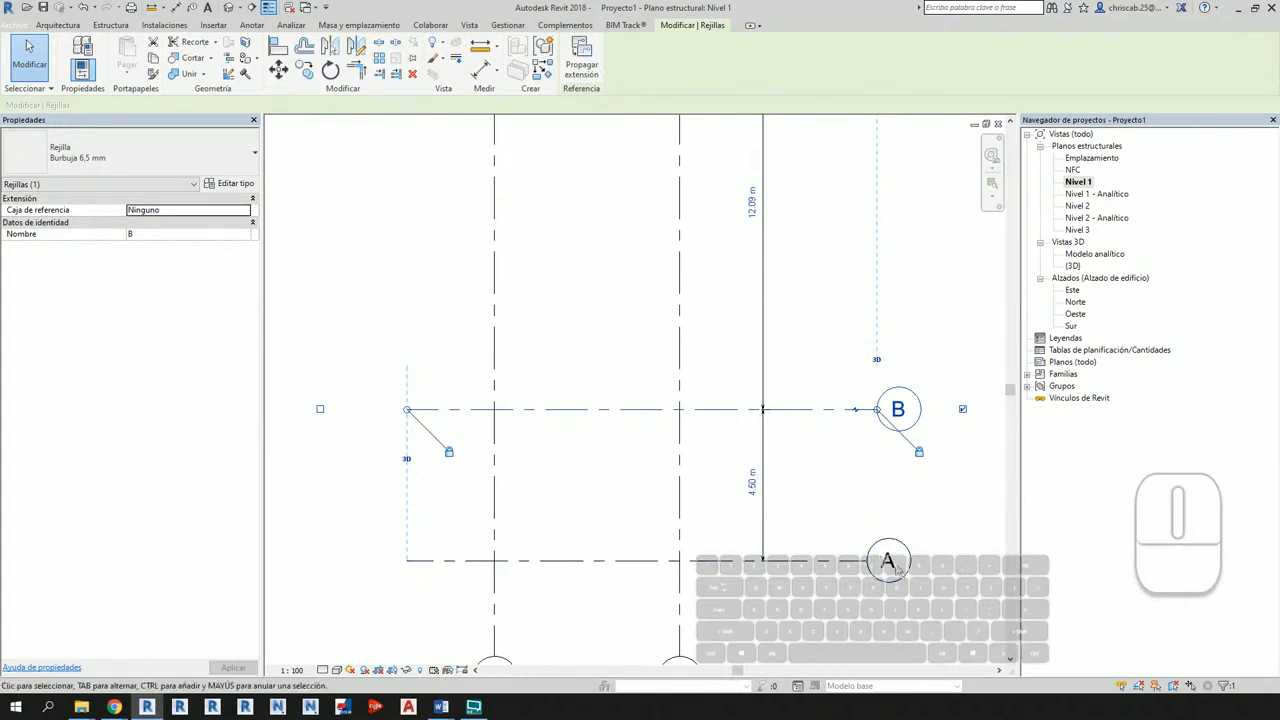
Step: Move grid C so that its dimension to grid B is 7 m
scroll(890, 543, "down", 2)
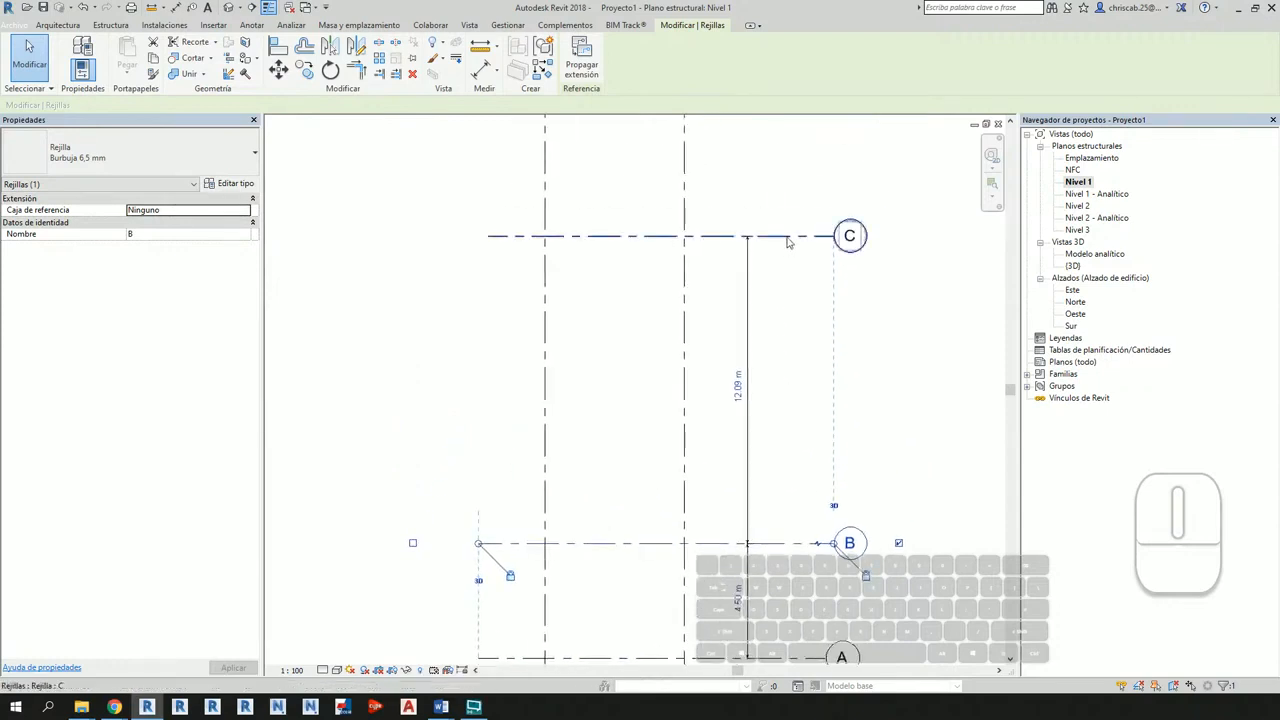
left_click(789, 277)
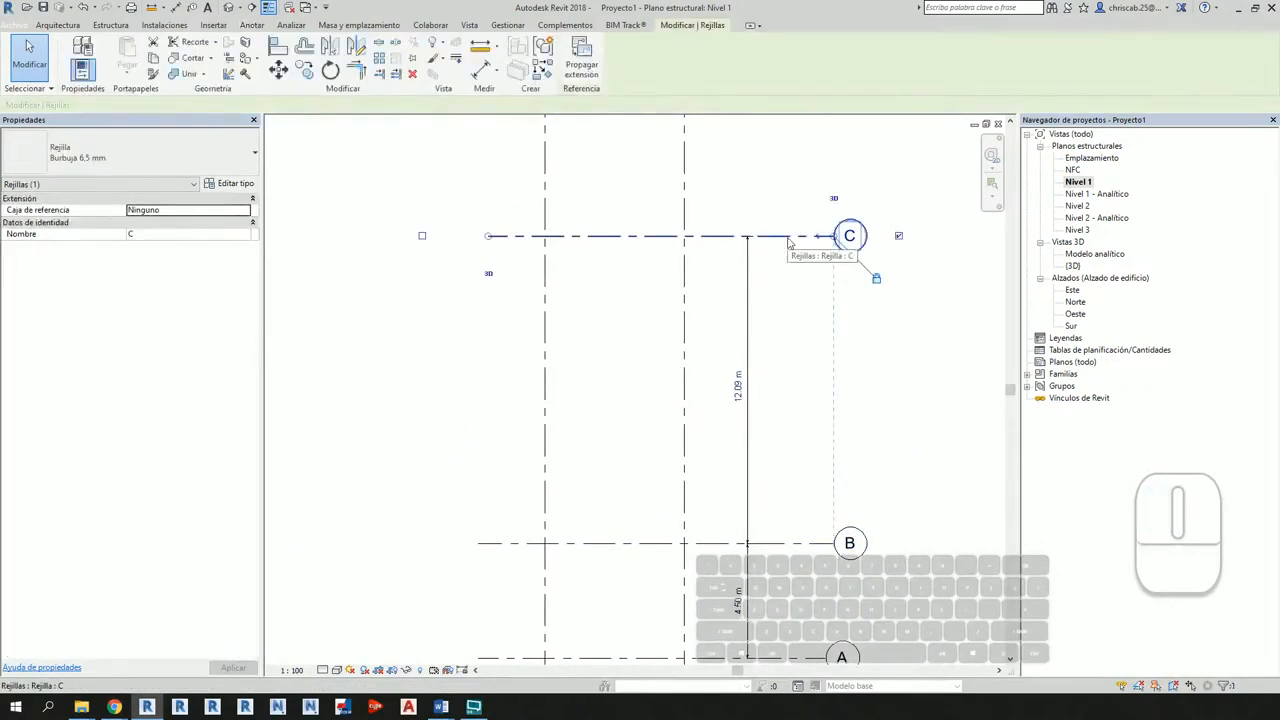
left_click(738, 387)
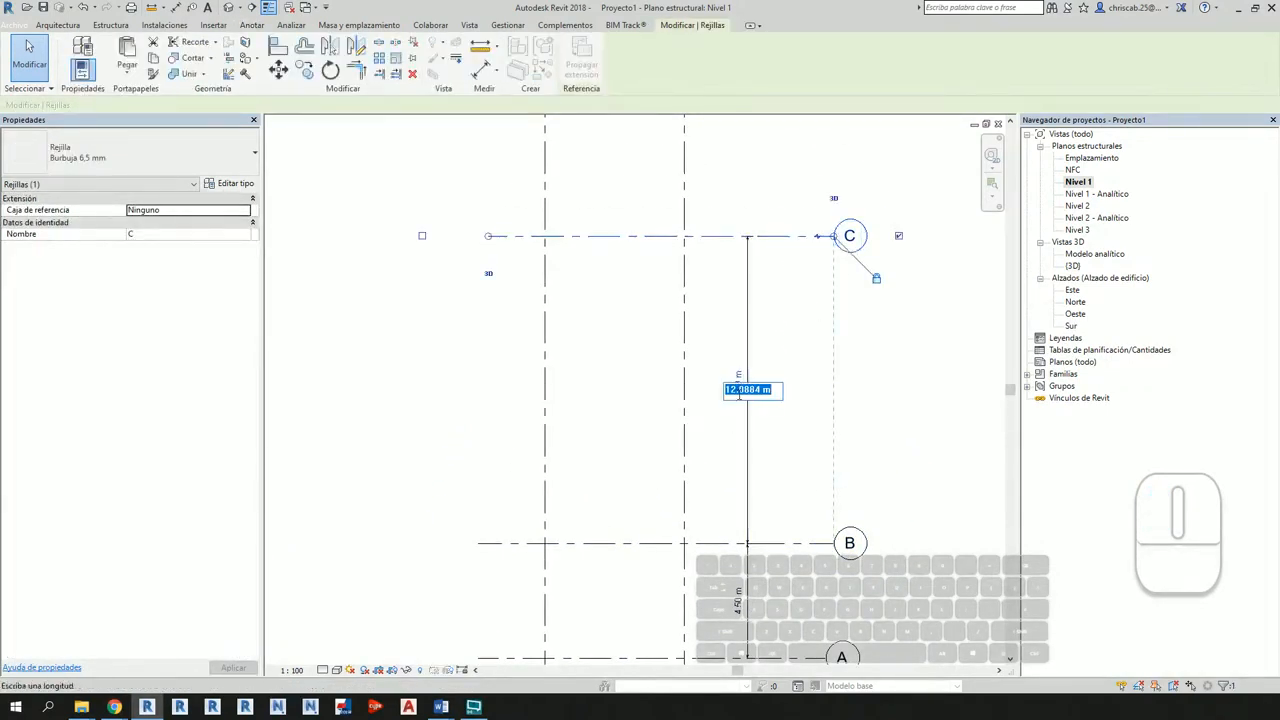
type("7")
key("Return")
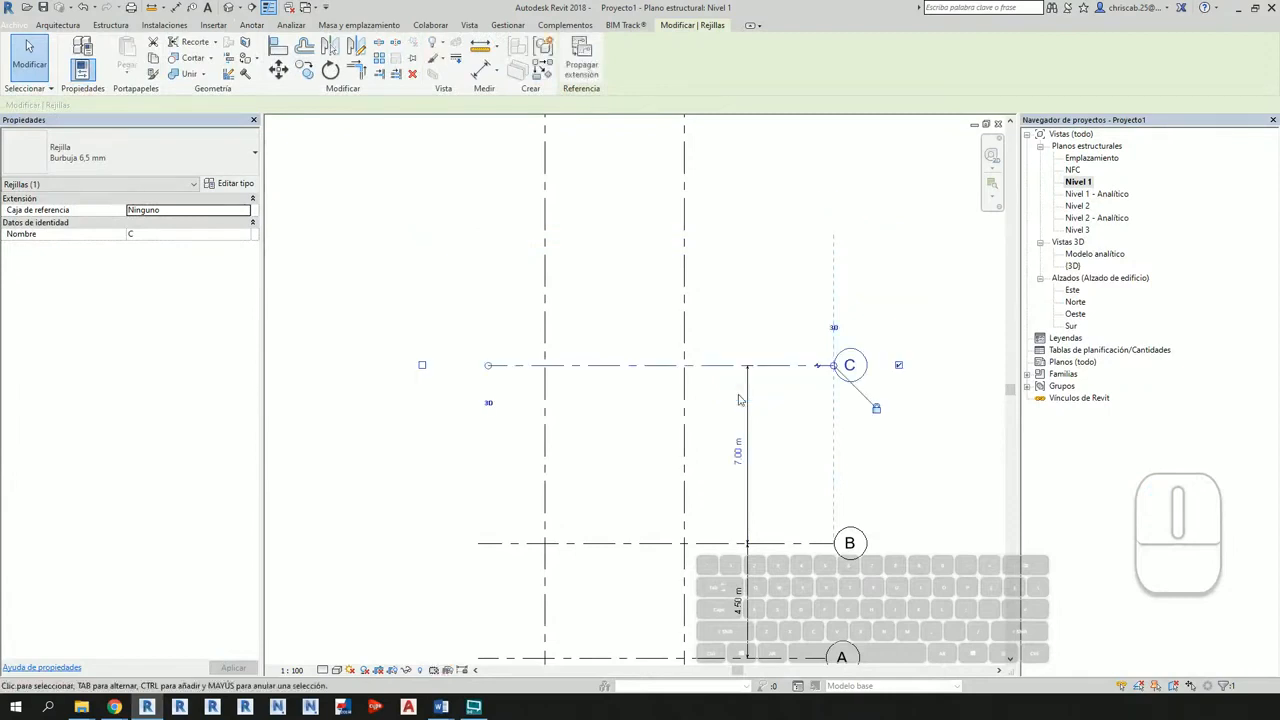
left_click(798, 456)
middle_click_drag(877, 480, 817, 427)
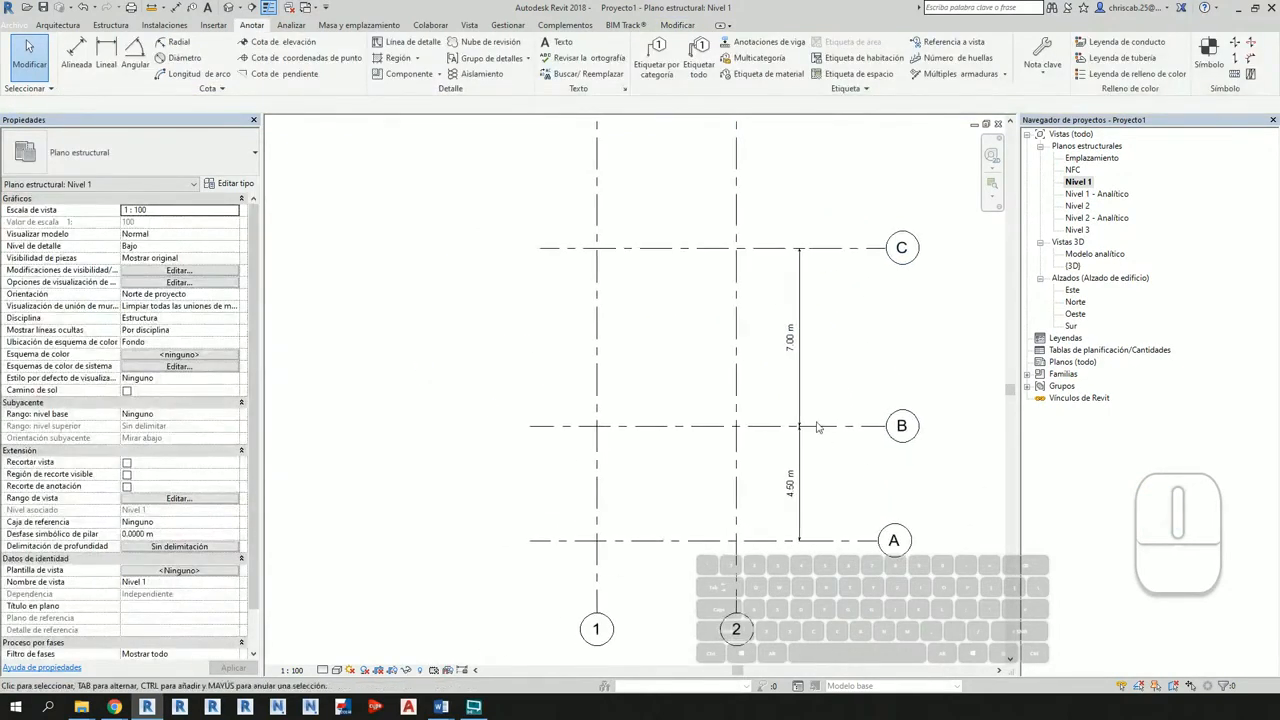
Step: Place an aligned dimension between grids 1 and 2, just below grid A and above their bubbles
key("d")
key("i")
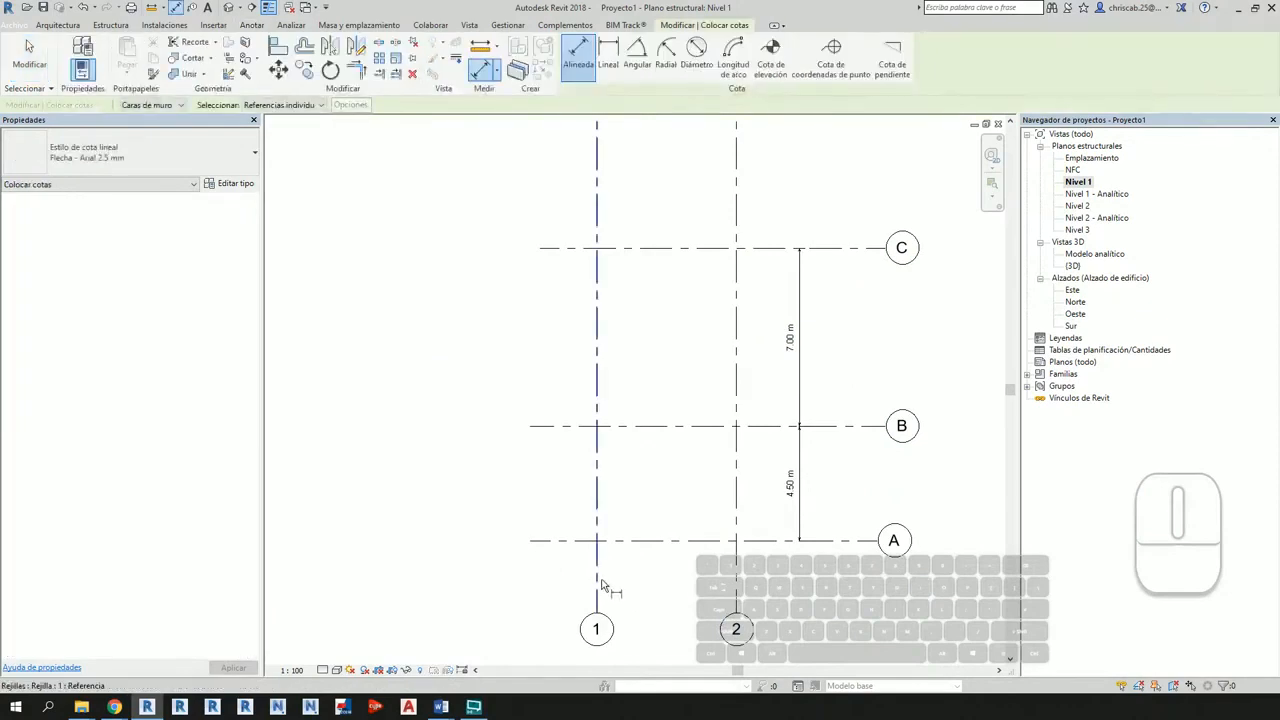
left_click(597, 579)
left_click(736, 586)
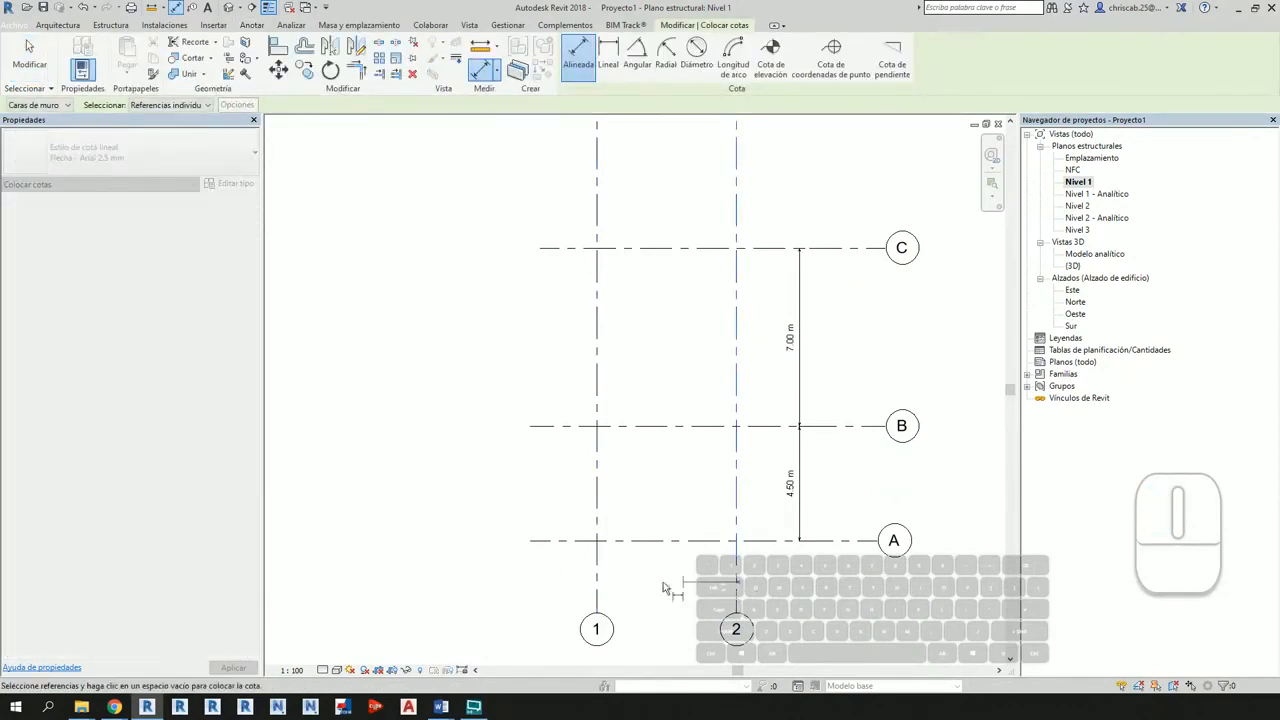
left_click(563, 578)
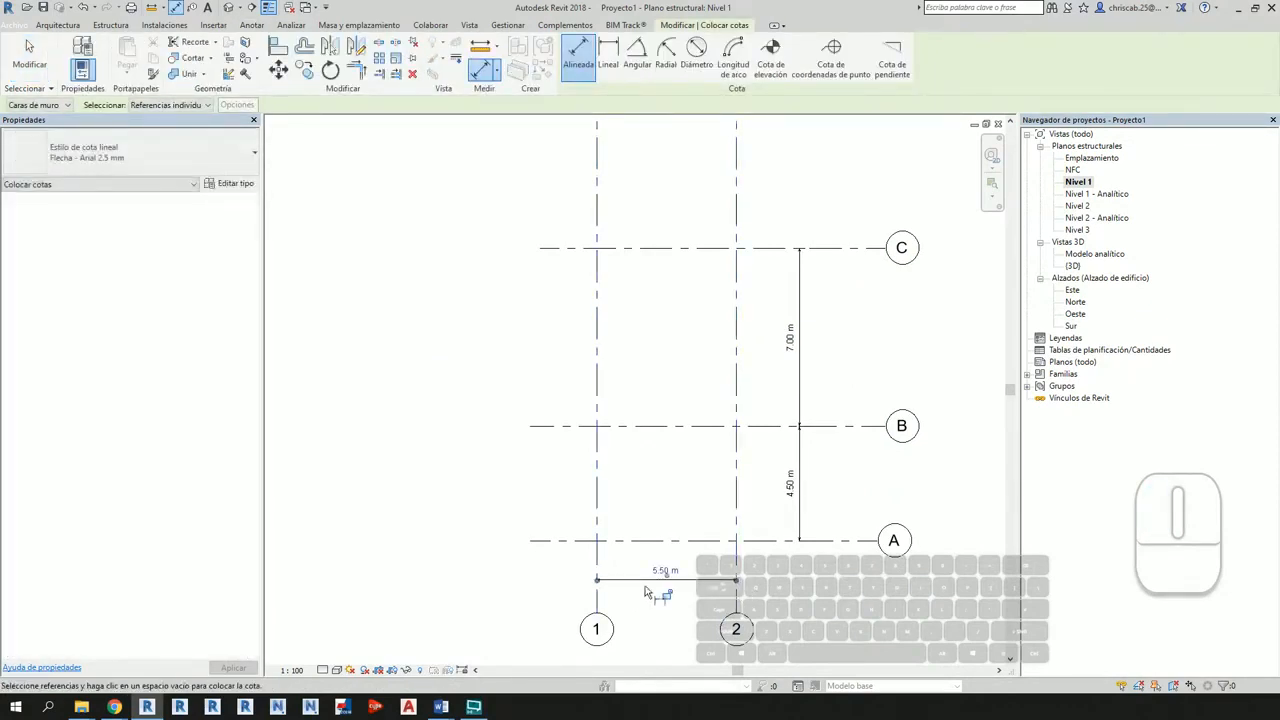
Step: Finish dimensioning the grids and leave the aligned dimension command
scroll(690, 605, "up", 2)
key("Escape")
key("Escape")
scroll(850, 535, "down", 2)
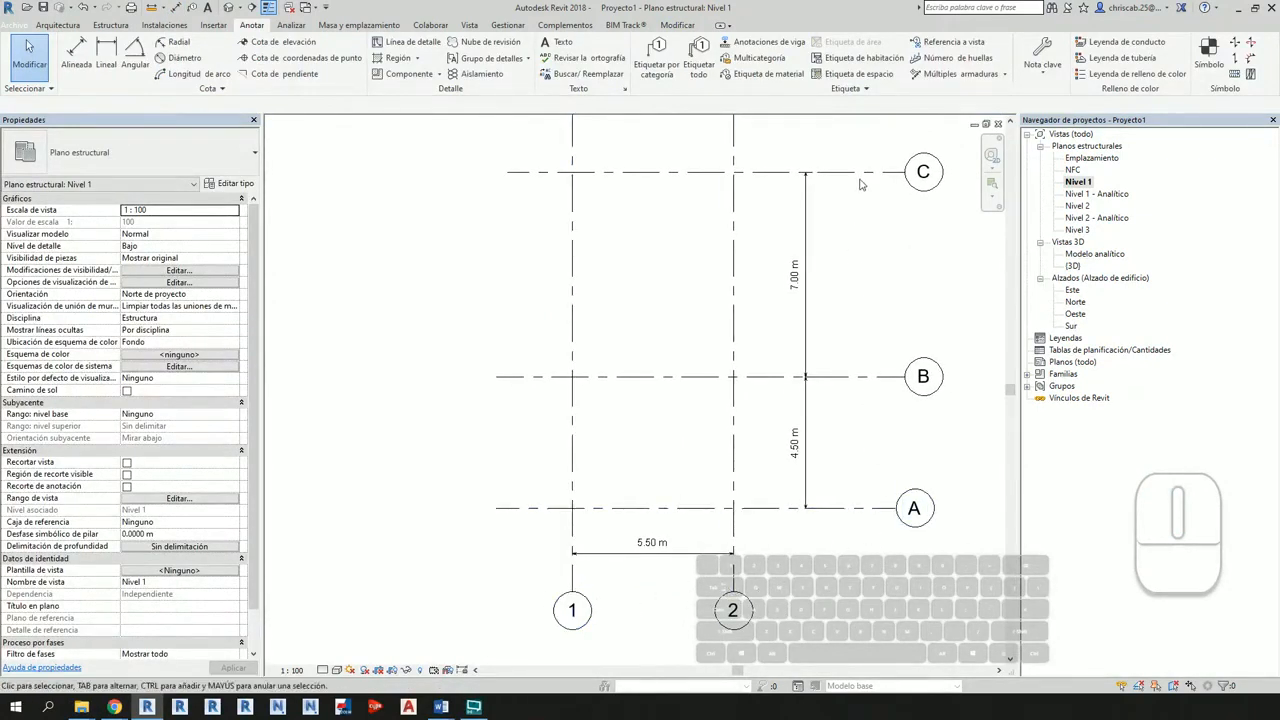
Step: Shorten grids 1 and 2 together so their upper ends stop just above grid C
middle_click_drag(860, 184, 815, 416)
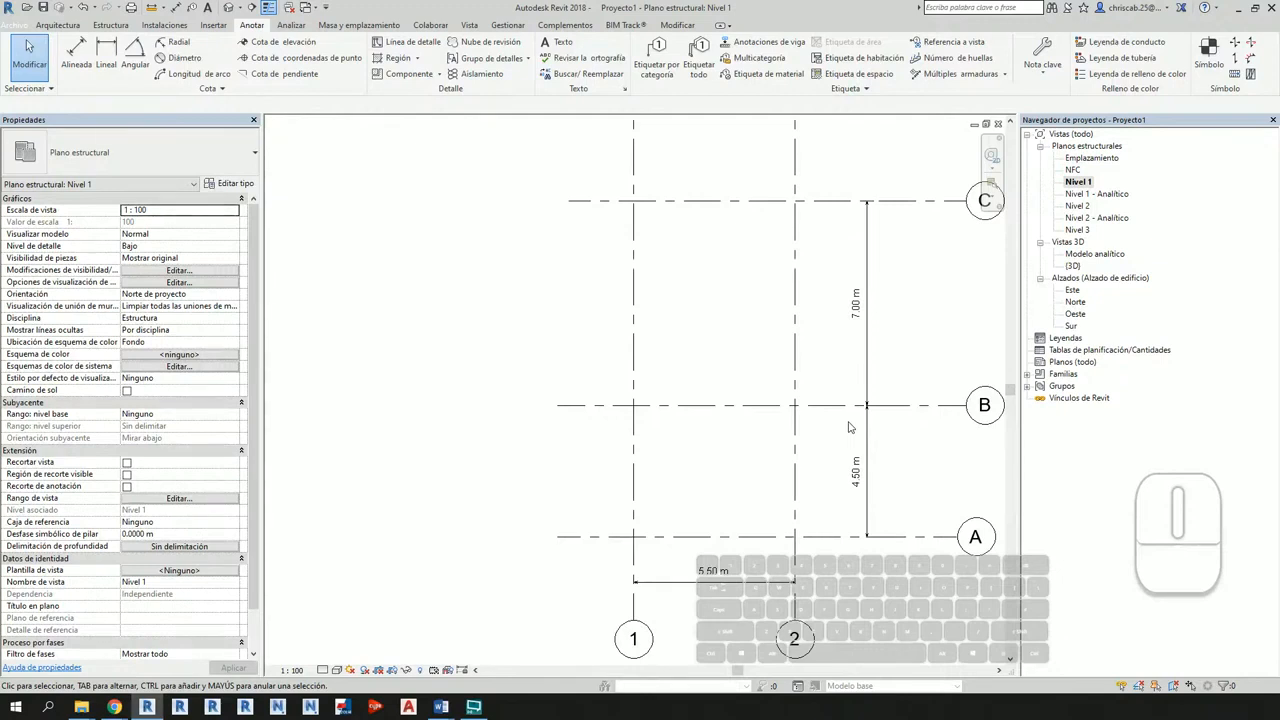
scroll(782, 660, "down", 5)
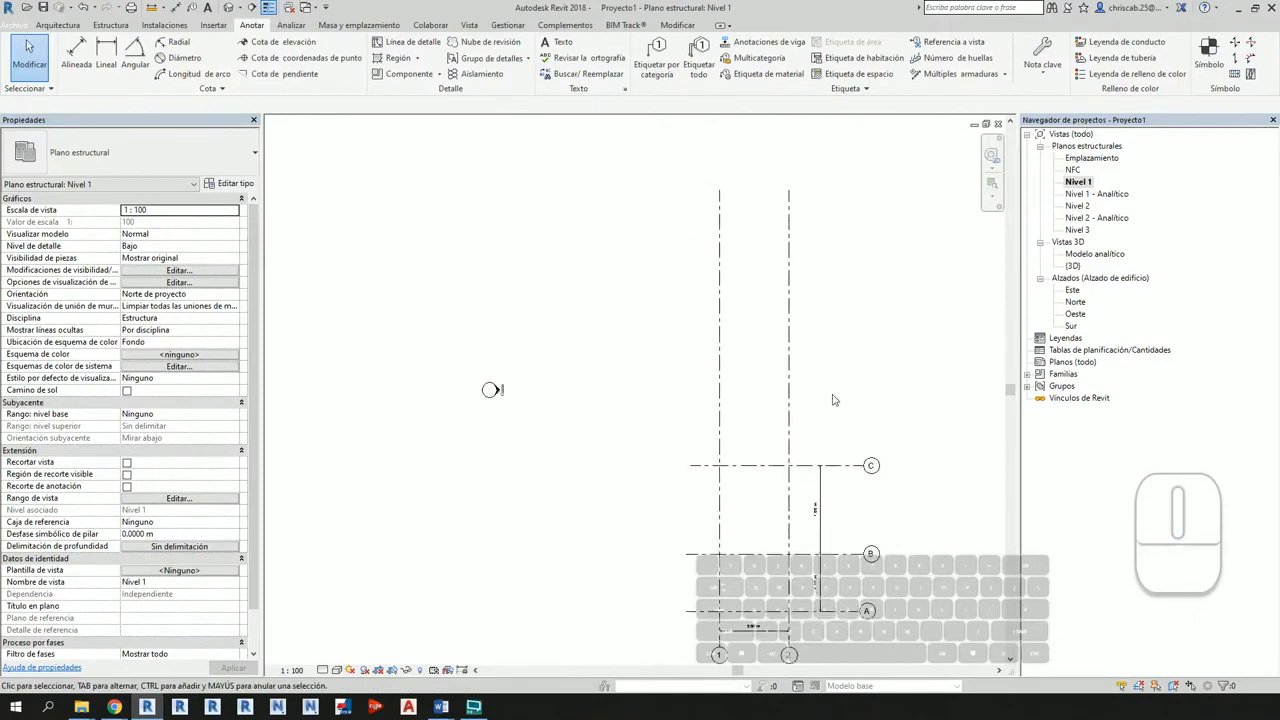
left_click_drag(880, 371, 700, 322)
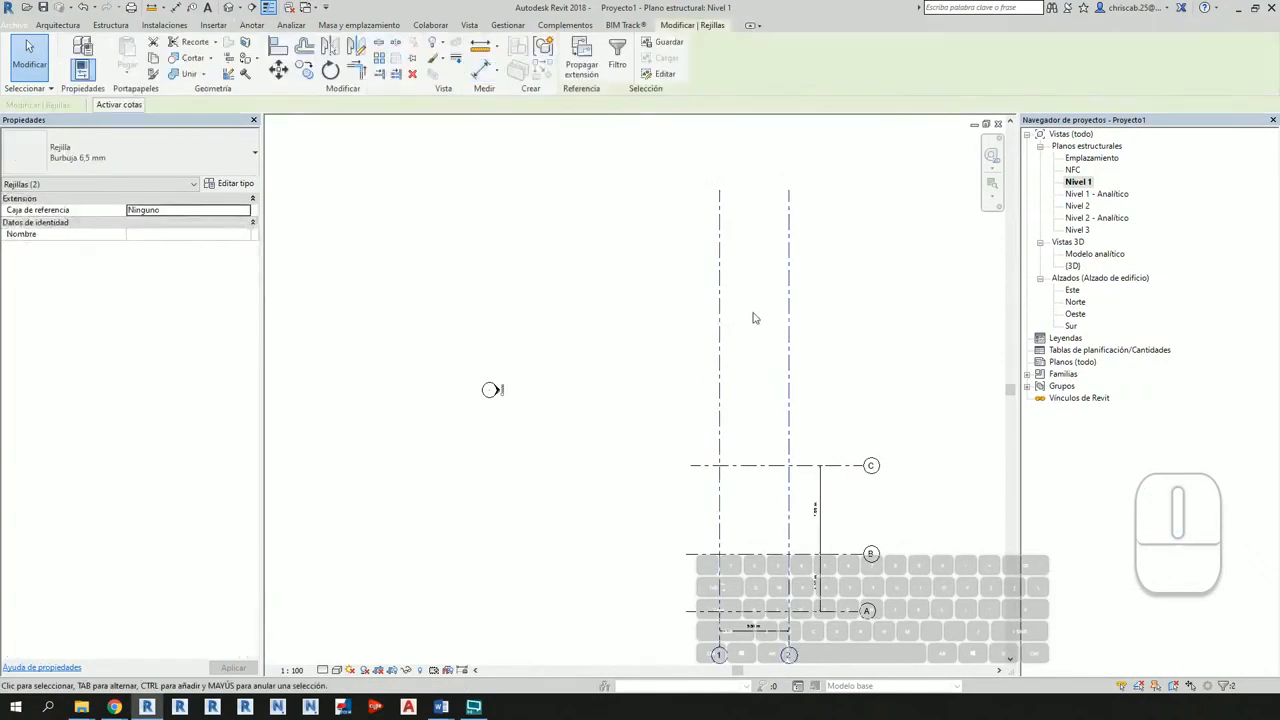
left_click(851, 228)
left_click(789, 212)
left_click_drag(789, 190, 788, 443)
left_click(851, 439)
middle_click_drag(854, 436, 857, 339)
scroll(693, 422, "up", 3)
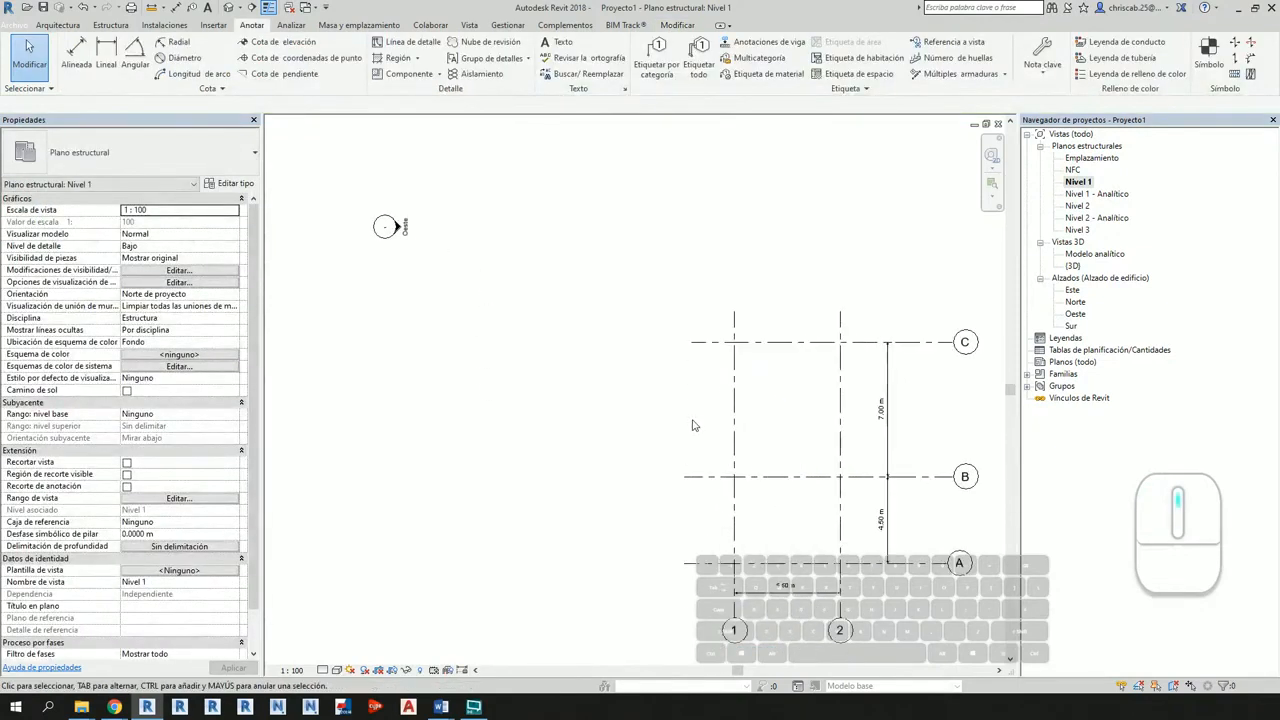
Step: Shorten grids A, B and C so their bubble-less ends align just outside grid 1
left_click(705, 343)
left_click_drag(692, 342, 713, 346)
left_click(692, 476)
left_click_drag(685, 477, 713, 477)
left_click(694, 449)
middle_click_drag(694, 449, 657, 432)
scroll(649, 480, "up", 2)
middle_click_drag(668, 498, 561, 441)
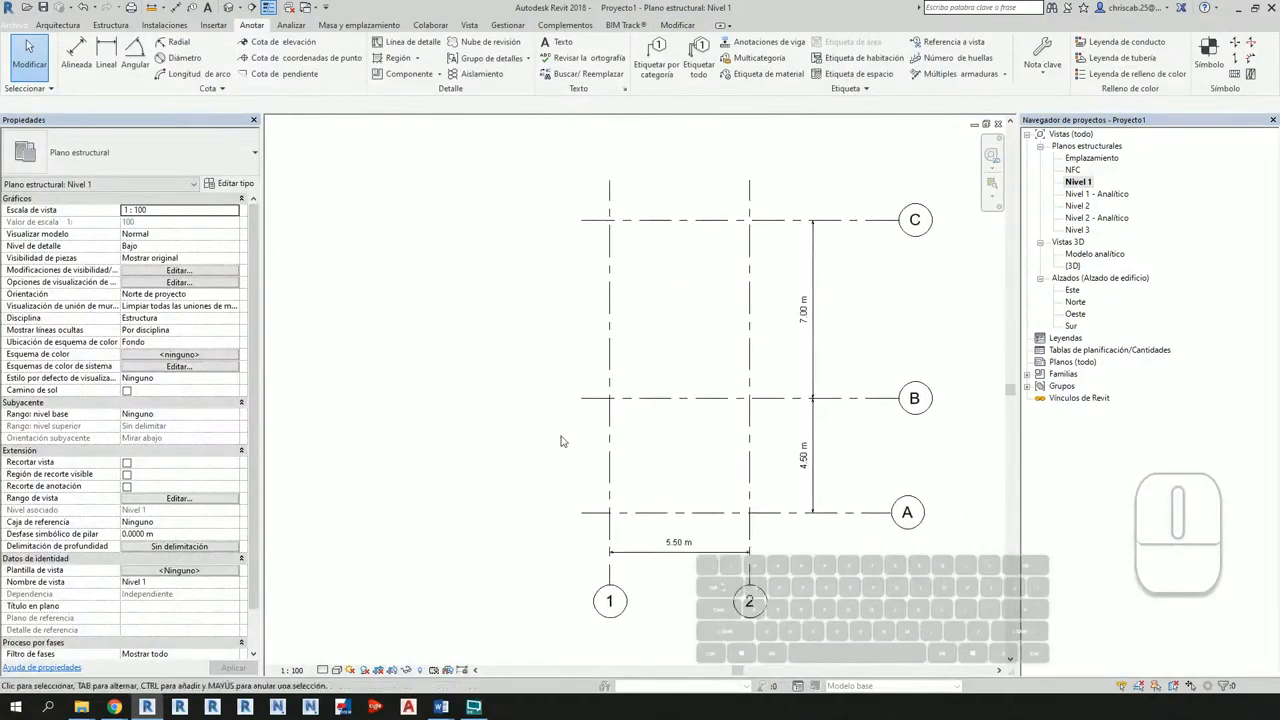
Step: Show the bubbles of grids A, B and C at their ends beside grid 1 as well
left_click(592, 513)
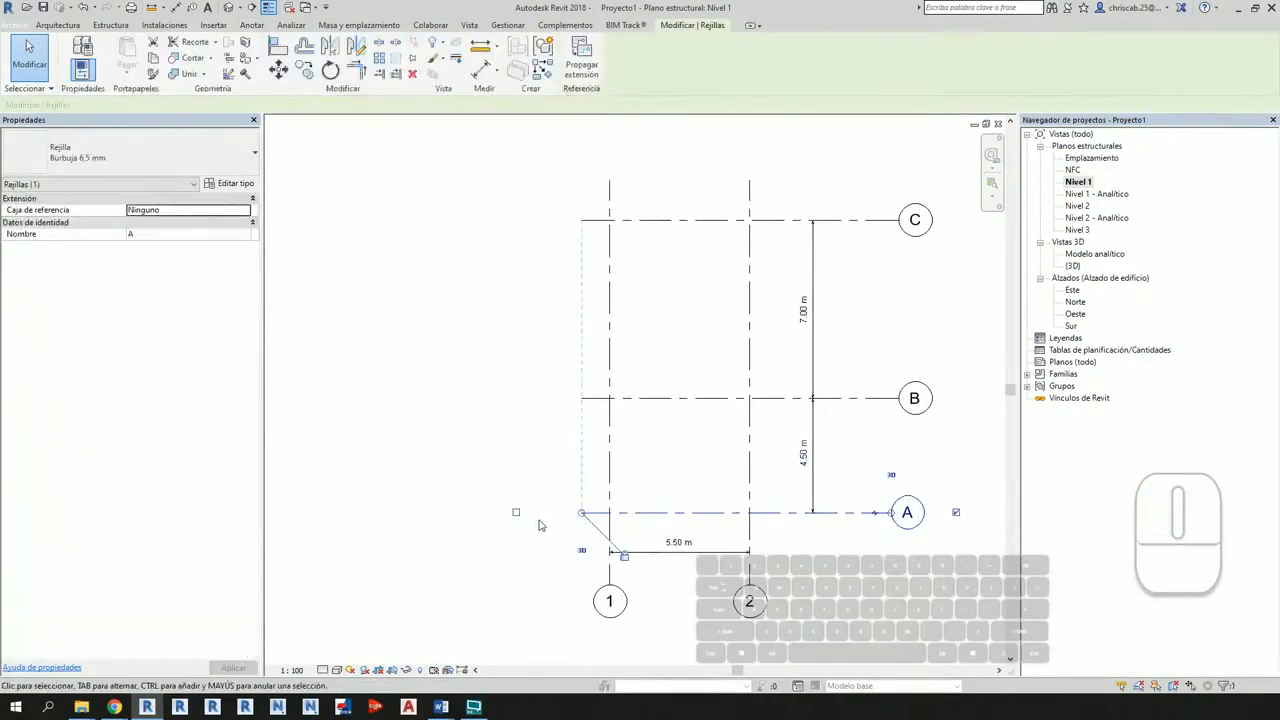
left_click(516, 513)
left_click(531, 466)
left_click(595, 400)
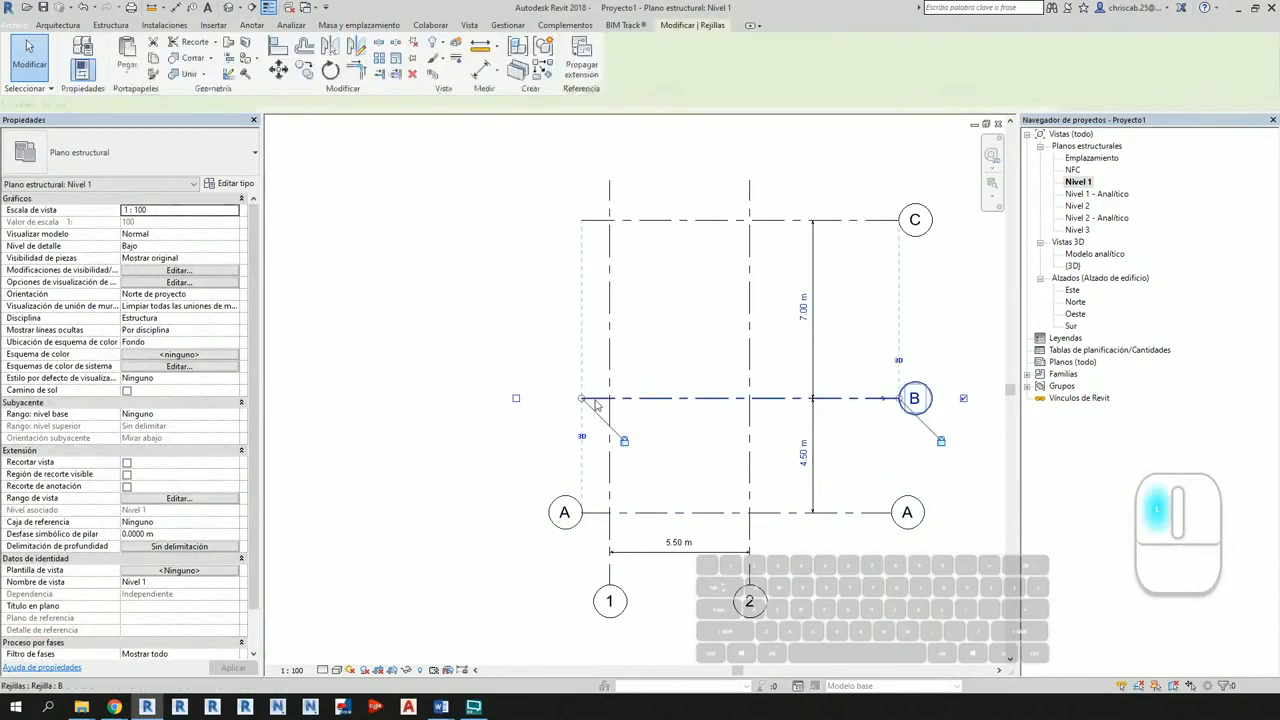
left_click(516, 398)
middle_click_drag(594, 327, 604, 408)
left_click(604, 408)
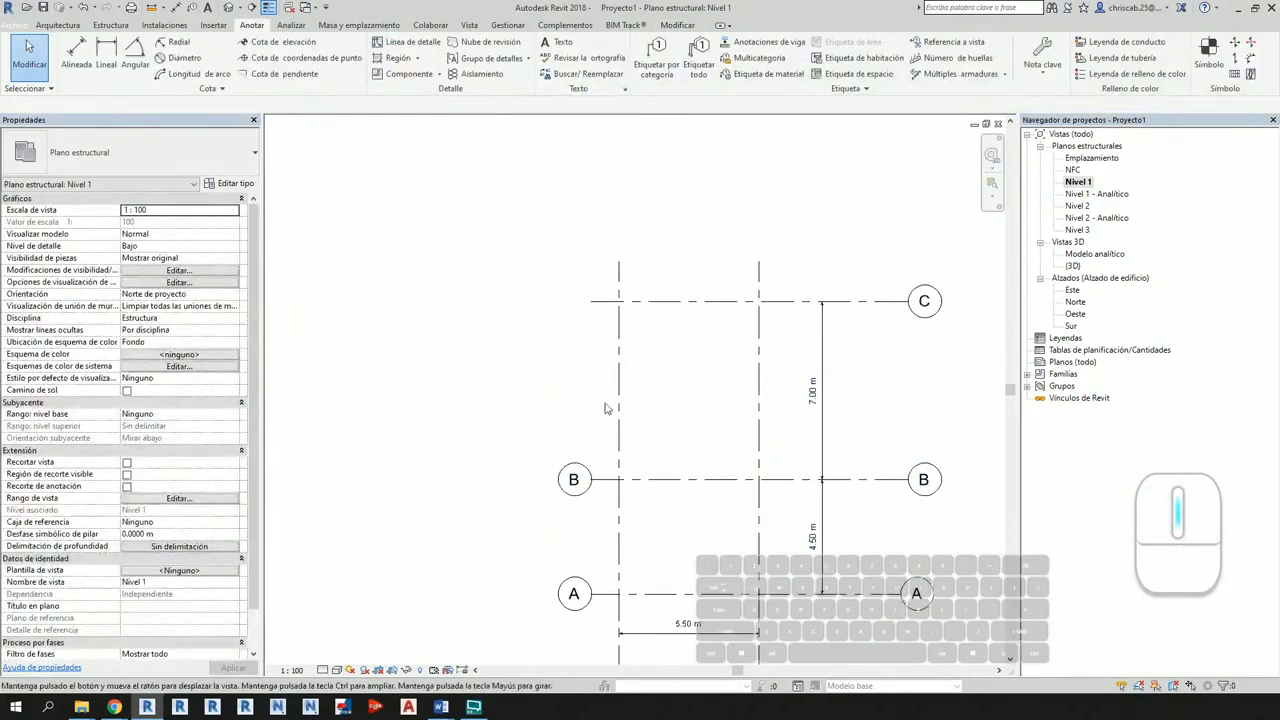
left_click(885, 300)
left_click(525, 300)
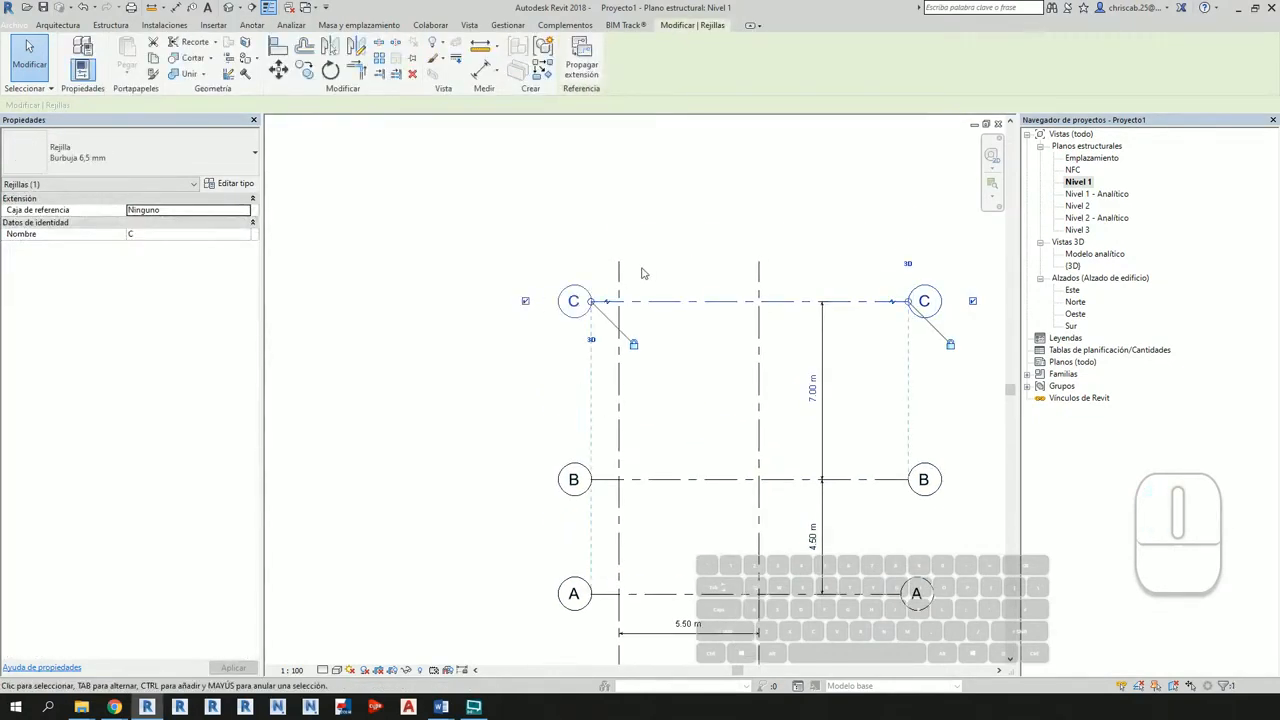
Step: Show the bubbles of grids 1 and 2 at their upper ends above grid C
left_click(619, 274)
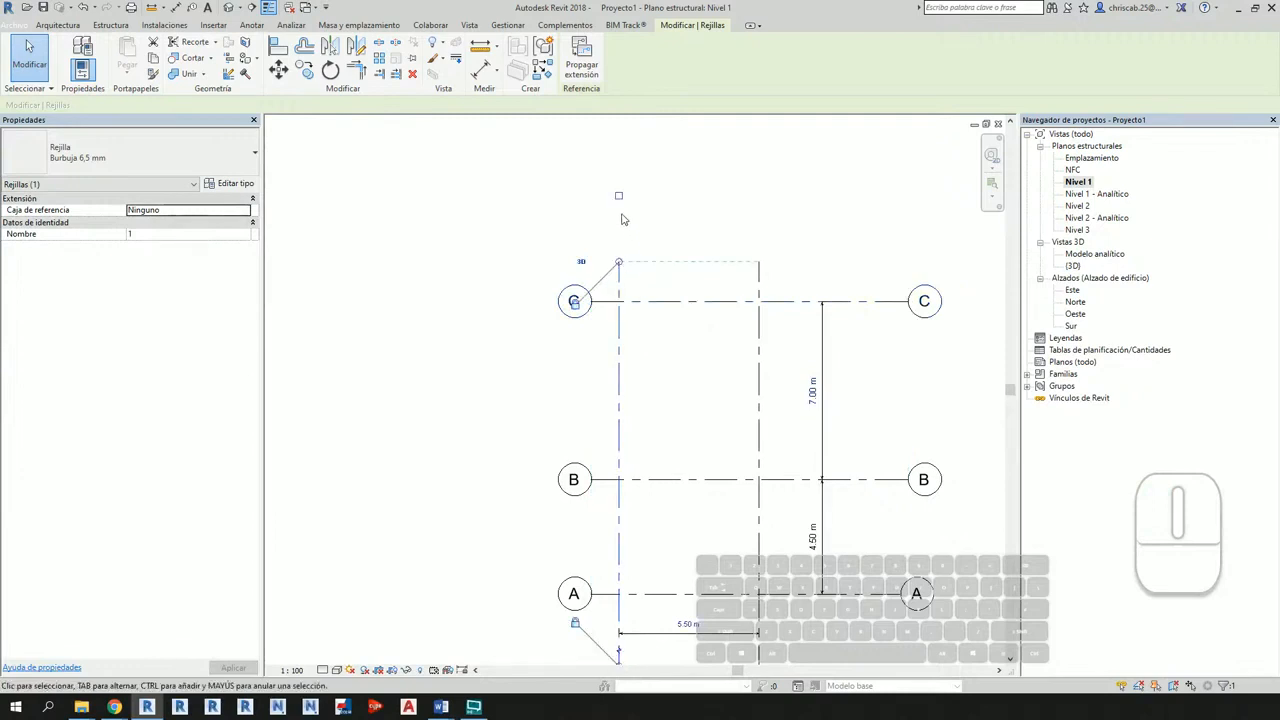
left_click(618, 195)
left_click(757, 240)
left_click(759, 250)
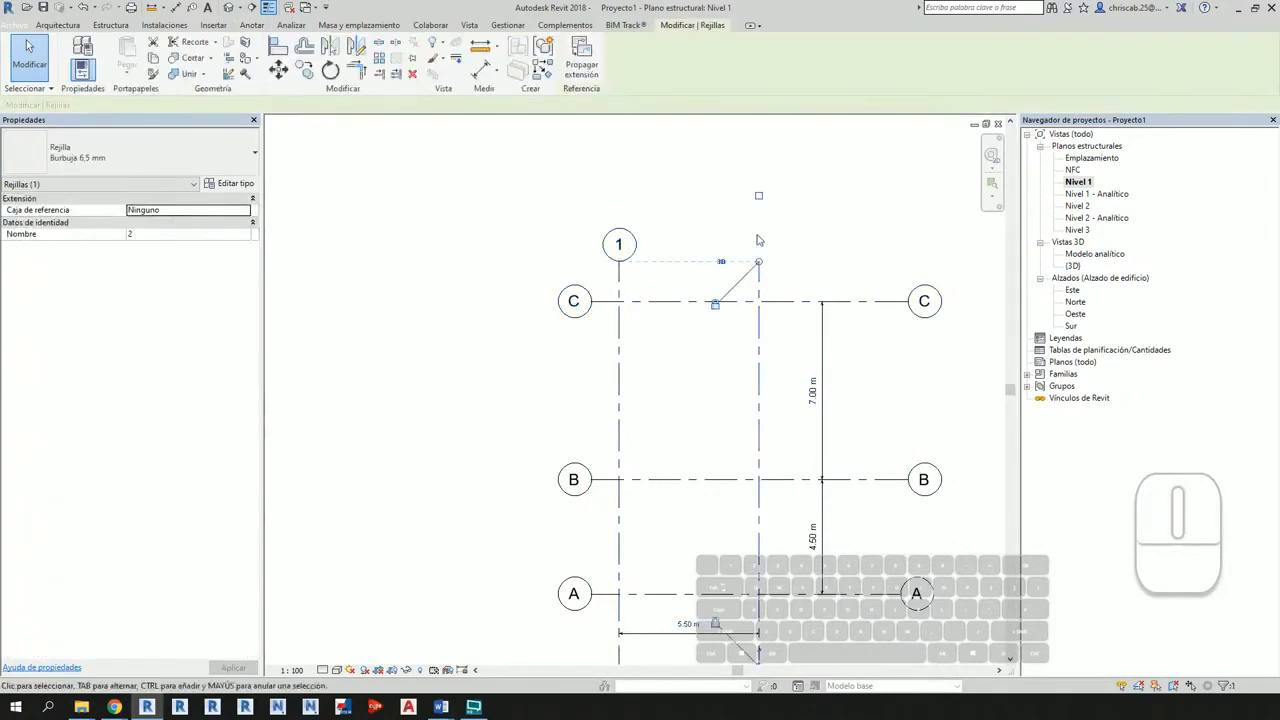
left_click(758, 196)
key("Escape")
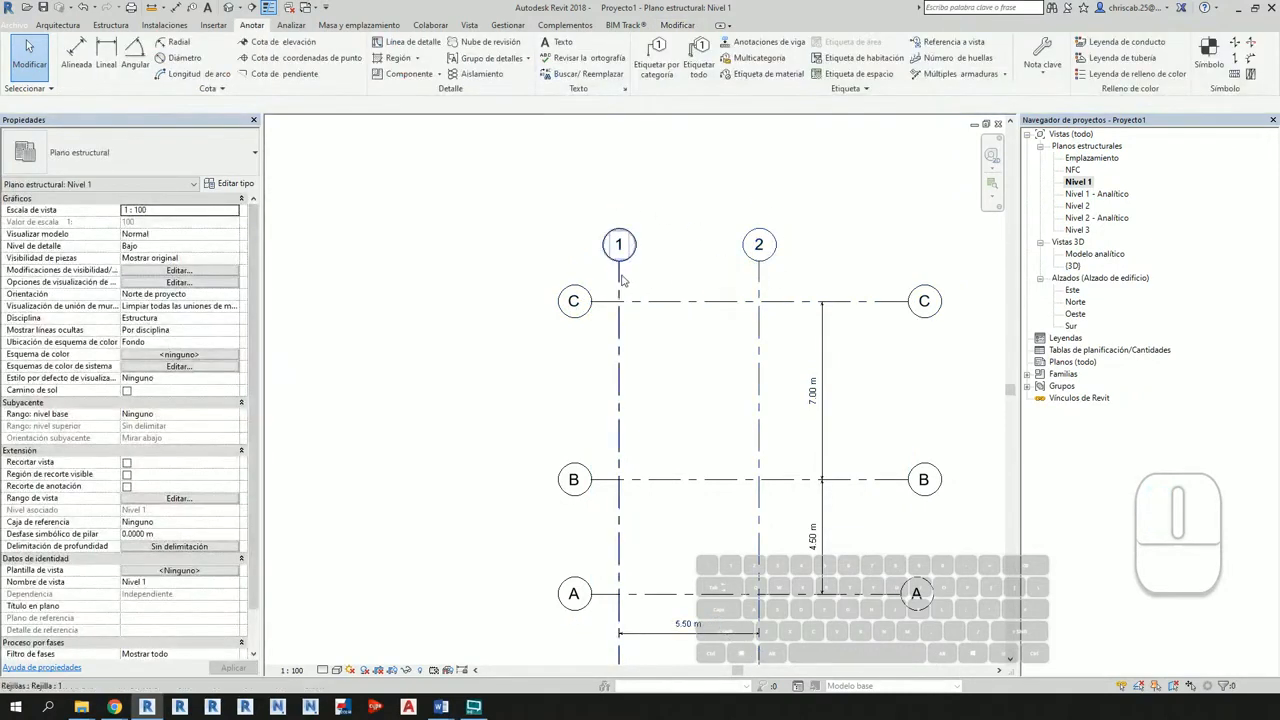
Step: Extend grids 1 and 2 further above grid C, and grids A, B and C further outside grid 1
left_click(621, 275)
left_click_drag(619, 262, 619, 226)
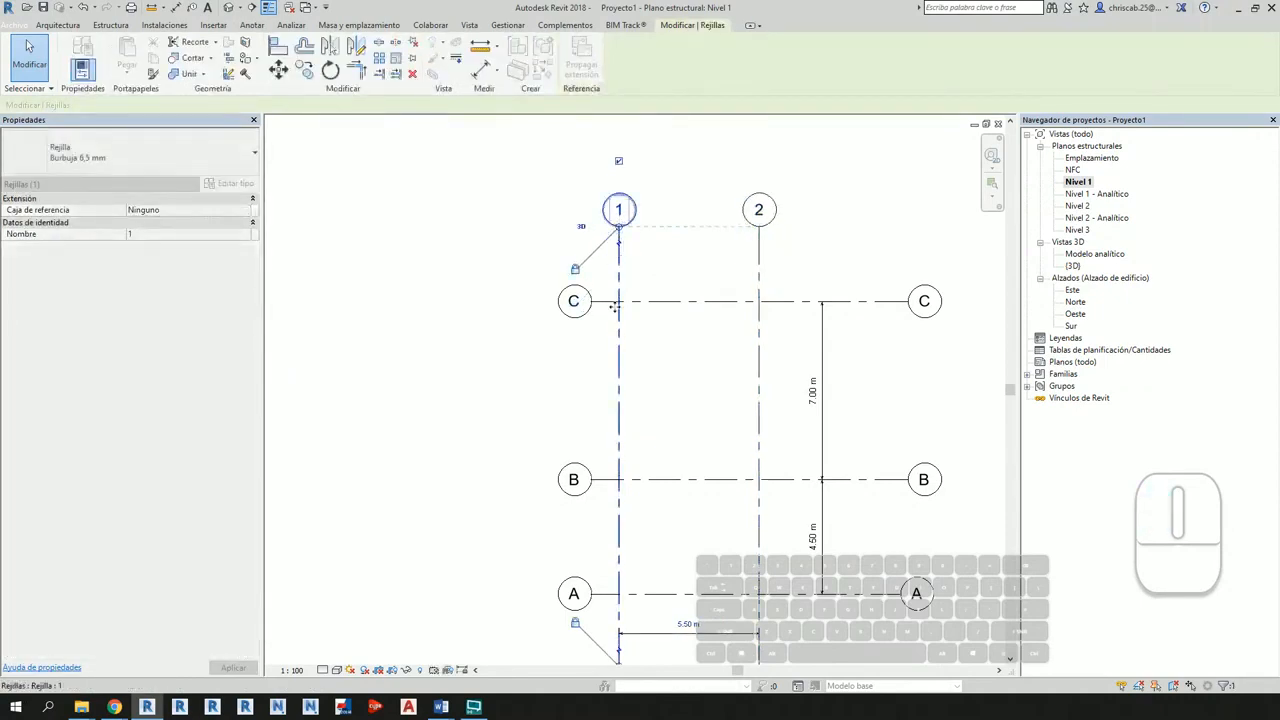
left_click(614, 305)
left_click_drag(590, 301, 543, 301)
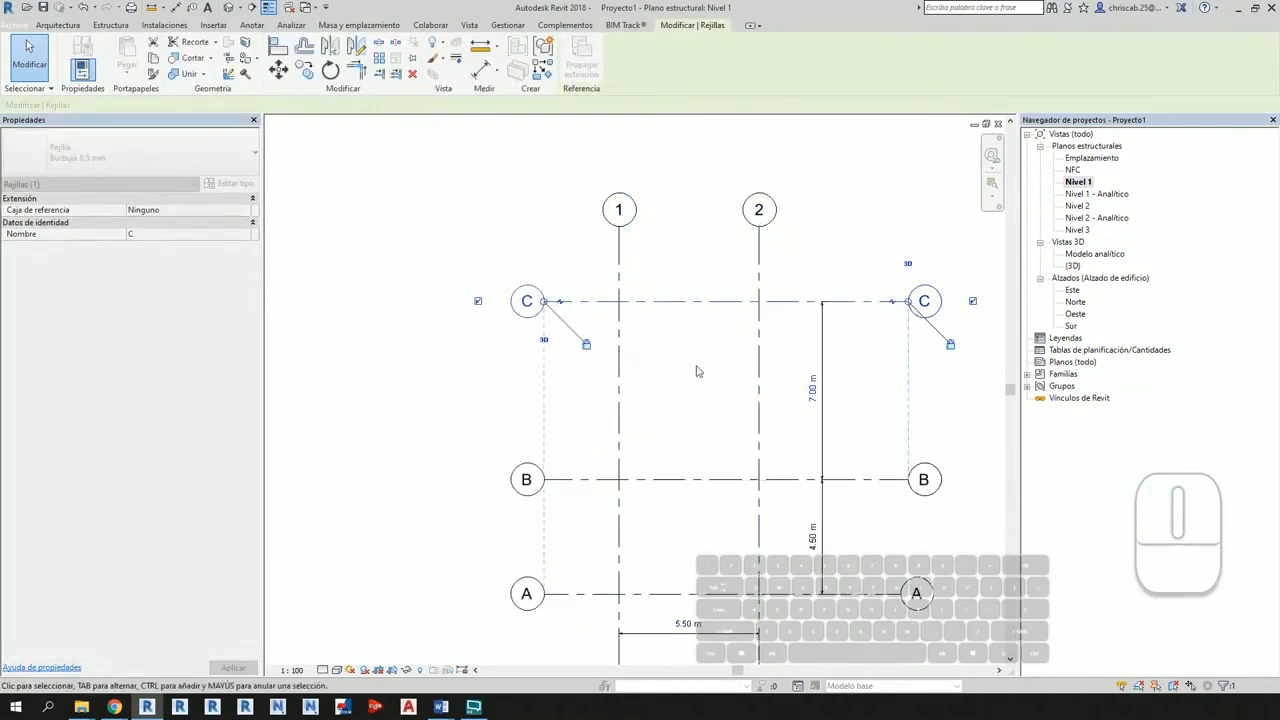
left_click(698, 371)
scroll(724, 422, "down", 1)
scroll(731, 429, "up", 1)
middle_click_drag(863, 522, 834, 460)
middle_click_drag(966, 527, 1022, 506)
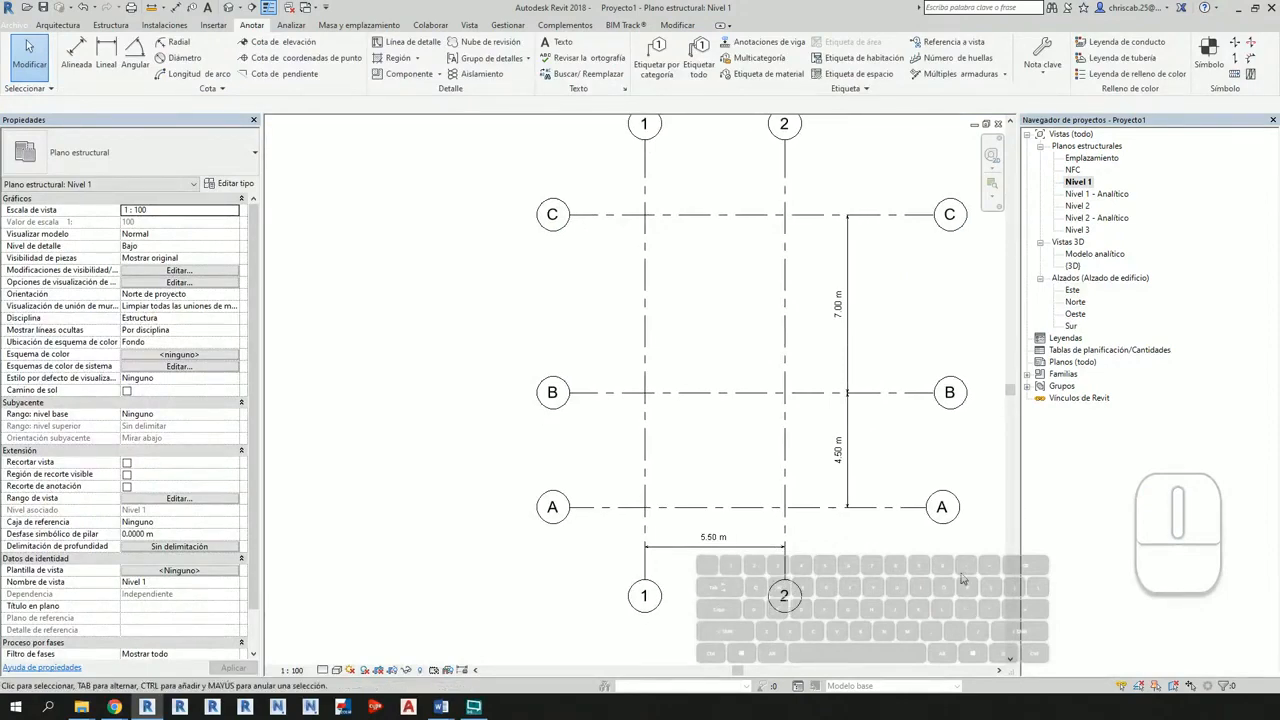
Step: Open the Nivel 2, Nivel 3 and NFC structural plans one after another to check how the grids appear in them
key("ctrl+1")
left_click_drag(1053, 197, 1093, 214, "ctrl")
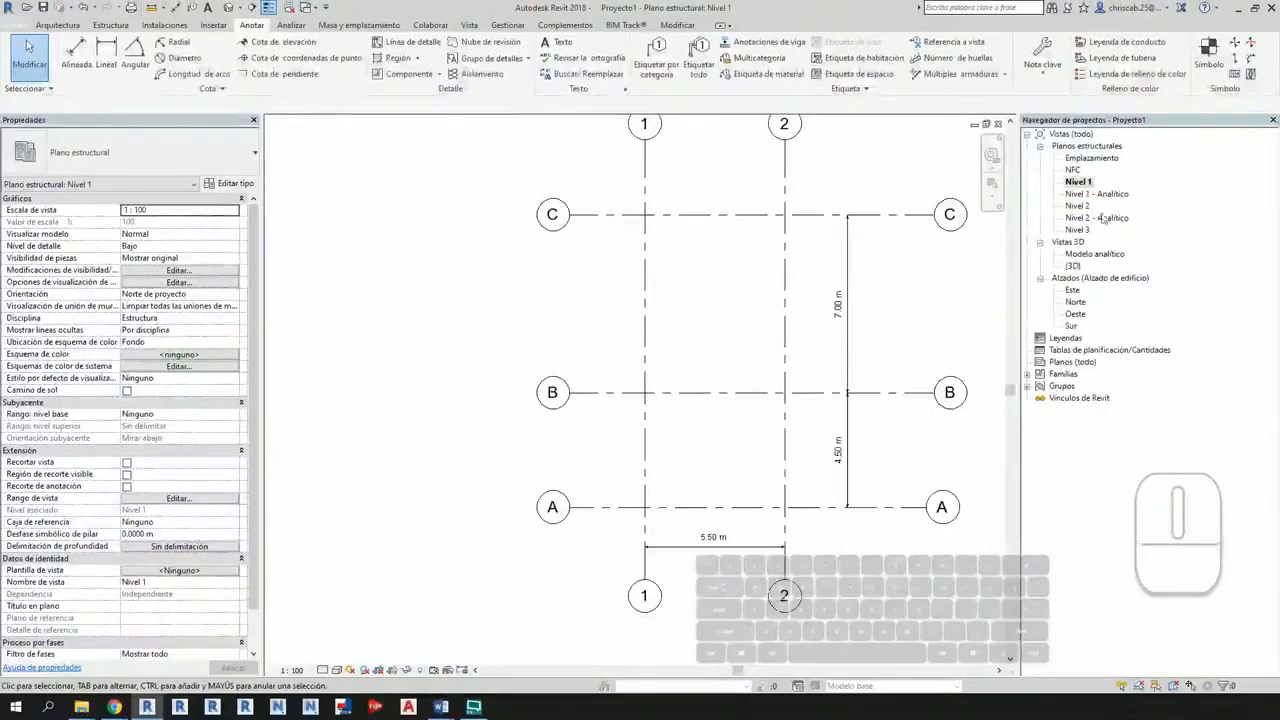
double_click(986, 224)
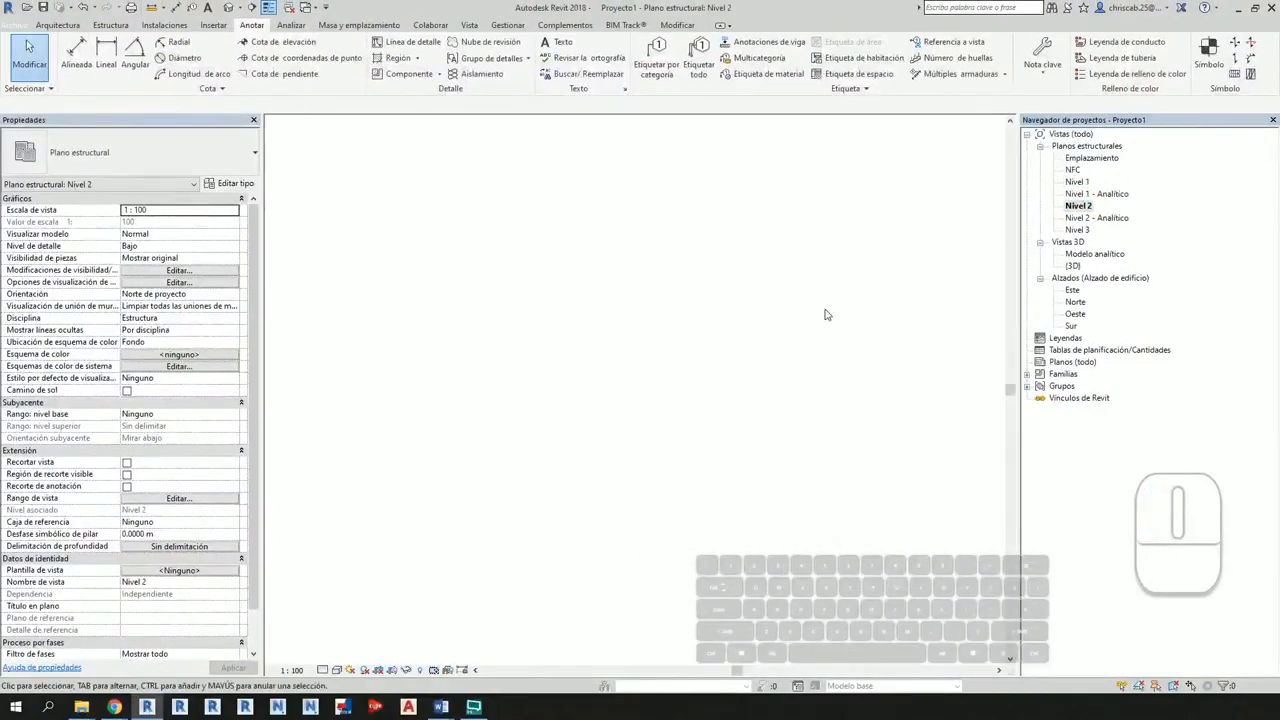
middle_click_drag(810, 417, 759, 473)
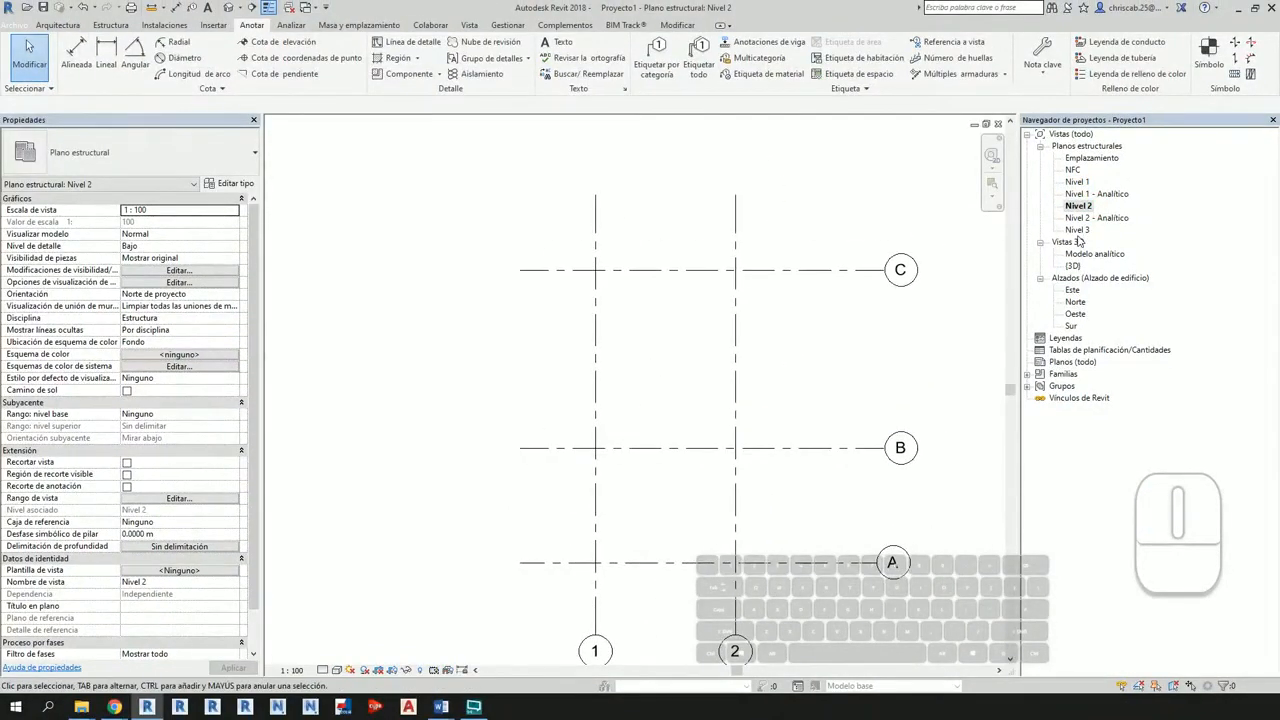
double_click(1078, 230)
double_click(1073, 170)
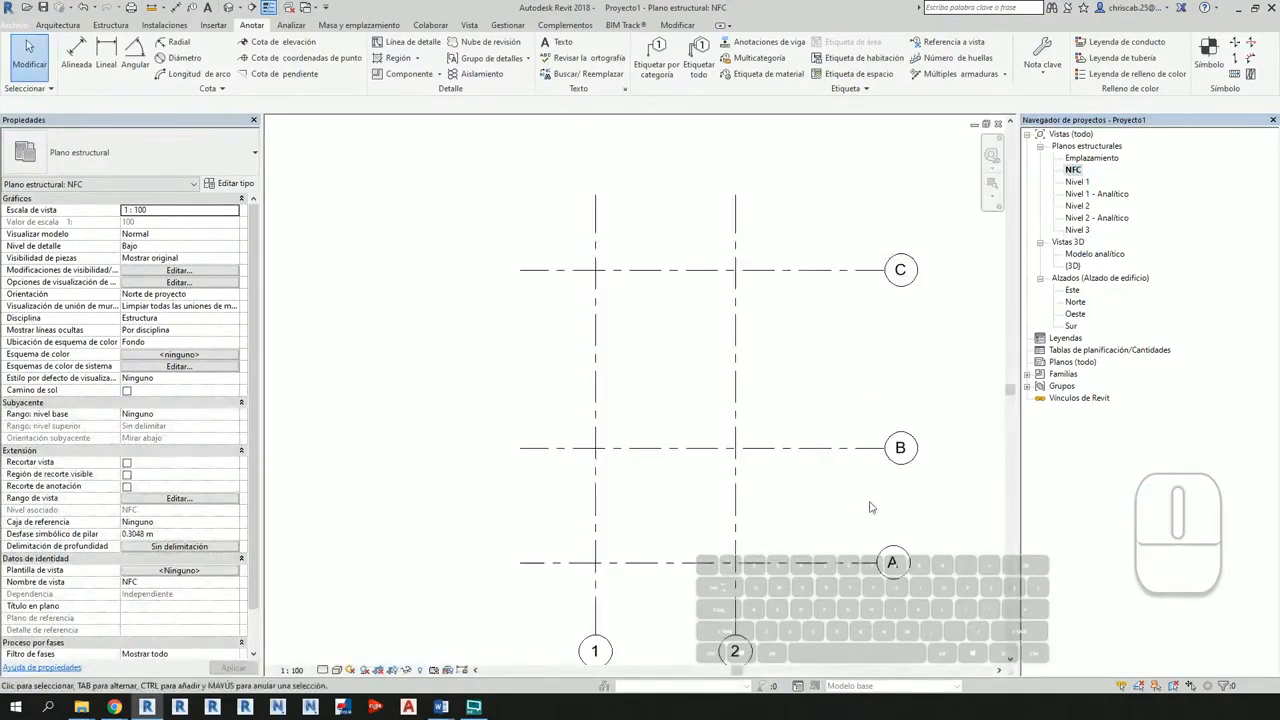
middle_click_drag(781, 467, 814, 472)
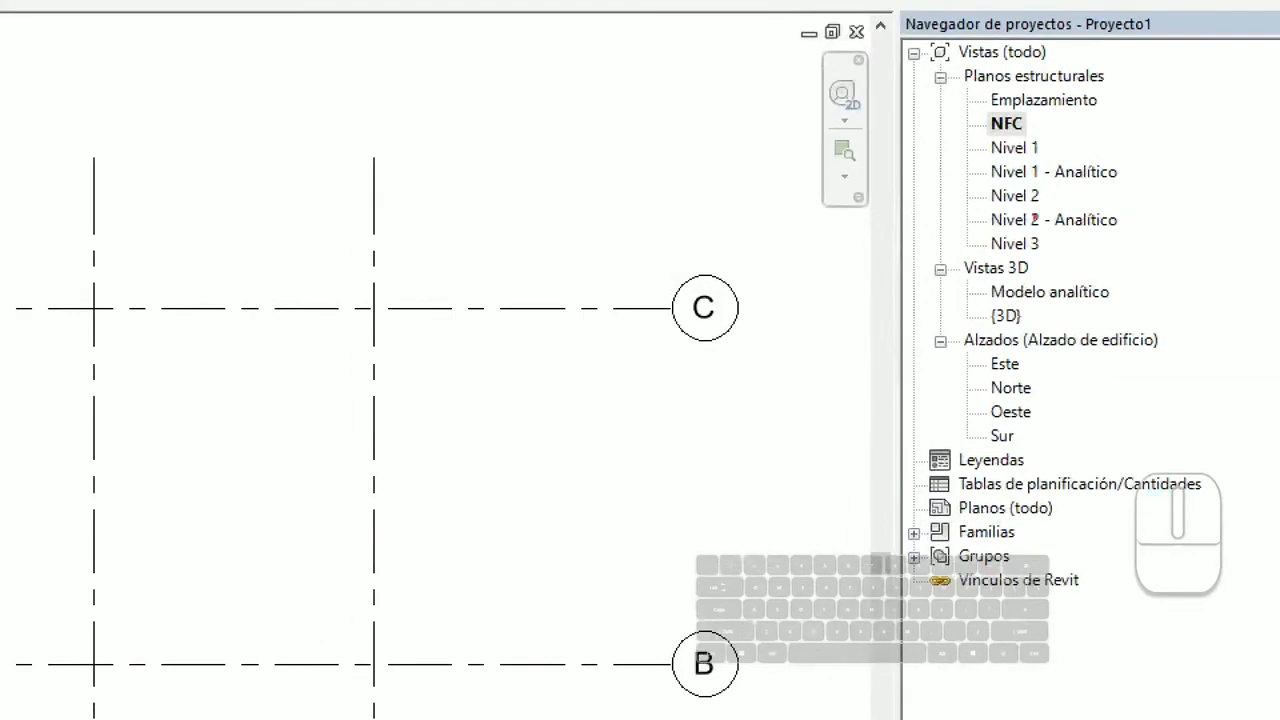
mouse_move(978, 200)
left_mouse_down()
mouse_move(1136, 234)
mouse_move(1207, 164)
left_mouse_up()
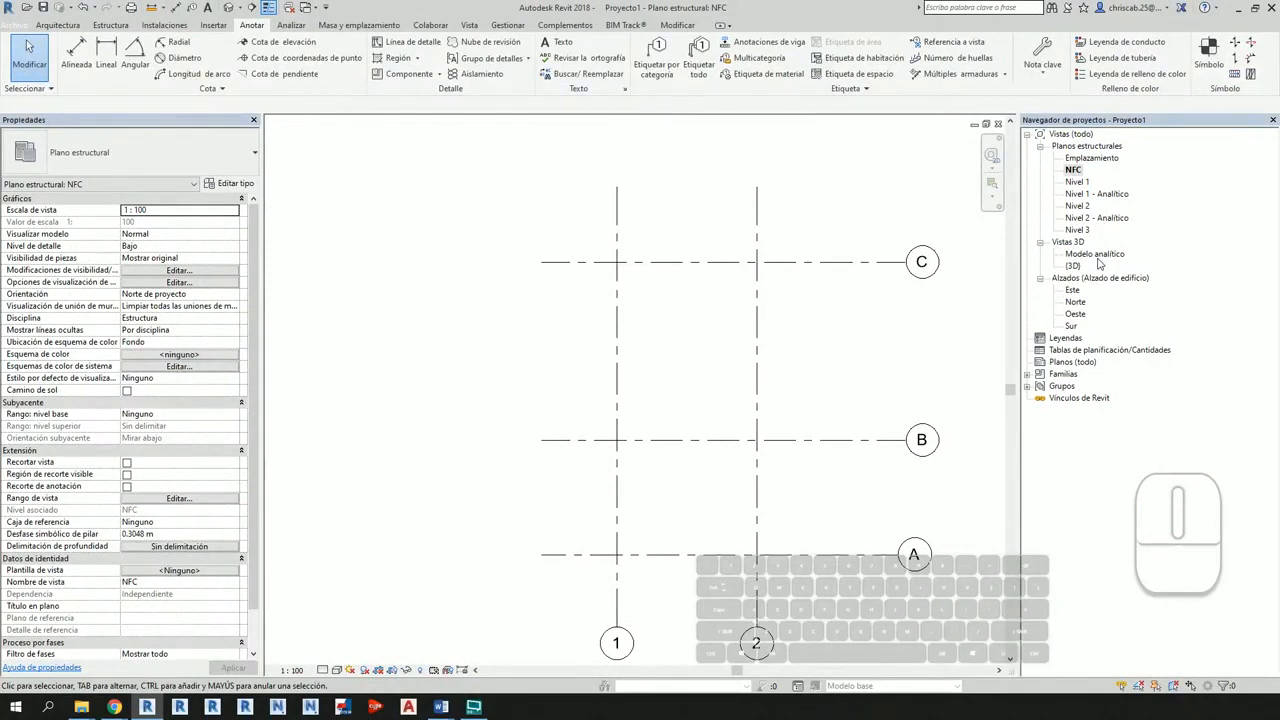
Step: Open the Nivel 2 structural plan and bring its grids into view
double_click(1078, 206)
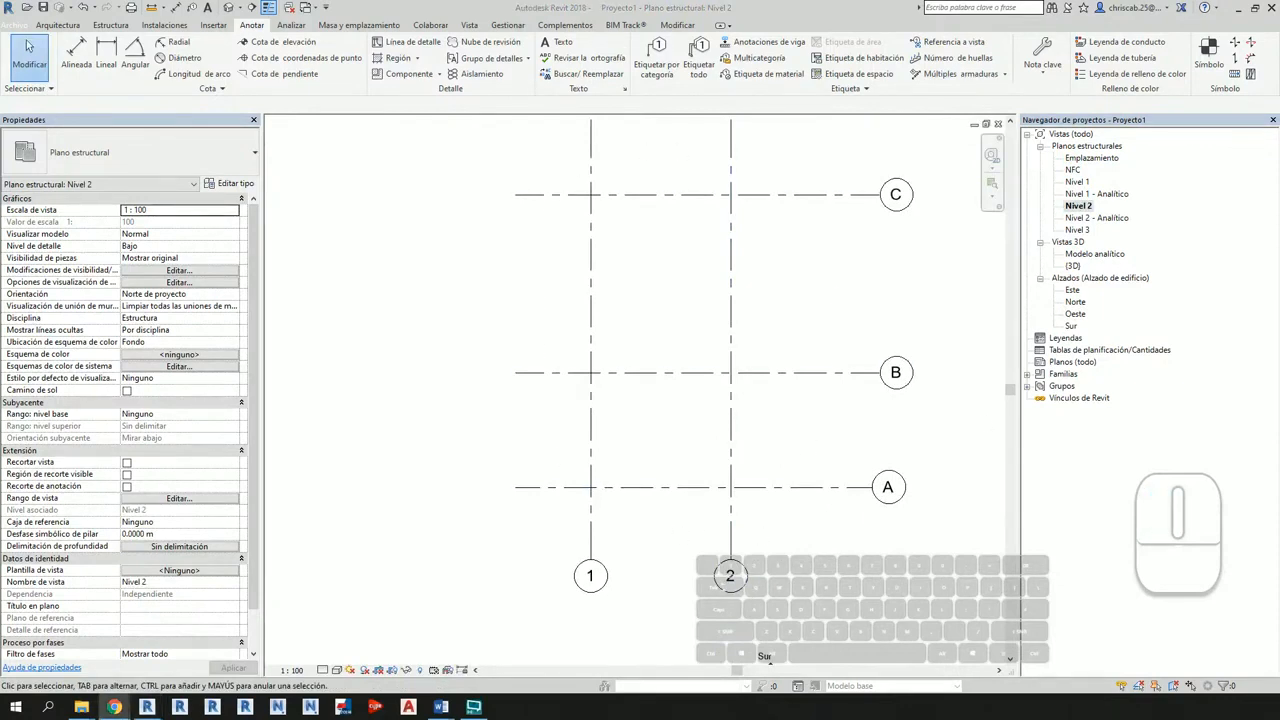
middle_click_drag(809, 435, 768, 520)
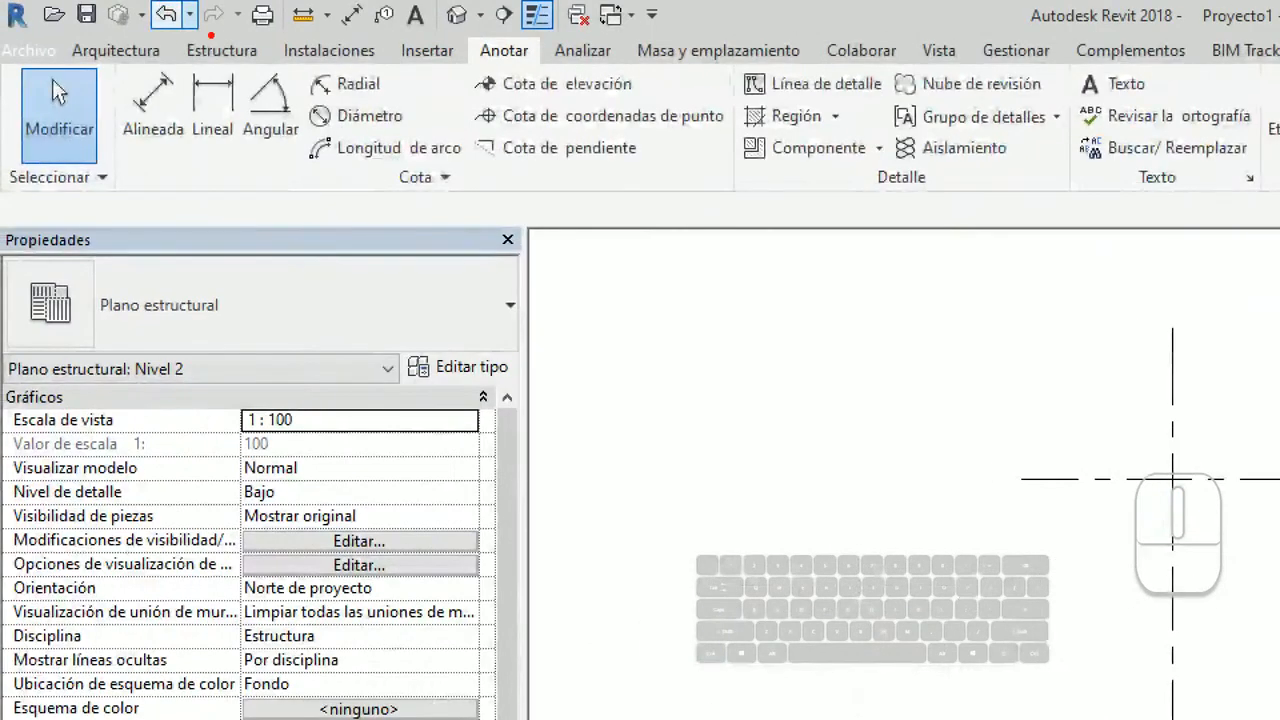
mouse_move(172, 36)
left_mouse_down()
mouse_move(274, 70)
mouse_move(310, 190)
left_mouse_up()
mouse_move(240, 127)
left_mouse_down()
mouse_move(262, 86)
mouse_move(290, 106)
left_mouse_up()
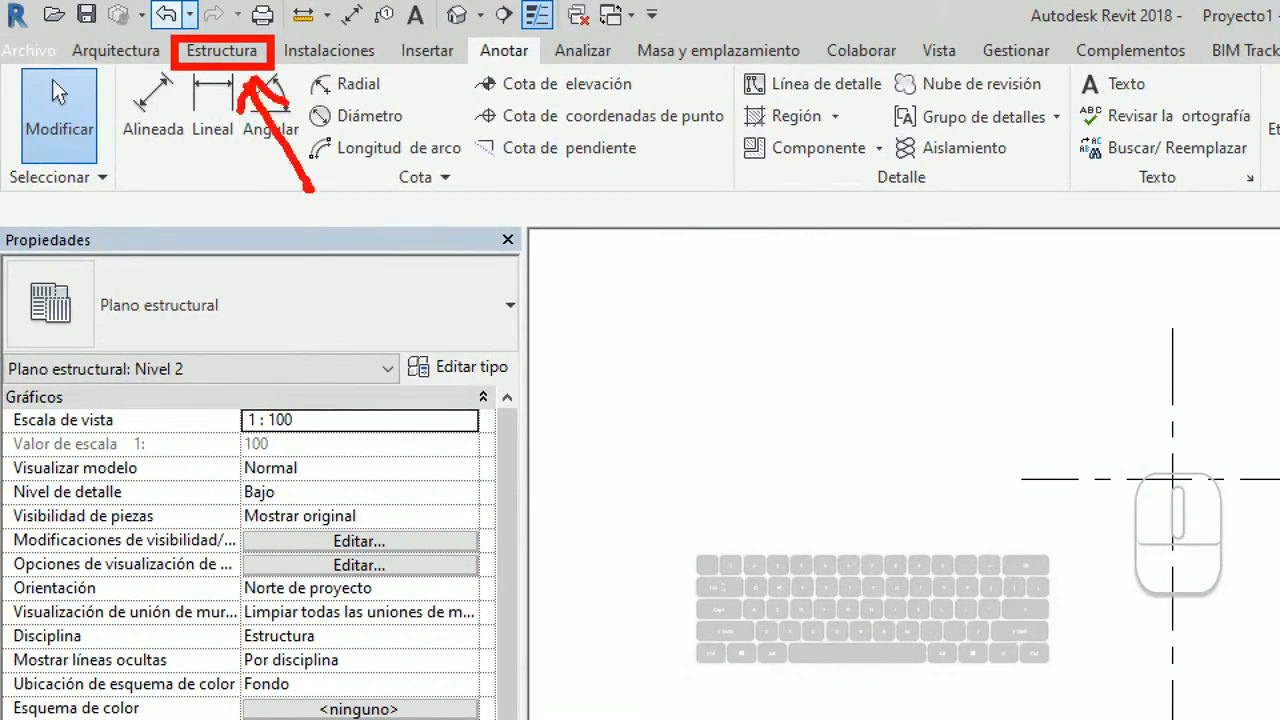
Step: Examine the available structural tools for framing, connections, foundations and reinforcement, including the structural column tool
left_click(221, 50)
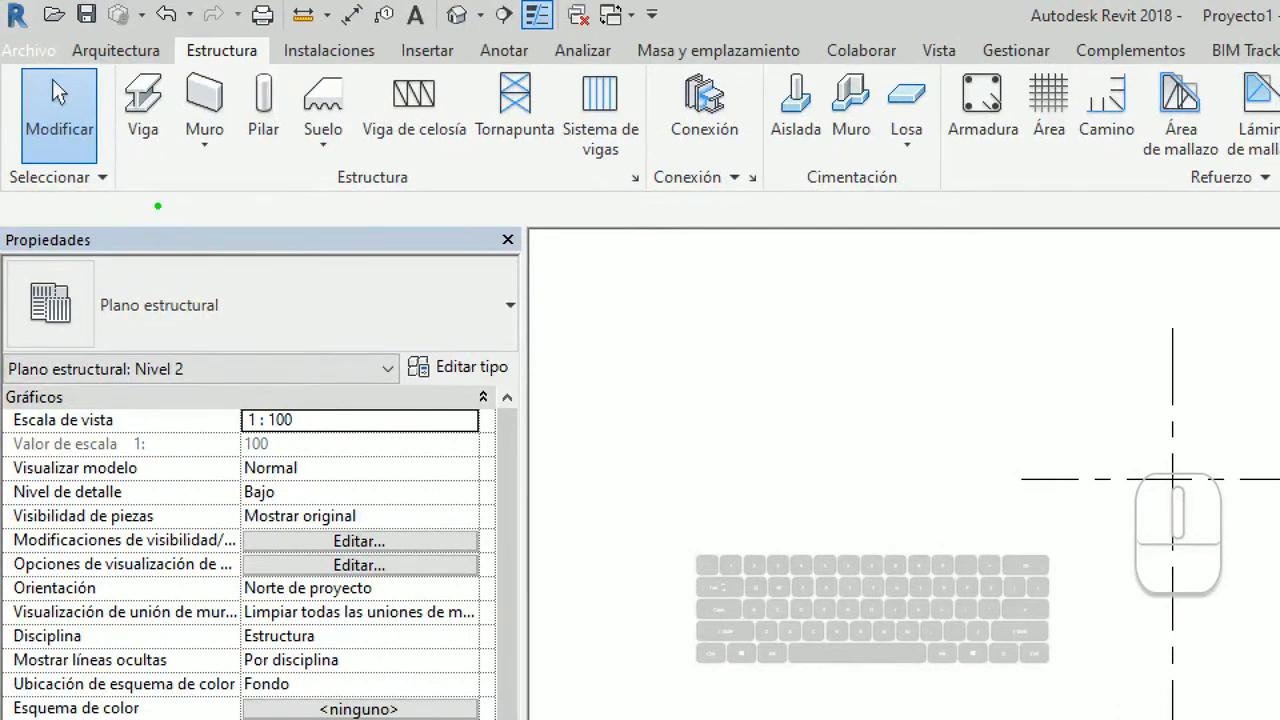
mouse_move(123, 192)
left_mouse_down()
mouse_move(176, 256)
mouse_move(390, 298)
mouse_move(612, 207)
mouse_move(710, 320)
mouse_move(760, 222)
mouse_move(836, 274)
mouse_move(890, 258)
mouse_move(918, 212)
mouse_move(1188, 252)
mouse_move(1236, 205)
left_mouse_up()
key("o")
key("b")
key("r")
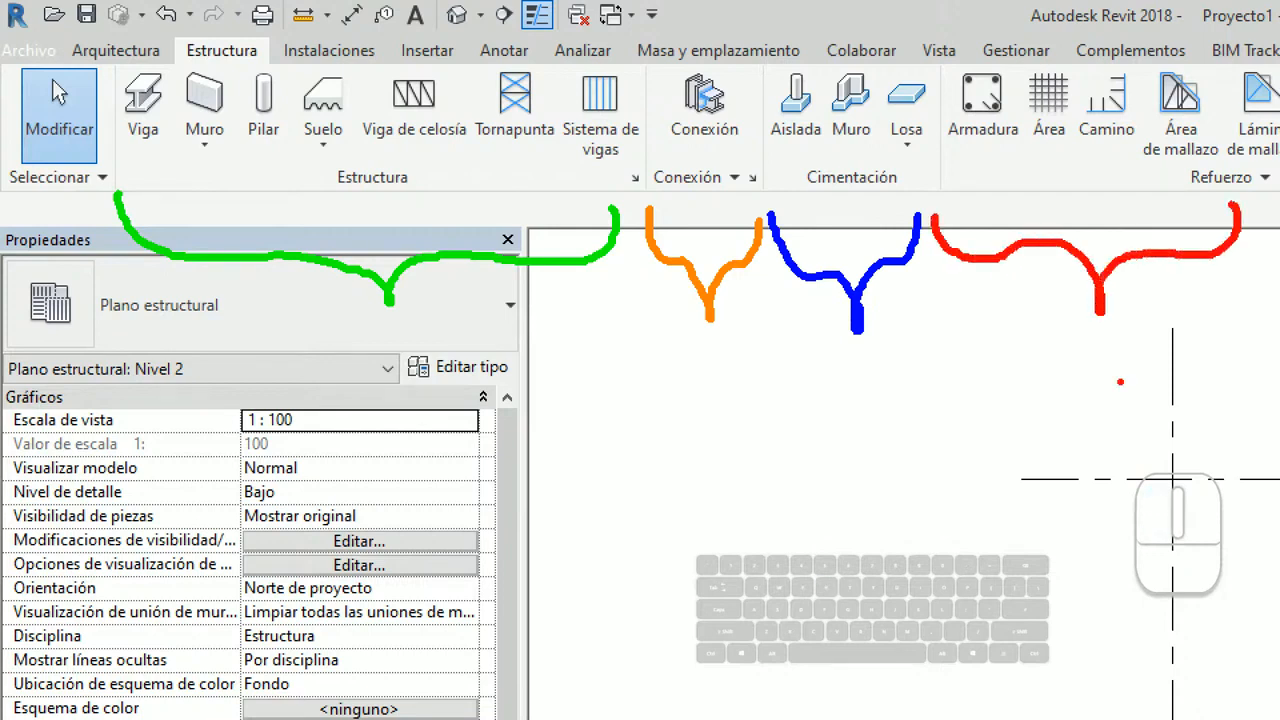
key("ctrl")
mouse_move(228, 60)
left_mouse_down("ctrl")
mouse_move(303, 165)
mouse_move(385, 477)
left_mouse_up("ctrl")
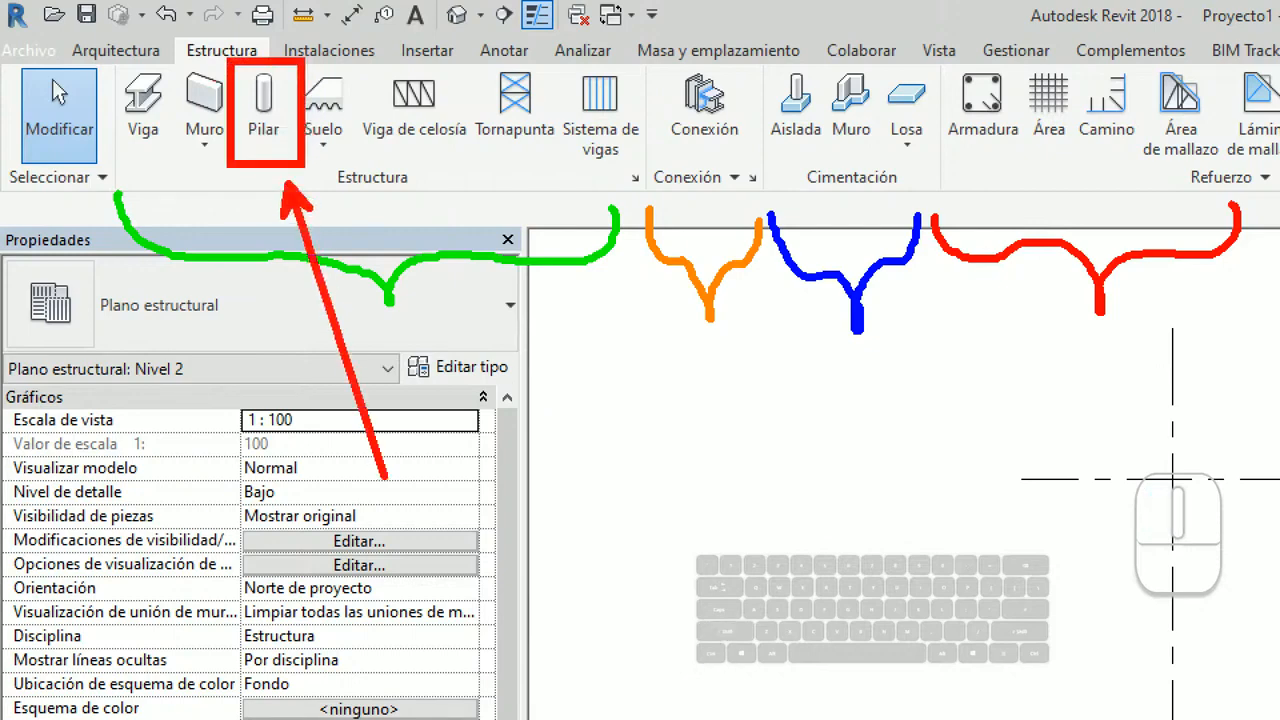
key("Escape")
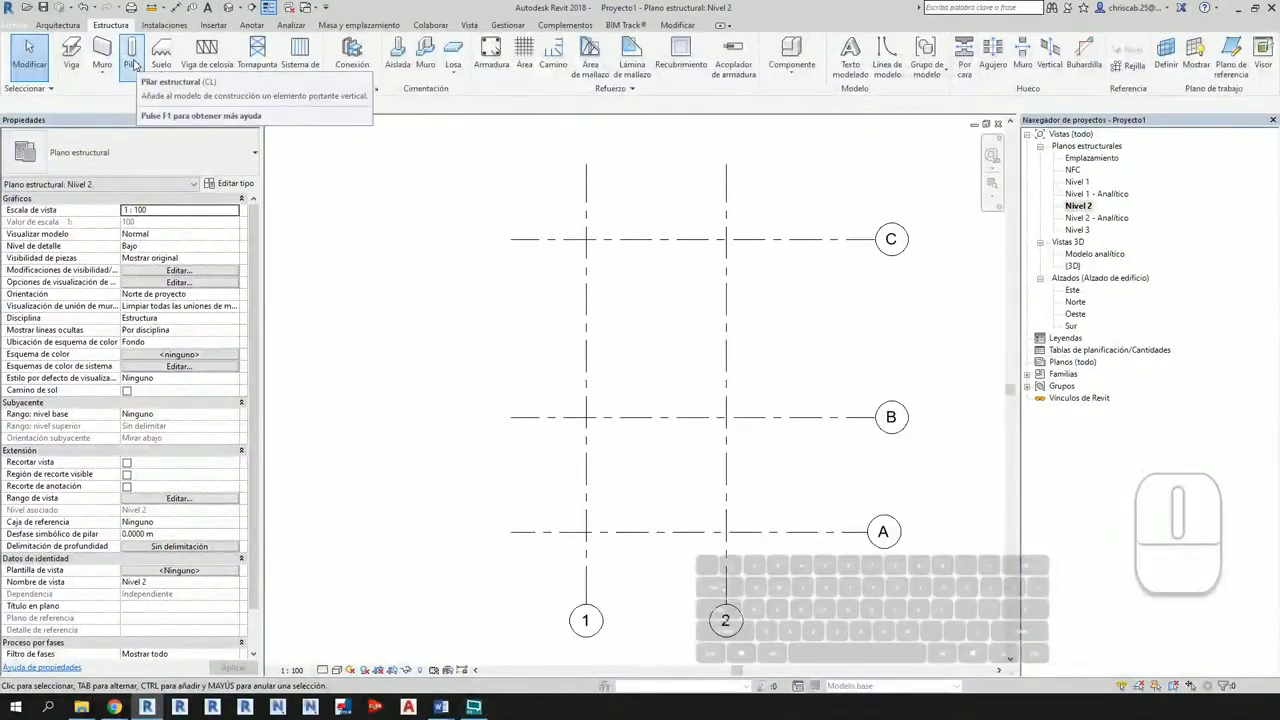
key("ctrl+1")
left_click(300, 118)
mouse_move(288, 118)
left_mouse_down("ctrl")
mouse_move(324, 158)
mouse_move(350, 152)
left_mouse_up("ctrl")
key("Escape")
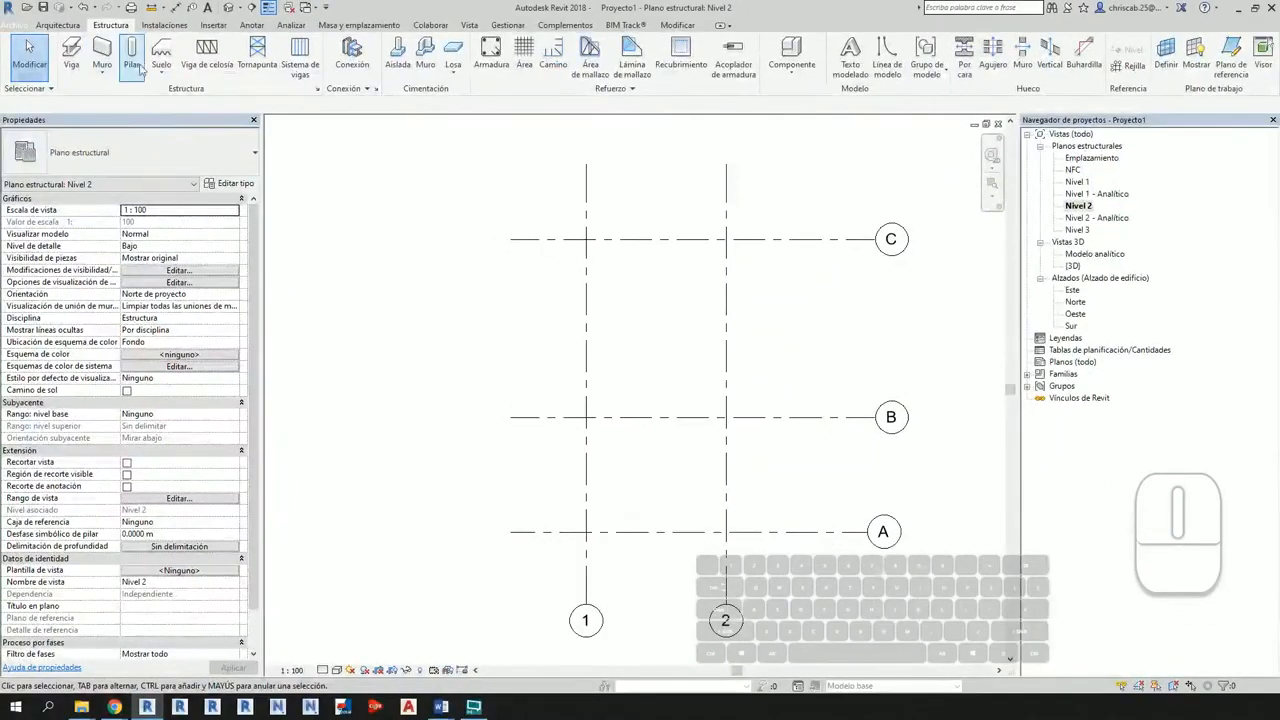
Step: Start the structural column tool and examine its instance properties and the type selector with the current column family
left_click(138, 62)
key("ctrl+1")
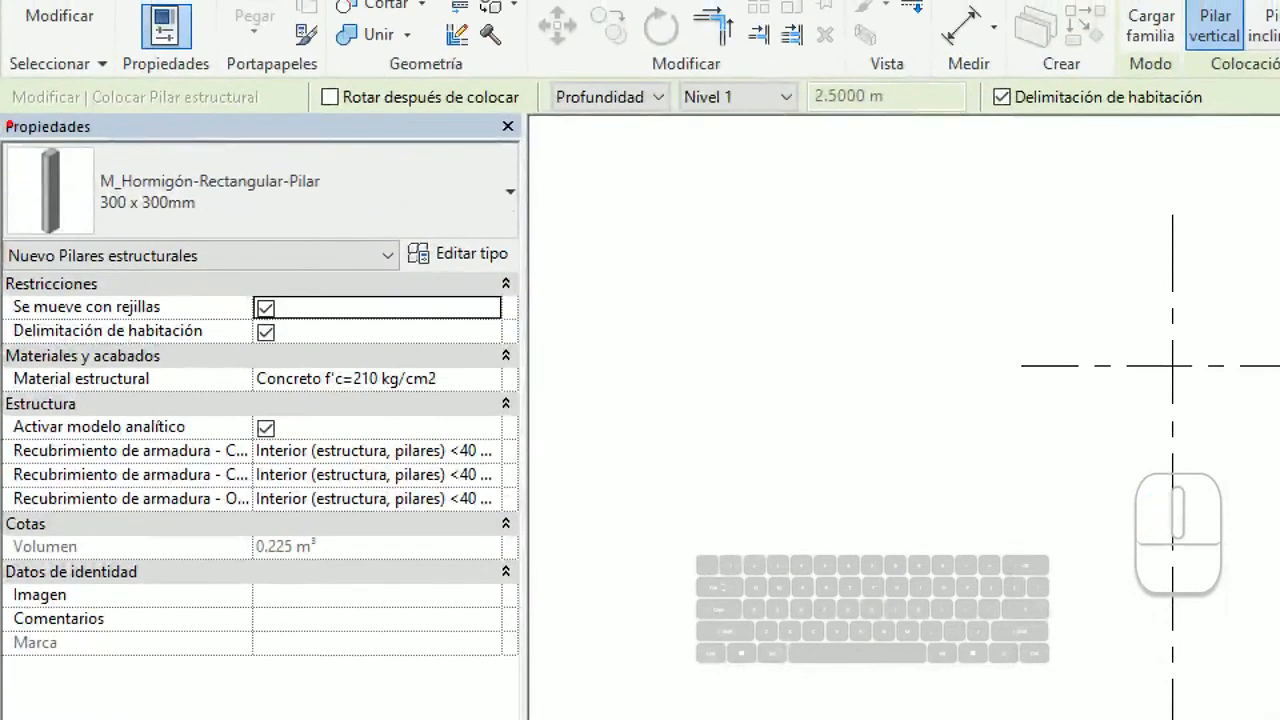
mouse_move(3, 116)
left_mouse_down("ctrl")
mouse_move(163, 343)
mouse_move(534, 716)
left_mouse_up("ctrl")
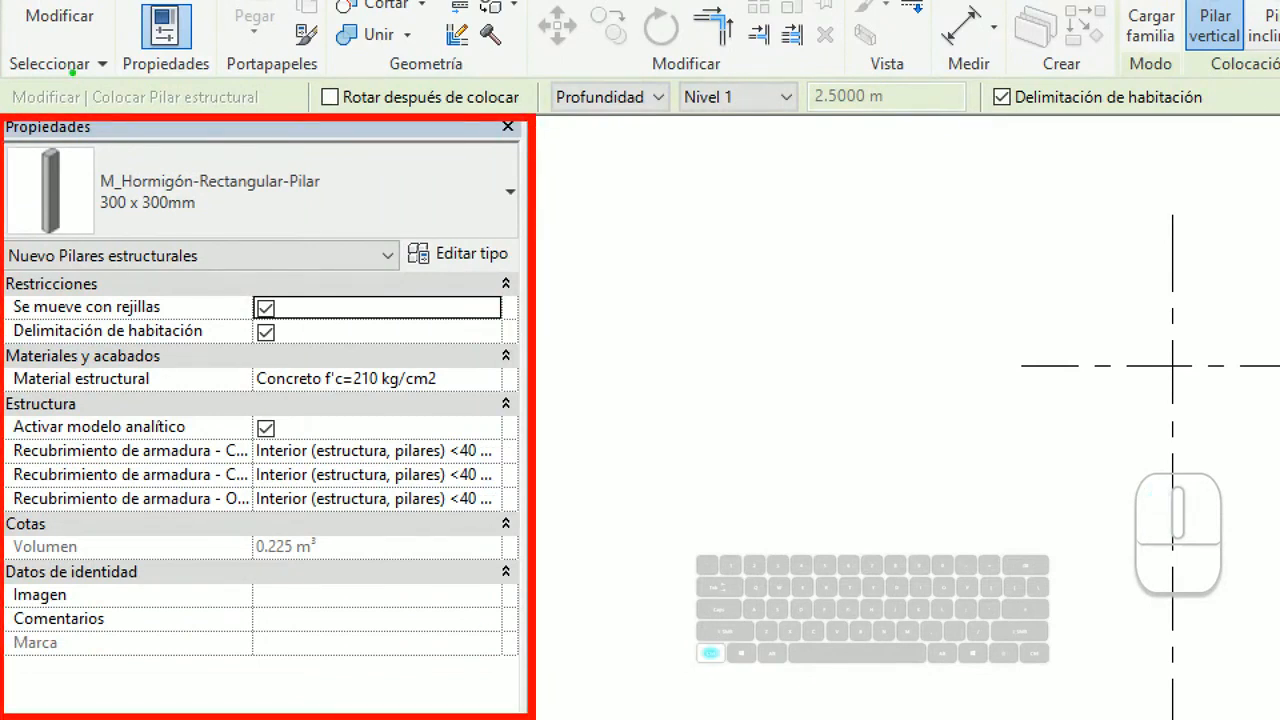
left_click_drag(70, 78, 281, 119, "ctrl")
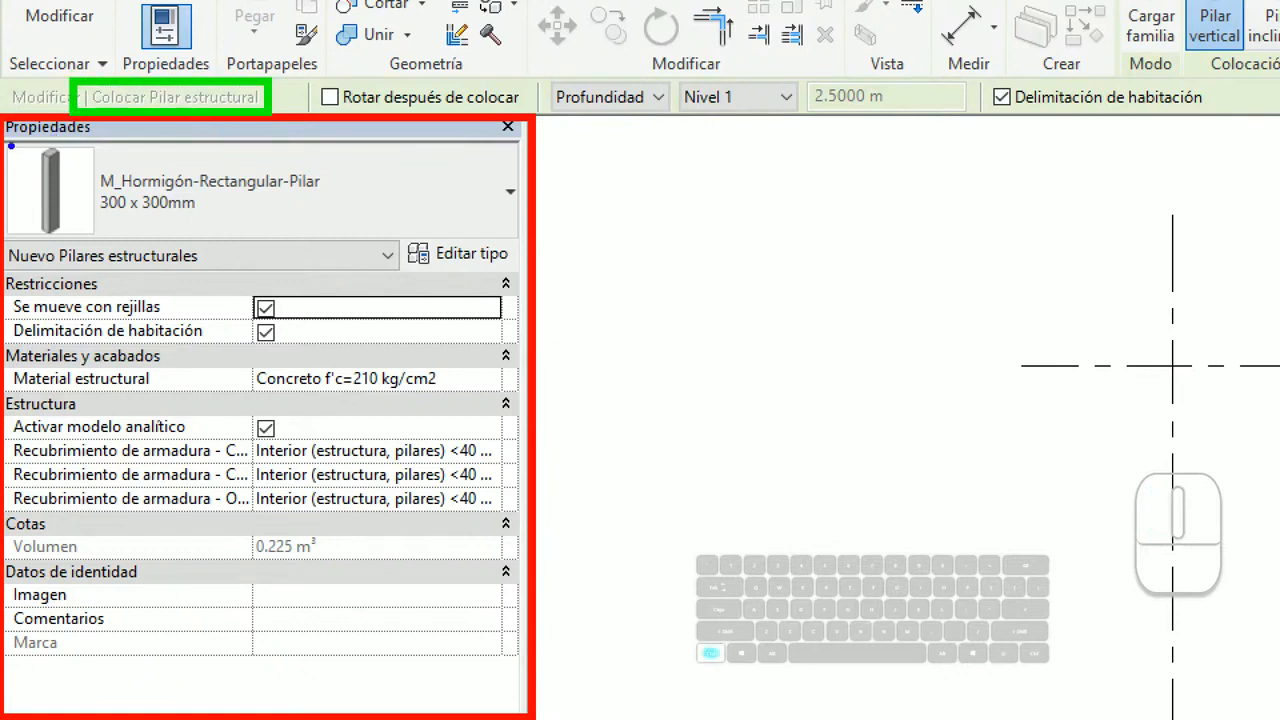
mouse_move(4, 140)
left_mouse_down("ctrl")
mouse_move(68, 178)
mouse_move(516, 240)
left_mouse_up("ctrl")
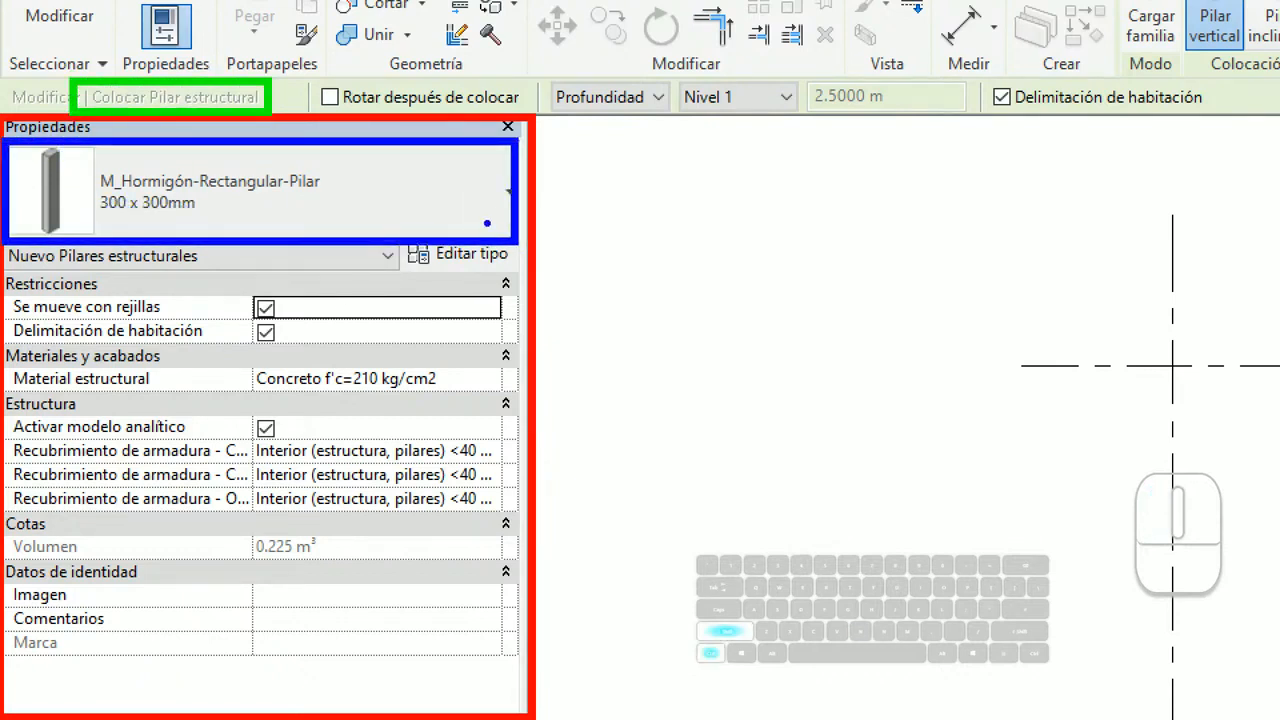
left_click_drag(630, 322, 488, 225, "ctrl+shift")
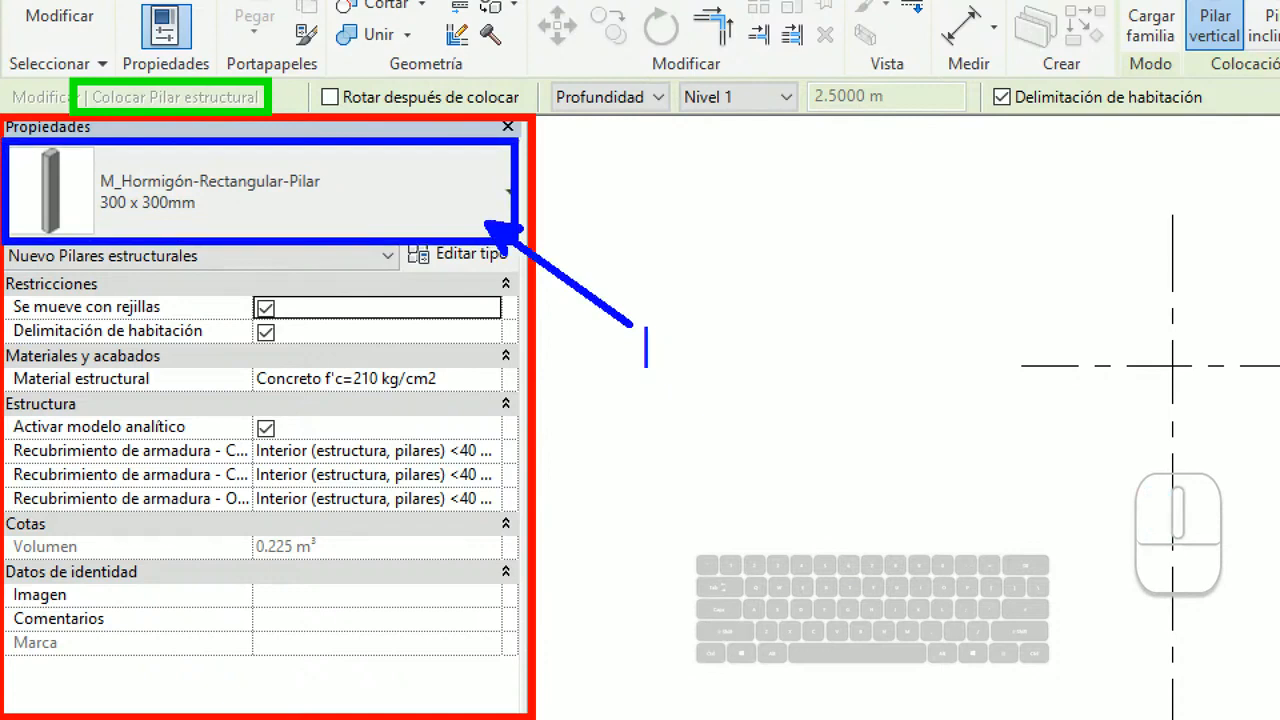
left_click(646, 345)
type("Select")
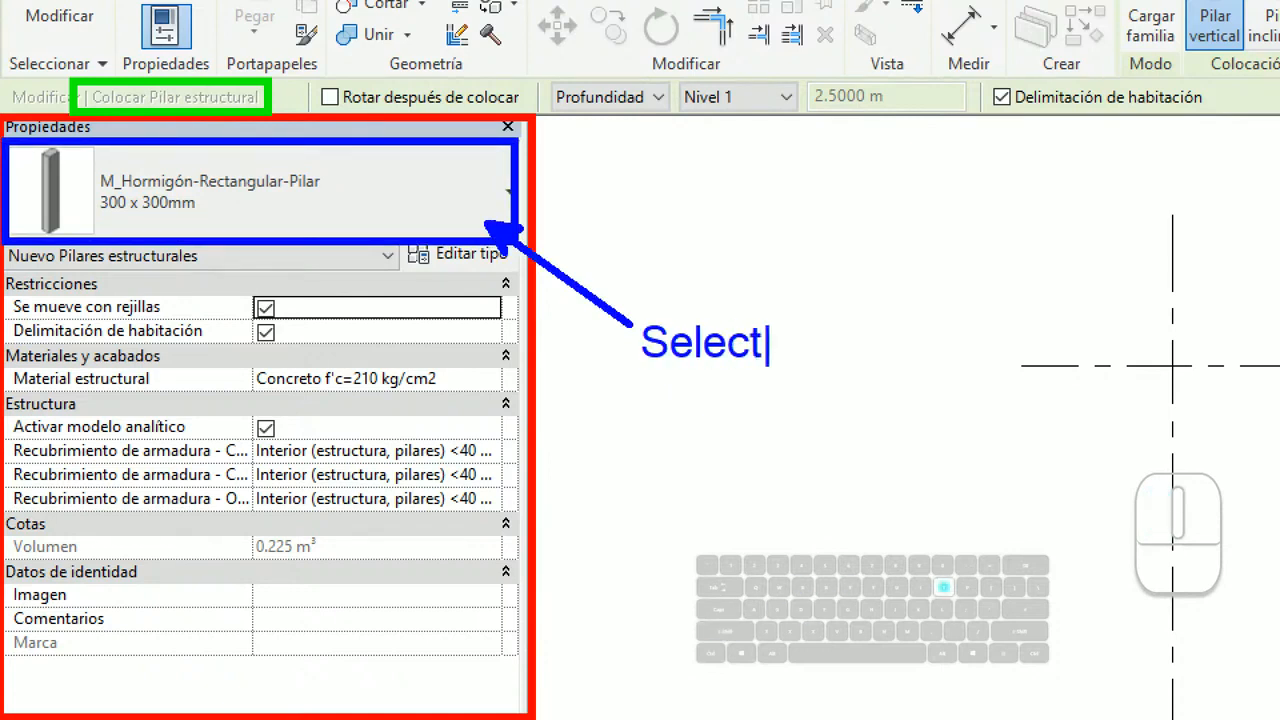
type("or de Tipo")
left_click(956, 316)
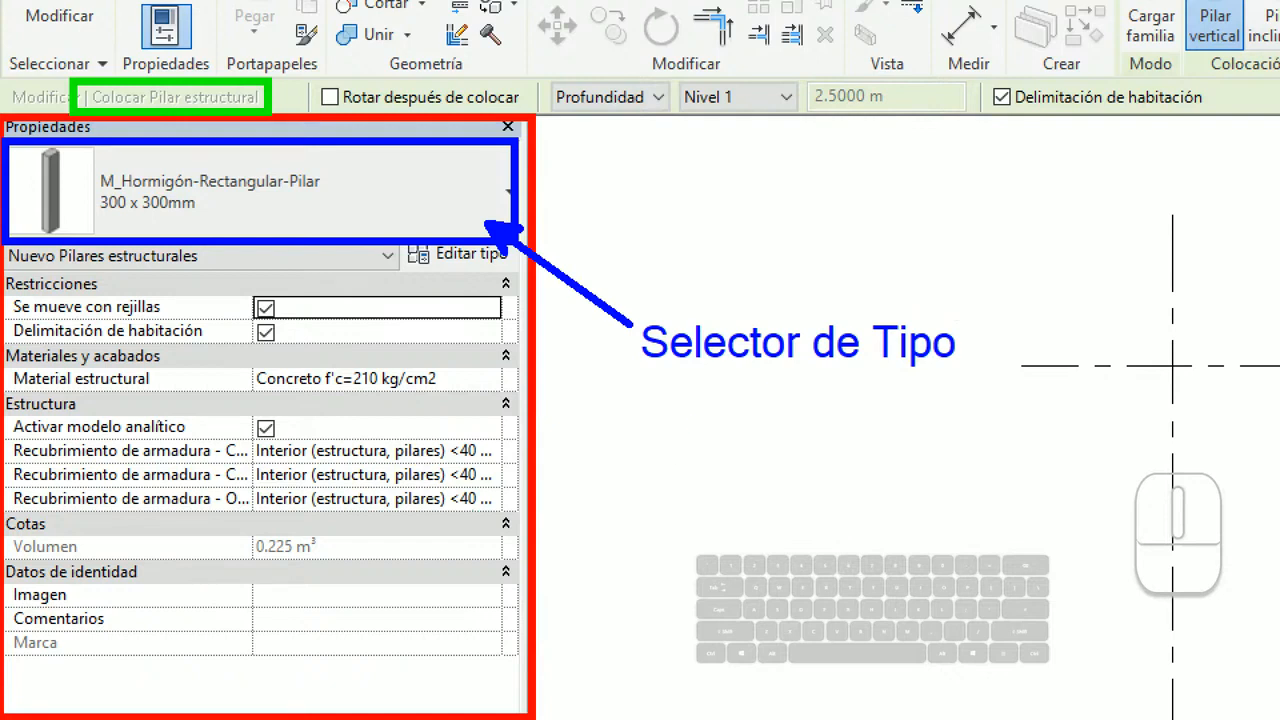
left_click_drag(452, 575, 445, 210, "ctrl+shift")
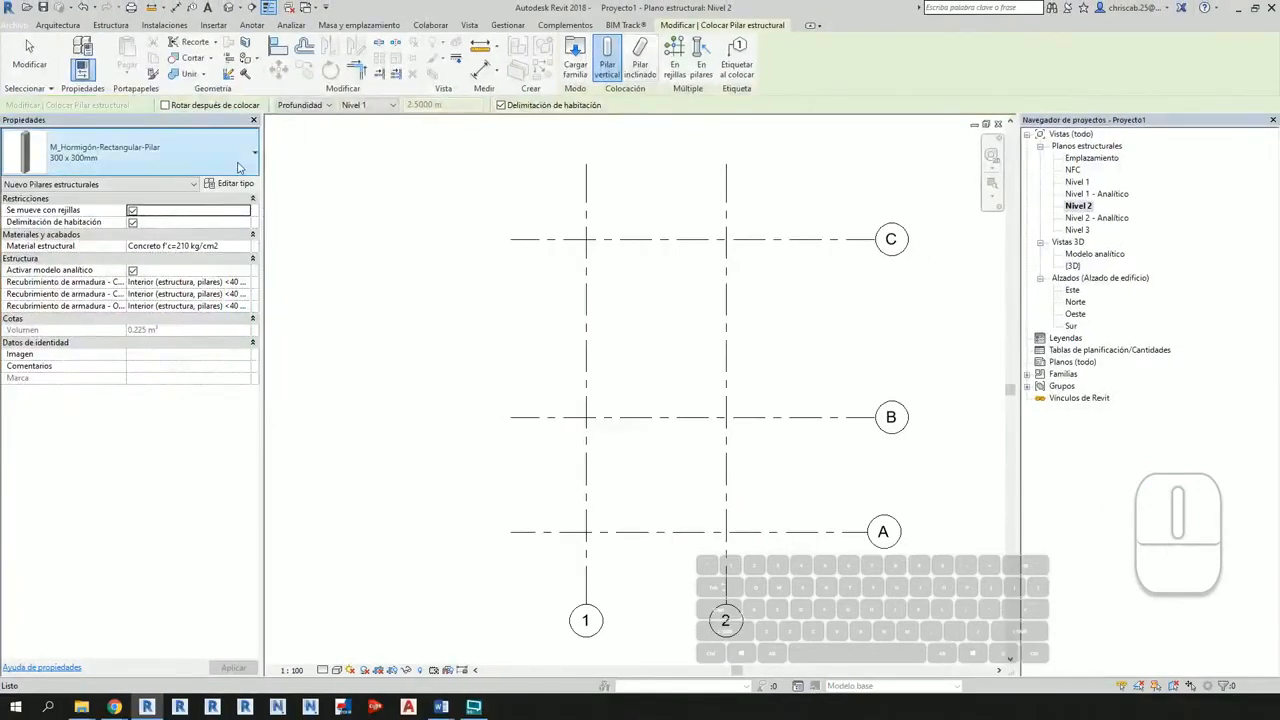
Step: Review the available concrete and steel column types, and choose M_Hormigón-Rectangular-Pilar 300 x 300mm for the new column
left_click(448, 206)
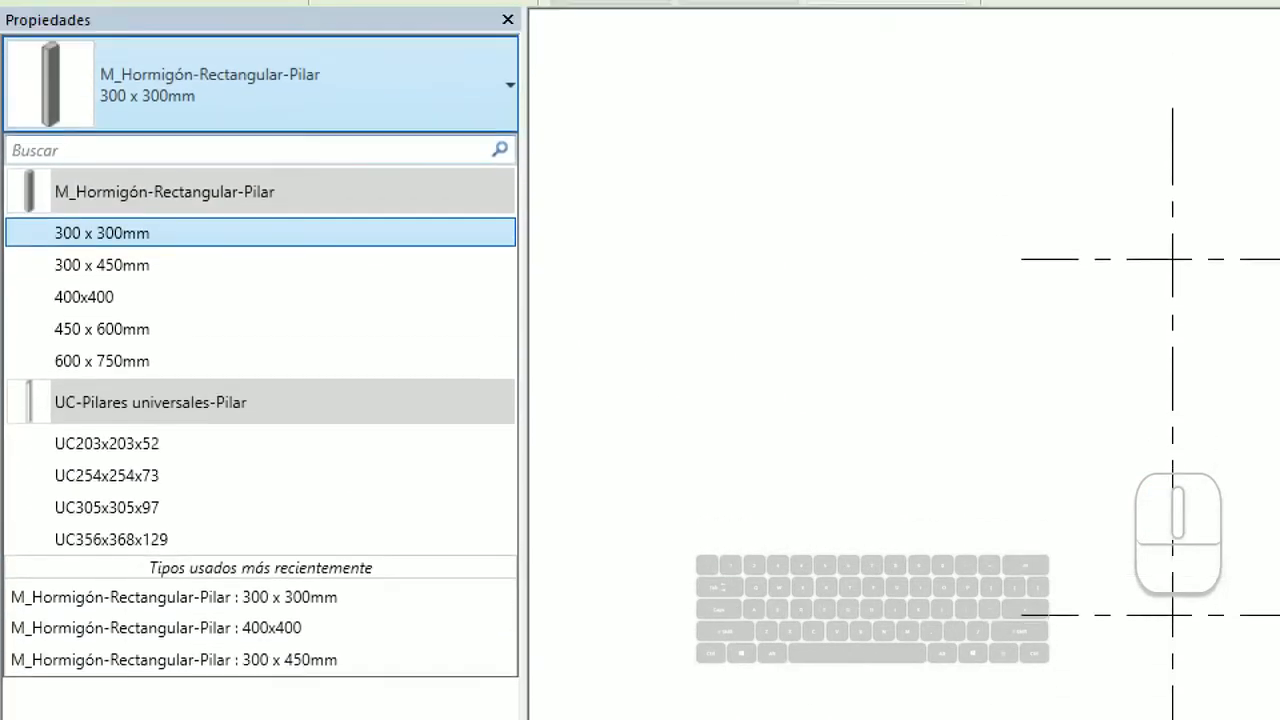
left_click(19, 221)
key("r")
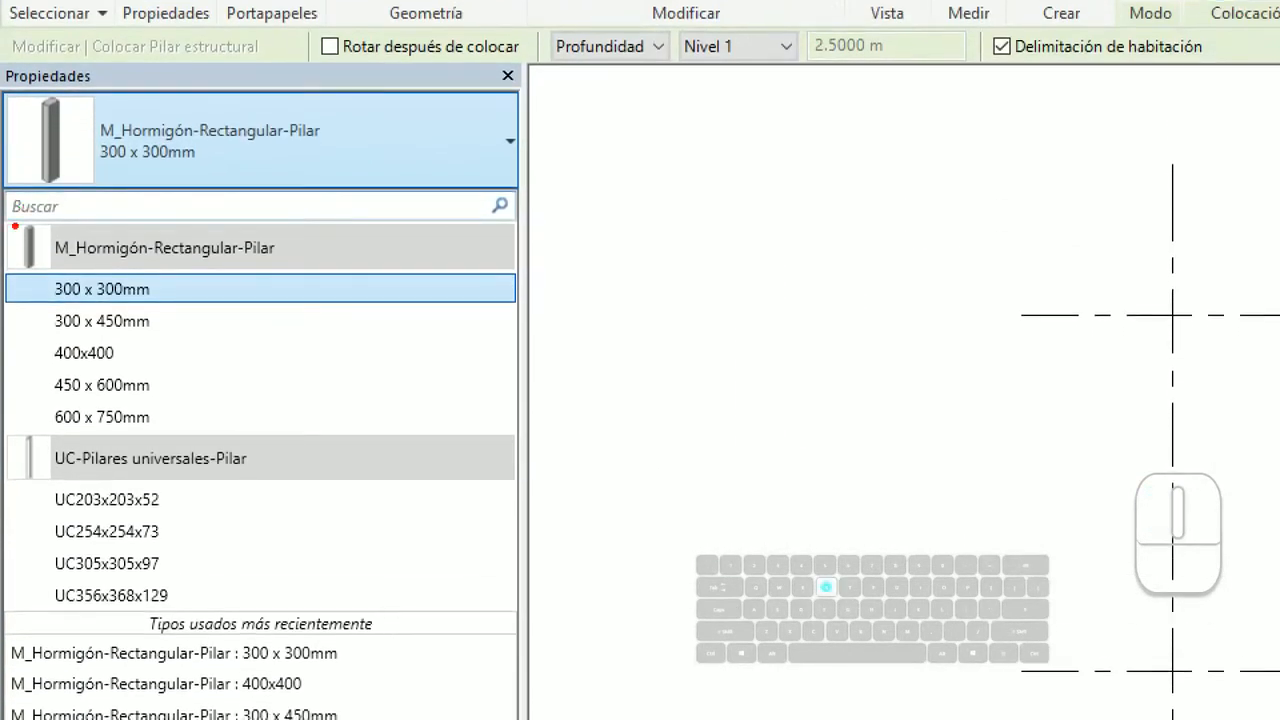
mouse_move(10, 221)
left_mouse_down("ctrl")
mouse_move(16, 240)
mouse_move(351, 441)
left_mouse_up("ctrl")
key("g")
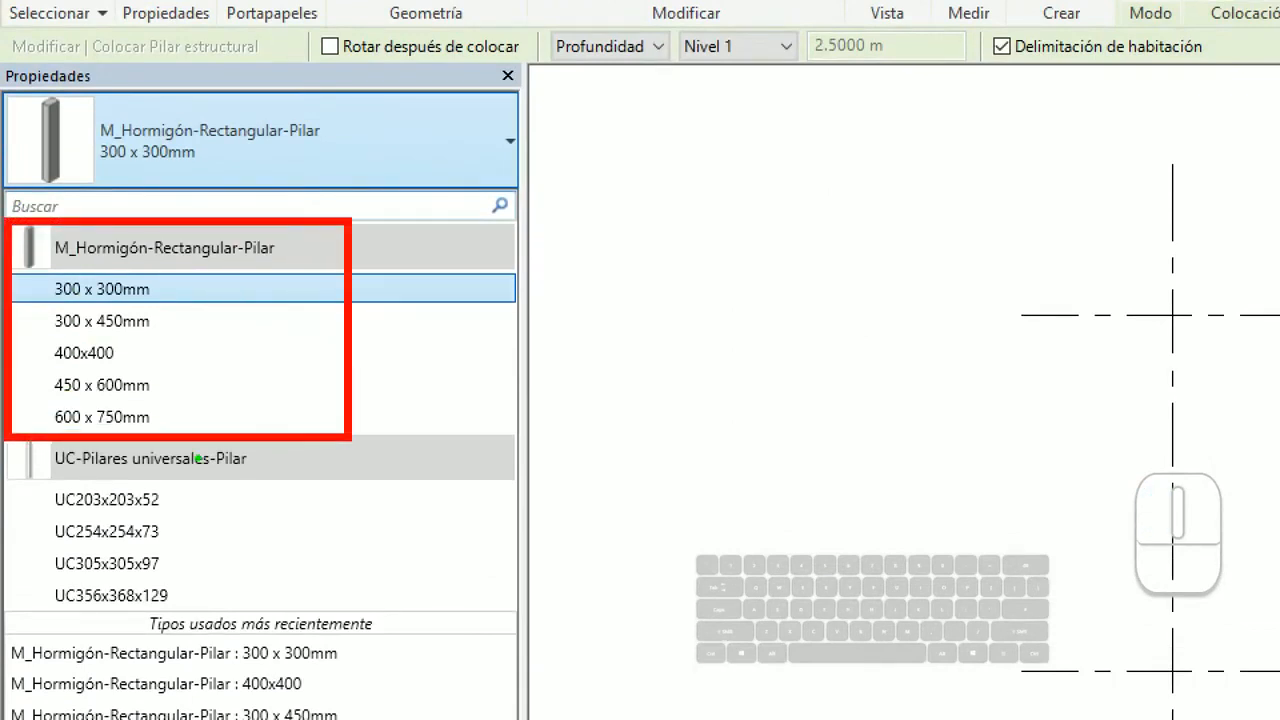
left_click_drag(8, 442, 354, 608)
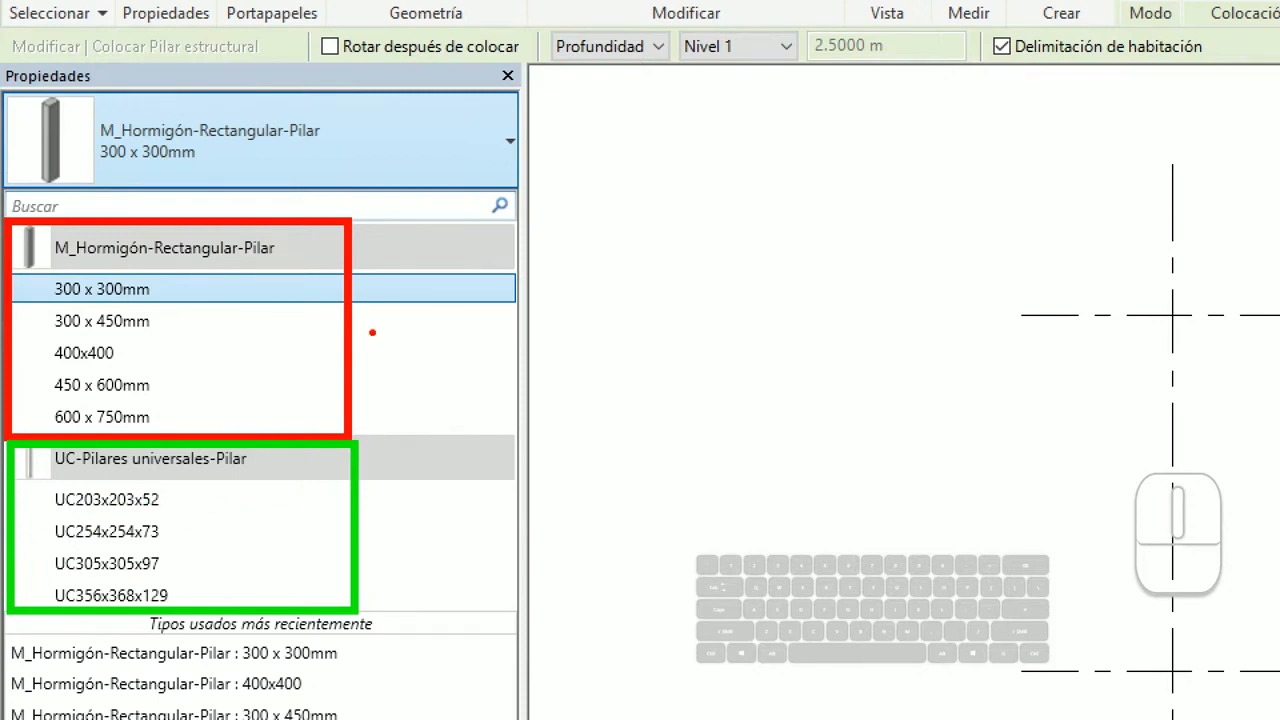
left_click_drag(373, 336, 422, 300)
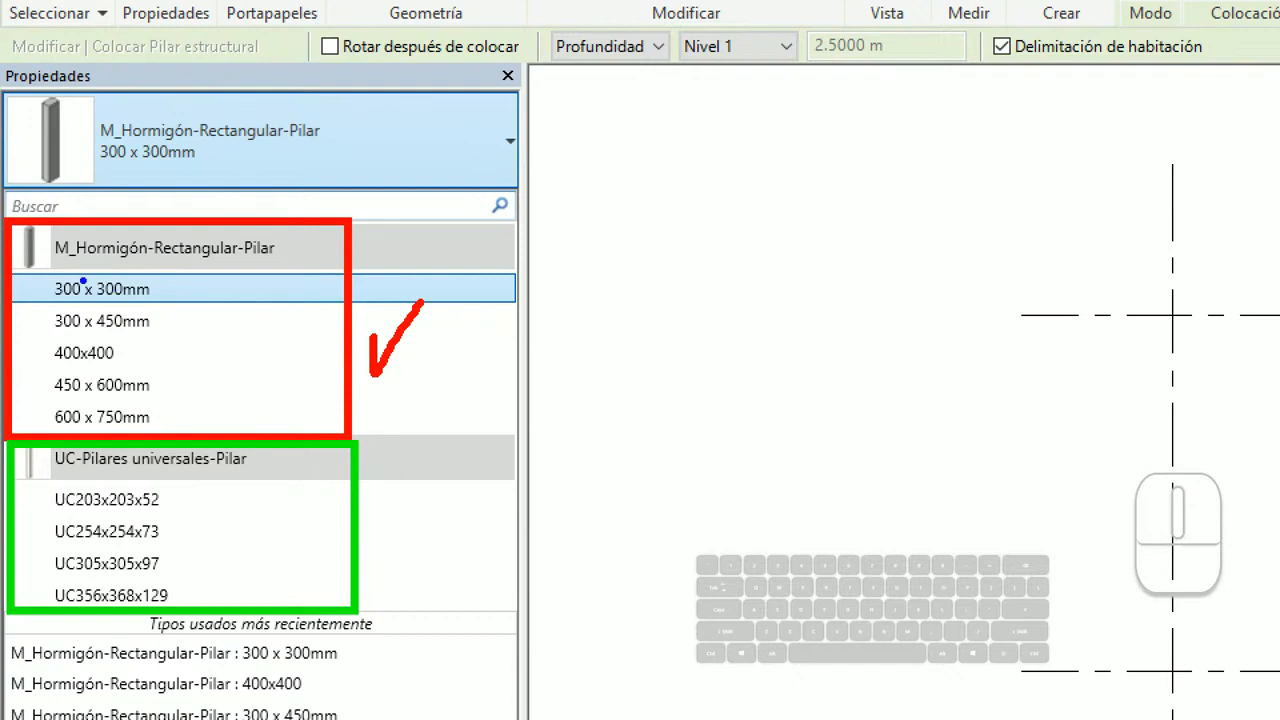
left_click_drag(35, 274, 178, 306)
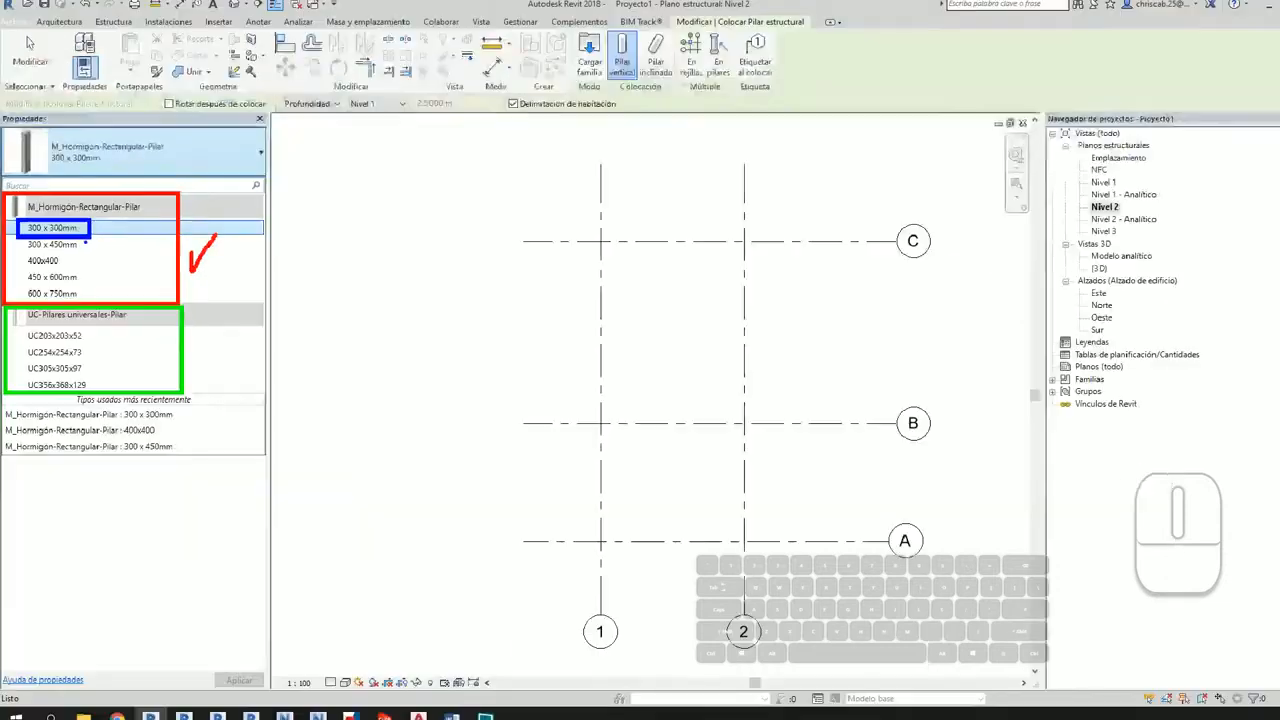
left_click(101, 289)
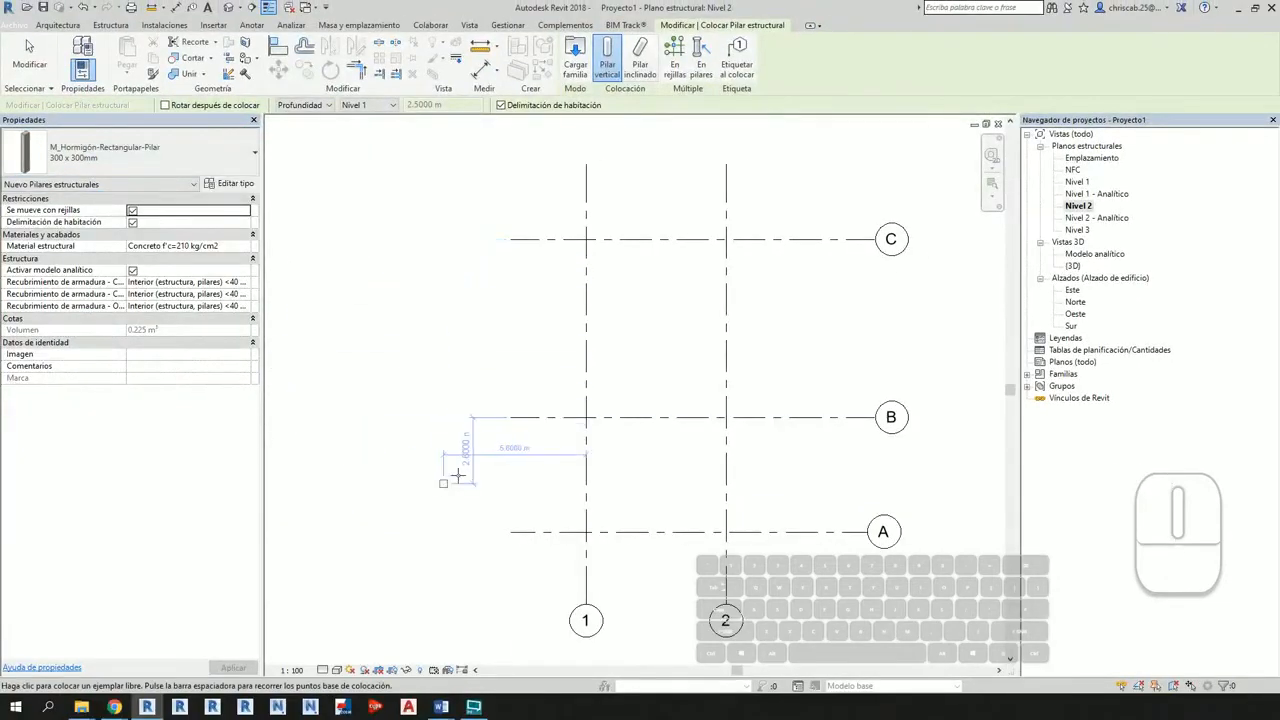
Step: Place one vertical 300 x 300mm concrete column at the intersection of grids 1 and A, and finish the command
scroll(586, 531, "up", 5)
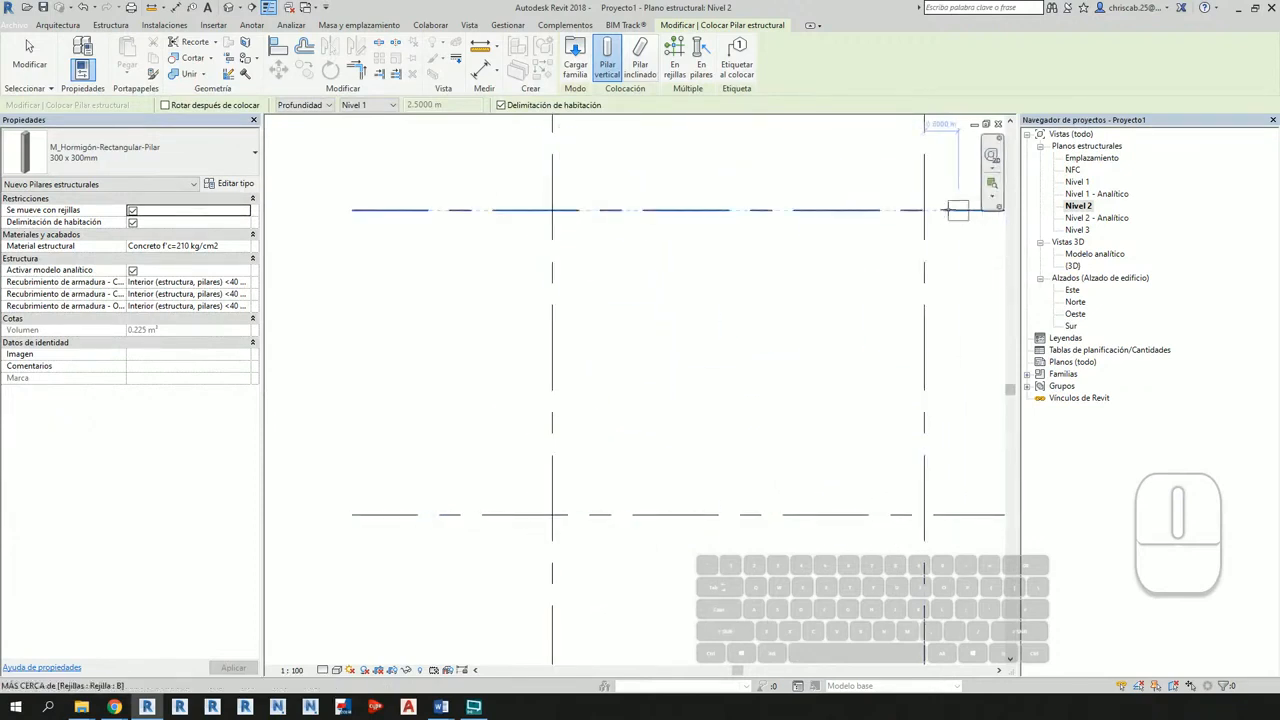
scroll(836, 282, "down", 4)
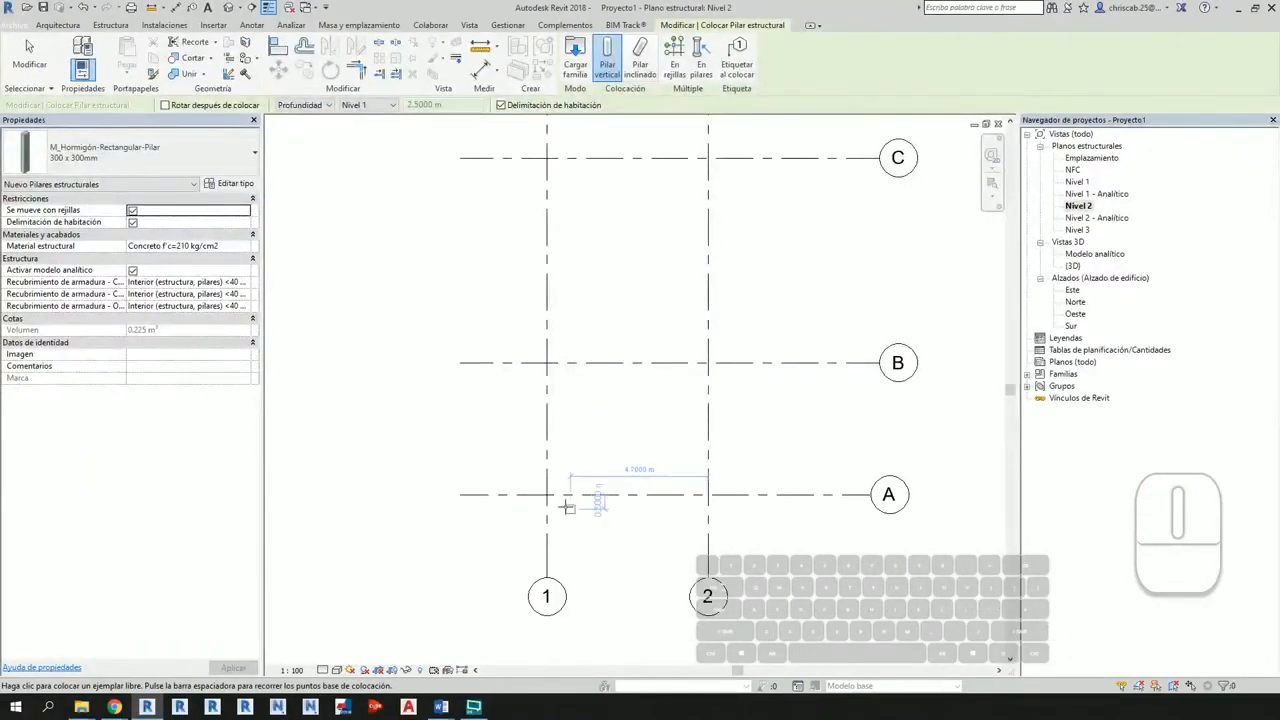
scroll(556, 508, "up", 2)
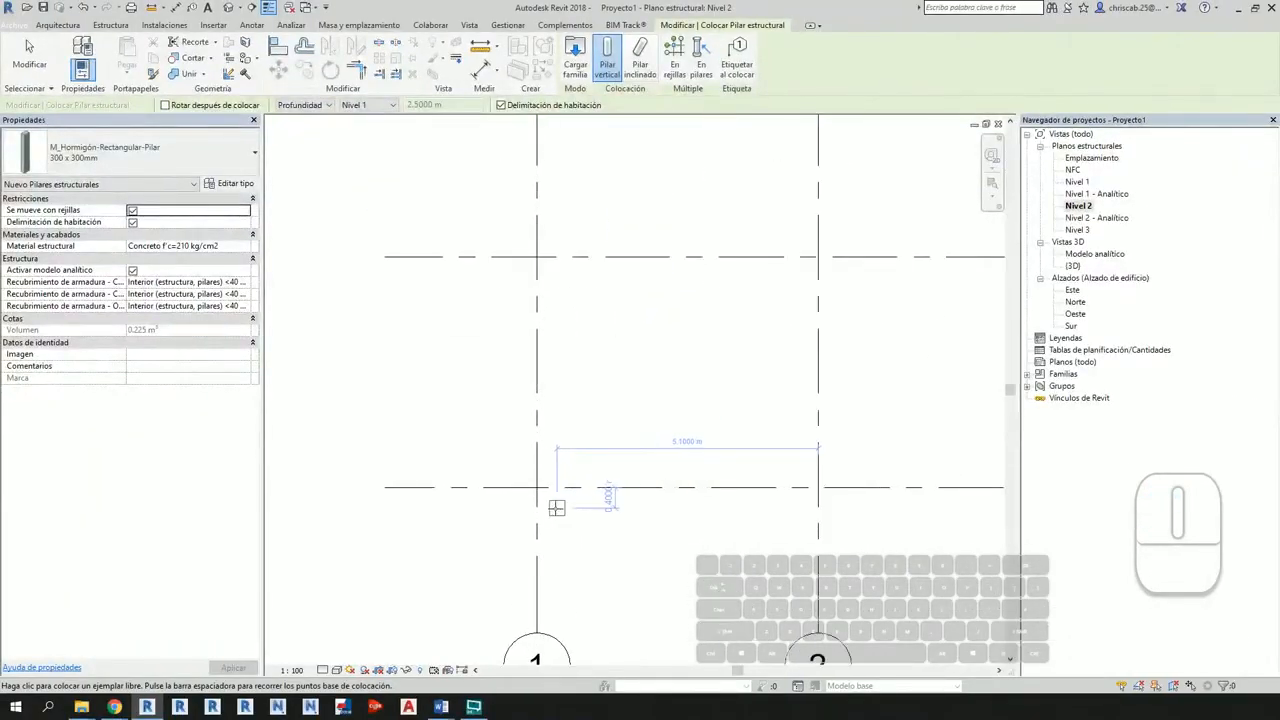
middle_click_drag(617, 533, 446, 463)
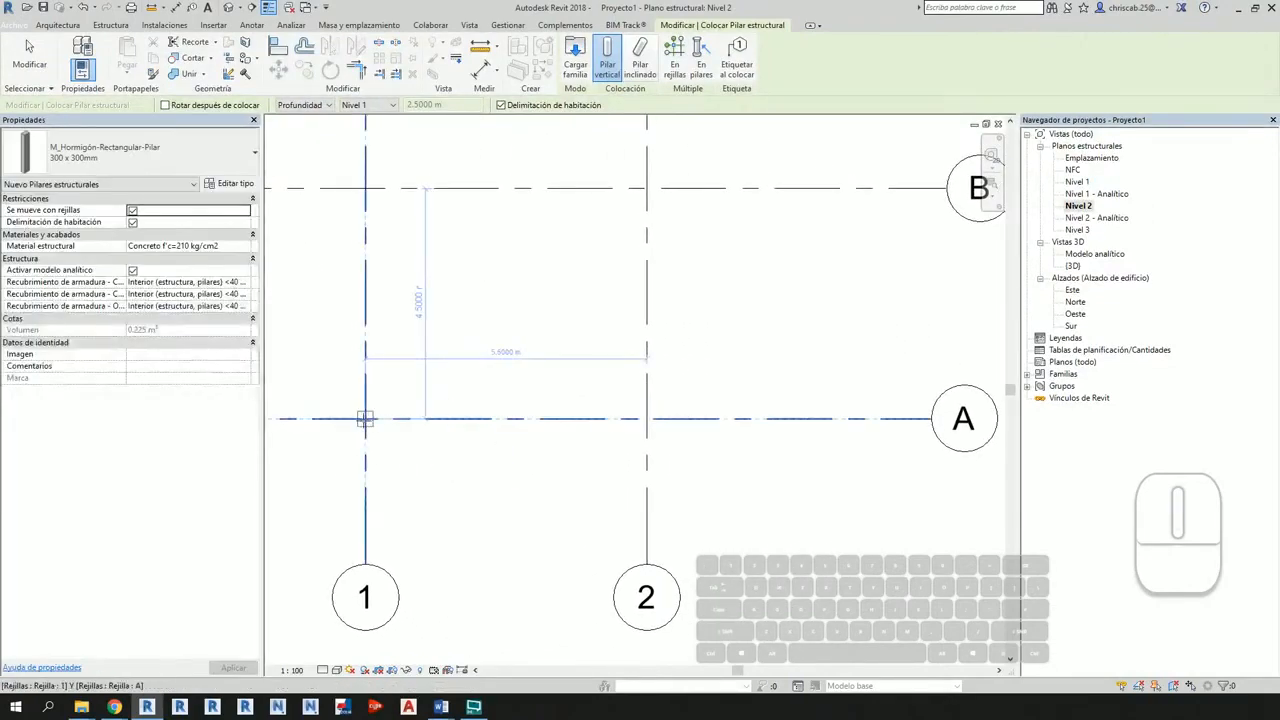
left_click(365, 420)
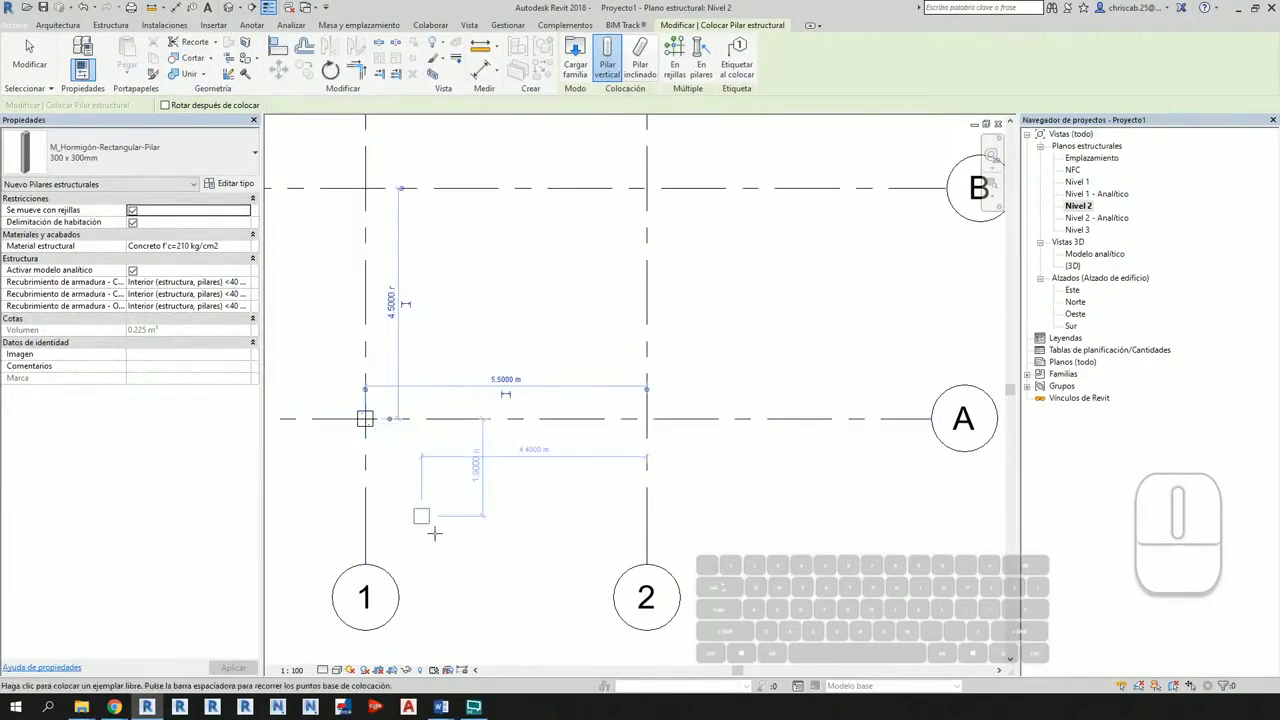
key("Escape")
key("Escape")
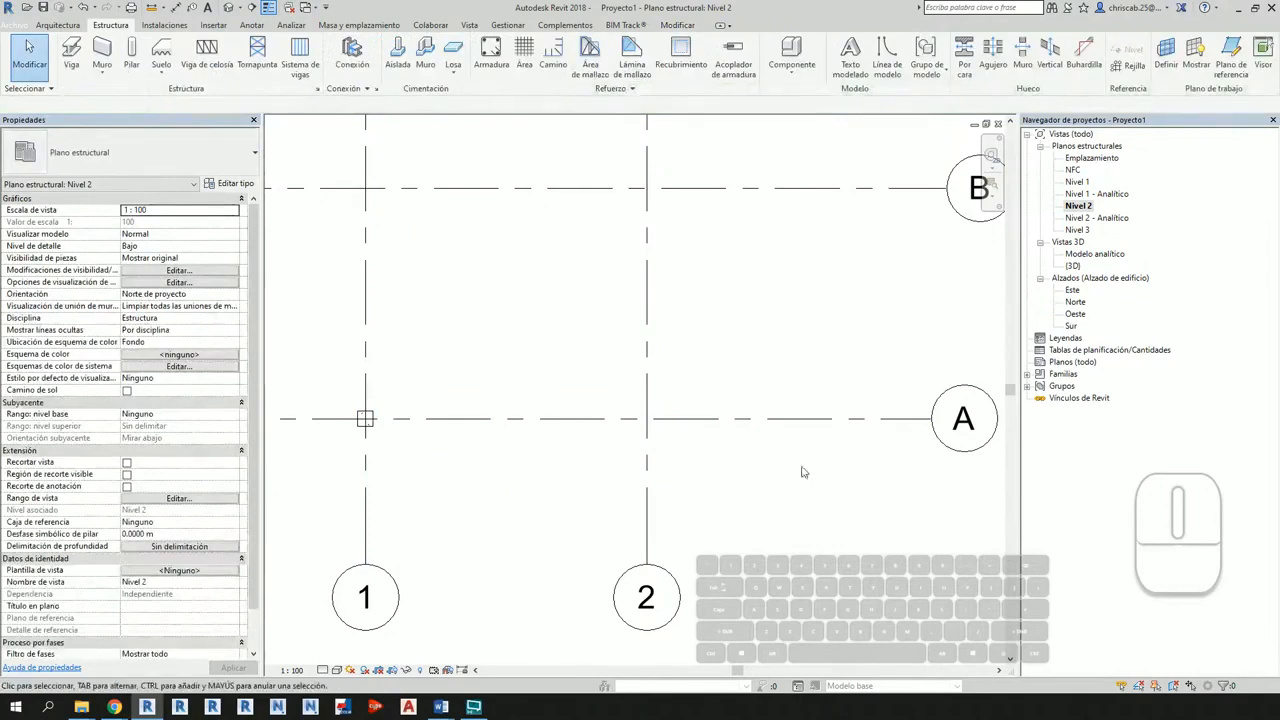
Step: Open the {3D} view and orbit around the placed column to inspect it
key("ctrl+1")
left_click(1121, 249)
left_click_drag(943, 265, 1016, 296, "ctrl")
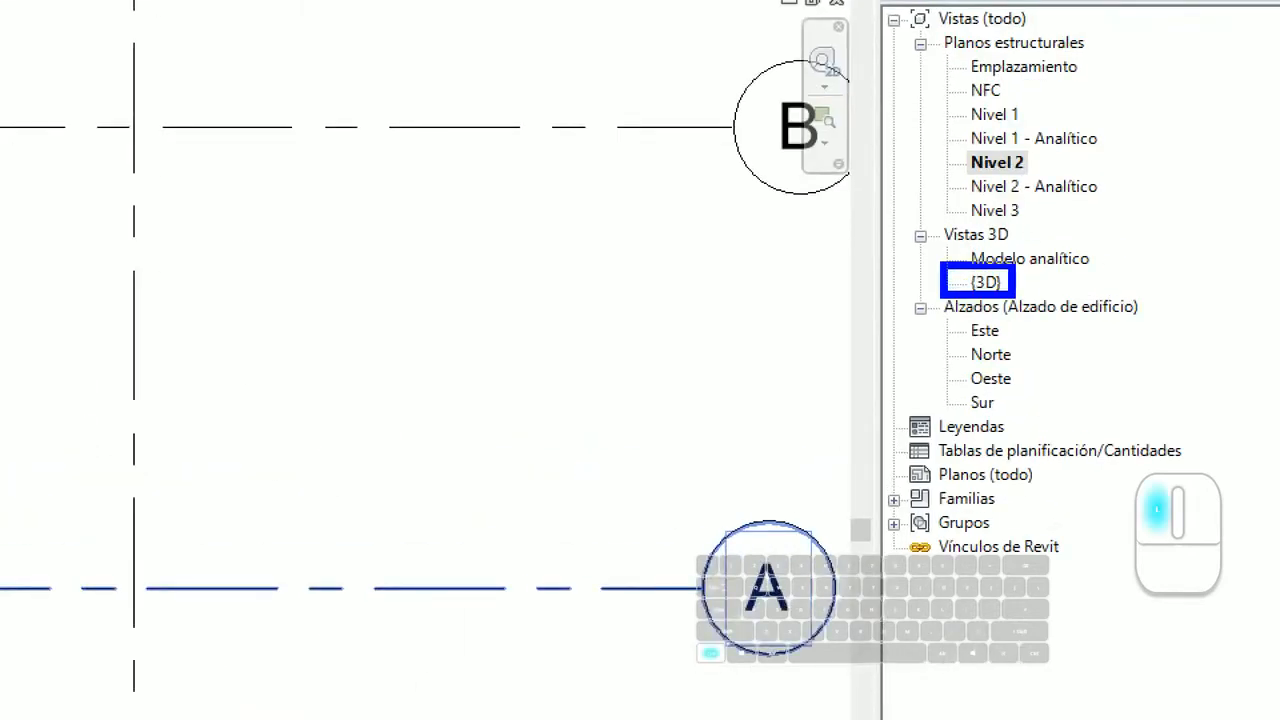
key("Escape")
double_click(1072, 266)
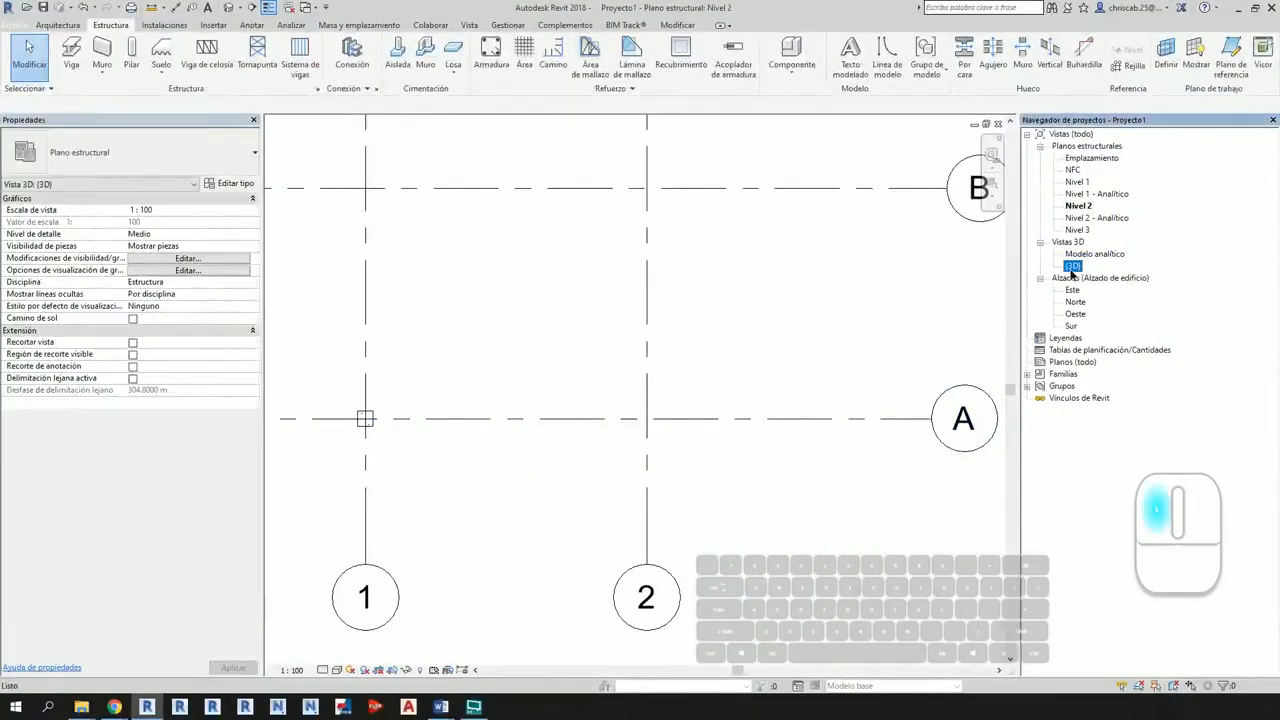
scroll(720, 437, "down", 4)
middle_click_drag(722, 440, 748, 513, "shift")
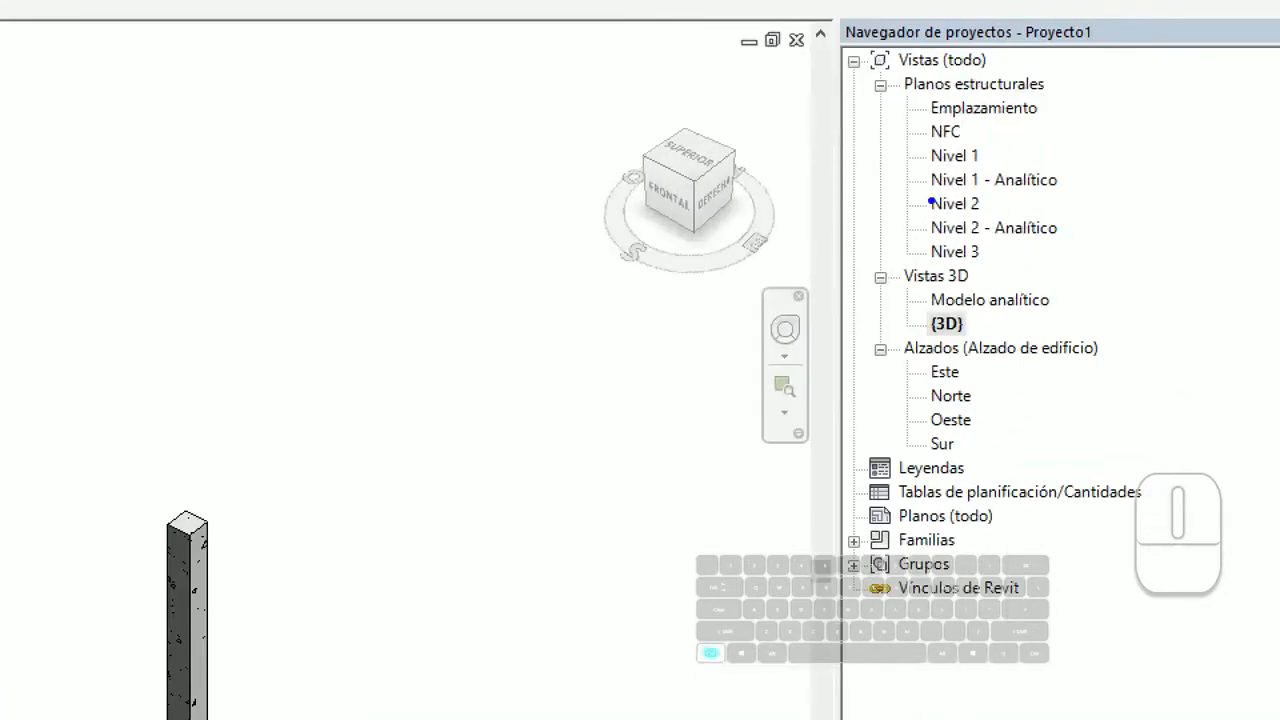
Step: Return to the Nivel 2 structural plan and bring its grid intersections into view
left_click(932, 203)
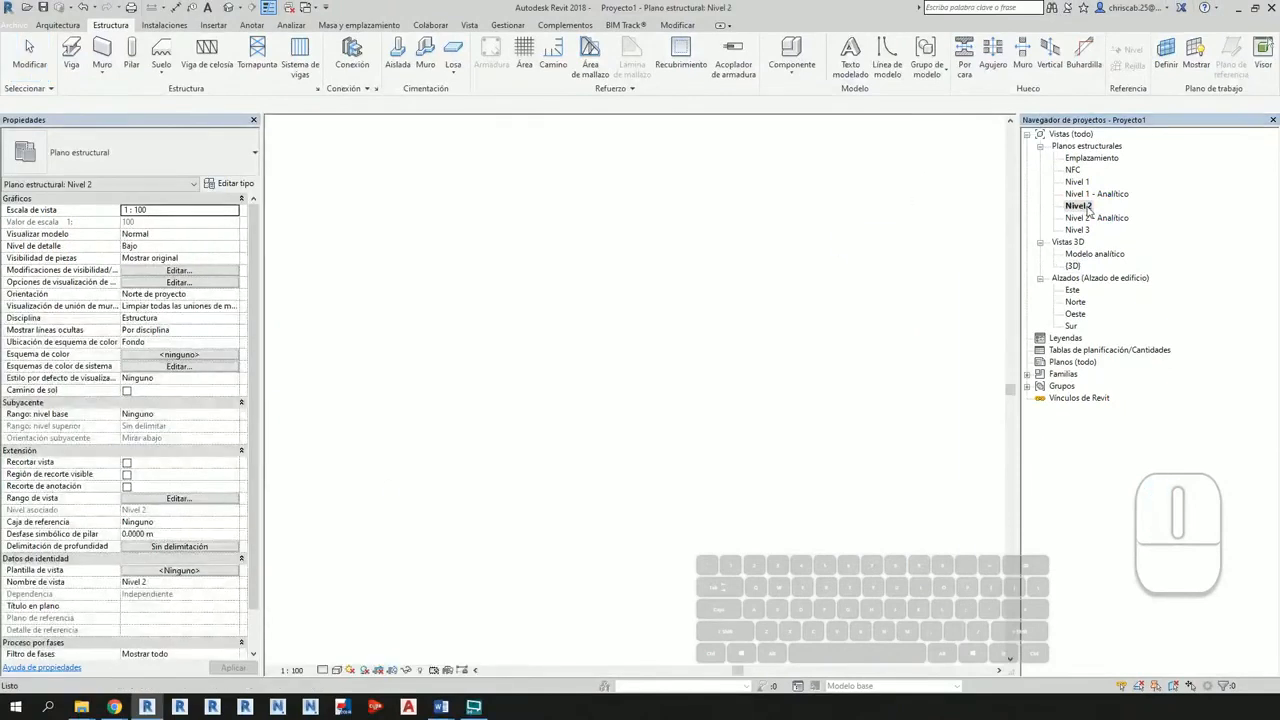
middle_click_drag(477, 386, 594, 648)
scroll(591, 466, "down", 2)
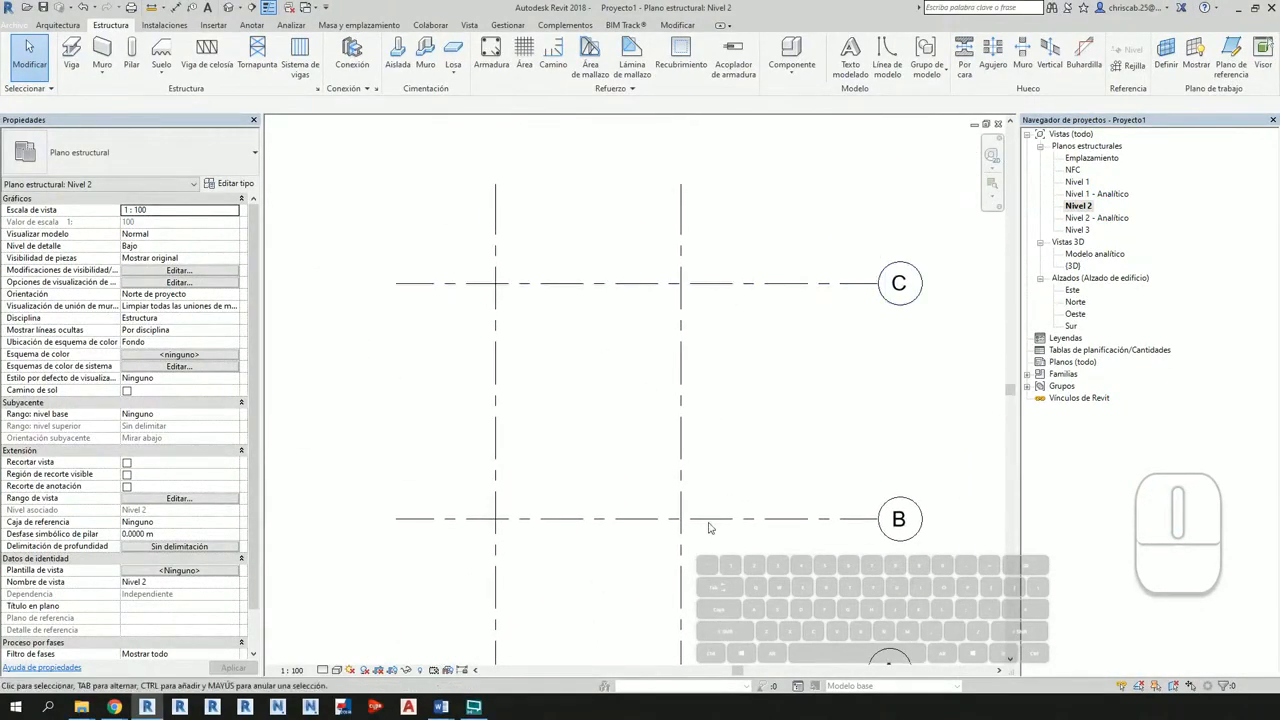
middle_click_drag(704, 543, 663, 406)
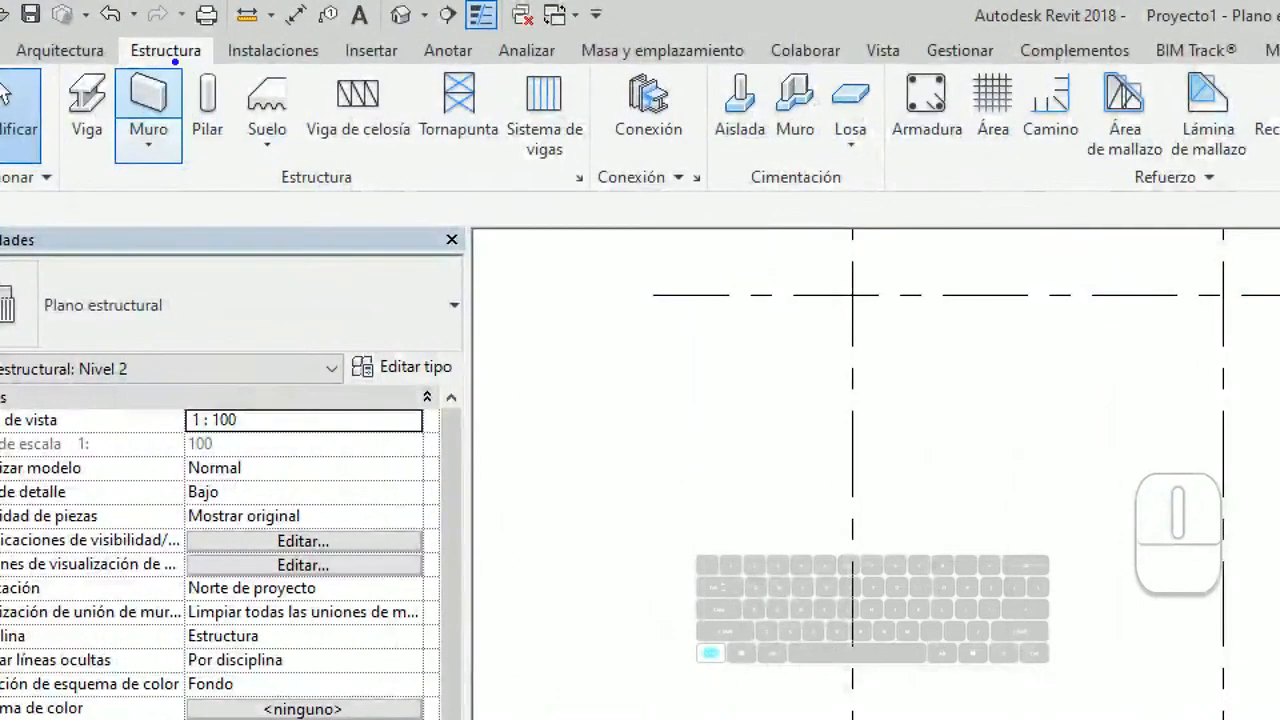
Step: Restart the structural column tool, review its placement options and choose multiple placement at grid intersections (En rejillas)
left_click_drag(175, 62, 234, 180, "ctrl")
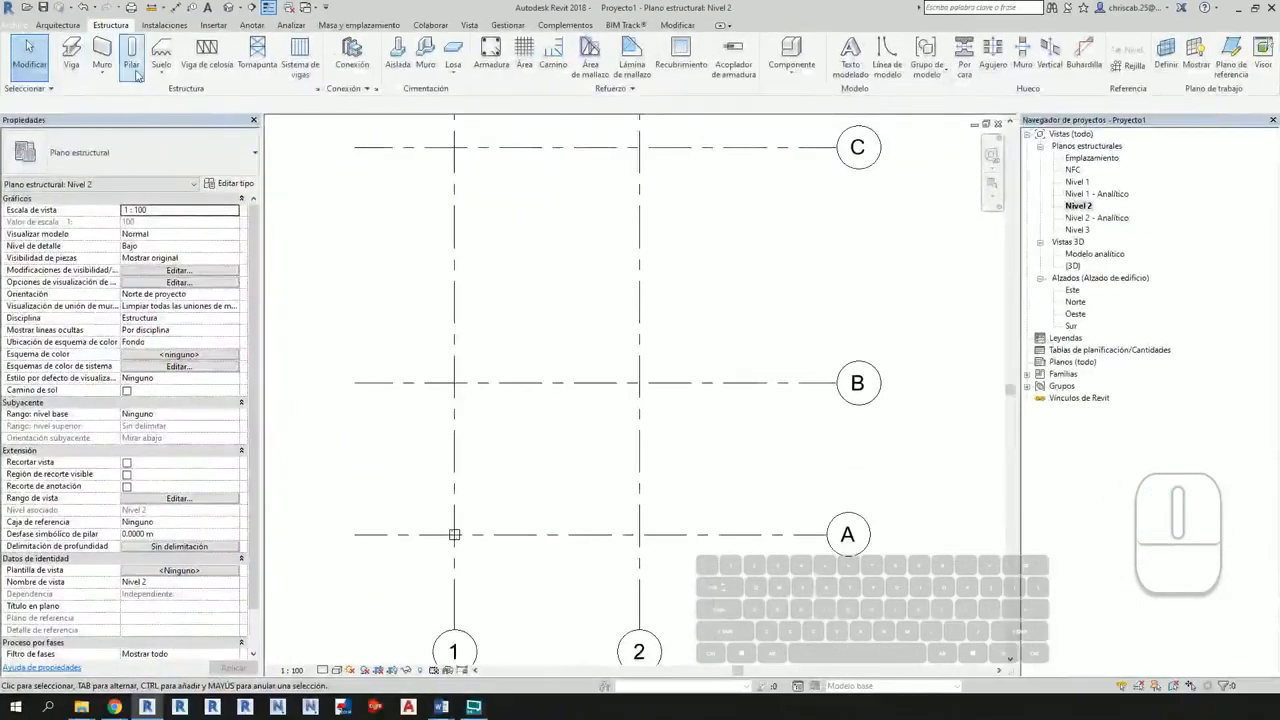
left_click(134, 70)
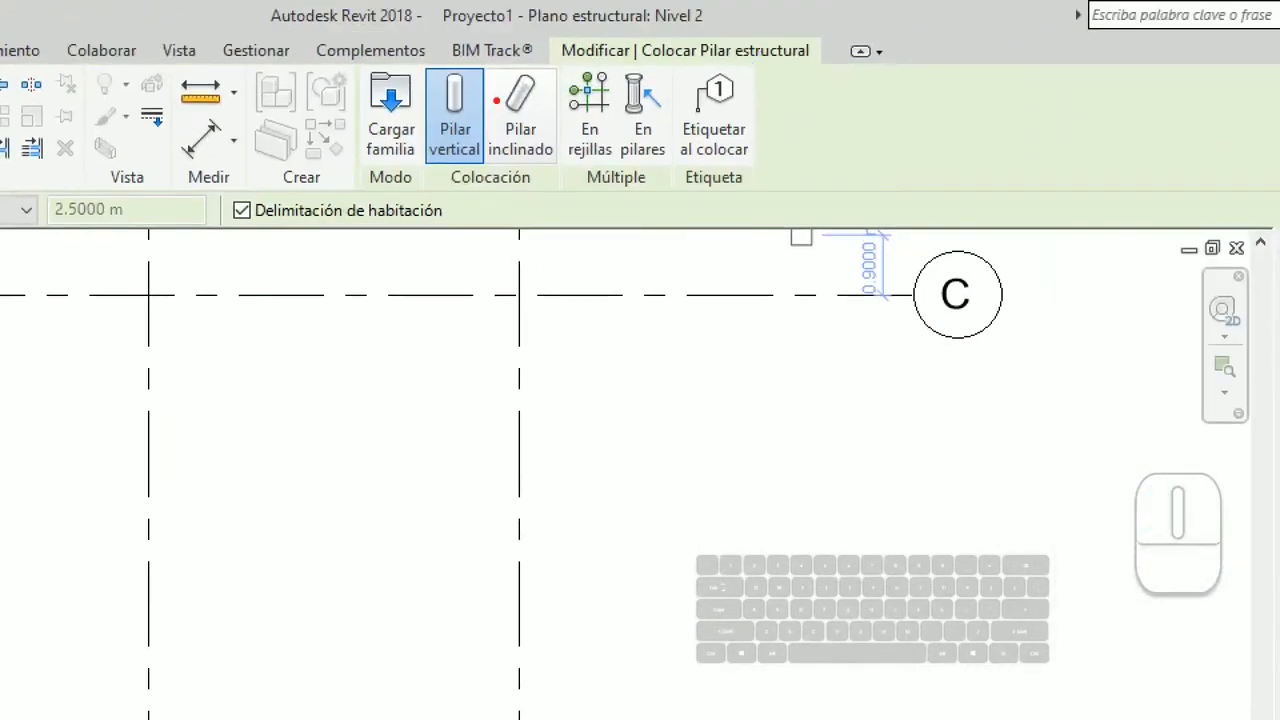
mouse_move(336, 47)
left_mouse_down("ctrl")
mouse_move(686, 206)
mouse_move(790, 214)
left_mouse_up("ctrl")
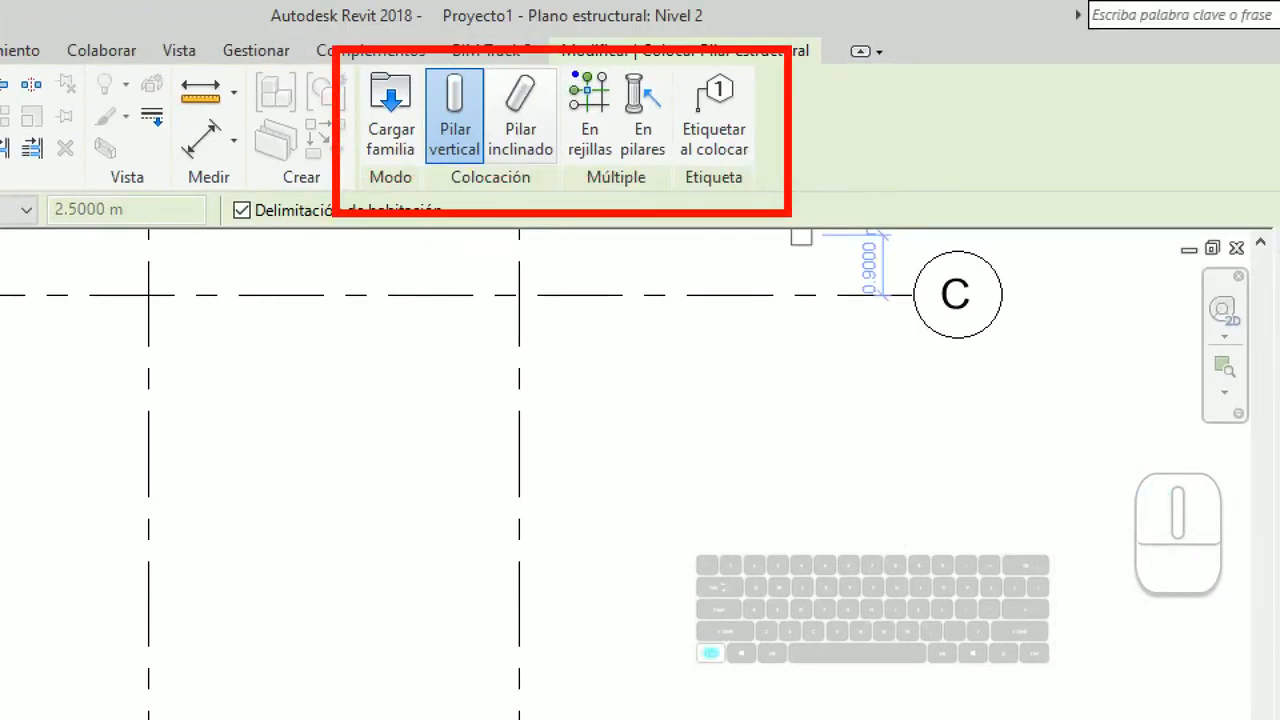
mouse_move(551, 59)
left_mouse_down("ctrl")
mouse_move(622, 172)
mouse_move(749, 471)
mouse_move(691, 430)
left_mouse_up("ctrl")
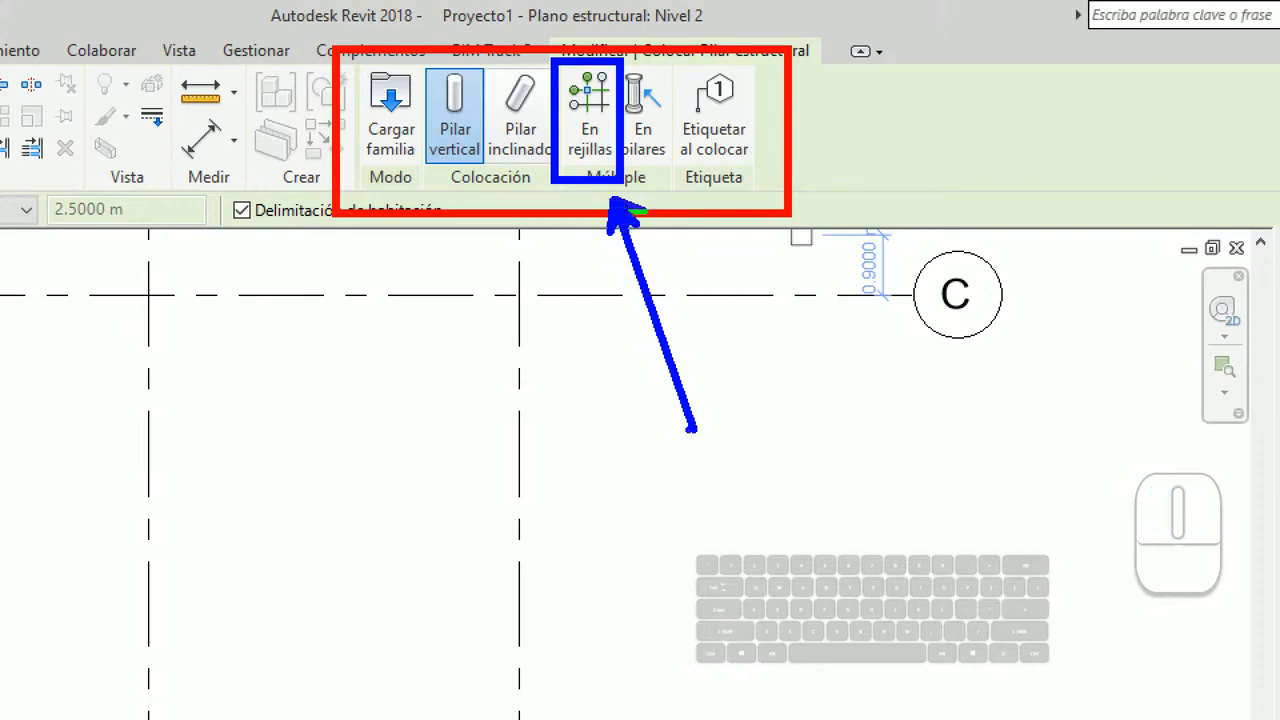
key("Escape")
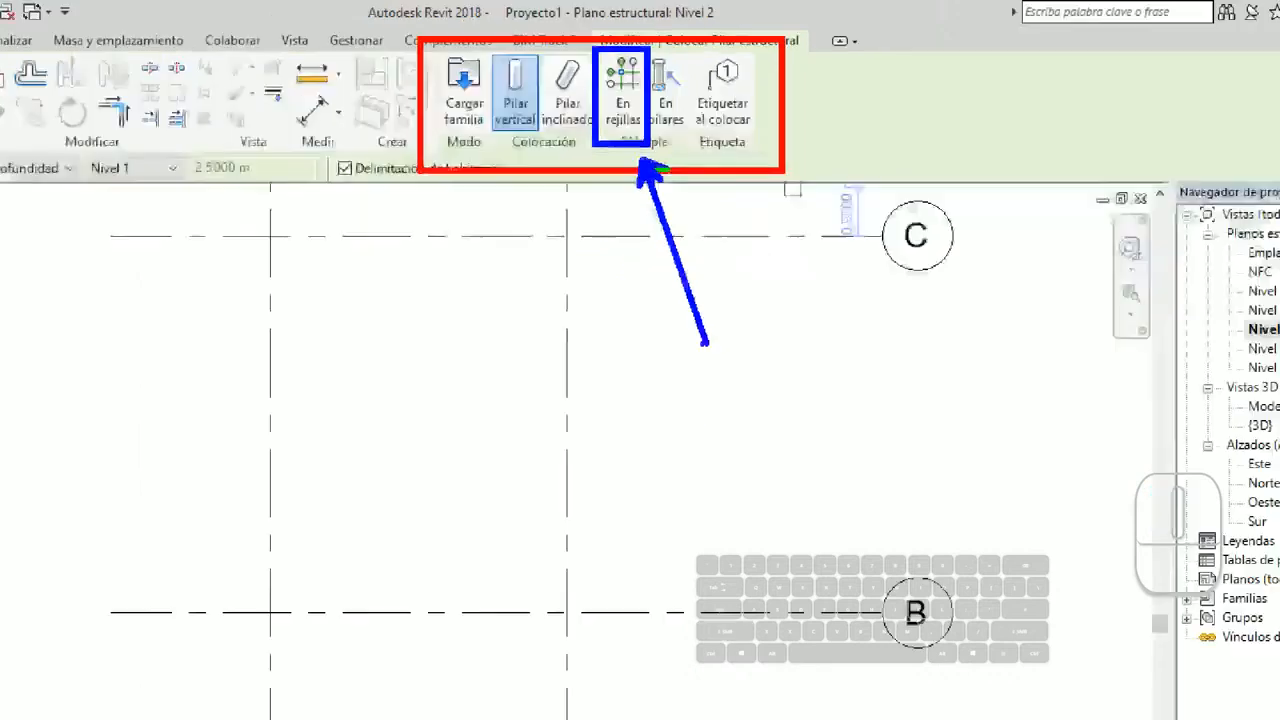
left_click(589, 115)
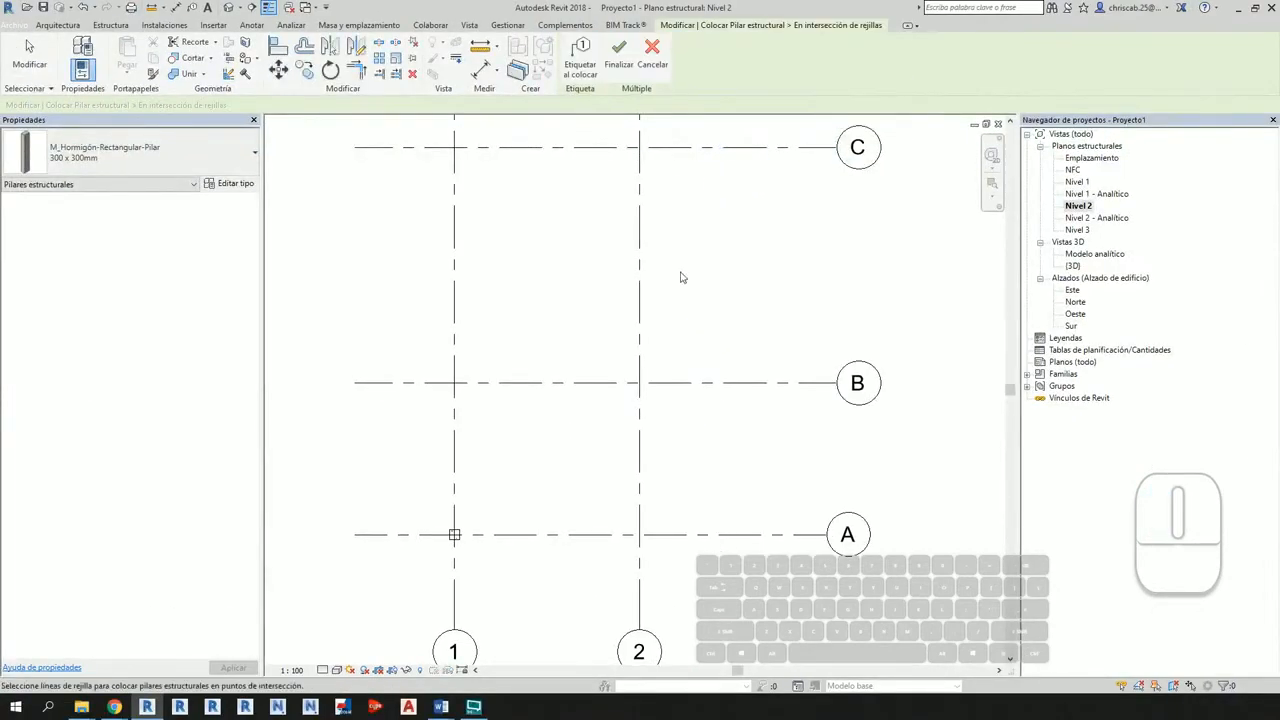
scroll(695, 420, "down", 2)
left_click_drag(711, 543, 617, 192)
left_click_drag(552, 409, 490, 194, "shift")
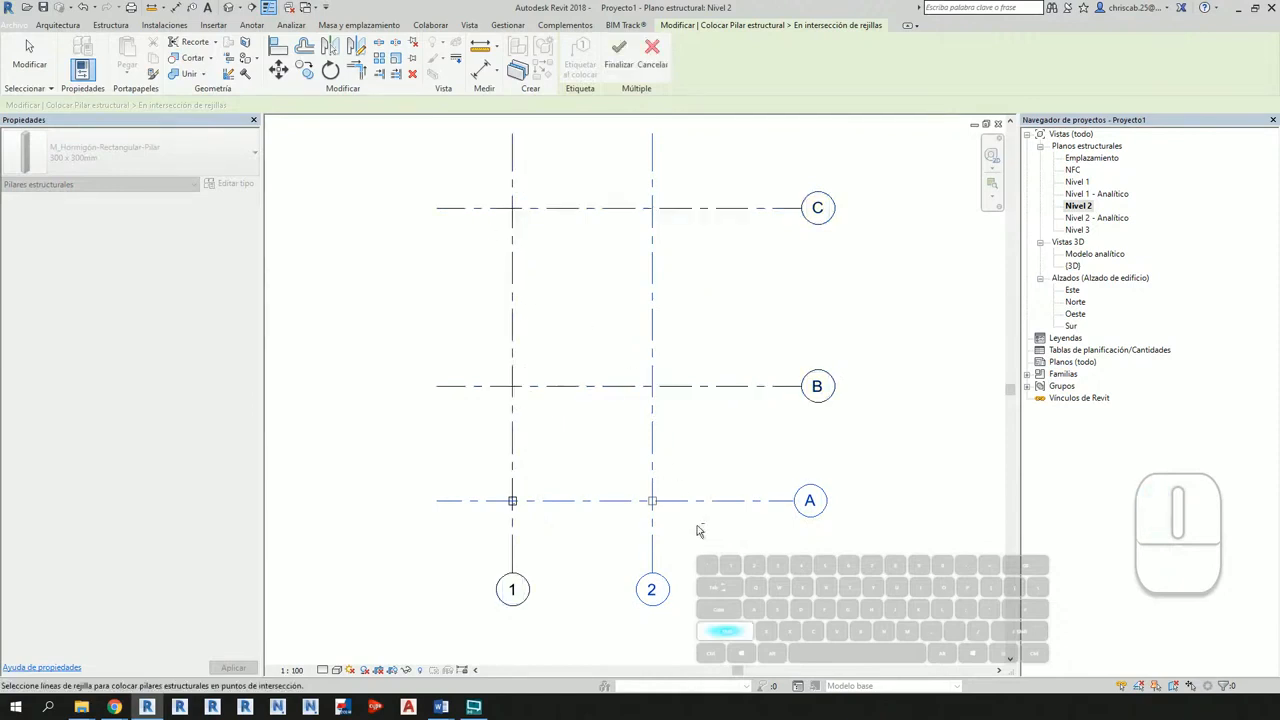
mouse_move(693, 414)
left_mouse_down("shift")
mouse_move(443, 191)
mouse_move(488, 190)
mouse_move(634, 363)
mouse_move(692, 410)
left_mouse_up("shift")
left_click_drag(690, 522, 620, 188, "shift")
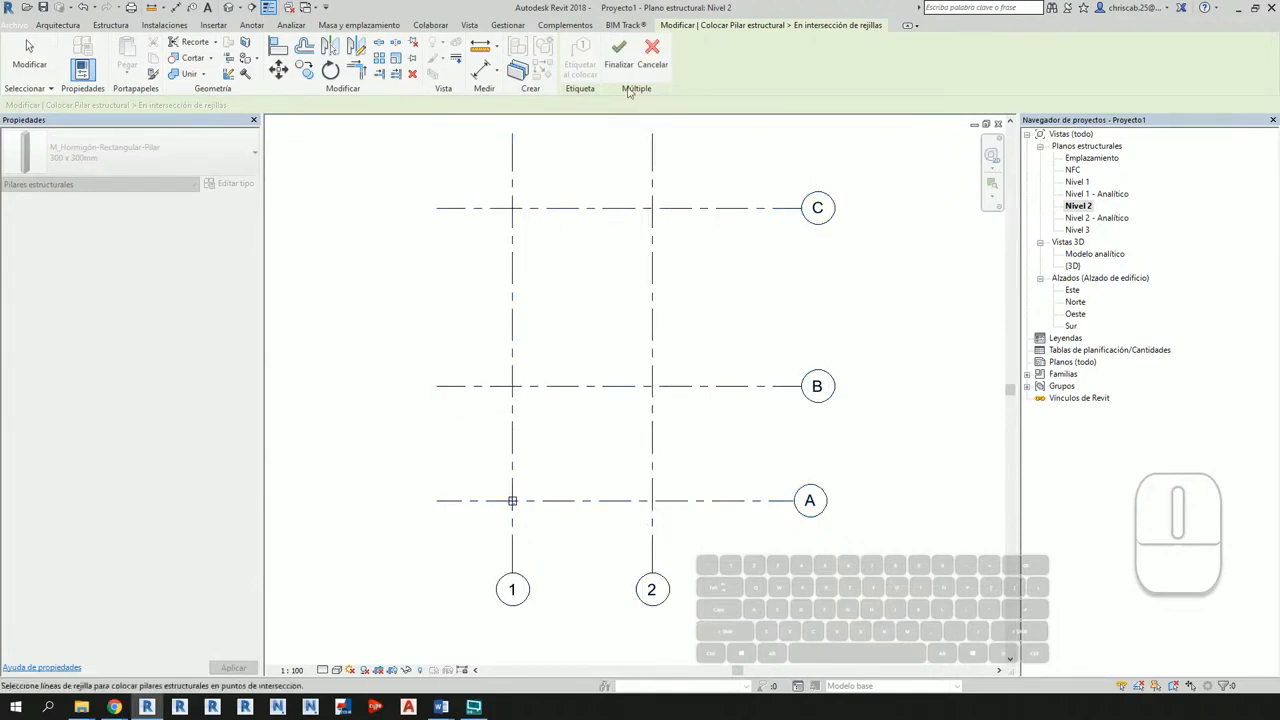
left_click(619, 55)
left_click(741, 275)
left_click(650, 58)
left_click(638, 66)
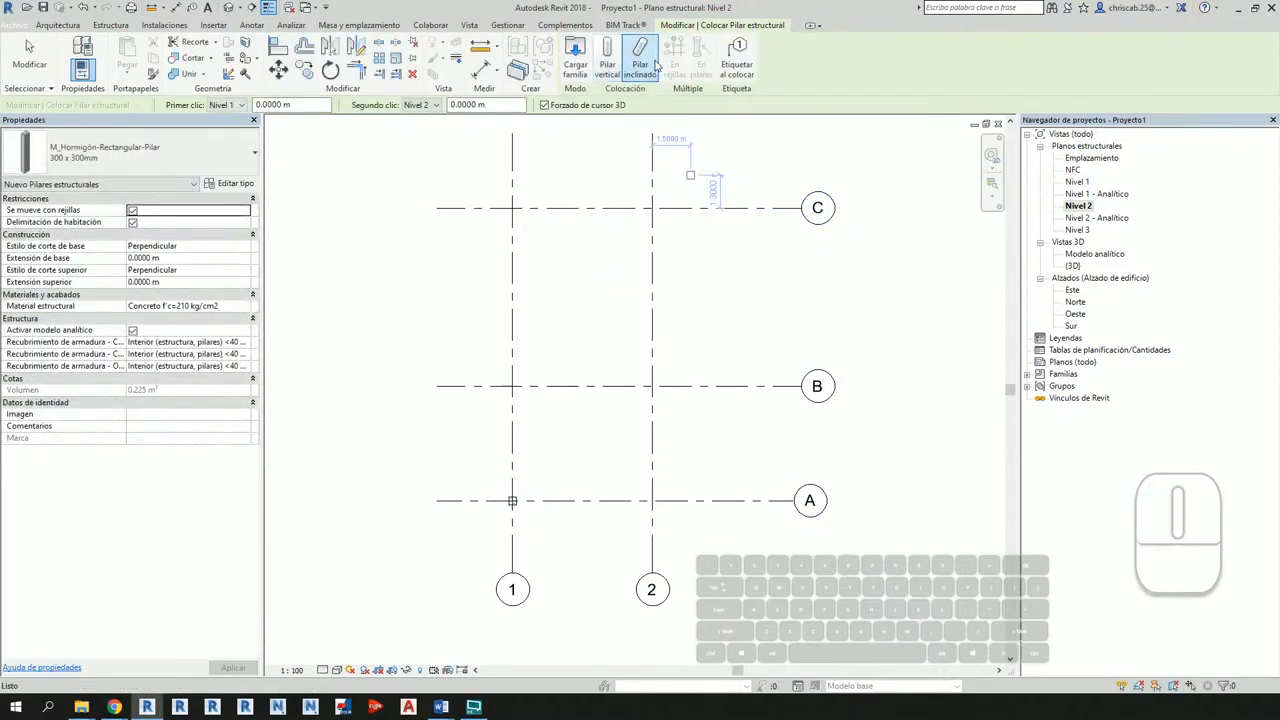
Step: Place vertical 300 x 300mm columns at the intersections of grid 2 with grids A, B and C using multiple placement at grids
left_click(607, 58)
left_click(676, 58)
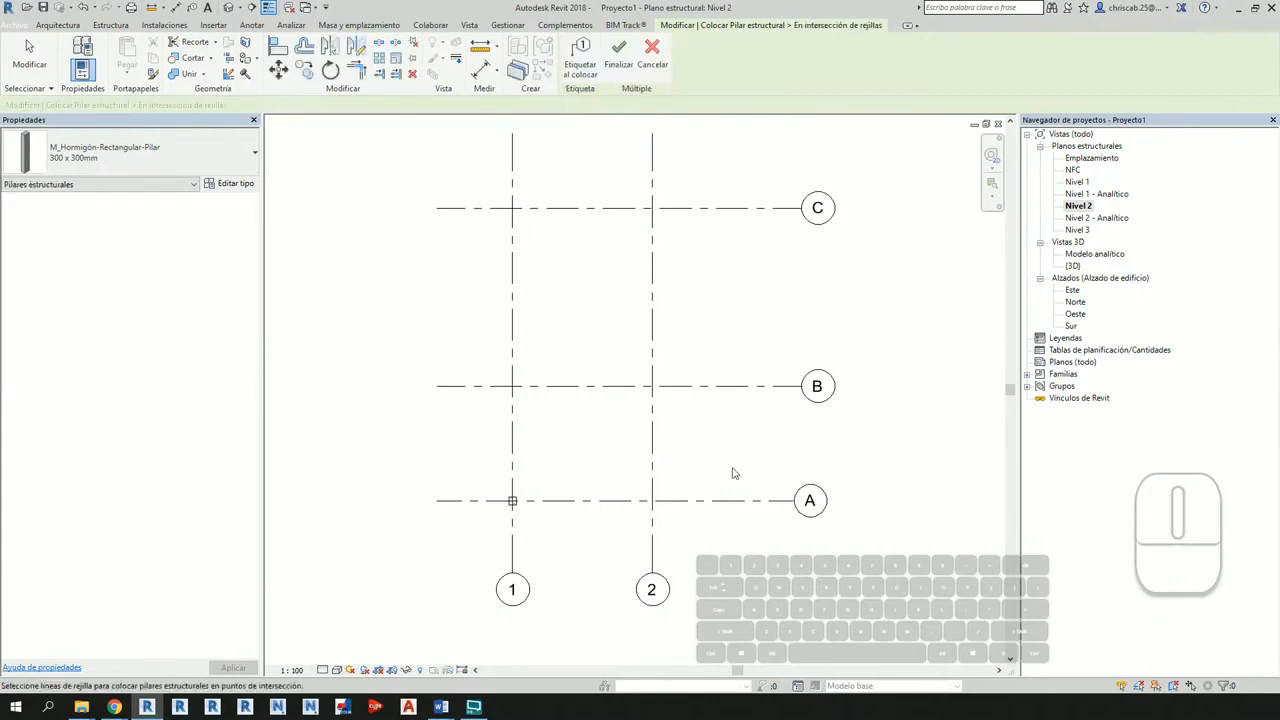
left_click_drag(680, 505, 646, 196)
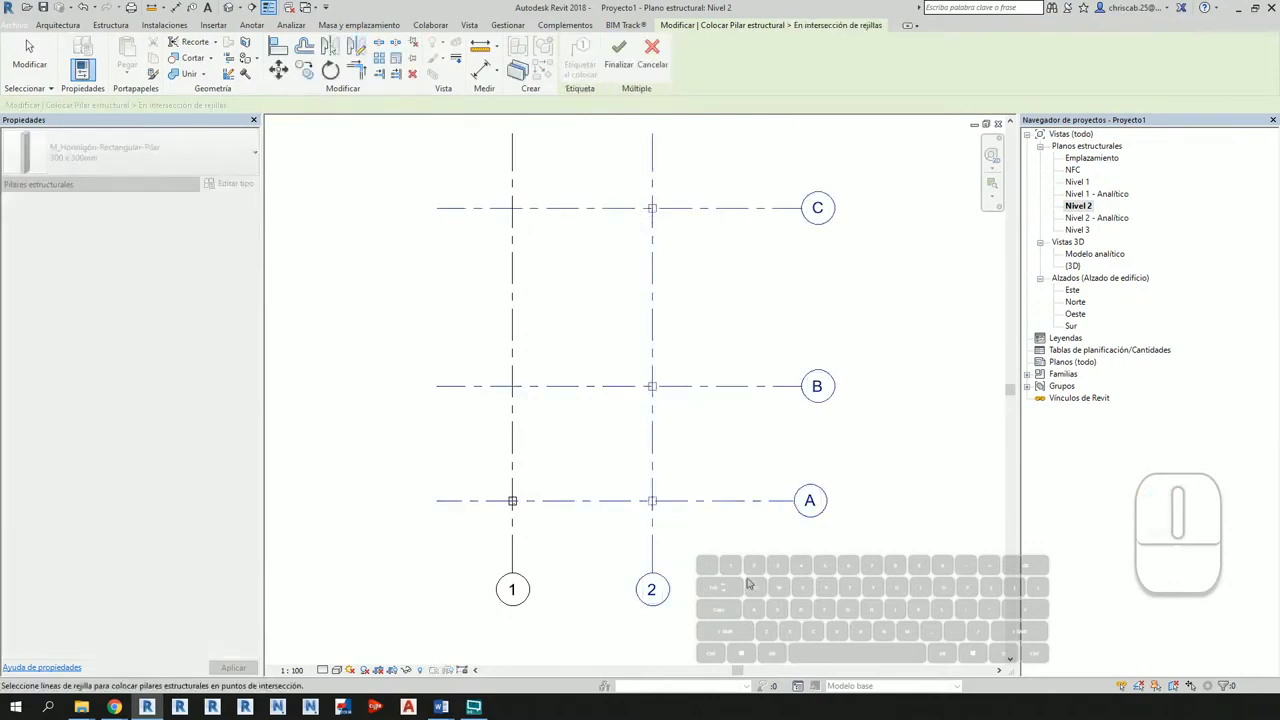
scroll(673, 514, "up", 2)
middle_click_drag(698, 292, 690, 557)
middle_click_drag(690, 252, 680, 405)
key("ctrl+1")
left_click(623, 91)
mouse_move(563, 58)
left_mouse_down("ctrl")
mouse_move(634, 157)
mouse_move(643, 246)
mouse_move(680, 366)
left_mouse_up("ctrl")
key("Escape")
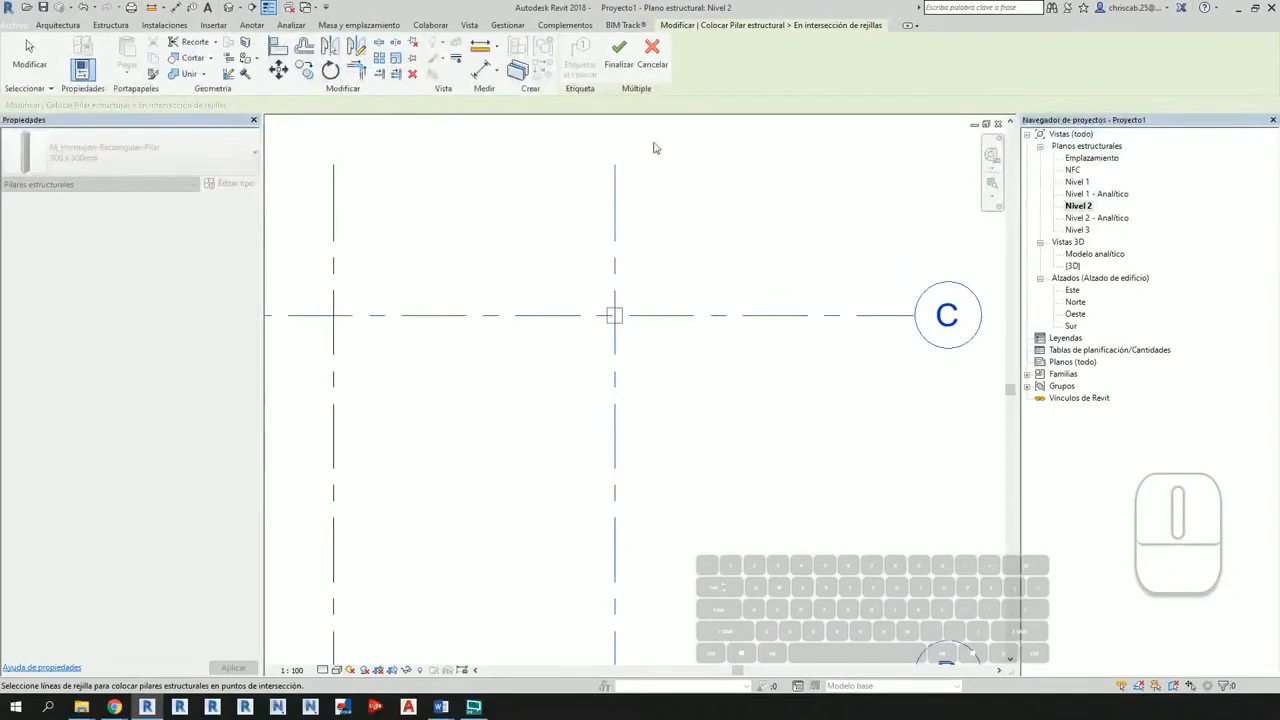
left_click(619, 55)
scroll(655, 330, "down", 2)
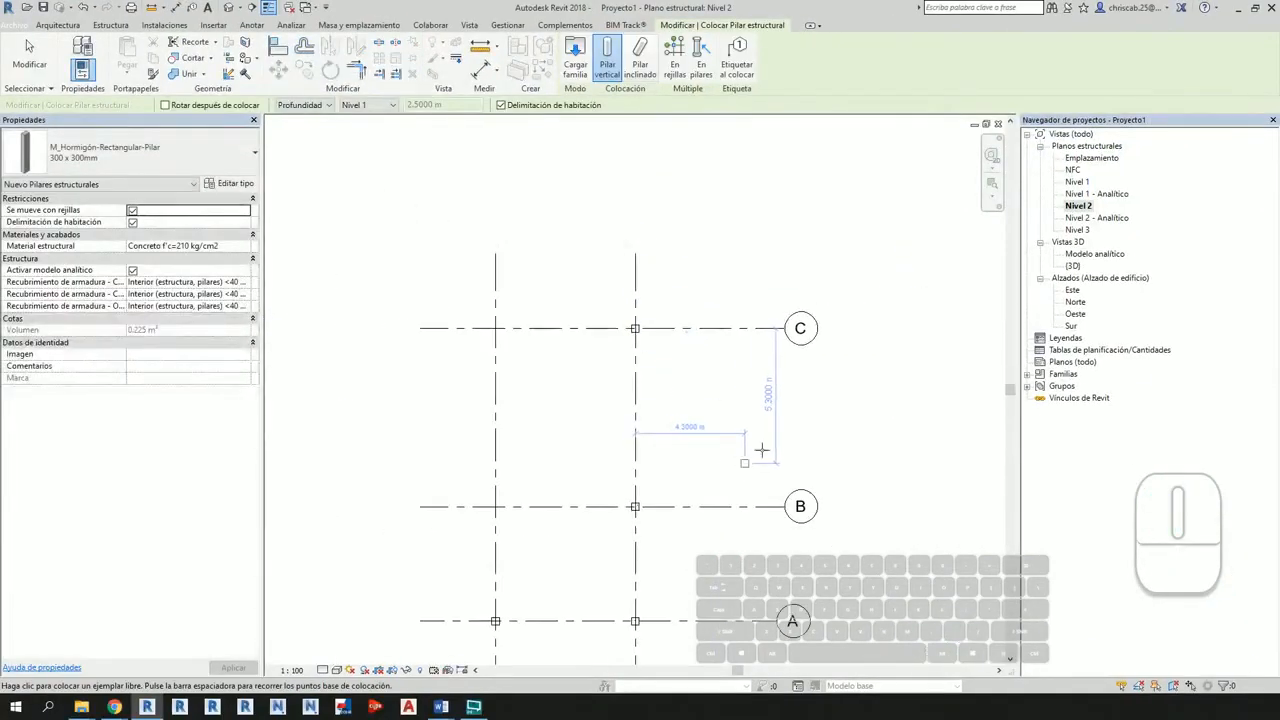
key("Escape")
Step: Inspect the placed columns in the {3D} view and return to the Nivel 2 structural plan
double_click(1072, 265)
middle_click_drag(688, 426, 735, 495, "shift")
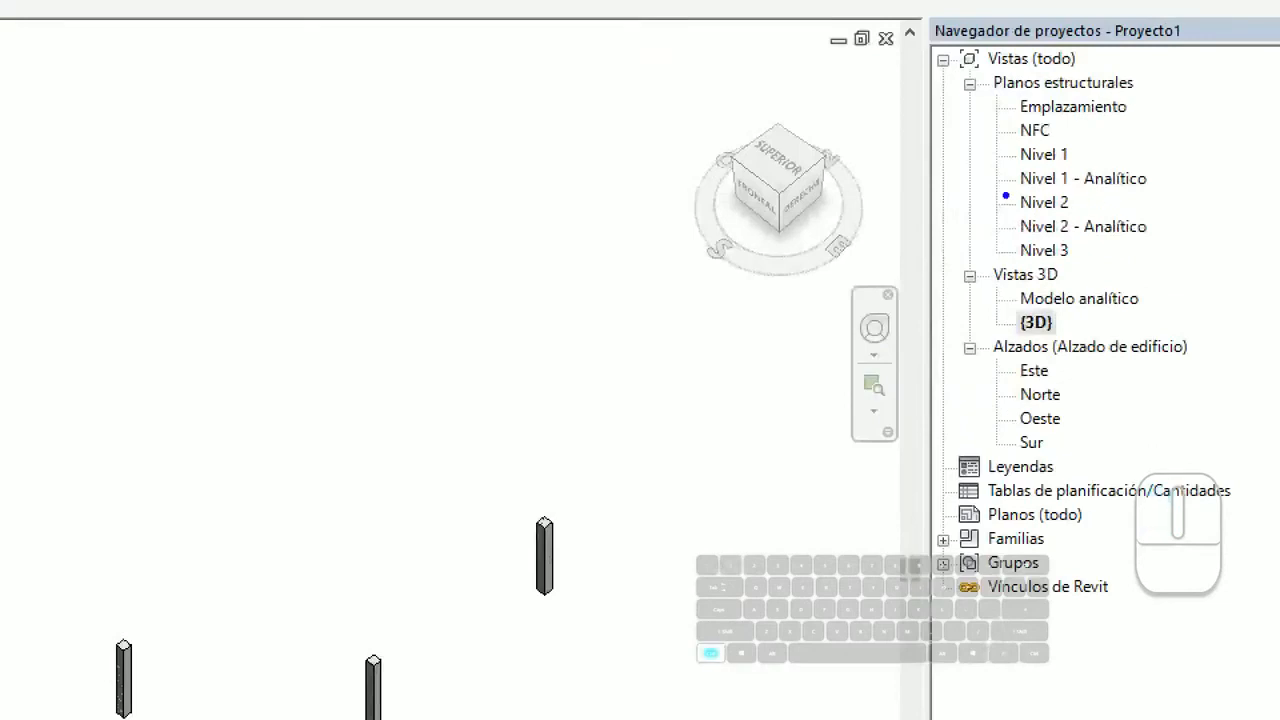
double_click(1044, 202)
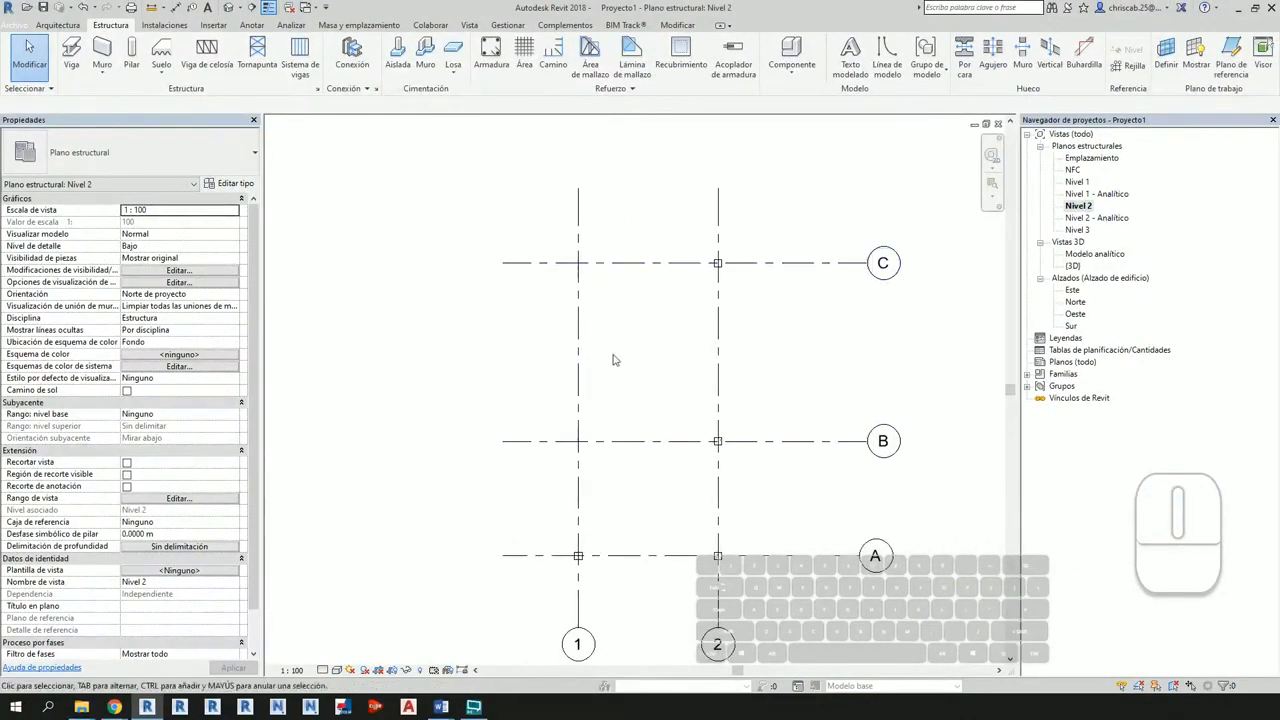
Step: Place vertical 300 x 300mm columns at the intersections of grid 1 with grids B and C using multiple placement at grids
left_click(131, 55)
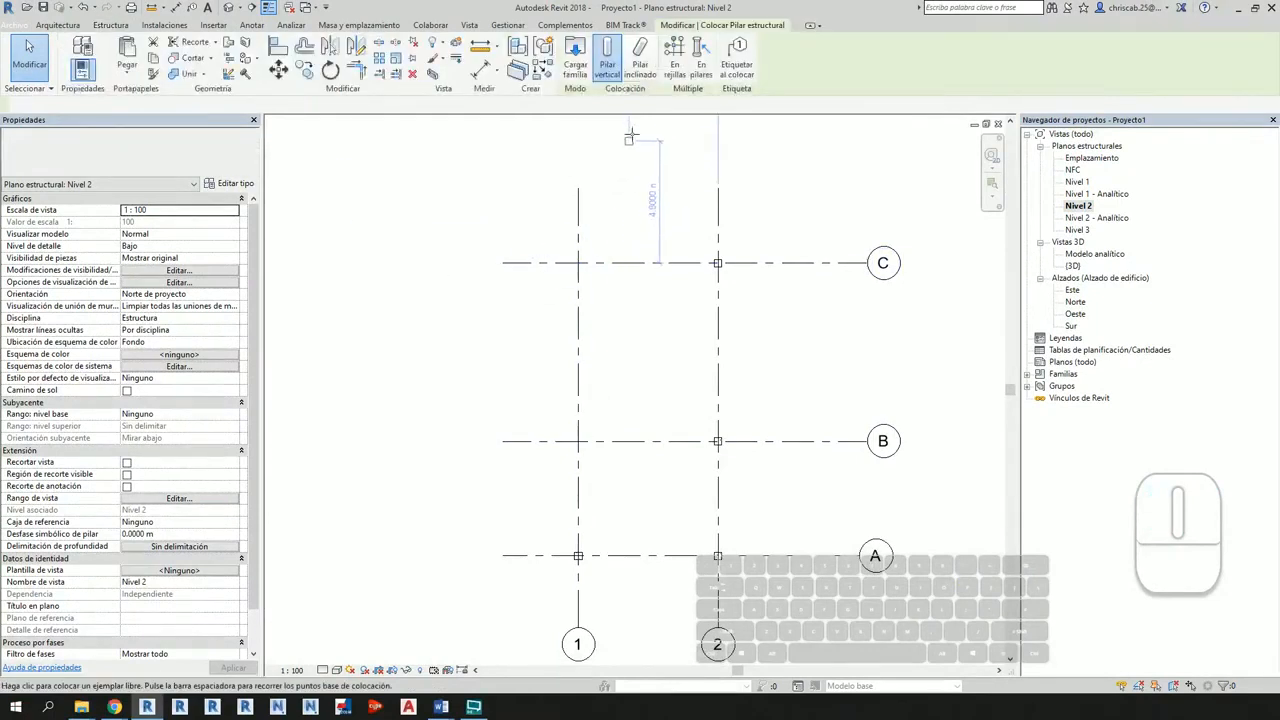
left_click(674, 64)
left_click_drag(625, 467, 540, 232)
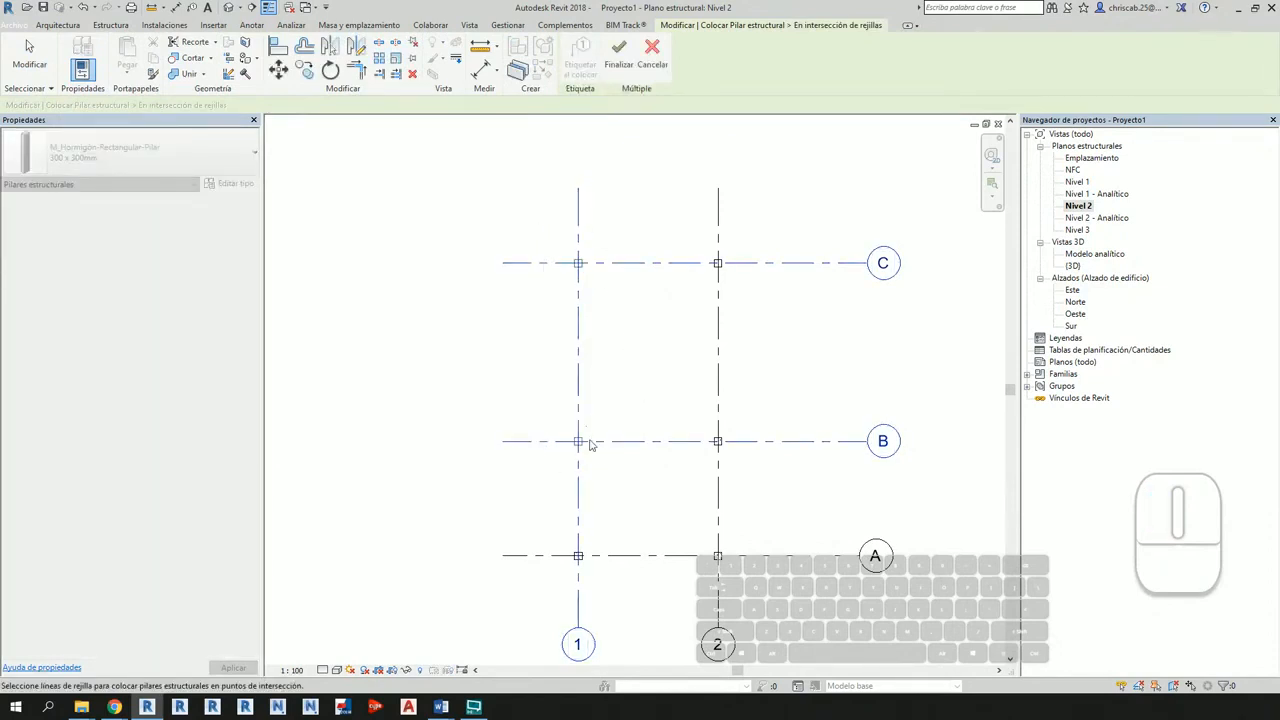
left_click(619, 52)
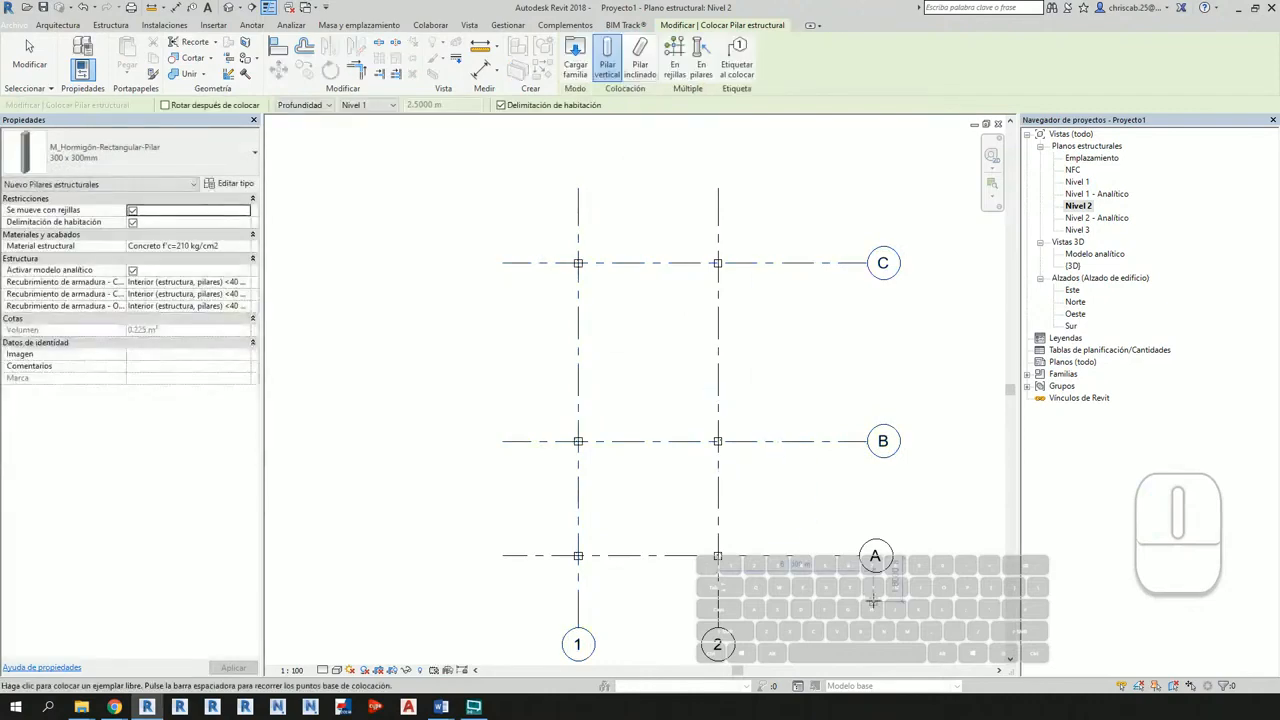
key("Escape")
Step: Check the columns in plan, then open the {3D} view and orbit around them
scroll(671, 593, "up", 3)
middle_click_drag(678, 213, 723, 465)
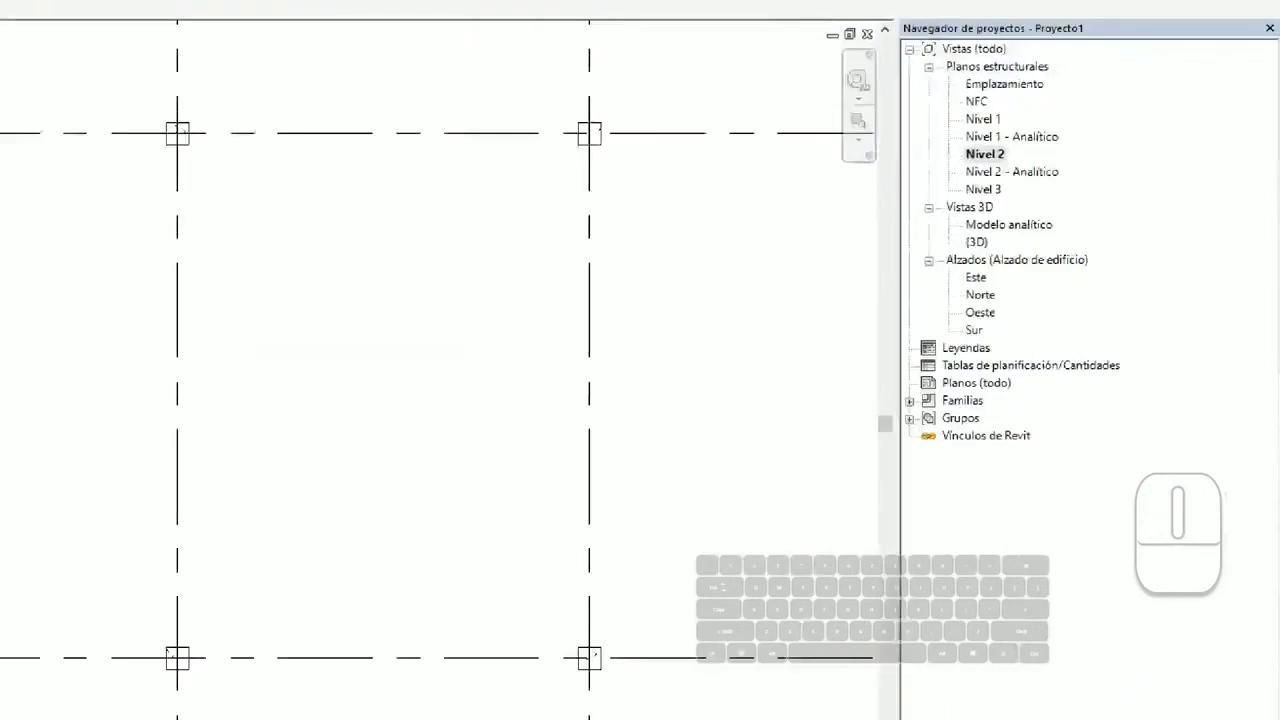
left_click(1074, 265)
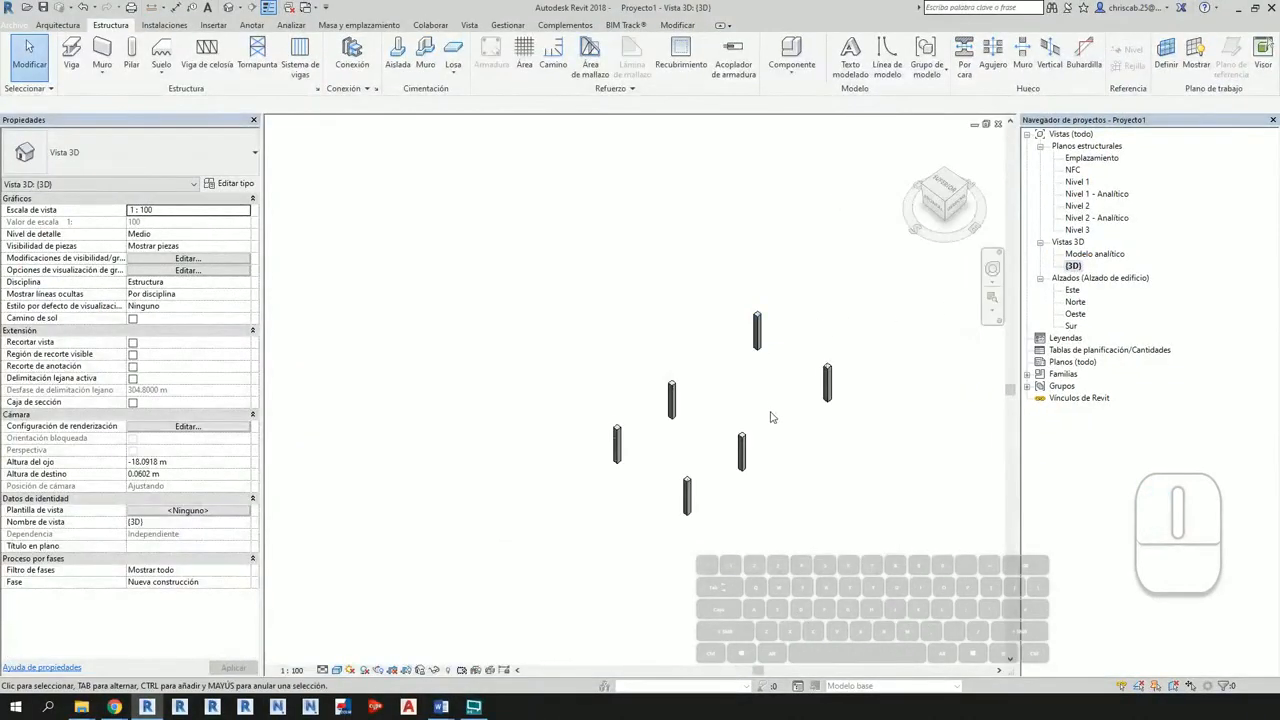
middle_click_drag(771, 417, 816, 362, "shift")
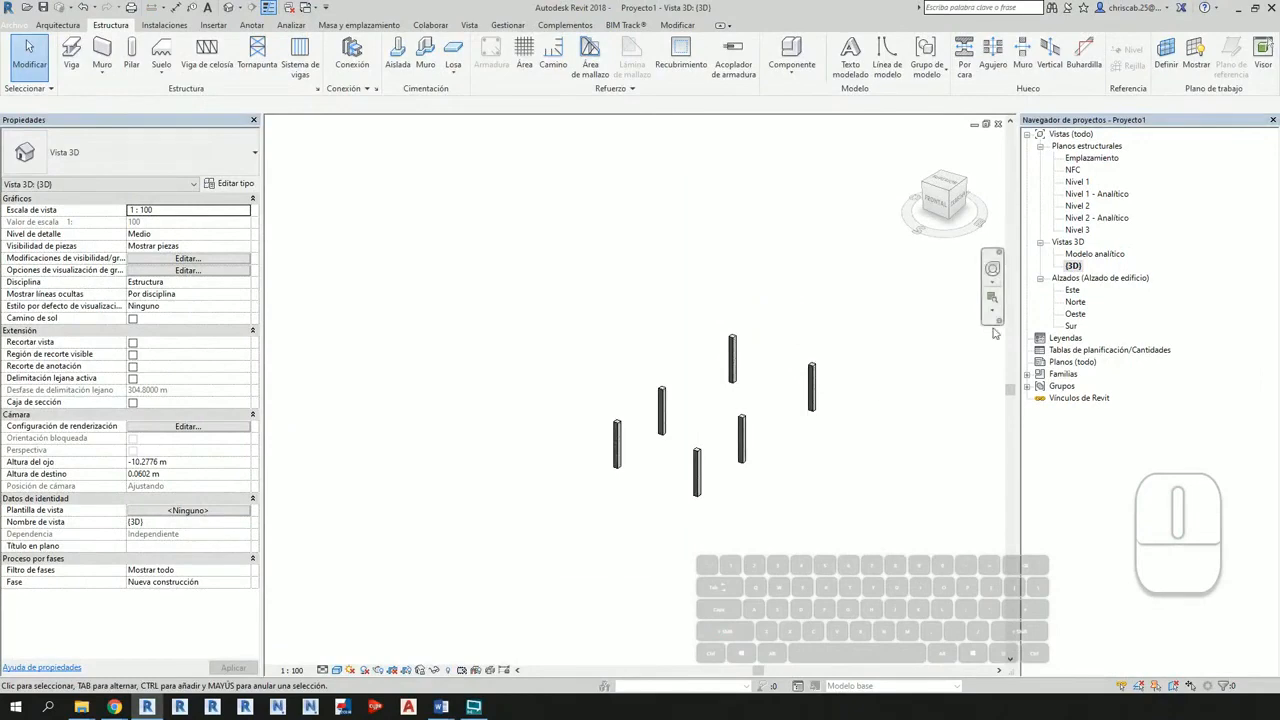
Step: In the Nivel 2 structural plan, change the two columns on grid C to the 400x400 type
double_click(1081, 206)
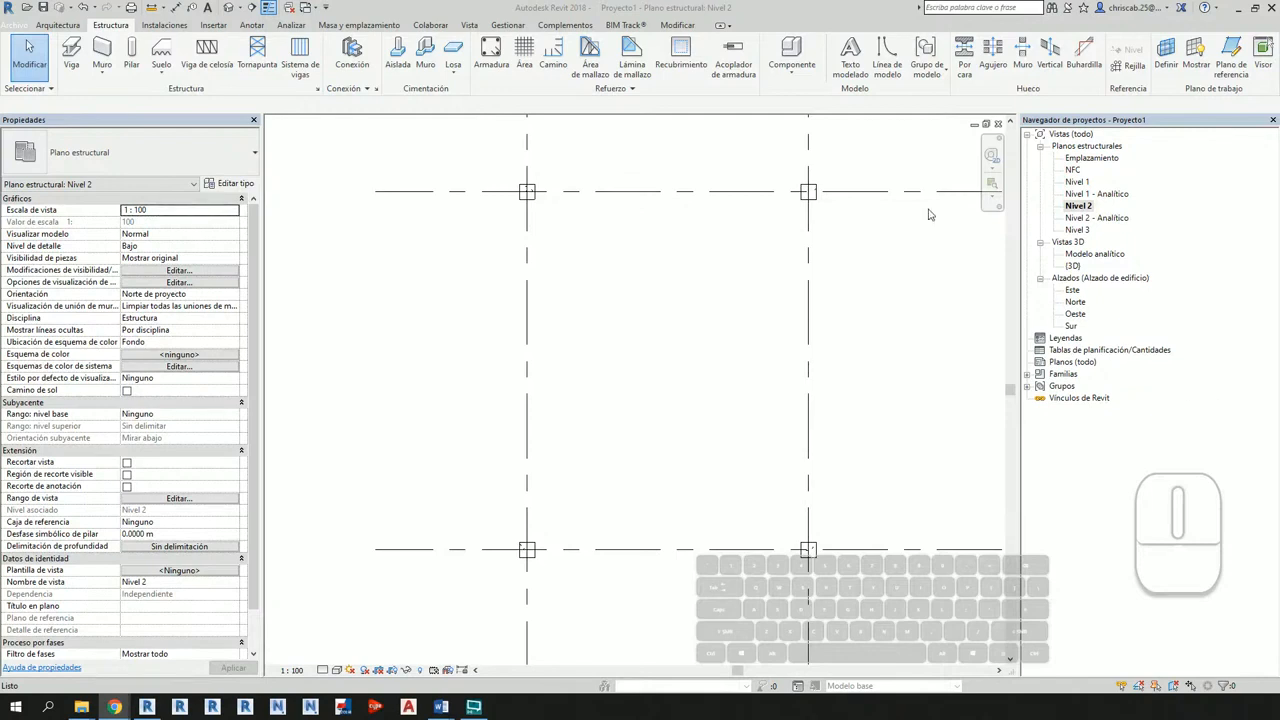
scroll(928, 214, "down", 3)
scroll(747, 308, "up", 1)
middle_click_drag(820, 461, 769, 395)
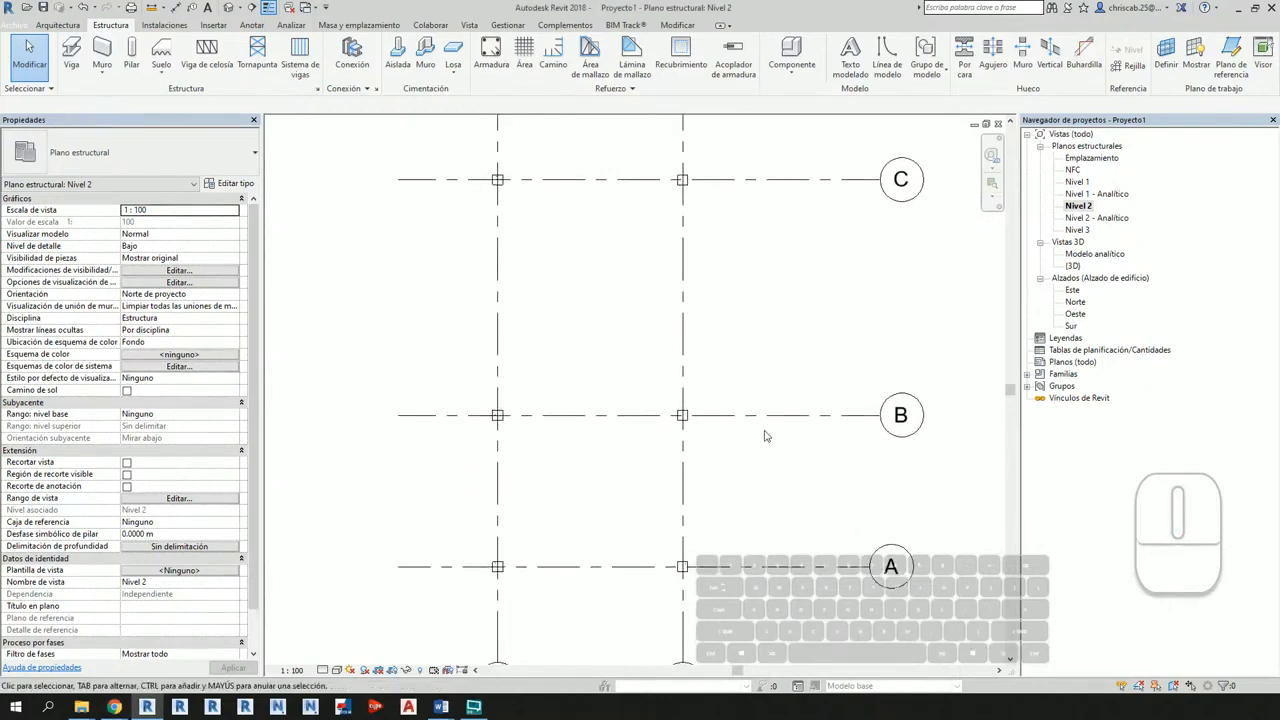
middle_click_drag(652, 357, 744, 406)
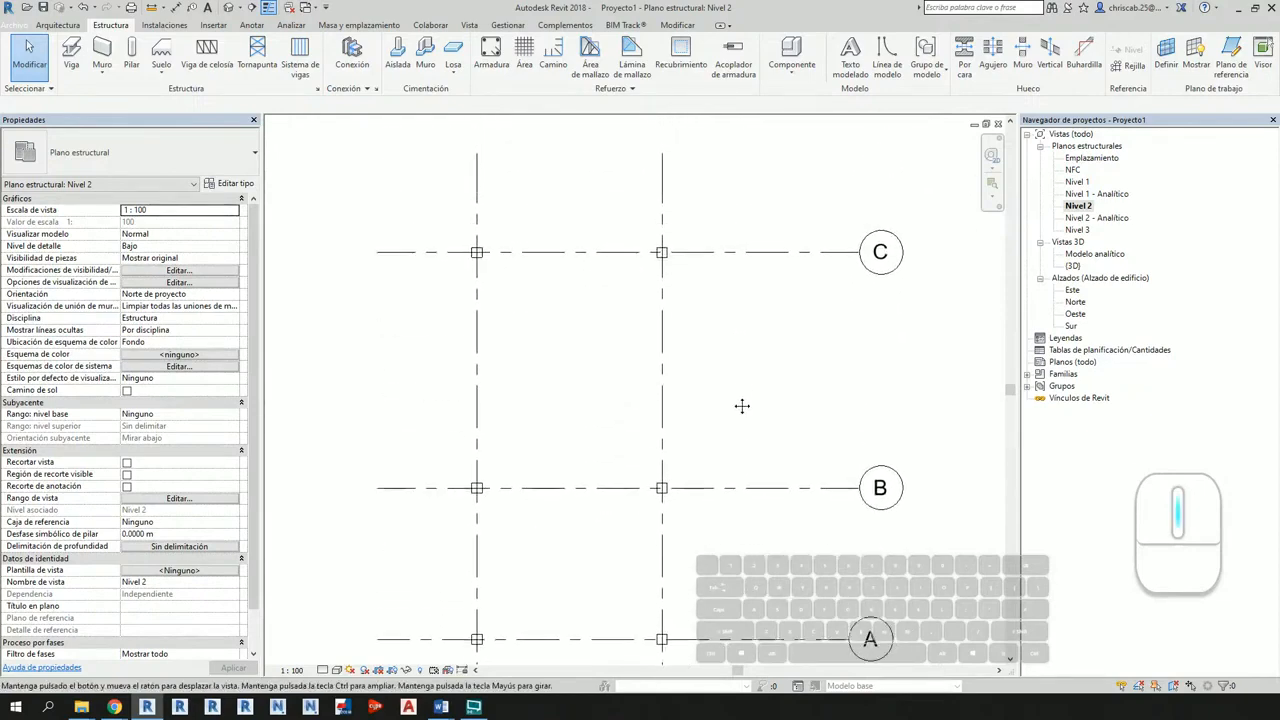
left_click_drag(437, 217, 716, 294)
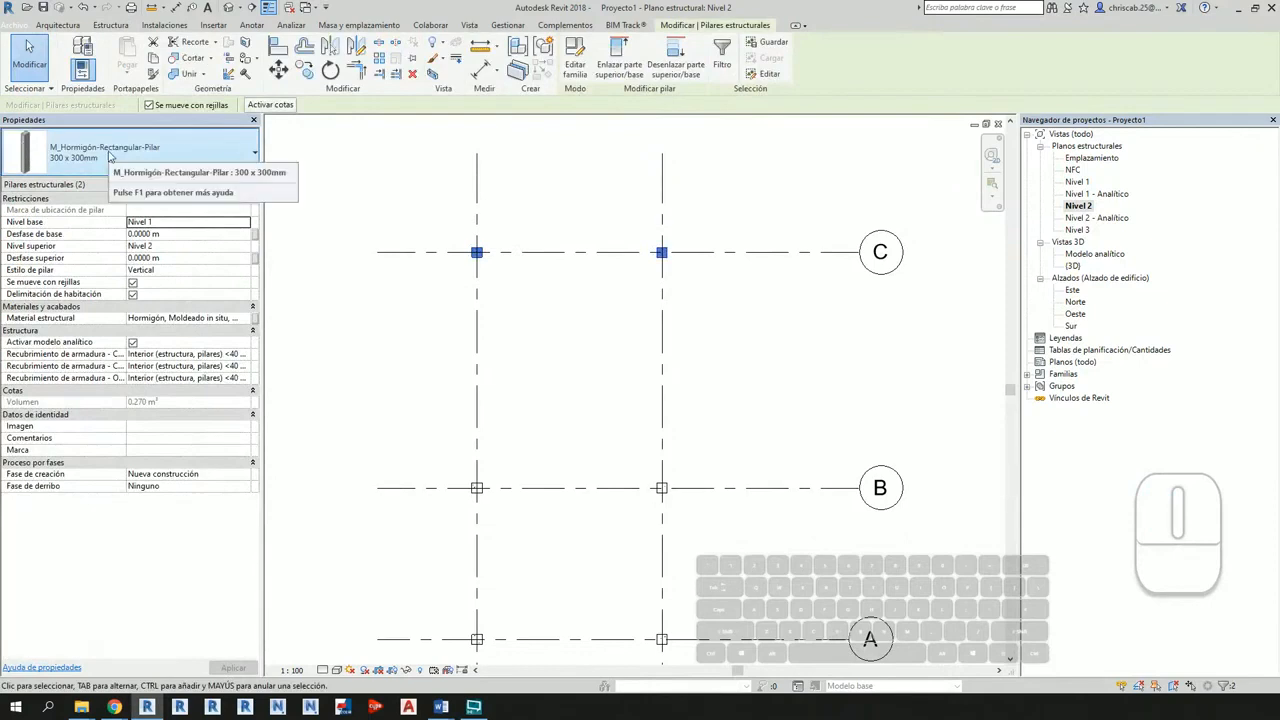
left_click(110, 155)
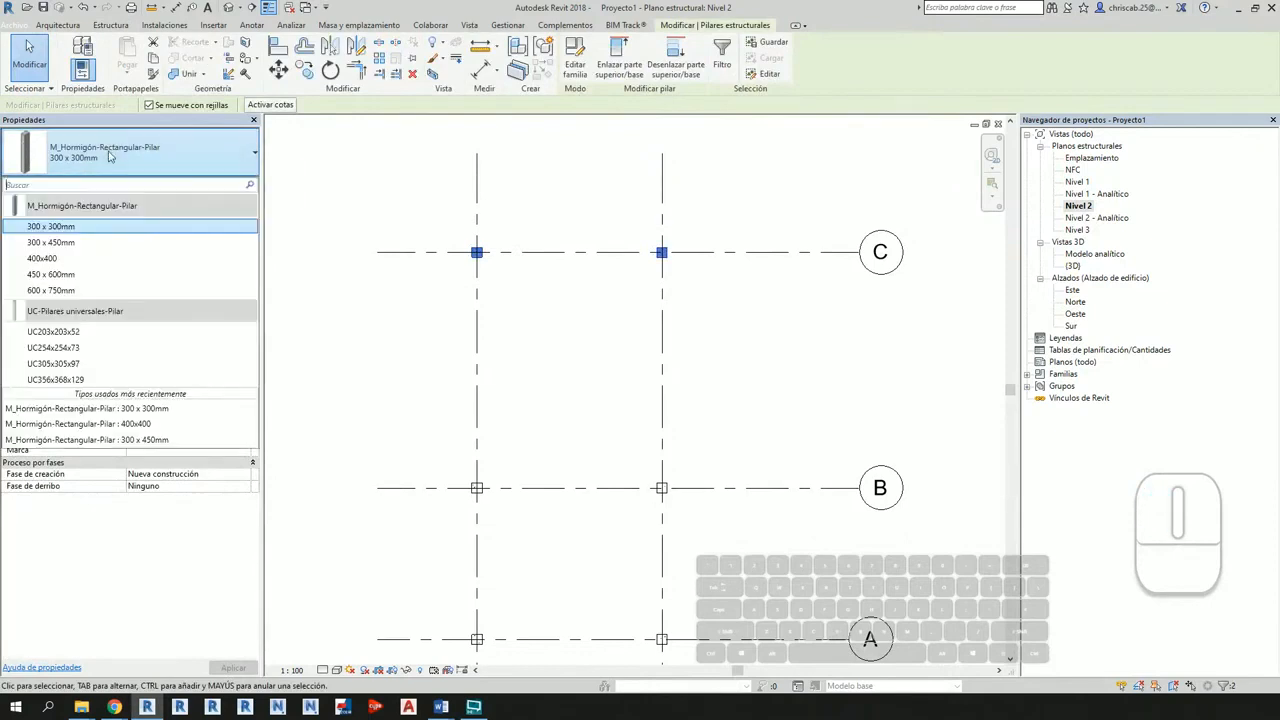
left_click(43, 259)
middle_click_drag(735, 438, 775, 427)
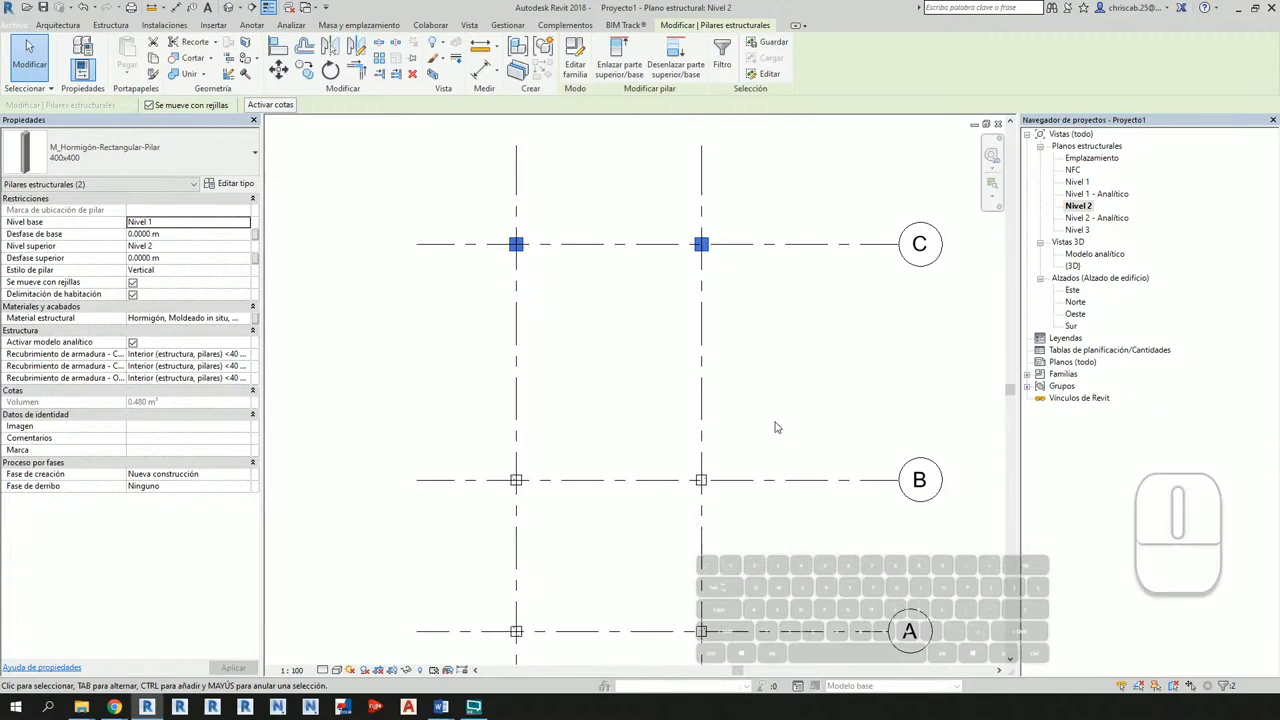
left_click(775, 427)
Step: Inspect the resized columns in the {3D} view and open the Este elevation to view the columns against the levels
left_click(229, 7)
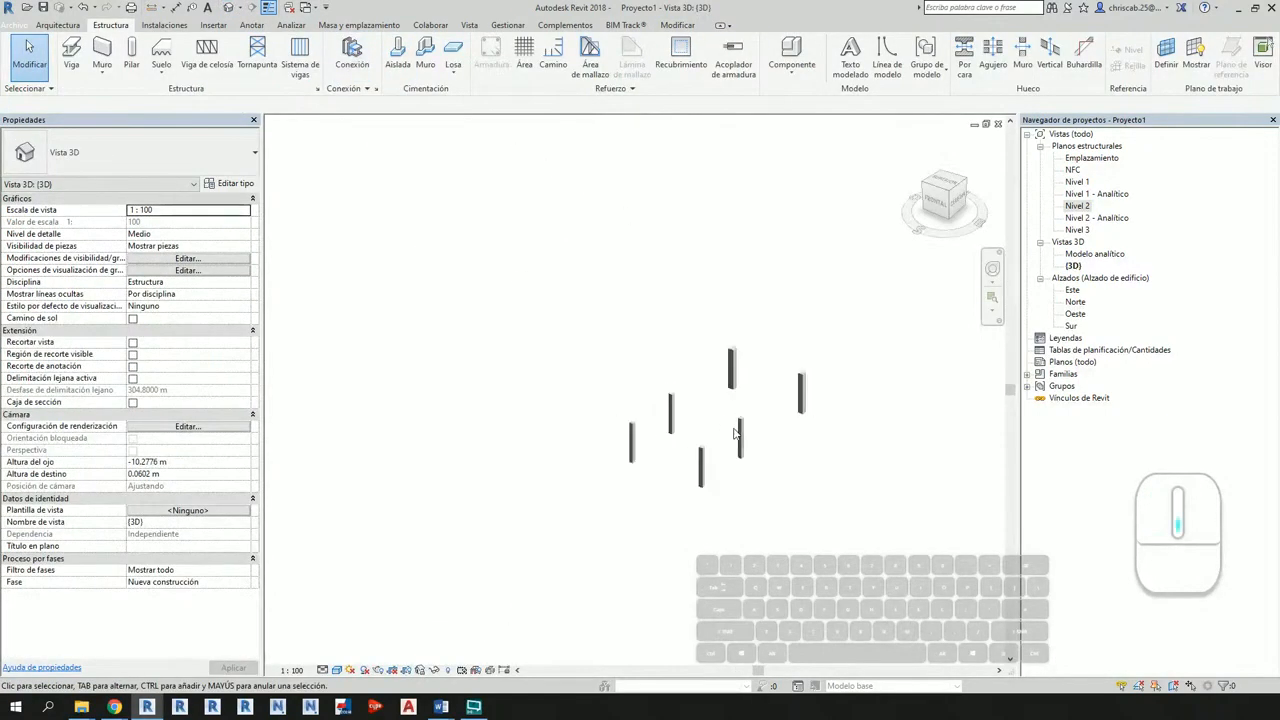
middle_click_drag(735, 432, 805, 440, "shift")
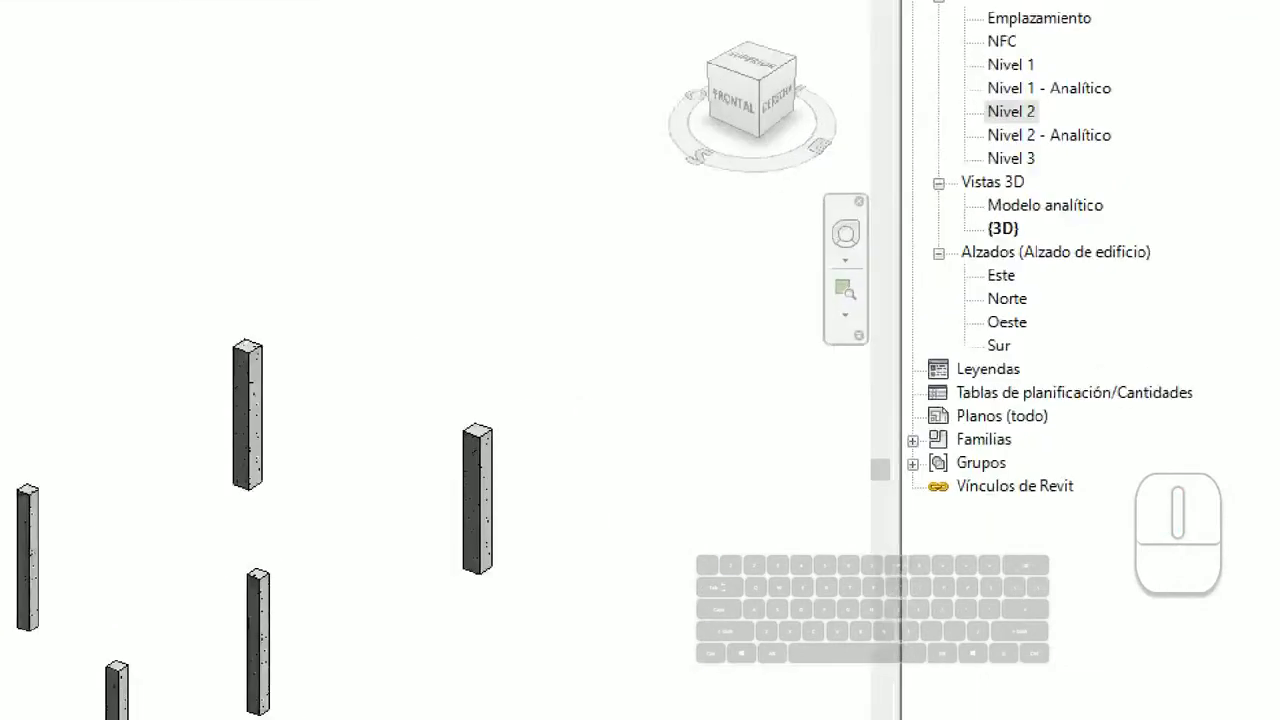
left_click(1000, 275)
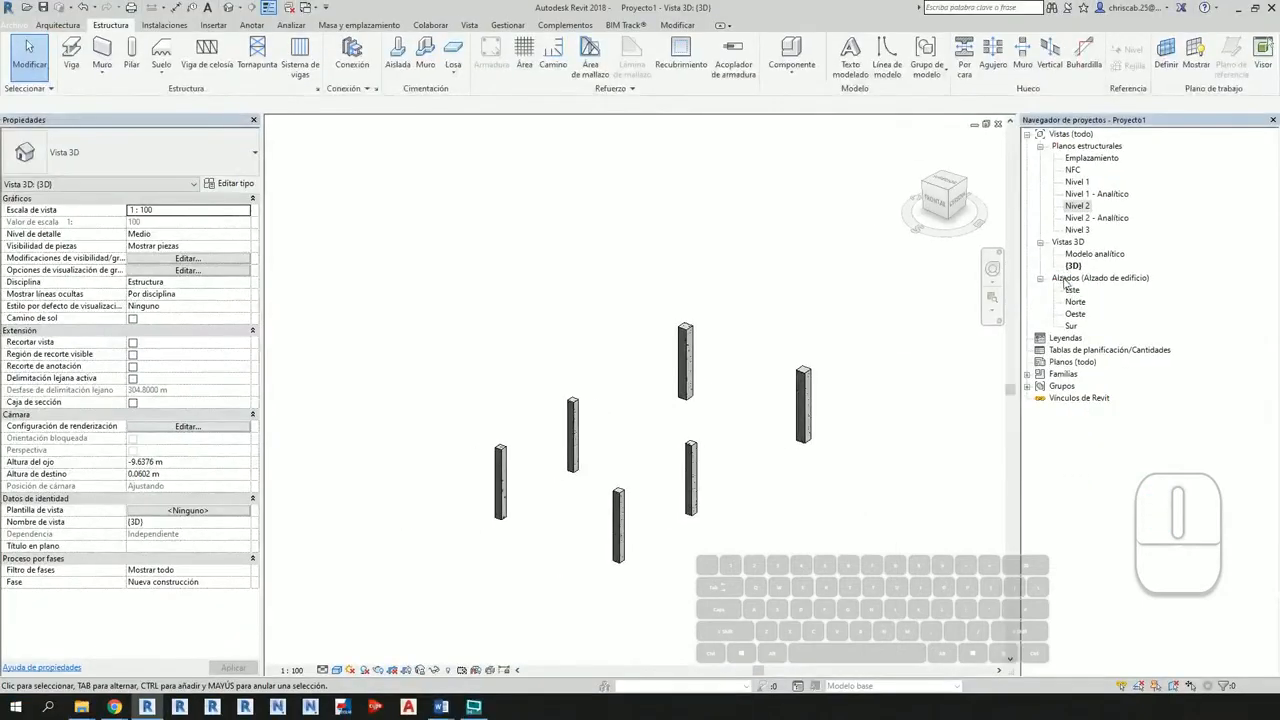
double_click(998, 274)
middle_click_drag(688, 518, 820, 505)
scroll(654, 540, "down", 1)
middle_click_drag(728, 574, 690, 537)
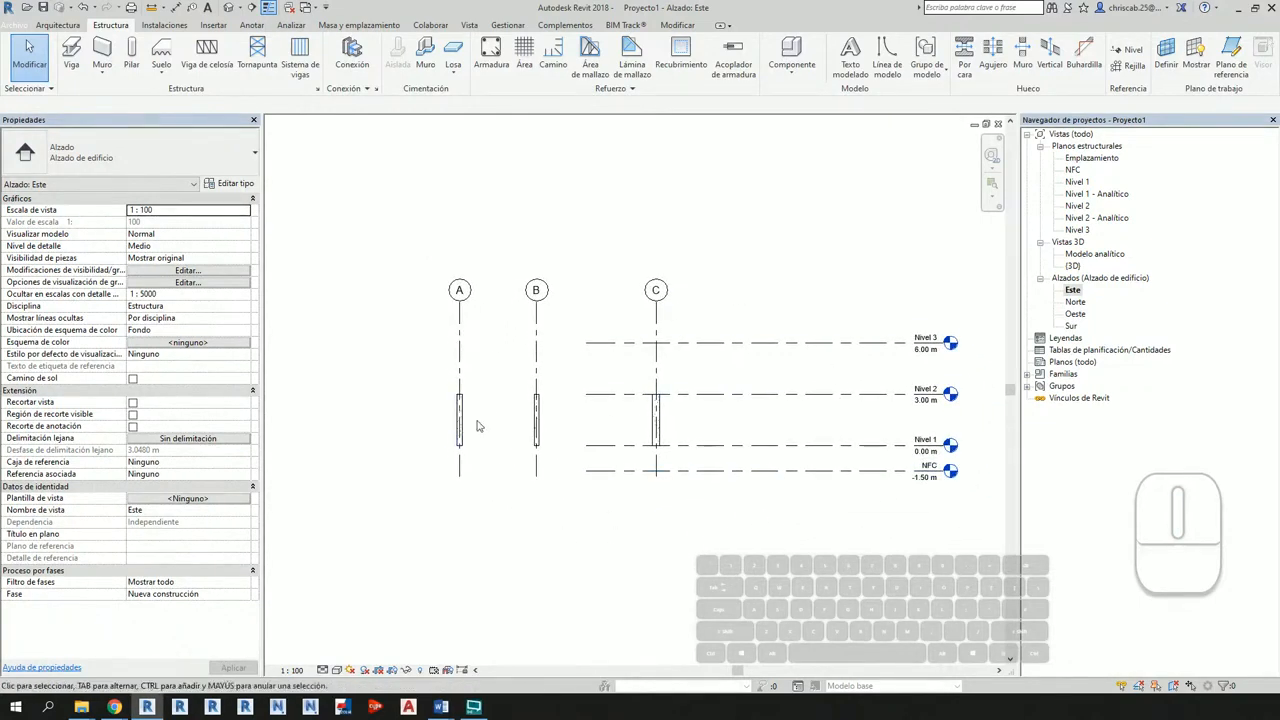
middle_click_drag(709, 542, 749, 546)
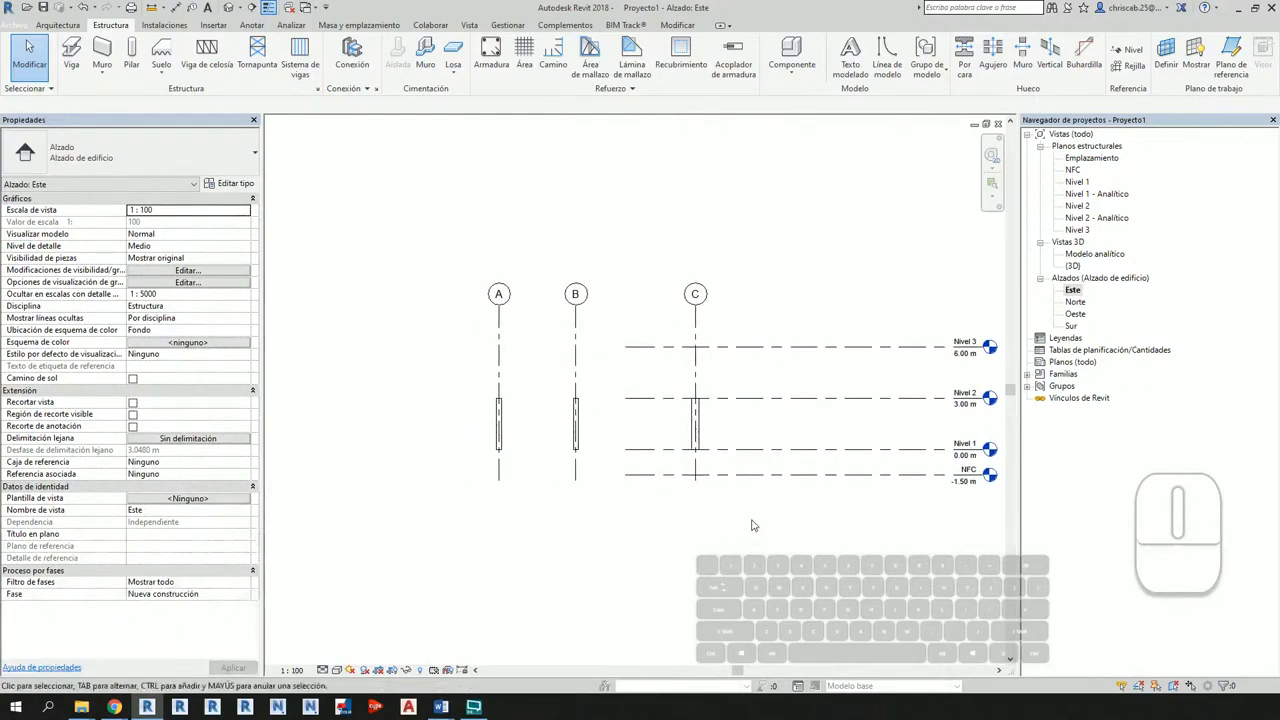
Step: Extend the level lines in the Este elevation past grid A so they cross all the columns
left_click(750, 348)
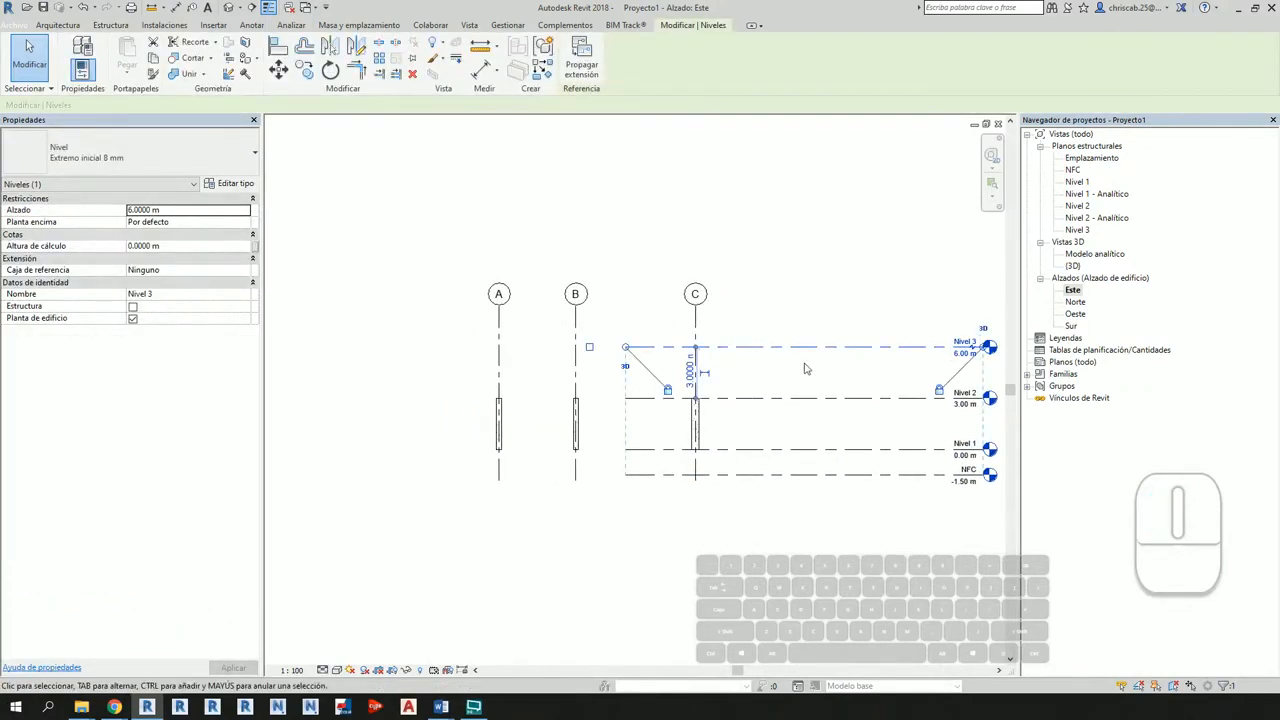
left_click_drag(624, 349, 372, 348)
left_click(565, 564)
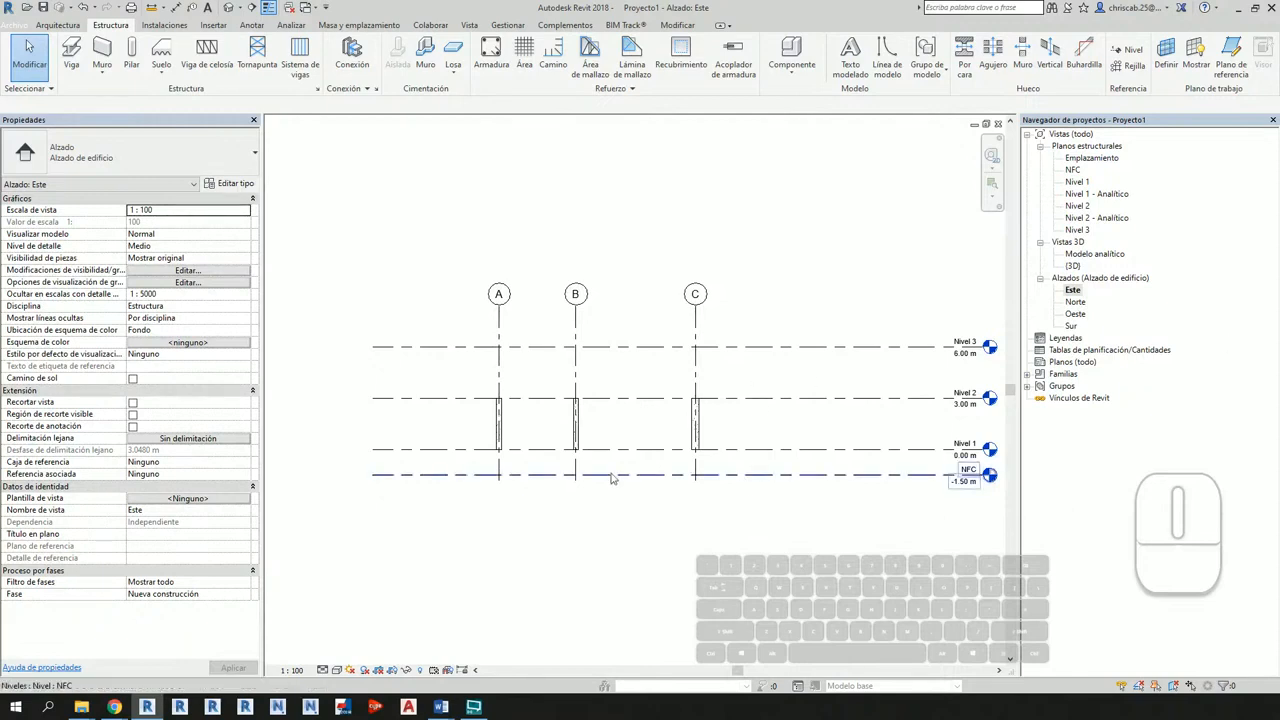
Step: Select all columns on grids A, B and C in the Este elevation and check the selected categories in the selection filter
scroll(688, 487, "up", 2)
middle_click_drag(813, 570, 857, 573)
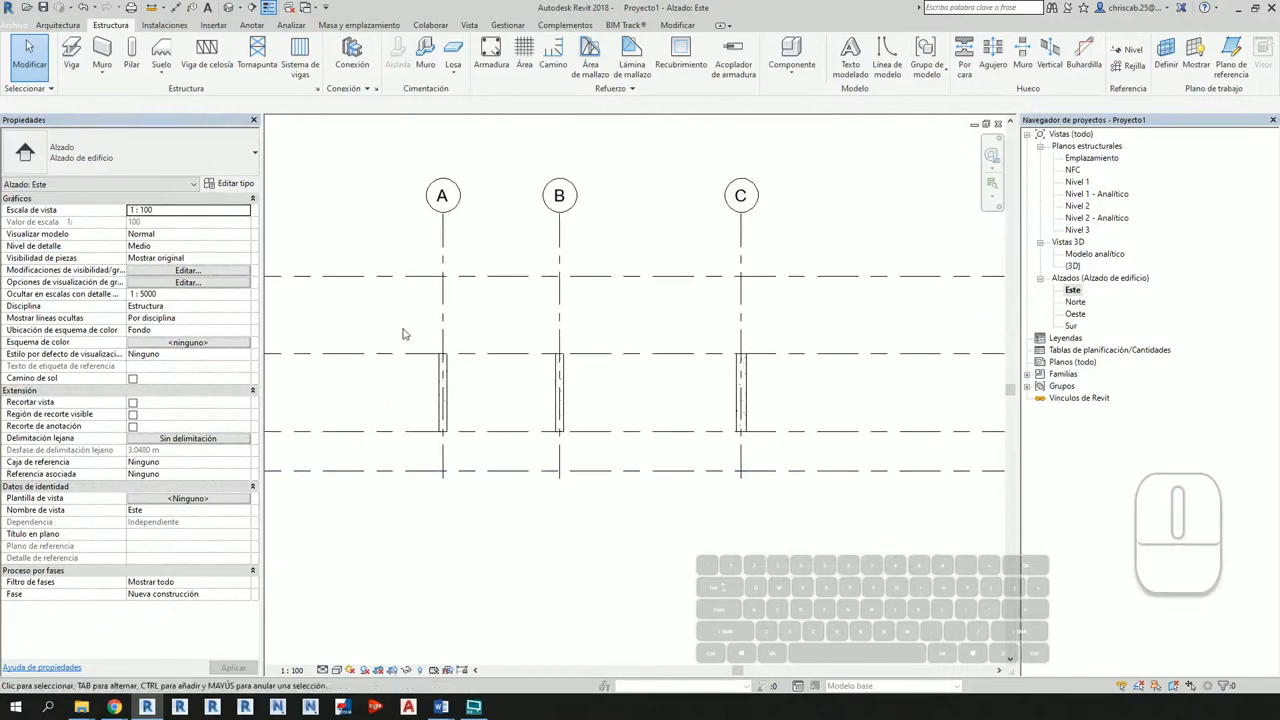
left_click_drag(400, 323, 783, 461)
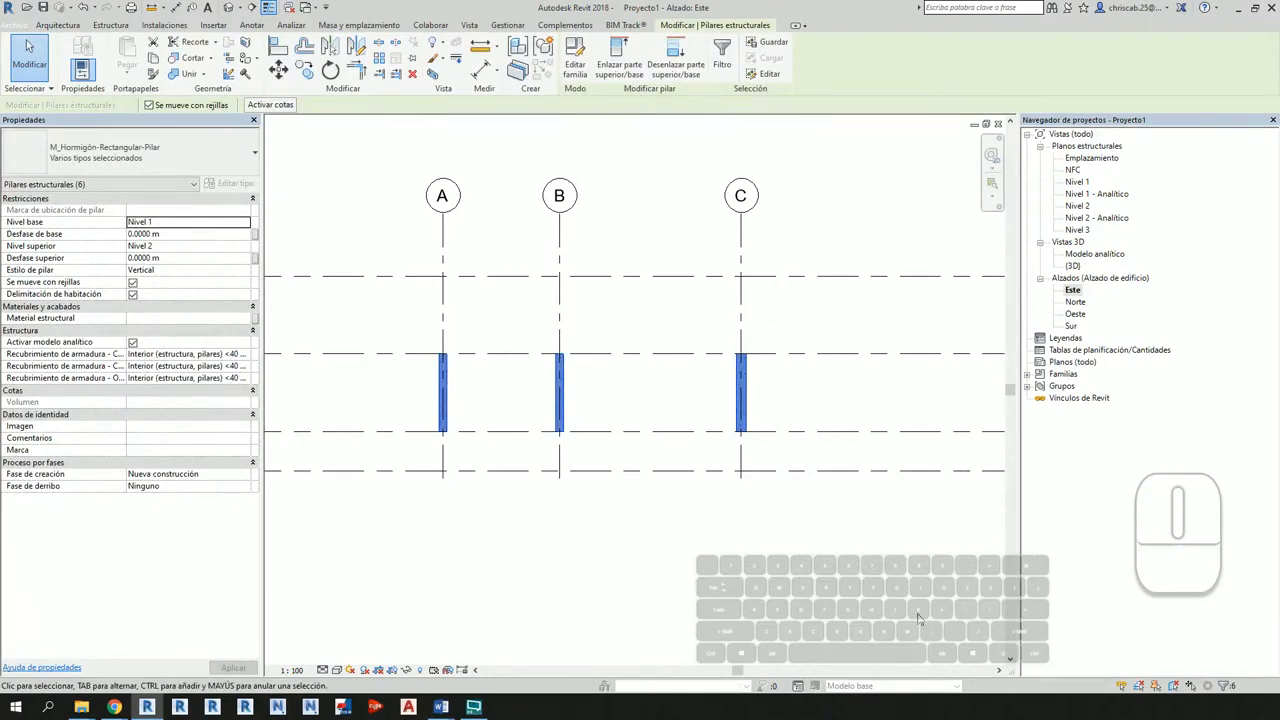
left_click(676, 62)
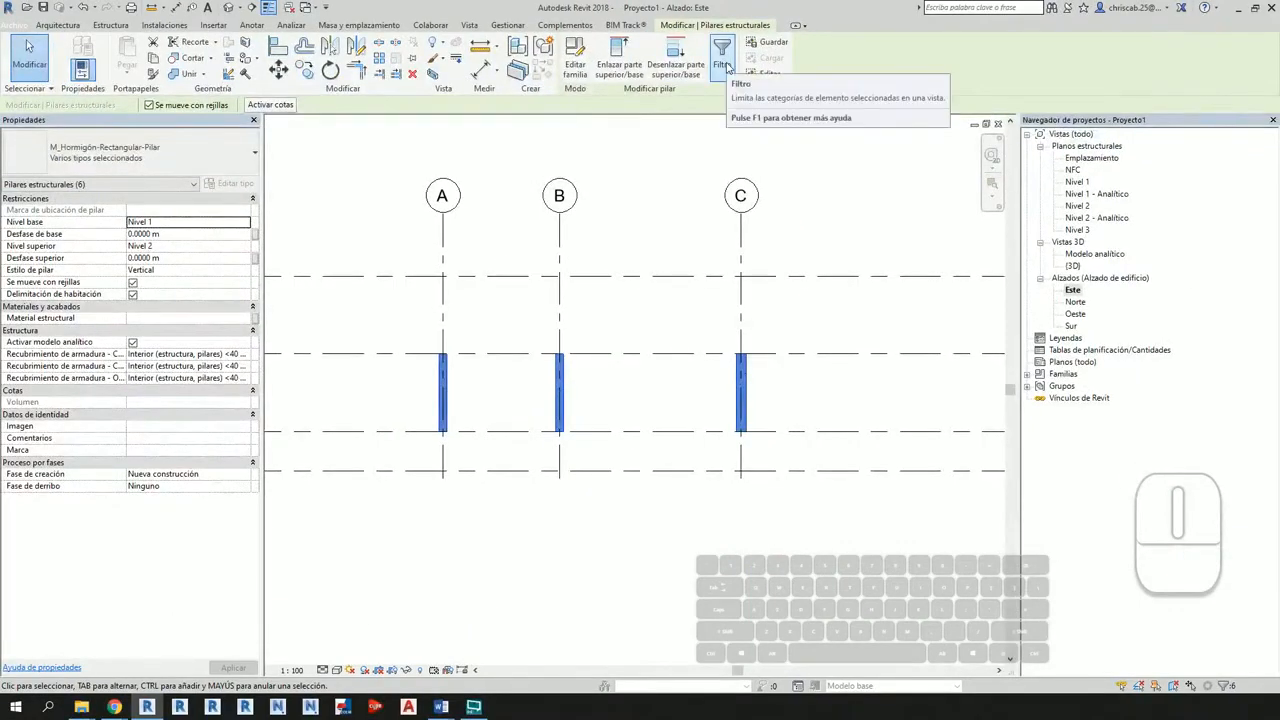
left_click(746, 127)
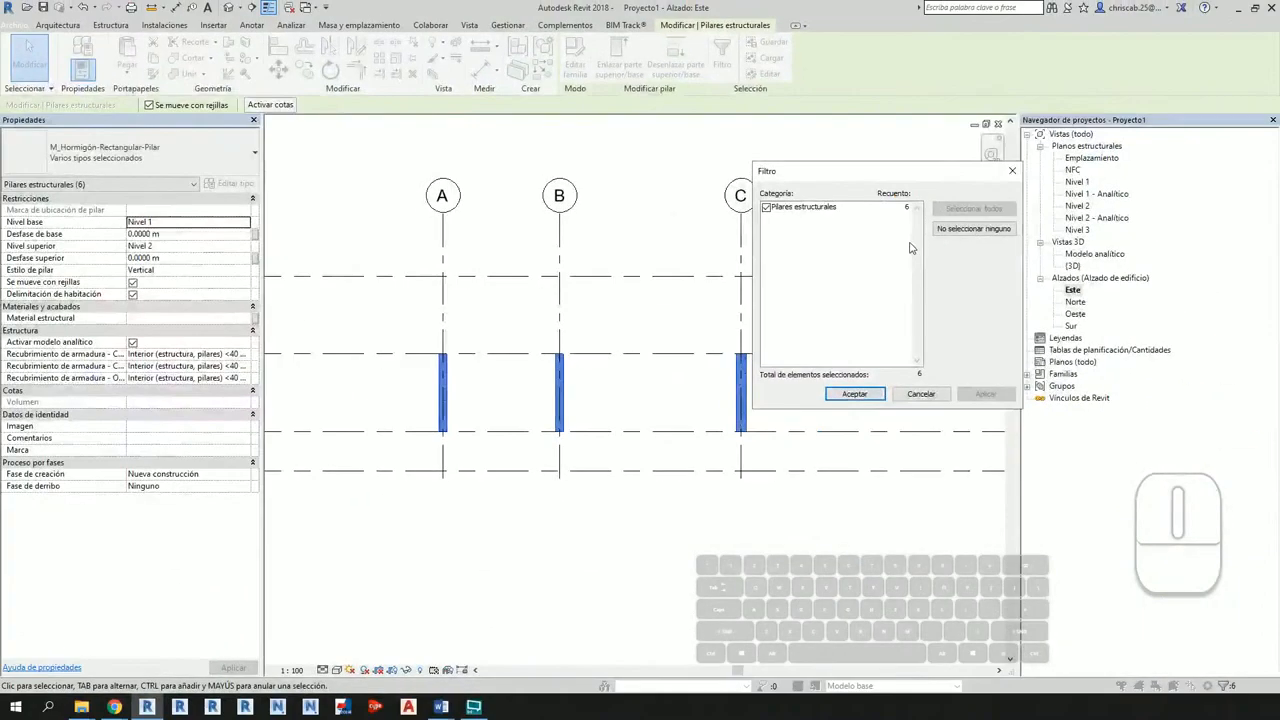
left_click(933, 584)
Step: Review the base and top level restrictions of the selected columns against the level lines in the Este elevation
middle_click_drag(838, 478, 674, 440)
scroll(674, 440, "down", 2)
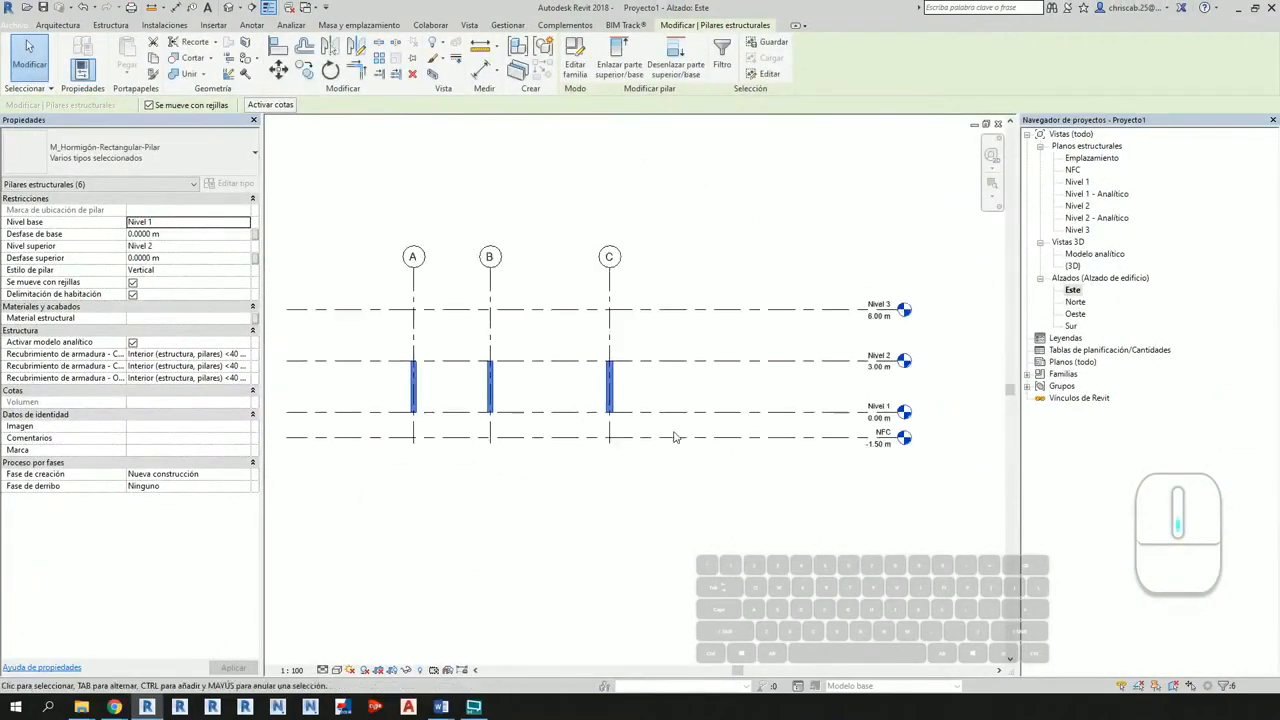
scroll(840, 467, "up", 2)
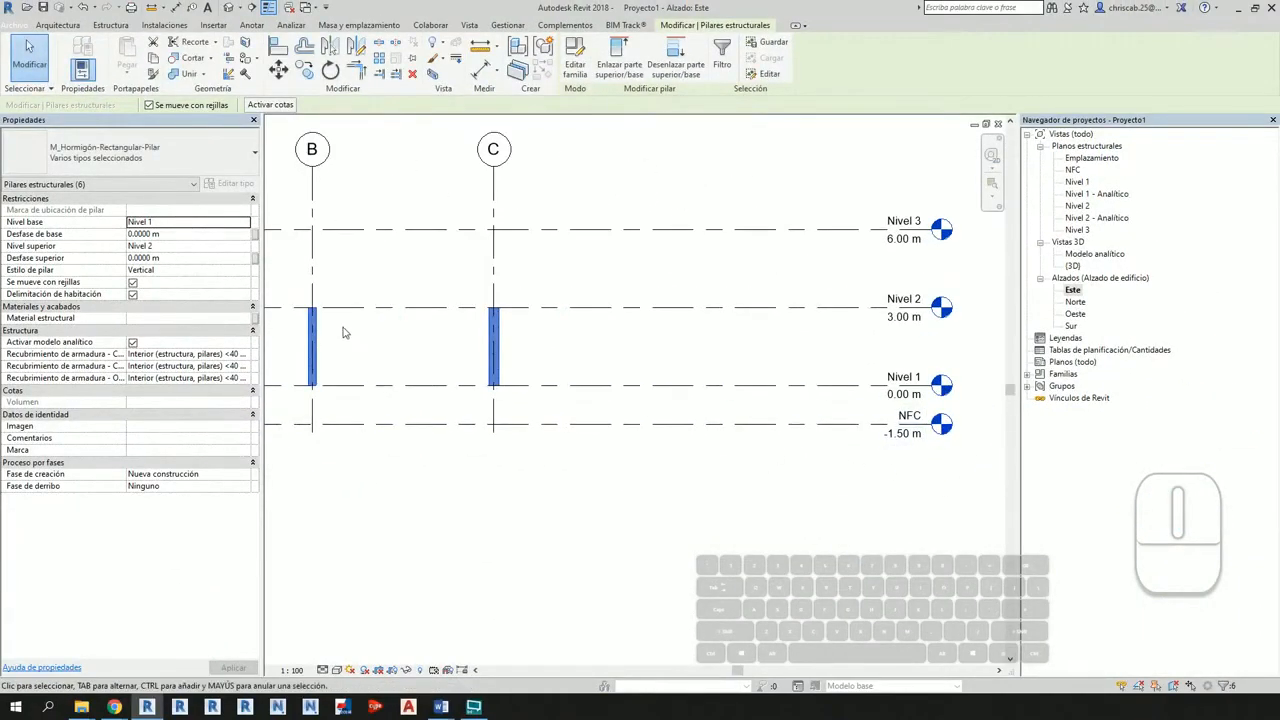
middle_click_drag(345, 333, 612, 350)
middle_click_drag(849, 443, 741, 423)
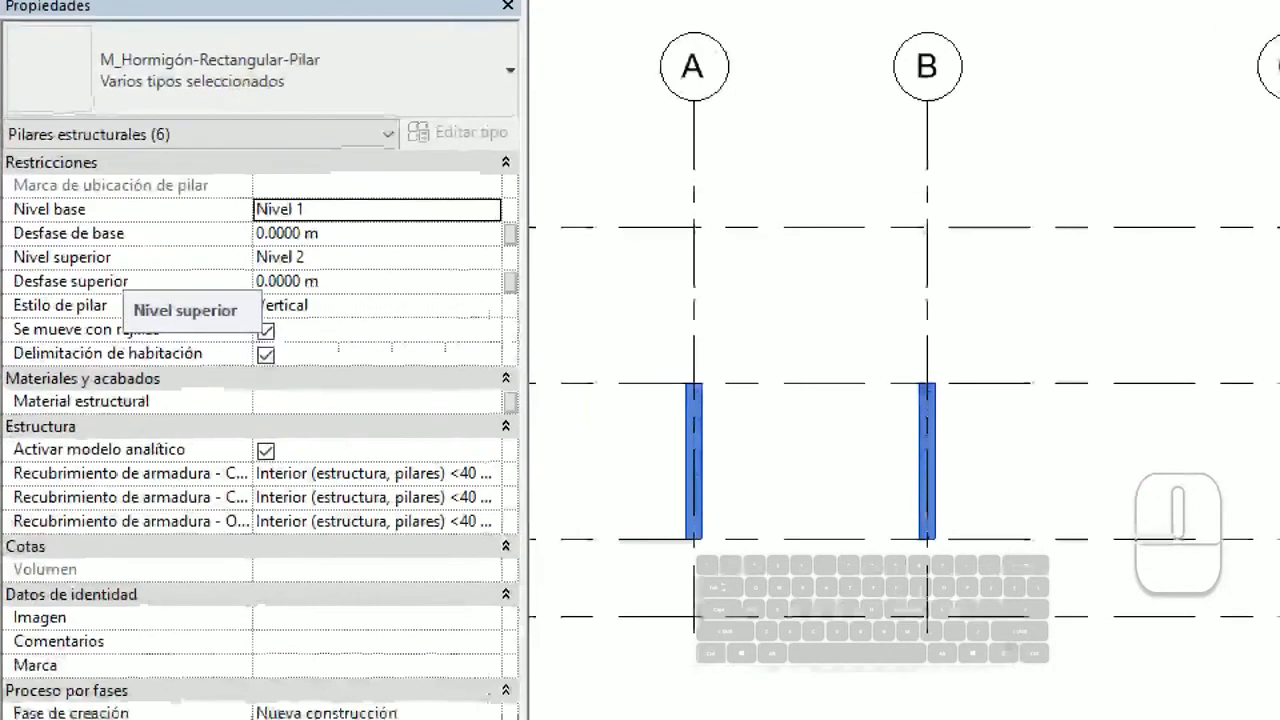
left_click(18, 222)
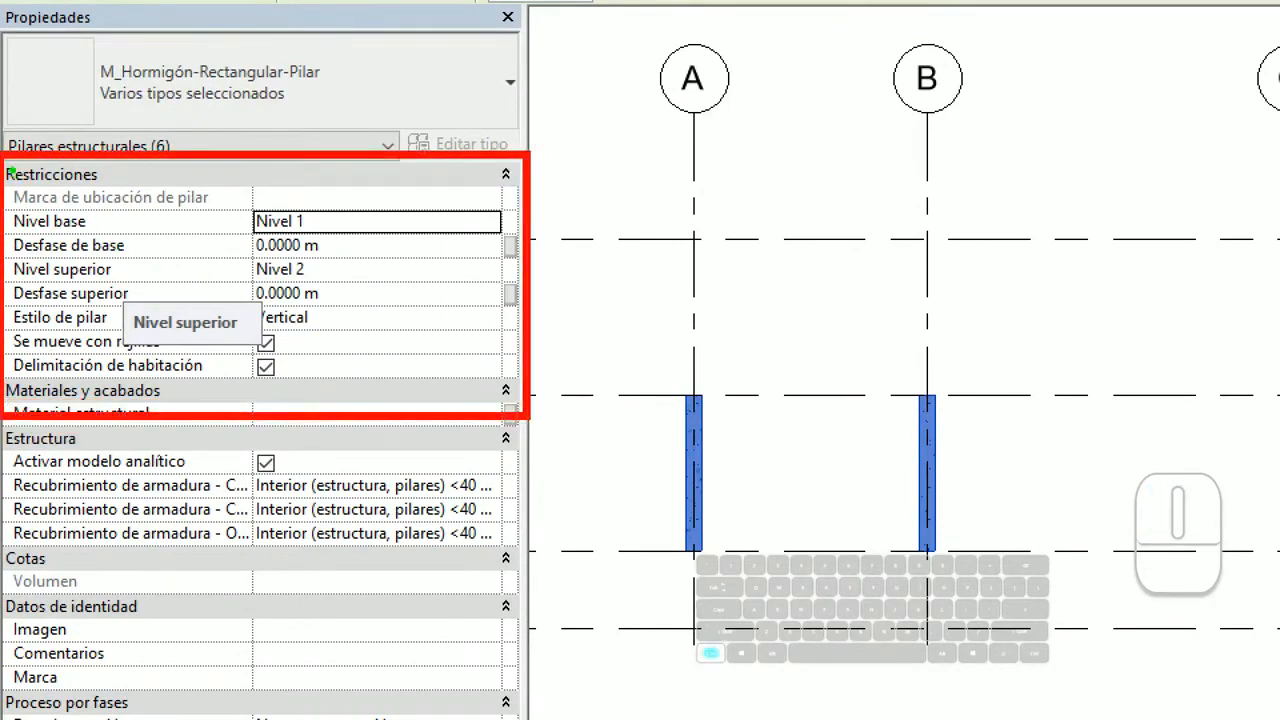
left_click_drag(5, 160, 122, 187, "ctrl")
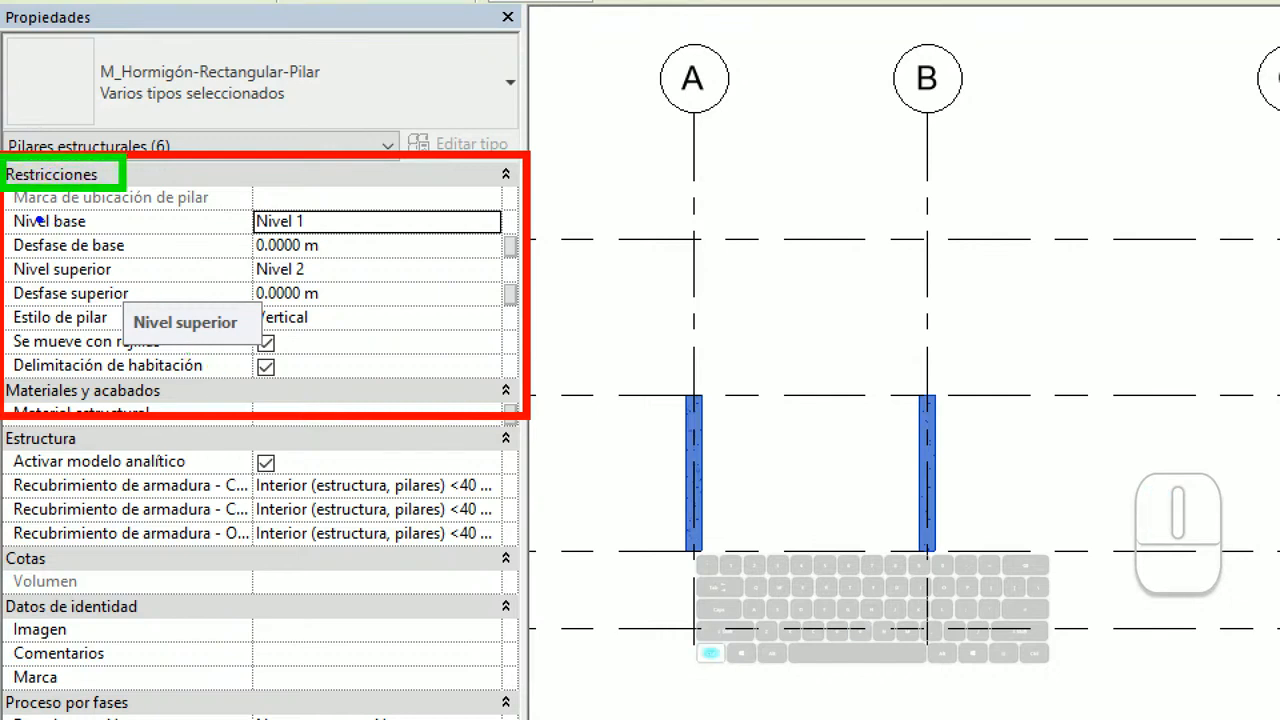
mouse_move(6, 209)
left_mouse_down("ctrl")
mouse_move(222, 236)
mouse_move(500, 226)
mouse_move(603, 548)
mouse_move(627, 517)
left_mouse_up("ctrl")
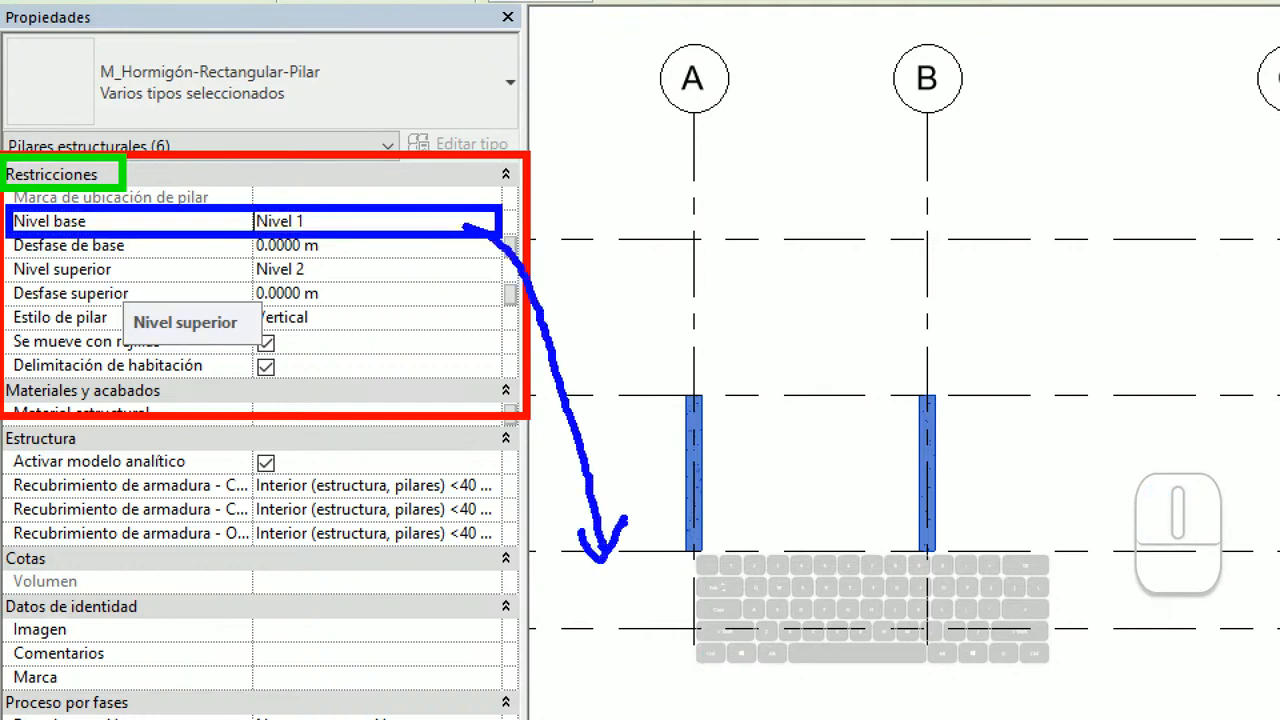
mouse_move(612, 460)
left_mouse_down()
mouse_move(652, 610)
mouse_move(636, 610)
mouse_move(672, 588)
left_mouse_up()
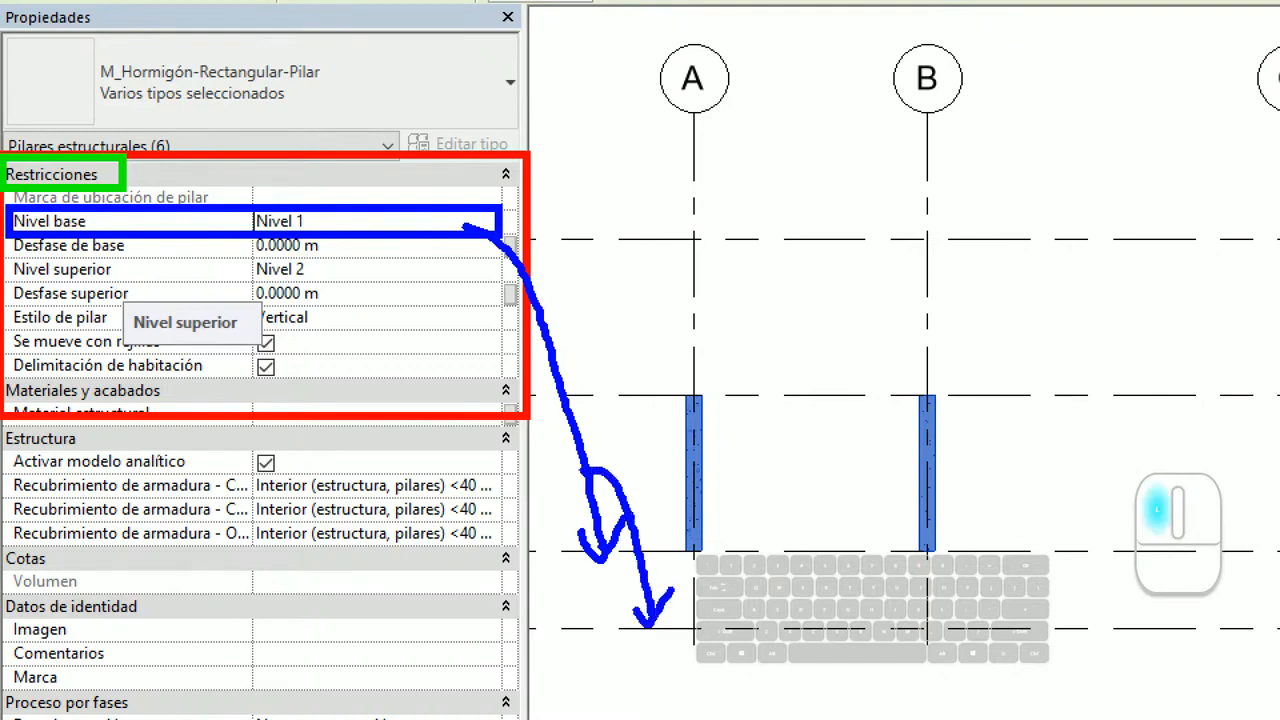
left_click(660, 650)
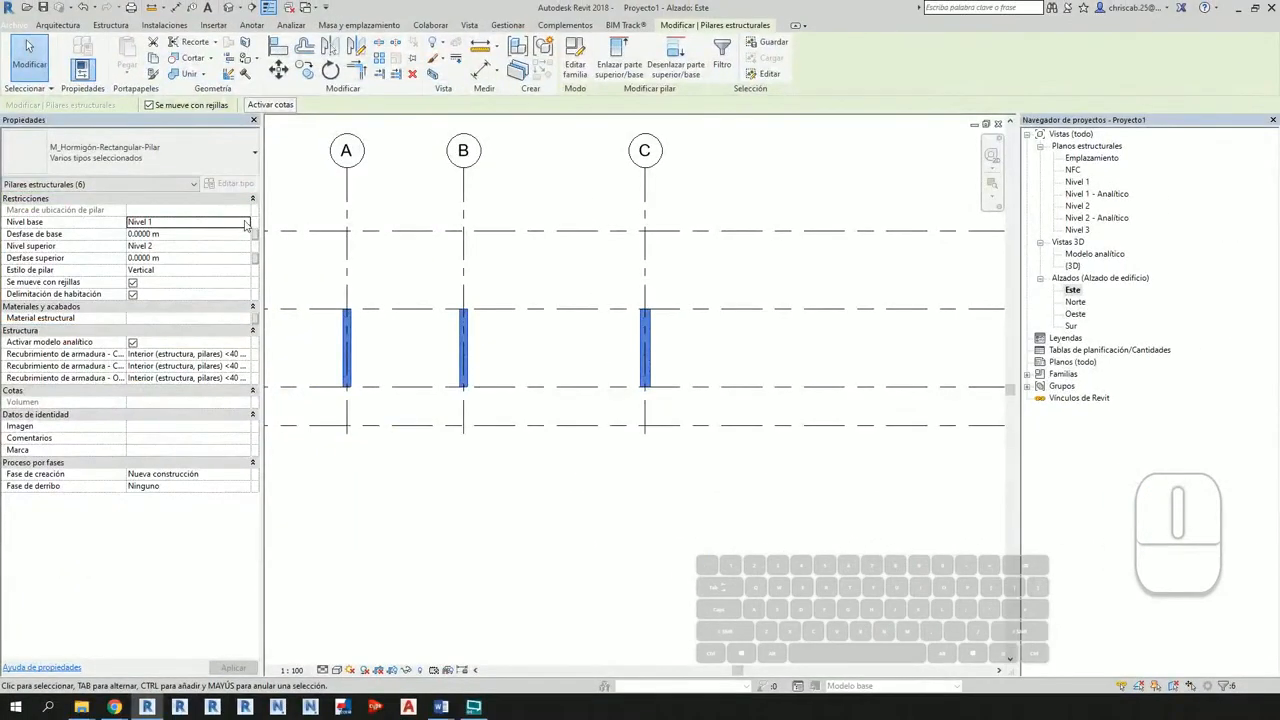
Step: Set the base level of the selected columns on grids A, B and C to NFC and clear the selection
left_click(246, 222)
left_click(139, 234)
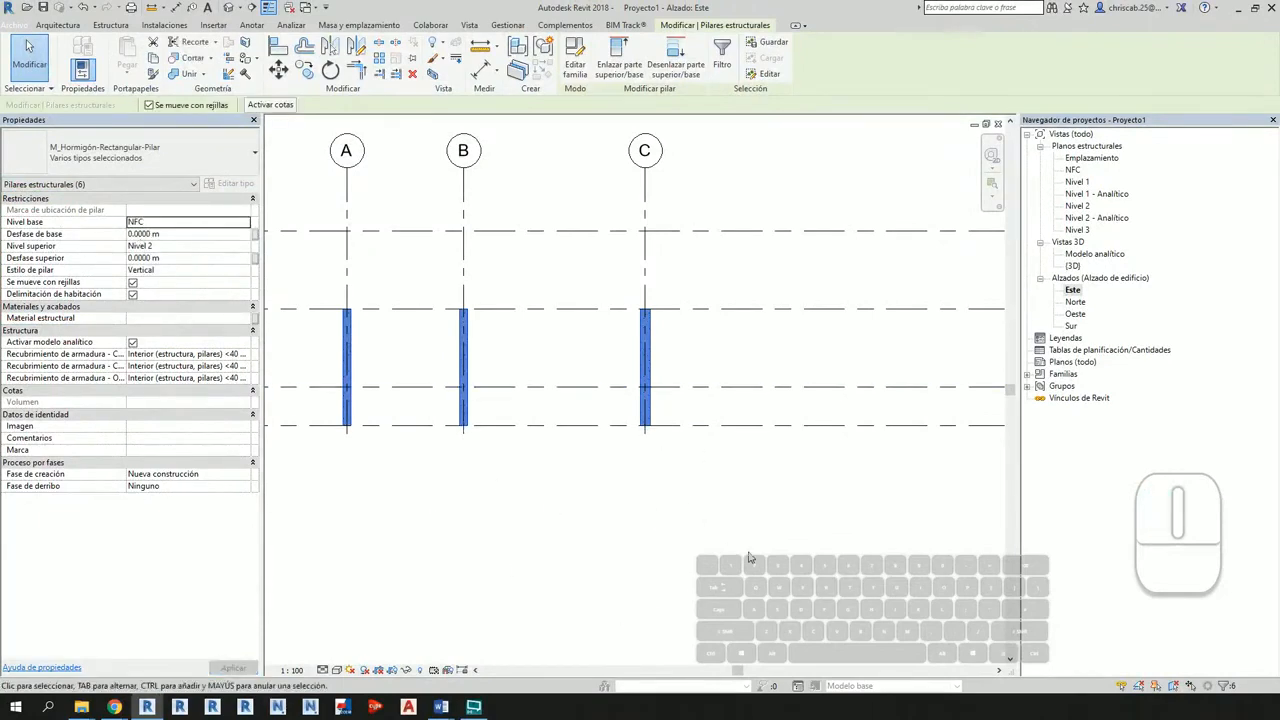
key("Escape")
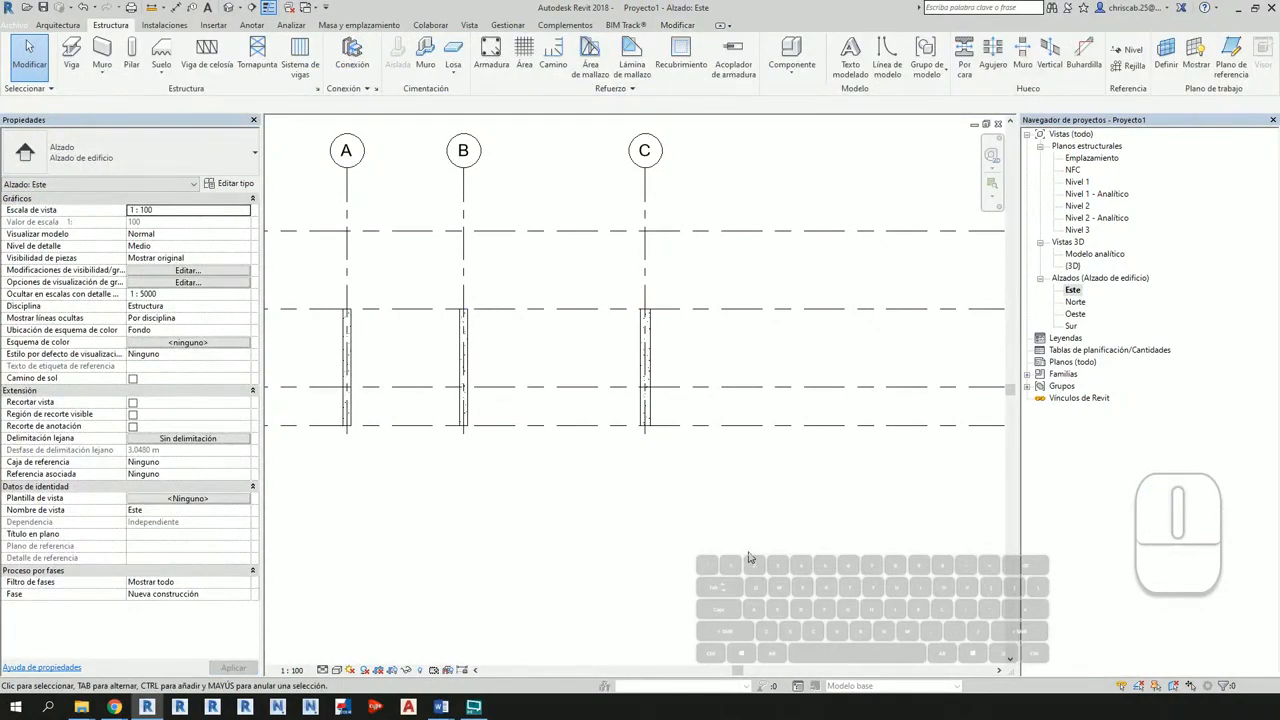
Step: Compare the NFC level line in the Este elevation with the structural plan of the same name in the project views
middle_click_drag(760, 517, 766, 557)
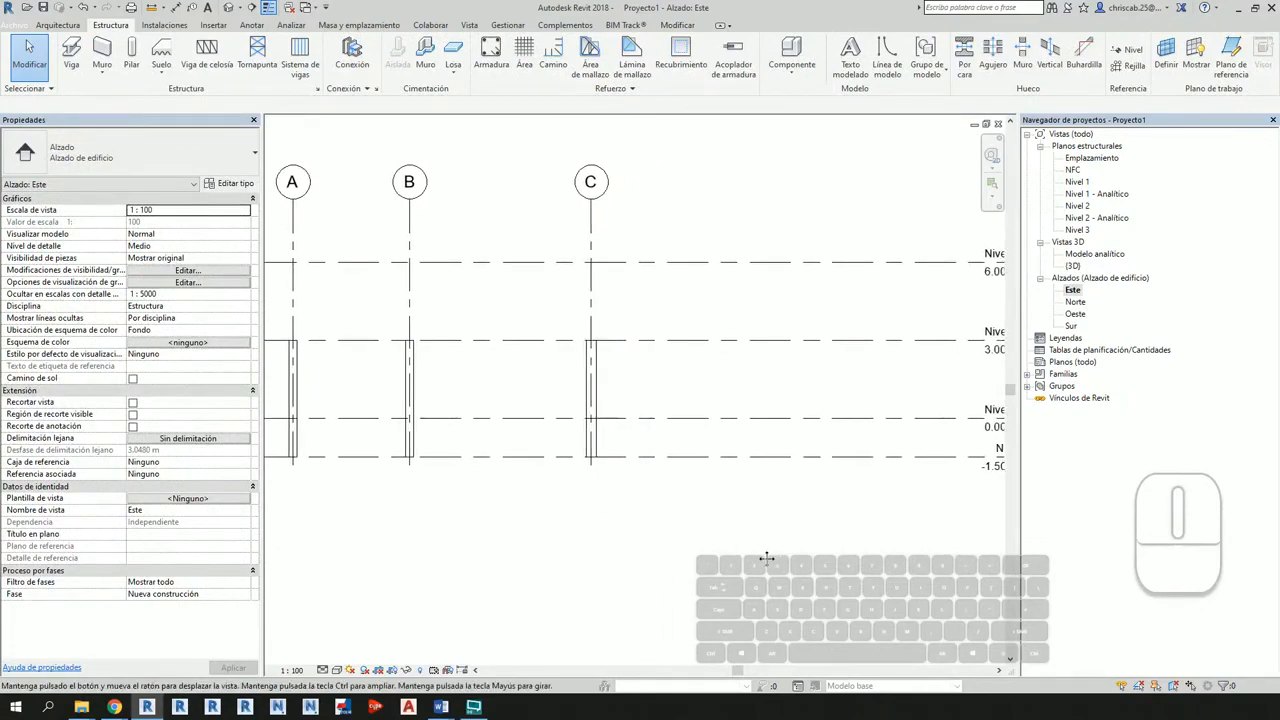
key("ctrl+1")
left_click(1140, 127)
left_click_drag(1053, 158, 1063, 168, "ctrl")
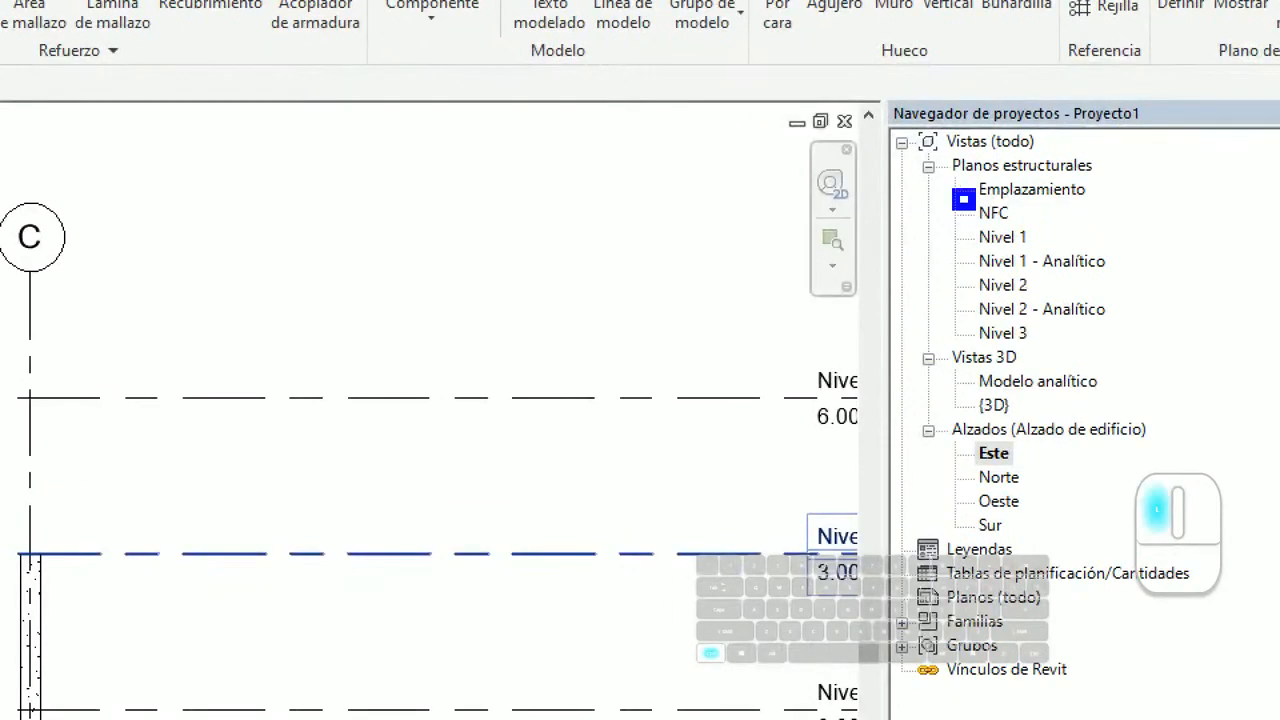
left_click_drag(975, 210, 1036, 232, "ctrl")
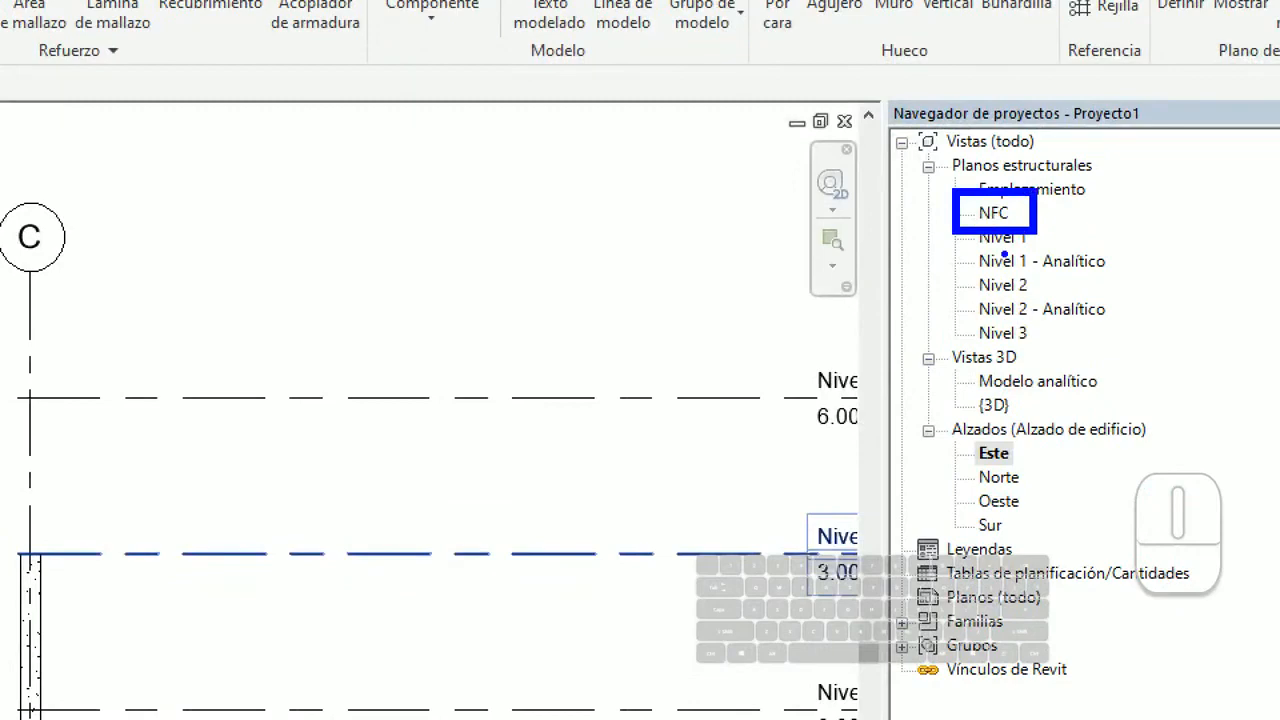
key("Escape")
scroll(715, 303, "down", 3)
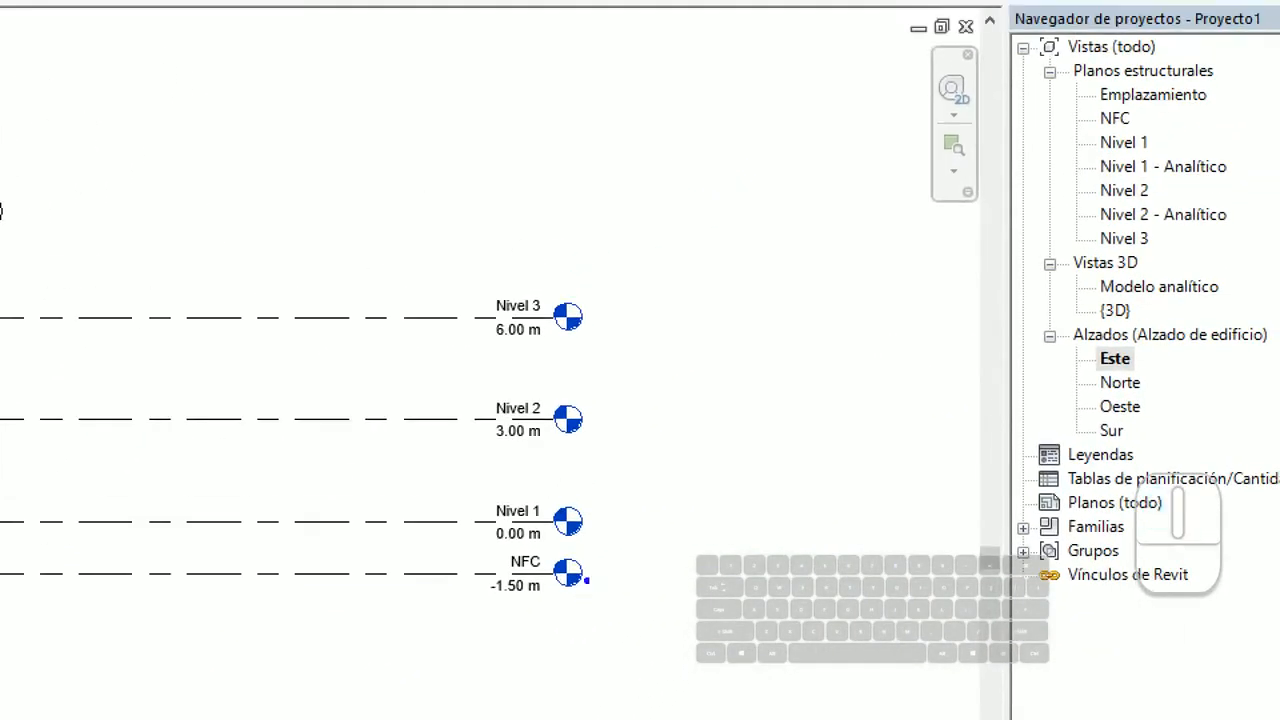
mouse_move(614, 570)
left_mouse_down()
mouse_move(525, 535)
mouse_move(582, 618)
mouse_move(908, 180)
mouse_move(1058, 128)
mouse_move(1166, 122)
mouse_move(1040, 112)
left_mouse_up()
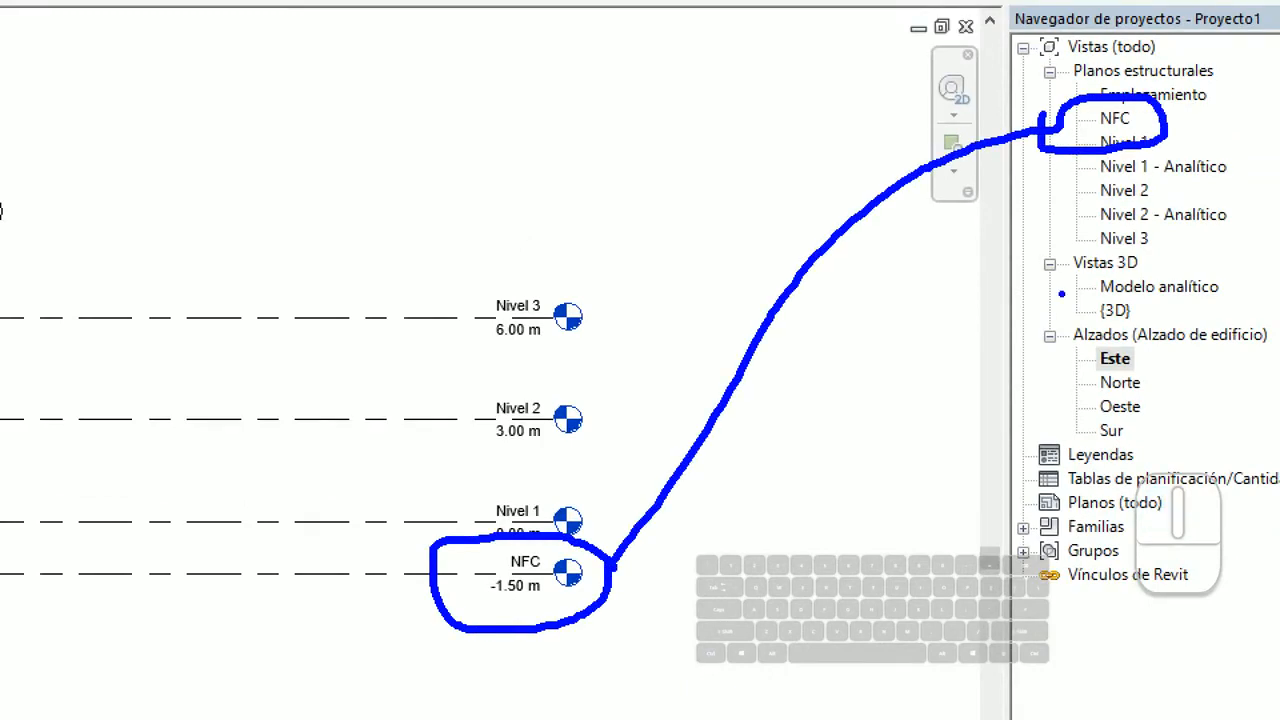
key("Escape")
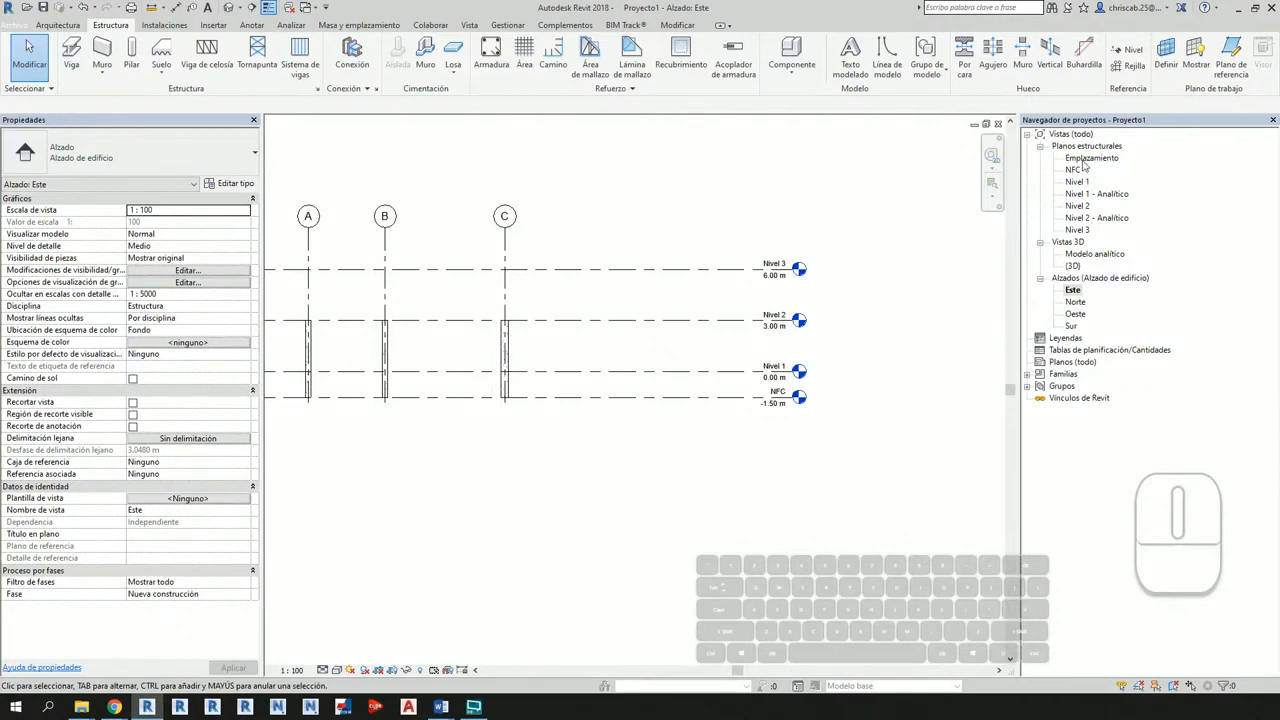
Step: Open the NFC structural plan and bring all the column and grid intersections into view
double_click(1073, 170)
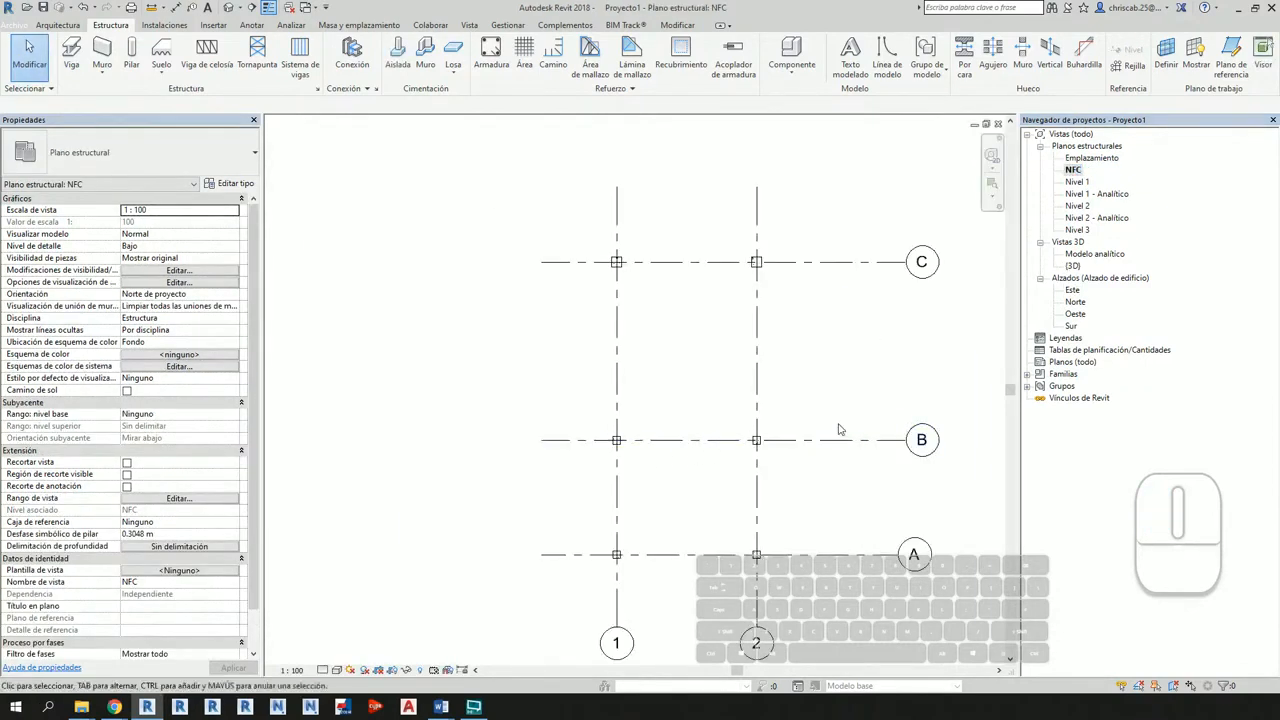
middle_click_drag(884, 464, 849, 417)
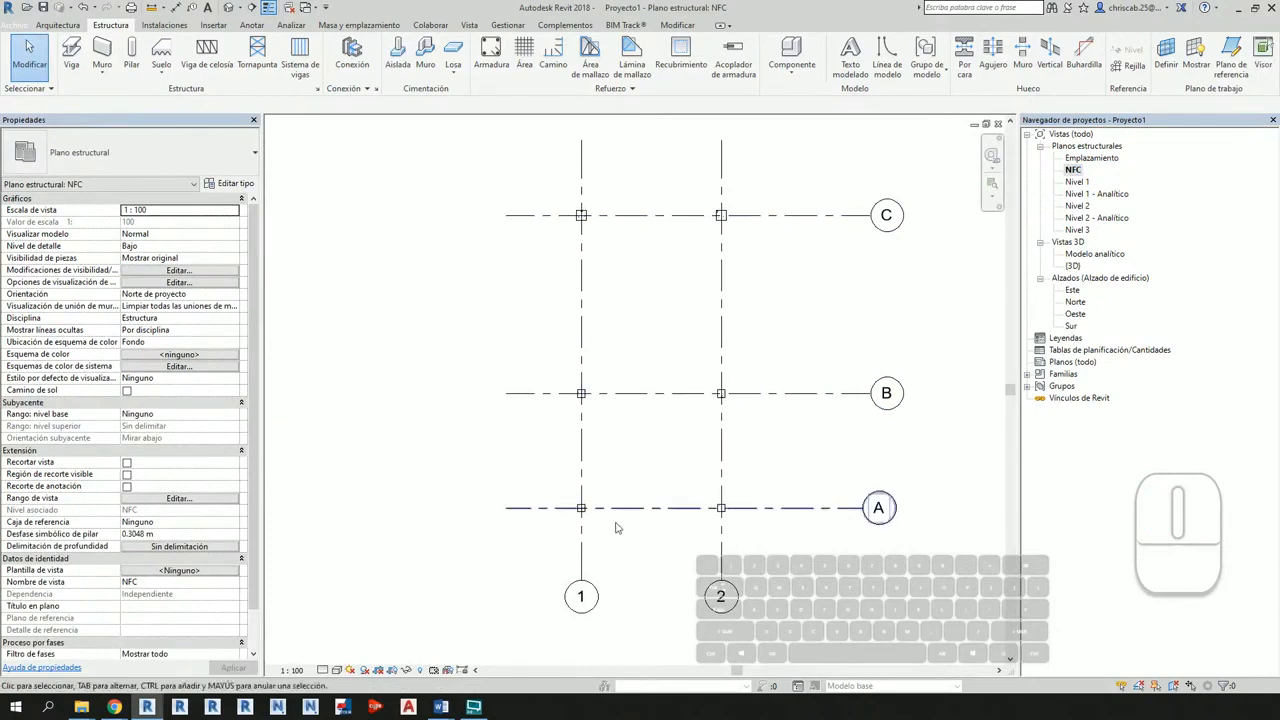
middle_click_drag(819, 502, 810, 512)
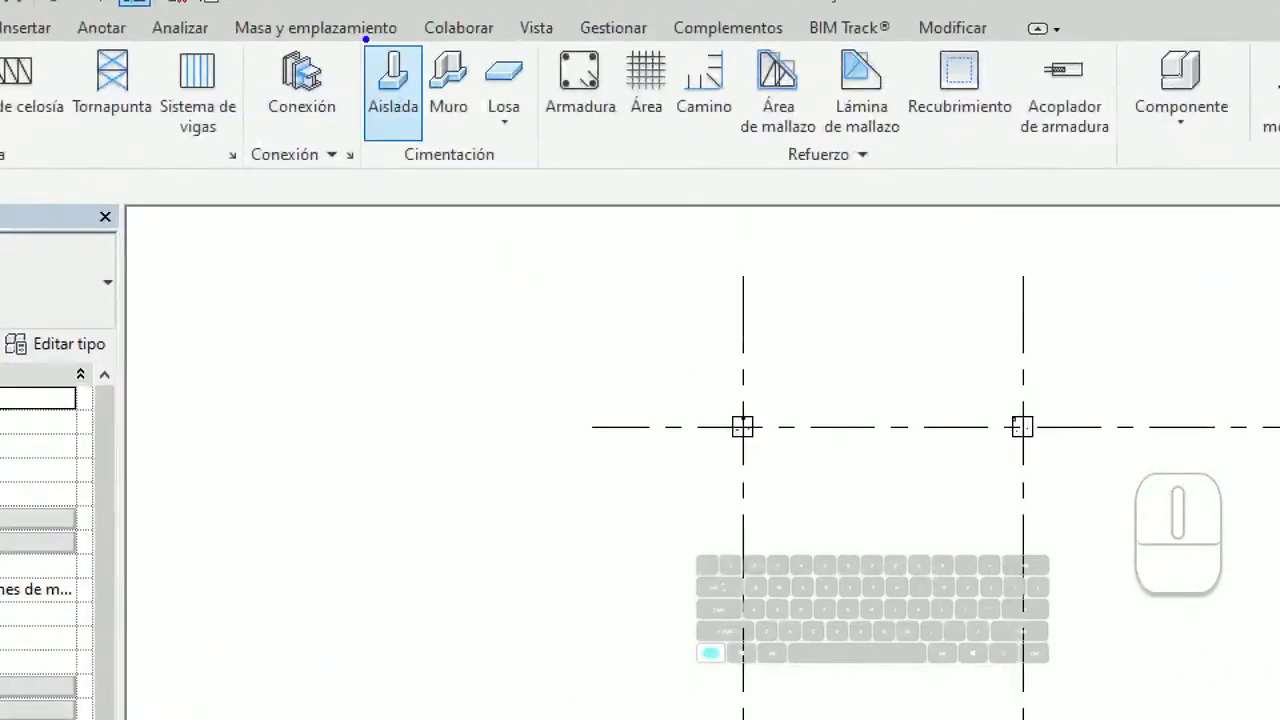
Step: Place an M_Zapata-Rectangular 1800 x 1200 x 450mm isolated footing under the column at grids A and 1 in the NFC plan
left_click(393, 88)
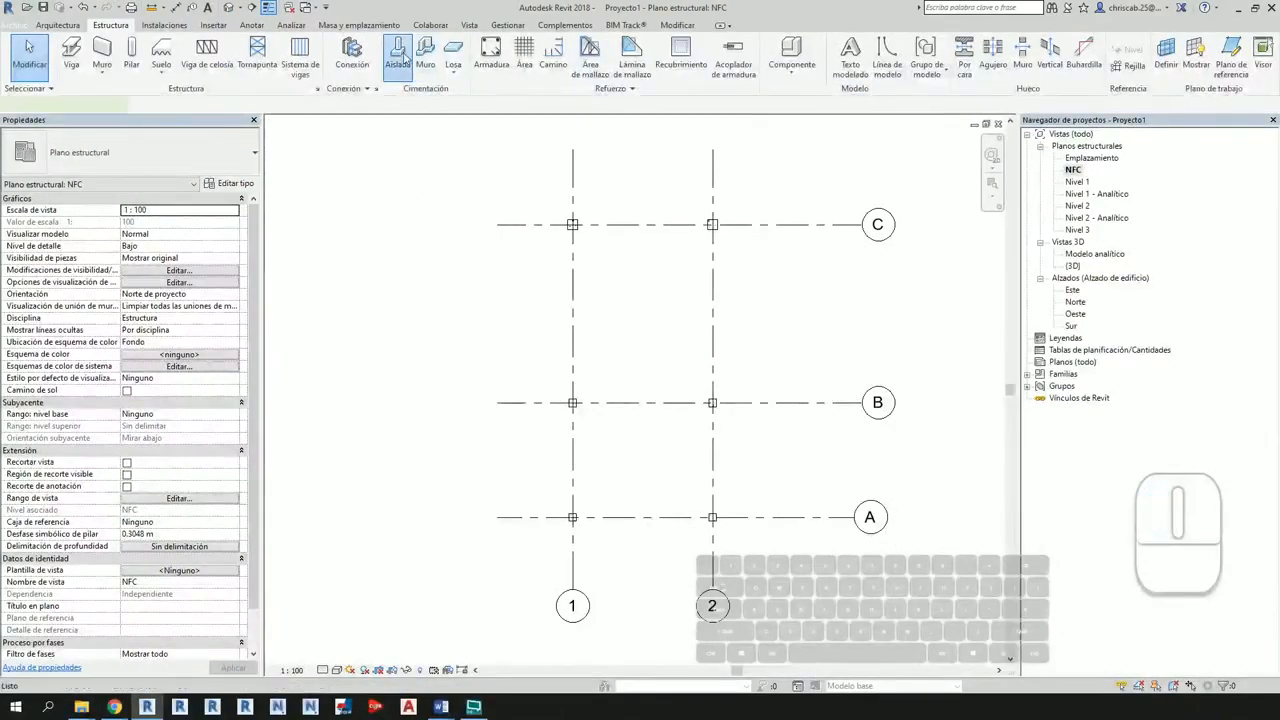
left_click(393, 95)
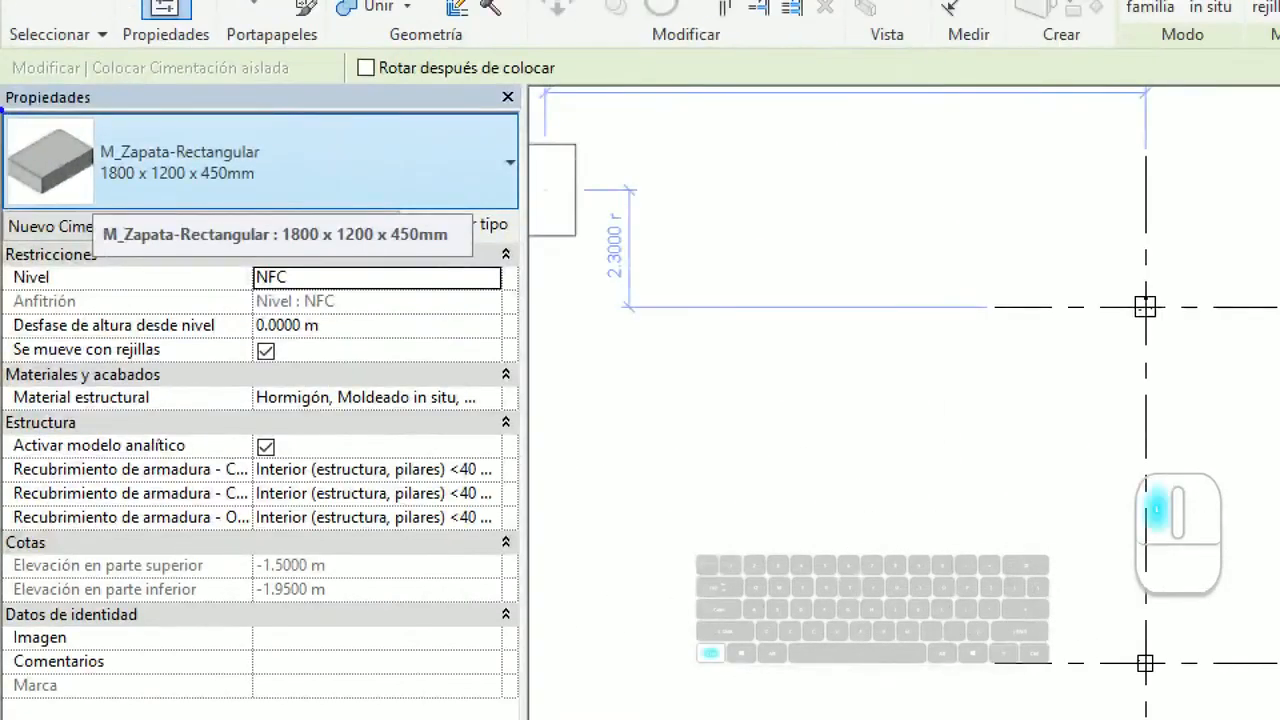
left_click_drag(4, 112, 505, 214, "ctrl")
mouse_move(408, 397)
left_mouse_down("ctrl+shift")
mouse_move(421, 180)
mouse_move(402, 180)
left_mouse_up("ctrl+shift")
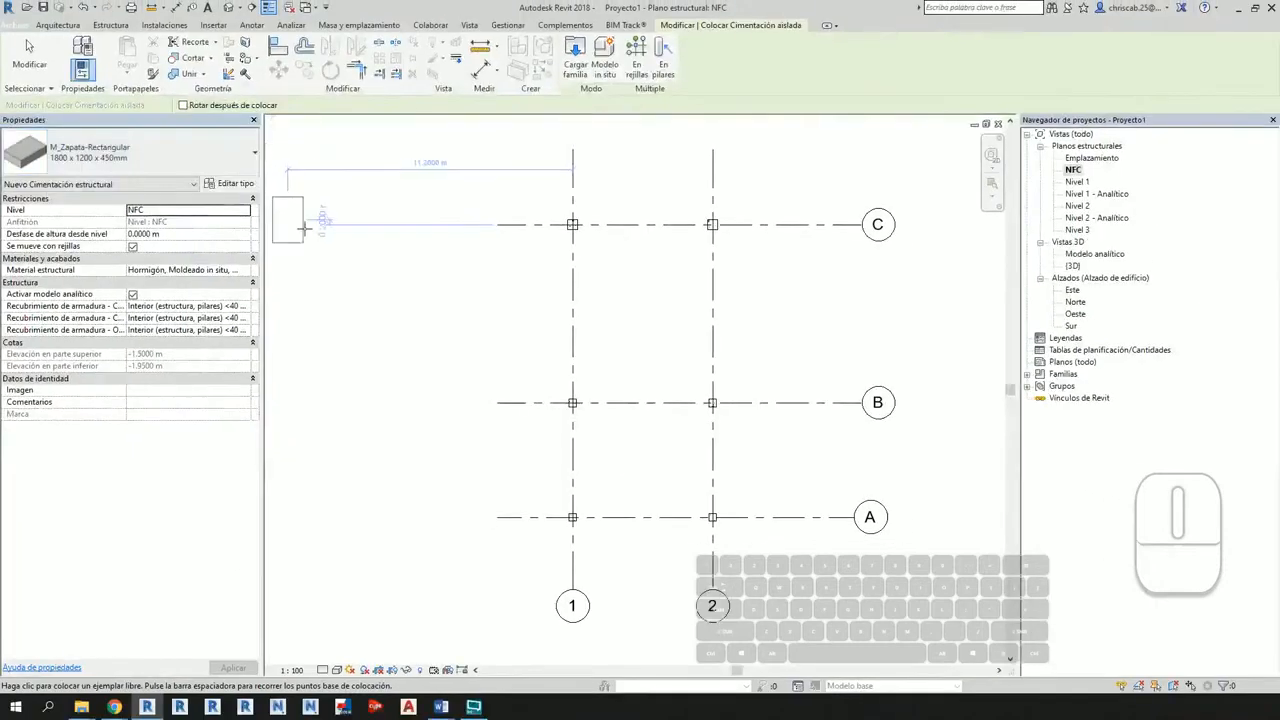
scroll(575, 569, "up", 3)
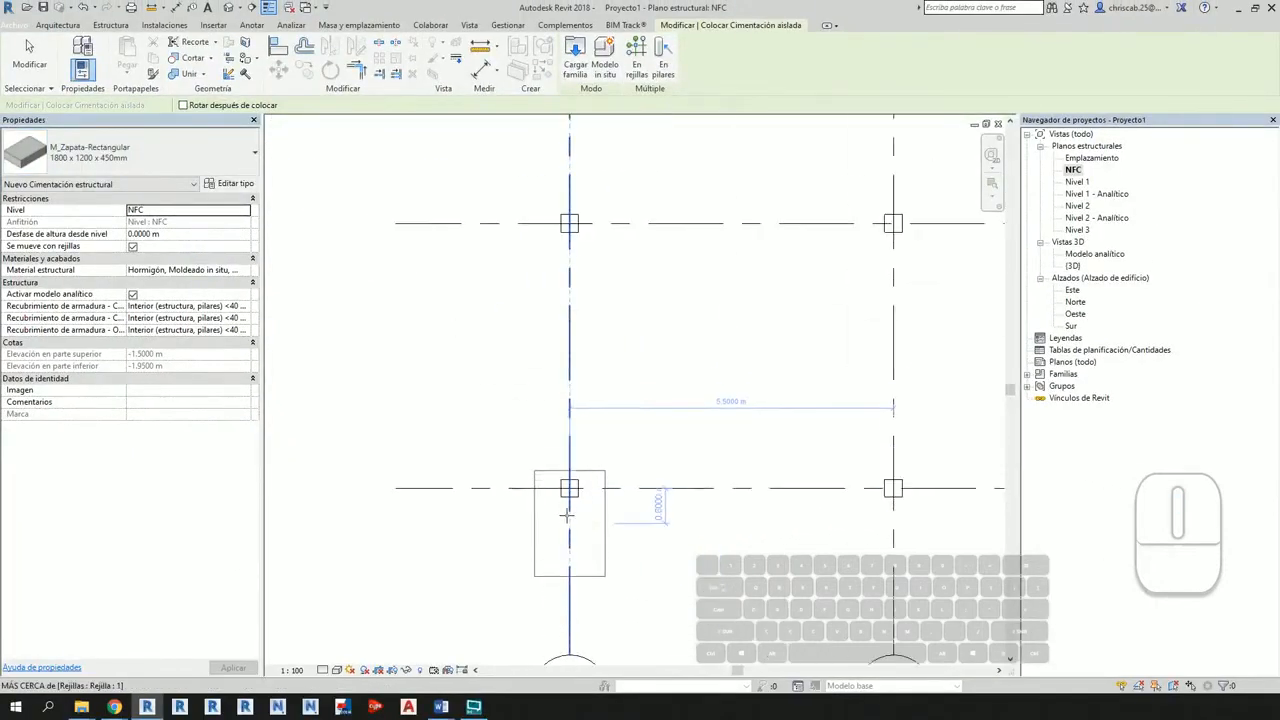
left_click(569, 488)
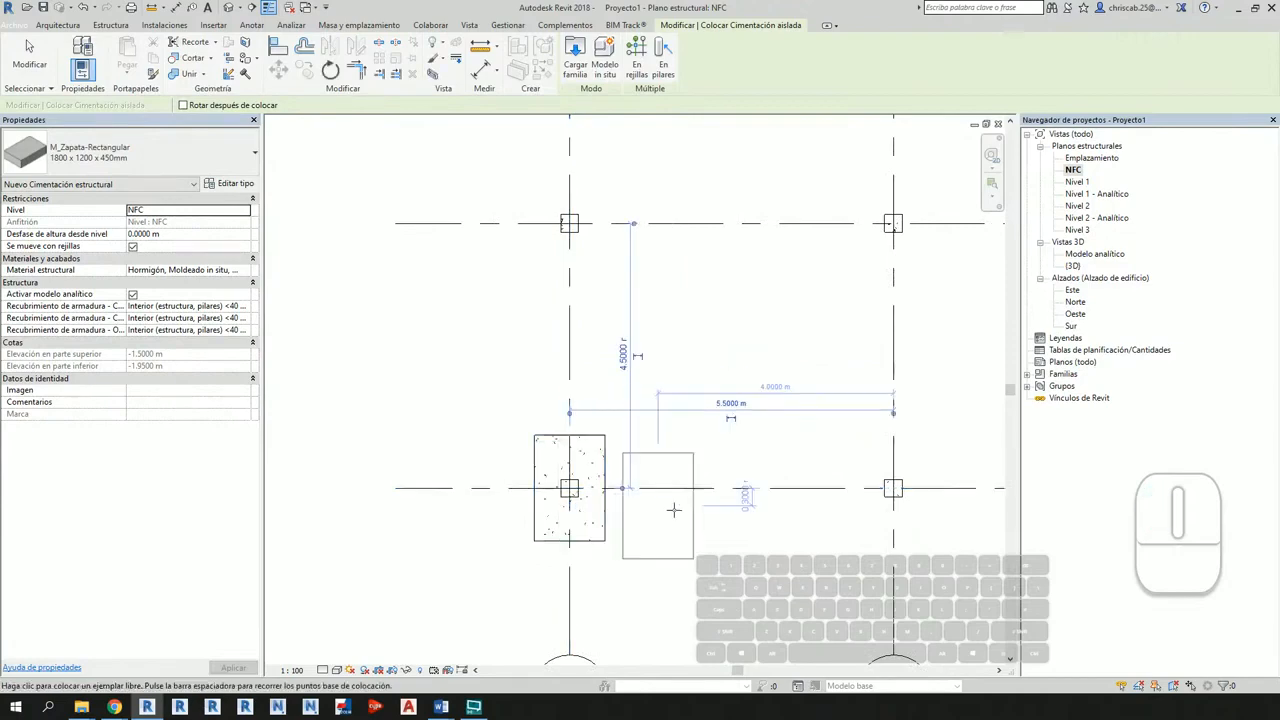
key("Escape")
key("Escape")
Step: Inspect the new footing under its column in the {3D} view and locate the {3D} and NFC views in the project
left_click(229, 8)
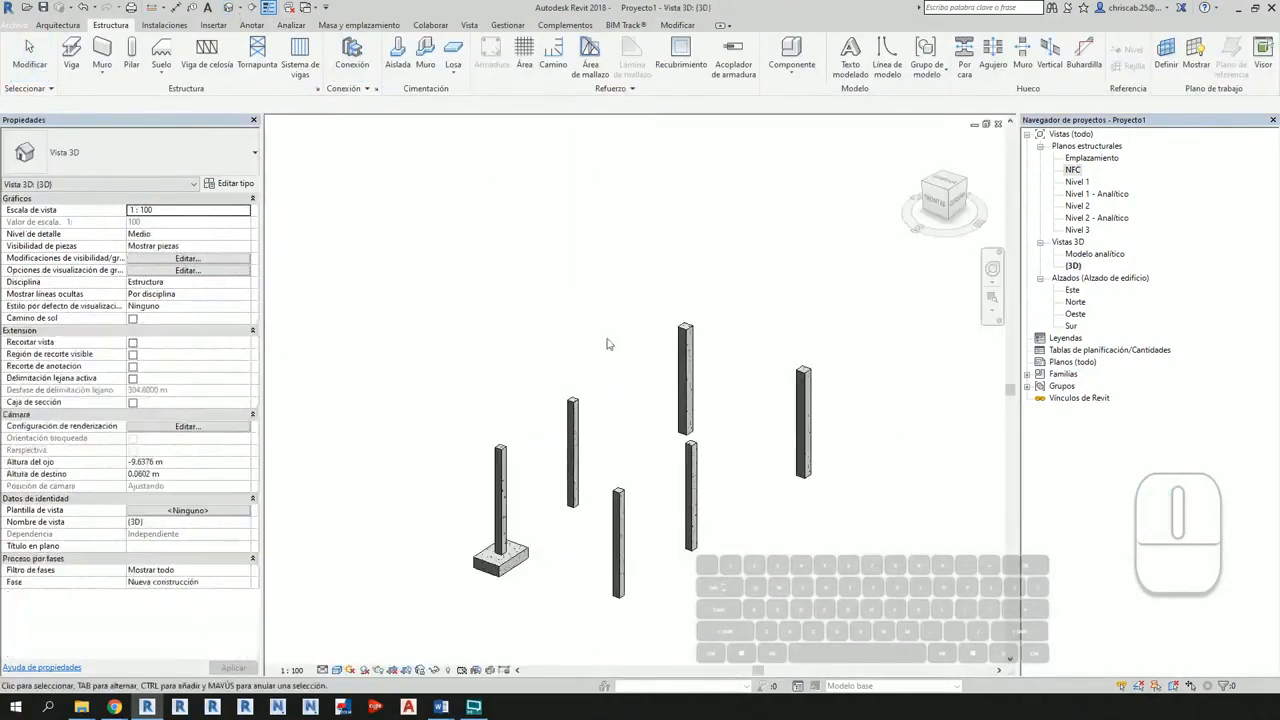
scroll(507, 577, "up", 4)
scroll(507, 577, "up", 2)
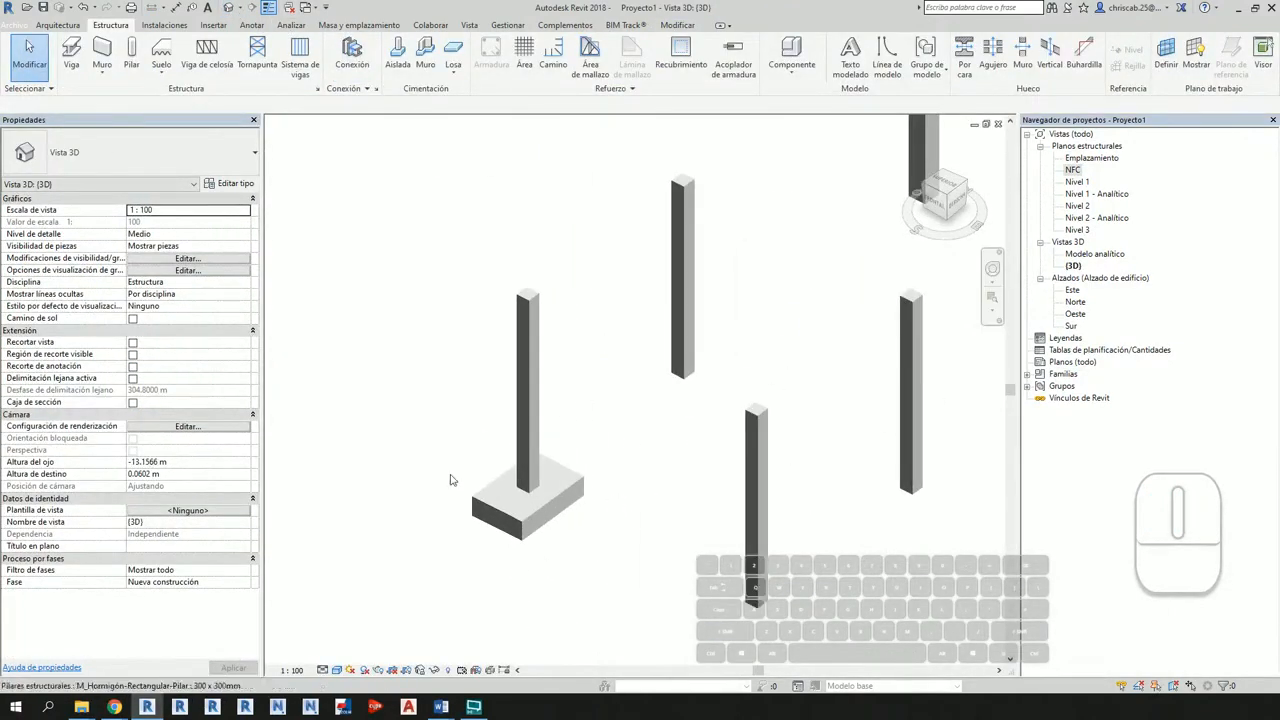
scroll(637, 626, "down", 4)
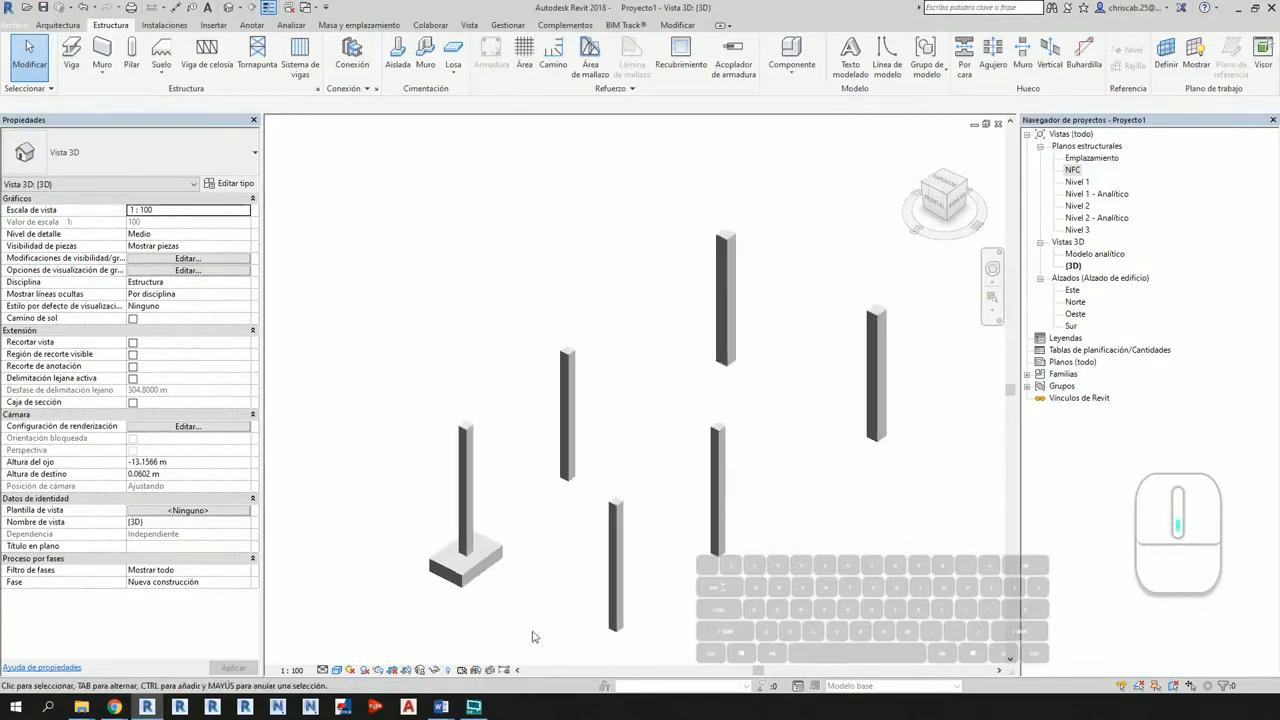
middle_click_drag(585, 609, 686, 608, "shift")
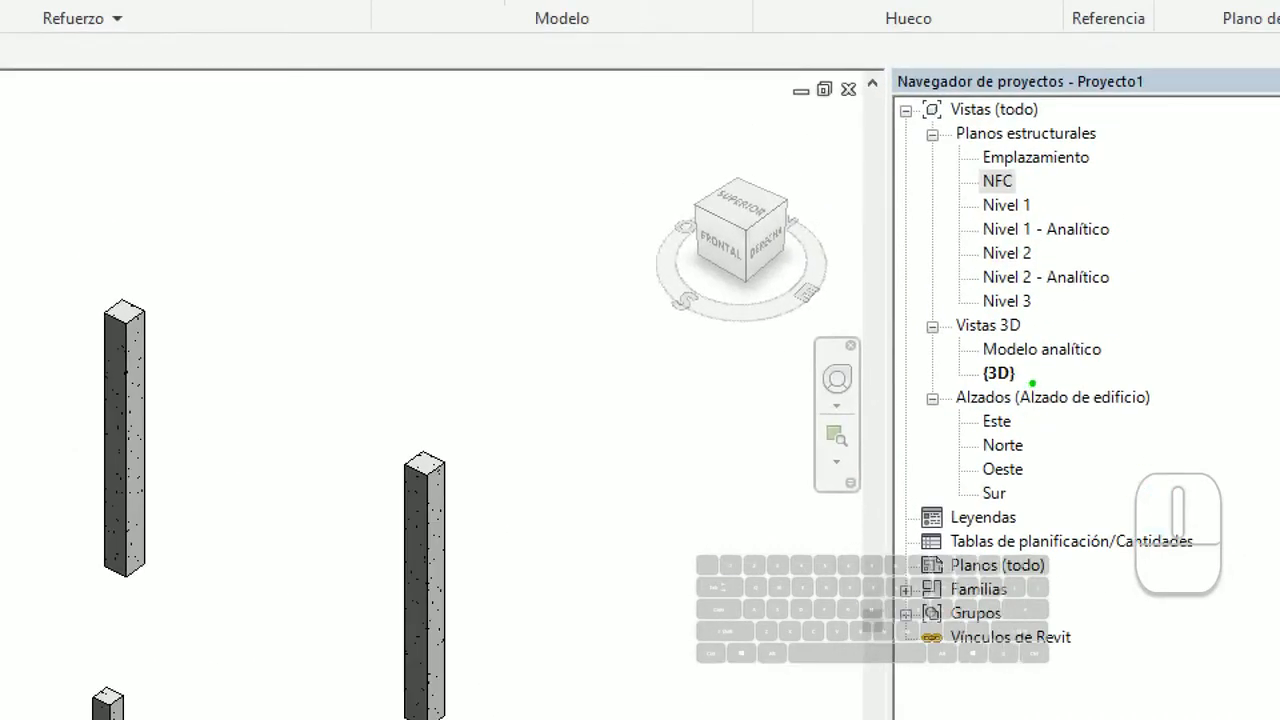
mouse_move(1032, 383)
left_mouse_down()
mouse_move(975, 340)
mouse_move(1042, 396)
mouse_move(1036, 368)
left_mouse_up()
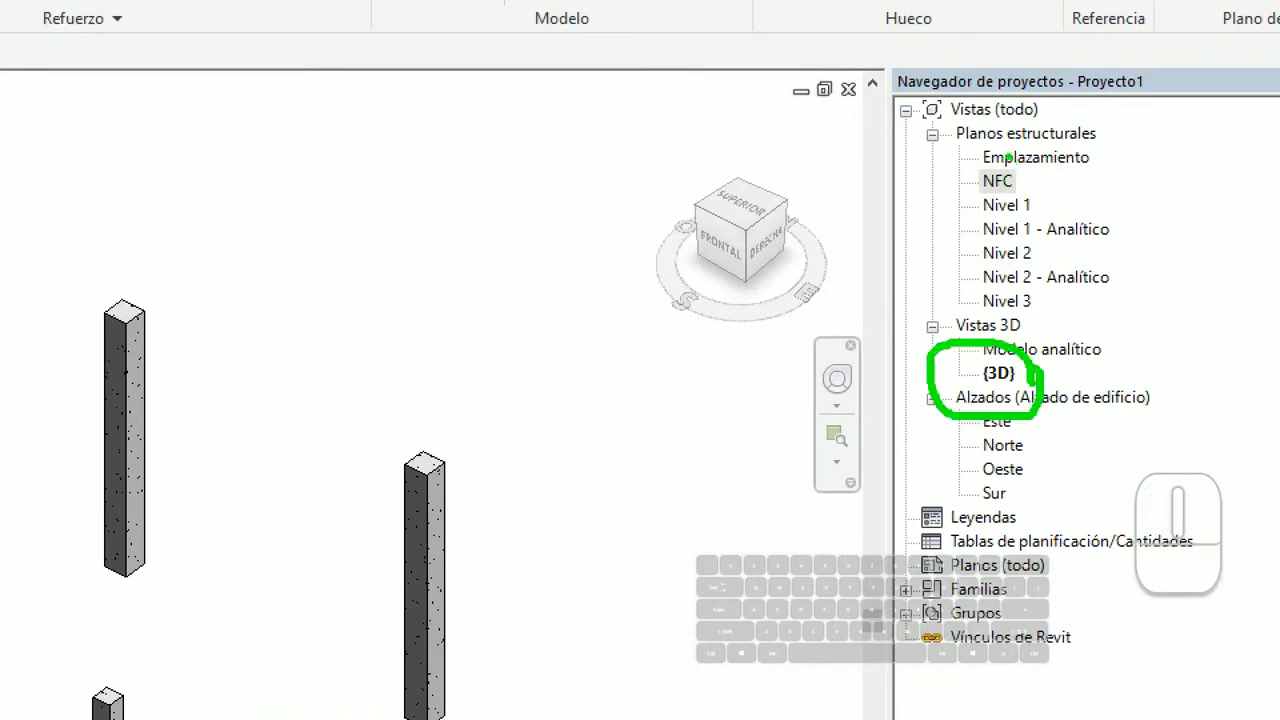
mouse_move(1010, 157)
left_mouse_down()
mouse_move(1022, 160)
mouse_move(990, 154)
left_mouse_up()
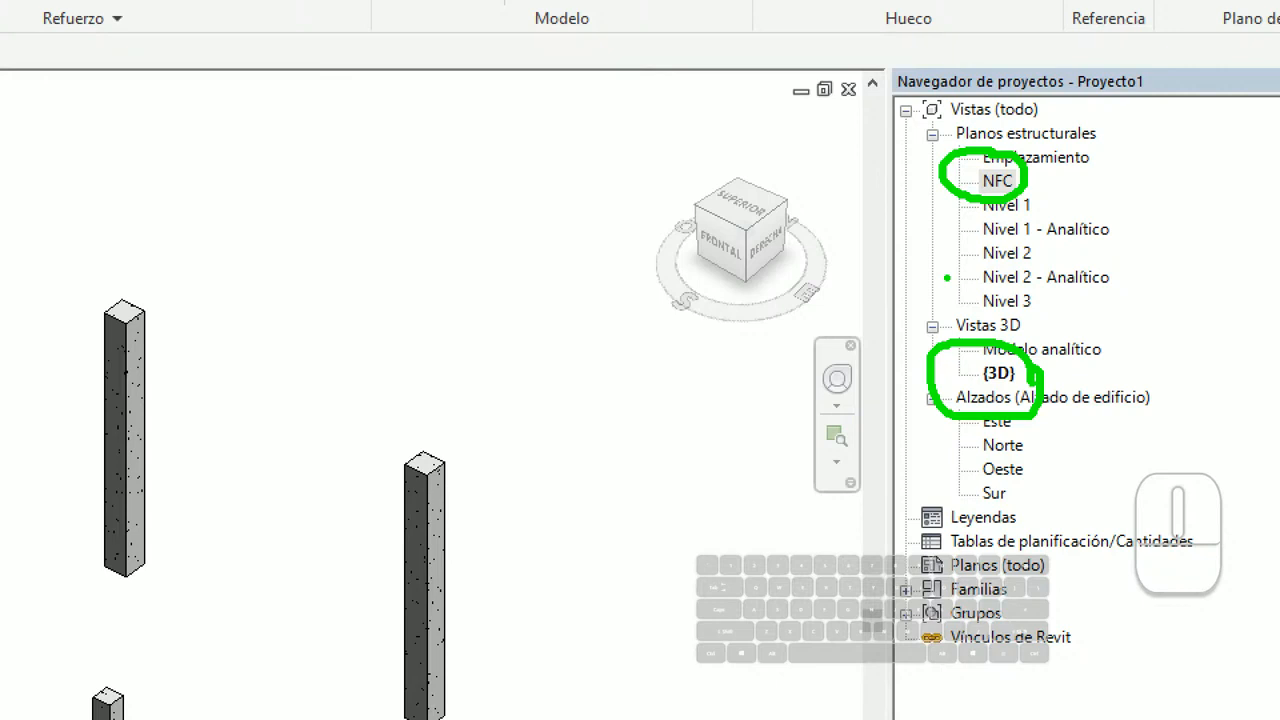
key("Escape")
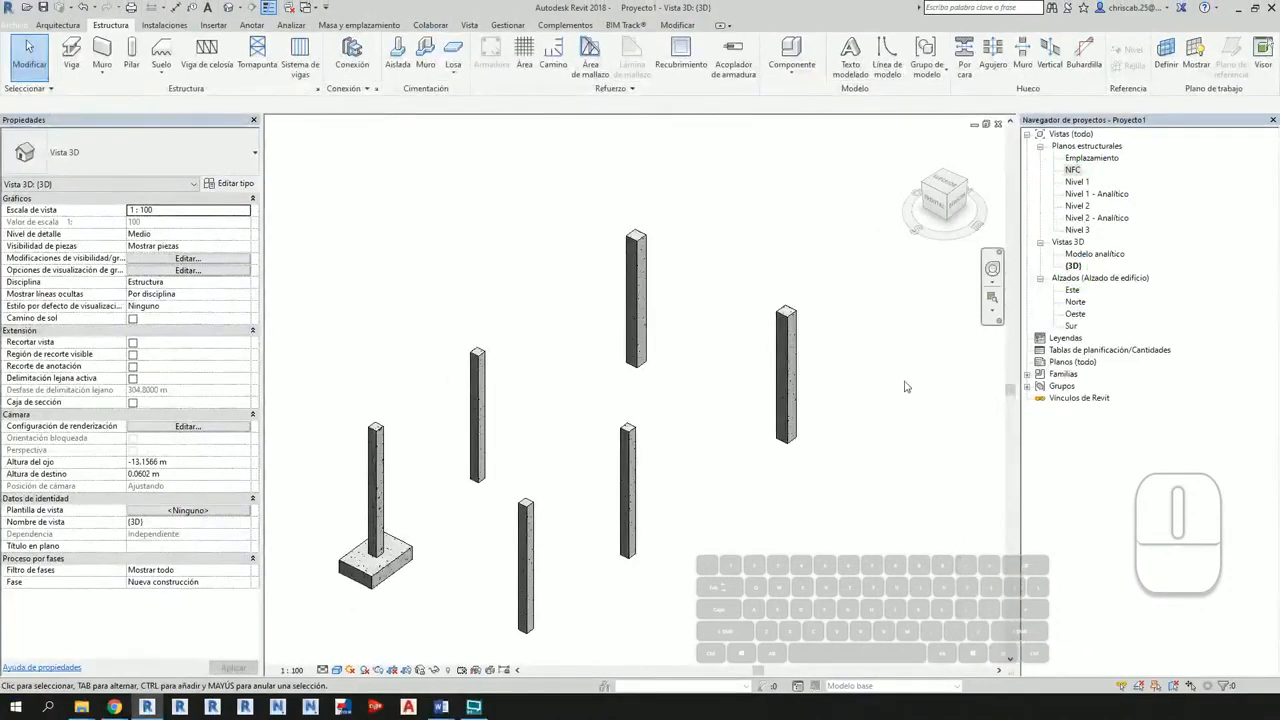
mouse_move(826, 471)
middle_mouse_down()
mouse_move(842, 460)
mouse_move(823, 483)
mouse_move(886, 463)
mouse_move(865, 469)
middle_mouse_up()
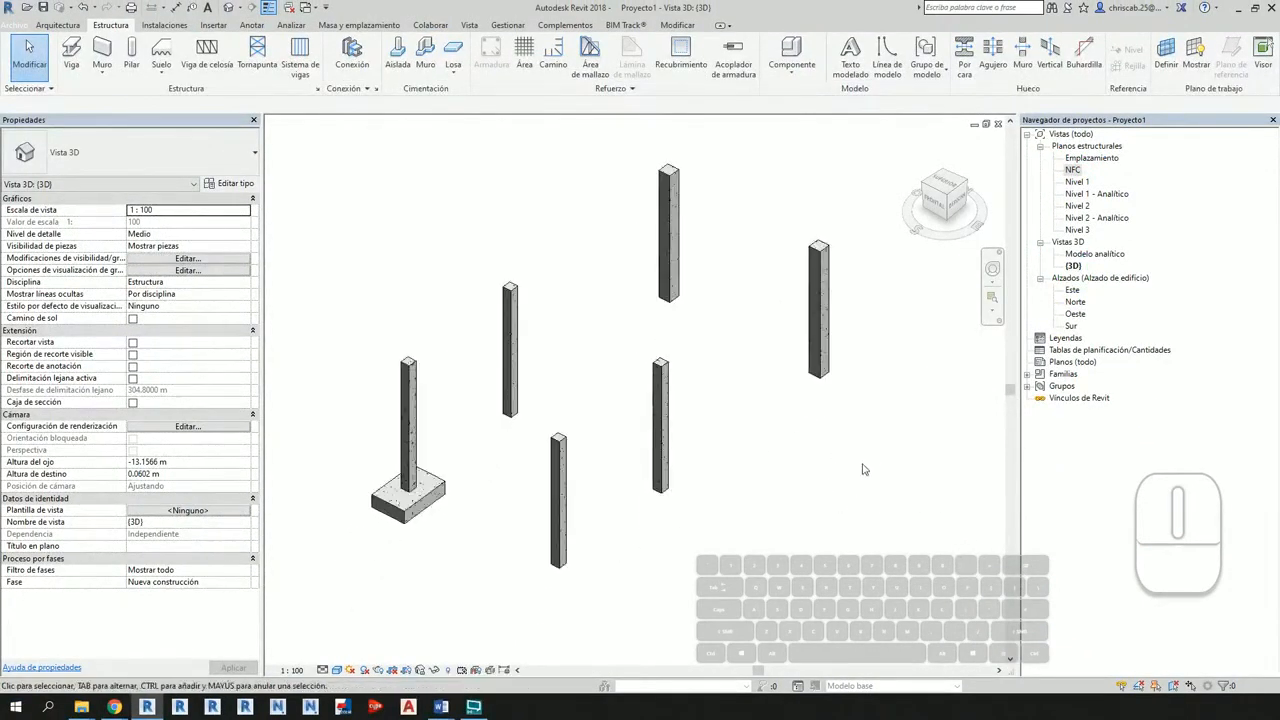
Step: Open the NFC structural plan and bring the grid intersections of axes A to C and 1 to 2 into view
double_click(1072, 170)
scroll(751, 519, "down", 4)
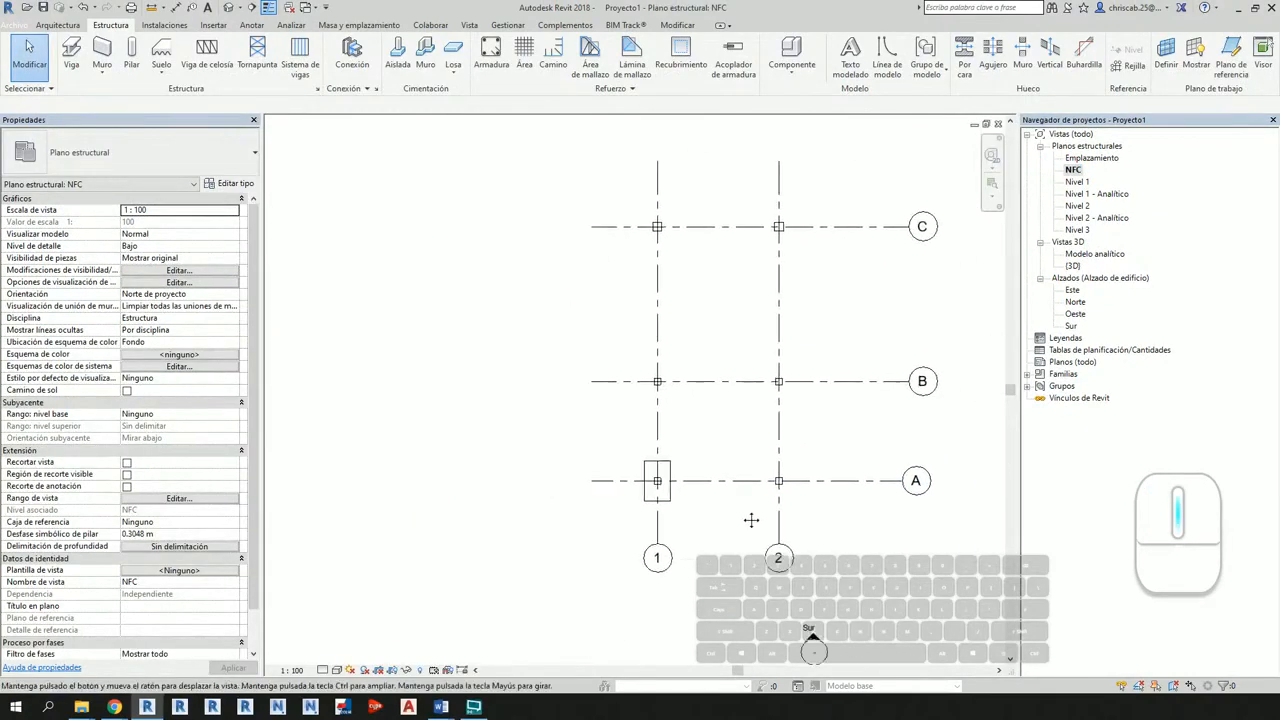
middle_click_drag(751, 519, 700, 536)
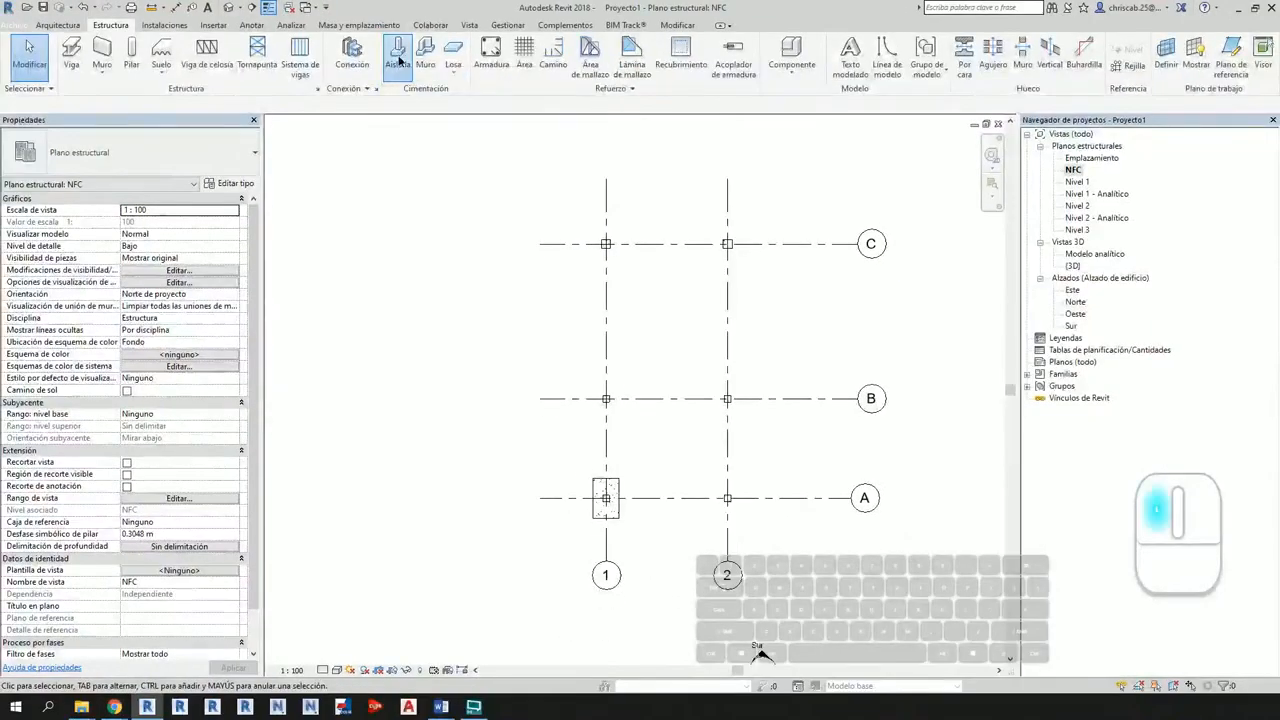
left_click(374, 100)
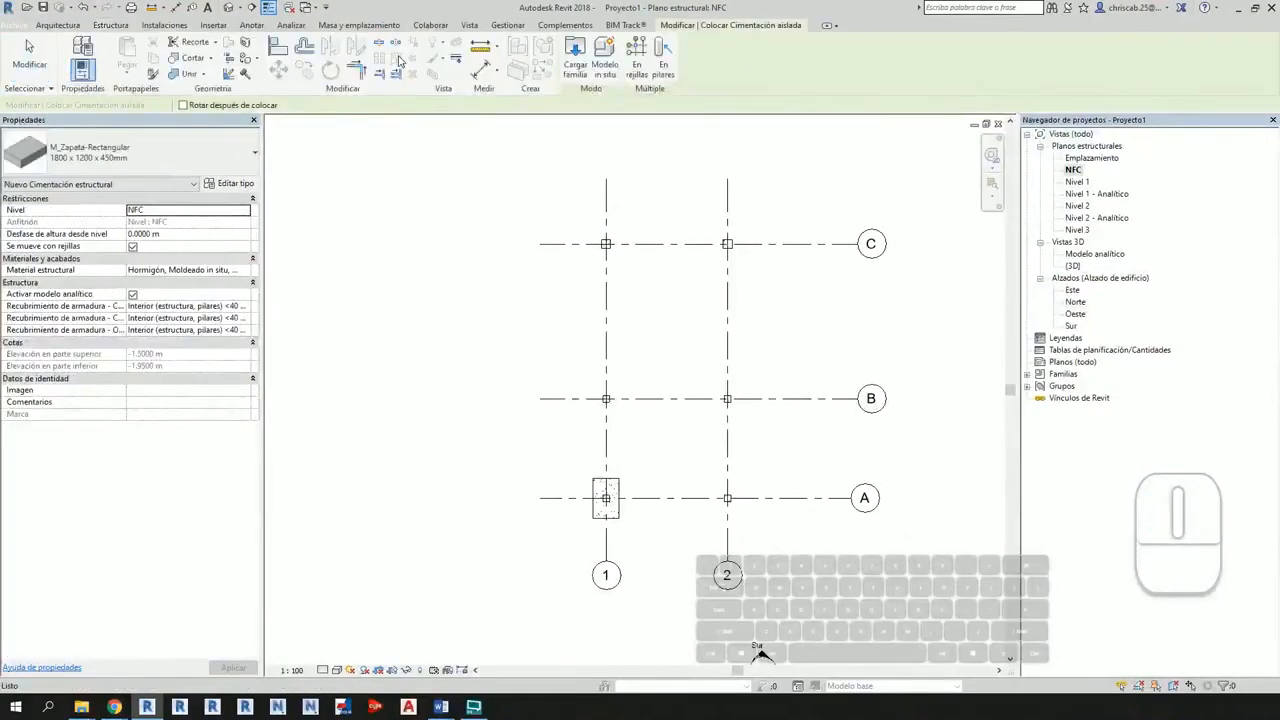
key("Escape")
key("Escape")
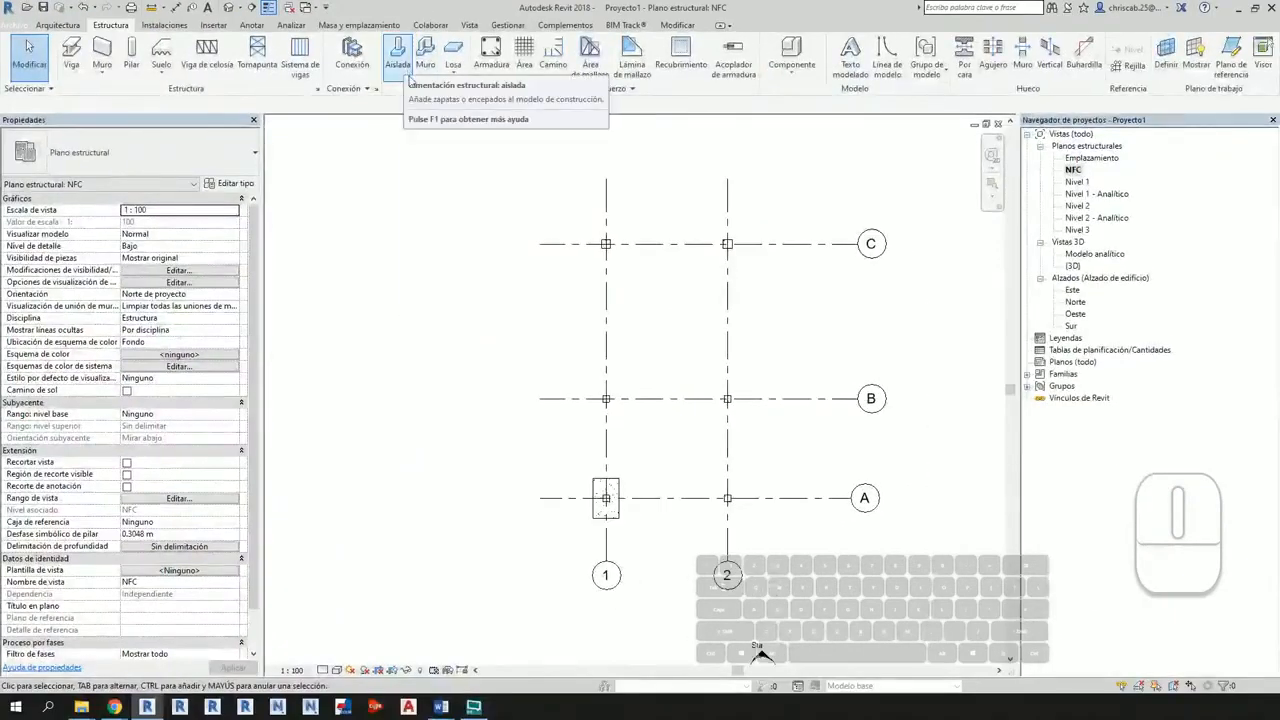
Step: Place M_Zapata-Rectangular 1800 x 1200 x 450mm isolated footings at once under the three columns on grid 2, using the multiple placement at columns
left_click(398, 60)
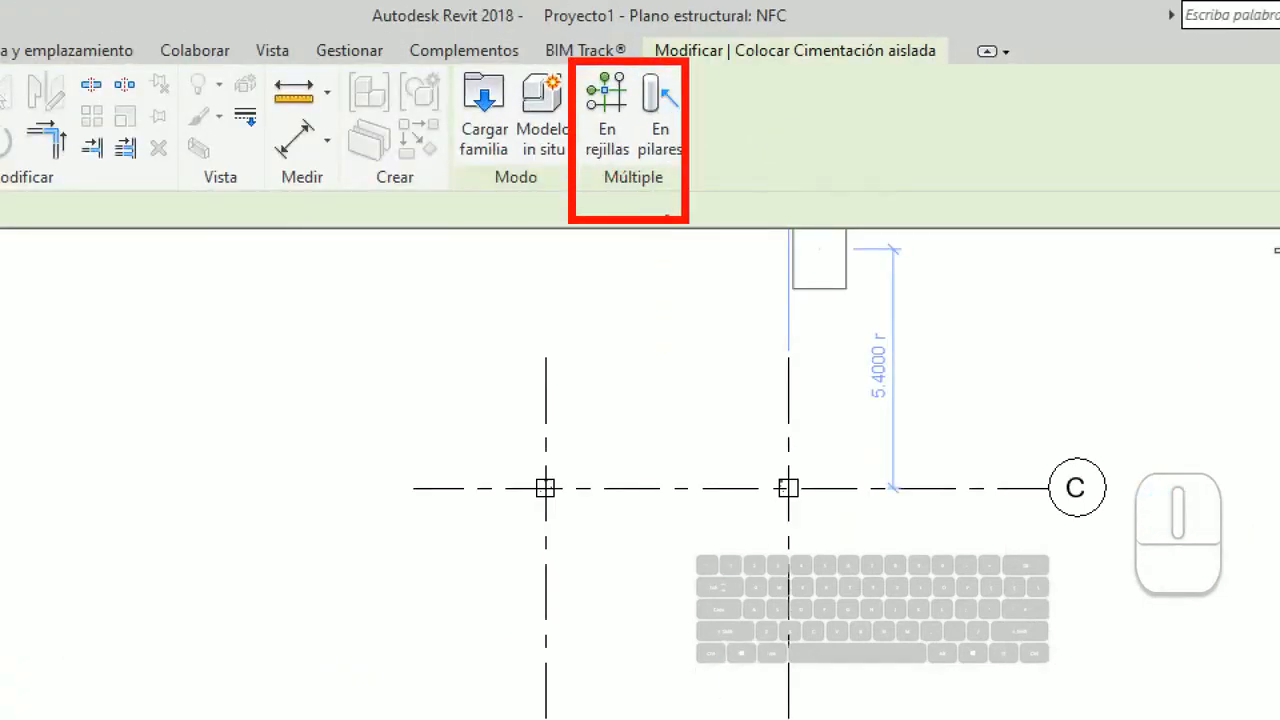
mouse_move(625, 68)
left_mouse_down("ctrl")
mouse_move(660, 149)
mouse_move(692, 182)
left_mouse_up("ctrl")
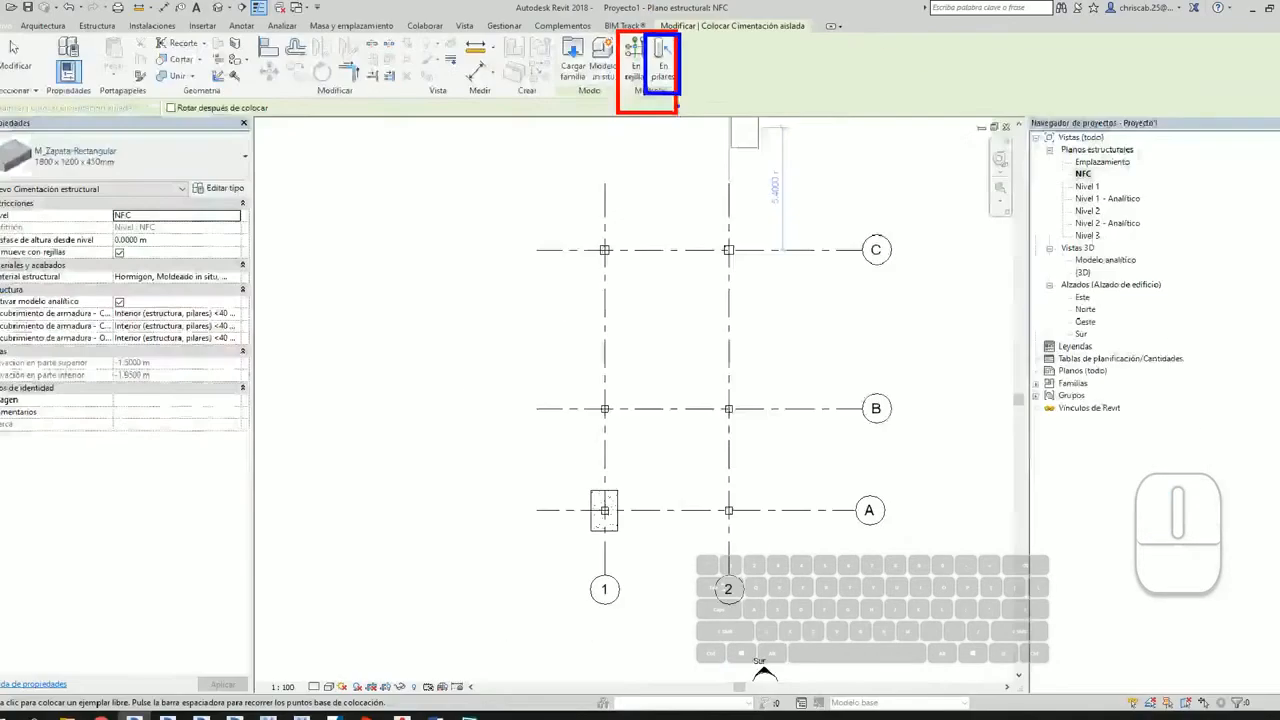
left_click(659, 112)
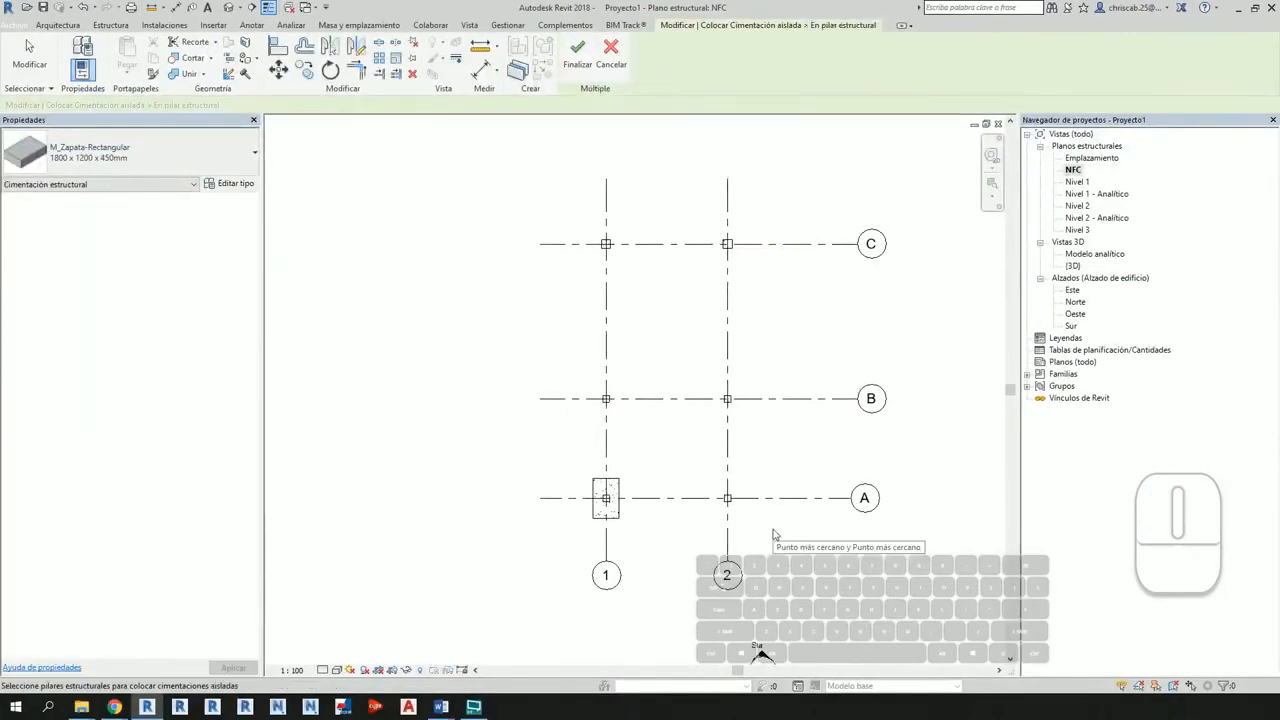
mouse_move(770, 536)
left_mouse_down()
mouse_move(743, 291)
mouse_move(694, 222)
mouse_move(791, 538)
left_mouse_up()
left_click(611, 55)
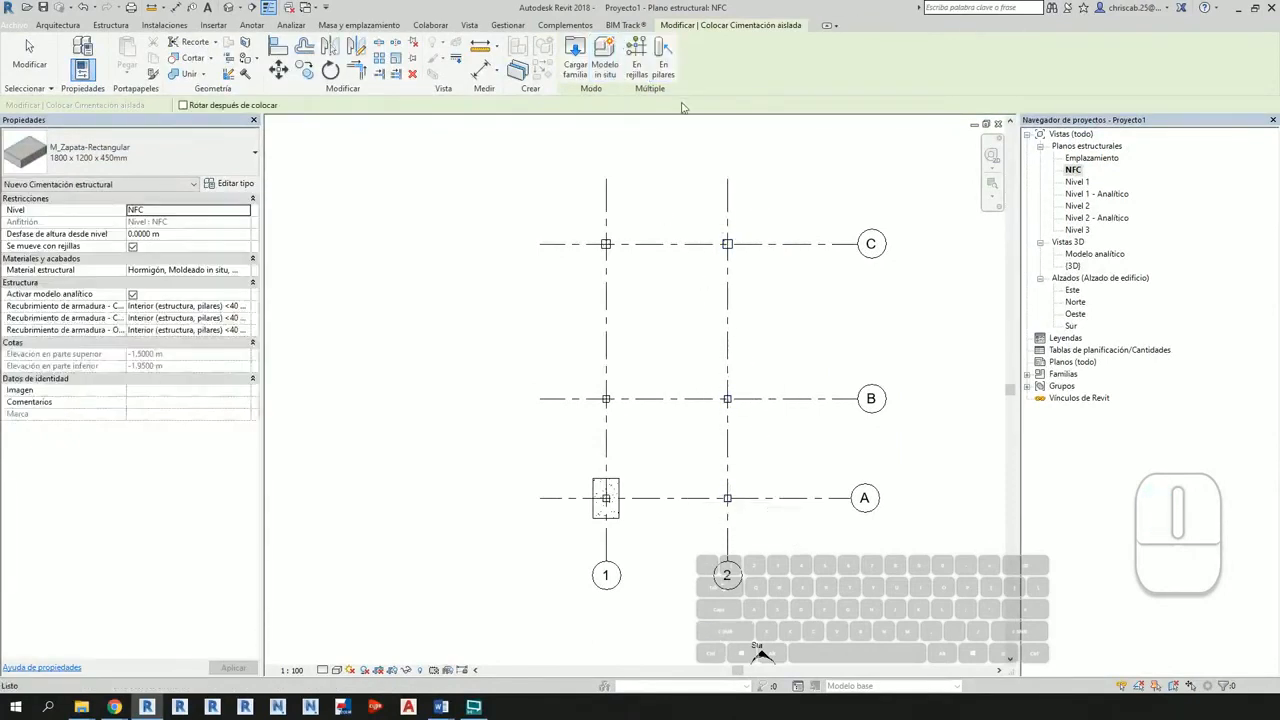
left_click_drag(693, 215, 805, 530)
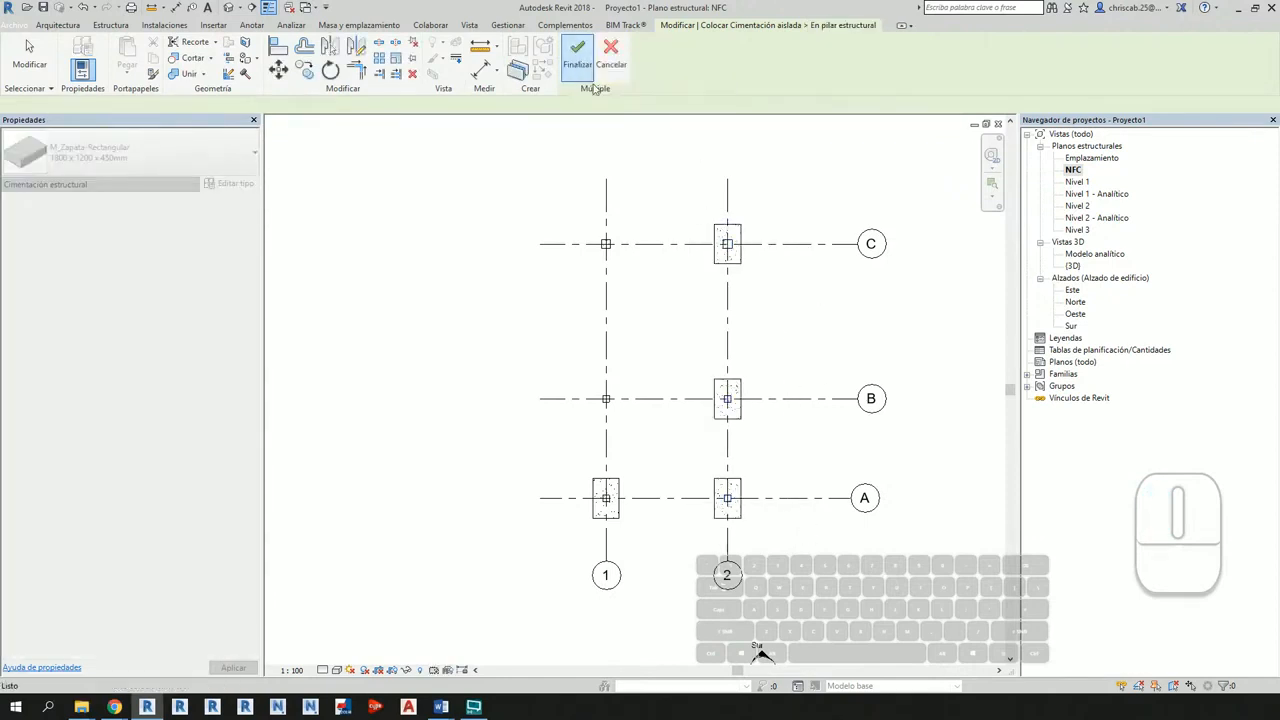
left_click(577, 52)
Step: Place the same isolated footings at columns under the two remaining columns on grid 1, at grids B and C
left_click(662, 55)
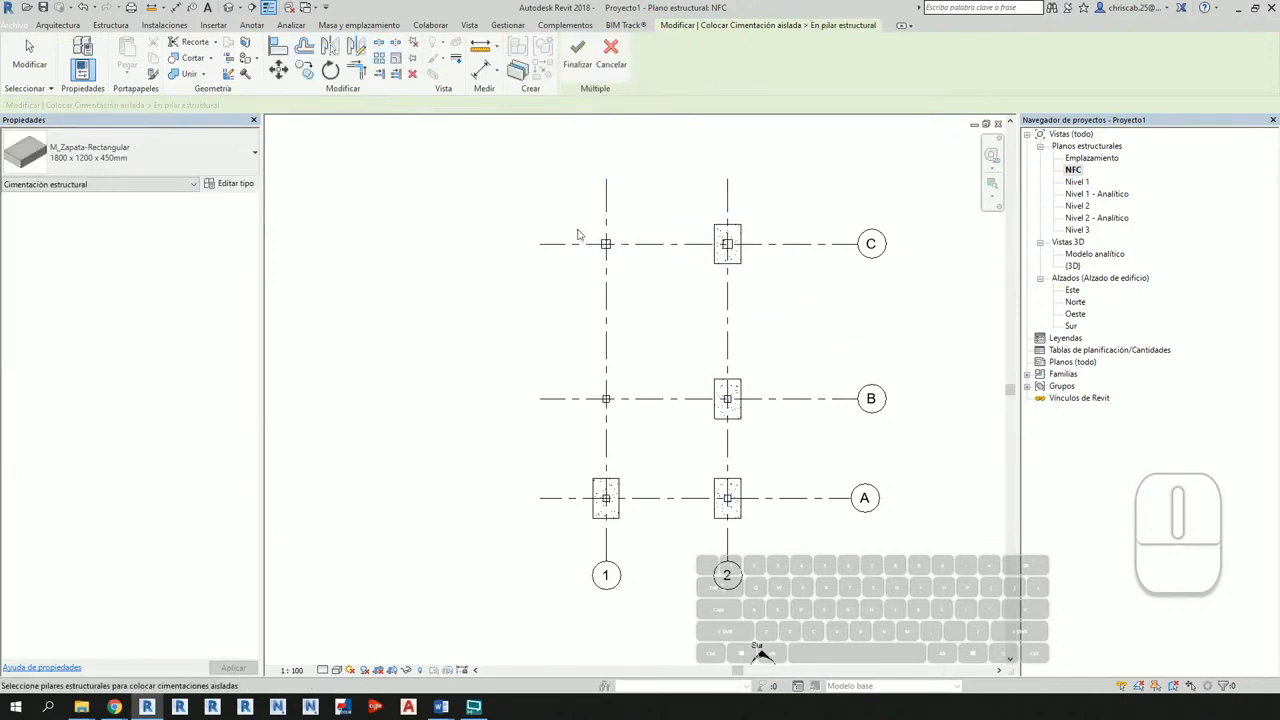
left_click_drag(578, 230, 643, 420)
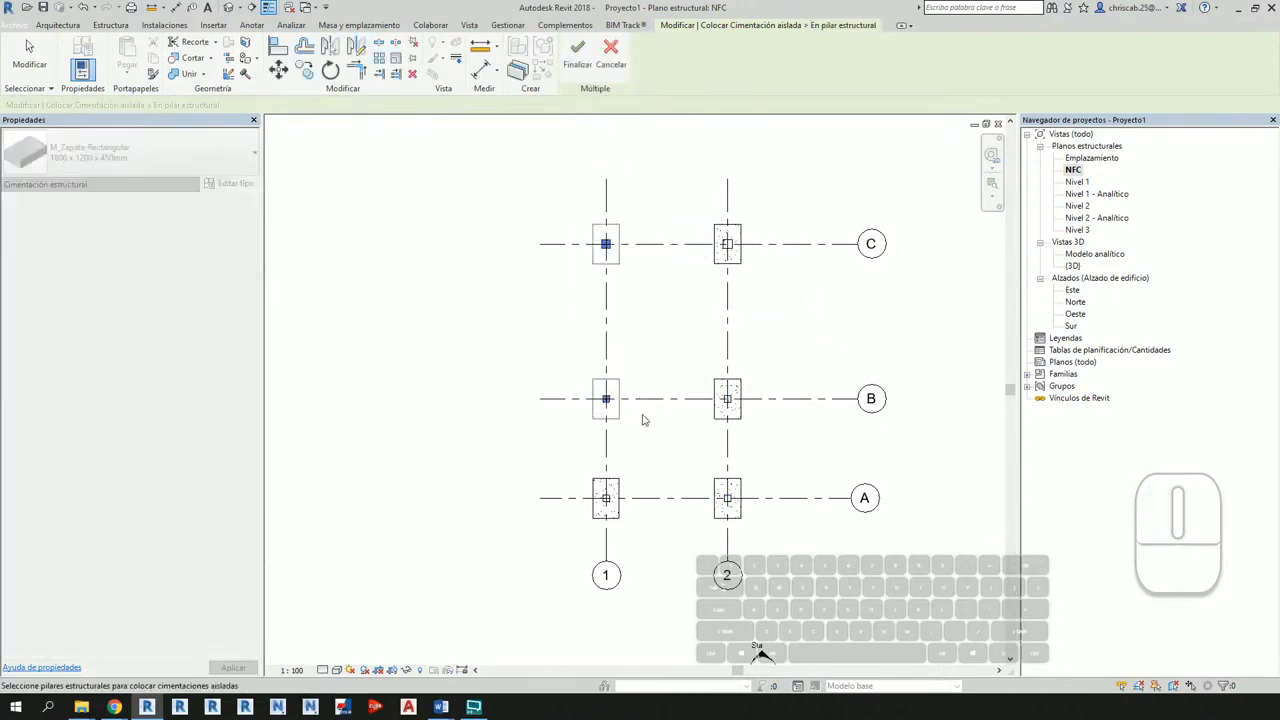
left_click(577, 52)
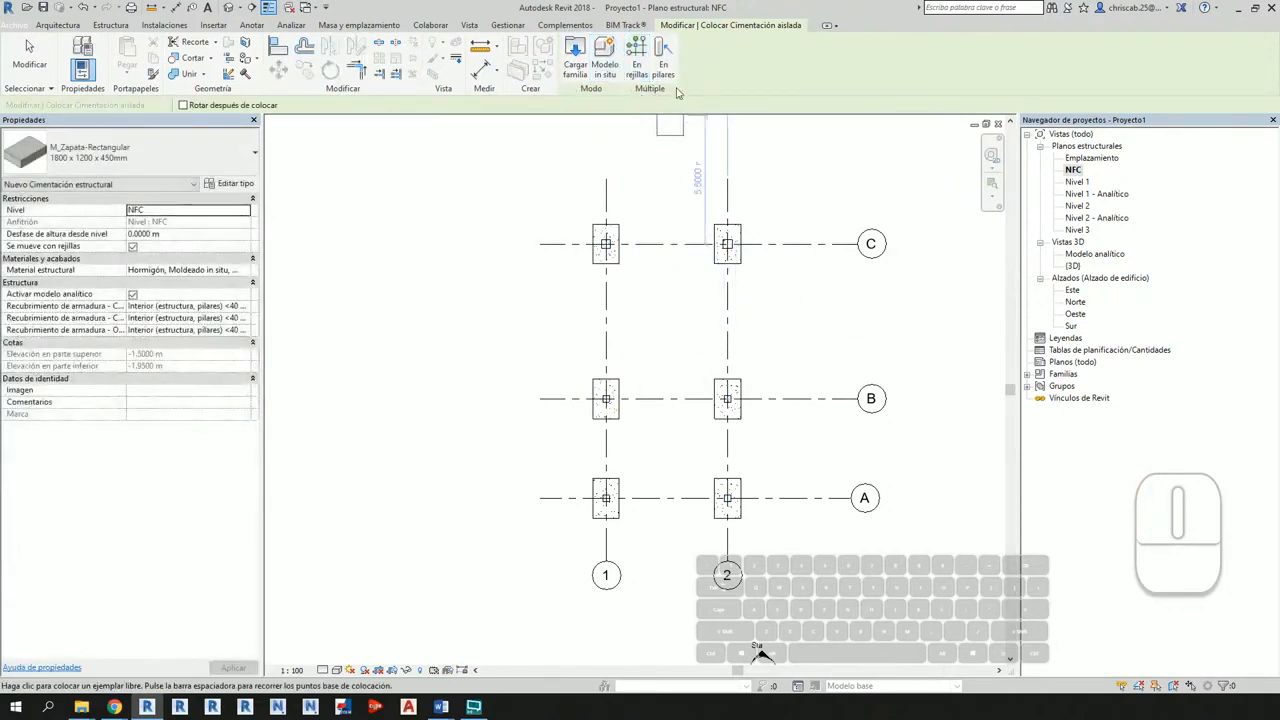
key("Escape")
key("Escape")
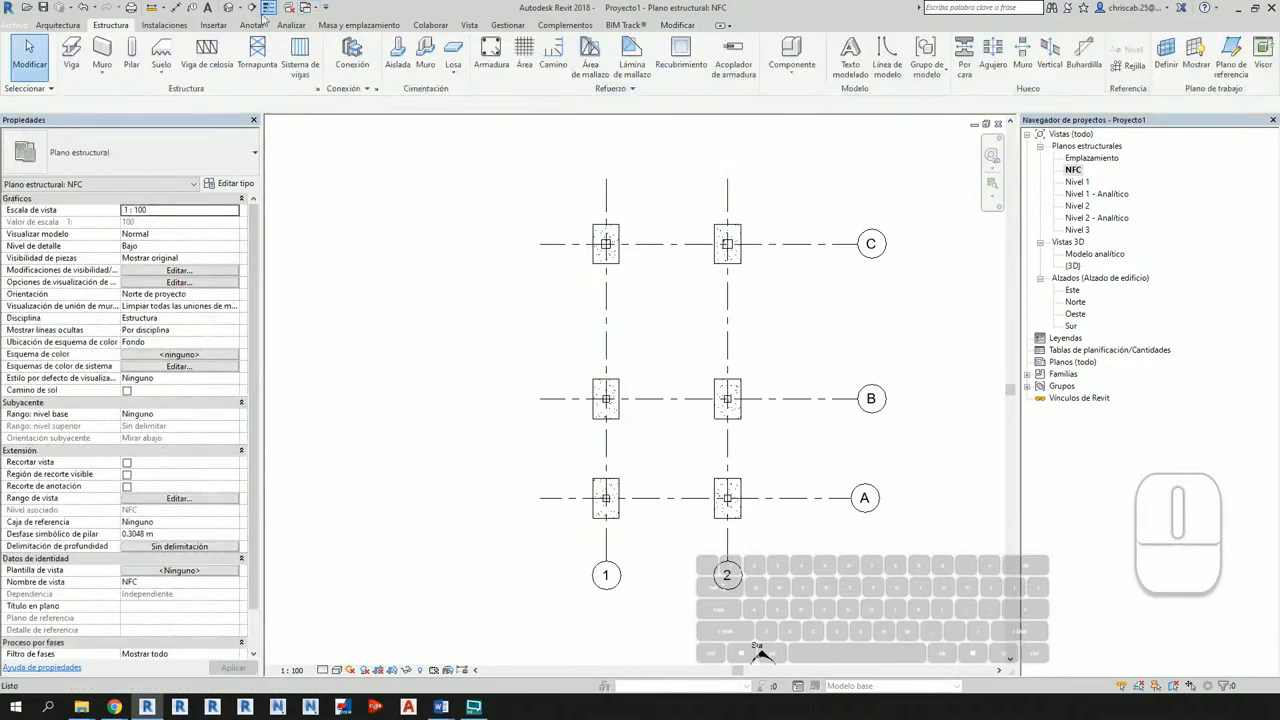
Step: Inspect all the footings under their columns in the {3D} view and against the NFC level line in the Este elevation
left_click(229, 7)
middle_click_drag(723, 461, 743, 536, "shift")
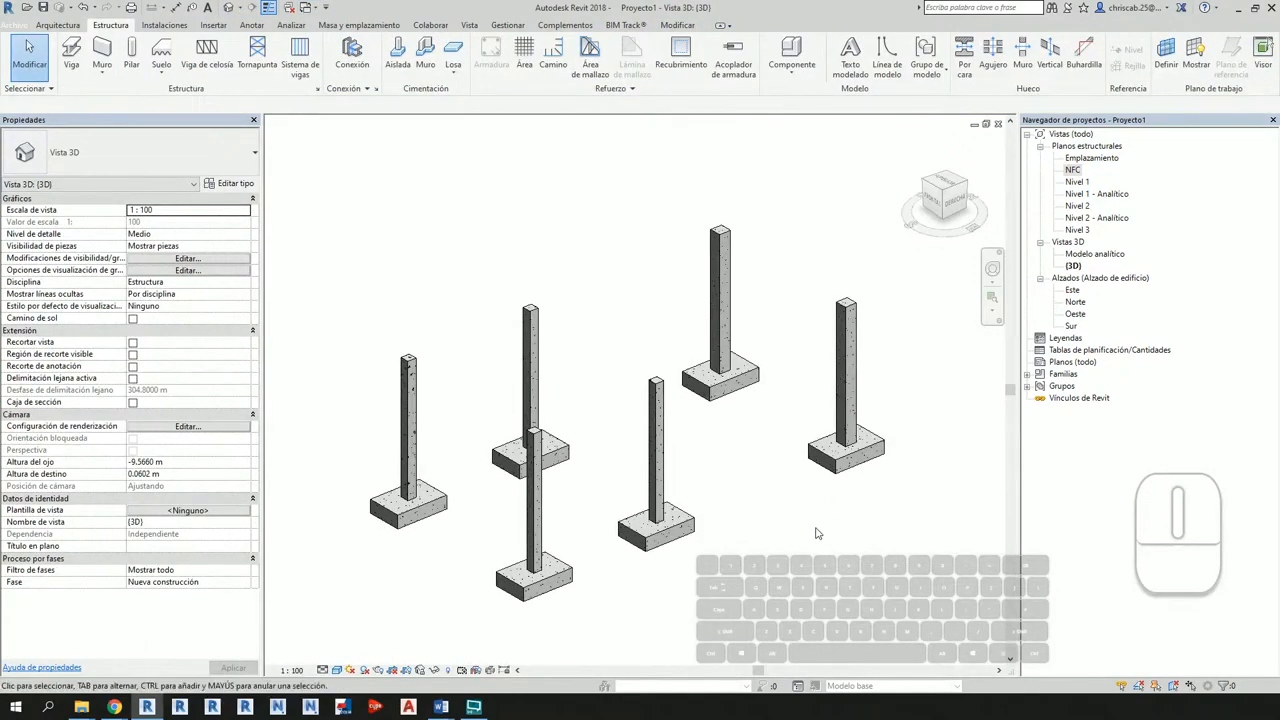
double_click(1072, 289)
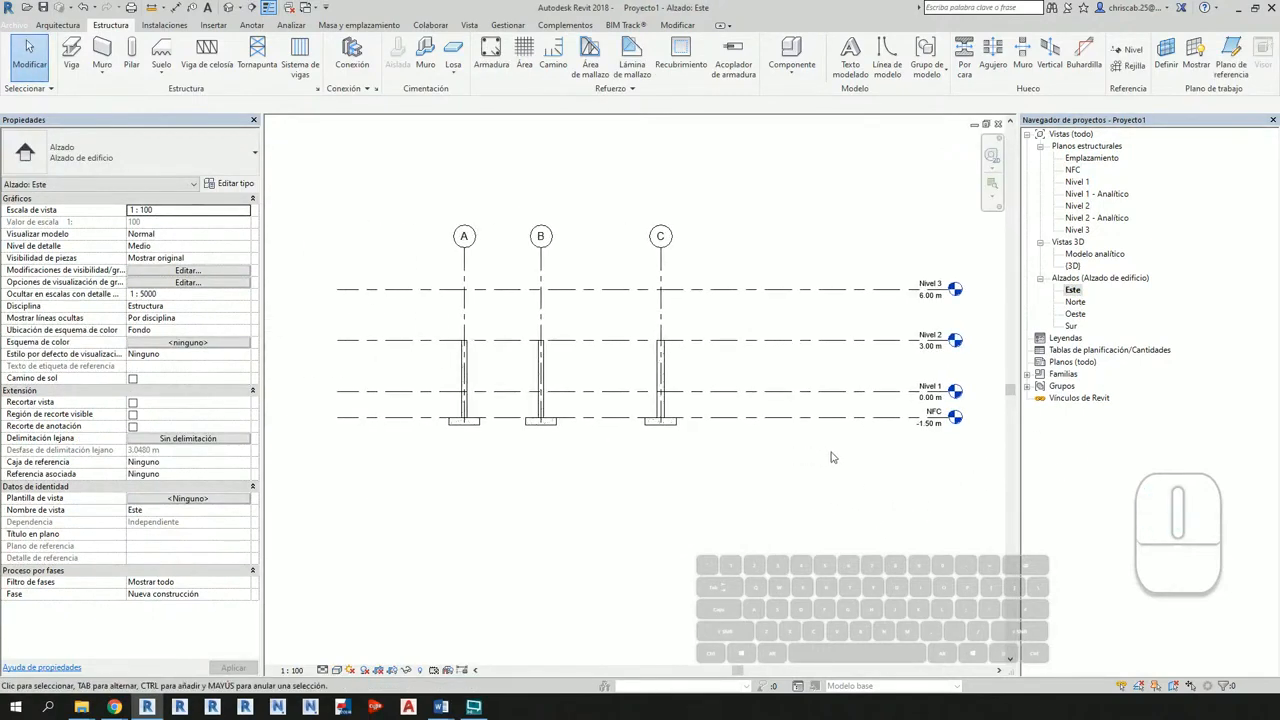
scroll(830, 457, "up", 3)
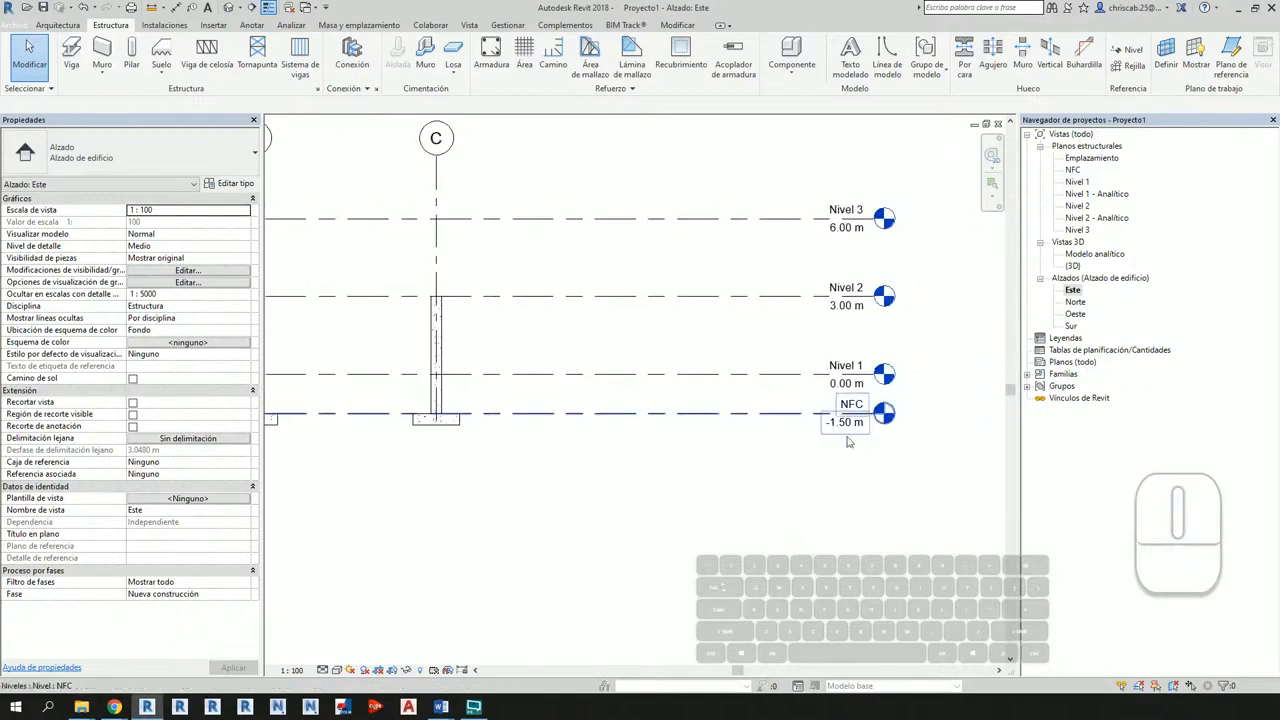
middle_click_drag(839, 476, 905, 479)
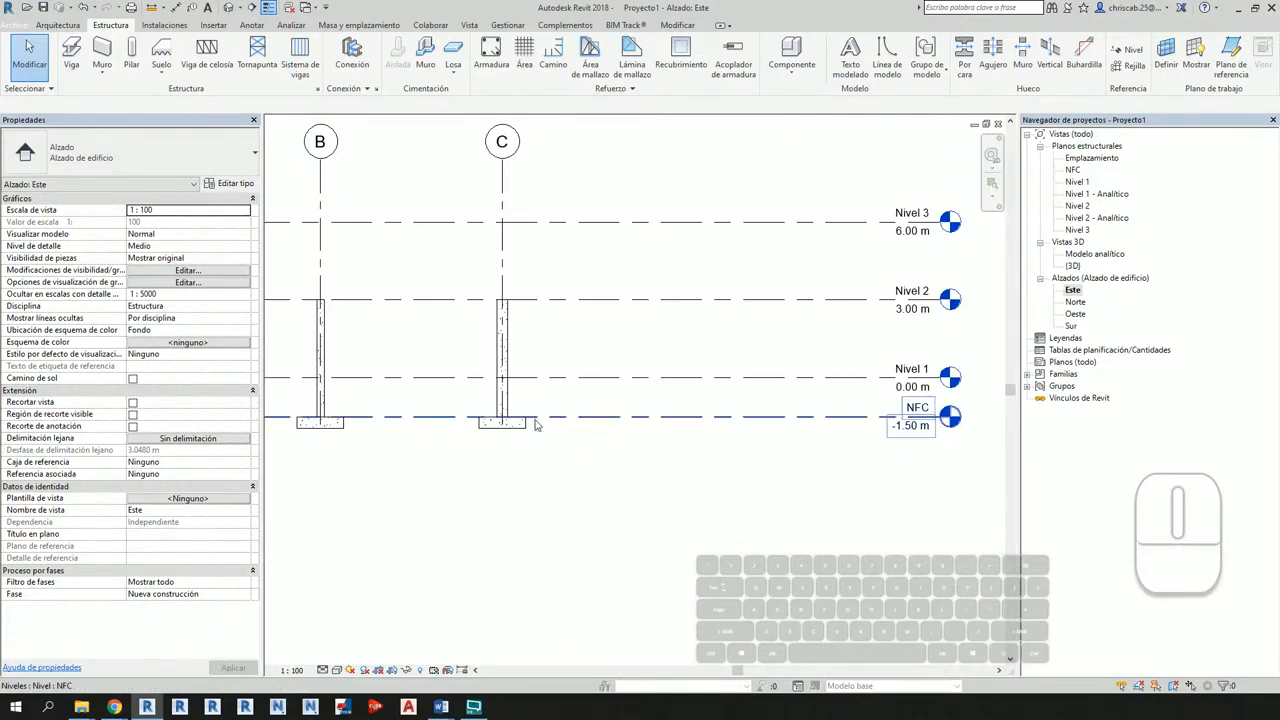
scroll(577, 466, "down", 1)
middle_click_drag(577, 466, 708, 464)
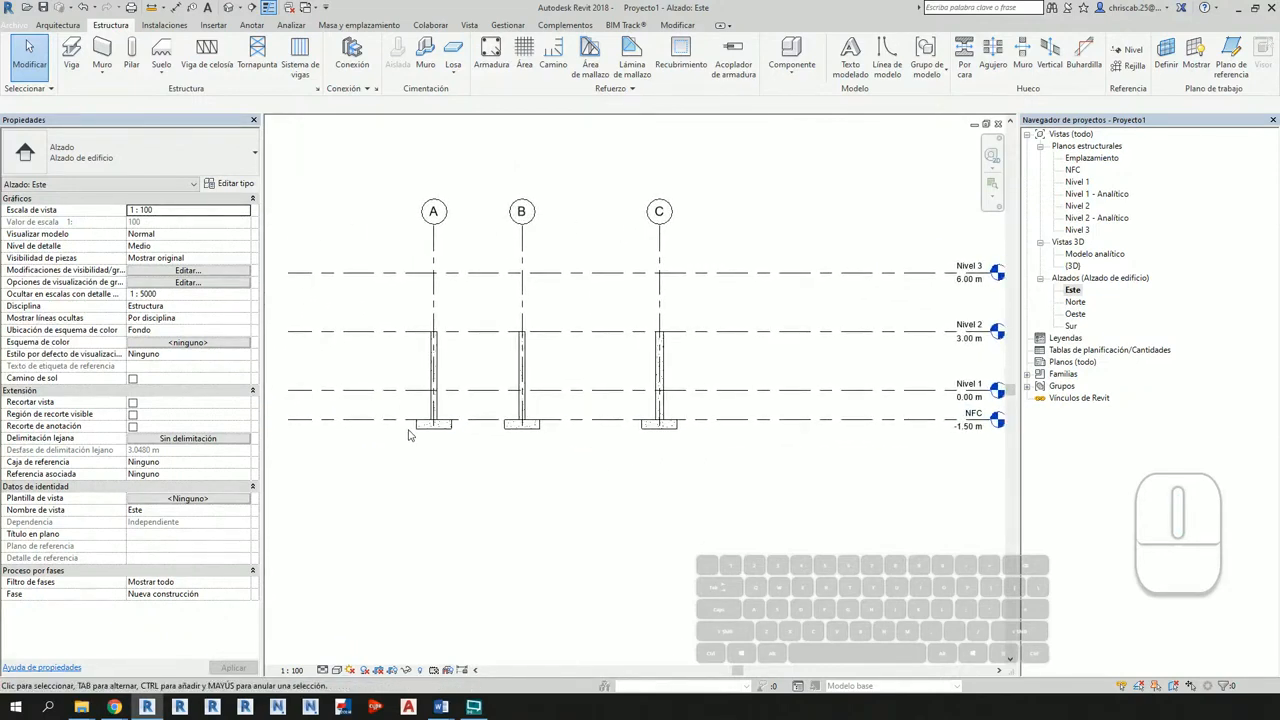
scroll(436, 400, "up", 2)
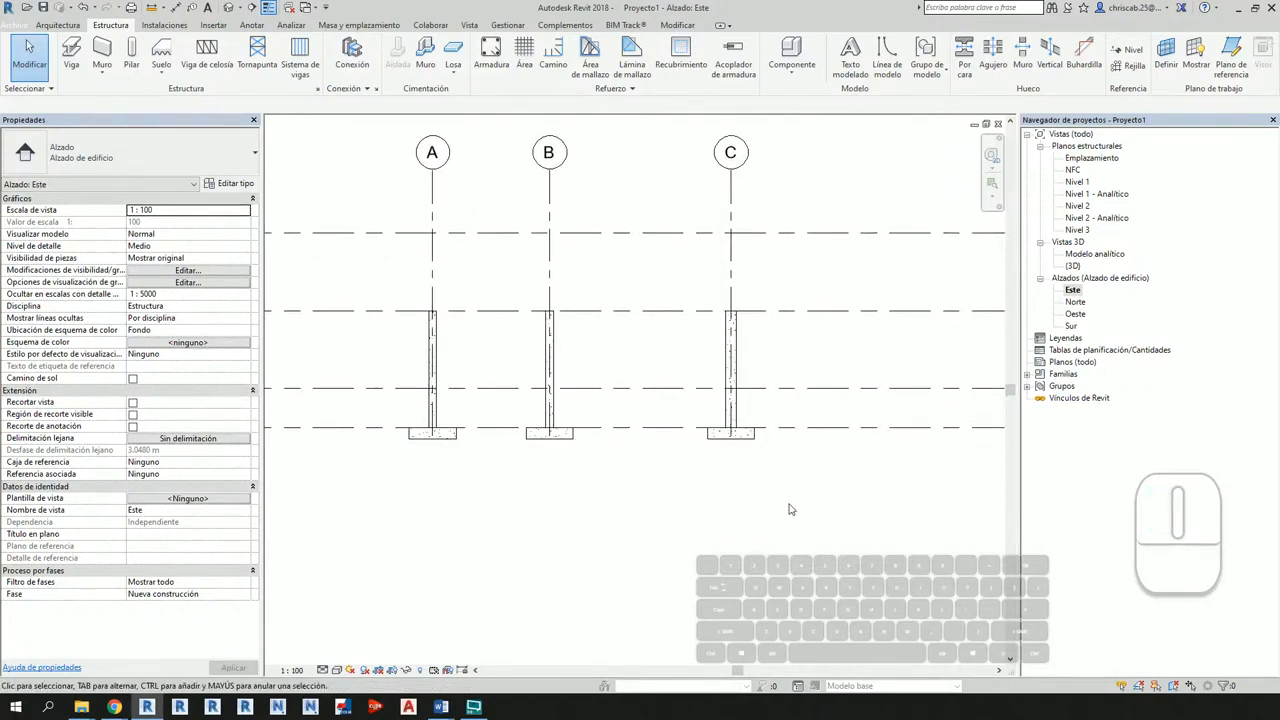
Step: Select all the footings in the Este elevation and check the selection's category and count in the selection filter
left_click_drag(384, 403, 800, 484)
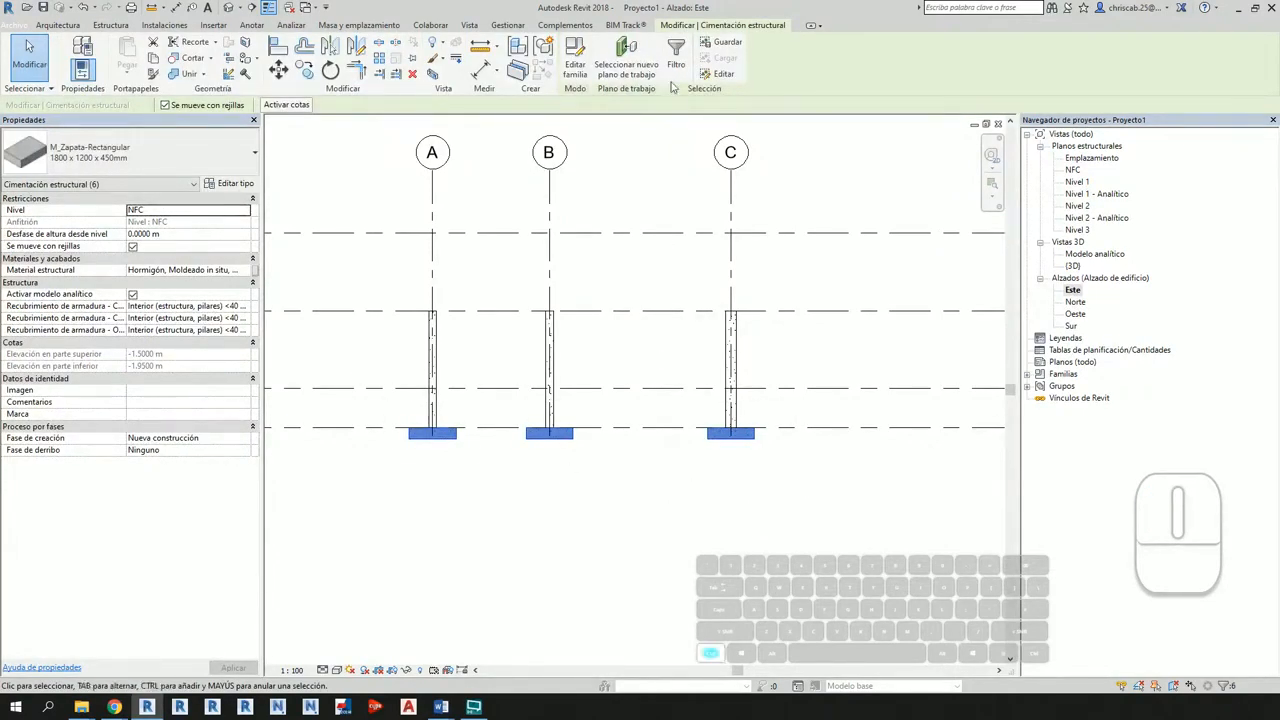
key("ctrl+1")
left_click(674, 34)
left_click_drag(660, 33, 692, 91, "ctrl")
key("Escape")
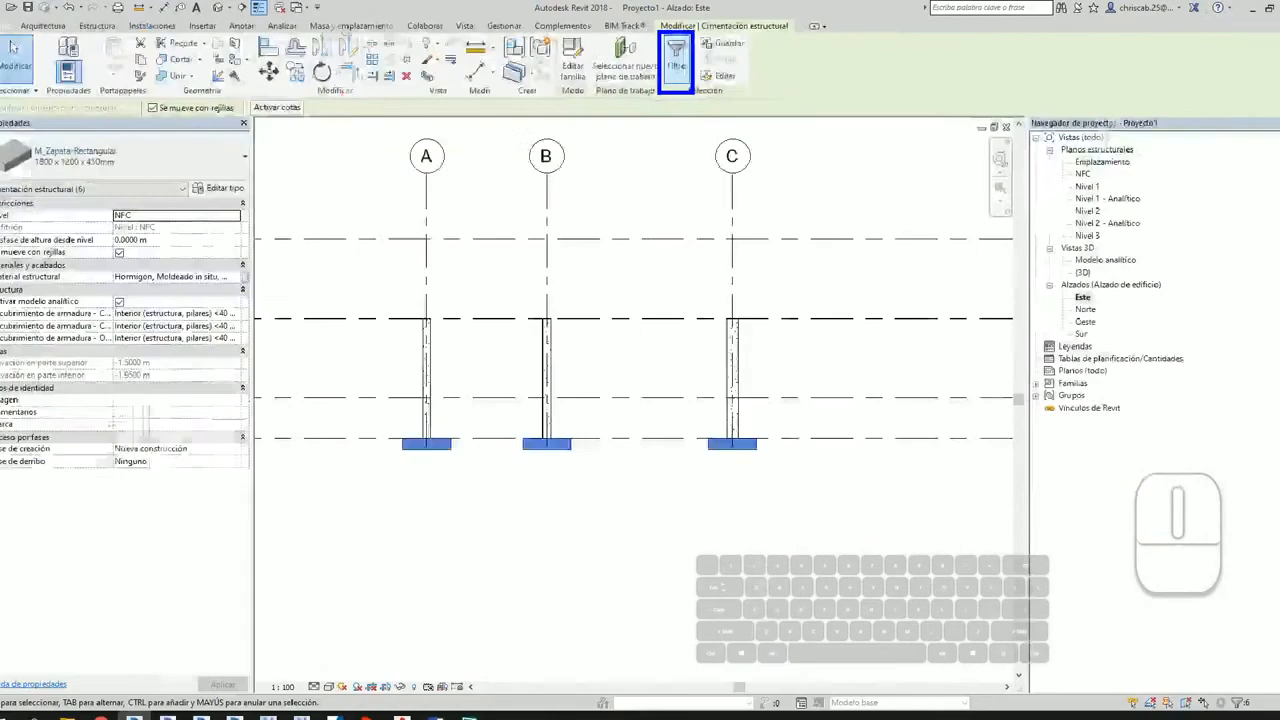
left_click(676, 60)
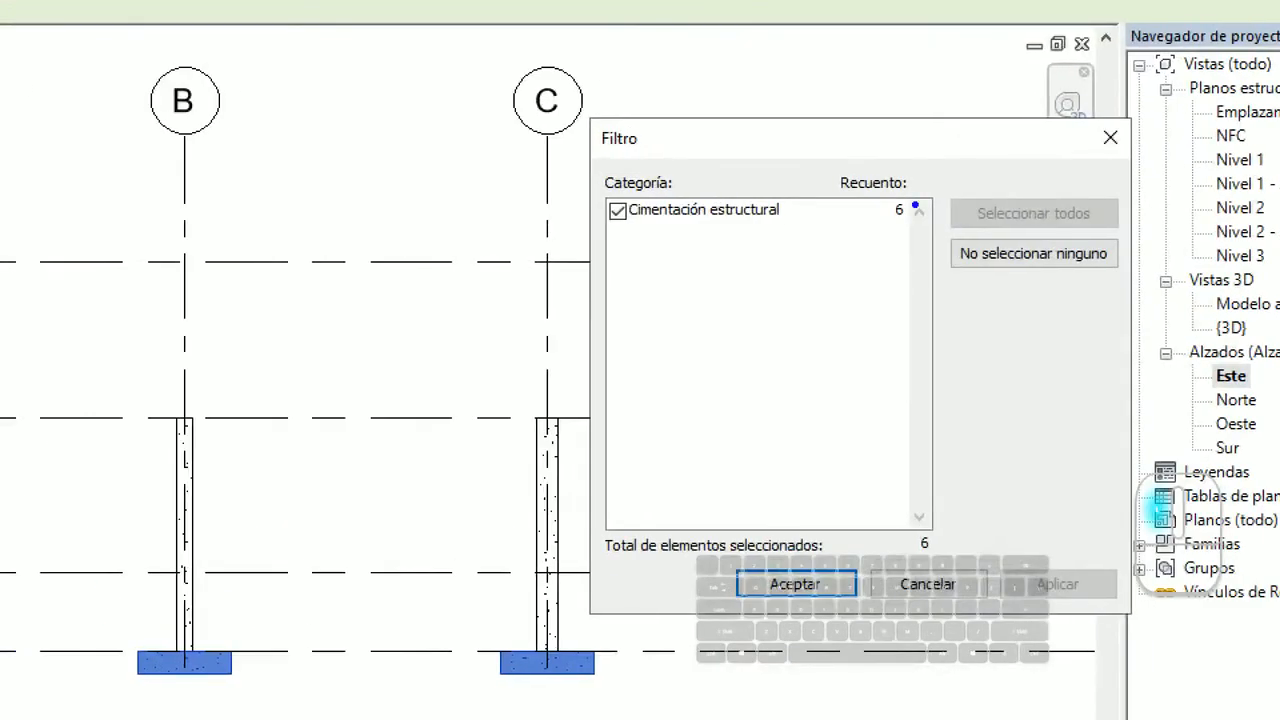
mouse_move(874, 194)
left_mouse_down("ctrl")
mouse_move(905, 208)
mouse_move(926, 241)
left_mouse_up("ctrl")
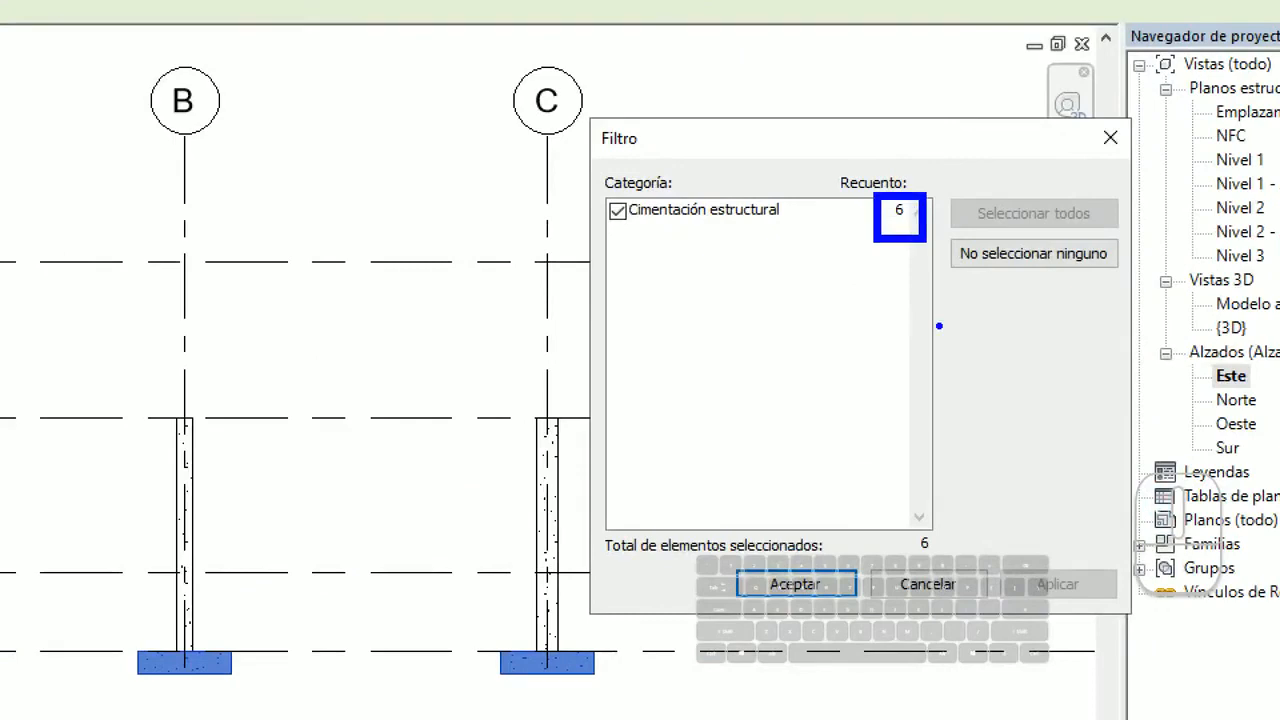
key("Escape")
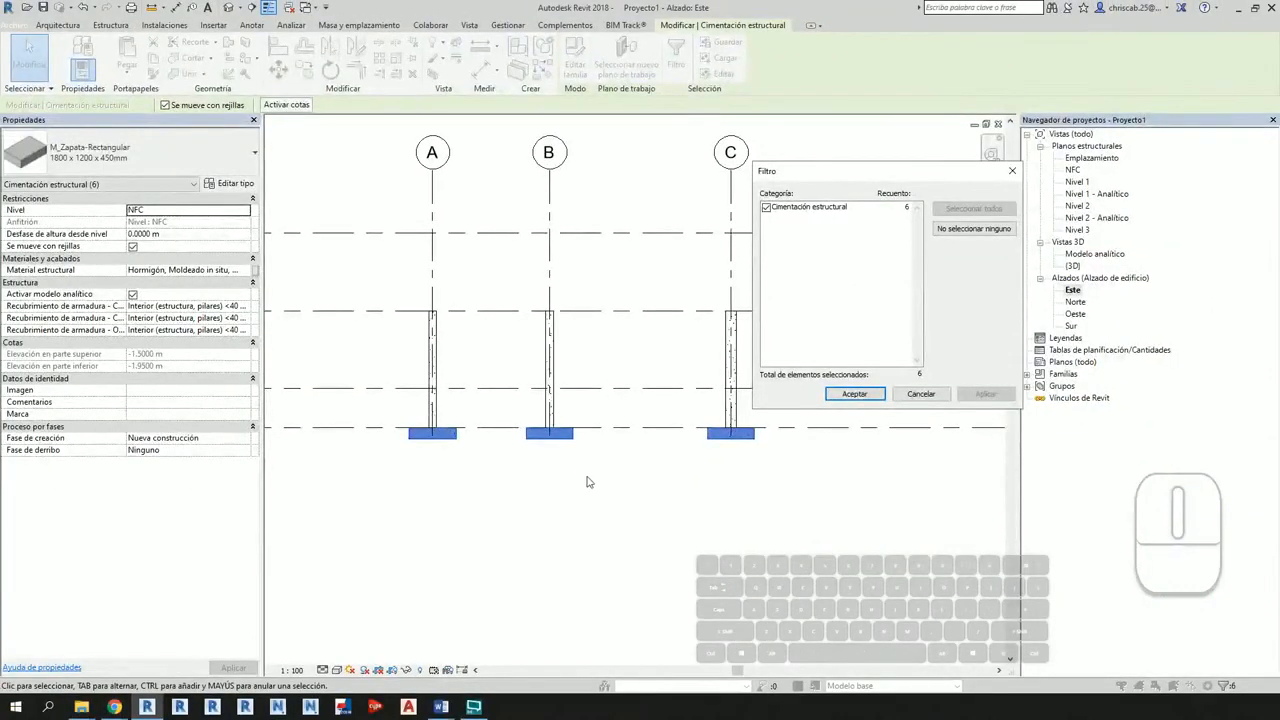
left_click(1013, 172)
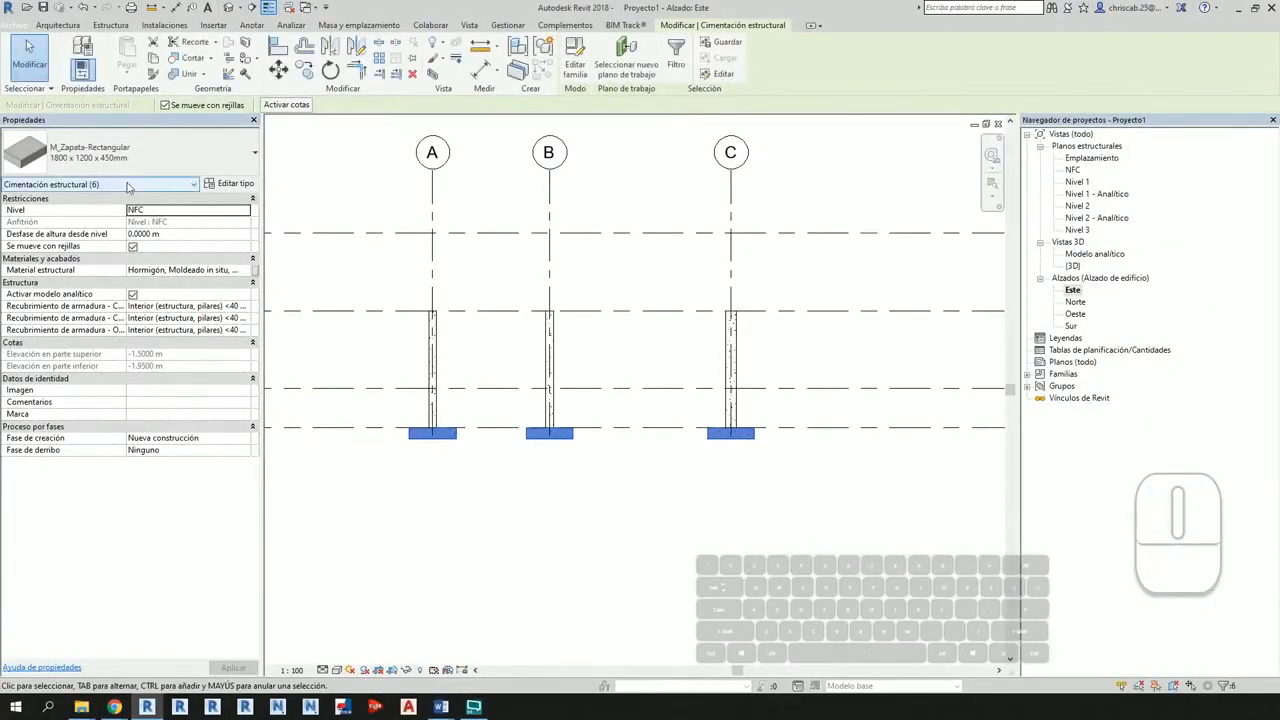
Step: Examine the Desfase de altura desde nivel property of the selected footings, then clear the selection
left_click_drag(3, 225, 129, 248, "ctrl")
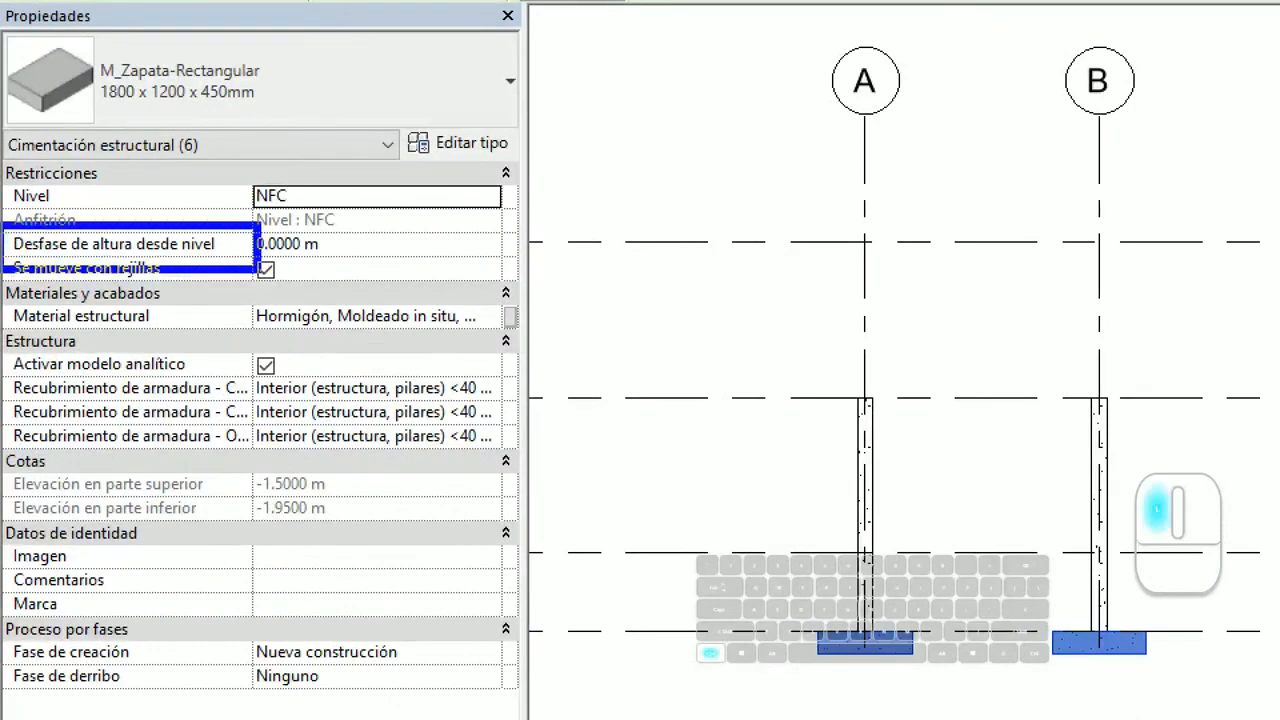
left_click_drag(258, 270, 388, 258, "ctrl")
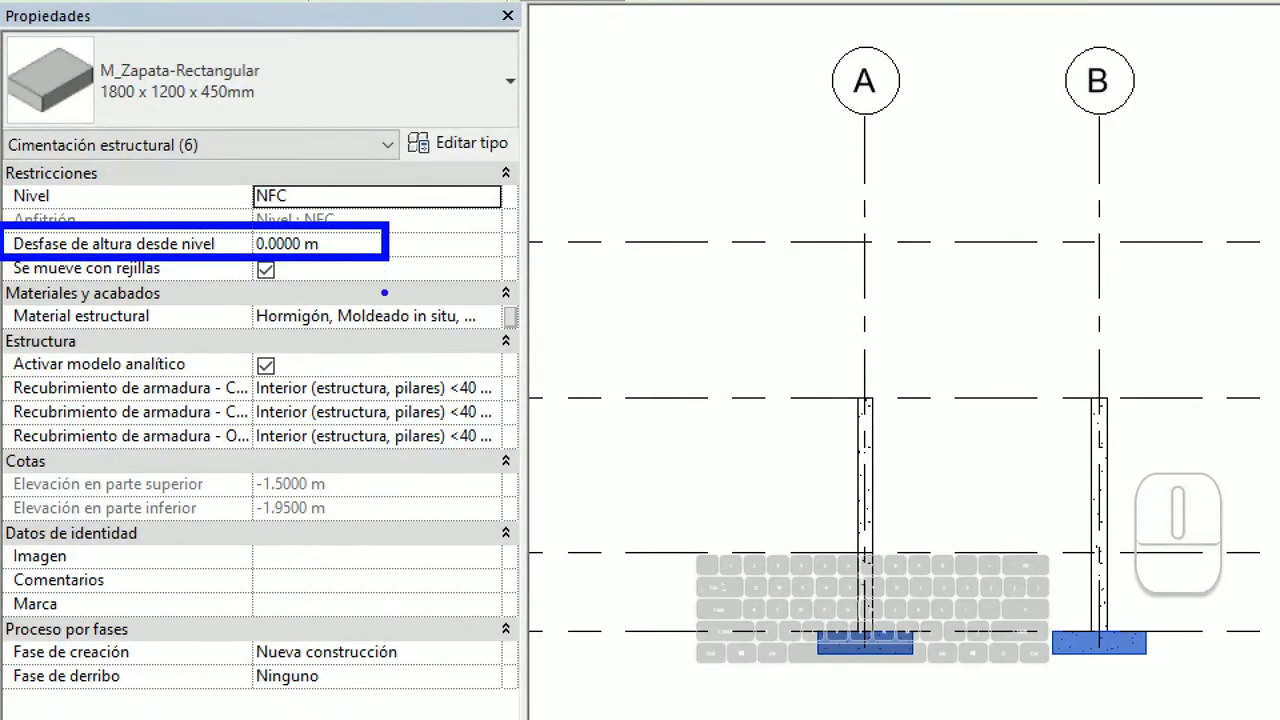
left_click_drag(371, 357, 371, 263, "ctrl+shift")
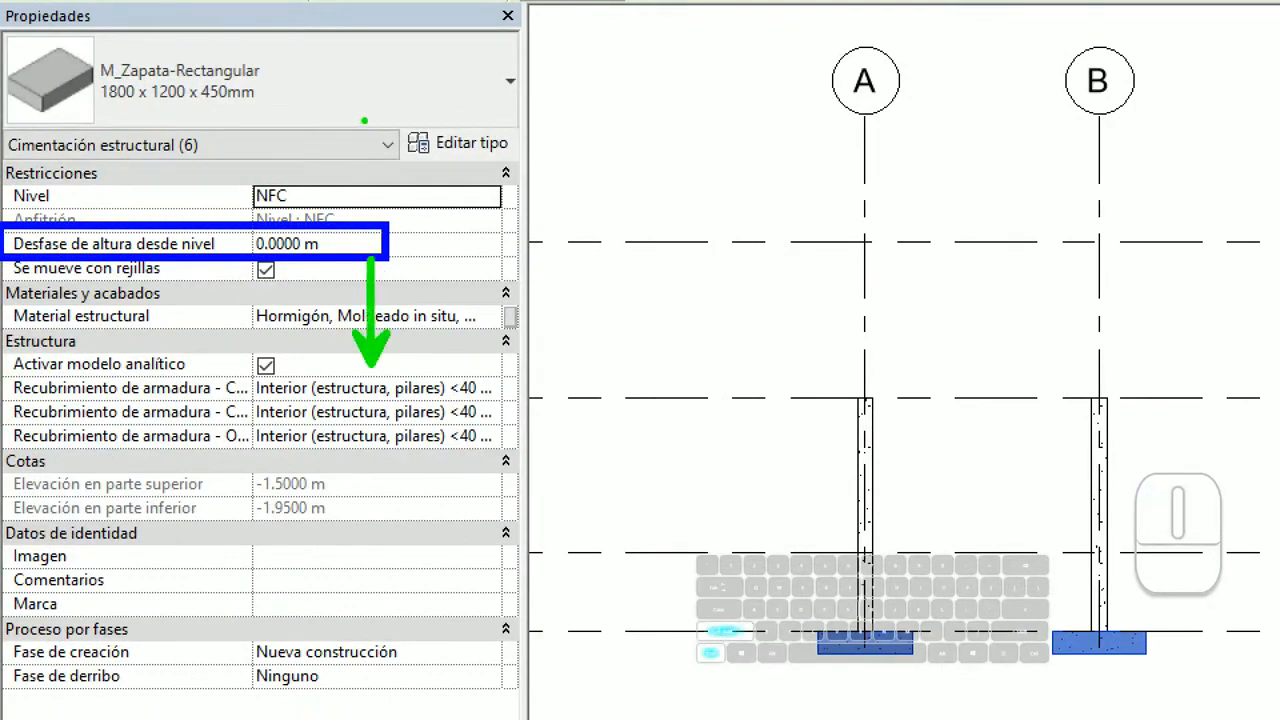
left_click_drag(364, 120, 365, 222, "ctrl+shift")
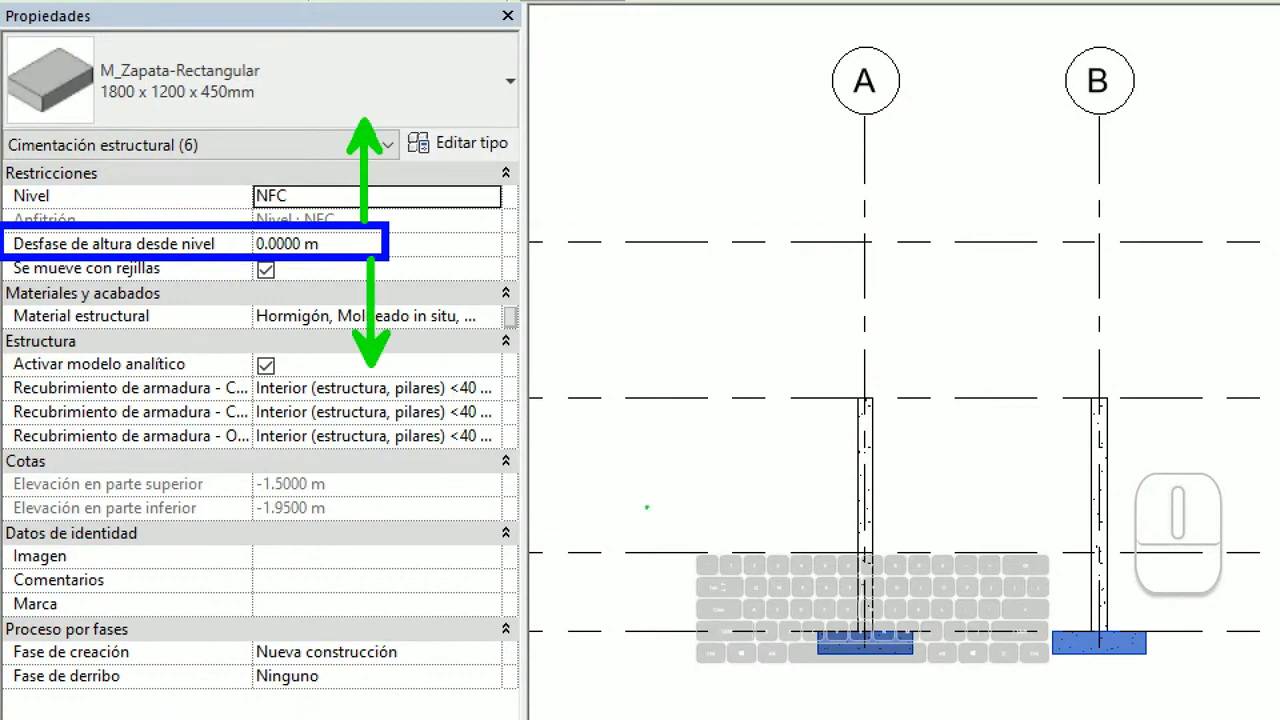
mouse_move(412, 238)
left_mouse_down()
mouse_move(665, 428)
mouse_move(832, 610)
left_mouse_up()
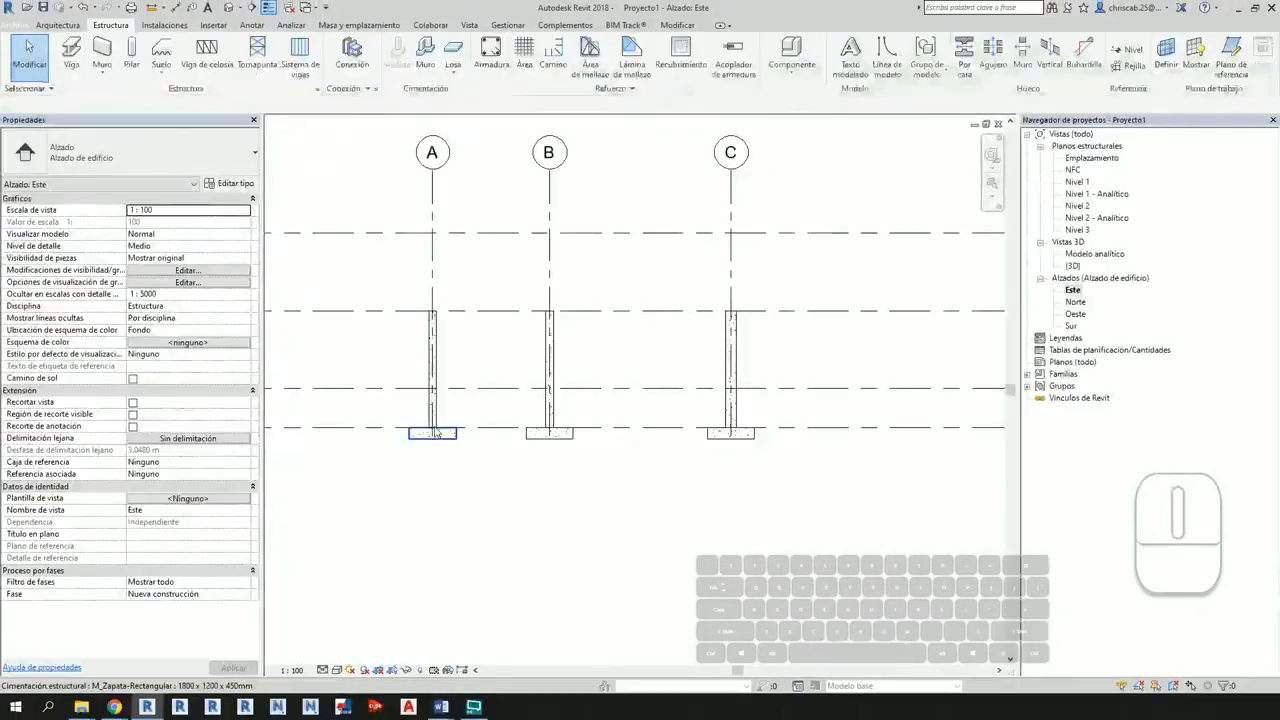
Step: Select all the columns and footings in the Este elevation, check their common properties and the available selection tools, then clear the selection
scroll(408, 308, "down", 1)
left_click_drag(408, 304, 756, 496)
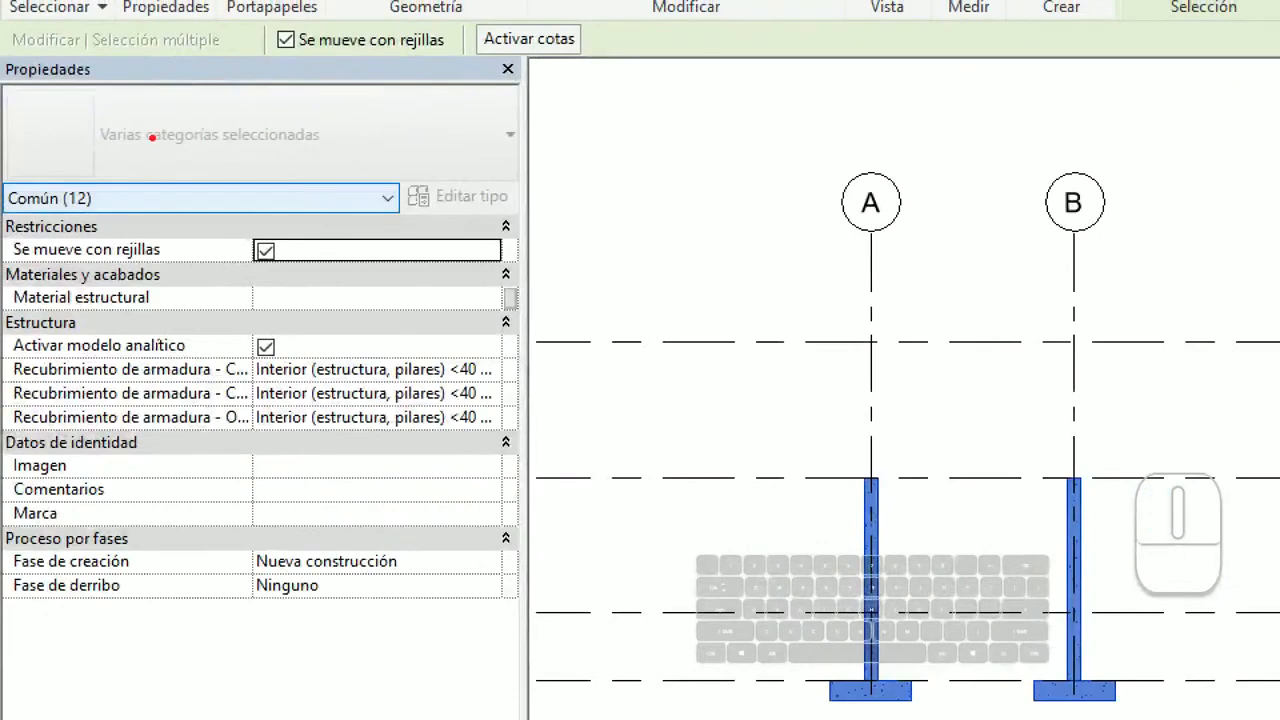
mouse_move(378, 154)
left_mouse_down()
mouse_move(572, 314)
mouse_move(760, 542)
mouse_move(857, 594)
left_mouse_up()
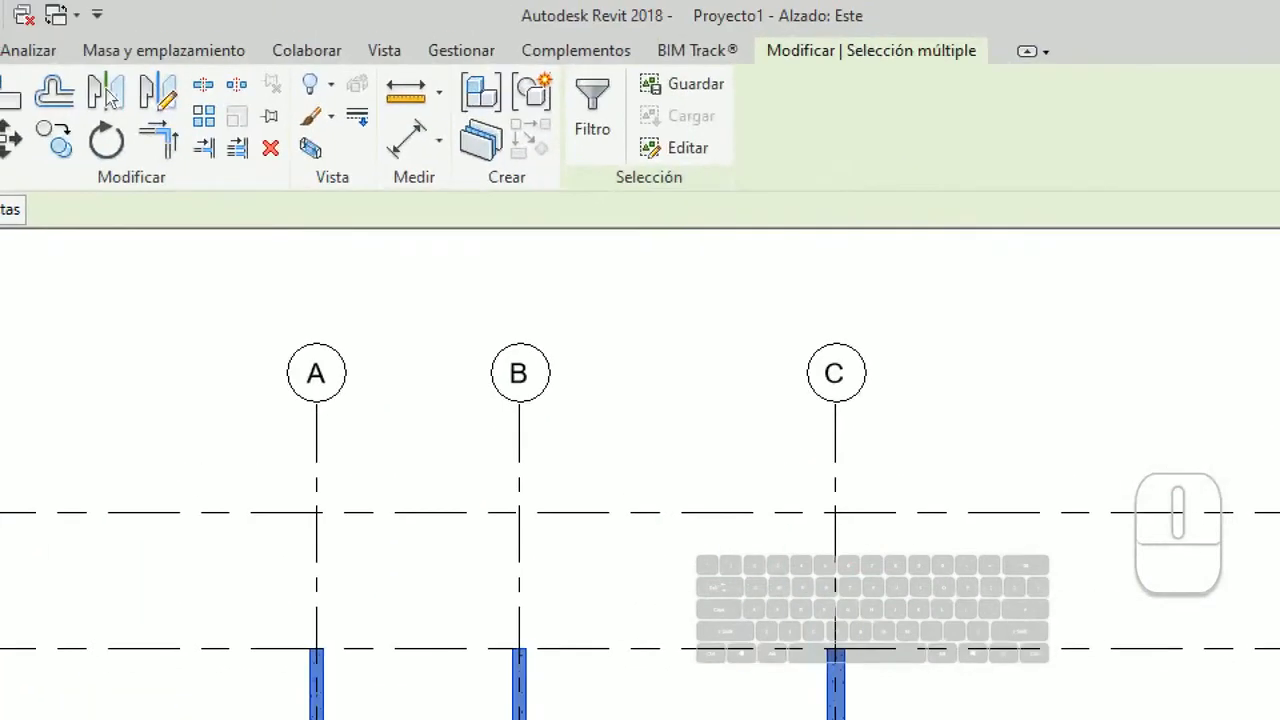
left_click_drag(560, 61, 633, 181)
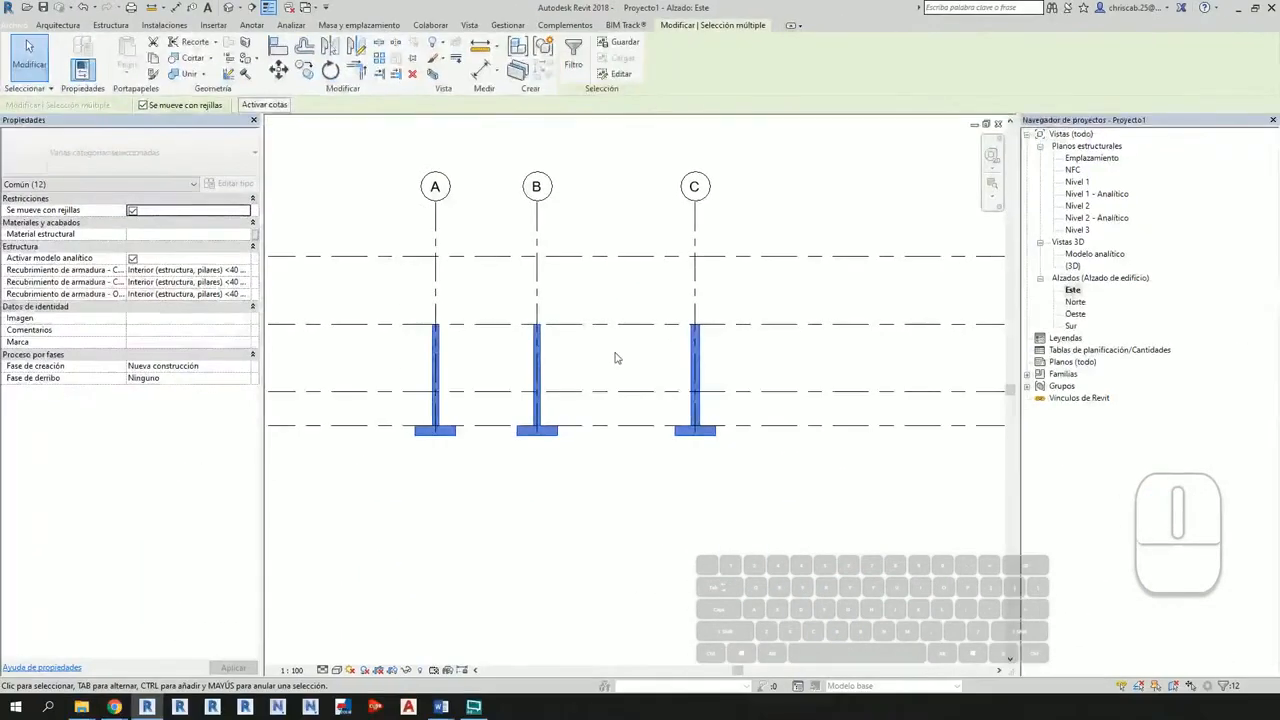
left_click(588, 503)
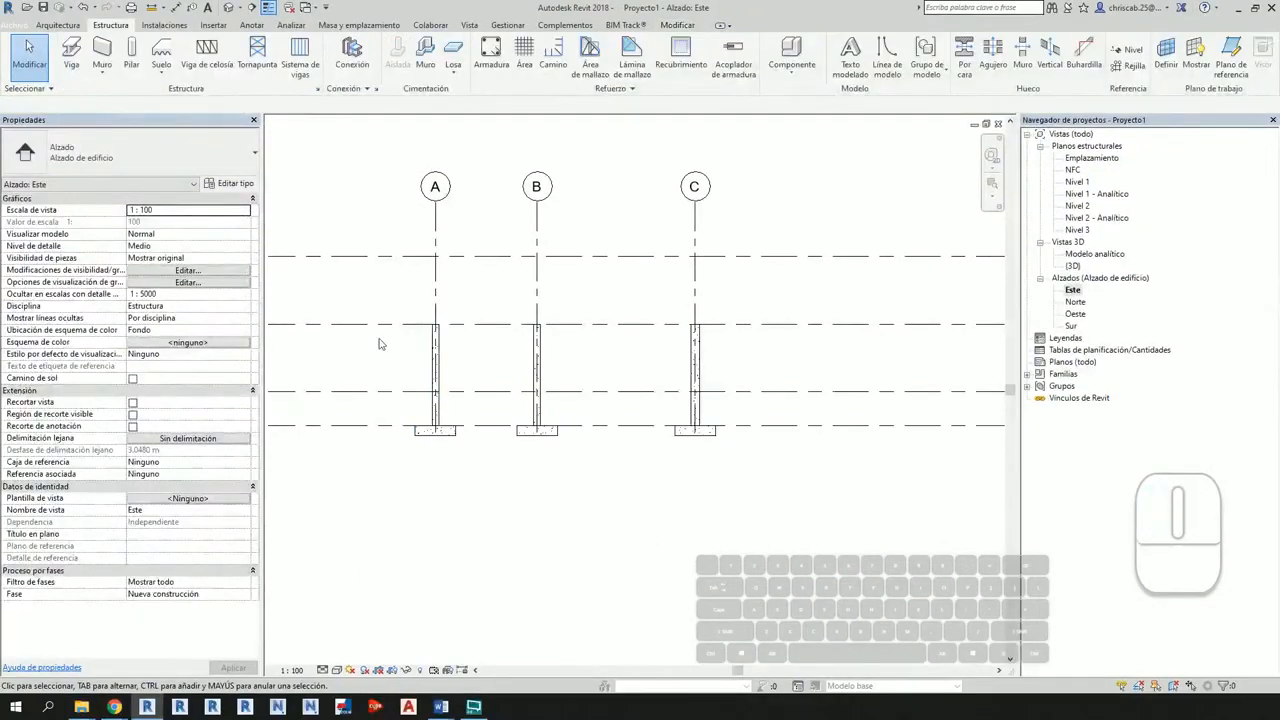
Step: Select all columns and footings in the Este elevation and filter out Cimentación estructural, keeping only Pilares estructurales selected
left_click_drag(343, 287, 758, 506)
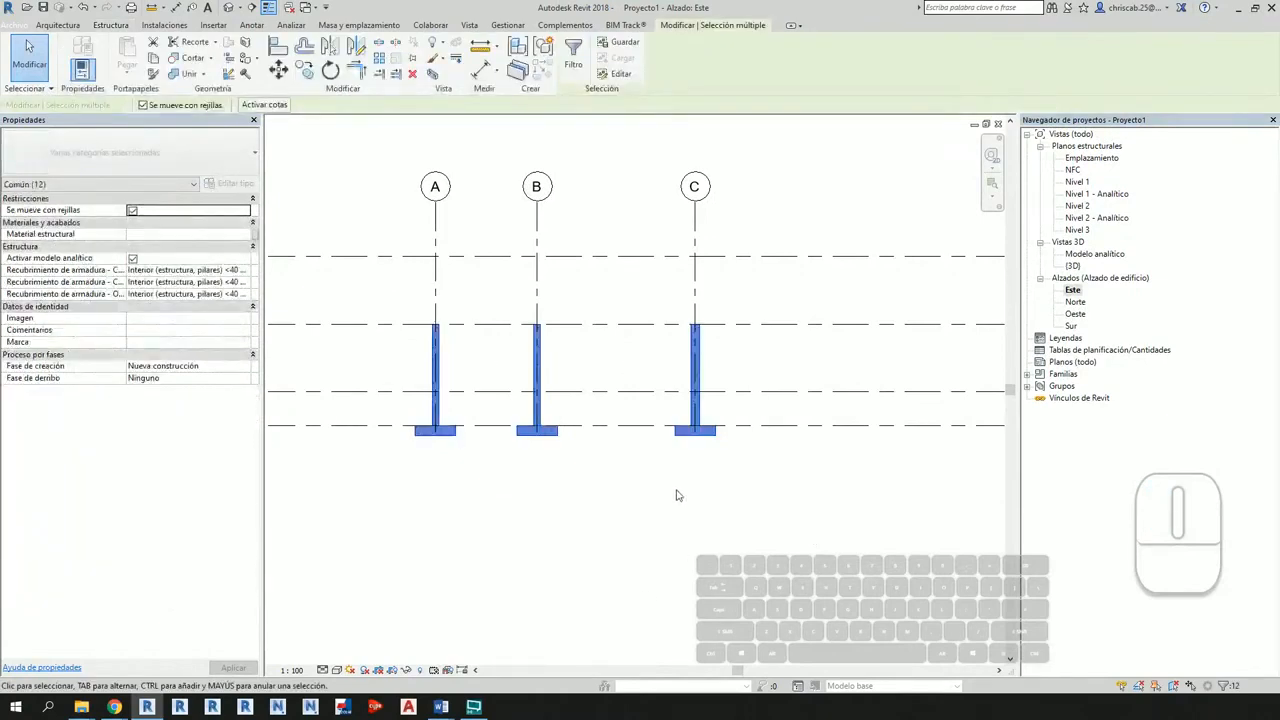
key("ctrl+1")
left_click(562, 42)
left_click_drag(554, 23, 594, 100, "ctrl")
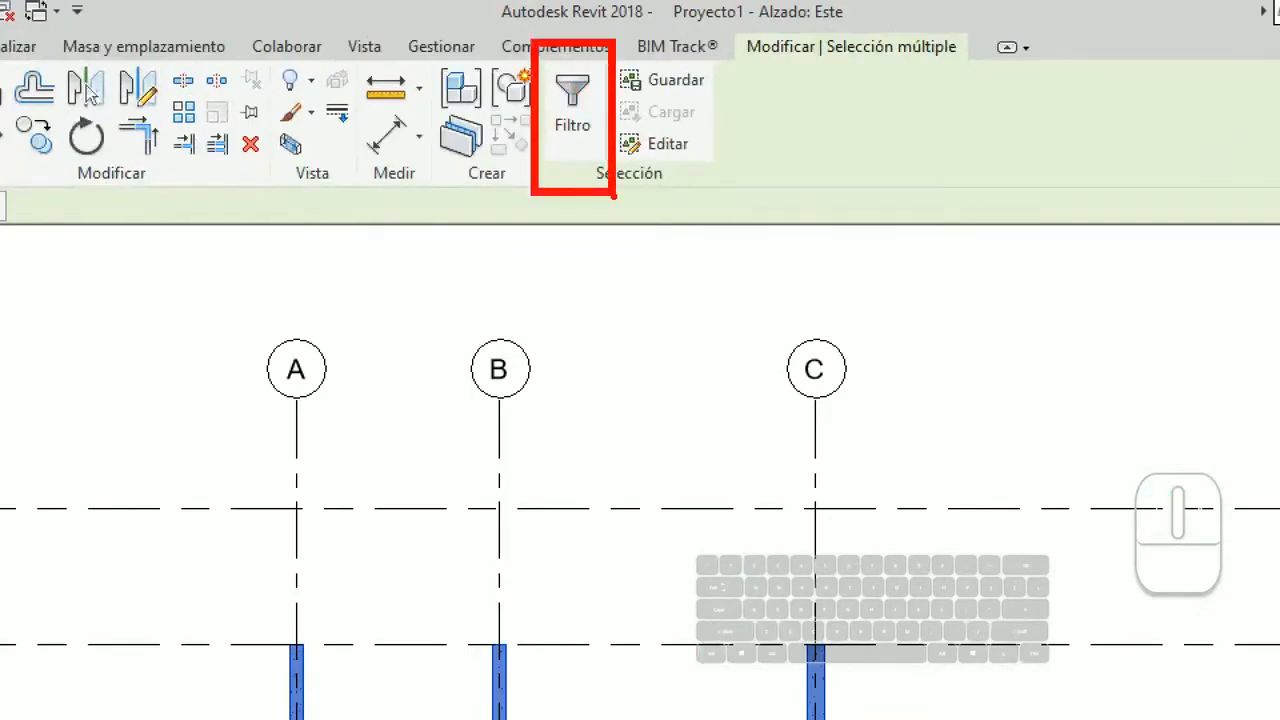
left_click(572, 105)
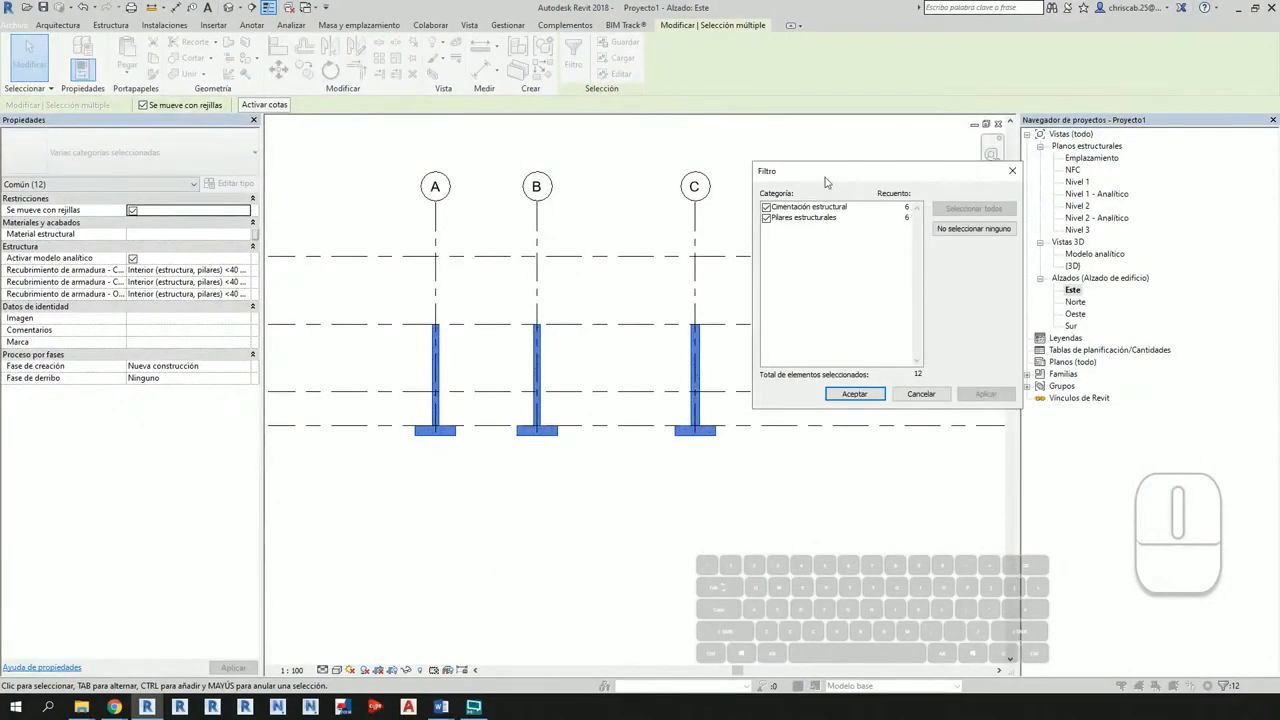
left_click_drag(826, 181, 805, 240)
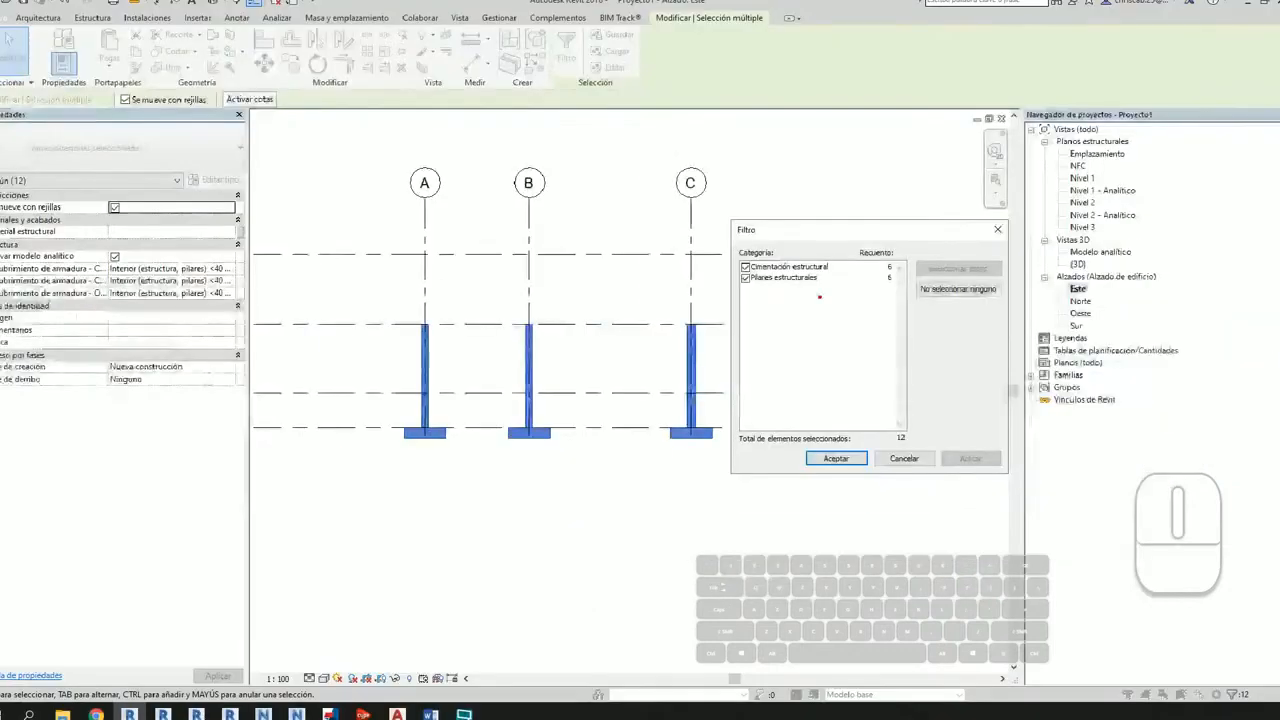
left_click(748, 268)
left_click(836, 455)
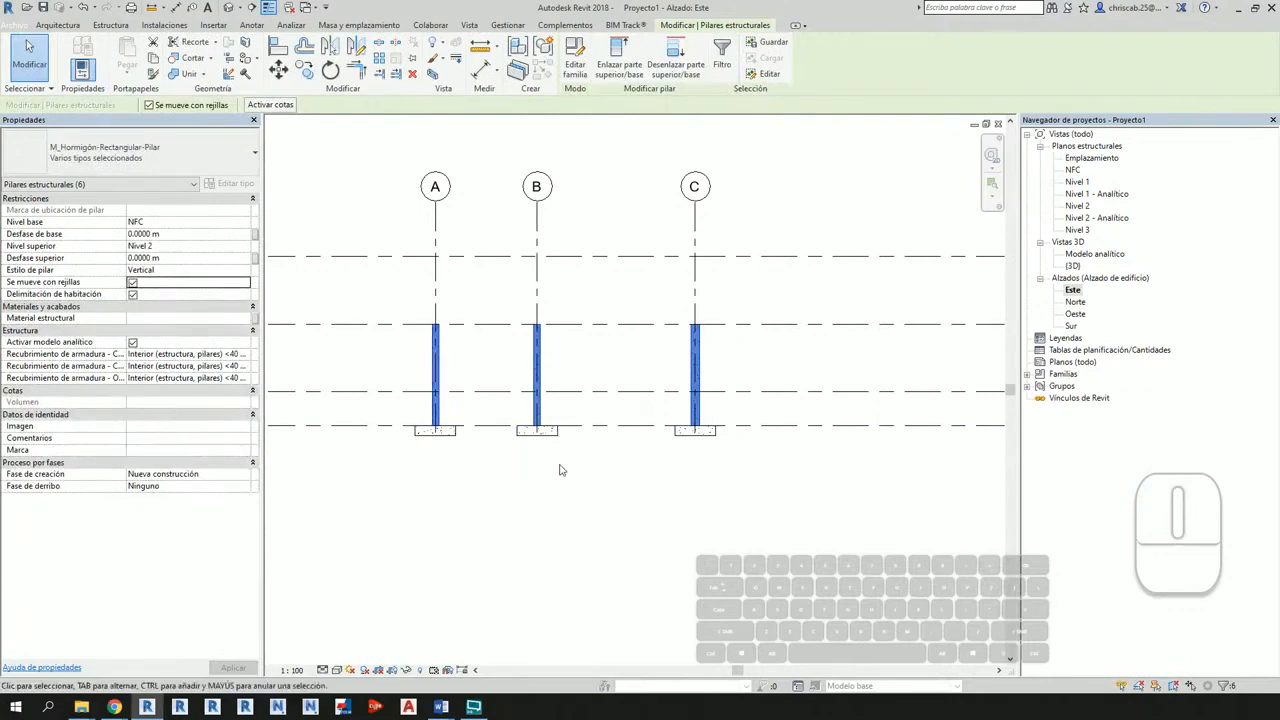
Step: Examine the Restricciones properties of the selected structural columns, particularly Desfase de base
middle_click_drag(595, 491, 678, 508)
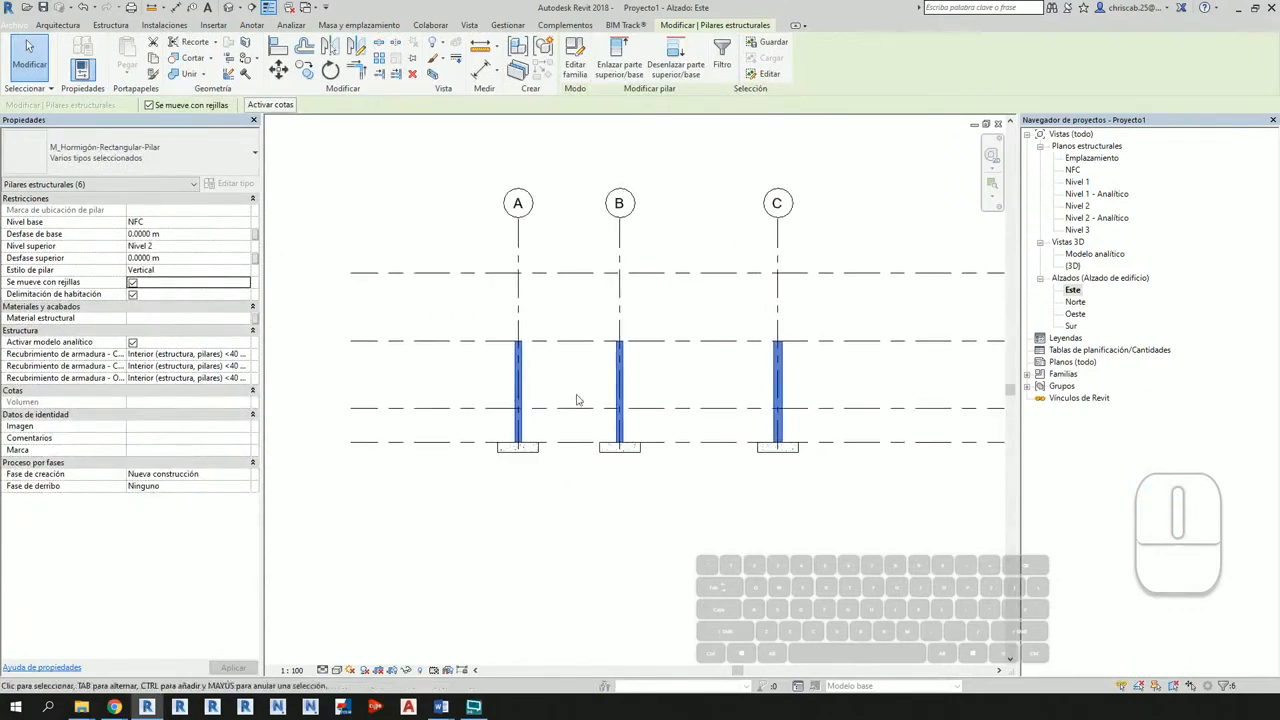
key("ctrl+1")
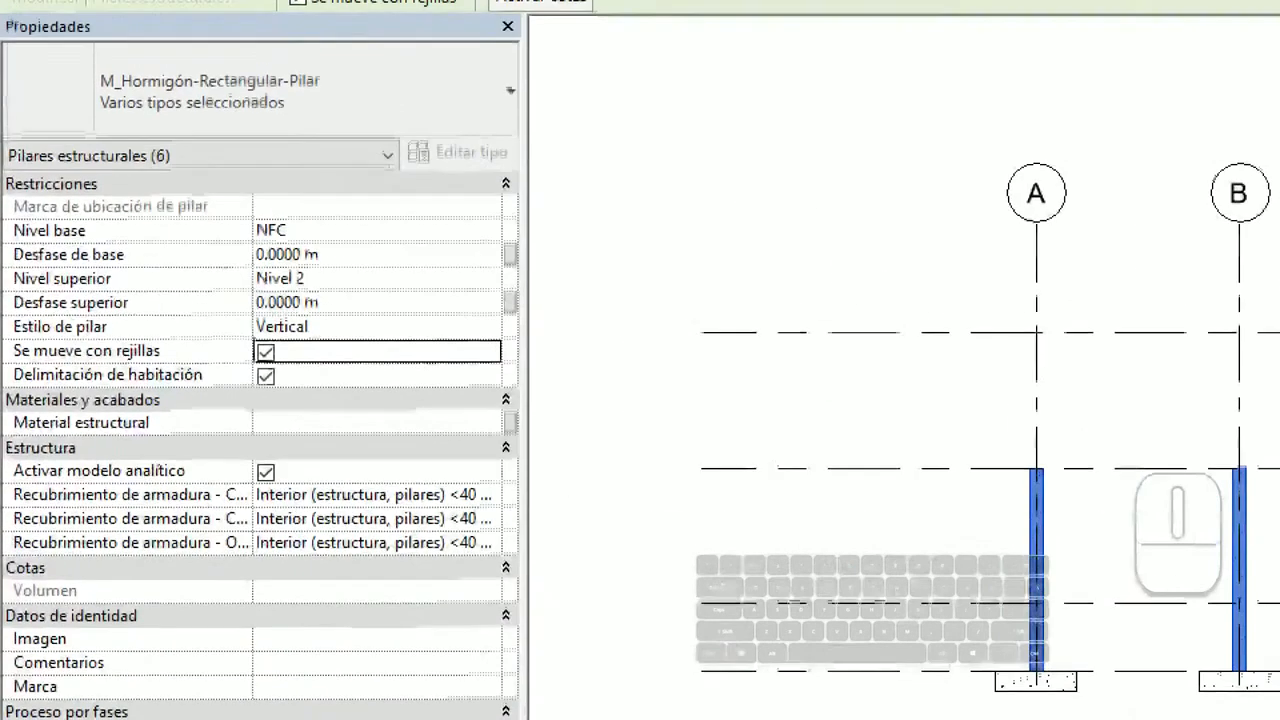
left_click(6, 210)
mouse_move(4, 160)
left_mouse_down("ctrl")
mouse_move(30, 188)
mouse_move(470, 413)
mouse_move(505, 413)
left_mouse_up("ctrl")
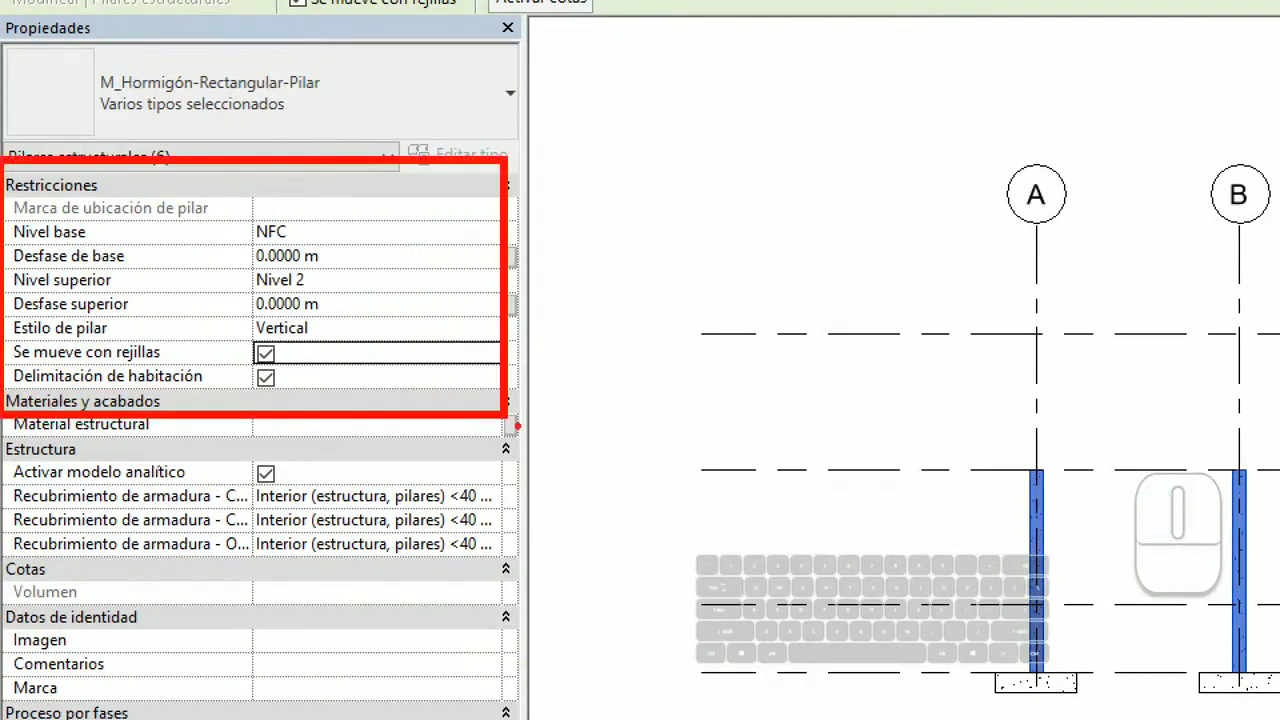
mouse_move(1025, 557)
left_mouse_down()
mouse_move(600, 329)
mouse_move(462, 302)
mouse_move(472, 283)
left_mouse_up()
mouse_move(472, 283)
left_mouse_down()
mouse_move(432, 320)
mouse_move(495, 343)
left_mouse_up()
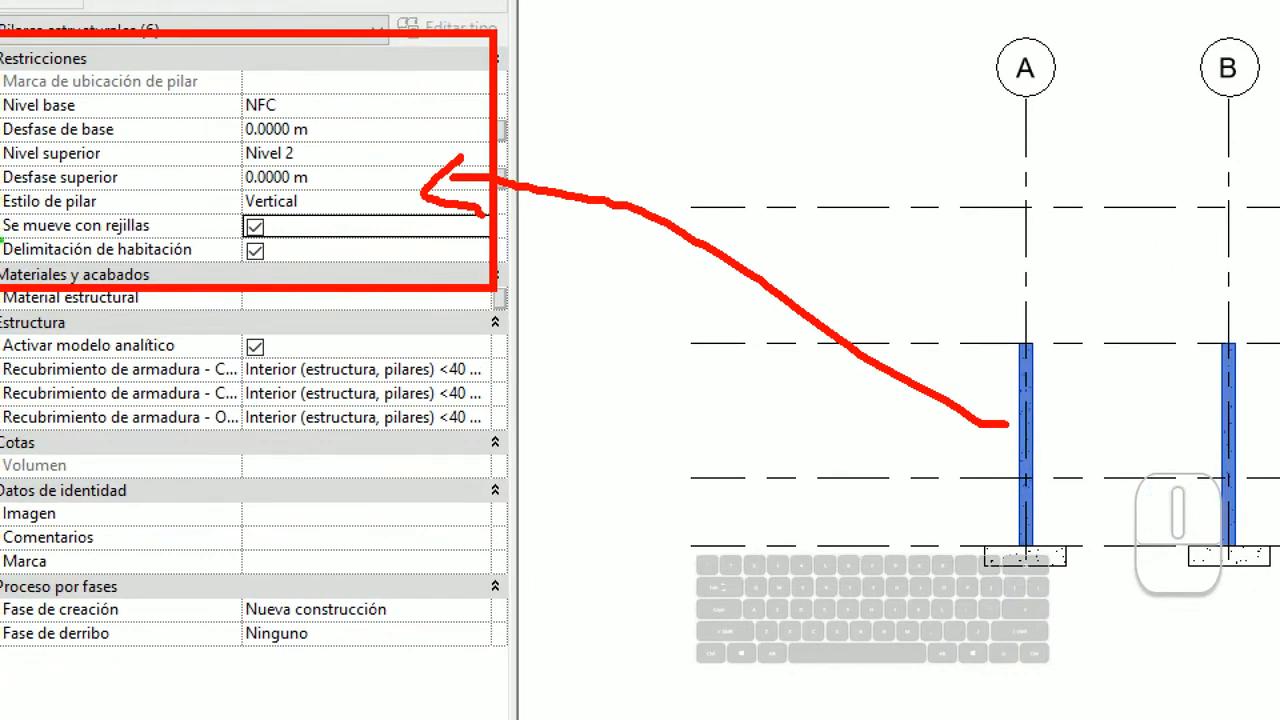
left_click_drag(42, 250, 180, 284)
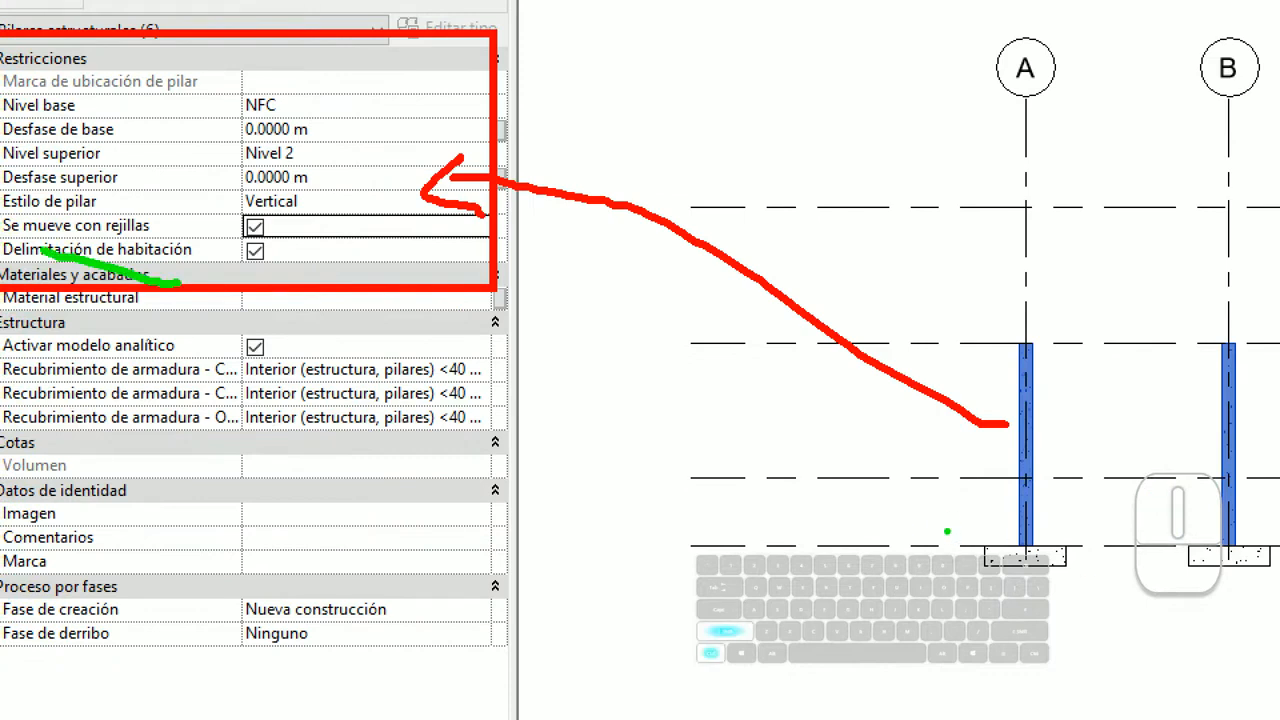
left_click_drag(948, 531, 946, 598, "ctrl+shift")
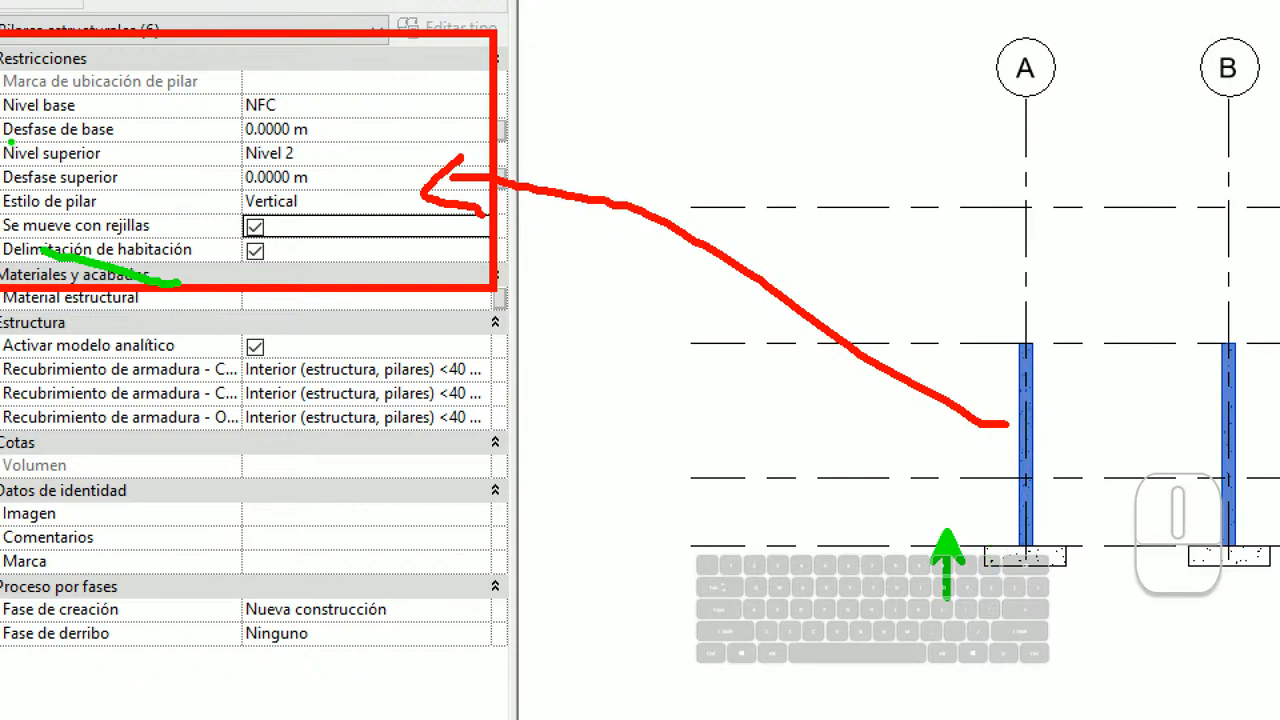
mouse_move(4, 118)
left_mouse_down("ctrl")
mouse_move(88, 138)
mouse_move(336, 145)
left_mouse_up("ctrl")
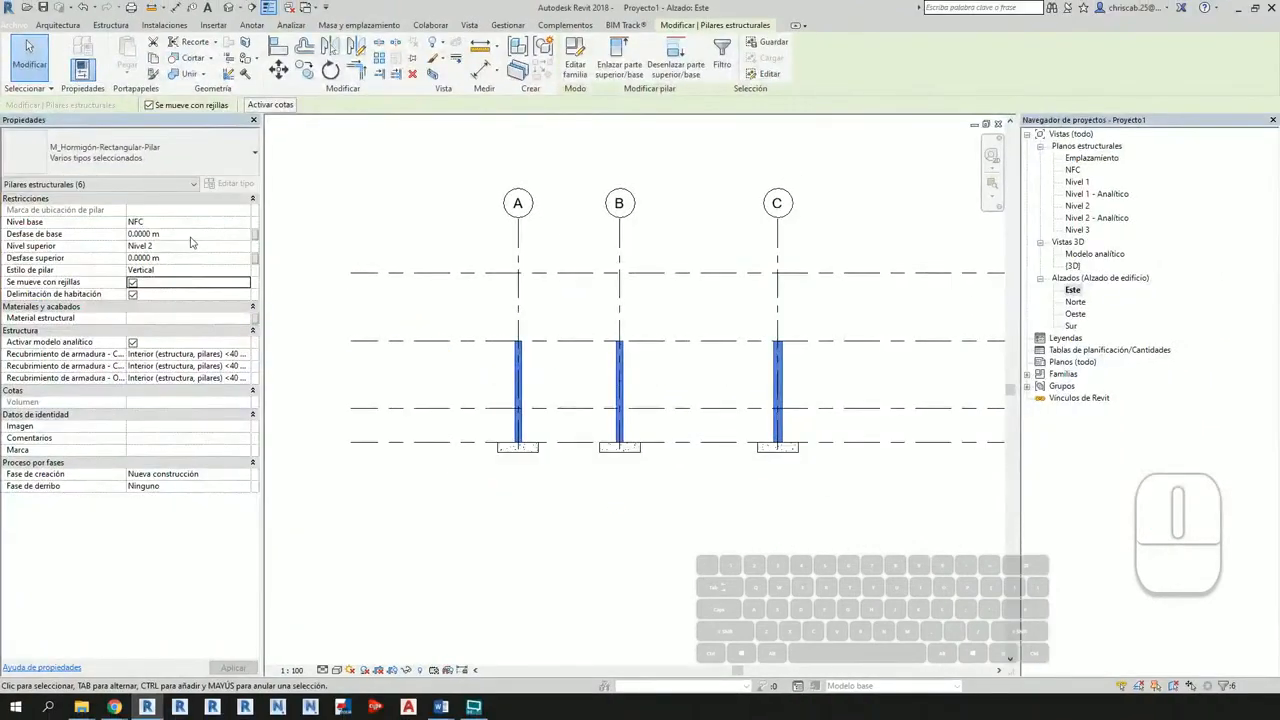
Step: Set the selected columns' Desfase de base to 0.45 m, accept moving the attached footings, and clear the selection
left_click(371, 137)
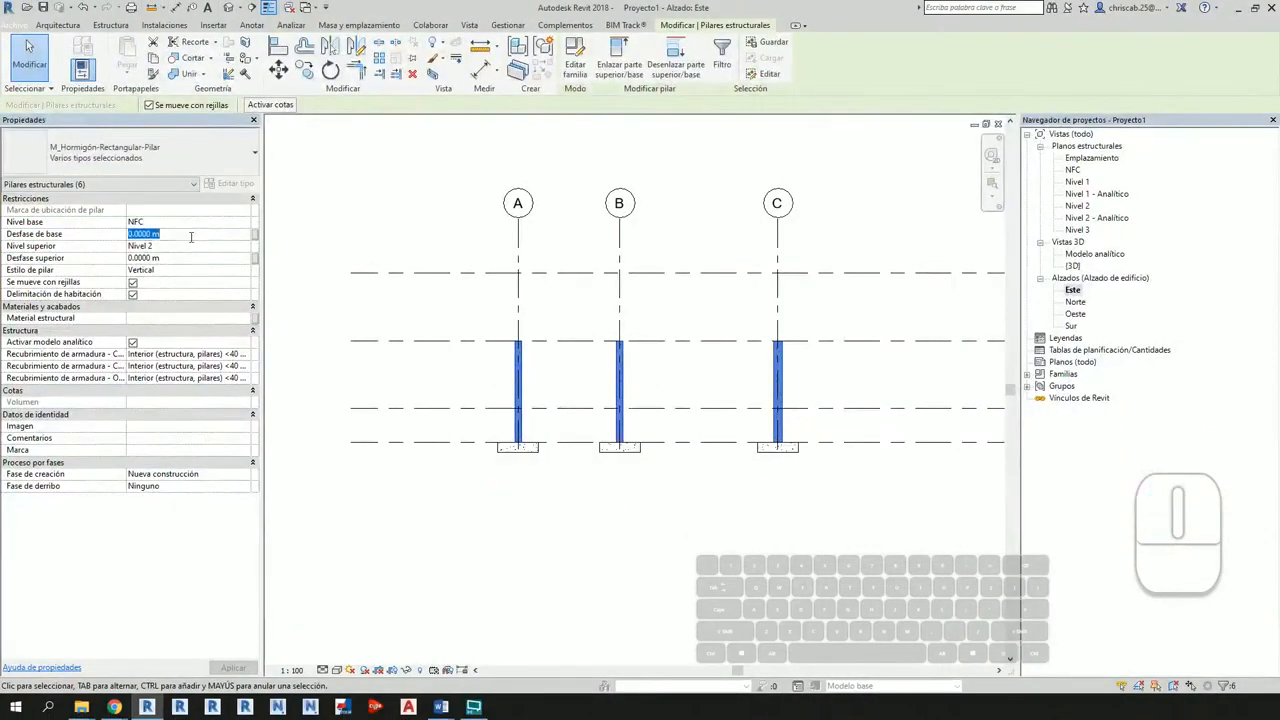
type("45")
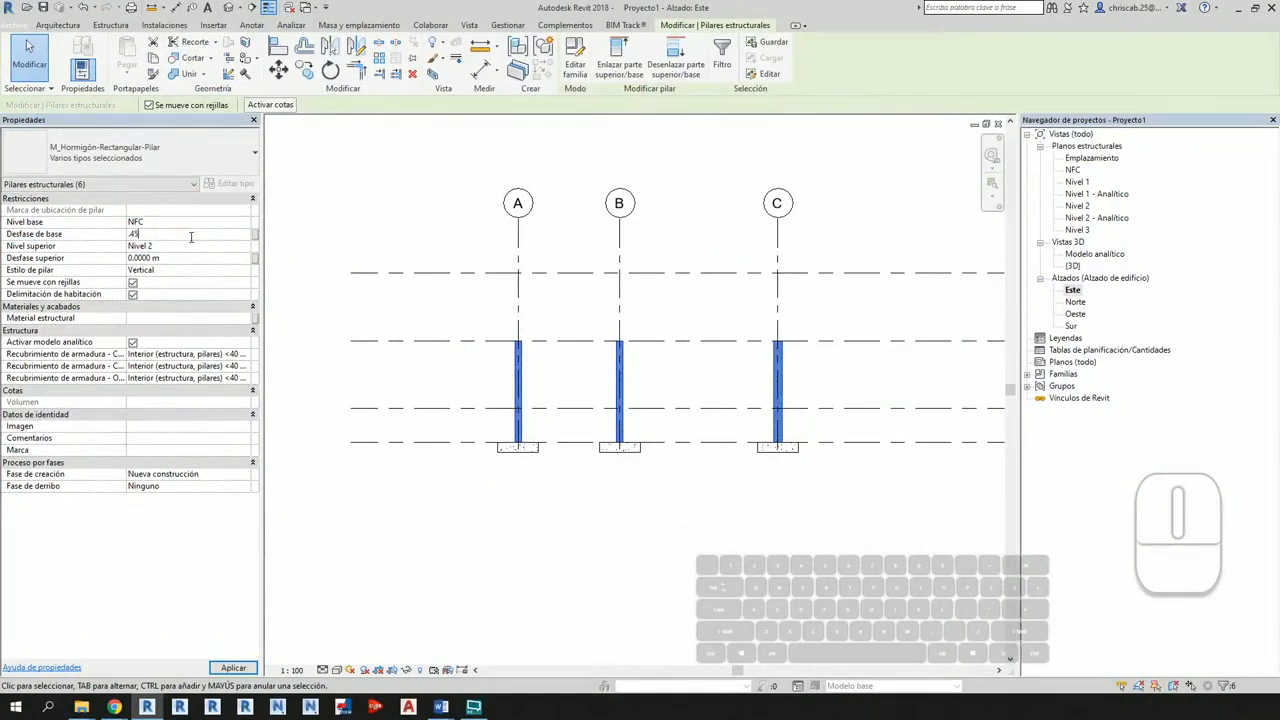
key("Return")
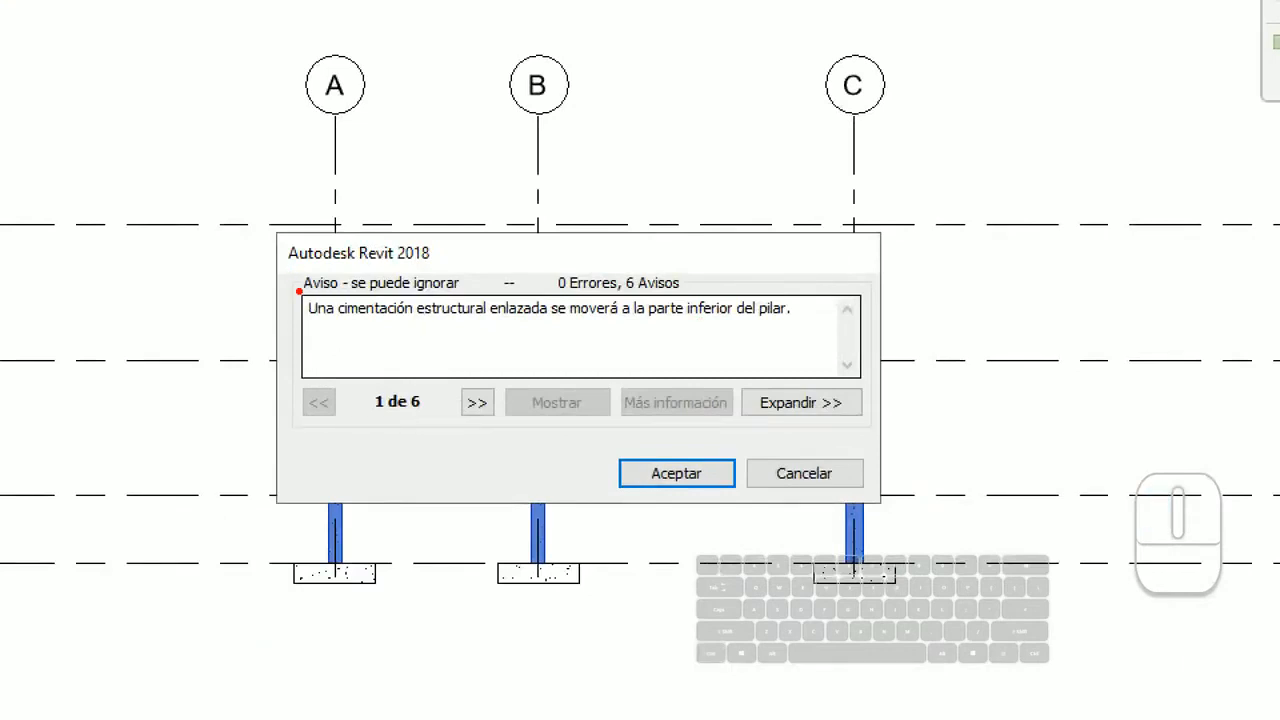
mouse_move(292, 296)
left_mouse_down("ctrl")
mouse_move(720, 354)
mouse_move(810, 328)
mouse_move(812, 312)
left_mouse_up("ctrl")
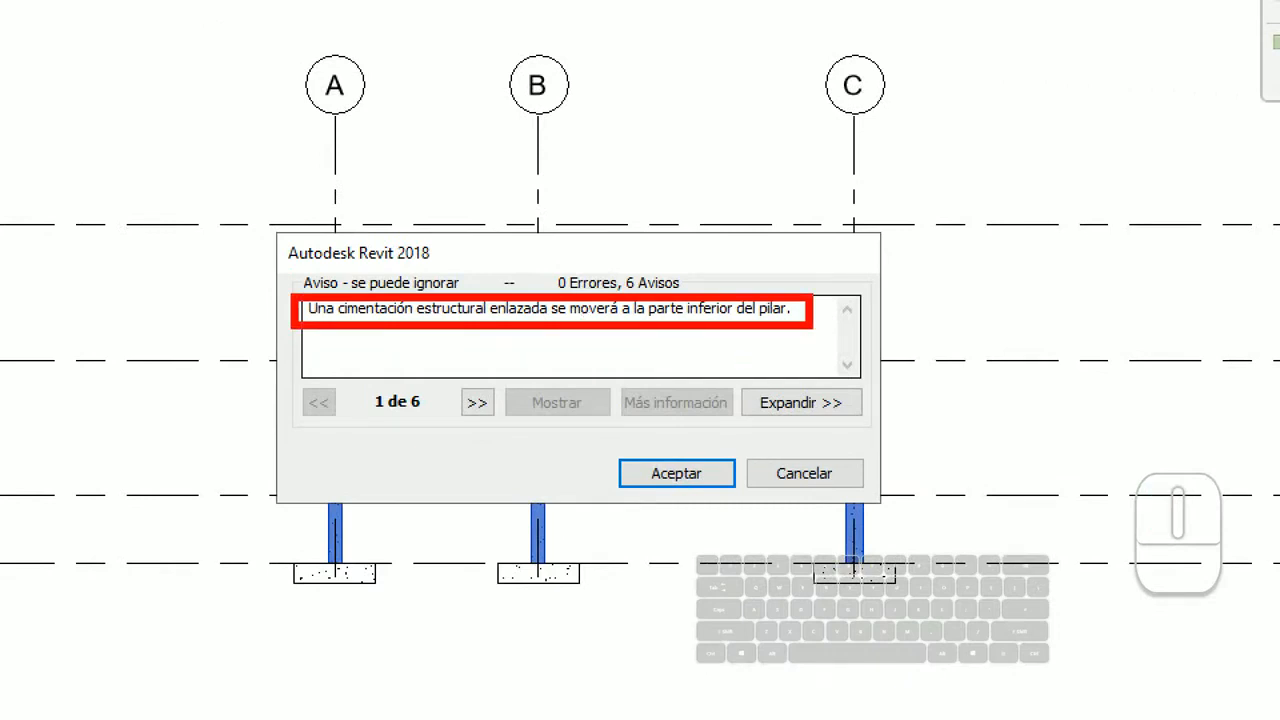
left_click_drag(719, 491, 767, 606, "ctrl+shift")
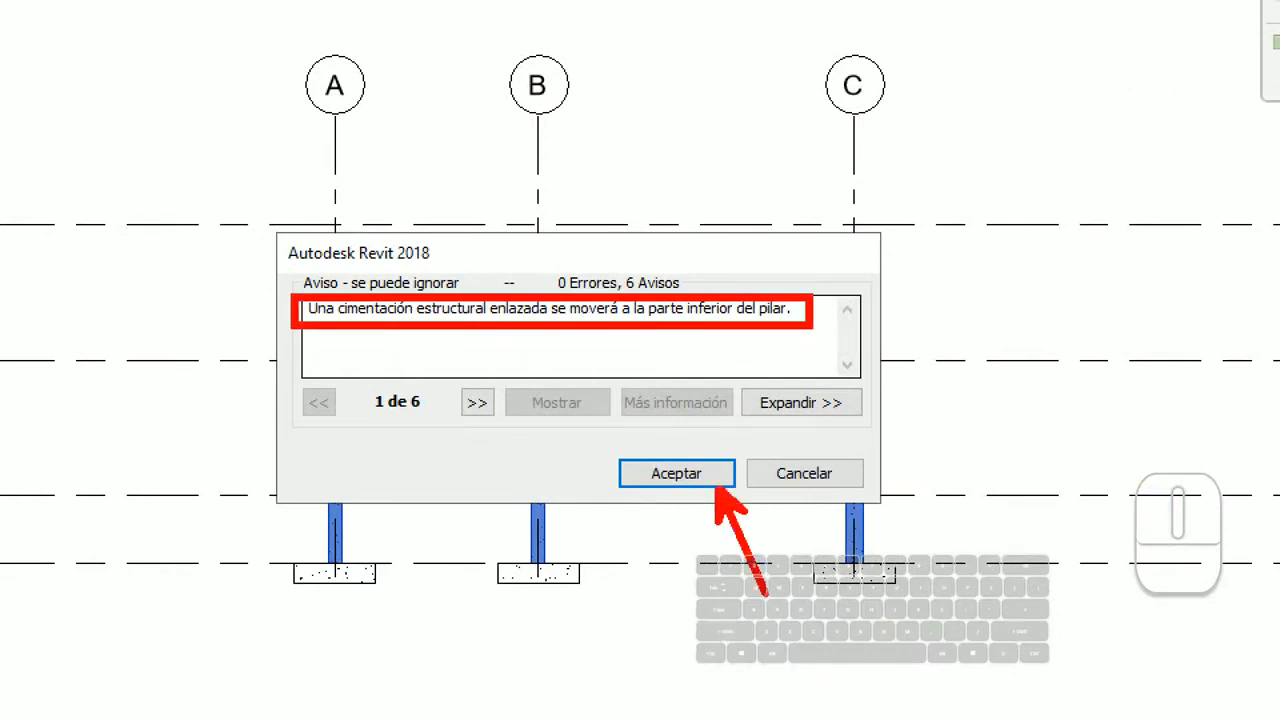
left_click(688, 398)
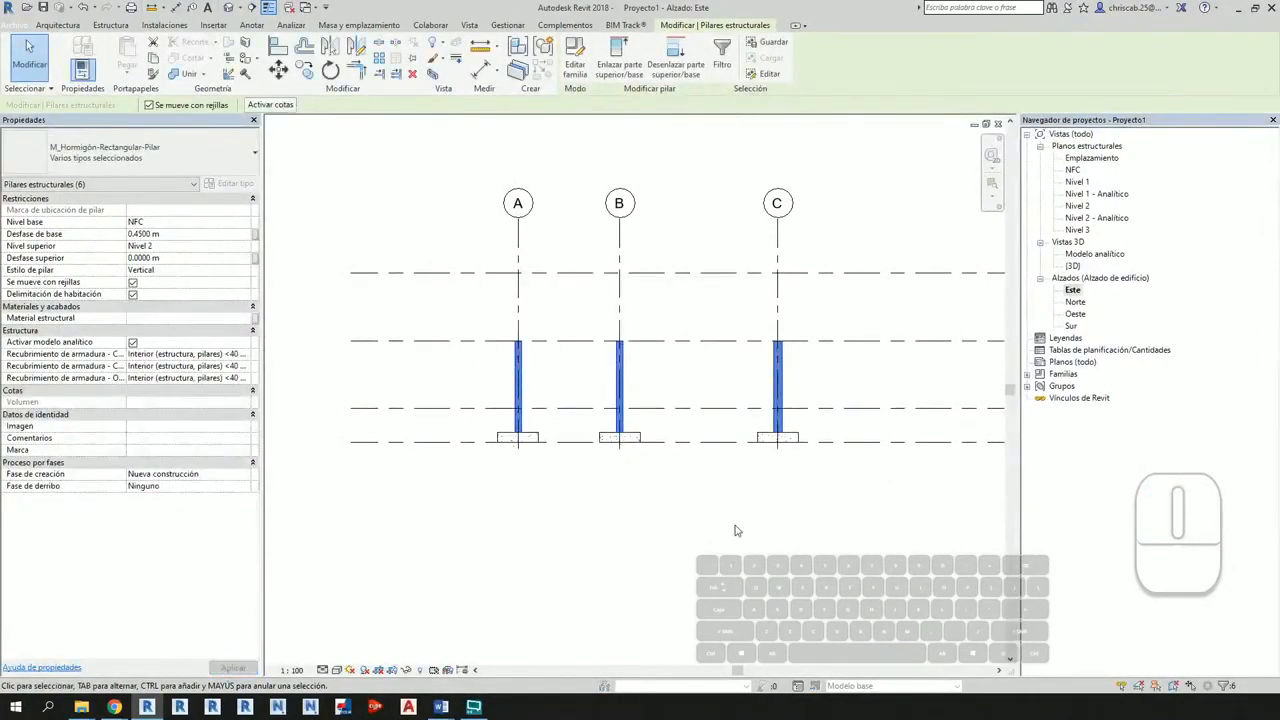
left_click(644, 546)
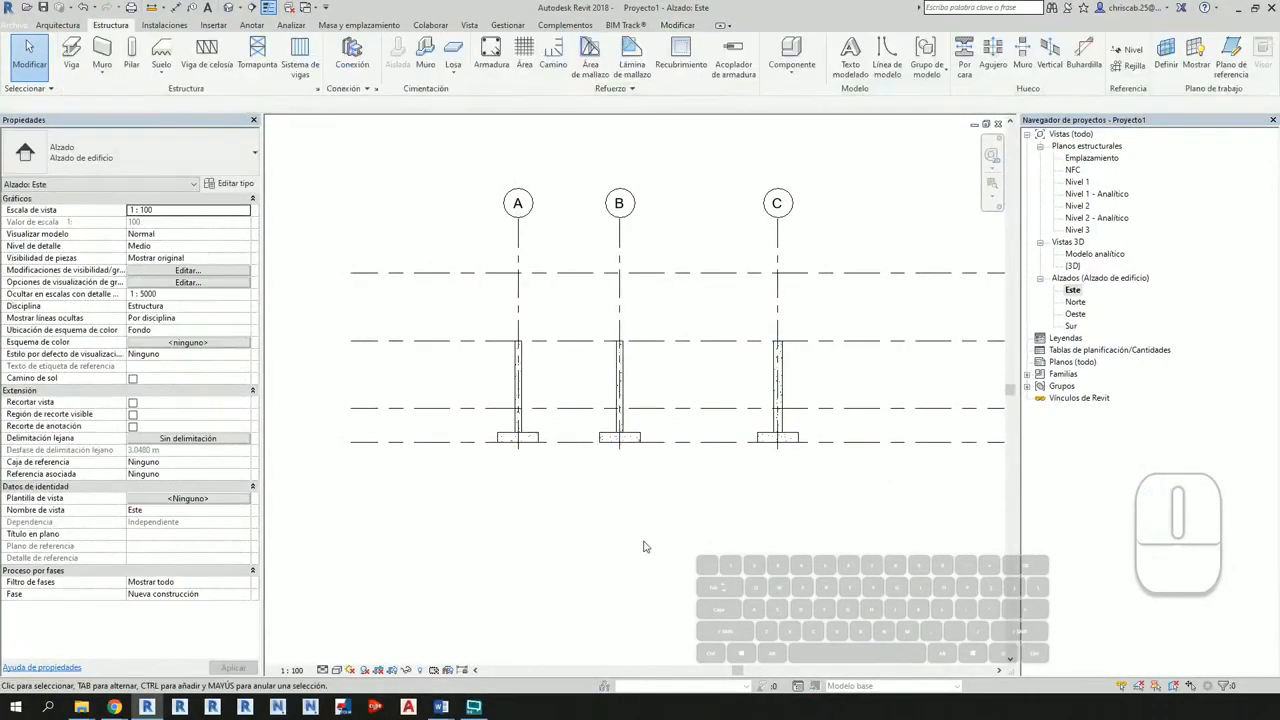
Step: Check the grid A column's properties in the Este elevation and inspect the columns with their footings in the {3D} view
scroll(700, 450, "up", 2)
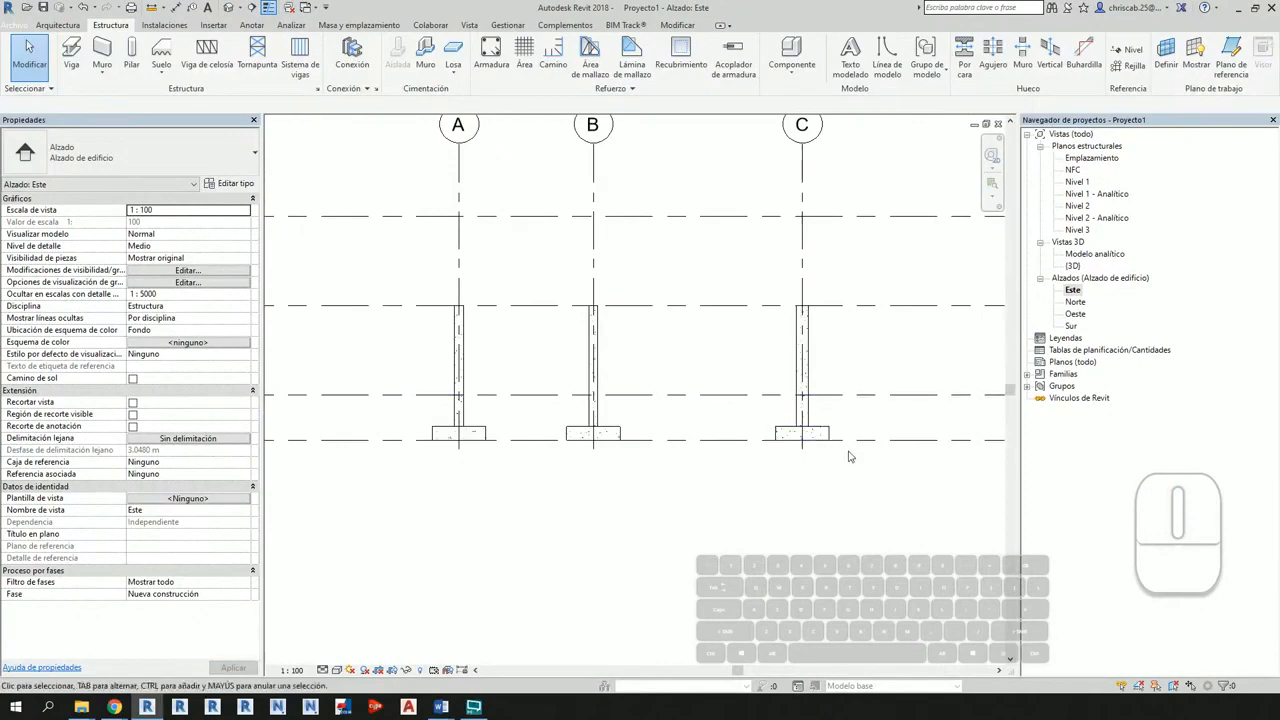
left_click(462, 354)
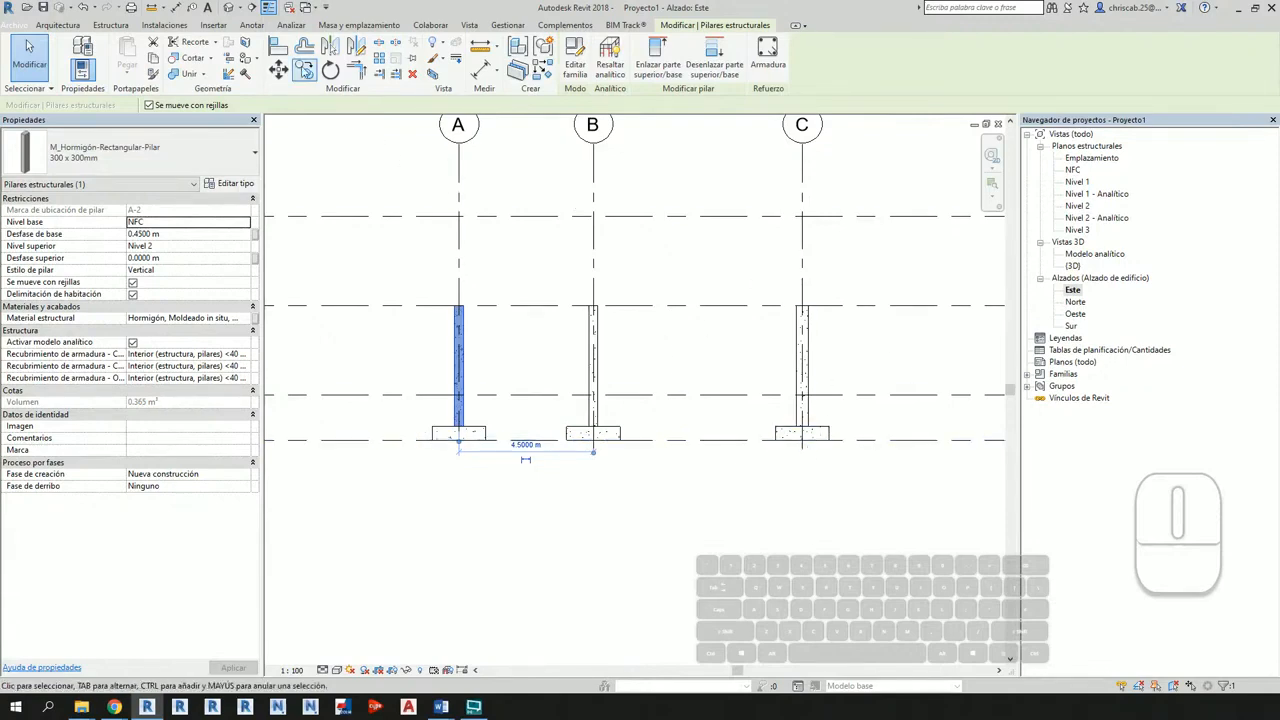
left_click(228, 7)
middle_click_drag(764, 588, 716, 488, "shift")
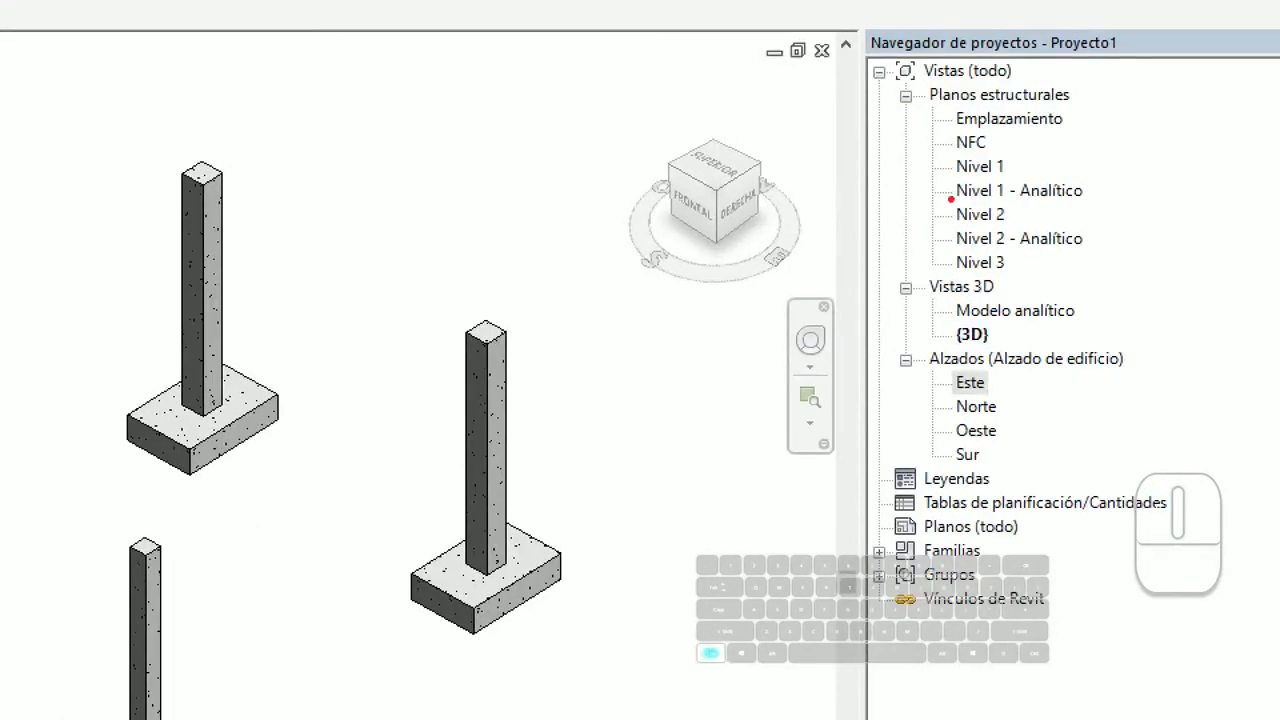
Step: Return to the Este elevation and review the columns and footings against the NFC, Nivel 1, Nivel 2 and Nivel 3 lines
left_click(1075, 206, "ctrl")
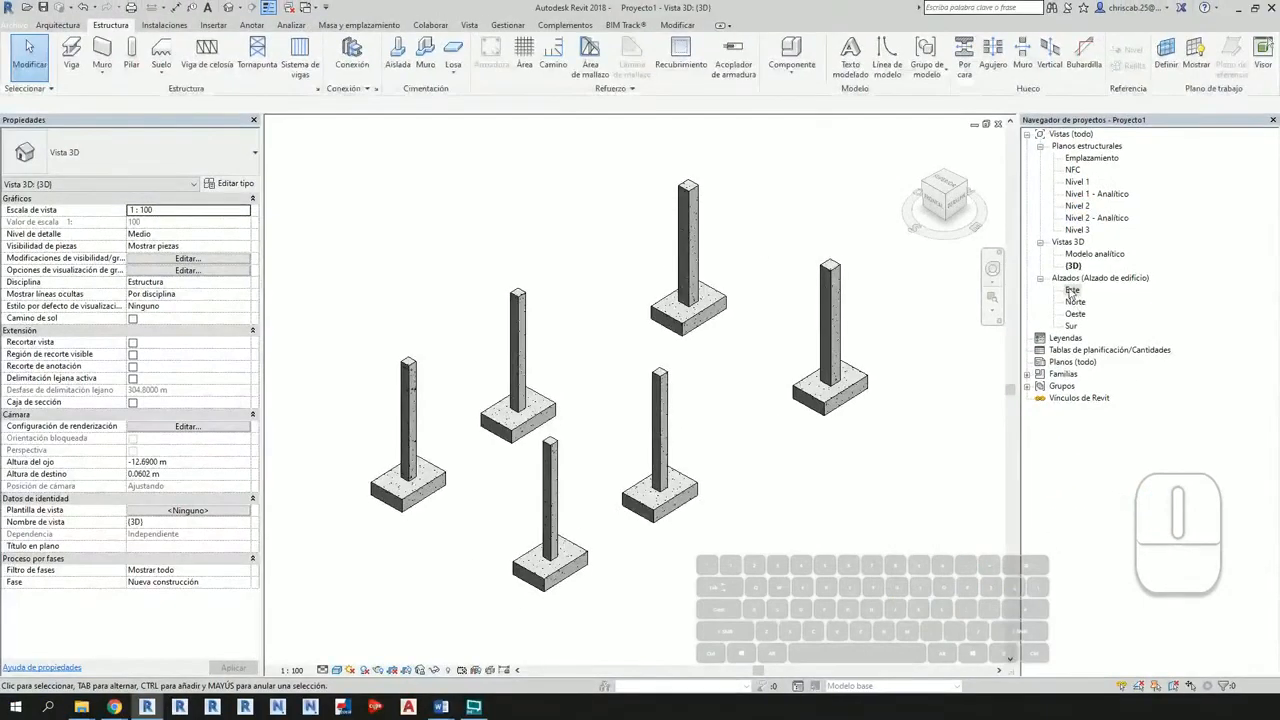
double_click(969, 382)
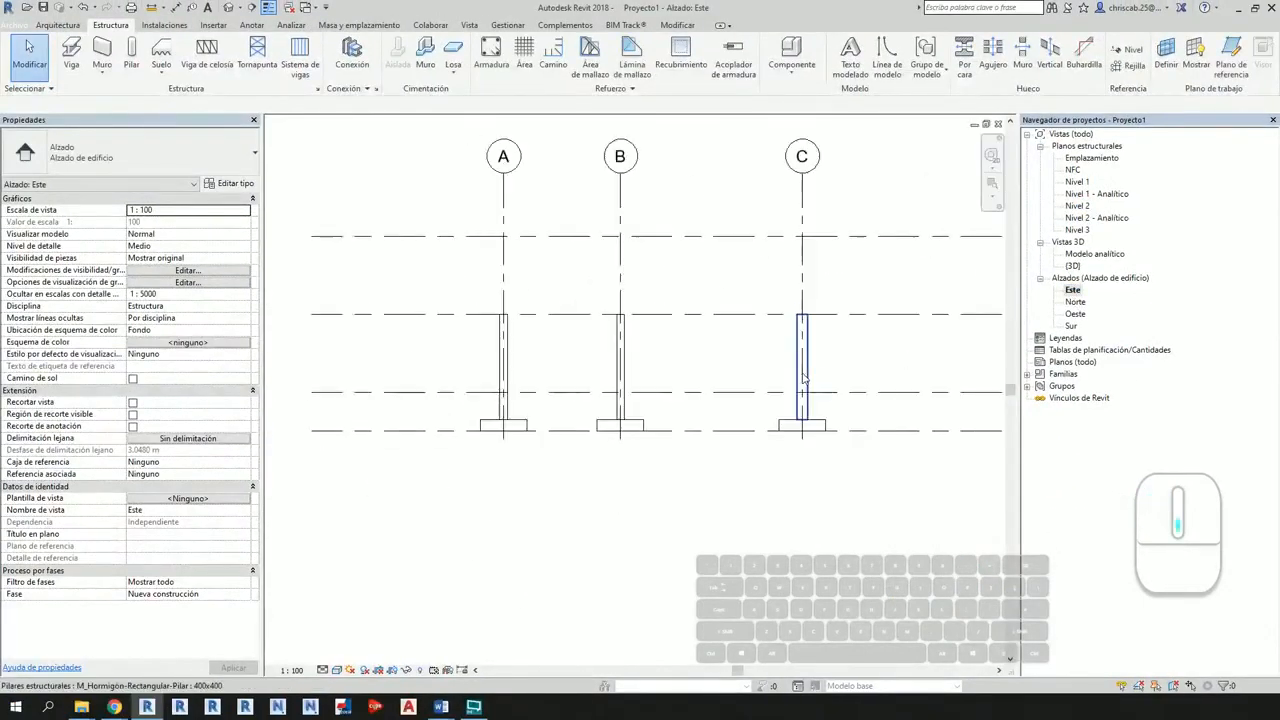
scroll(823, 443, "down", 1)
mouse_move(823, 443)
middle_mouse_down()
mouse_move(617, 486)
mouse_move(431, 488)
middle_mouse_up()
middle_click_drag(628, 414, 842, 423)
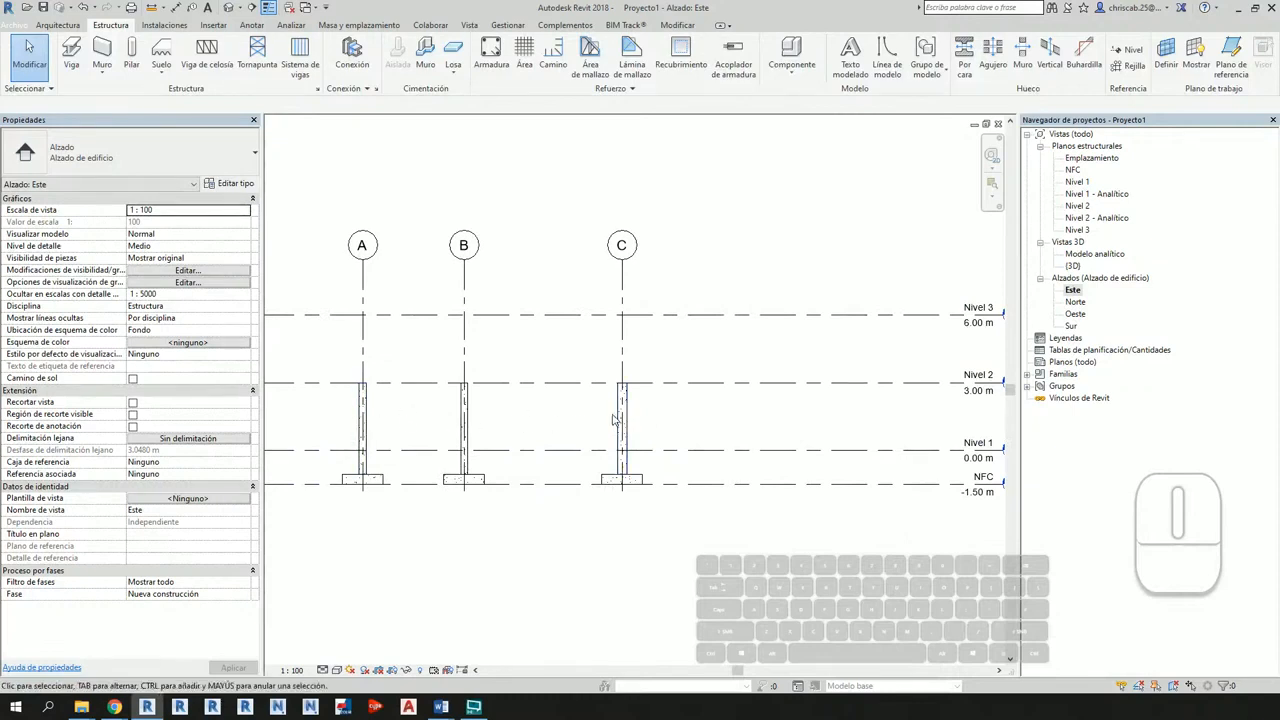
middle_click_drag(751, 401, 766, 382)
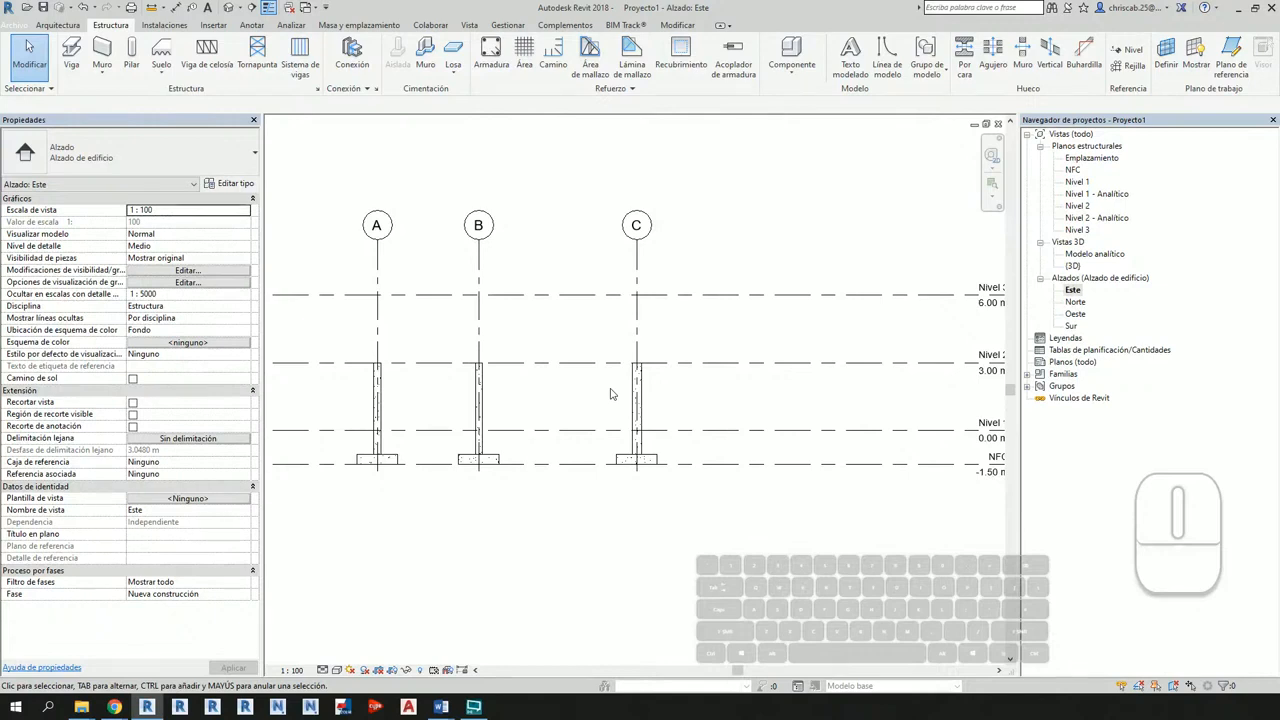
middle_click_drag(701, 394, 705, 392)
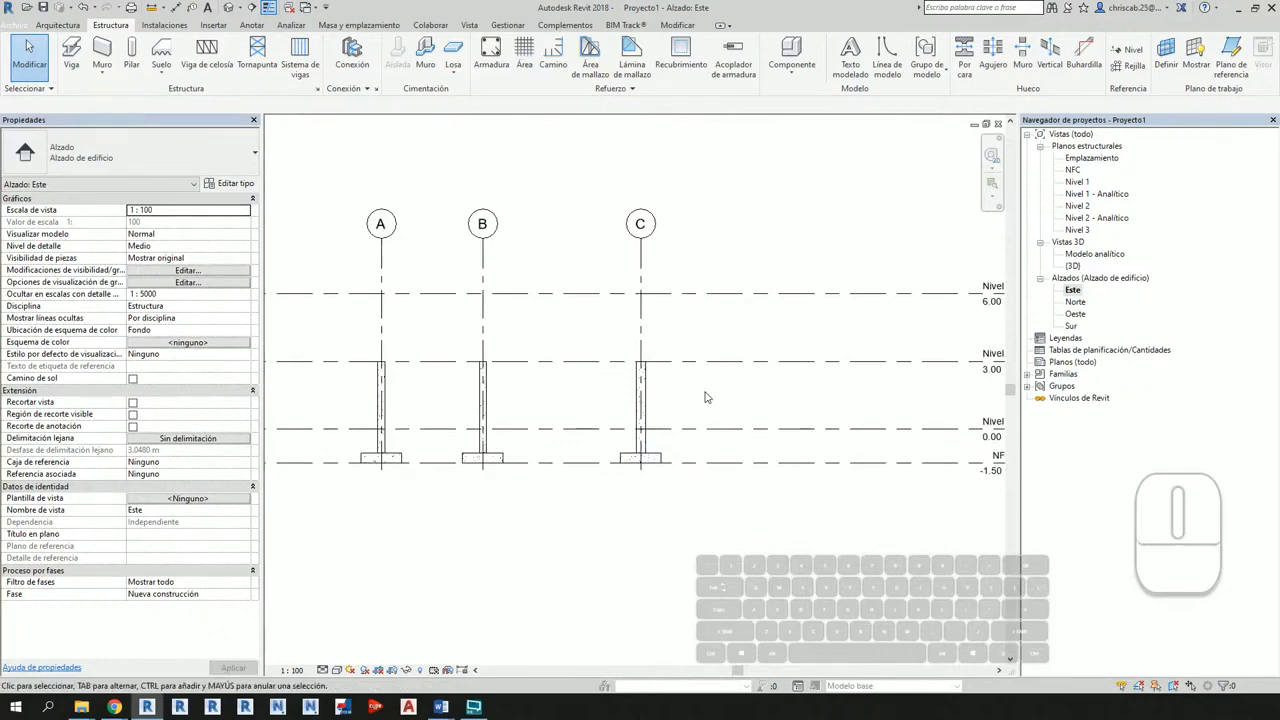
middle_click_drag(744, 388, 699, 384)
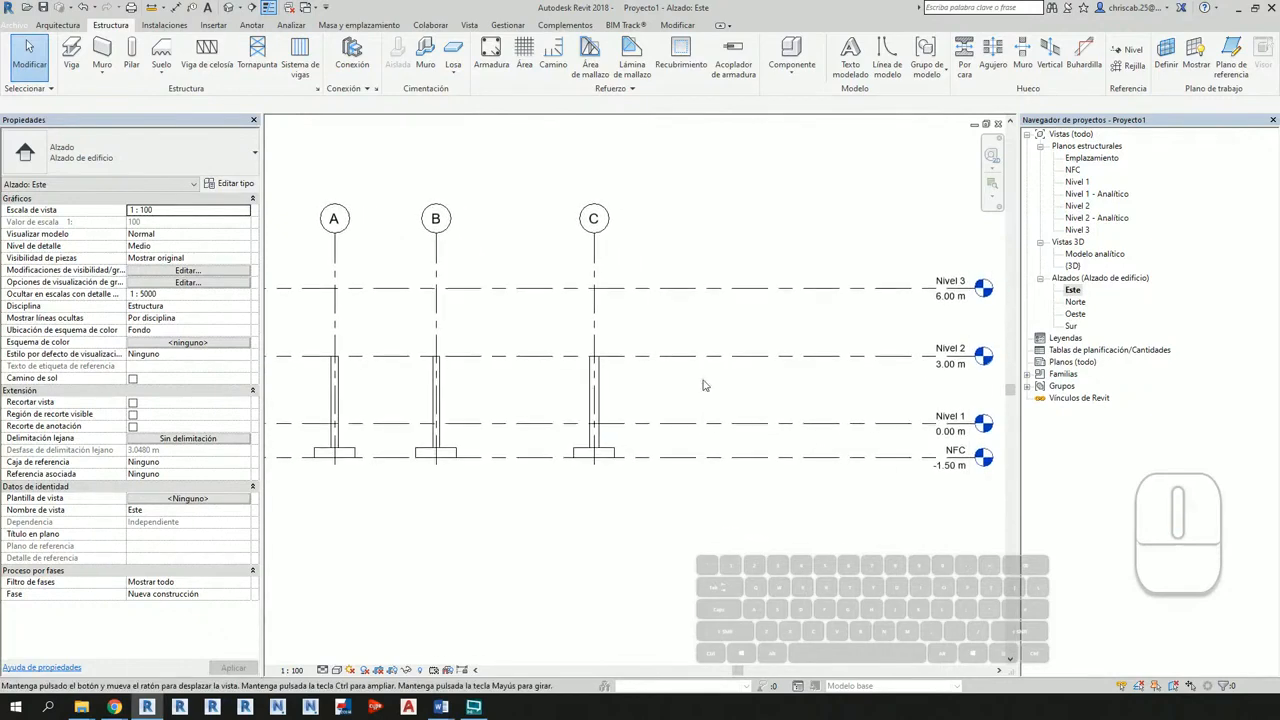
Step: Open the Nivel 2 structural plan with the whole column grid in view
left_click(1078, 206)
double_click(1080, 207)
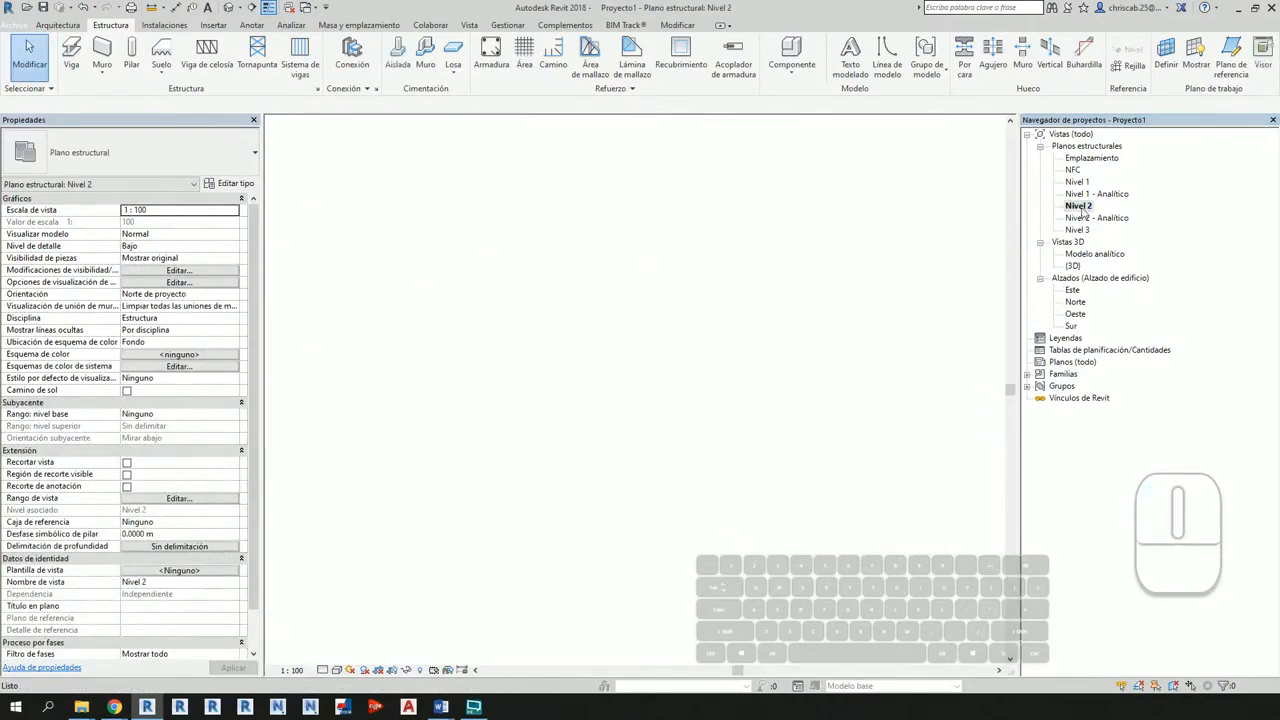
middle_click_drag(808, 450, 743, 346)
scroll(740, 380, "down", 2)
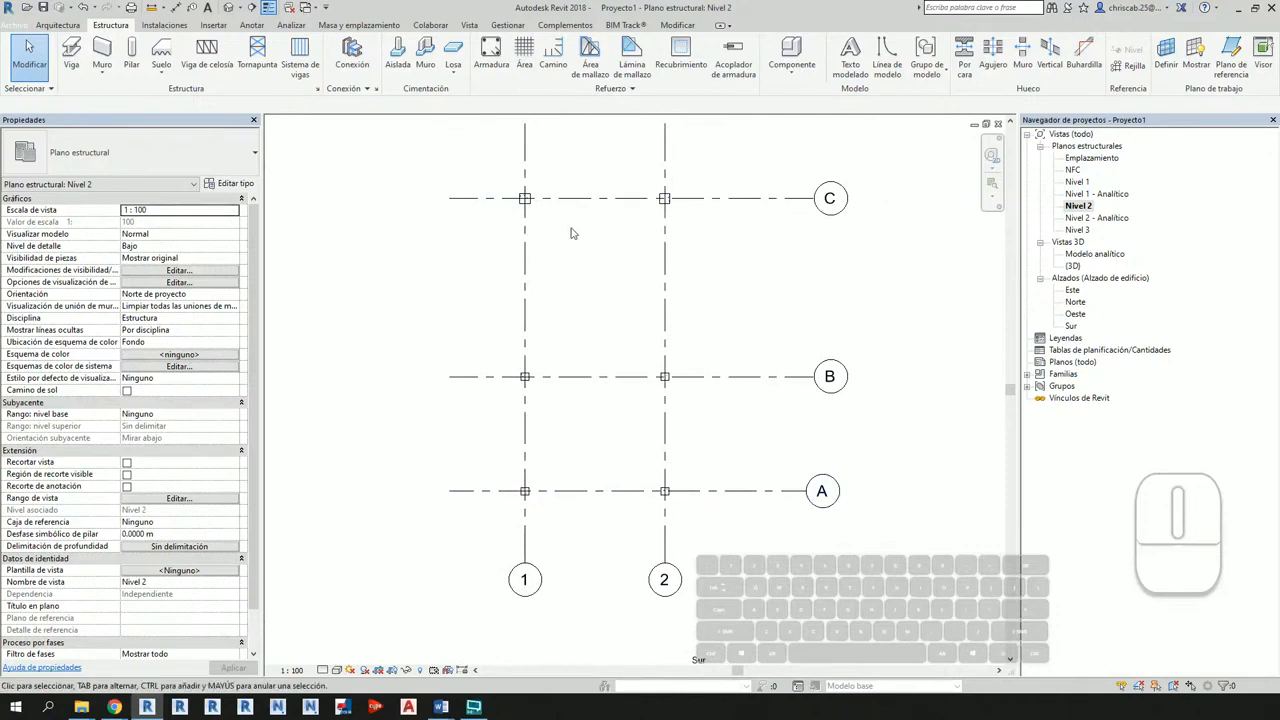
middle_click_drag(741, 309, 769, 341)
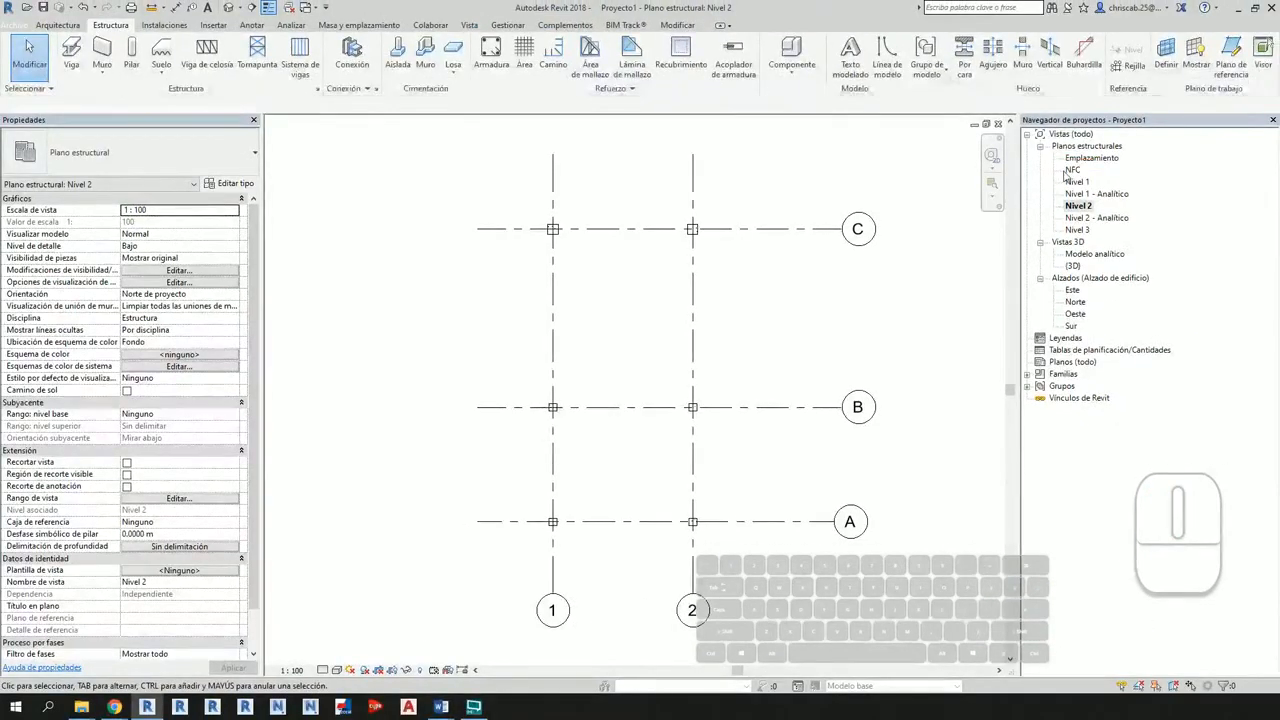
Step: Examine the footings in the NFC structural plan, and return to the Nivel 2 structural plan
double_click(1077, 169)
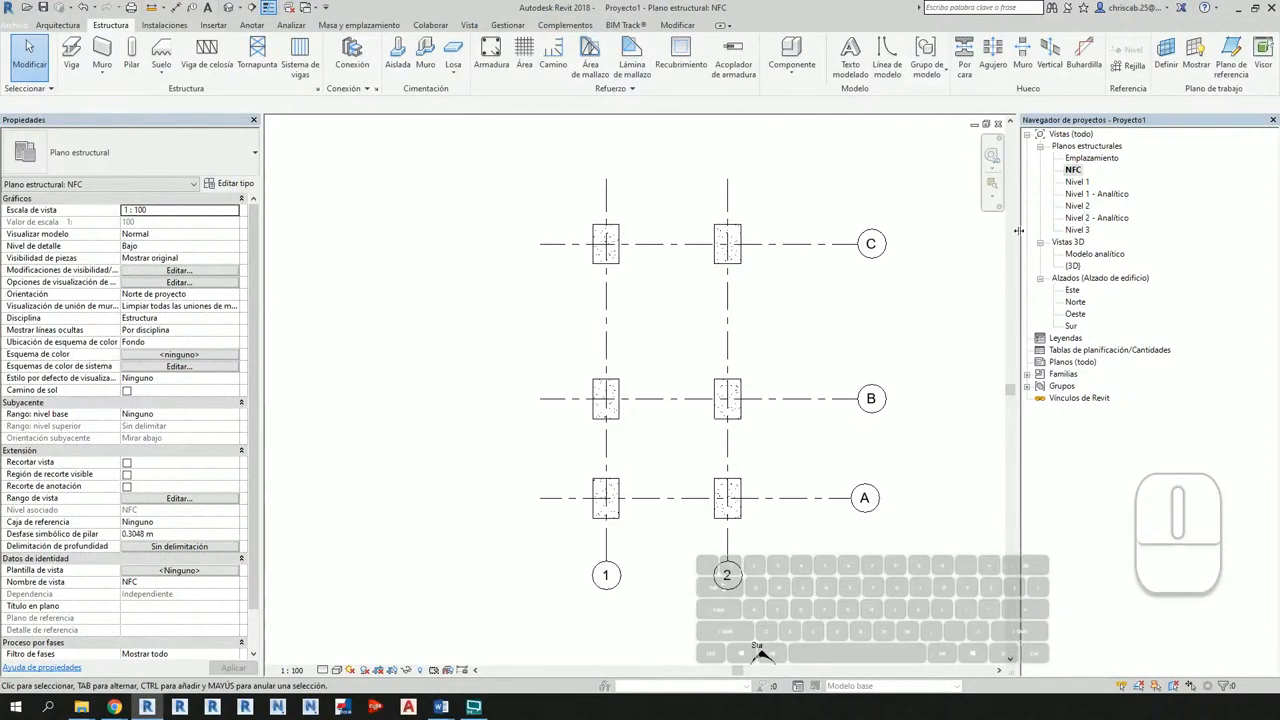
scroll(730, 248, "up", 3)
scroll(733, 249, "down", 2)
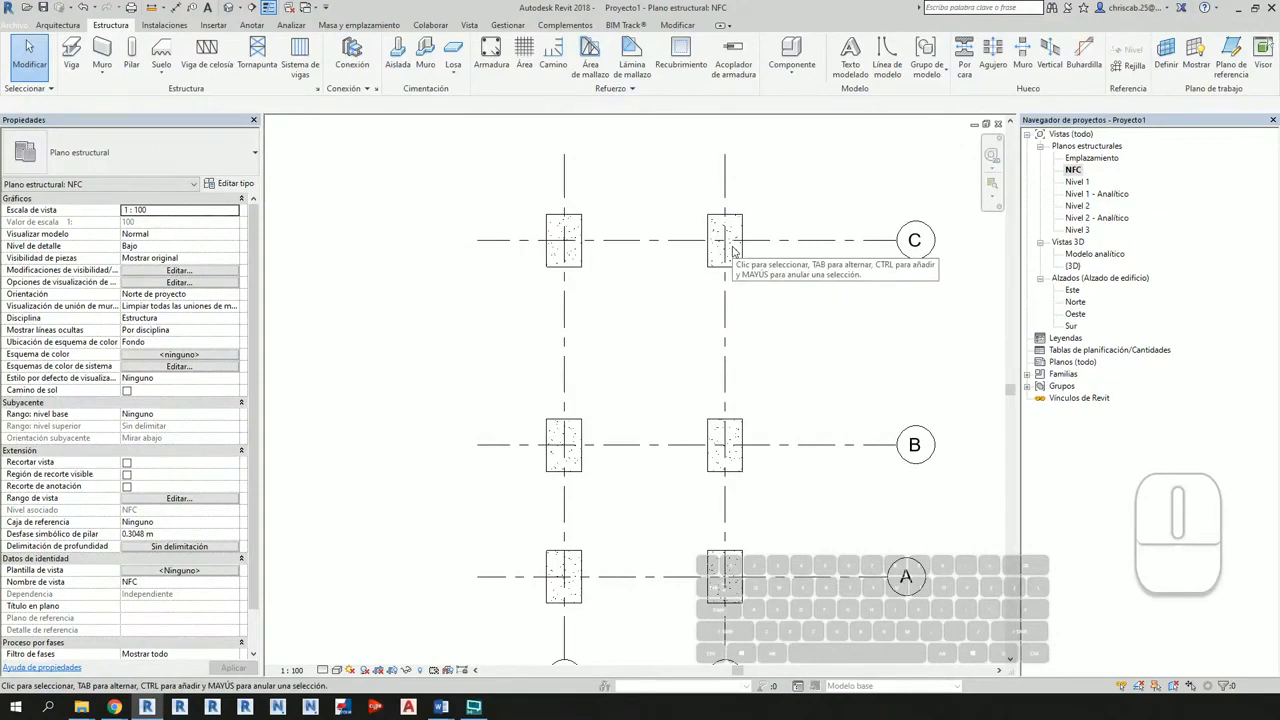
double_click(1083, 206)
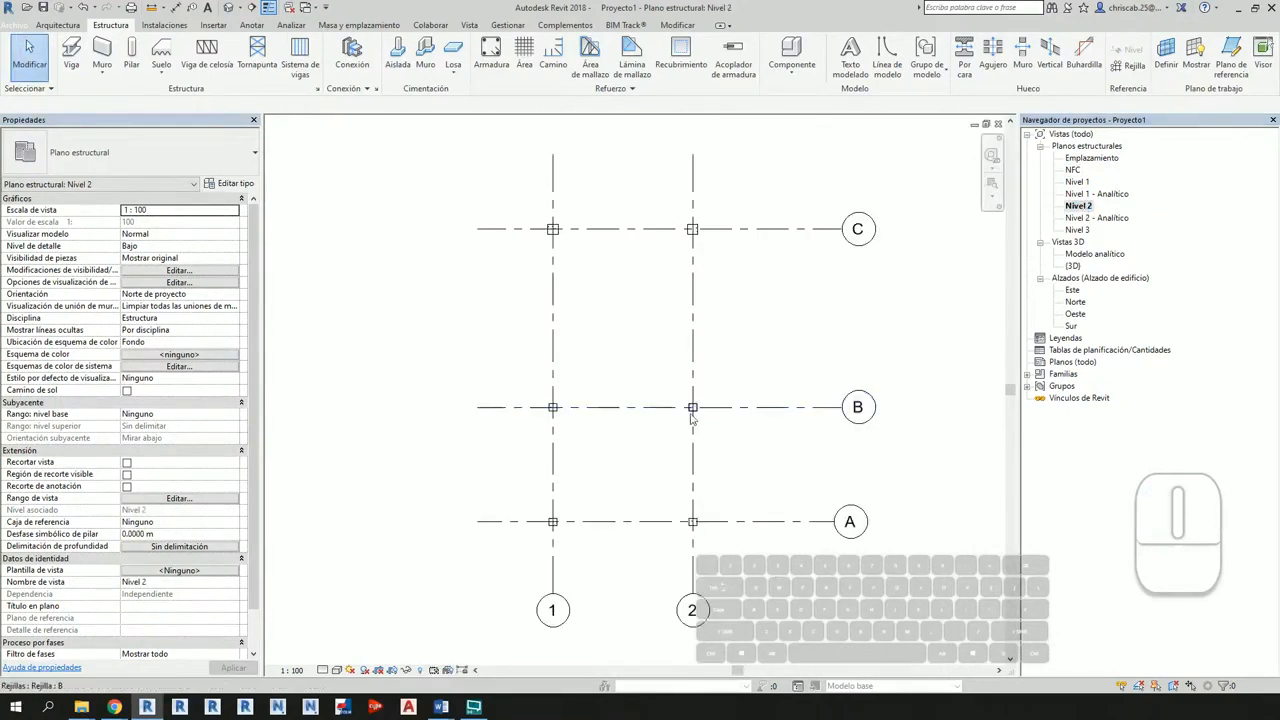
middle_click_drag(790, 463, 820, 455)
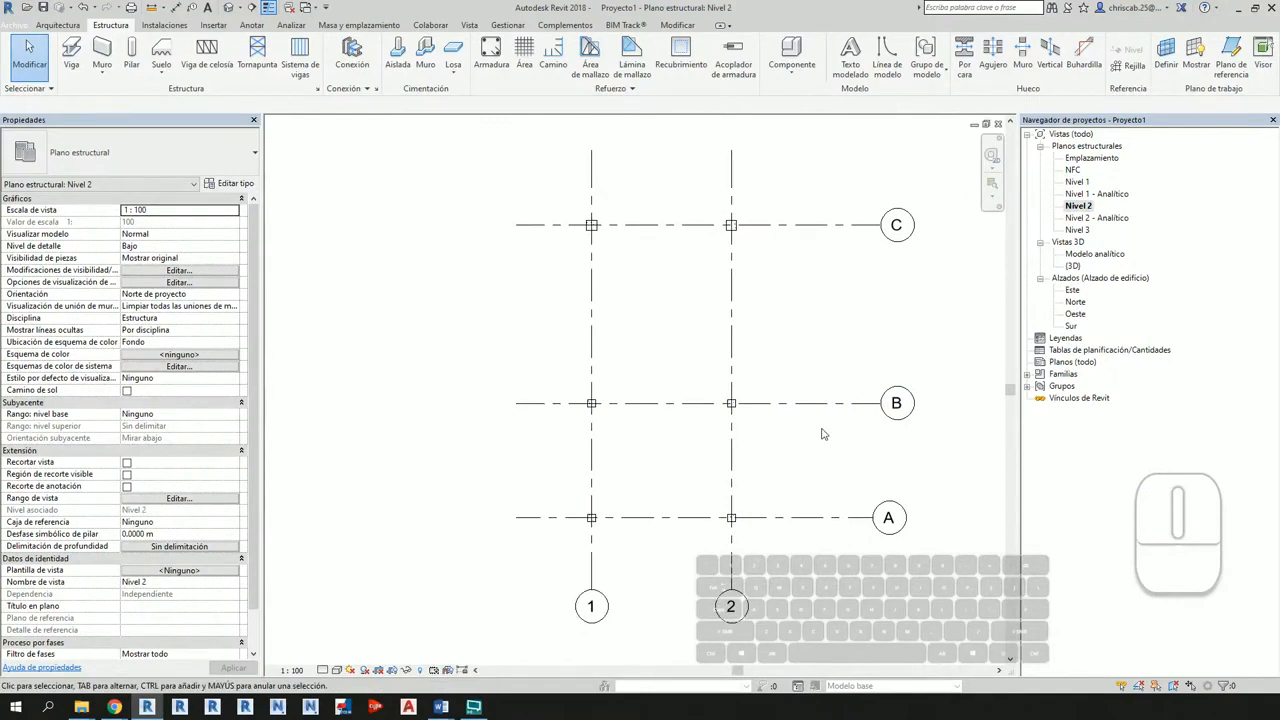
Step: Start a structural beam on Nivel 2 using the M_Hormigón-Viga rectangular 300 x 600mm type
scroll(805, 213, "up", 1)
middle_click_drag(700, 237, 694, 354)
scroll(646, 346, "up", 4)
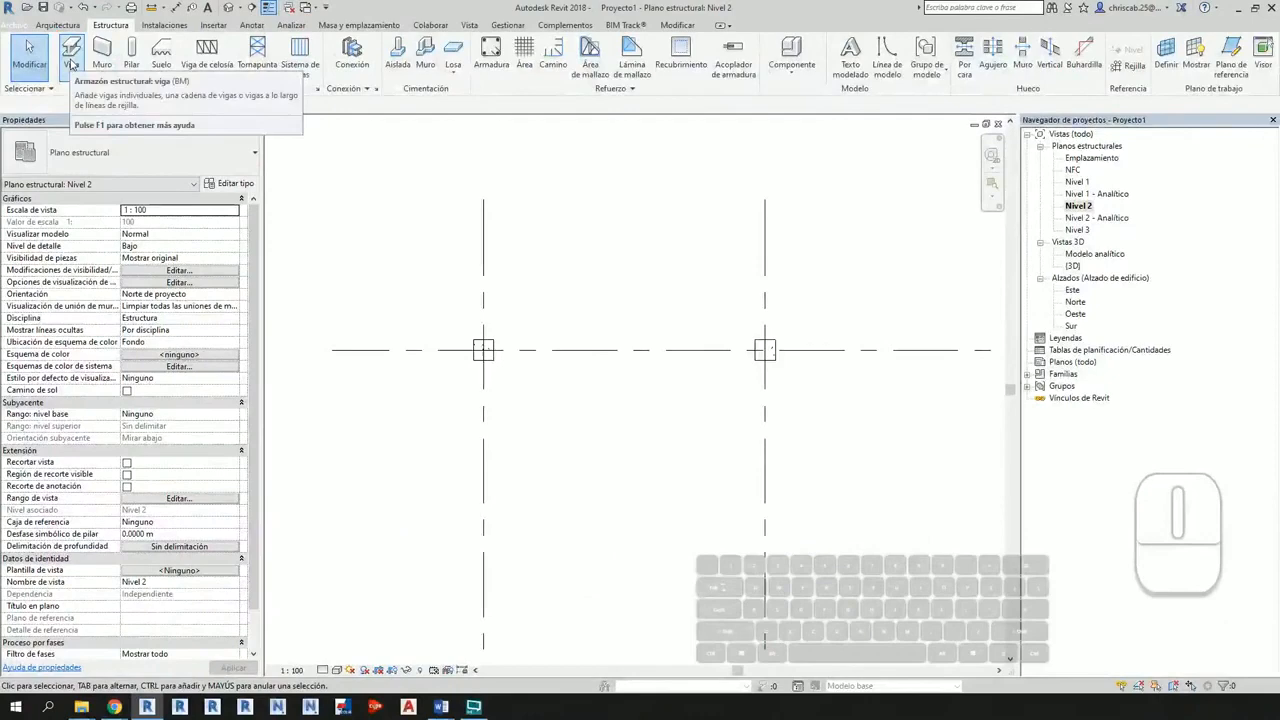
left_click(114, 85)
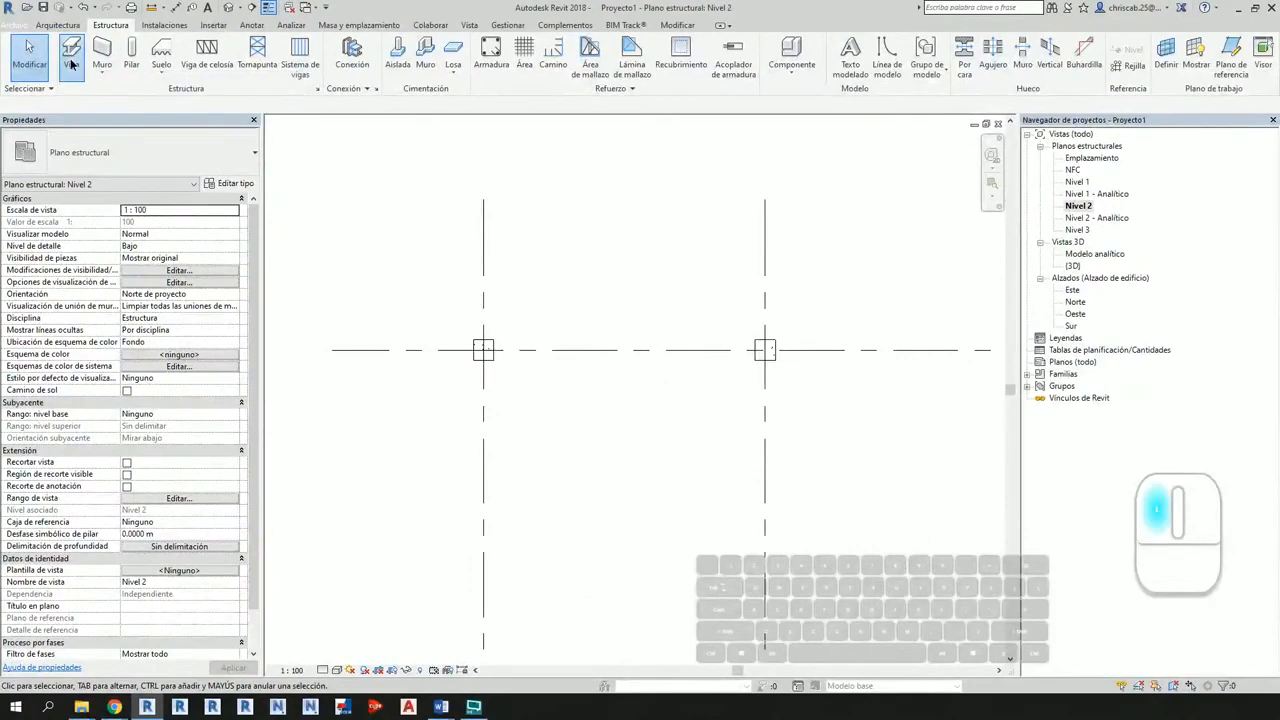
left_click(113, 166)
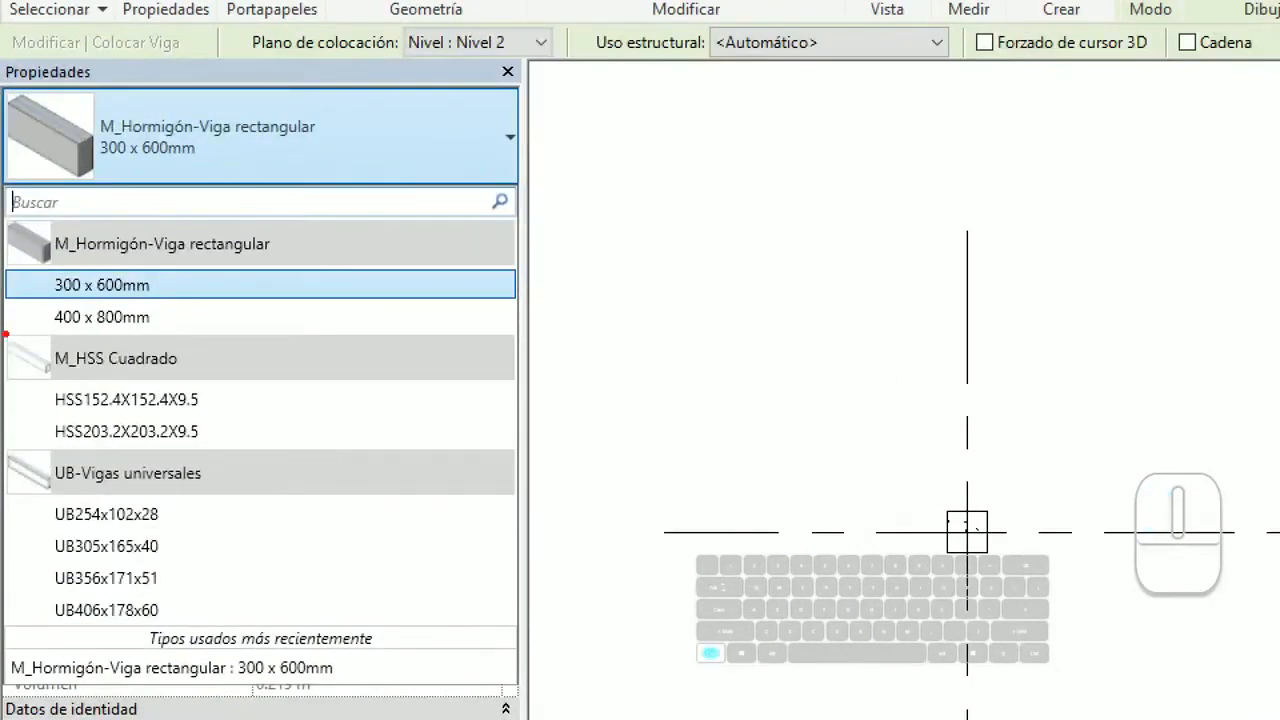
left_click_drag(5, 334, 241, 442, "ctrl")
left_click_drag(8, 459, 240, 614, "ctrl")
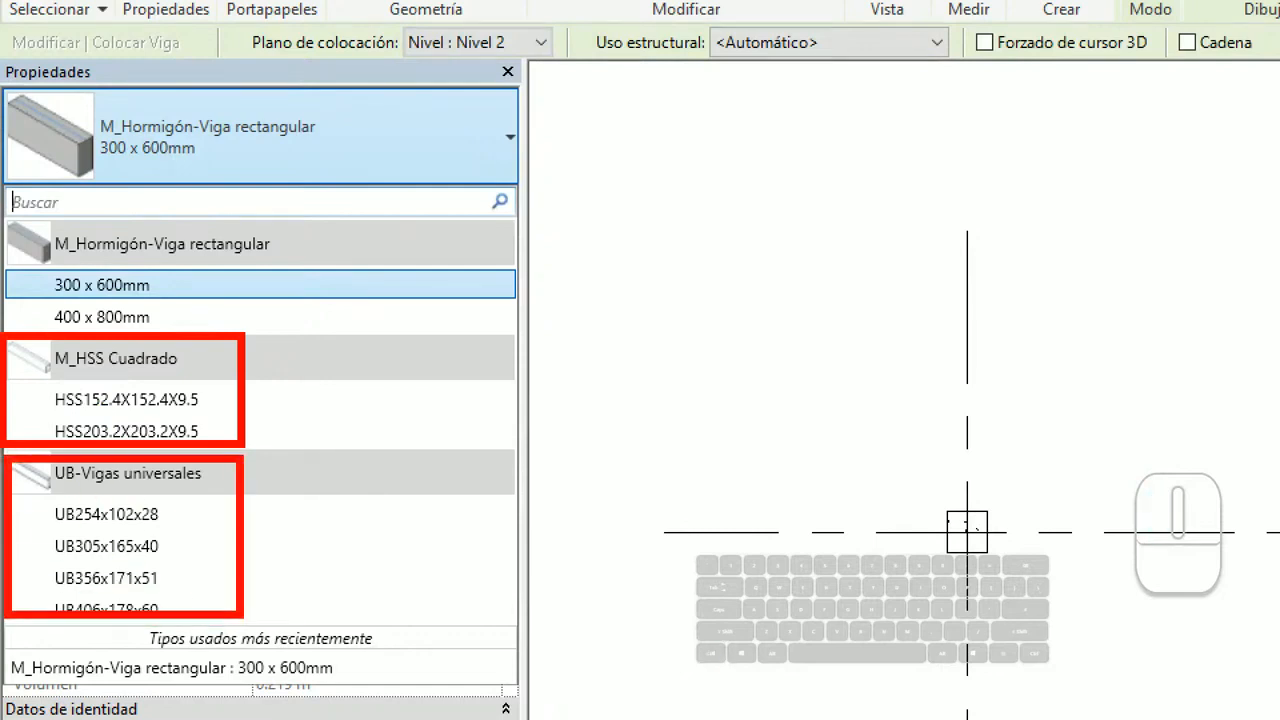
left_click_drag(8, 220, 334, 325, "ctrl")
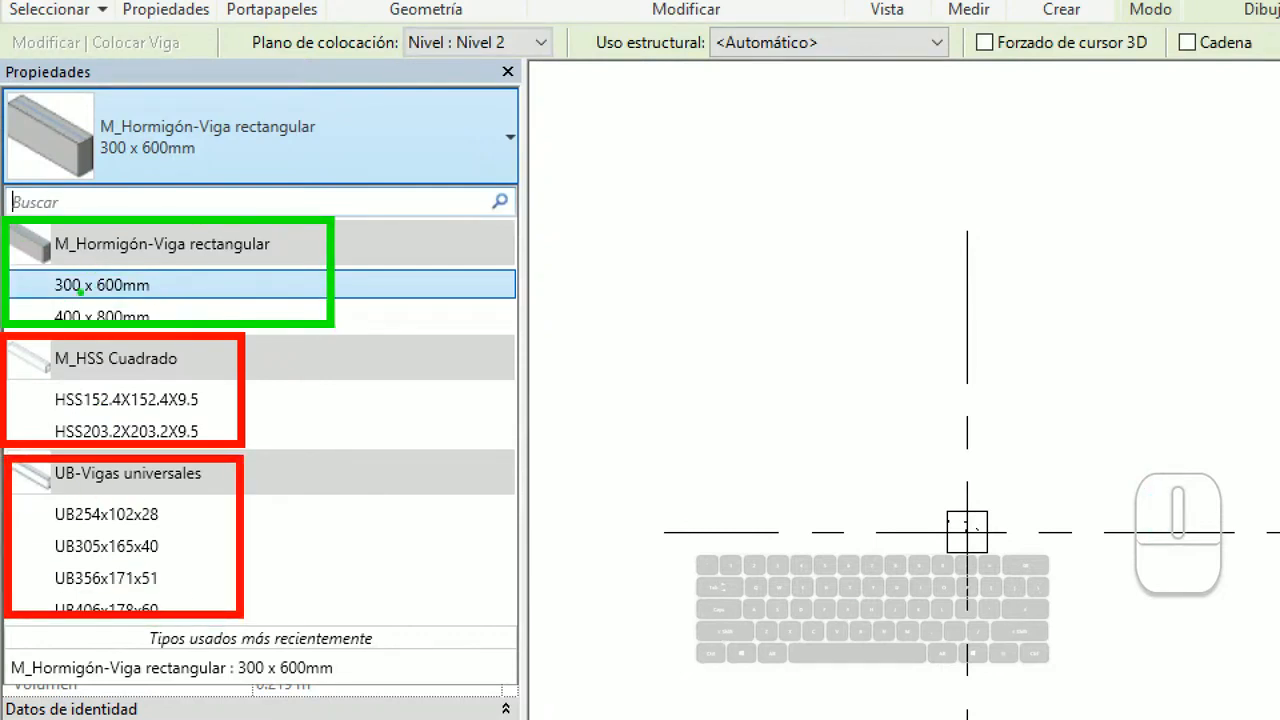
key("Escape")
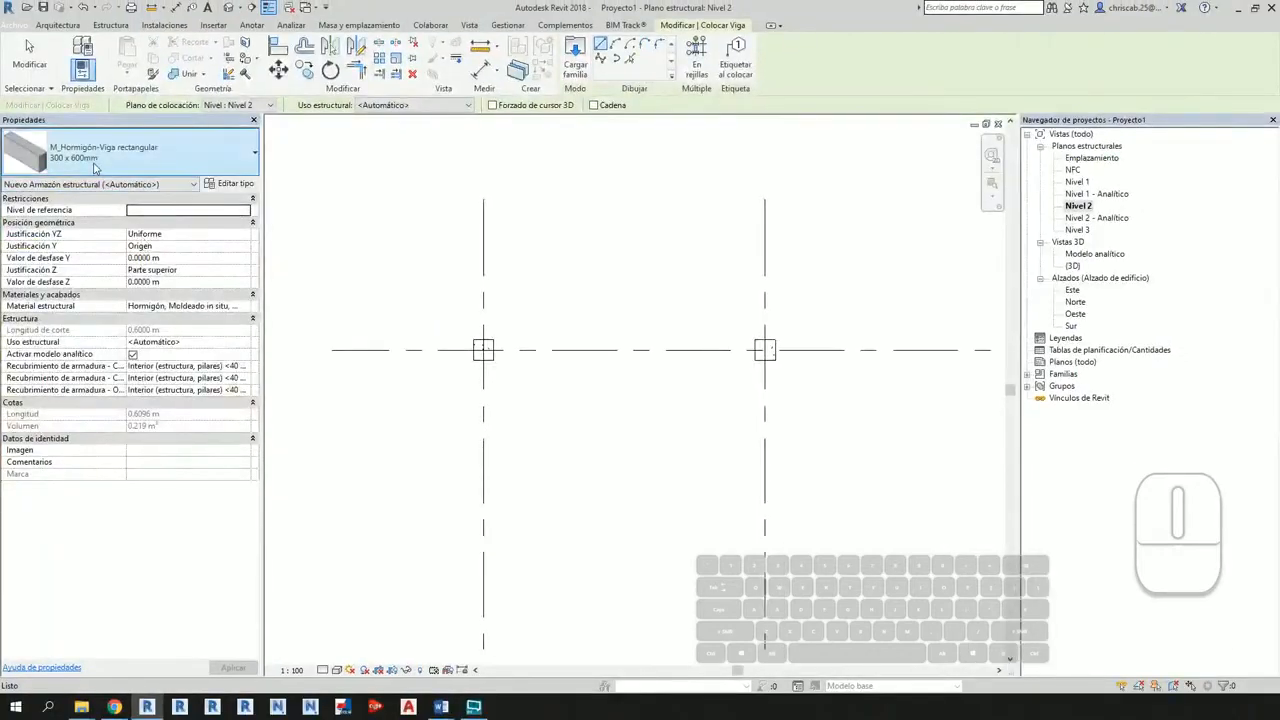
left_click(93, 170)
mouse_move(59, 230)
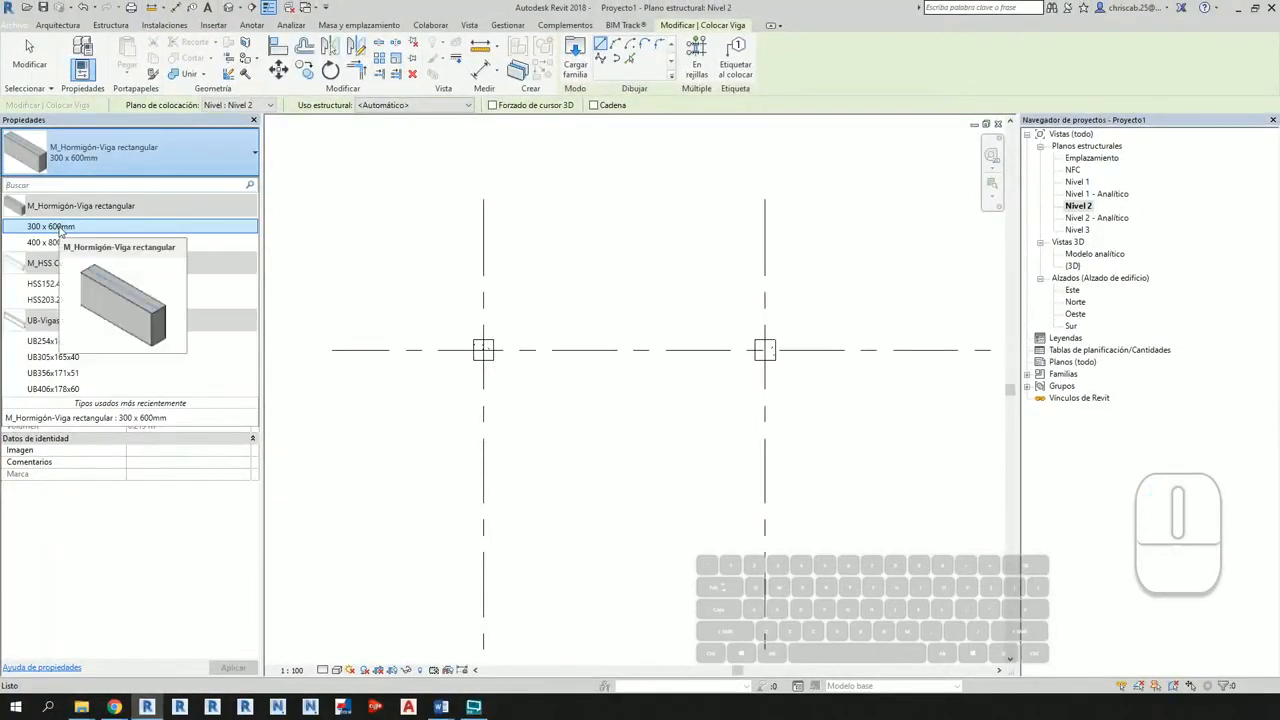
left_click(59, 230)
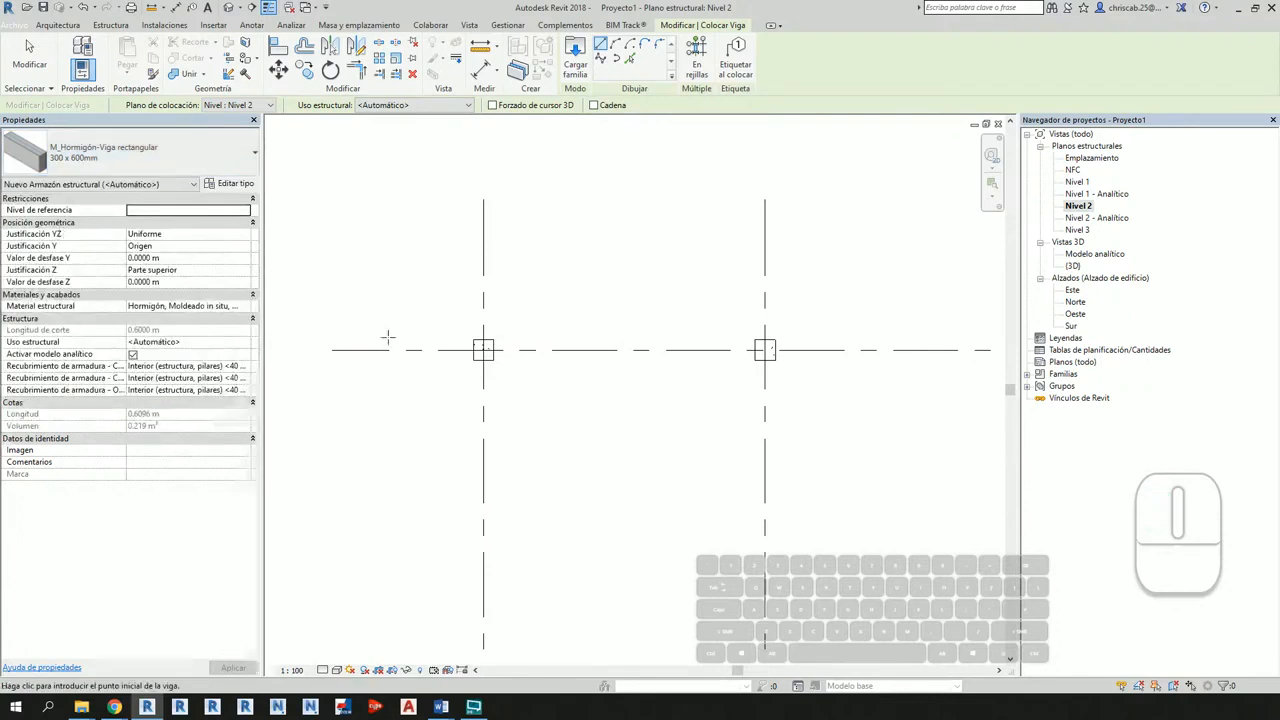
Step: Place the concrete beam along grid C between the facing faces of the grid 2 and grid 1 columns, and finish the command
scroll(745, 362, "up", 3)
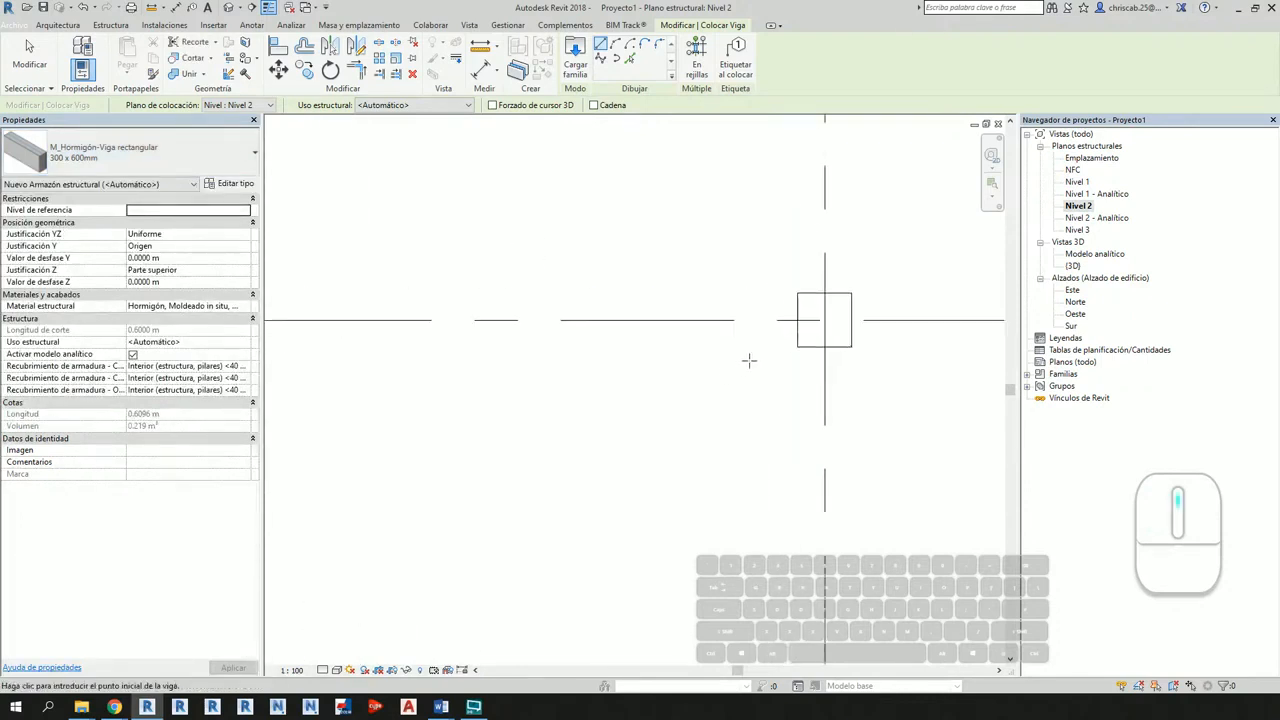
left_click(812, 318)
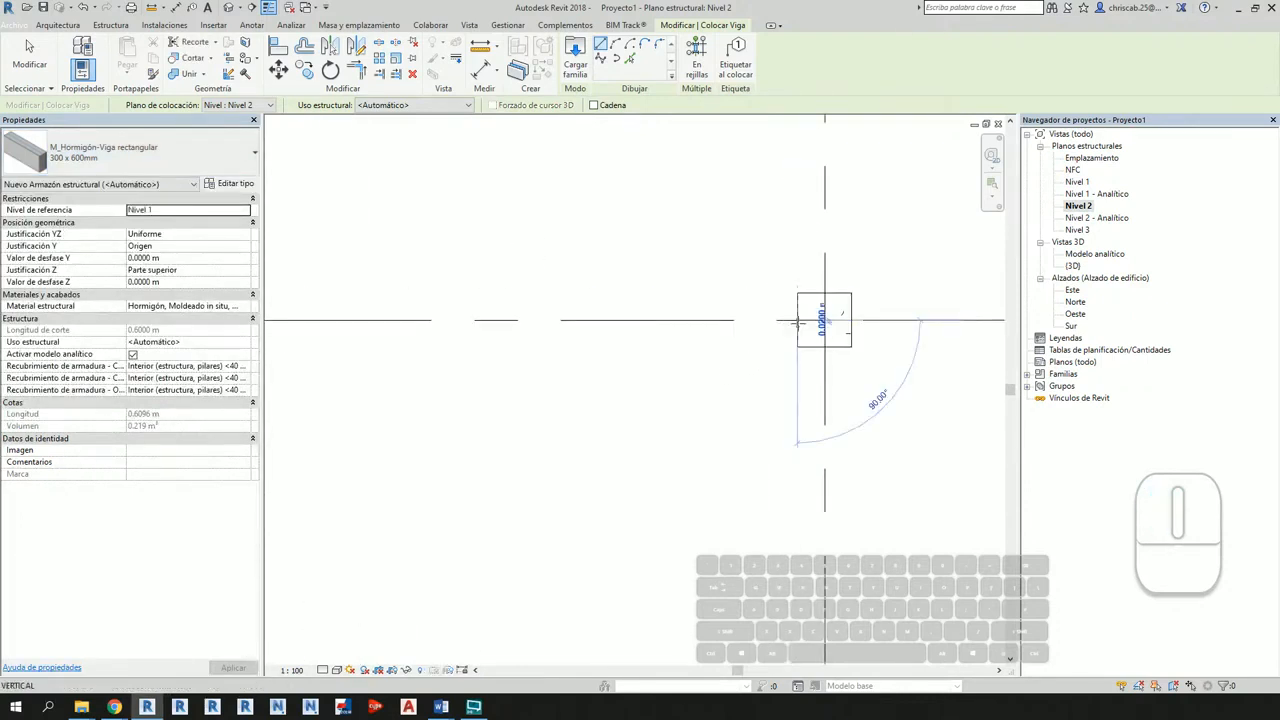
middle_click_drag(575, 318, 928, 336)
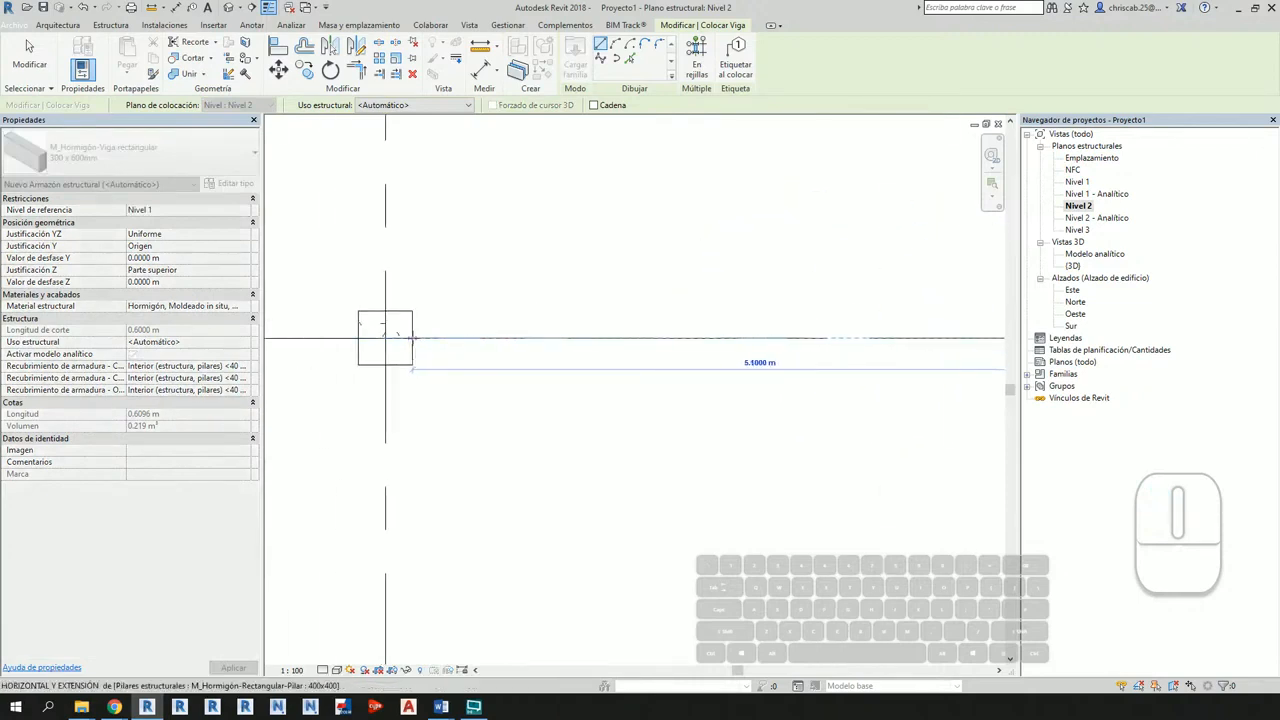
left_click(410, 338)
scroll(627, 441, "down", 2)
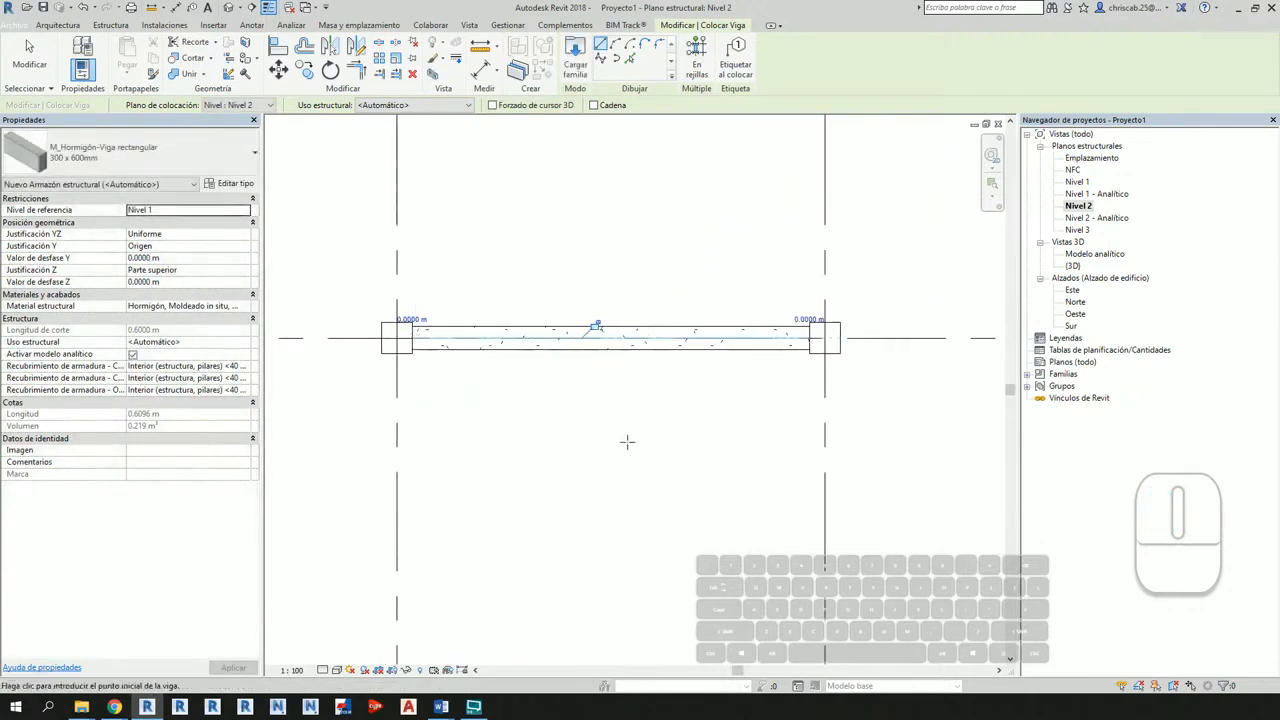
key("Escape")
key("Escape")
Step: Place a 300 x 600mm concrete beam along grid A from the grid 2 column to the grid 1 column
middle_click_drag(766, 487, 757, 357)
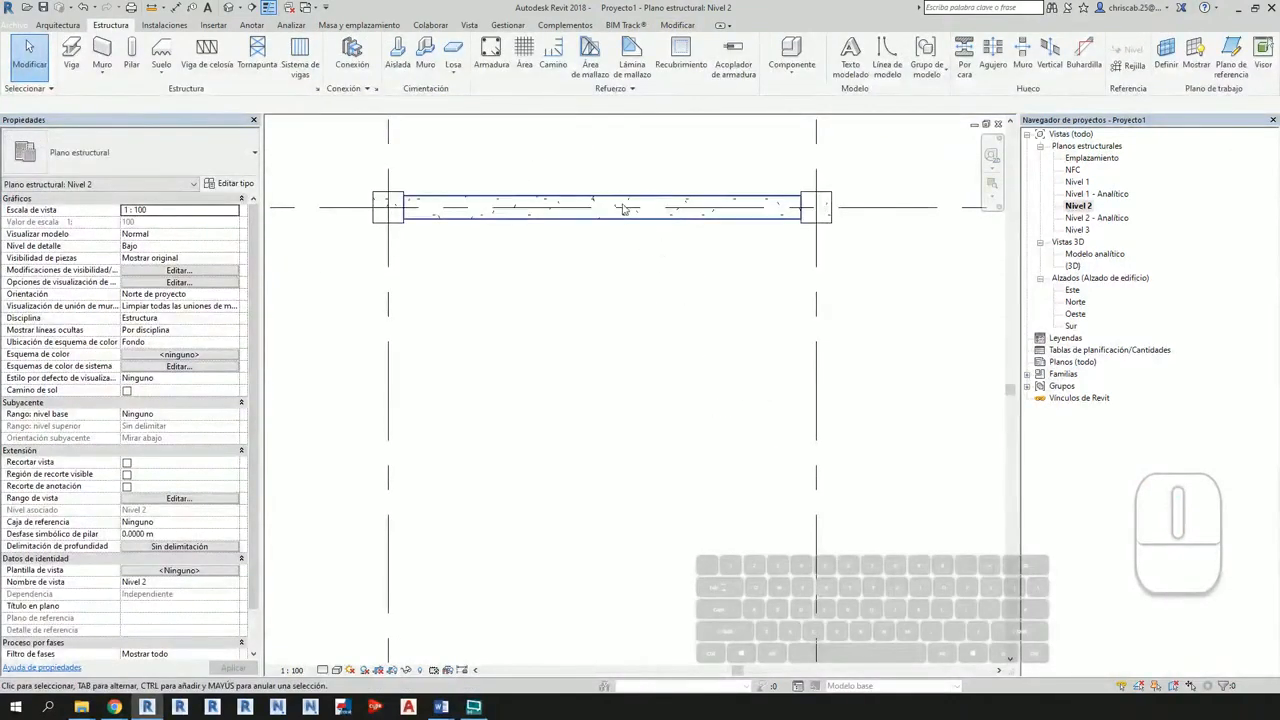
scroll(623, 207, "down", 2)
middle_click_drag(741, 190, 508, 338)
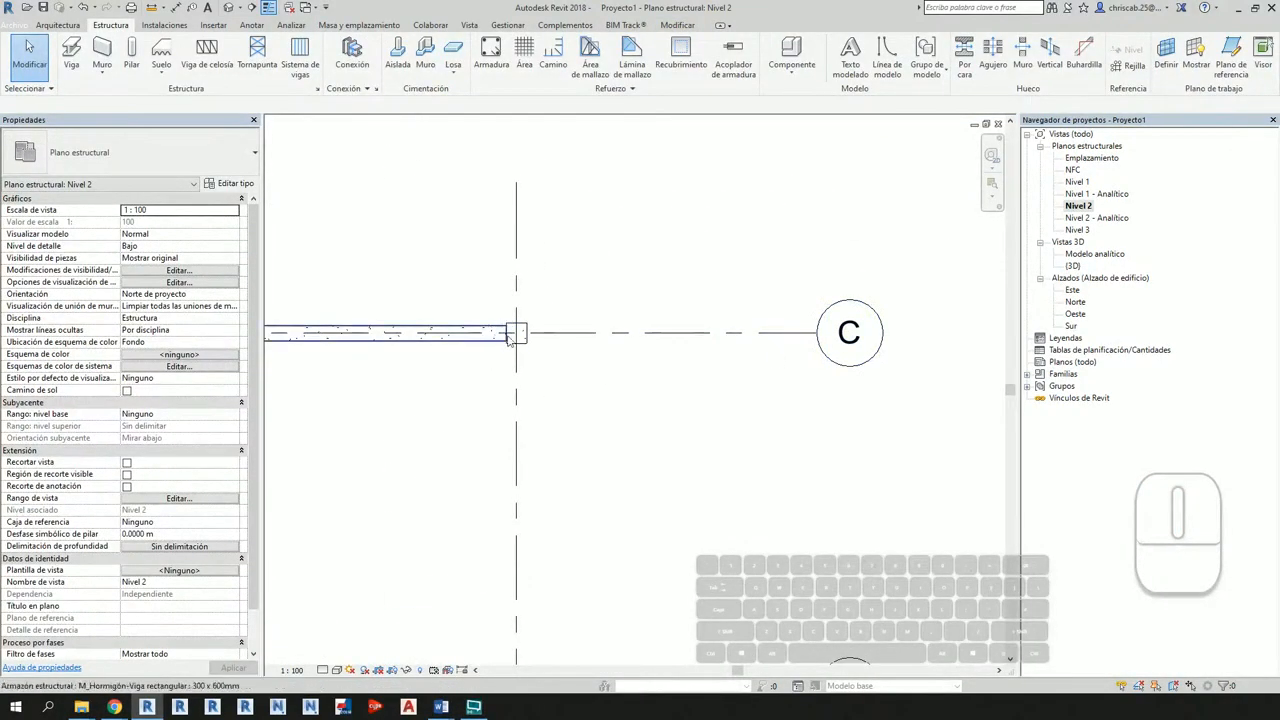
middle_click_drag(613, 396, 706, 362)
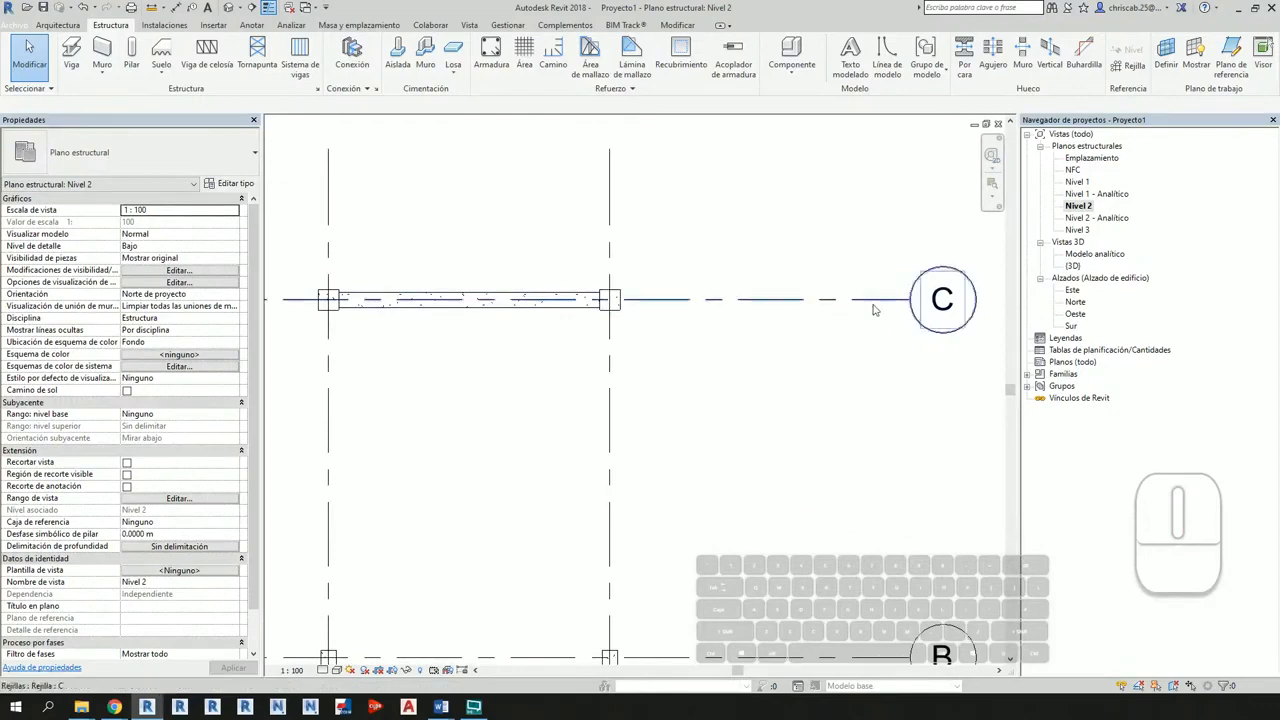
middle_click_drag(726, 444, 772, 383)
middle_click_drag(811, 592, 840, 217)
middle_click_drag(686, 582, 696, 546)
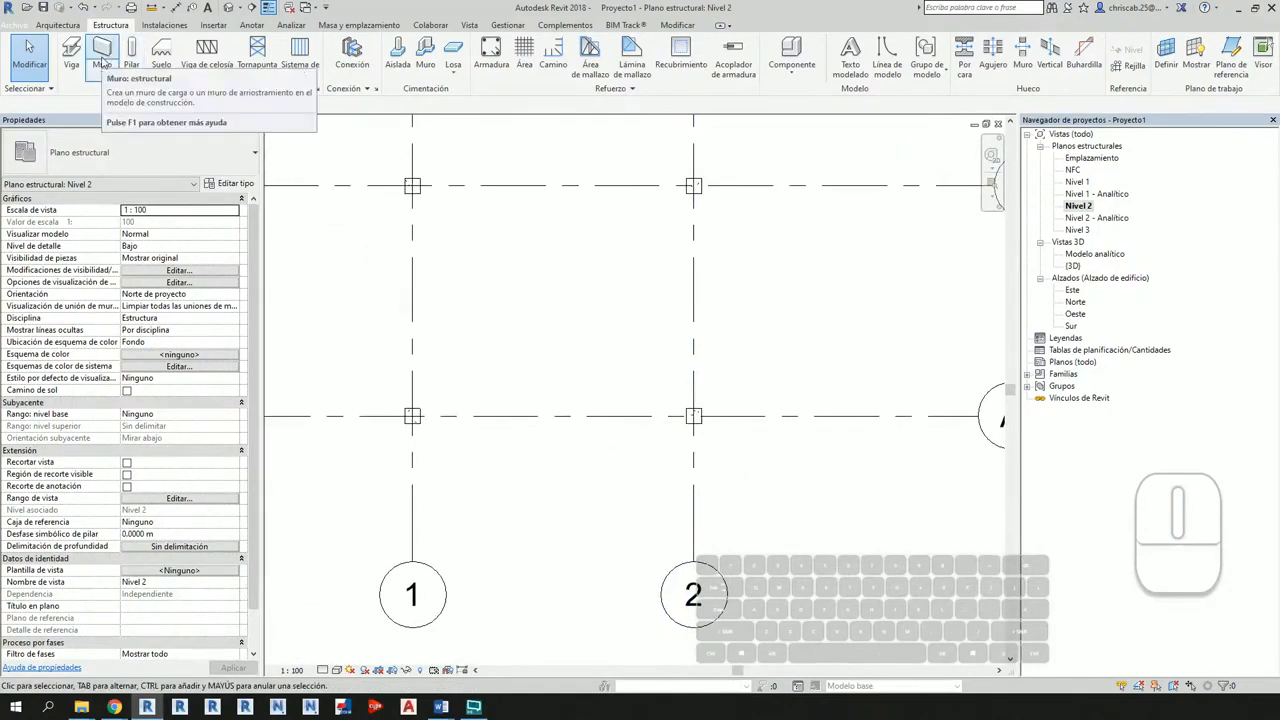
left_click(71, 55)
scroll(652, 400, "up", 2)
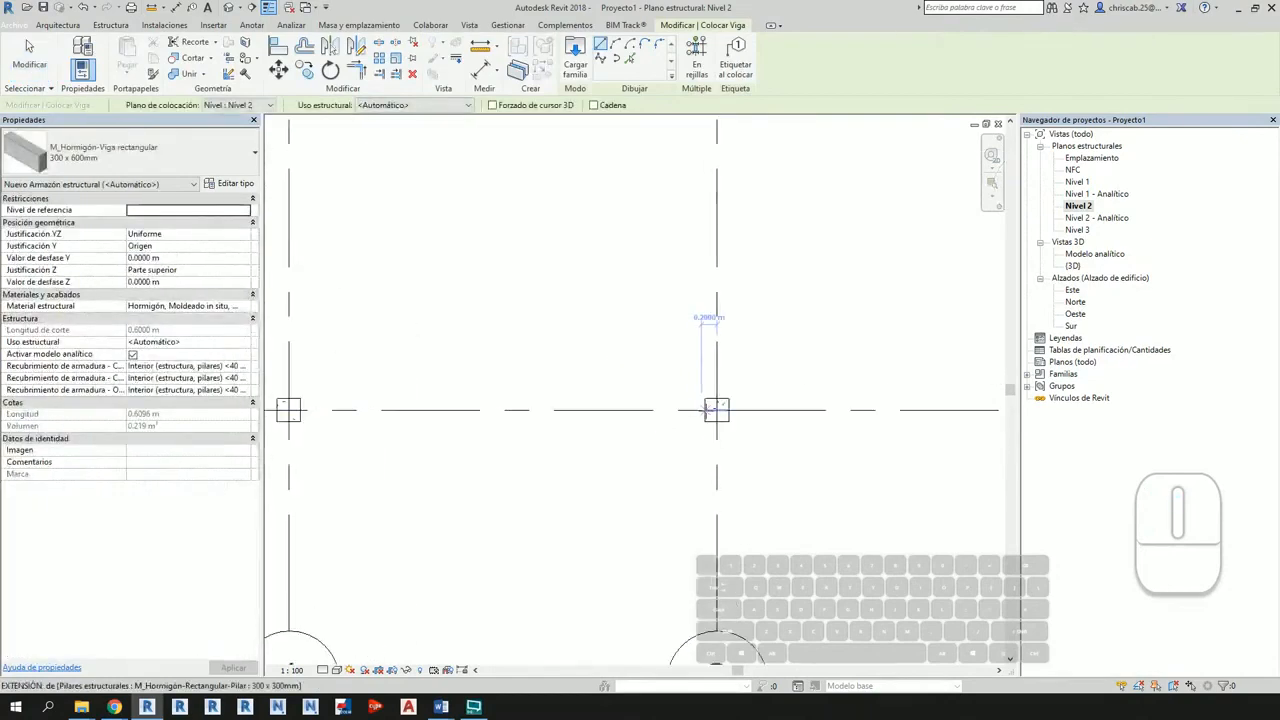
left_click(703, 410)
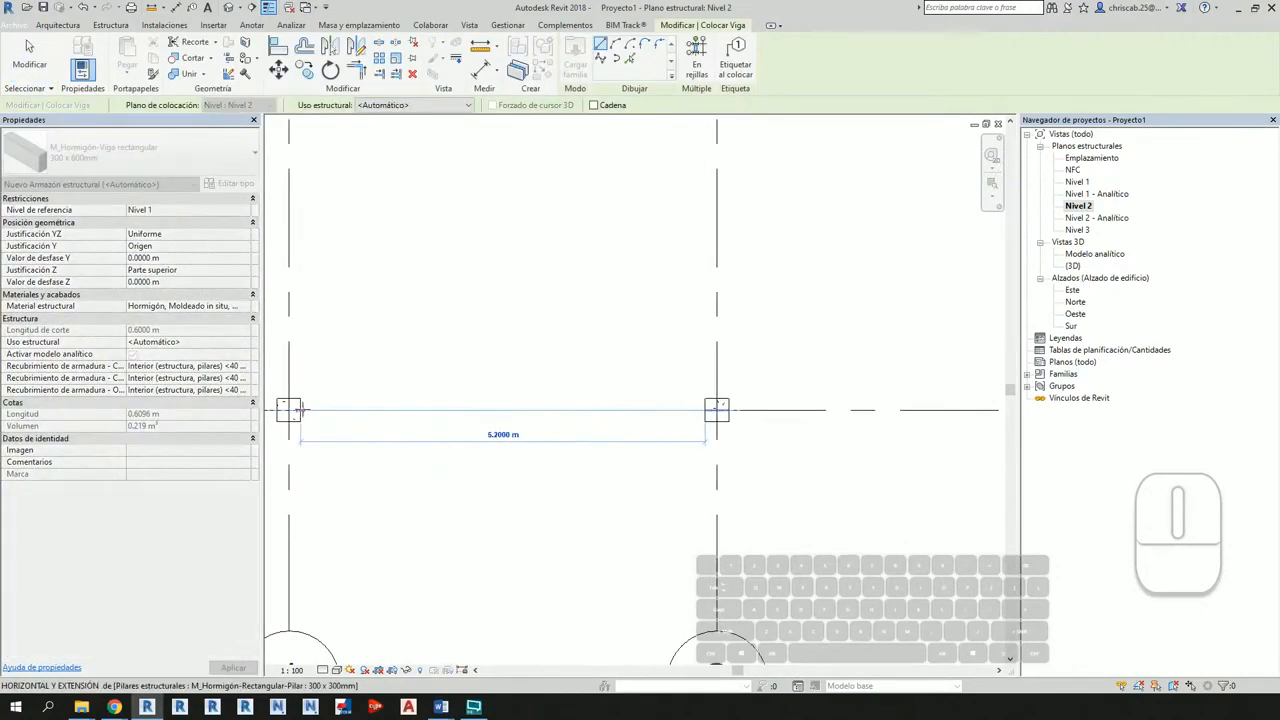
left_click(297, 410)
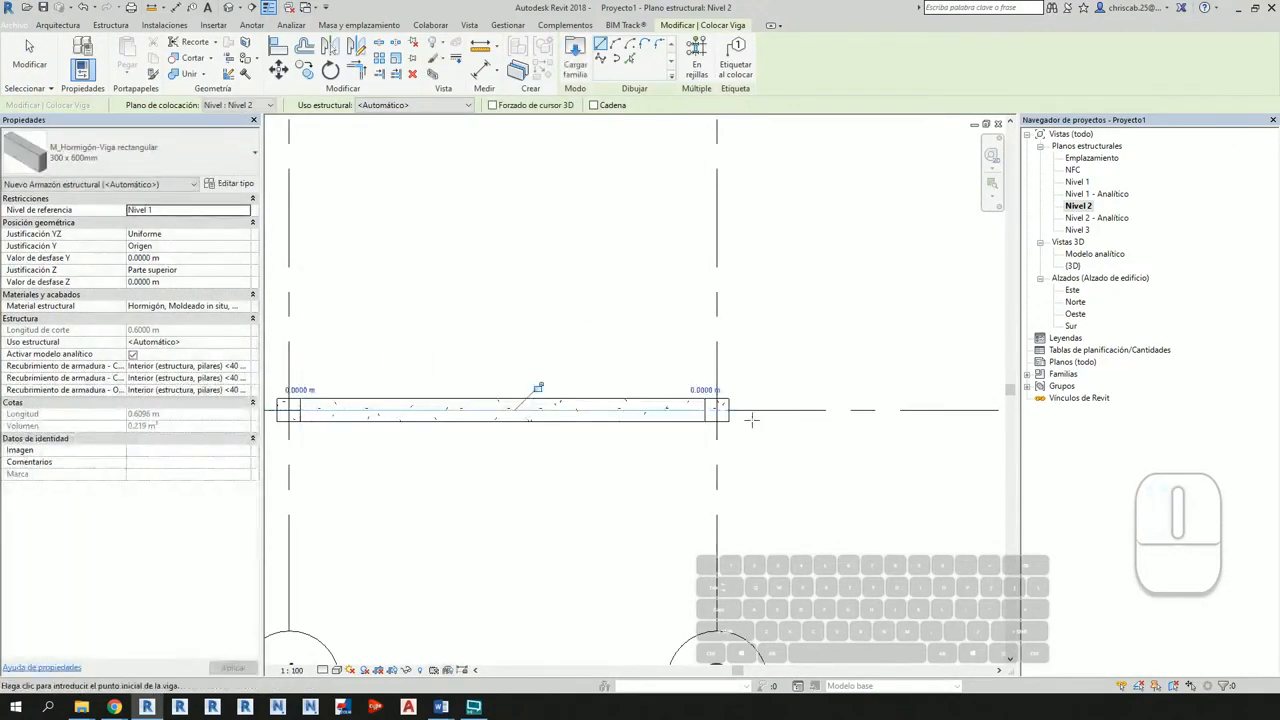
Step: End beam placement, inspect the grid A and C beams in the 3D view, and return to the Nivel 2 plan
scroll(754, 499, "down", 2)
scroll(803, 420, "down", 1)
middle_click_drag(803, 420, 735, 580)
scroll(797, 511, "up", 4)
scroll(729, 492, "down", 4)
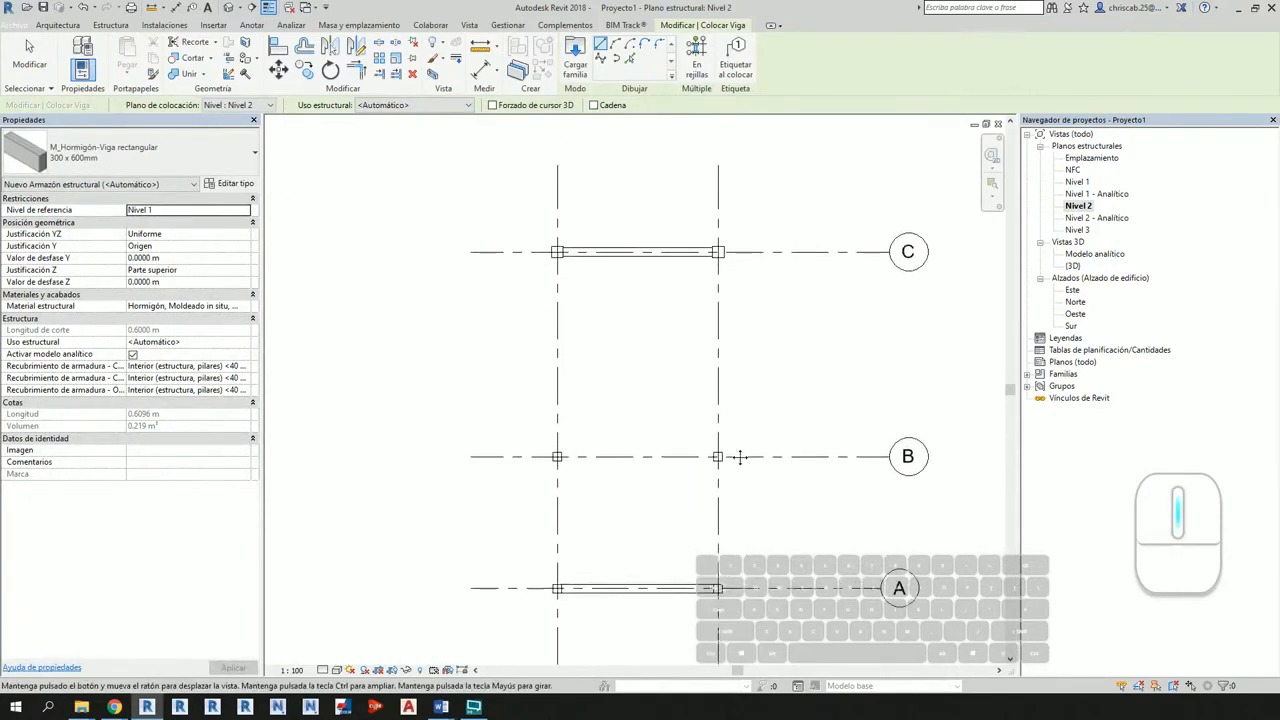
middle_click_drag(854, 546, 849, 466)
key("Escape")
key("Escape")
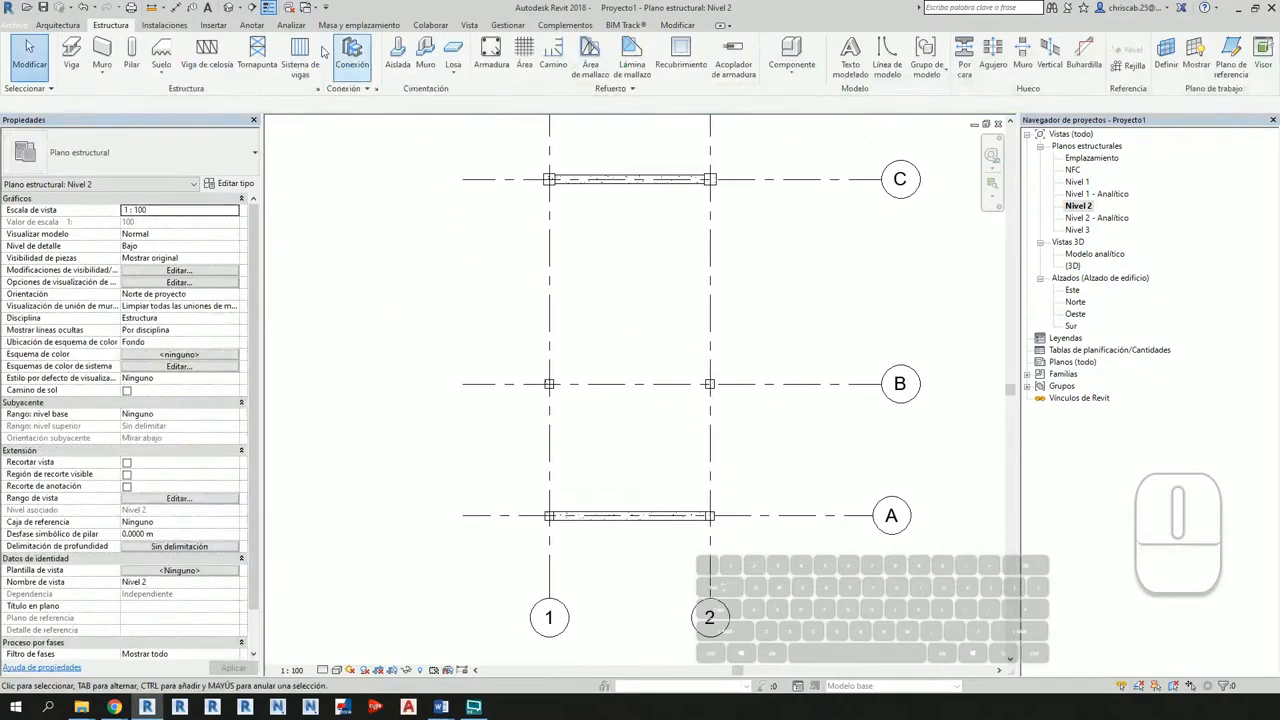
left_click(228, 8)
middle_click_drag(748, 322, 750, 433, "shift")
double_click(1085, 208)
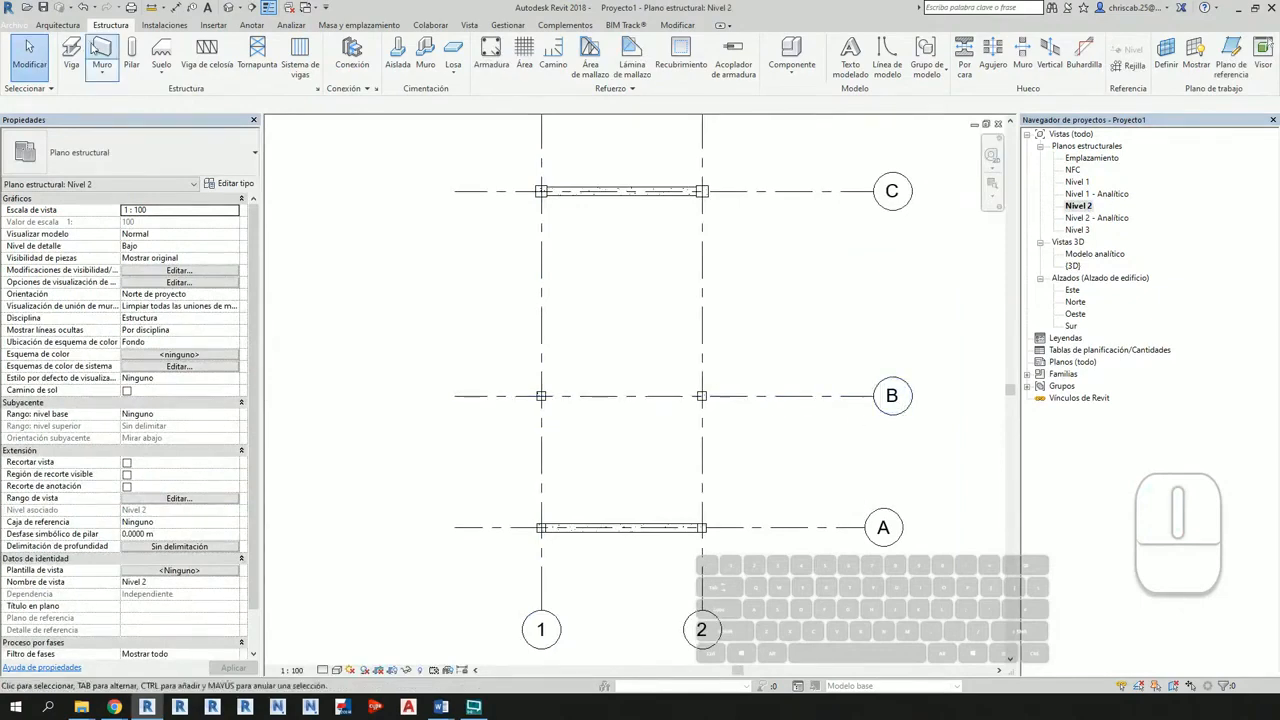
Step: Place a 300 x 600mm concrete beam along grid B from the grid 2 column to the grid 1 column, and finish the command
key("b")
key("m")
scroll(596, 360, "up", 2)
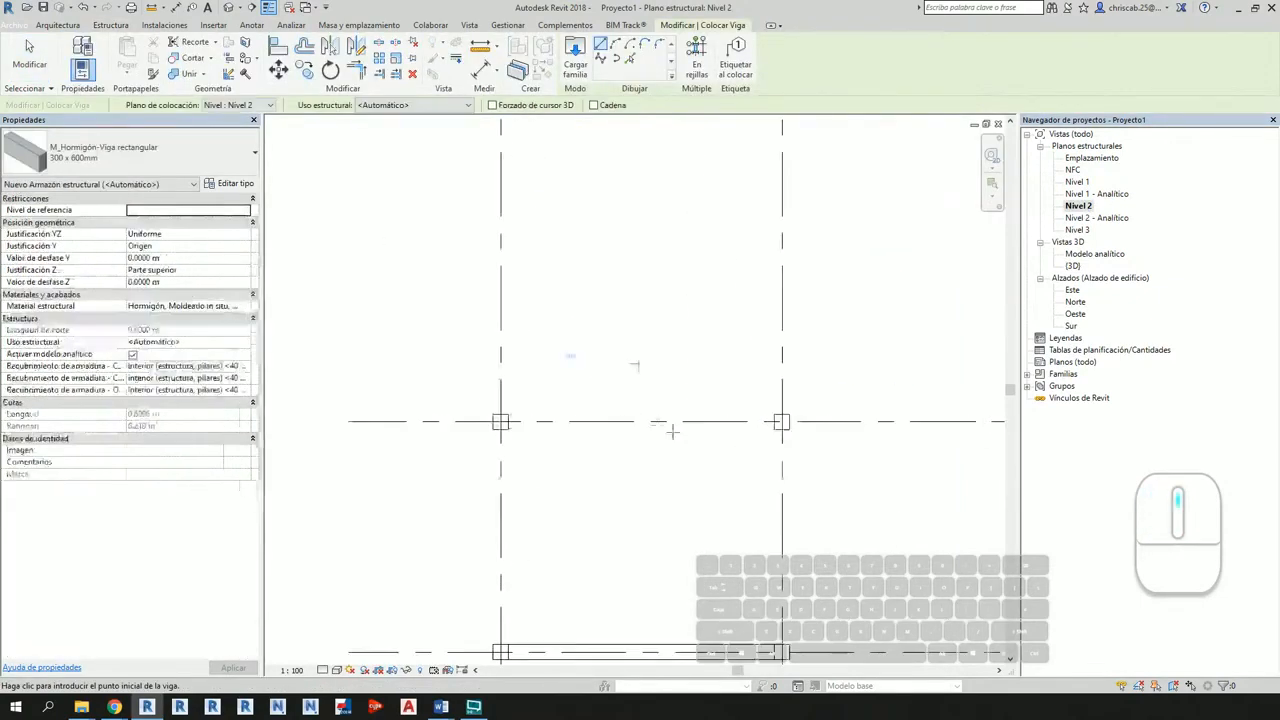
left_click(778, 421)
scroll(495, 421, "up", 2)
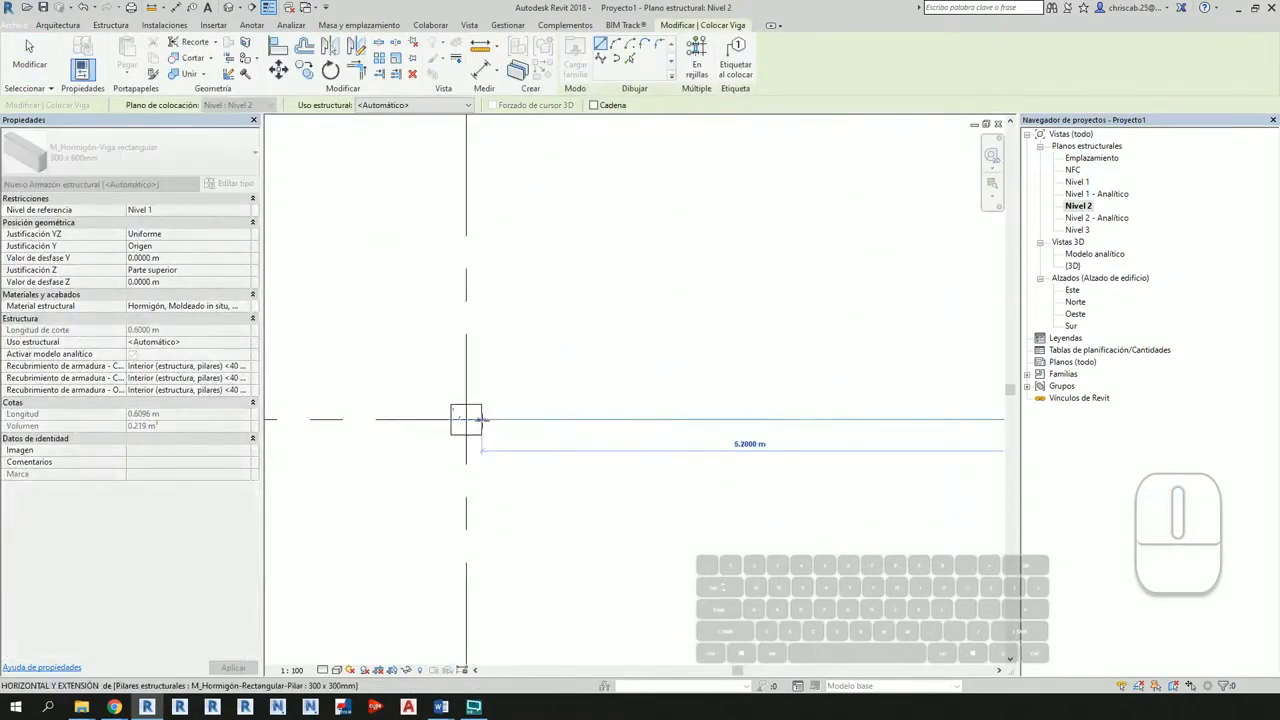
left_click(480, 420)
scroll(550, 470, "down", 3)
key("Escape")
key("Escape")
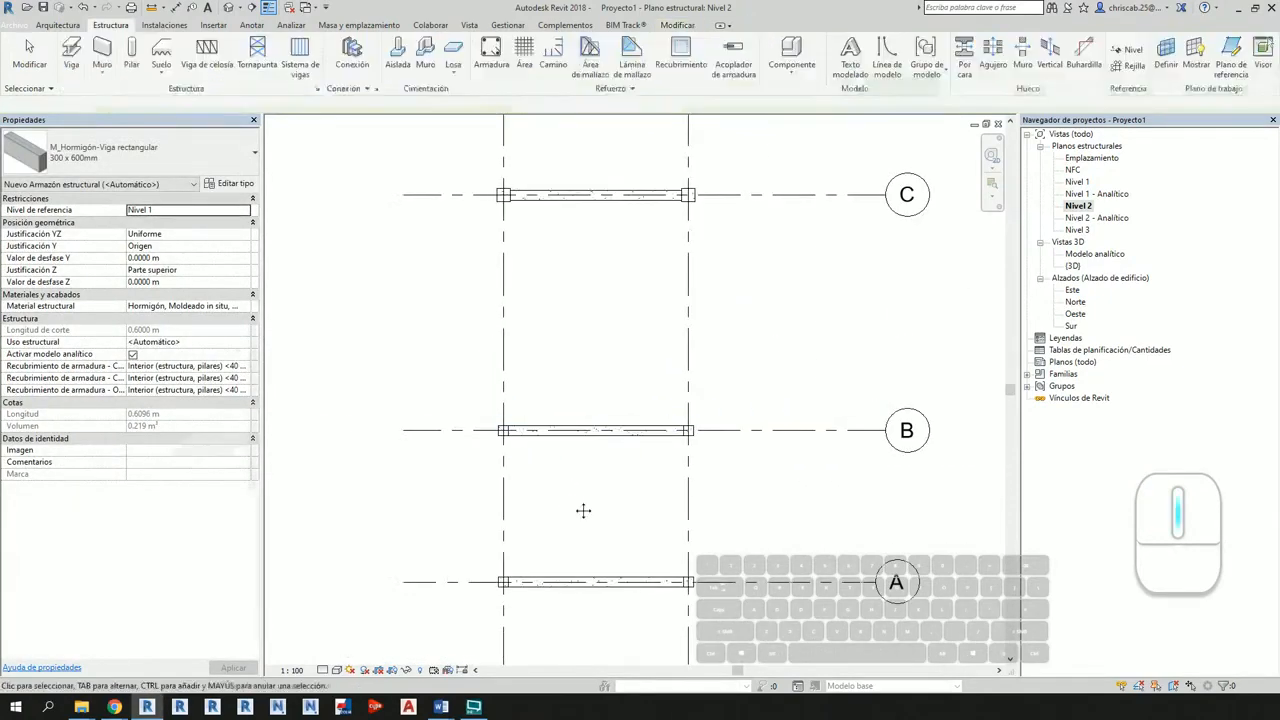
Step: Place a 300 x 600mm concrete beam along grid 1 from the grid A column to the grid B column
left_click(71, 50)
scroll(438, 562, "up", 2)
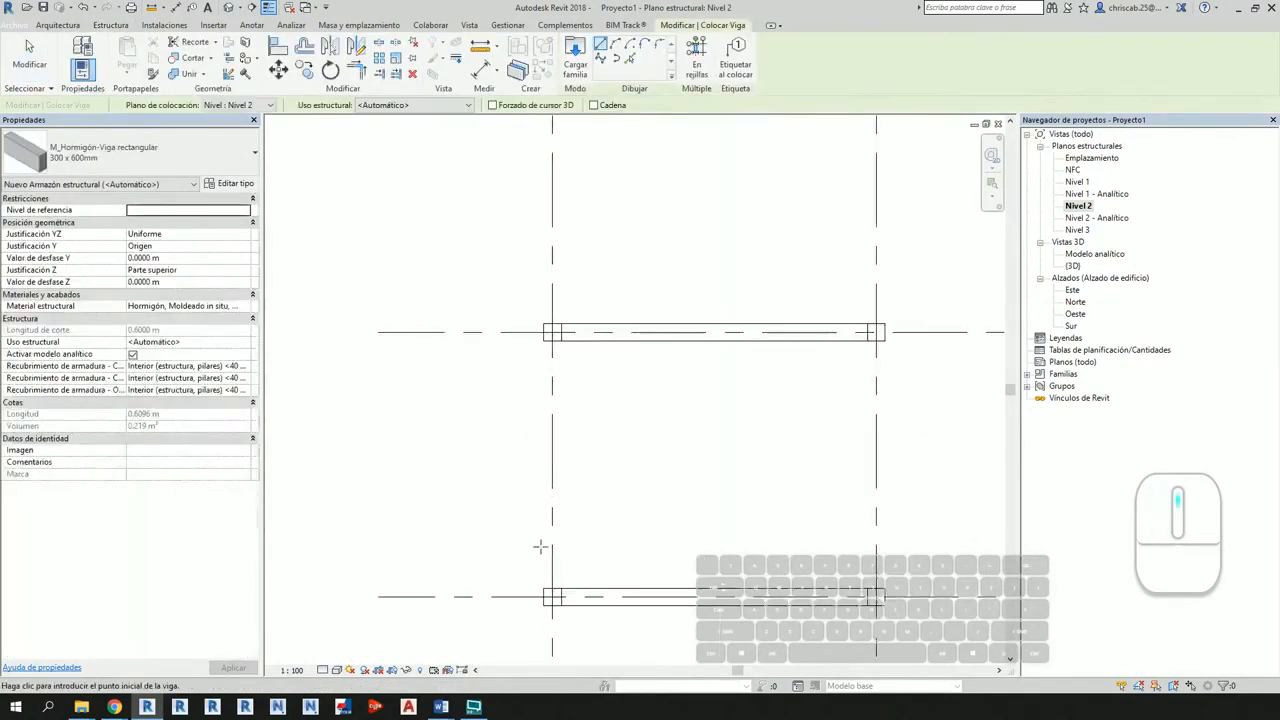
scroll(540, 546, "up", 3)
left_click(562, 590)
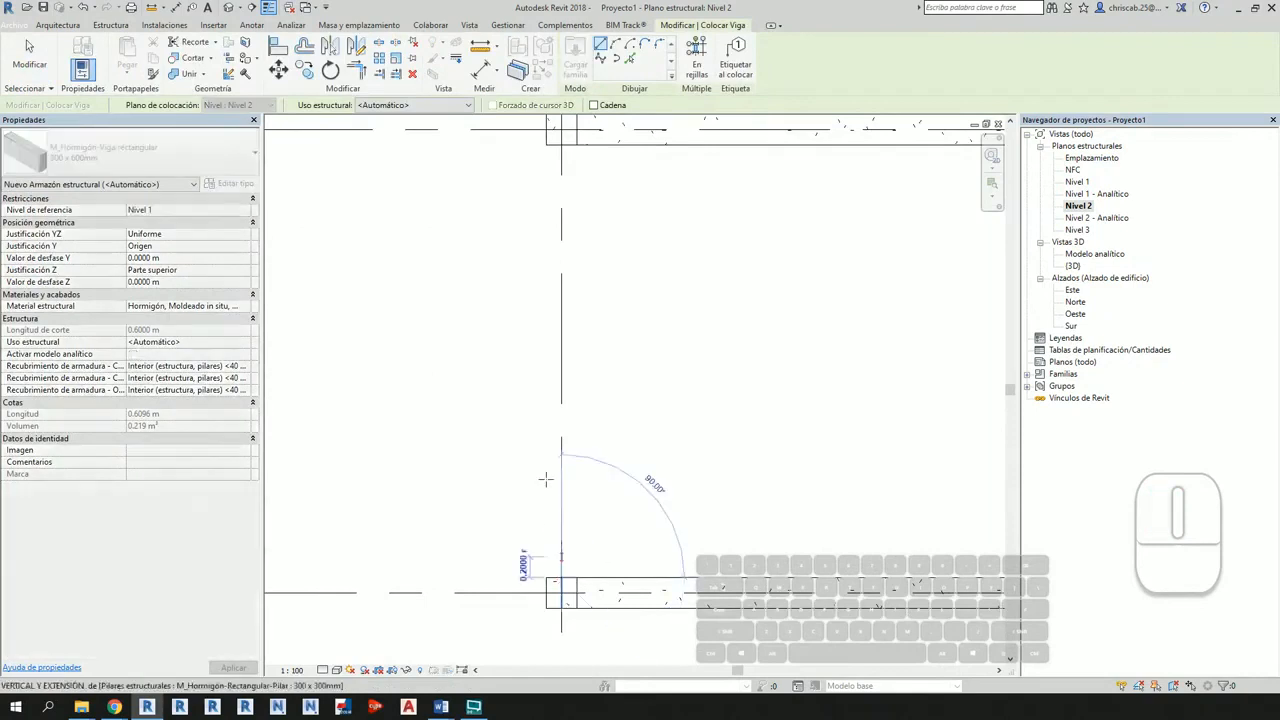
middle_click_drag(545, 480, 573, 652)
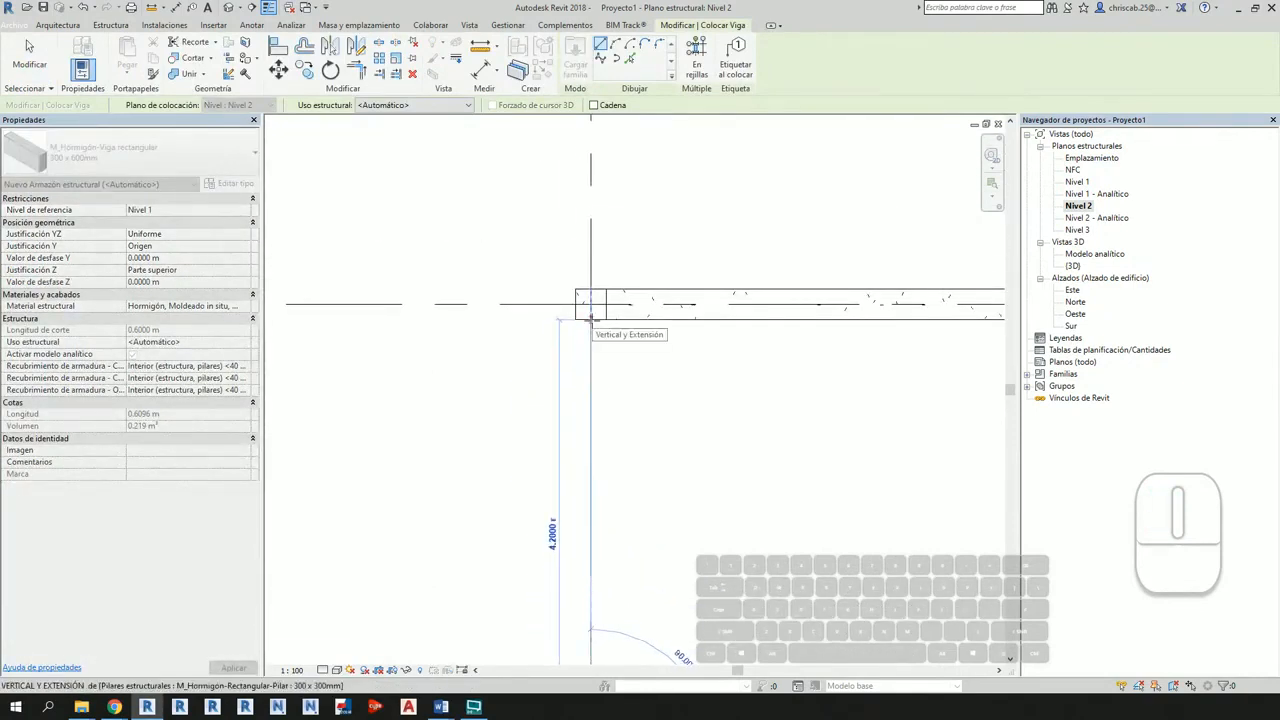
left_click(590, 318)
scroll(486, 408, "down", 2)
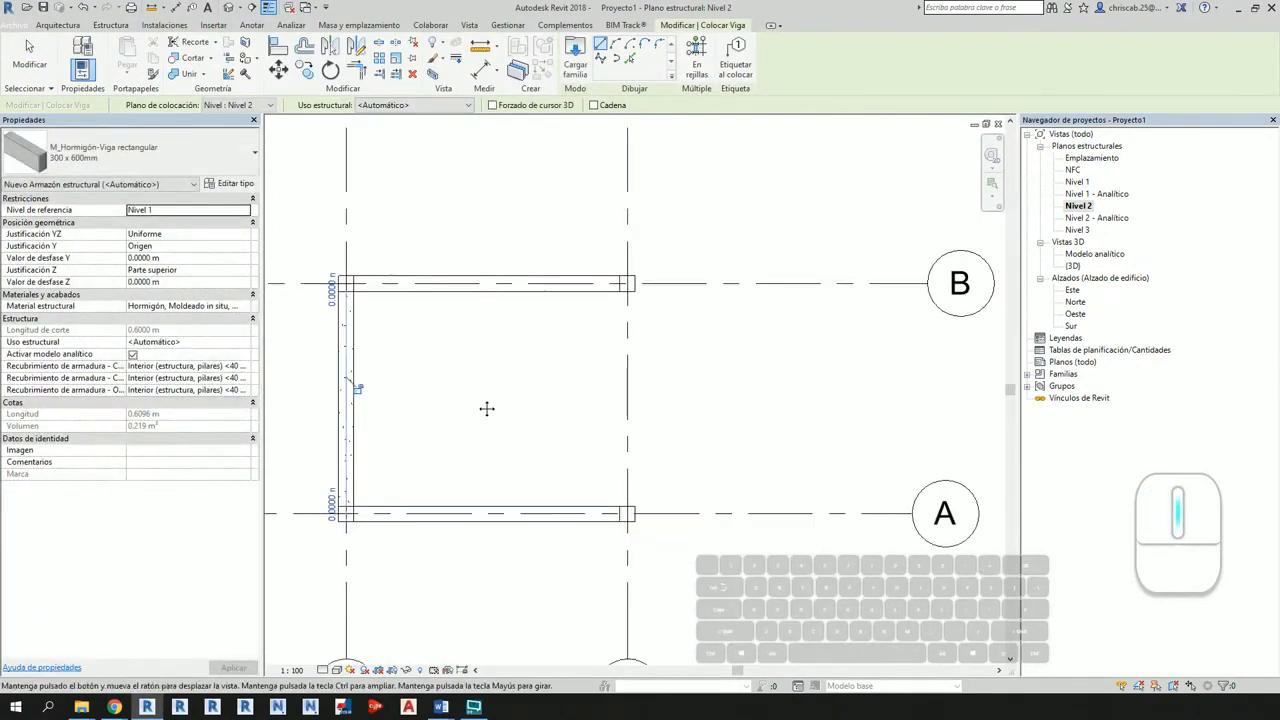
Step: Place a matching concrete beam along grid 2 from the grid A column to the grid B column
scroll(629, 516, "up", 3)
left_click(628, 518)
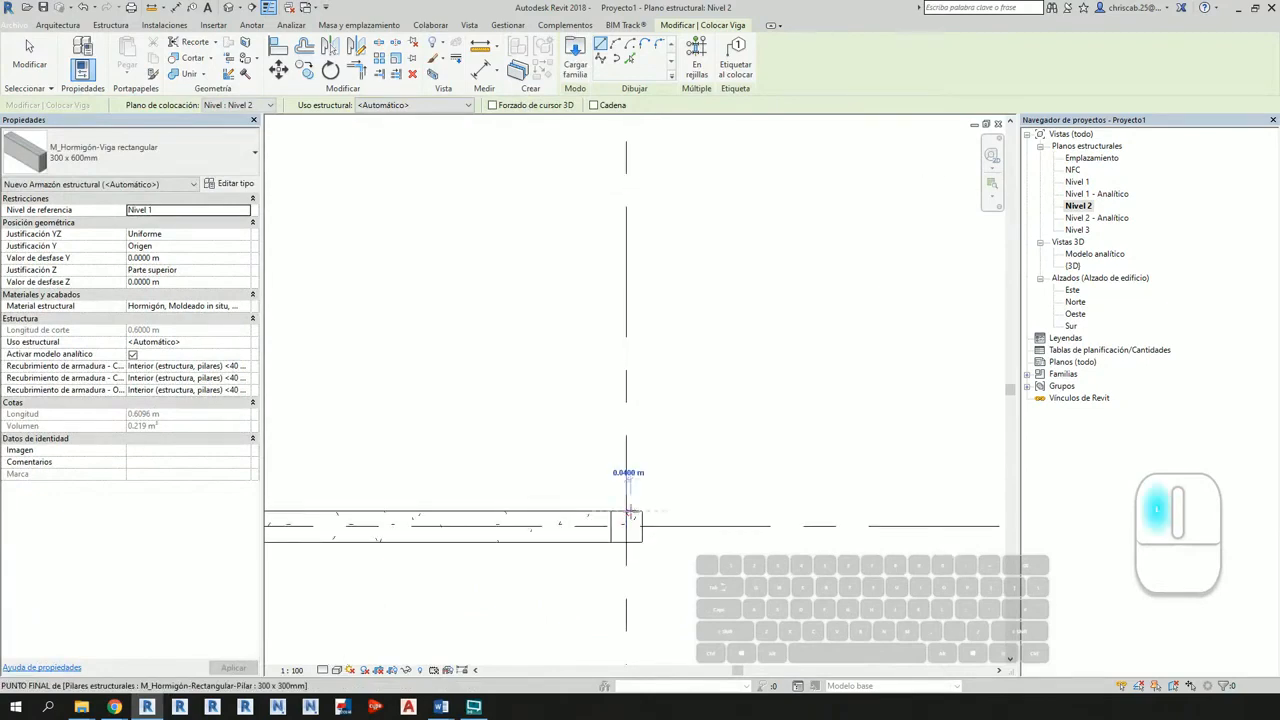
middle_click_drag(640, 306, 652, 475)
left_click(638, 259)
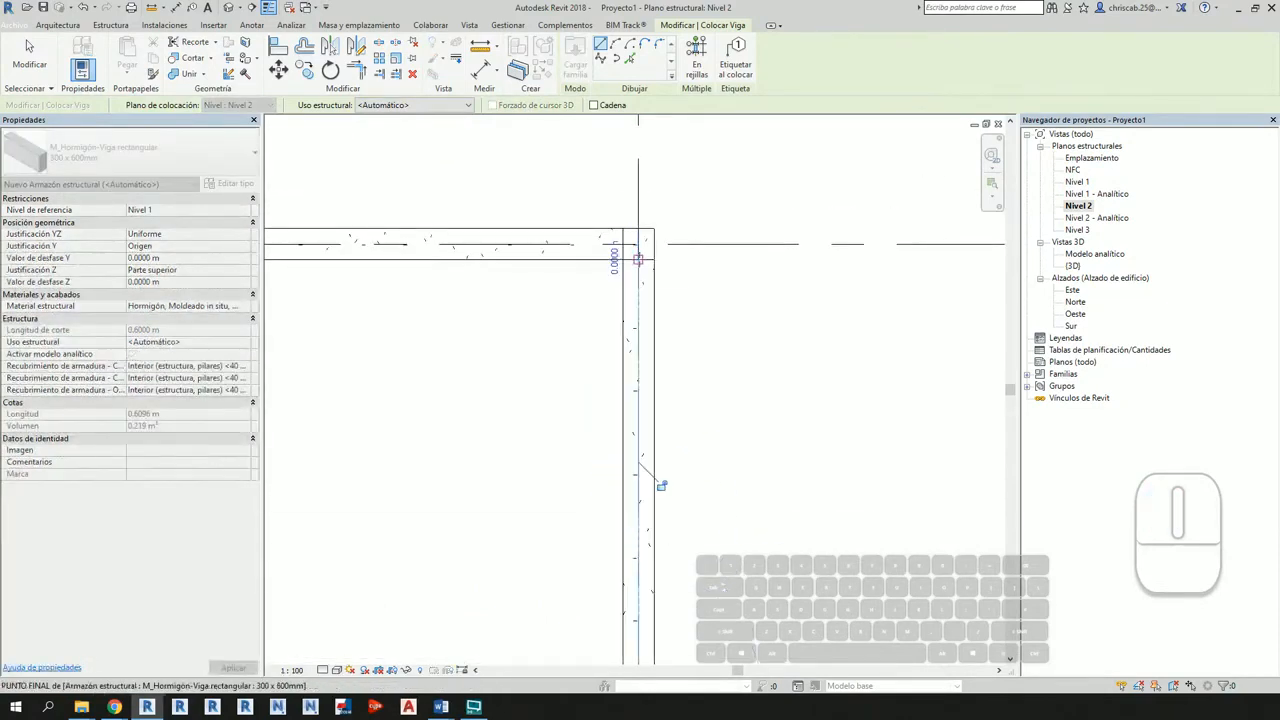
Step: End beam placement and inspect the beams between grids A and B from several angles in the 3D view
left_click(28, 45)
left_click(229, 7)
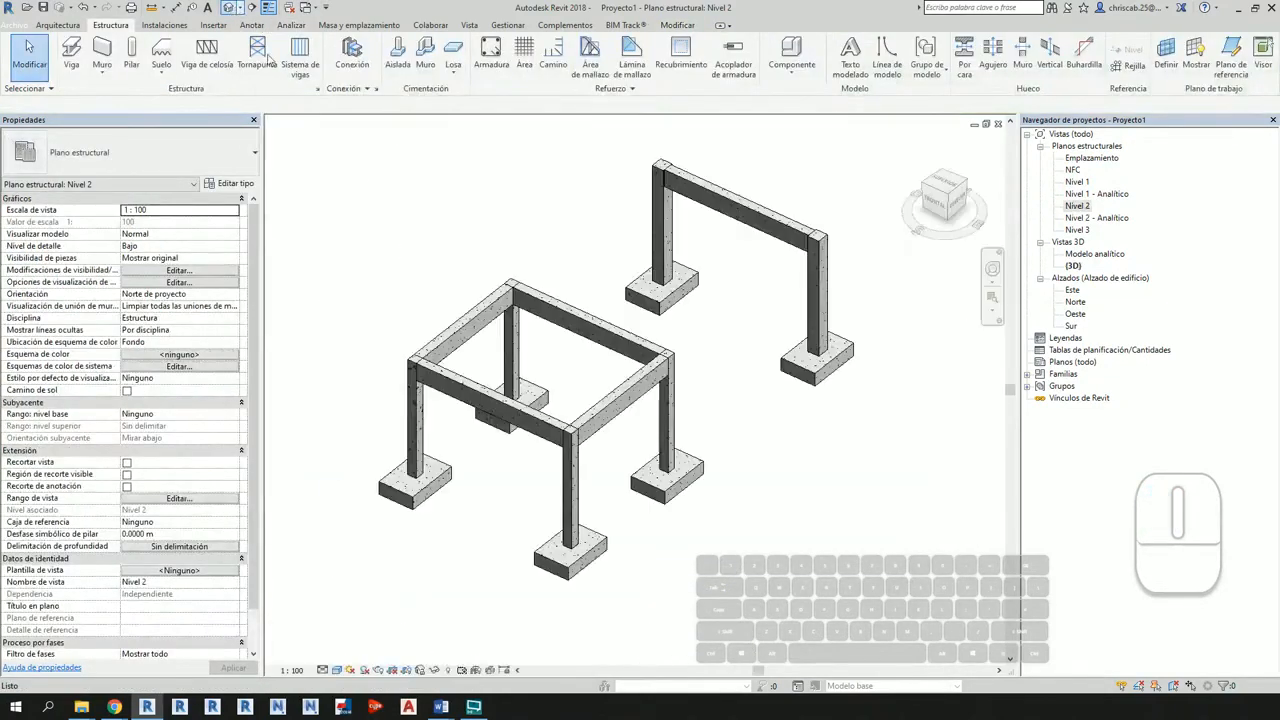
middle_click_drag(691, 517, 697, 527, "shift")
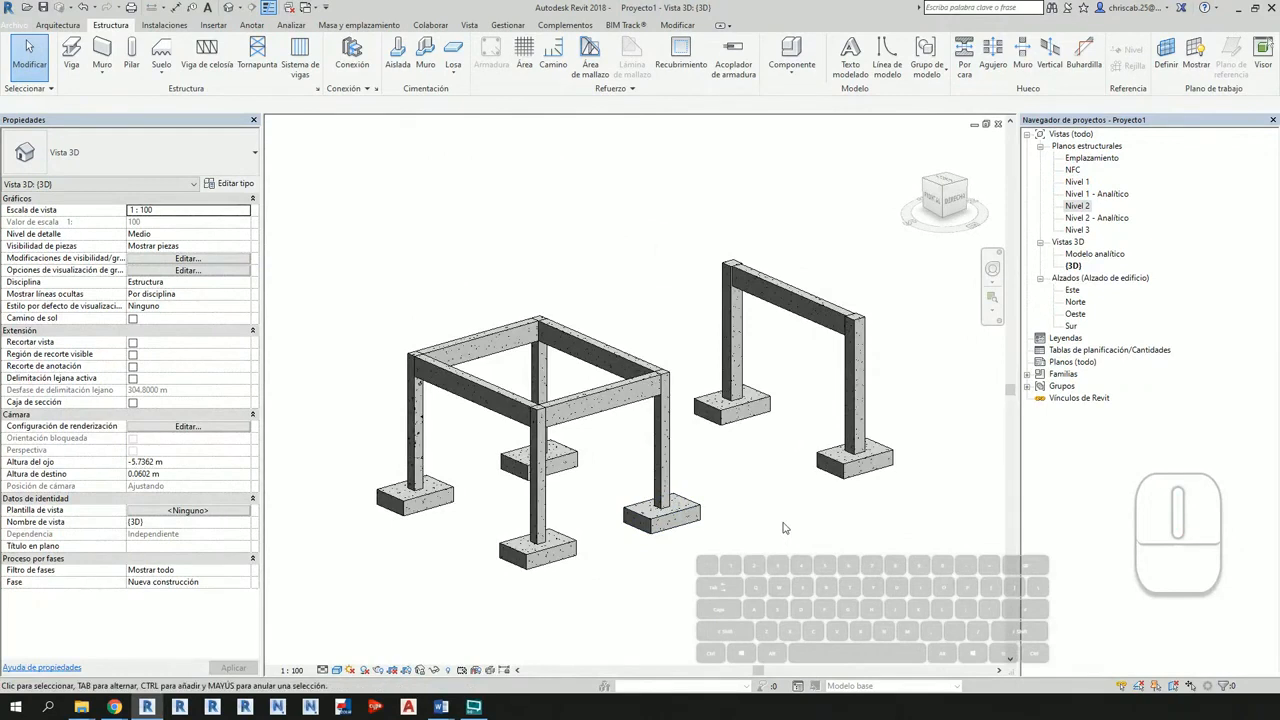
middle_click_drag(785, 528, 545, 511, "shift")
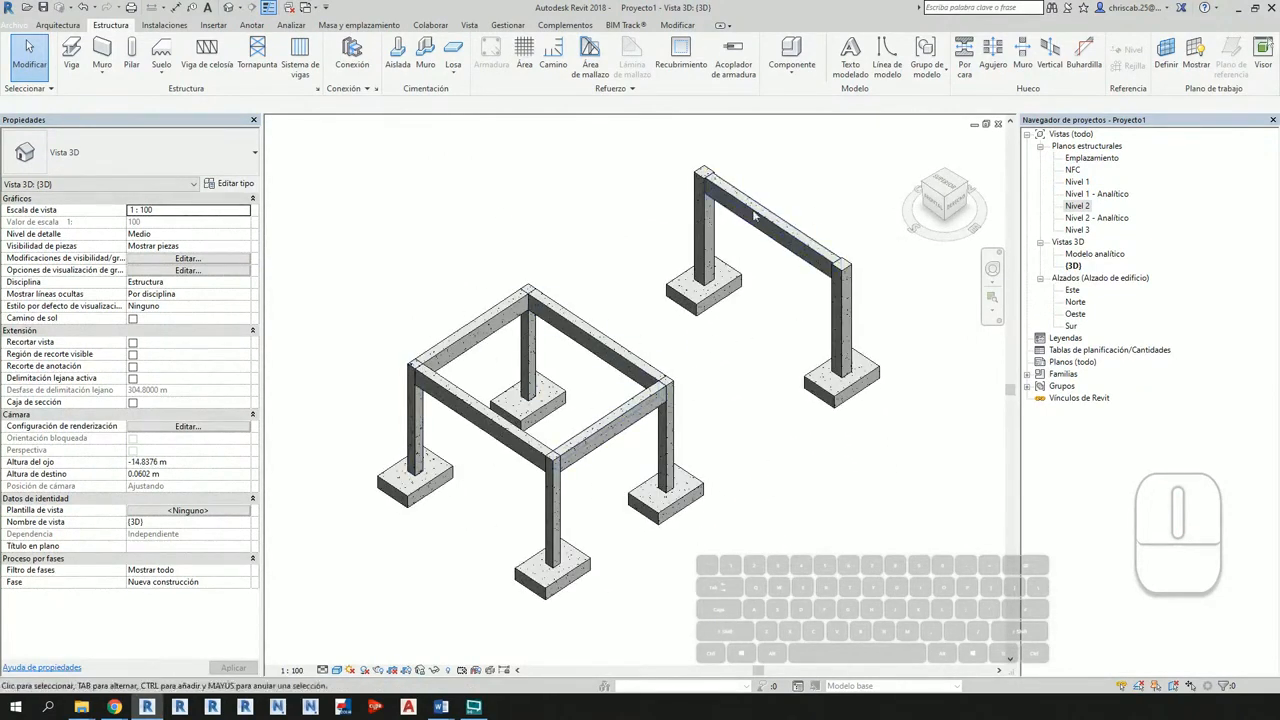
Step: In the Nivel 2 plan, place a 300 x 600mm concrete beam along grid 2 from the grid B column to the grid C column
double_click(1076, 207)
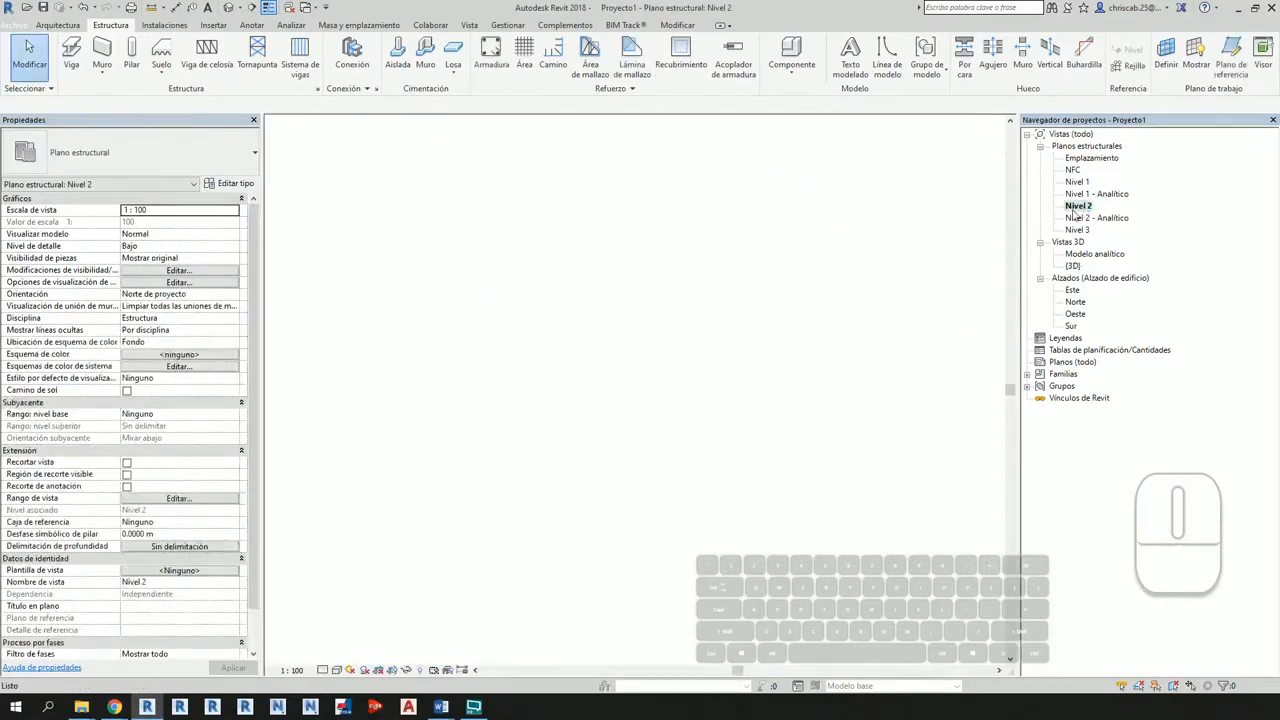
mouse_move(634, 257)
middle_mouse_down()
mouse_move(706, 357)
mouse_move(706, 452)
middle_mouse_up()
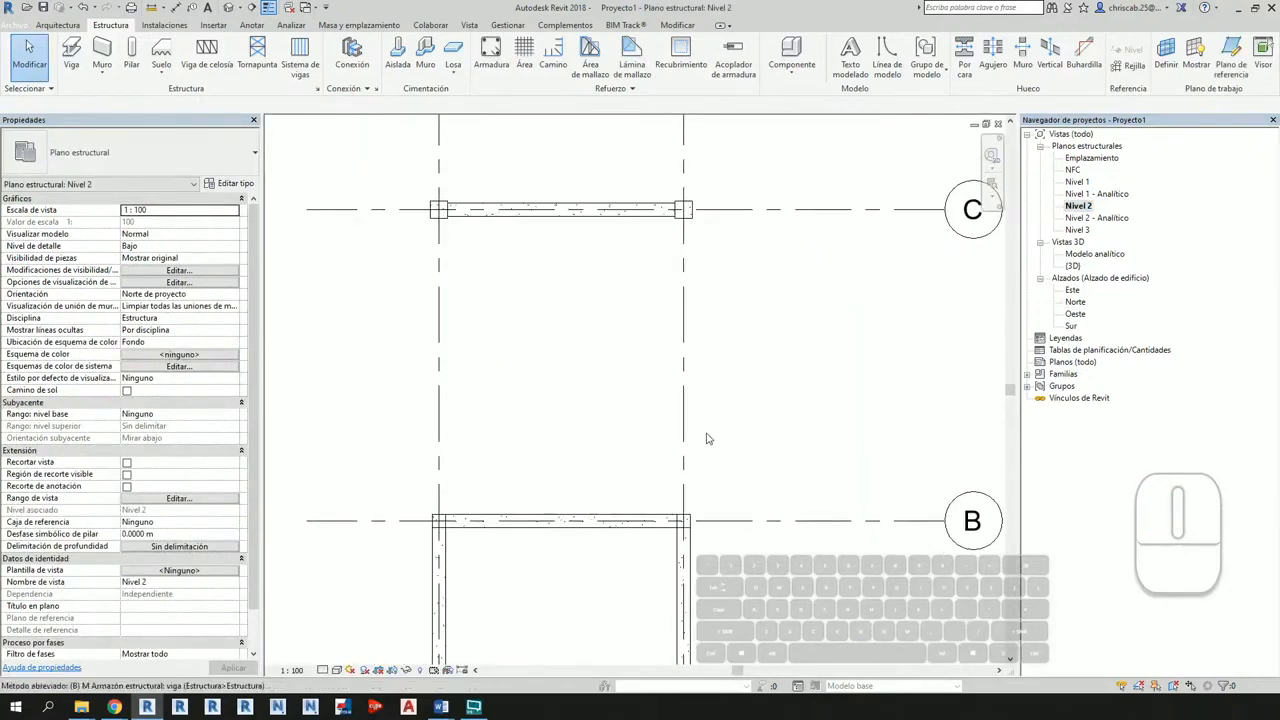
key("m")
scroll(688, 515, "up", 3)
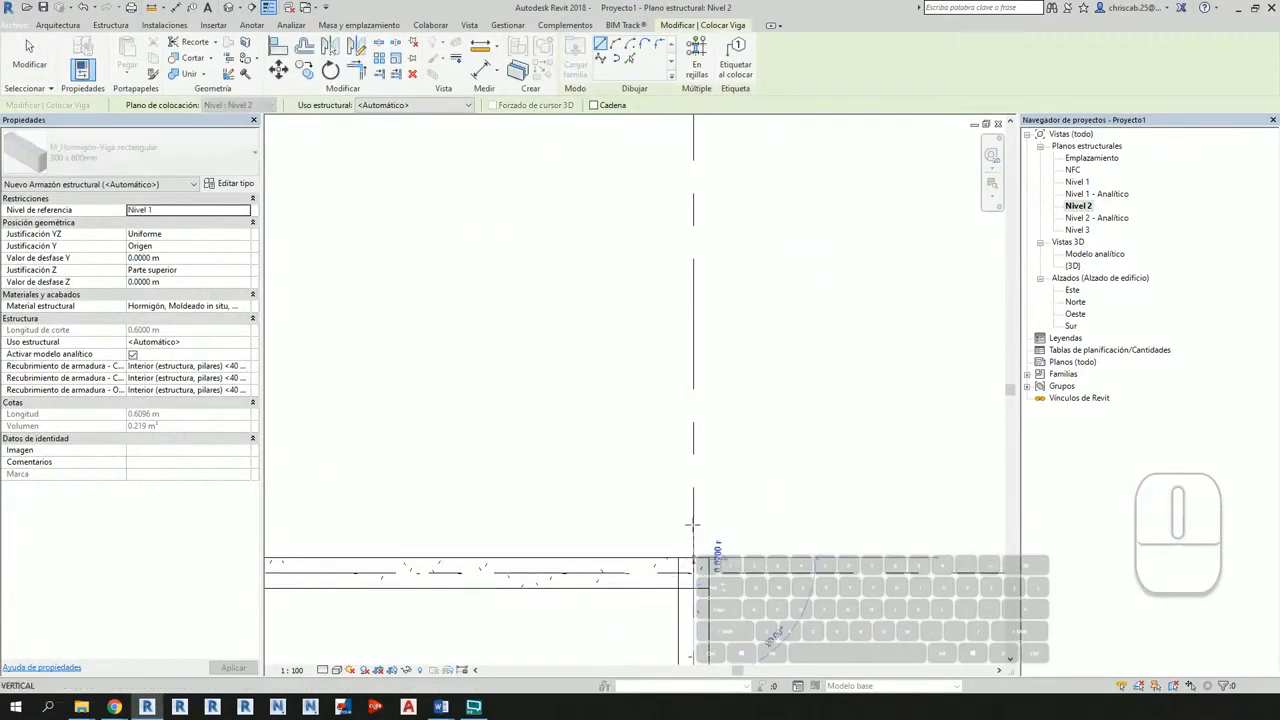
middle_click_drag(690, 523, 665, 297)
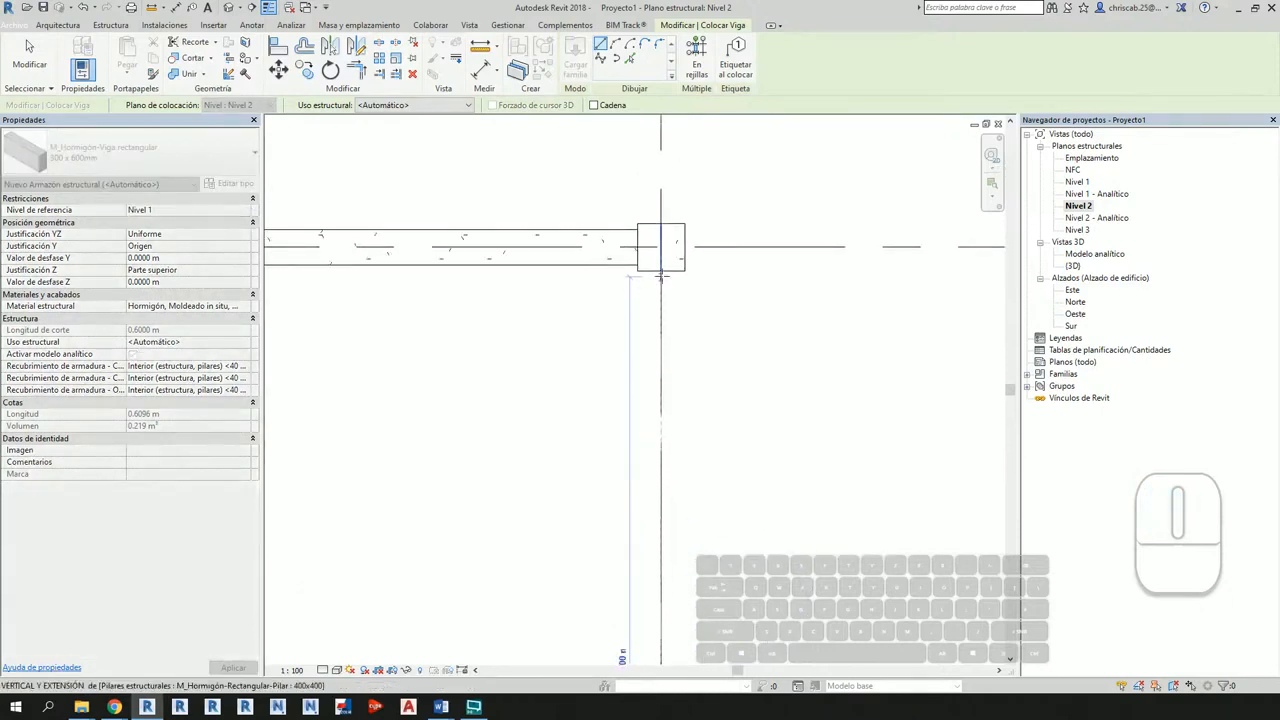
scroll(660, 277, "down", 2)
middle_click_drag(594, 397, 794, 354)
Step: Place a 300 x 600mm concrete beam along grid 1 from the grid B column to the grid C column, and finish the command
middle_click_drag(500, 597, 563, 543)
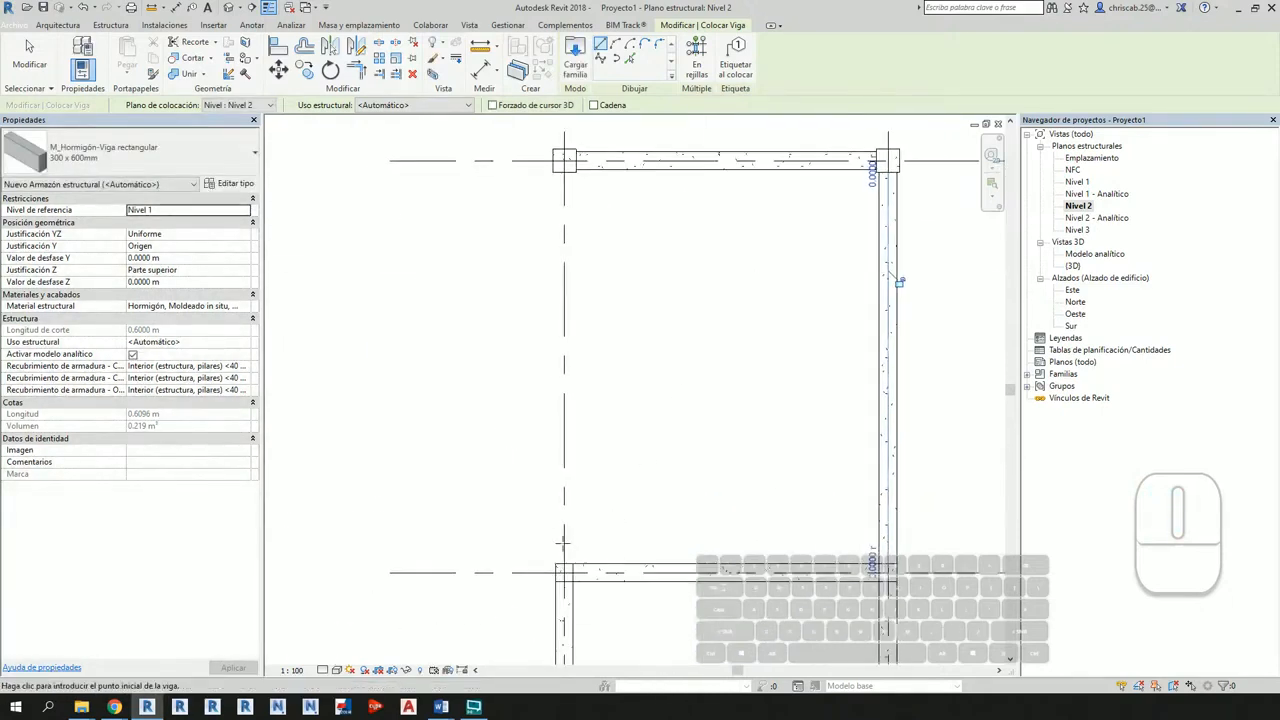
left_click(564, 565)
middle_click_drag(591, 310, 583, 457)
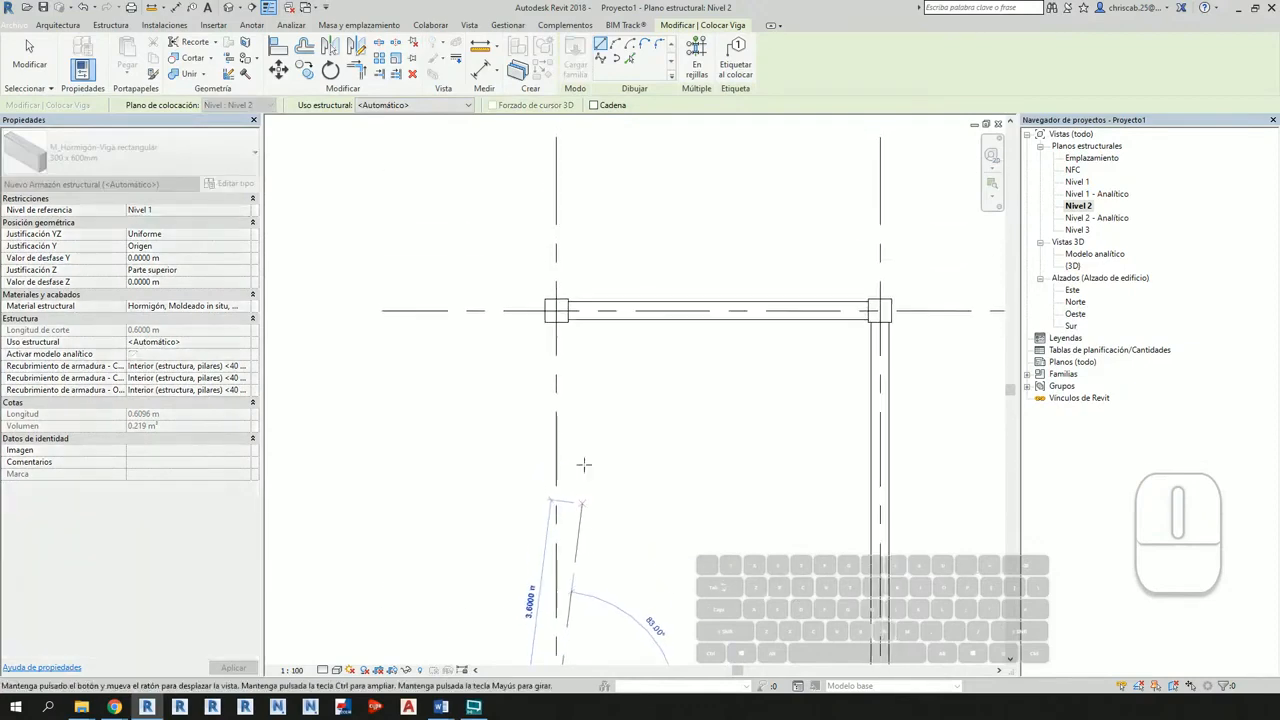
left_click(556, 313)
scroll(640, 440, "down", 3)
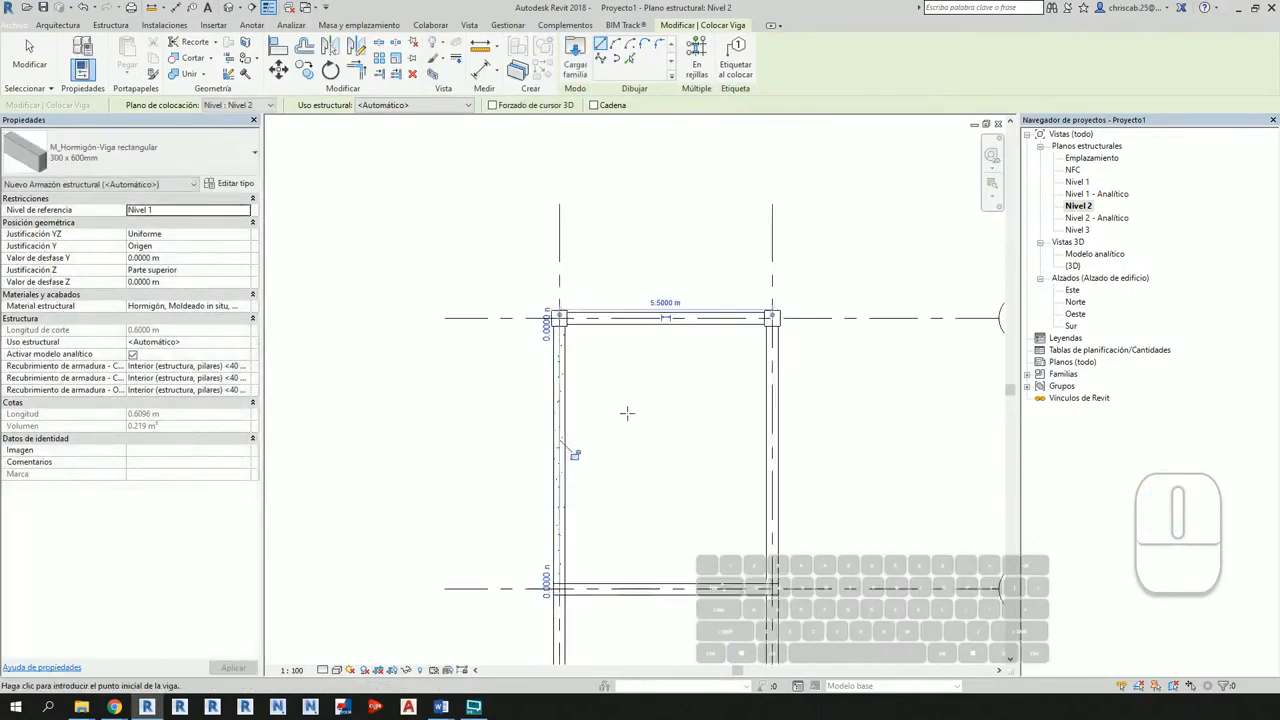
key("Escape")
key("Escape")
Step: Review the complete Nivel 2 beam layout in plan, and examine the whole frame from several angles in the 3D view
middle_click_drag(695, 447, 663, 457)
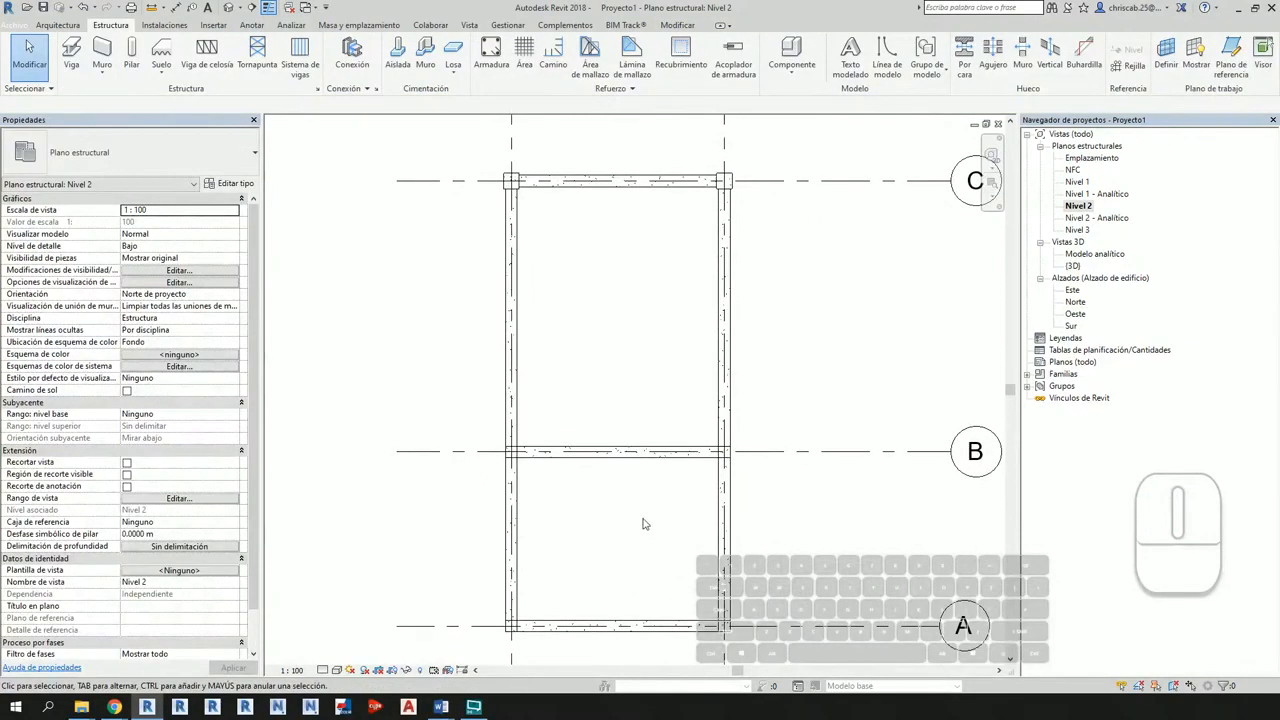
middle_click_drag(630, 322, 651, 266)
middle_click_drag(828, 450, 769, 491)
scroll(757, 488, "down", 2)
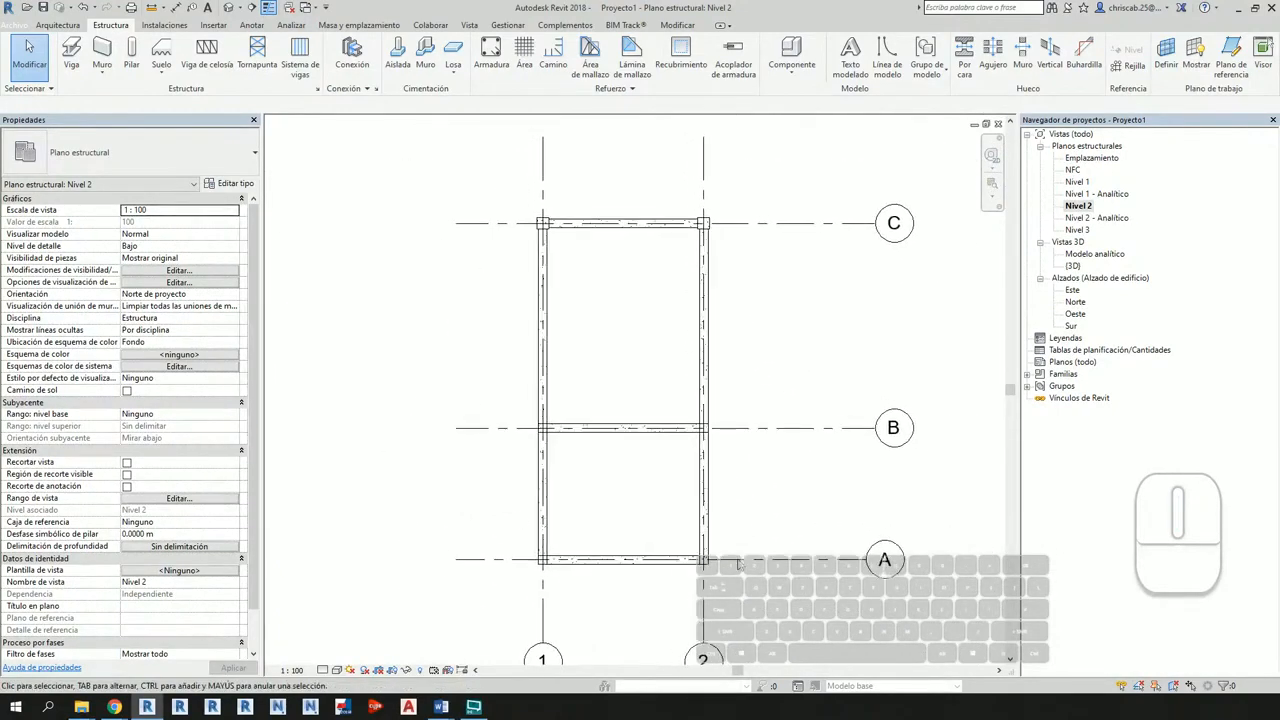
left_click(230, 7)
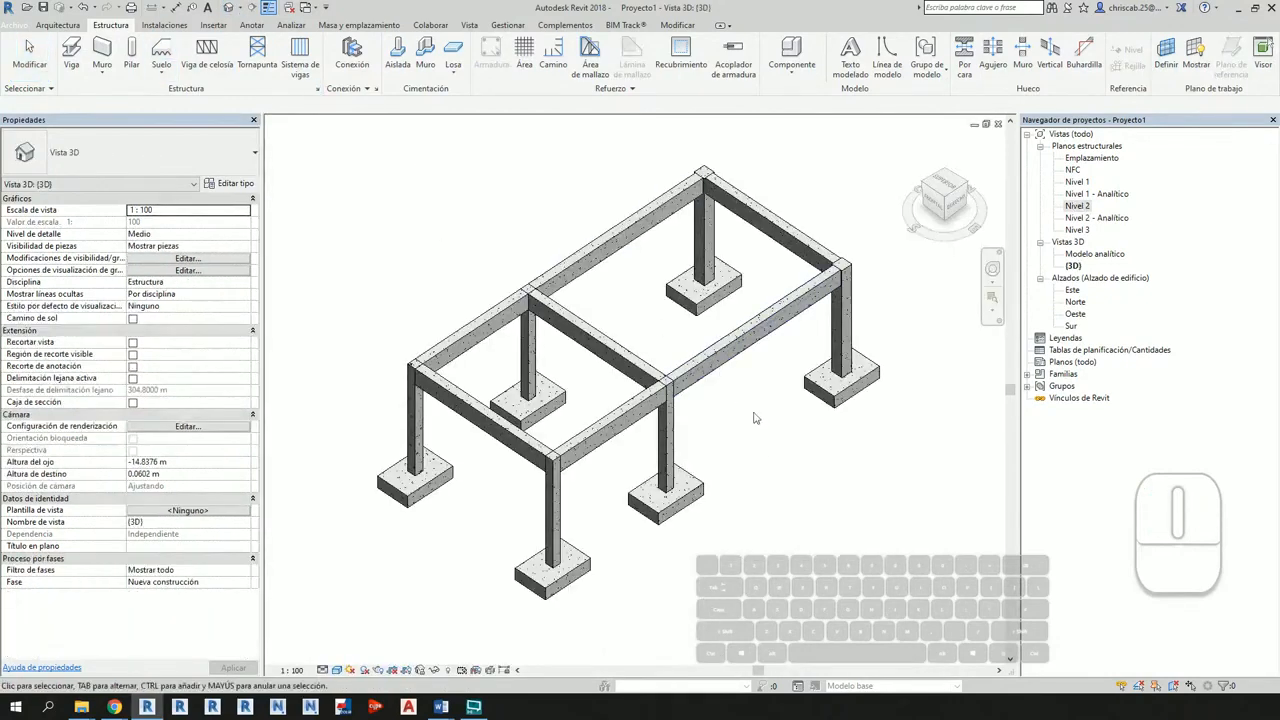
middle_click_drag(740, 560, 832, 447, "shift")
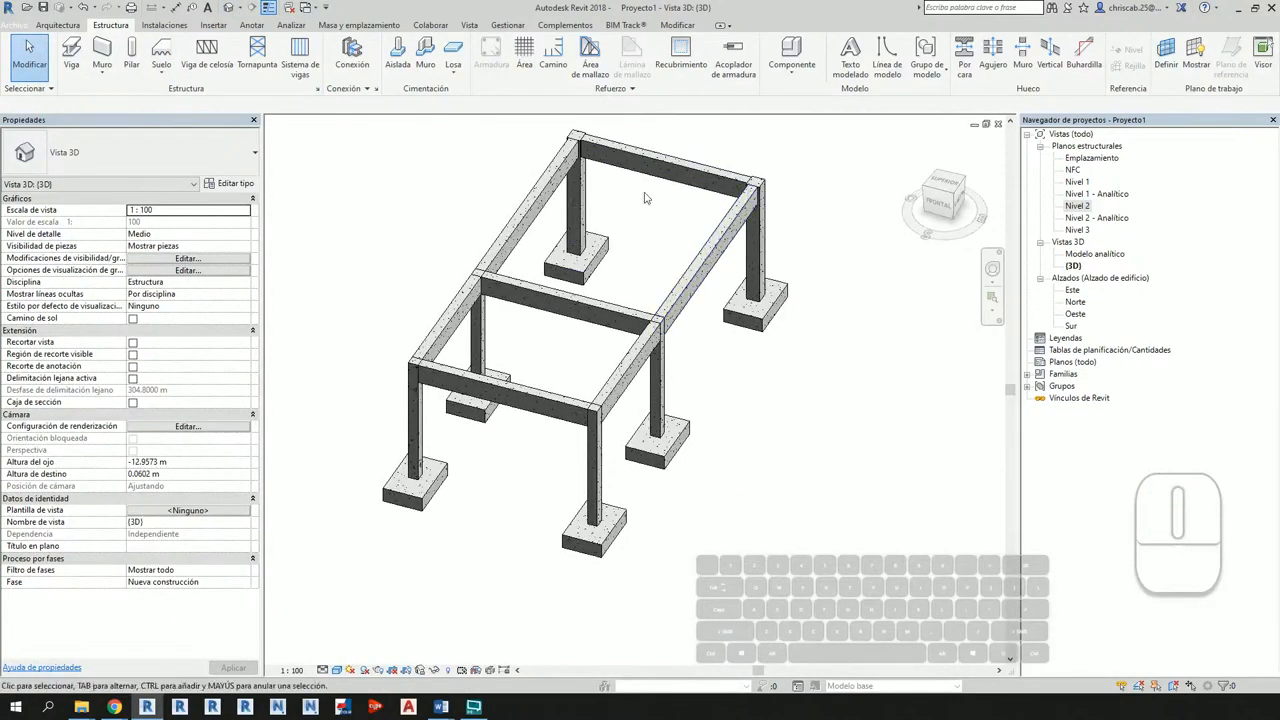
middle_click_drag(656, 312, 657, 474)
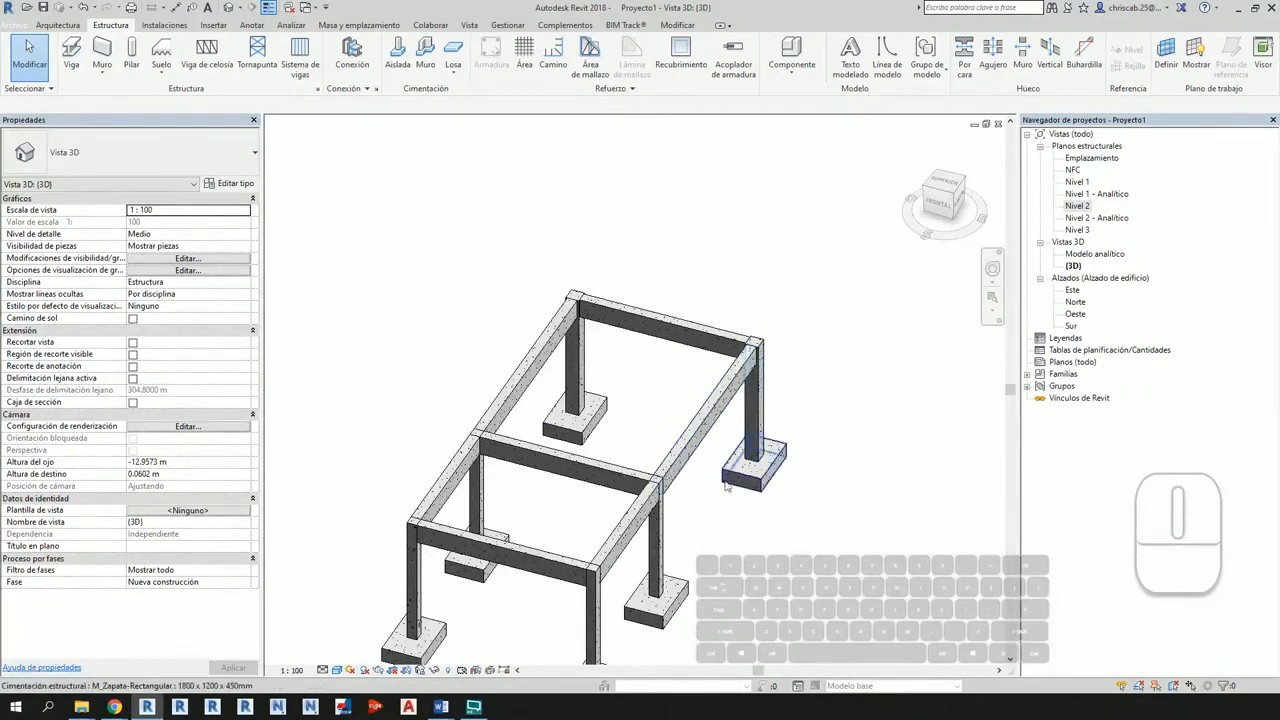
middle_click_drag(731, 506, 755, 430)
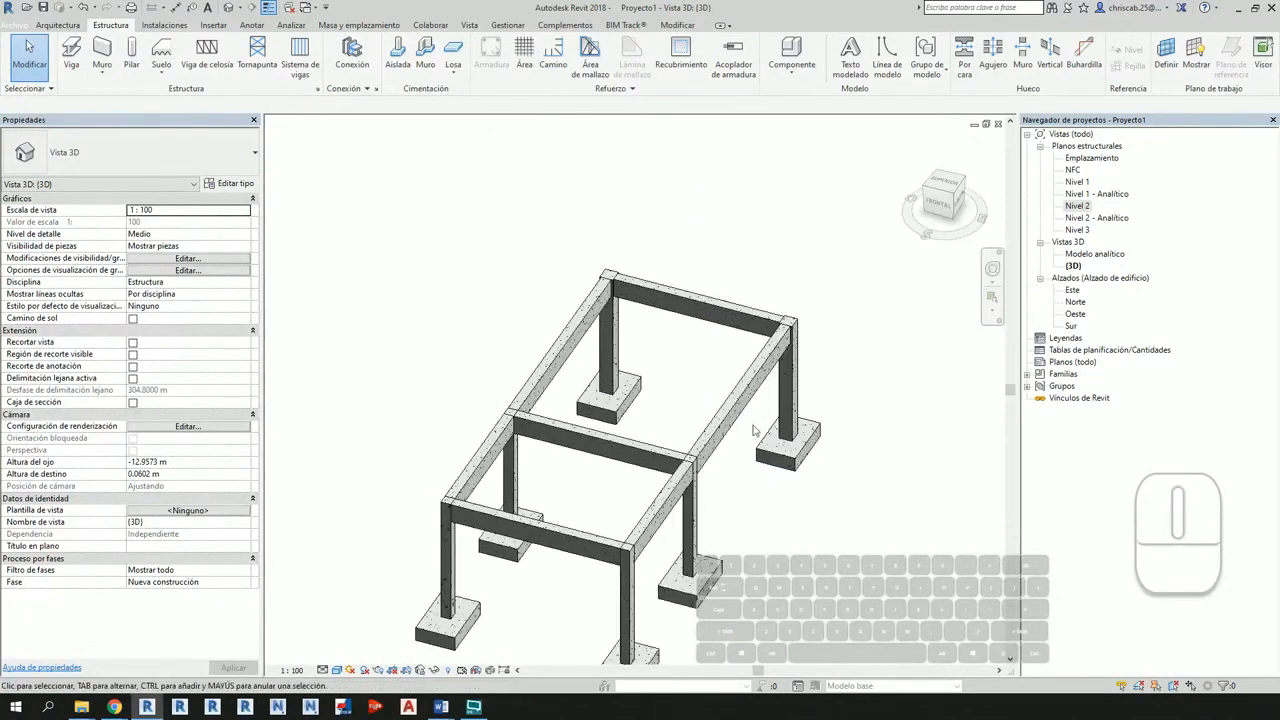
middle_click_drag(610, 400, 700, 367)
middle_click_drag(788, 417, 760, 426, "shift")
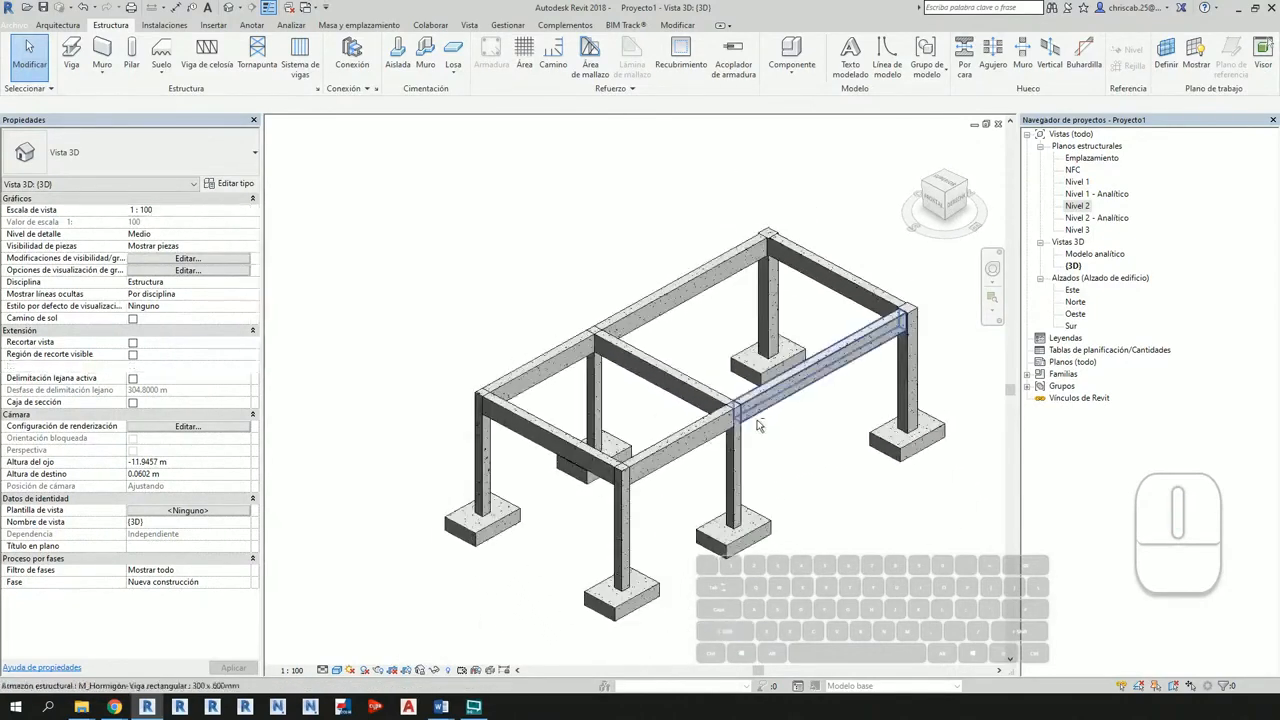
Step: Select the middle column of the front row and examine how its top end meets the adjoining beams
scroll(654, 478, "up", 4)
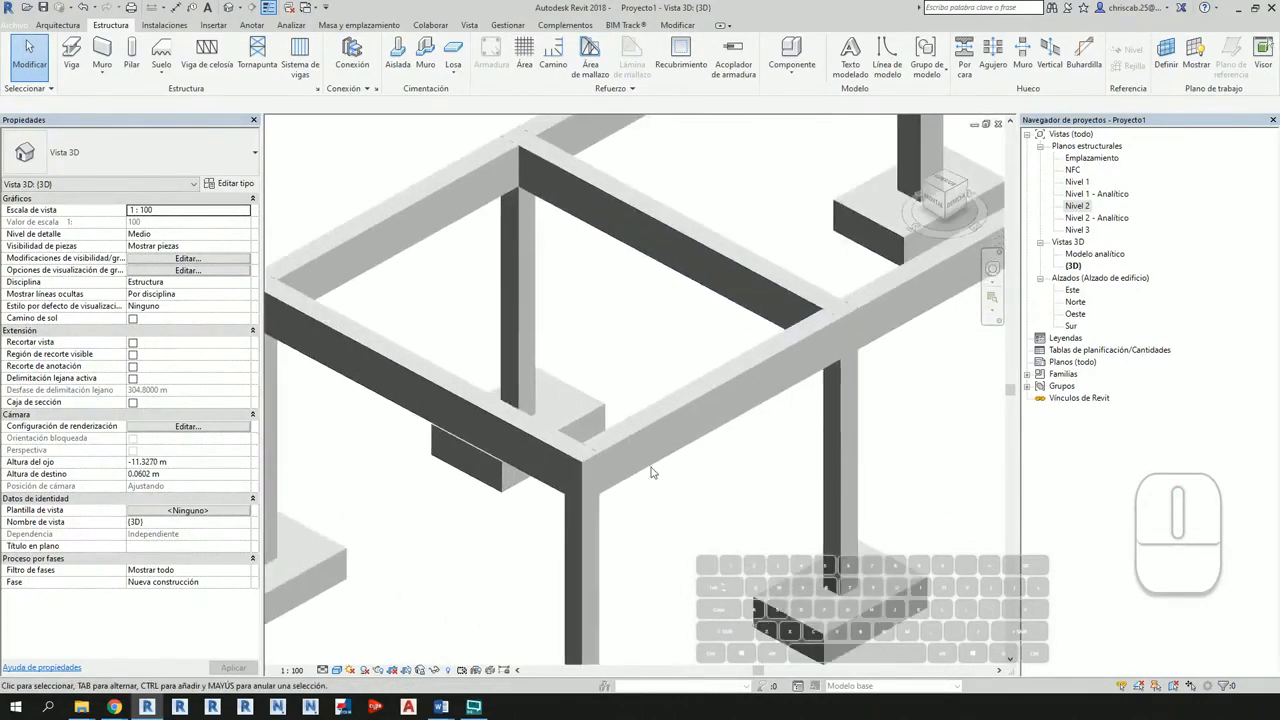
left_click(585, 478)
key("Escape")
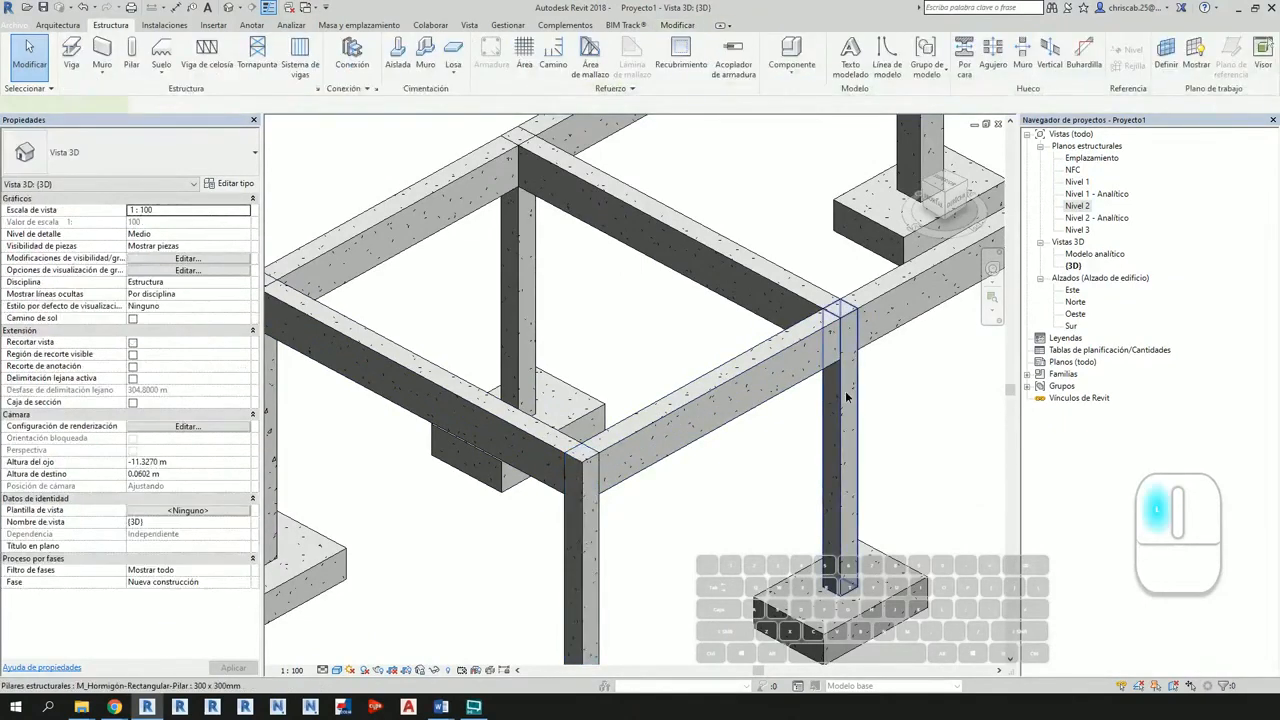
left_click(842, 400)
middle_click_drag(808, 332, 748, 377, "shift")
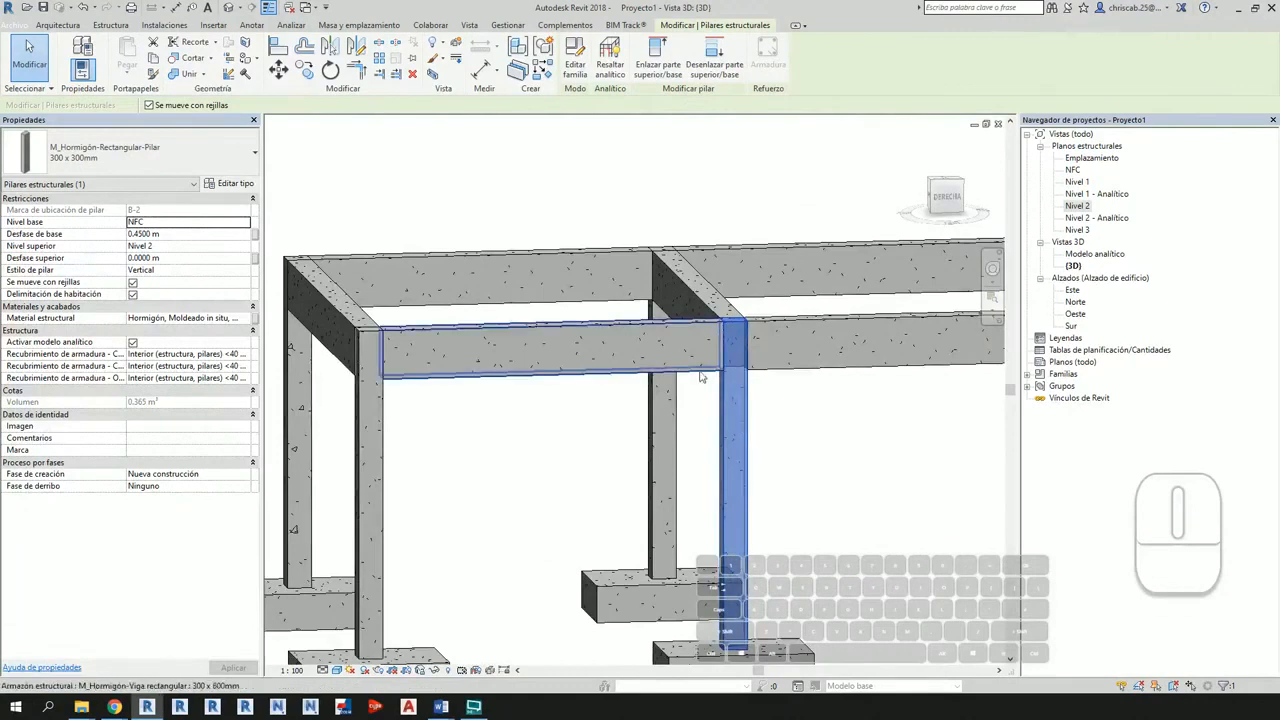
scroll(748, 374, "up", 2)
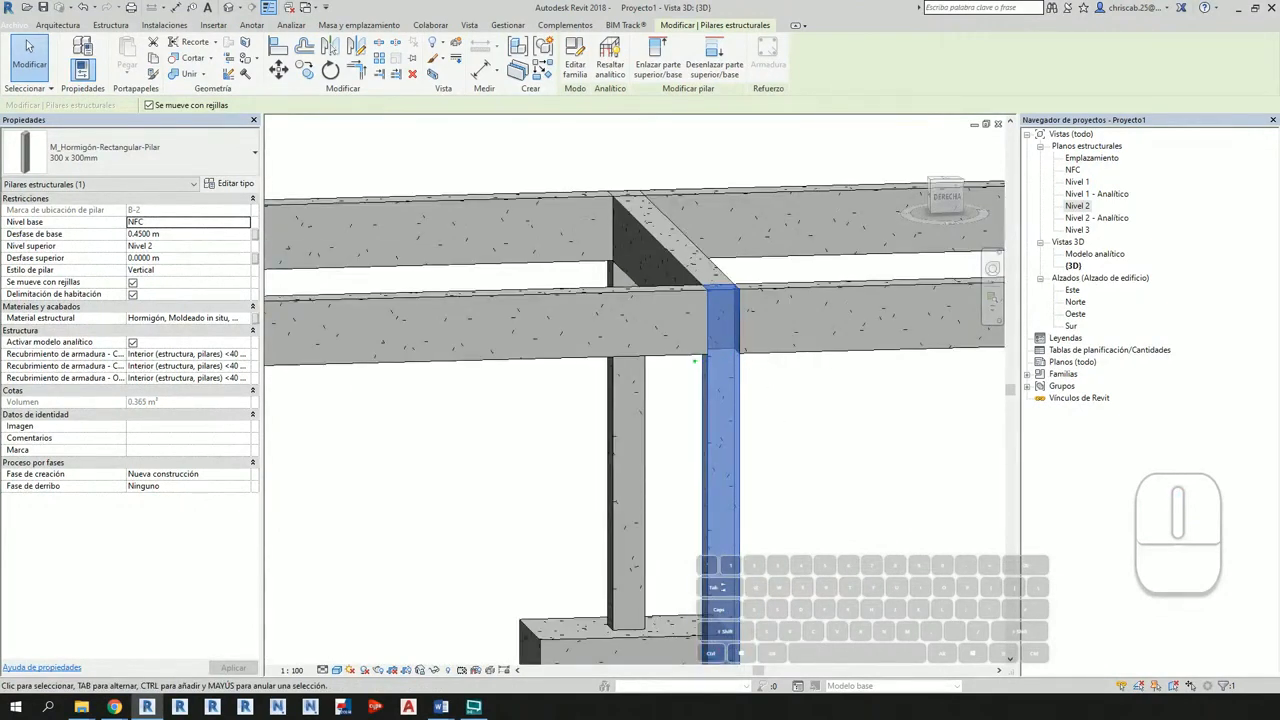
left_click(700, 357)
left_click(708, 298)
left_click(708, 298)
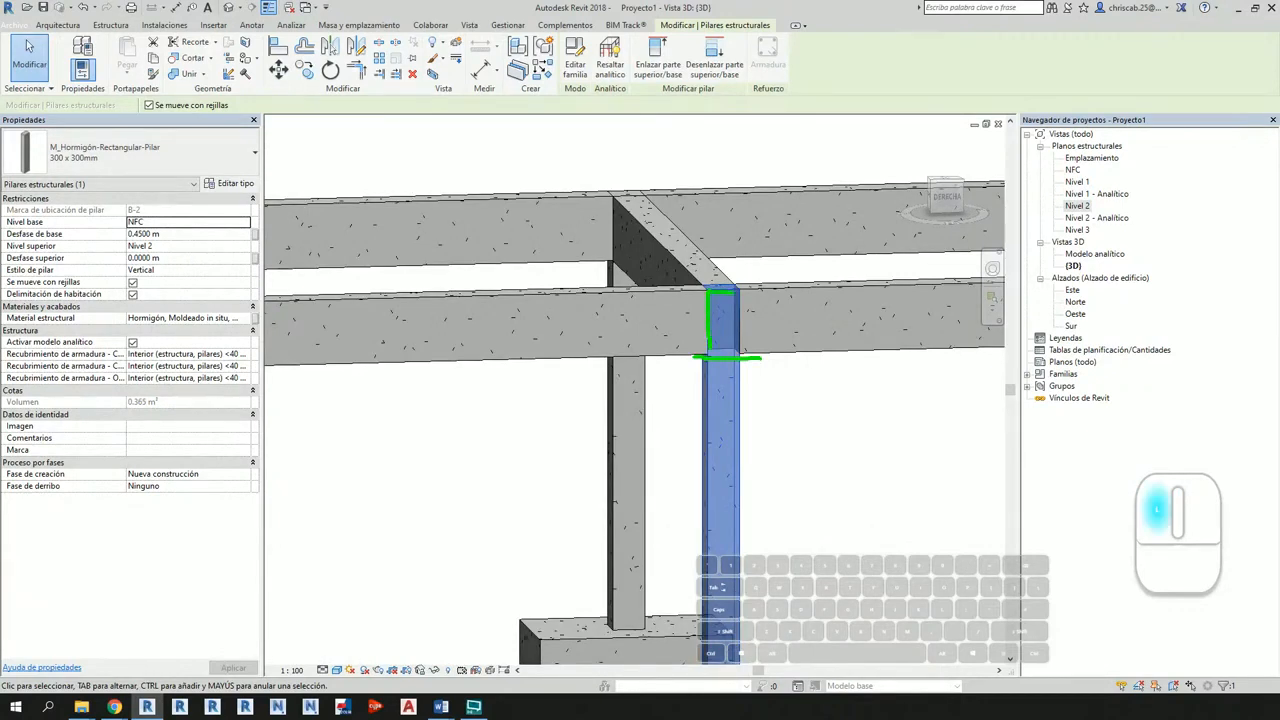
left_click_drag(740, 295, 740, 329)
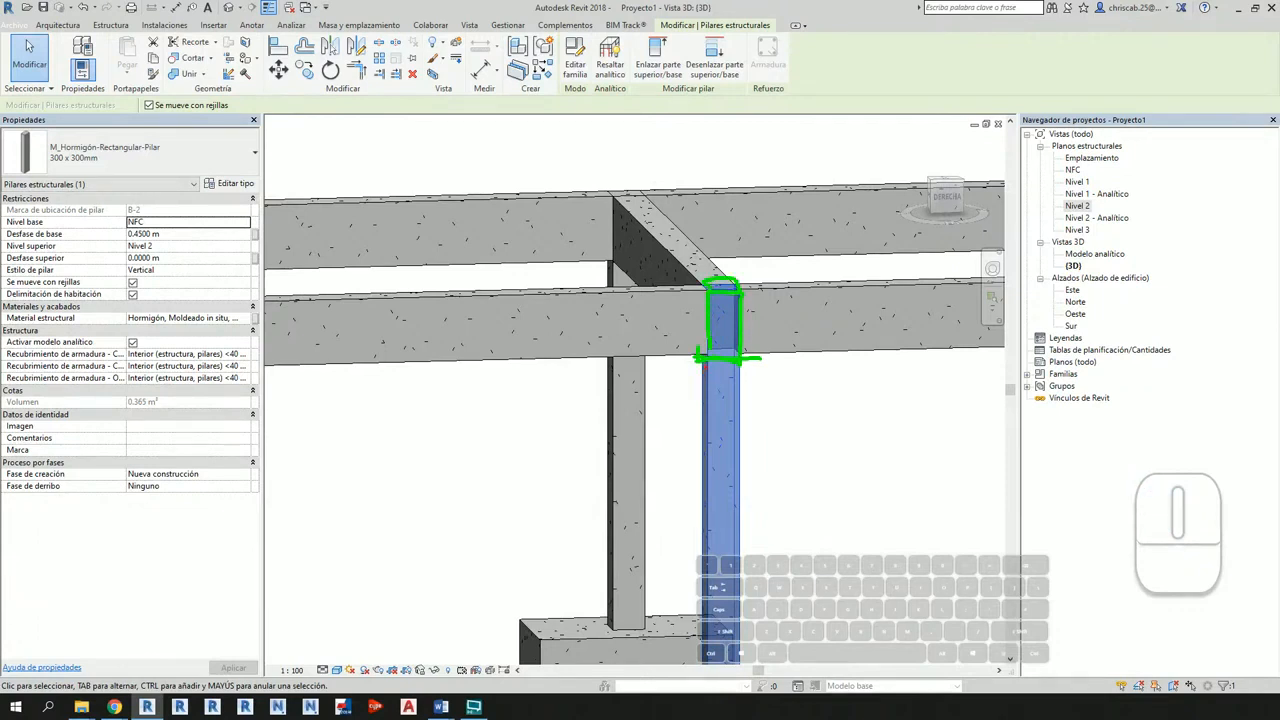
mouse_move(706, 368)
left_mouse_down()
mouse_move(707, 512)
mouse_move(726, 496)
left_mouse_up()
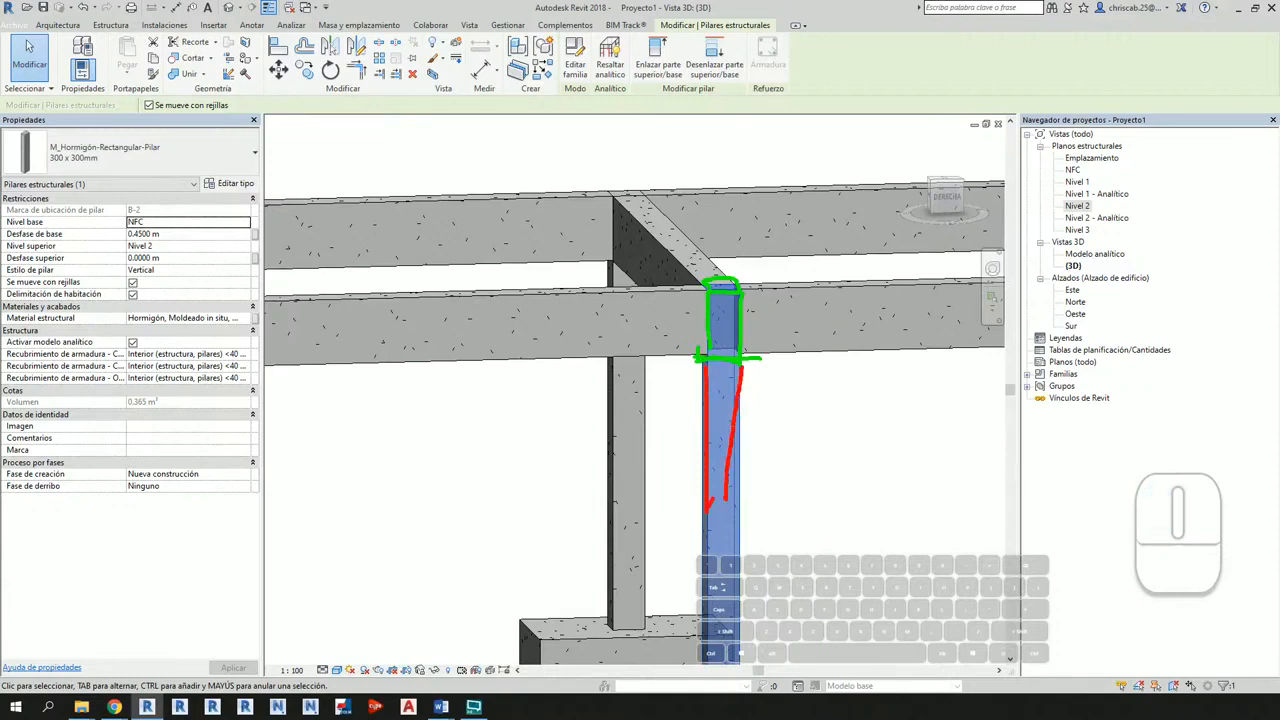
key("Escape")
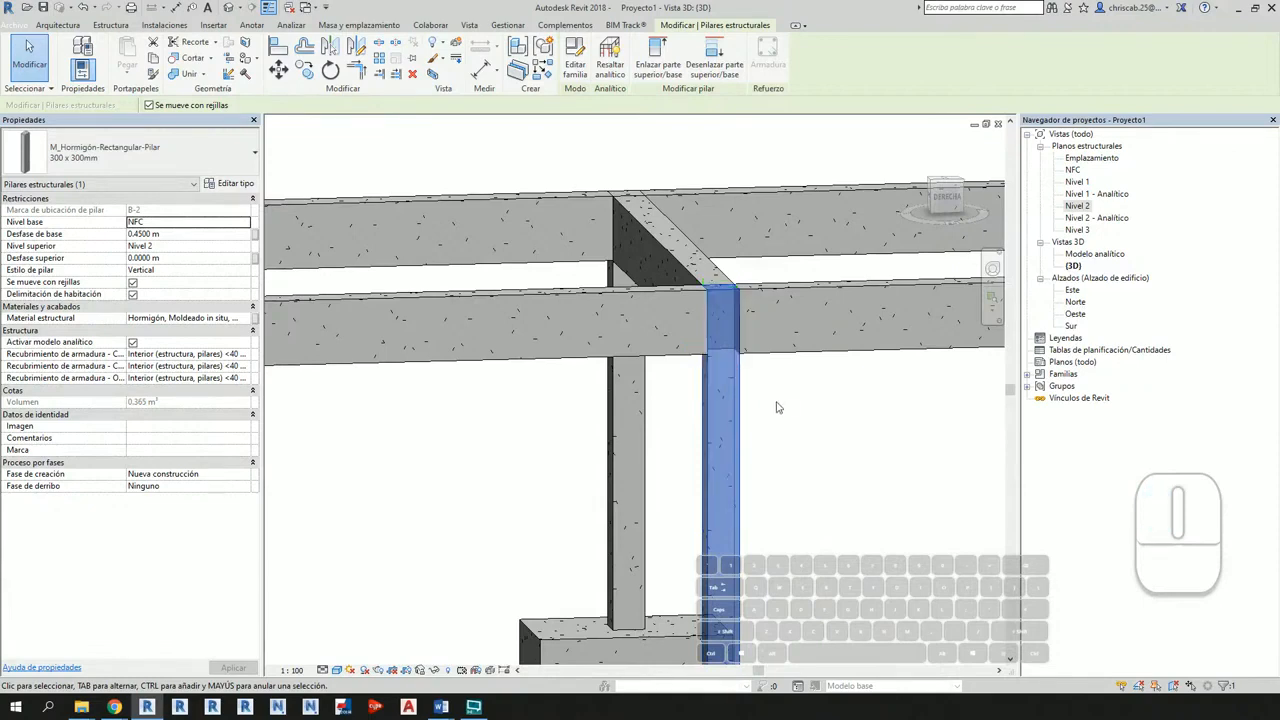
Step: Open the Modelo analítico 3D view and examine the analytical lines of the columns and beams
scroll(800, 390, "down", 5)
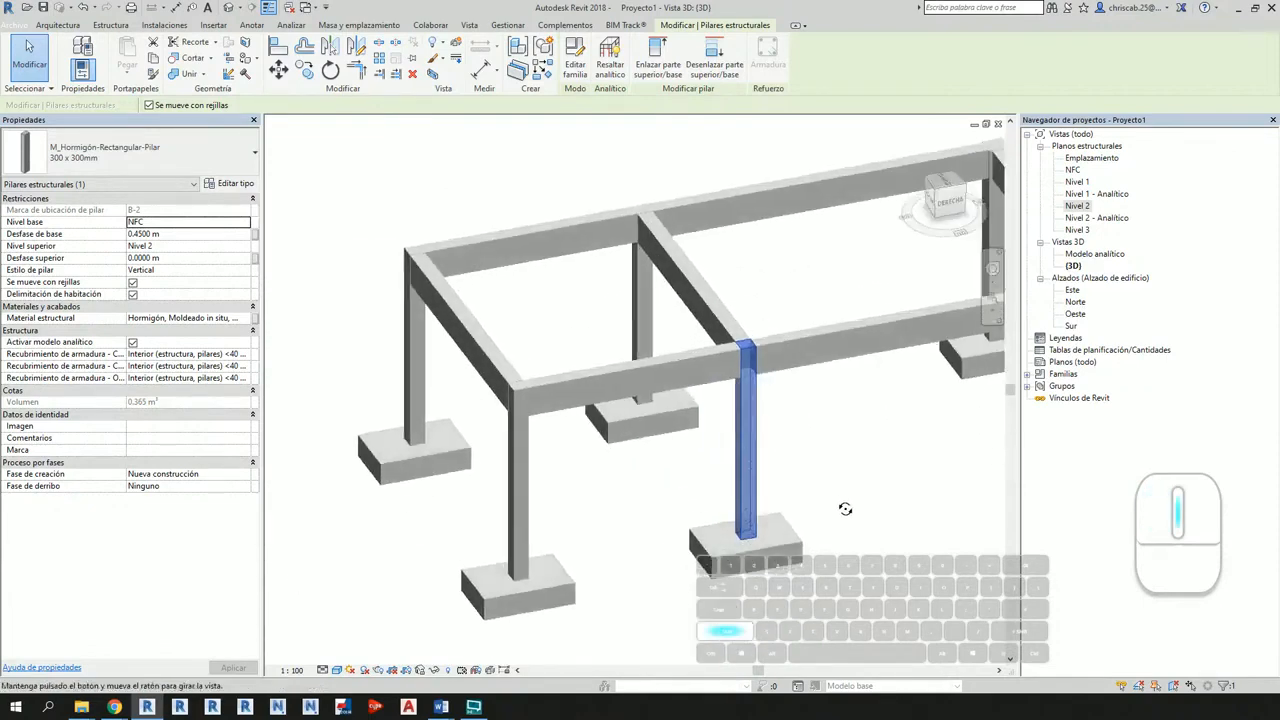
middle_click_drag(849, 511, 724, 470)
key("ctrl+1")
left_click(1141, 232)
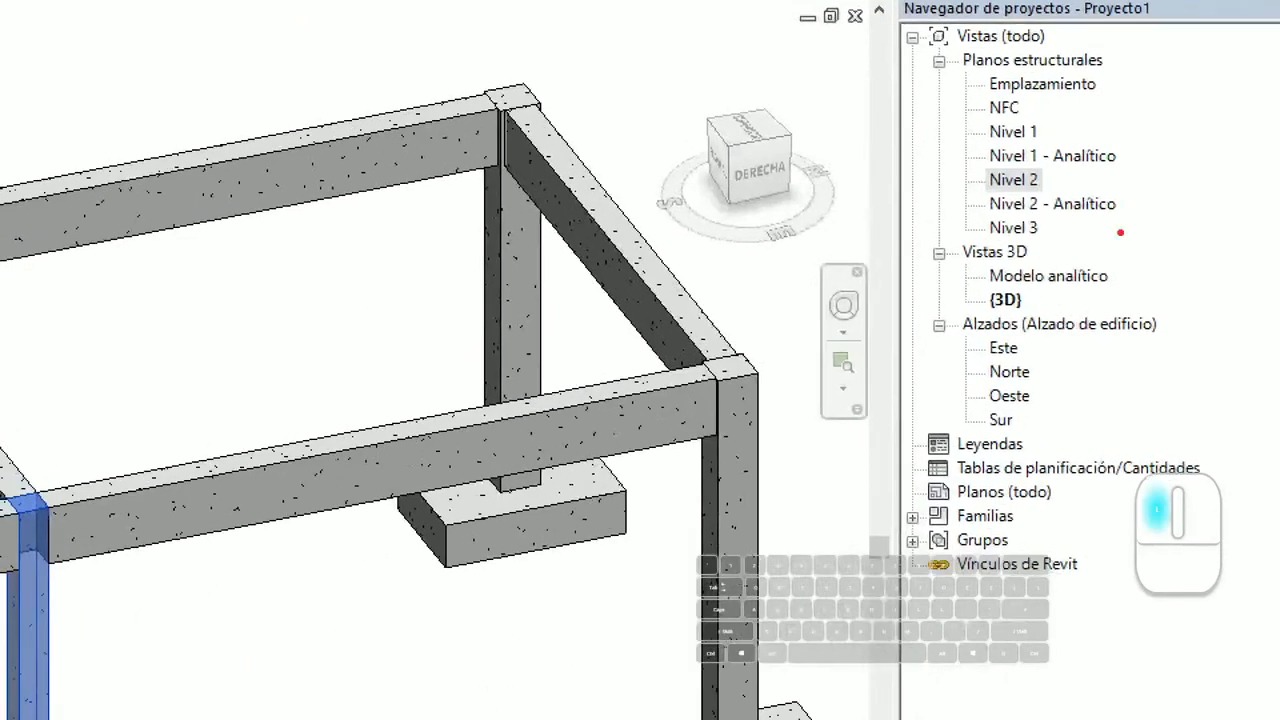
mouse_move(971, 257)
left_mouse_down("ctrl")
mouse_move(1152, 302)
mouse_move(1138, 292)
left_mouse_up("ctrl")
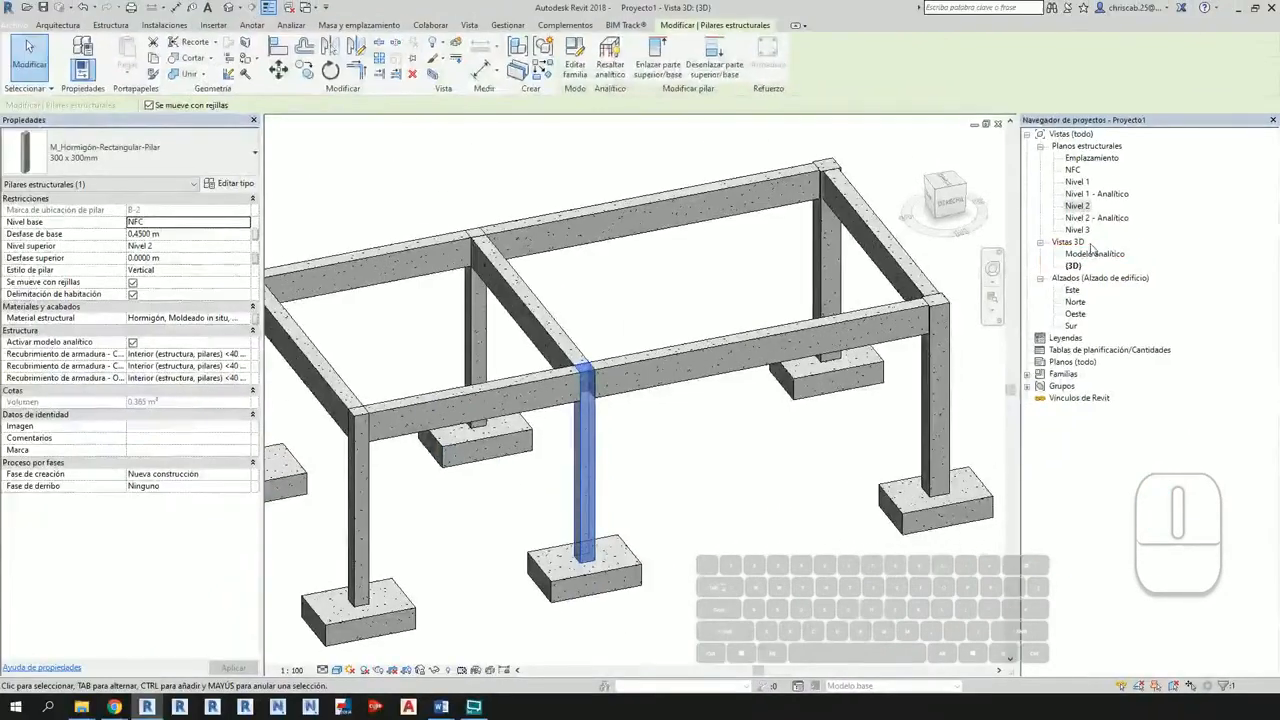
double_click(1049, 276)
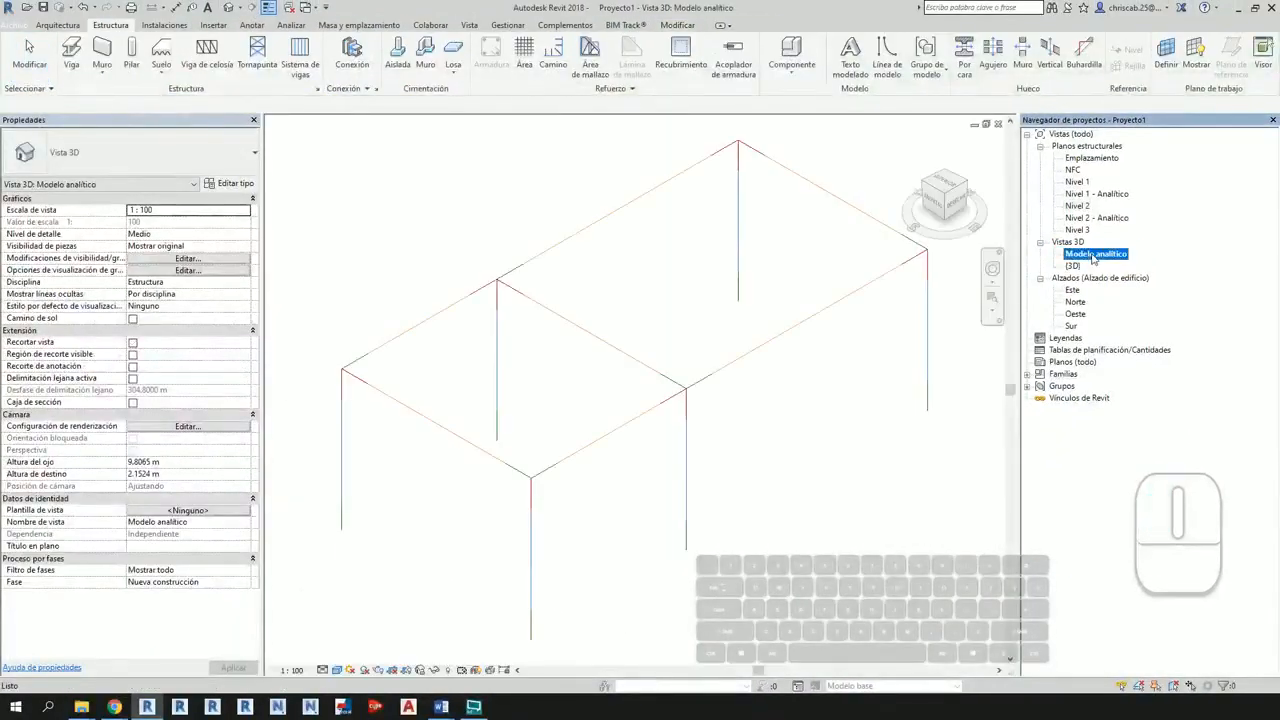
scroll(829, 430, "down", 1)
middle_click_drag(812, 480, 780, 320, "shift")
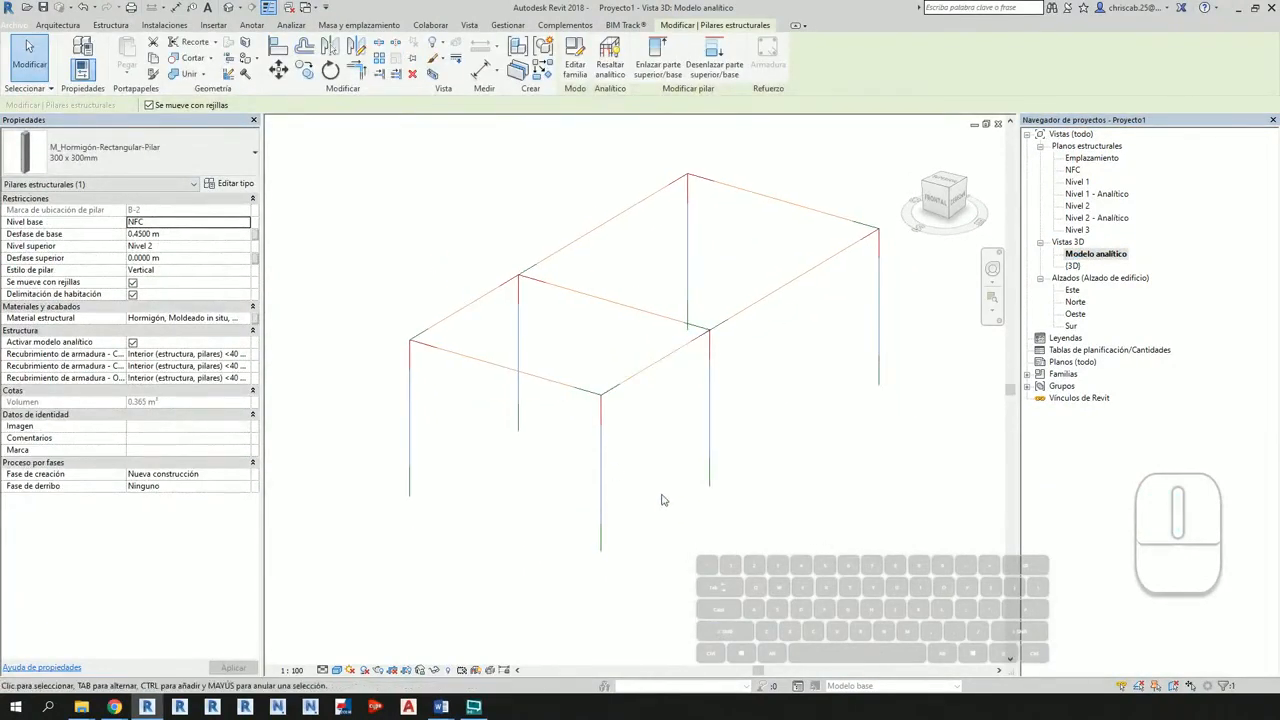
middle_click_drag(823, 437, 788, 431, "shift")
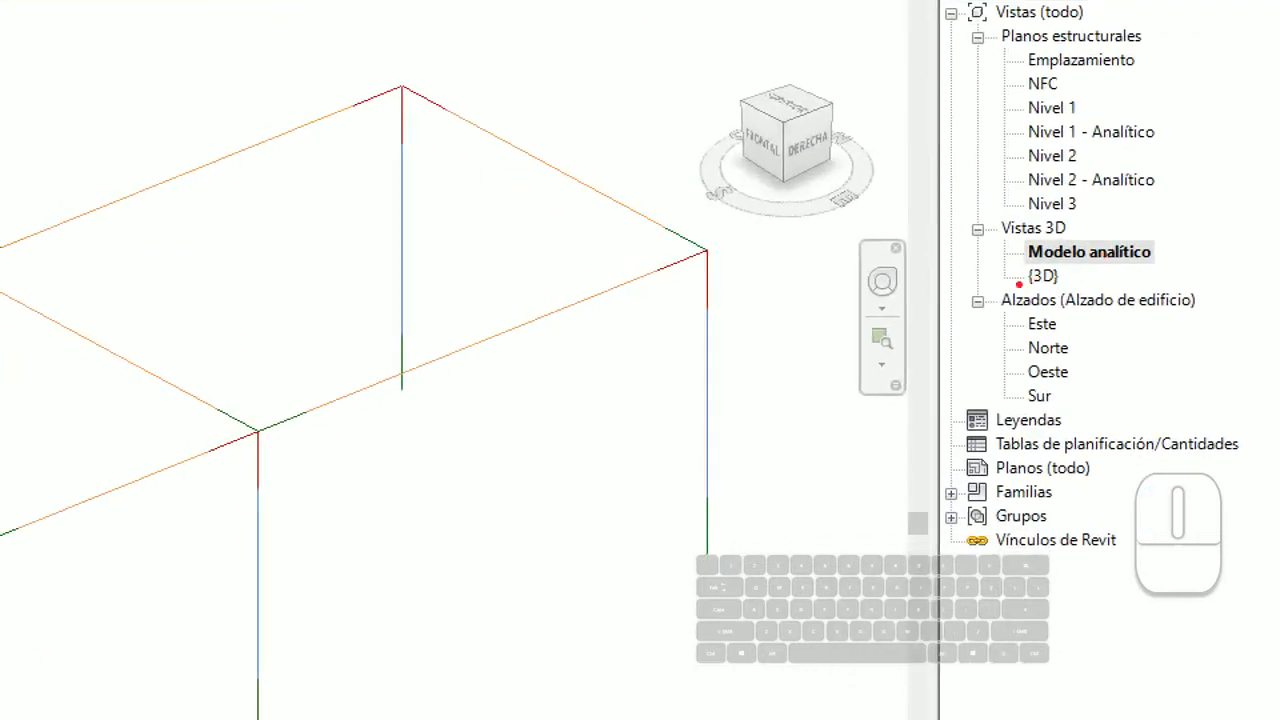
Step: Return to the {3D} view of the structure and clear the column selection
left_click(1012, 288)
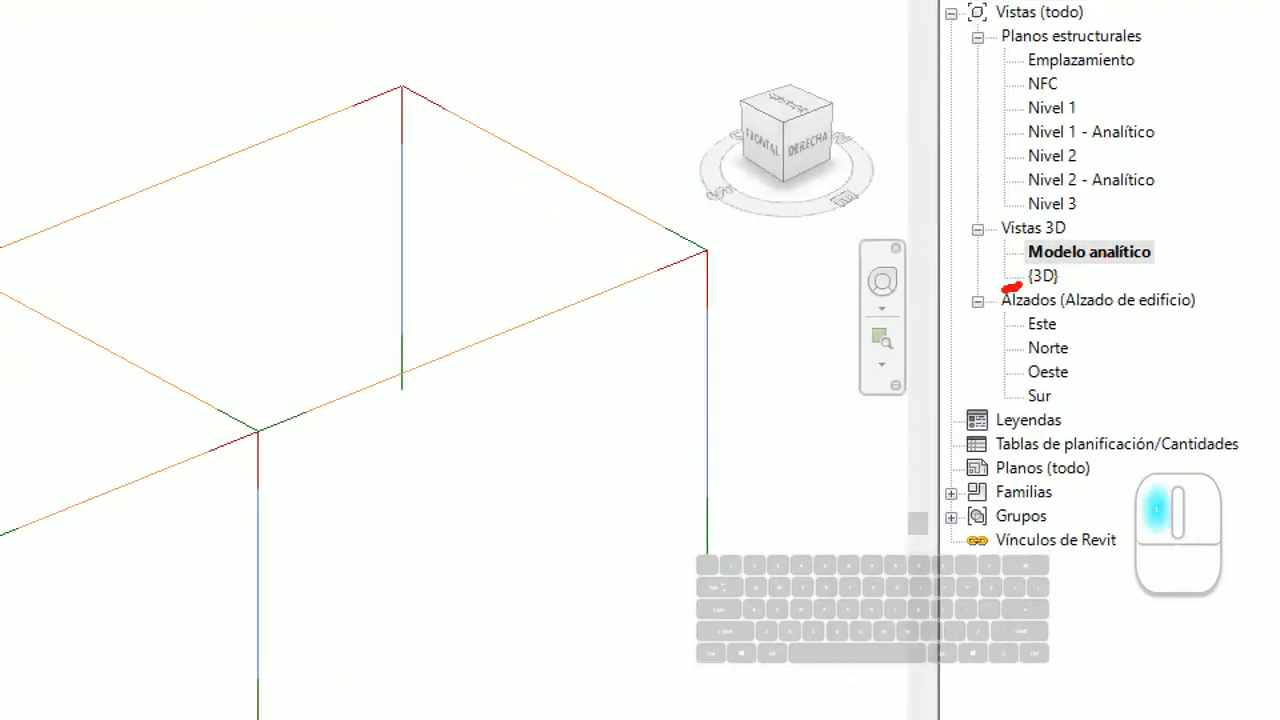
mouse_move(988, 259)
left_mouse_down()
mouse_move(1008, 250)
mouse_move(1002, 266)
left_mouse_up()
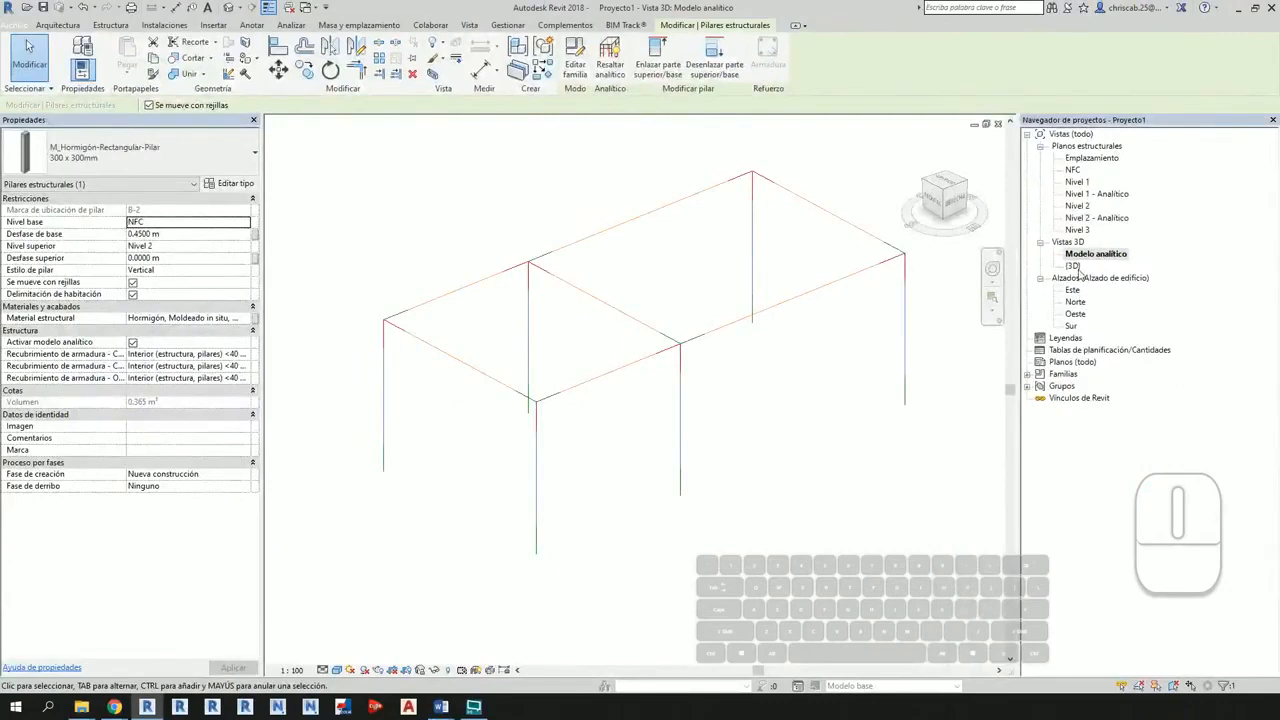
double_click(1074, 266)
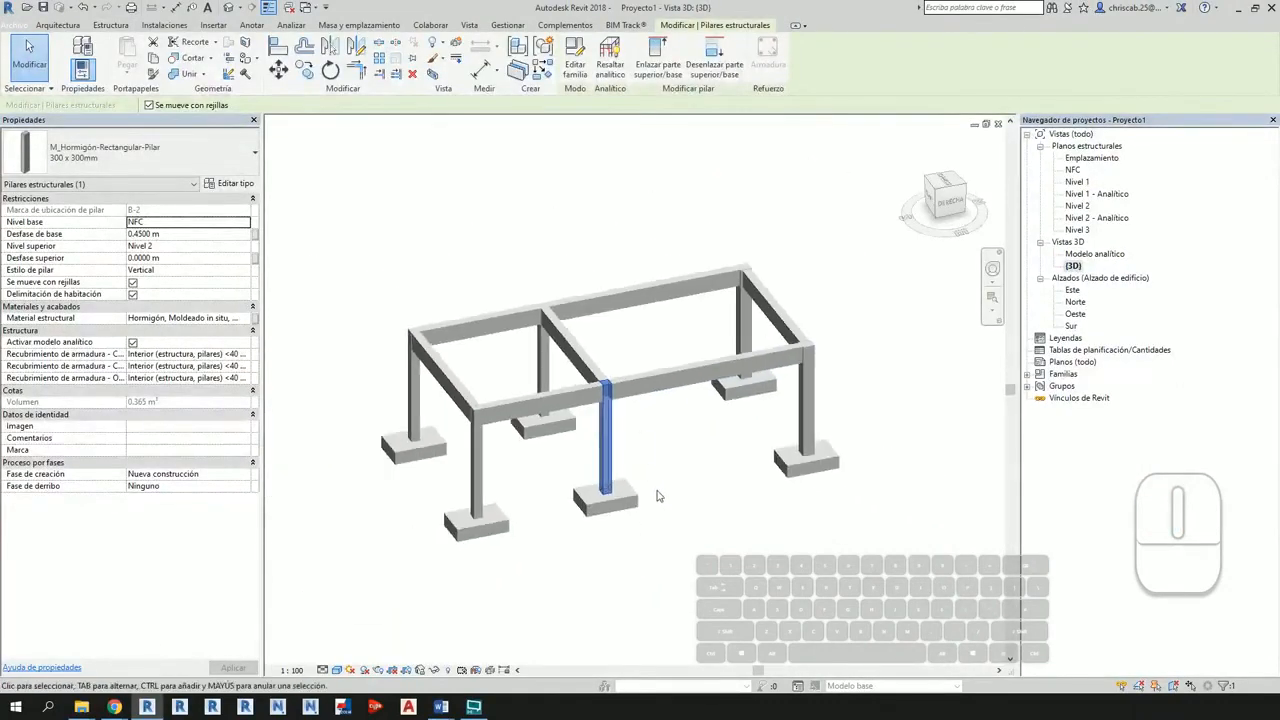
middle_click_drag(657, 496, 774, 509, "shift")
left_click(718, 496)
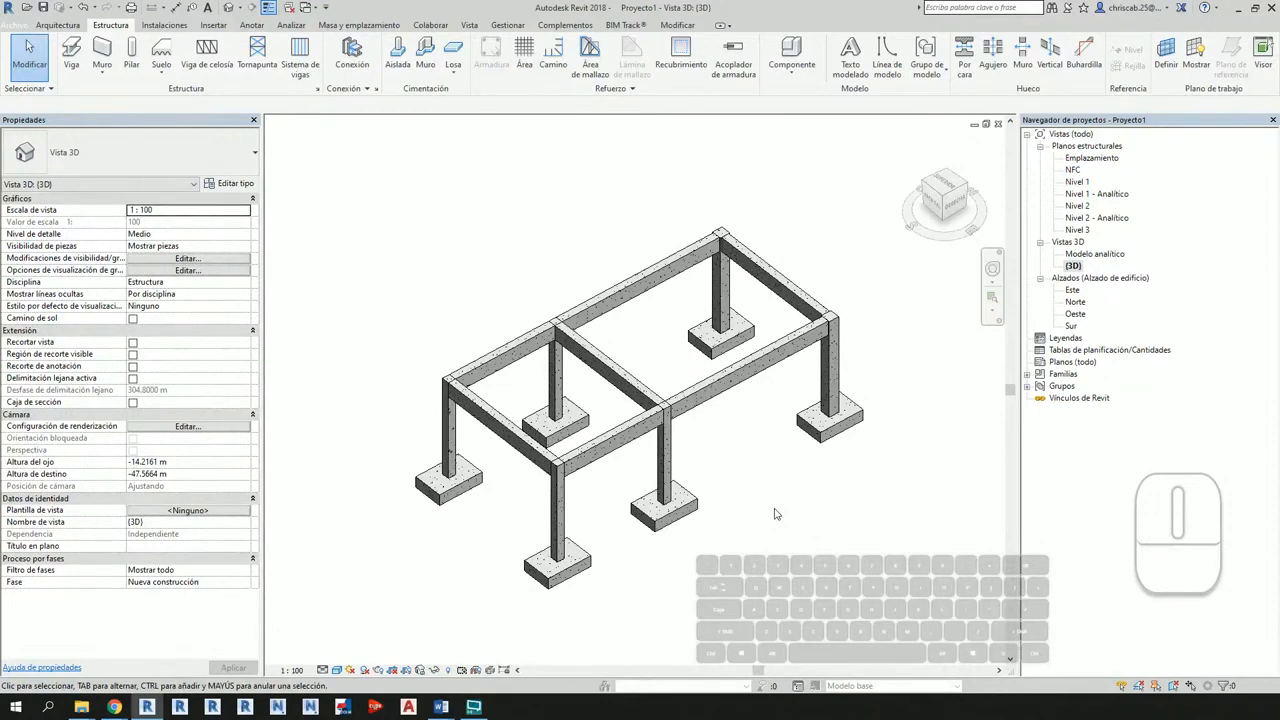
Step: Select the middle front column again and examine its extent from the footing to the underside and top of the beams
middle_click_drag(768, 487, 774, 374, "shift")
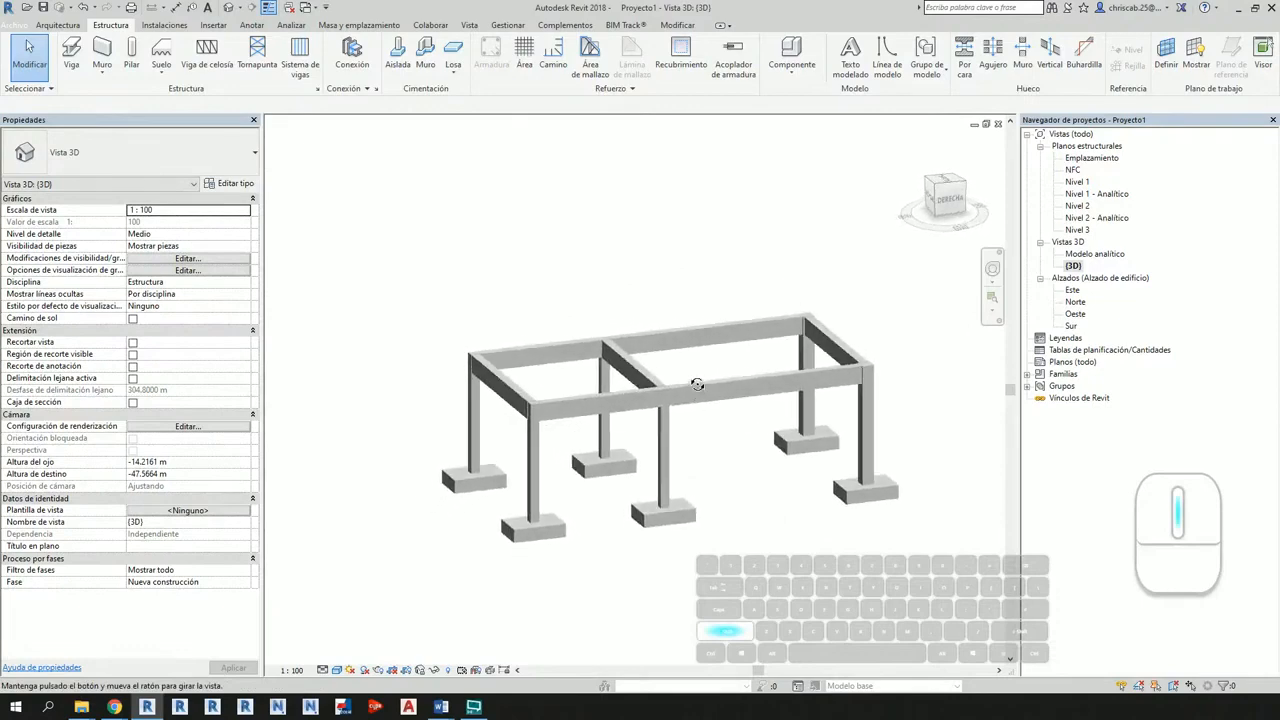
scroll(704, 418, "up", 5)
middle_click_drag(644, 530, 652, 462)
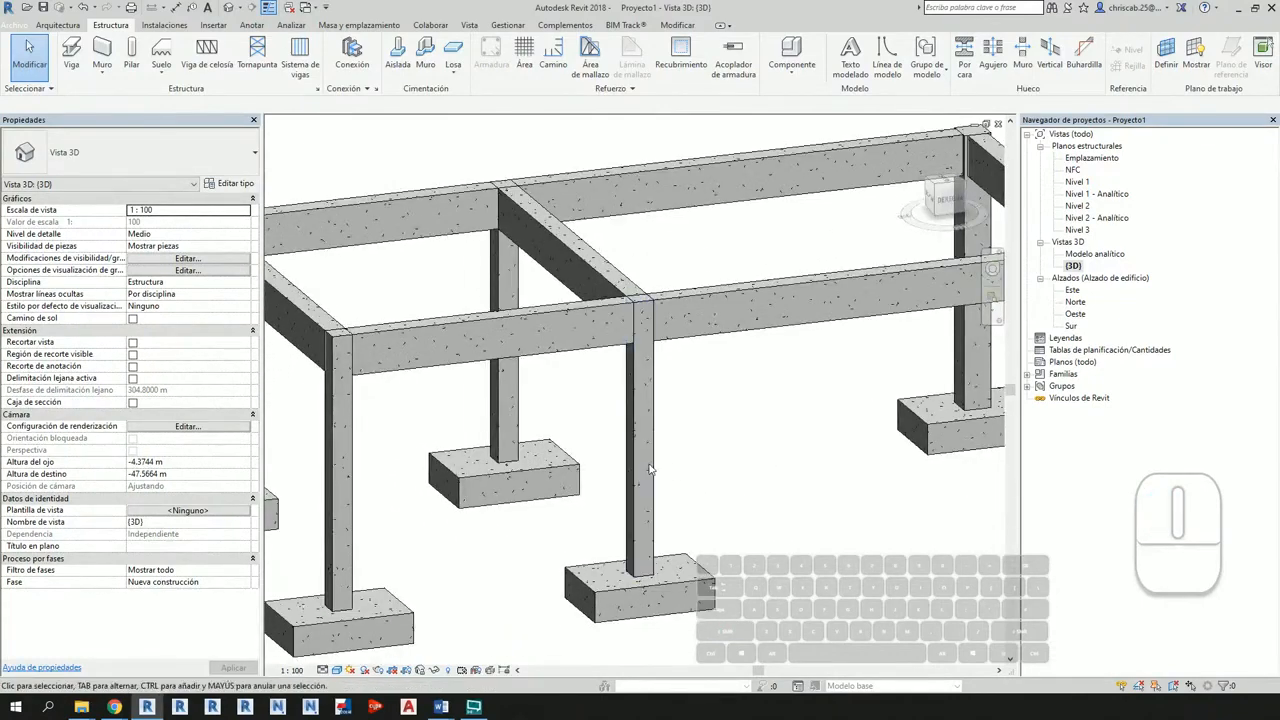
left_click(650, 460)
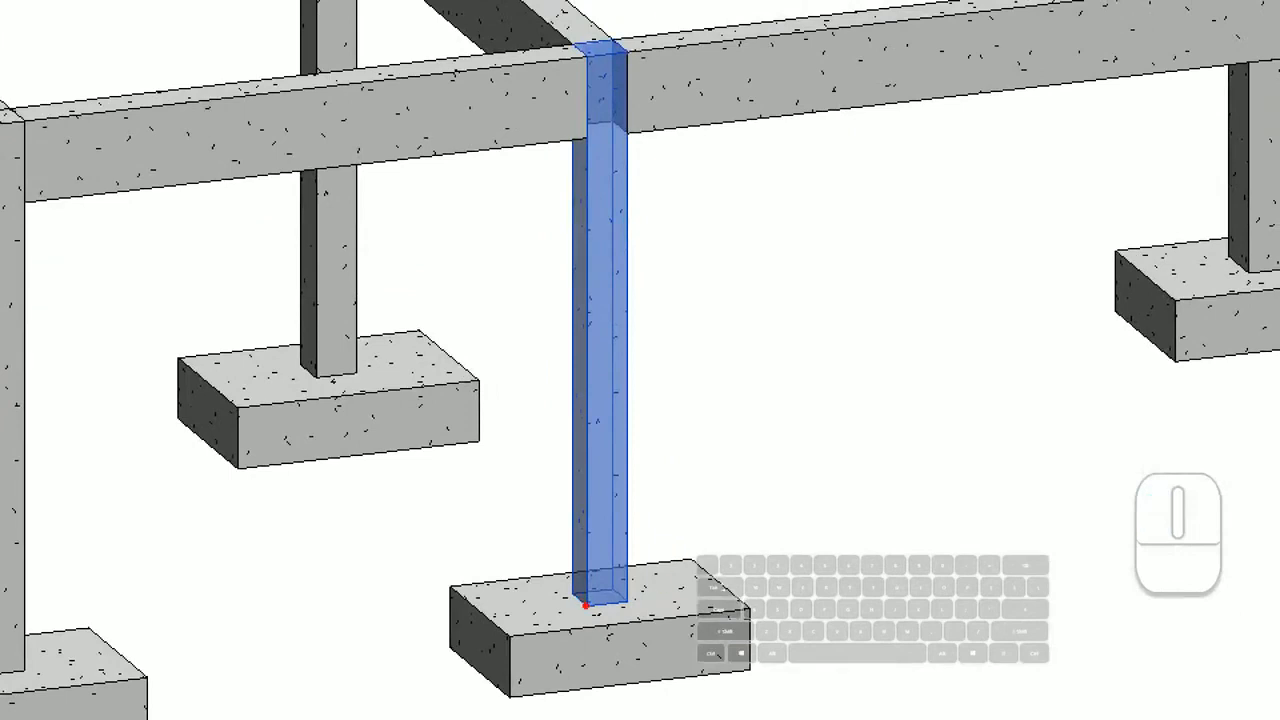
left_click_drag(586, 605, 630, 605)
left_click_drag(580, 141, 628, 139)
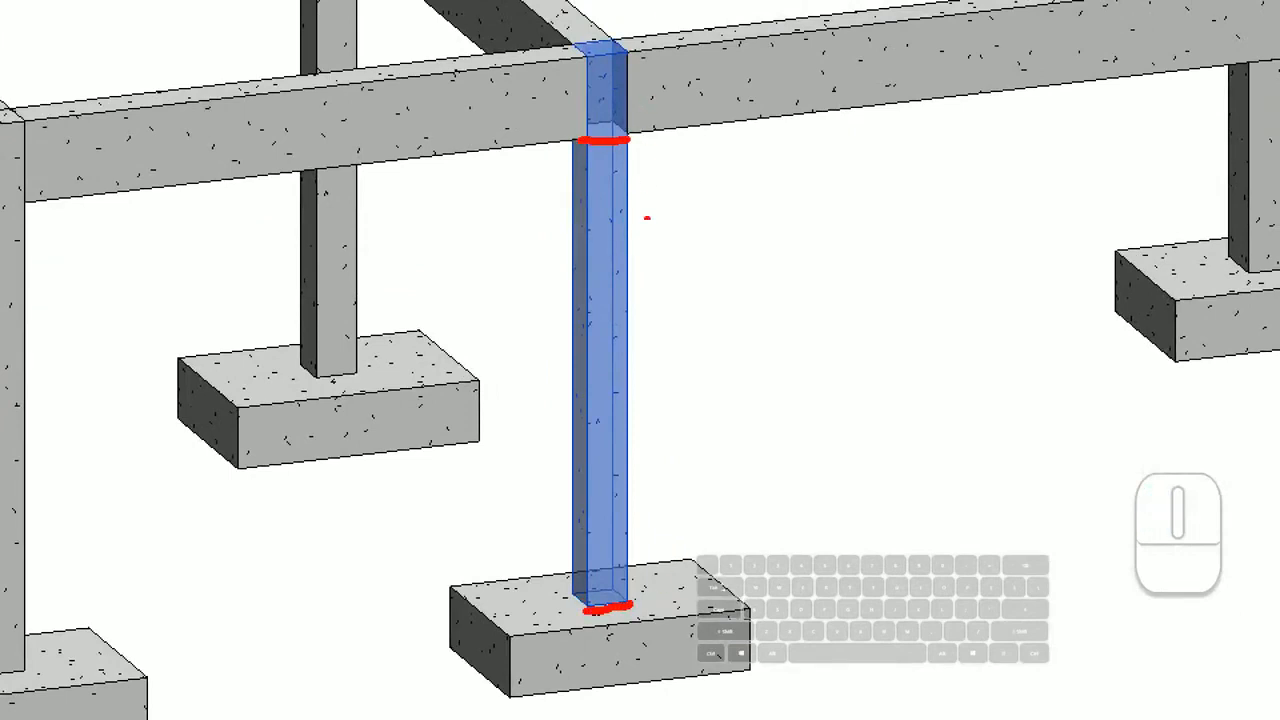
mouse_move(582, 54)
left_mouse_down()
mouse_move(630, 54)
mouse_move(580, 137)
left_mouse_up()
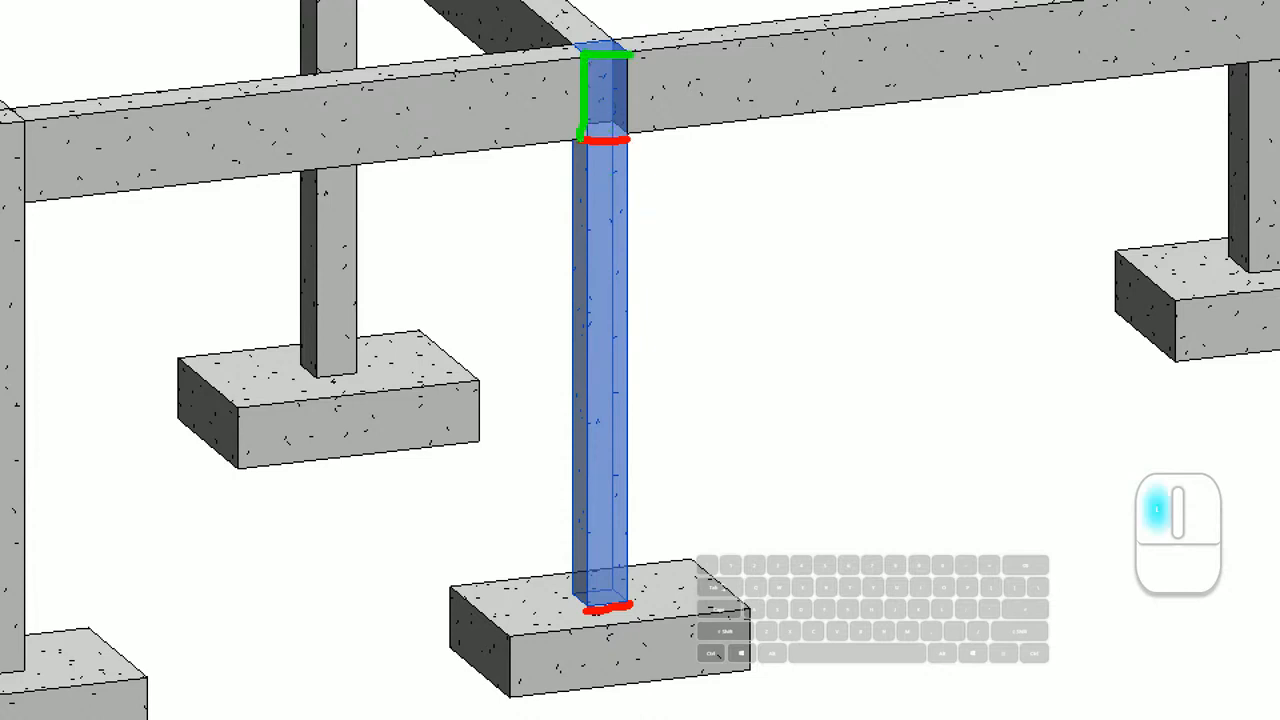
mouse_move(626, 90)
left_mouse_down()
mouse_move(628, 56)
mouse_move(612, 100)
mouse_move(668, 62)
left_mouse_up()
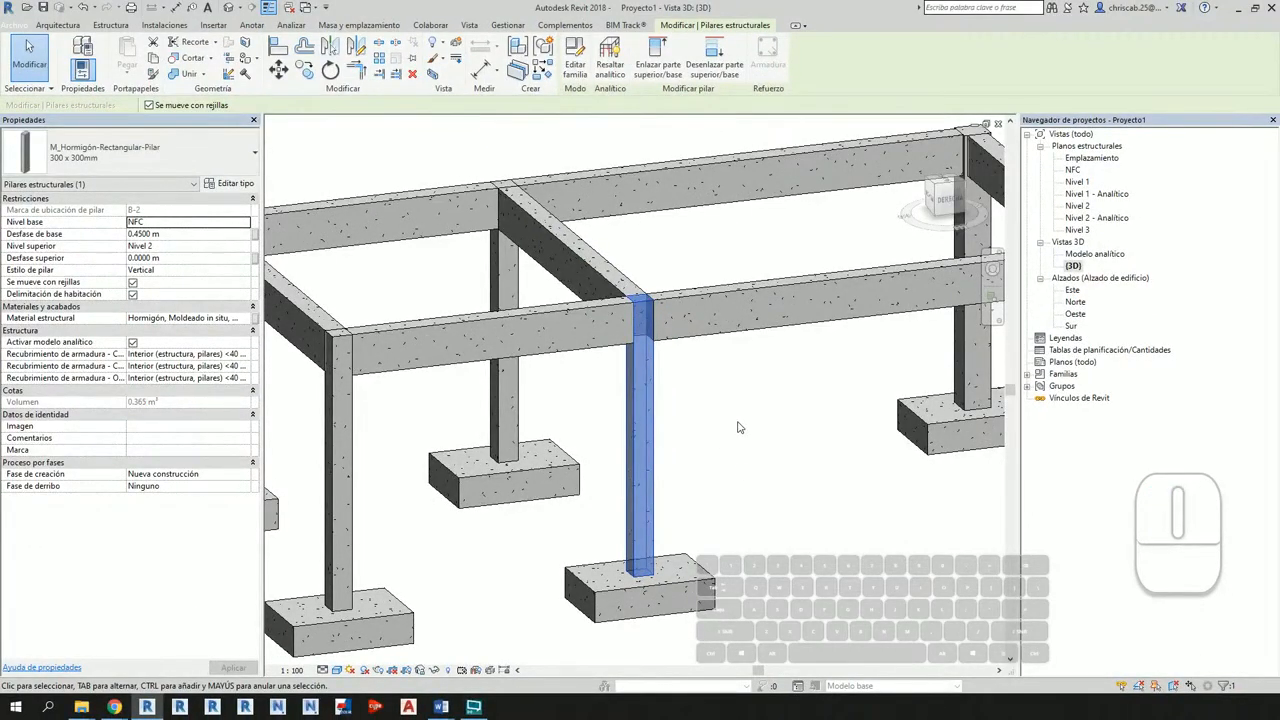
Step: Select the four columns of the smaller bay and give them a negative top offset to lower their tops beneath the beams
scroll(740, 427, "down", 4)
middle_click_drag(745, 440, 807, 463, "shift")
left_click(753, 451)
left_click(861, 468)
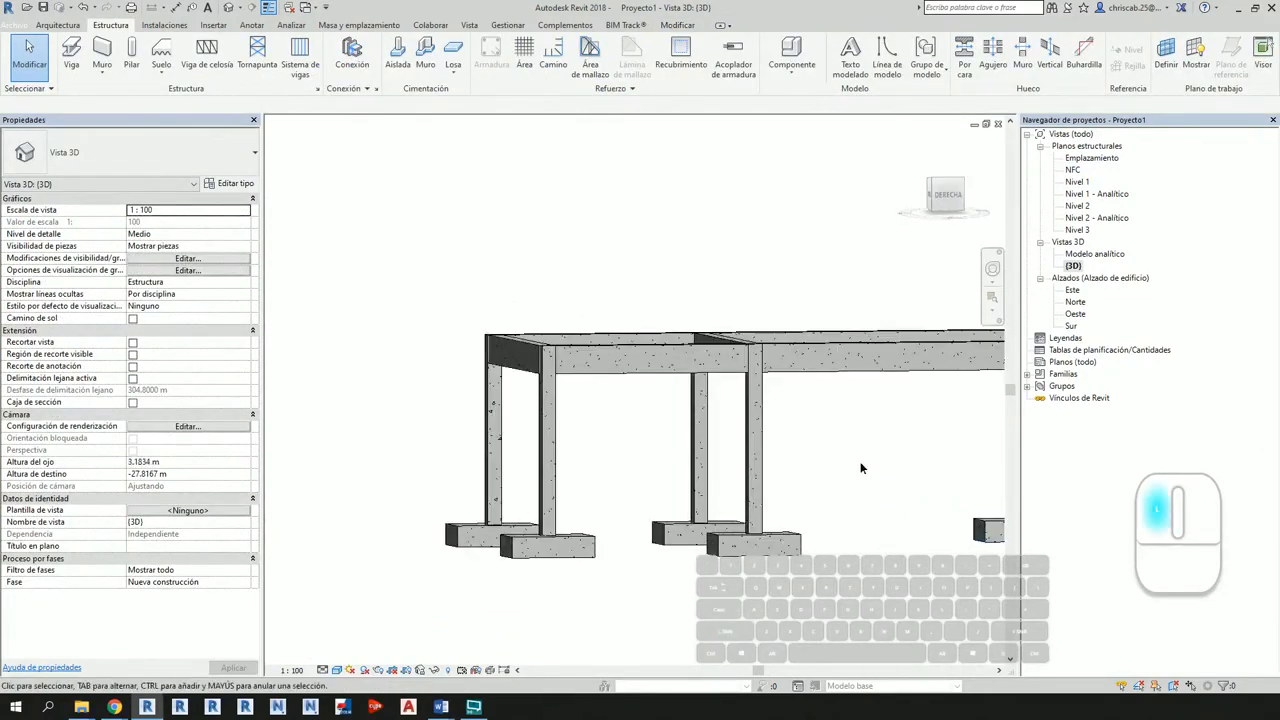
left_click_drag(861, 468, 437, 409)
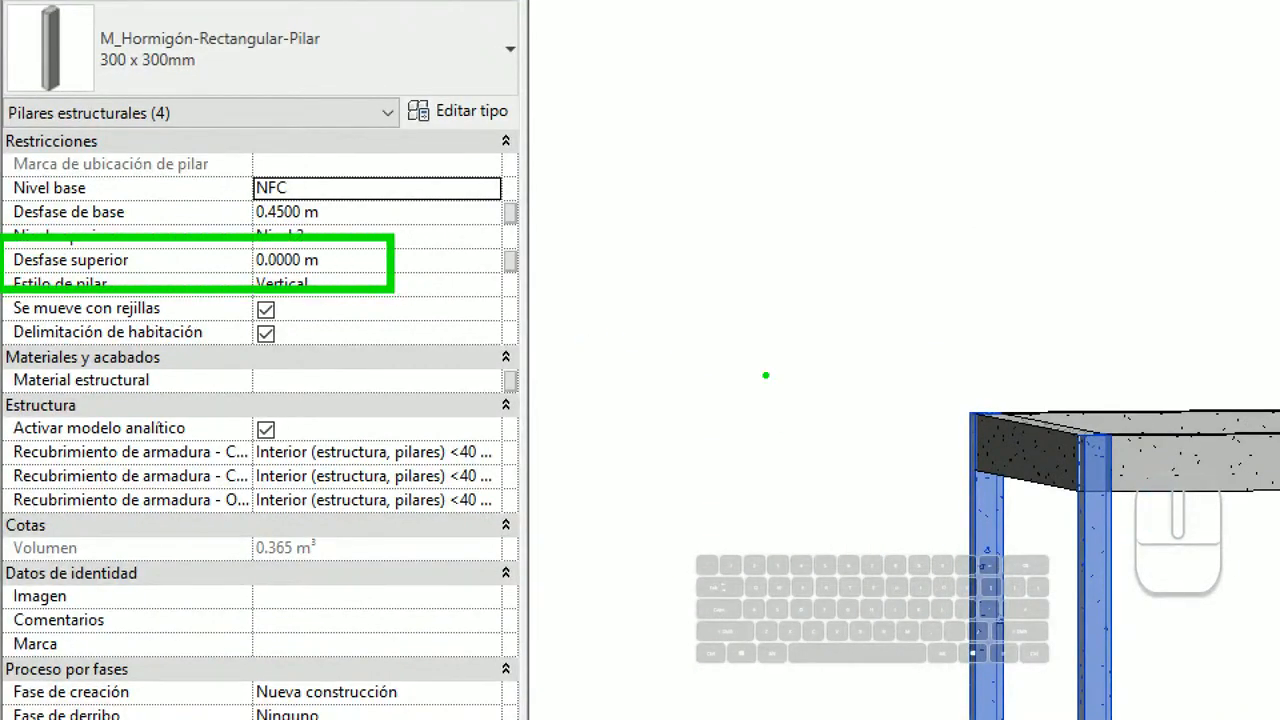
left_click_drag(961, 409, 1018, 408)
left_click_drag(925, 503, 916, 407, "ctrl+shift")
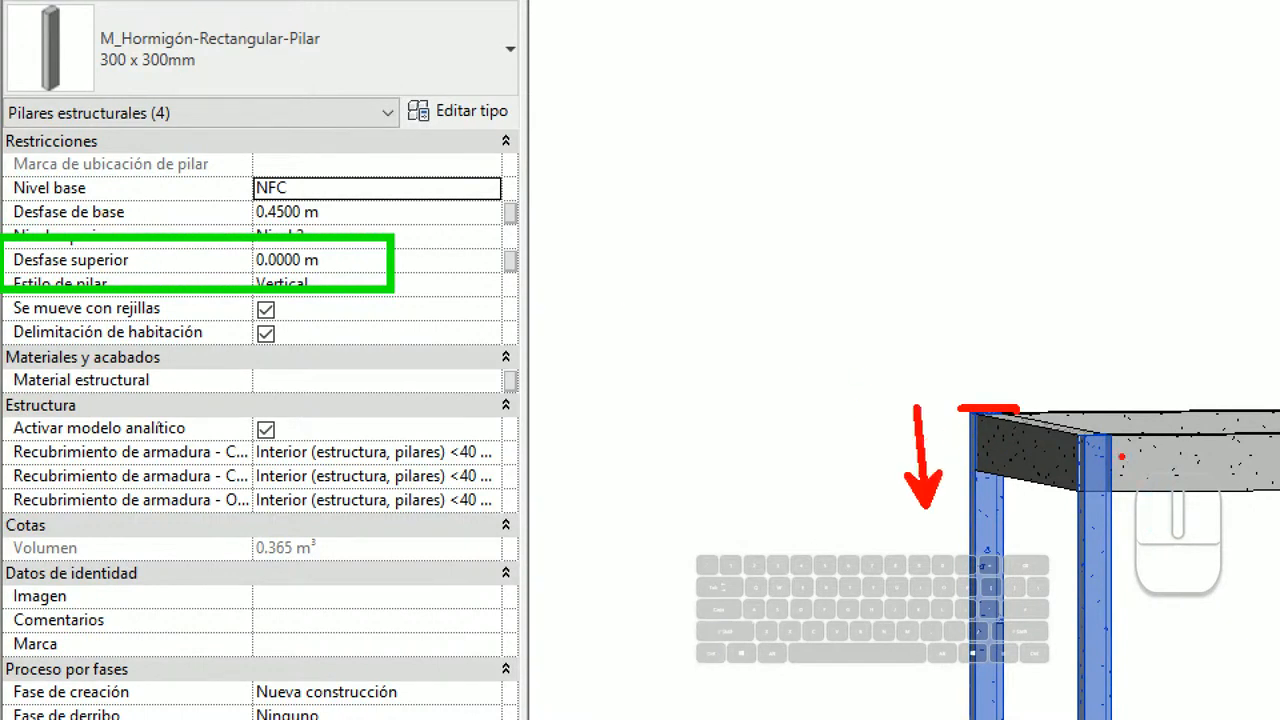
mouse_move(1156, 368)
left_mouse_down()
mouse_move(1155, 433)
mouse_move(1183, 416)
left_mouse_up()
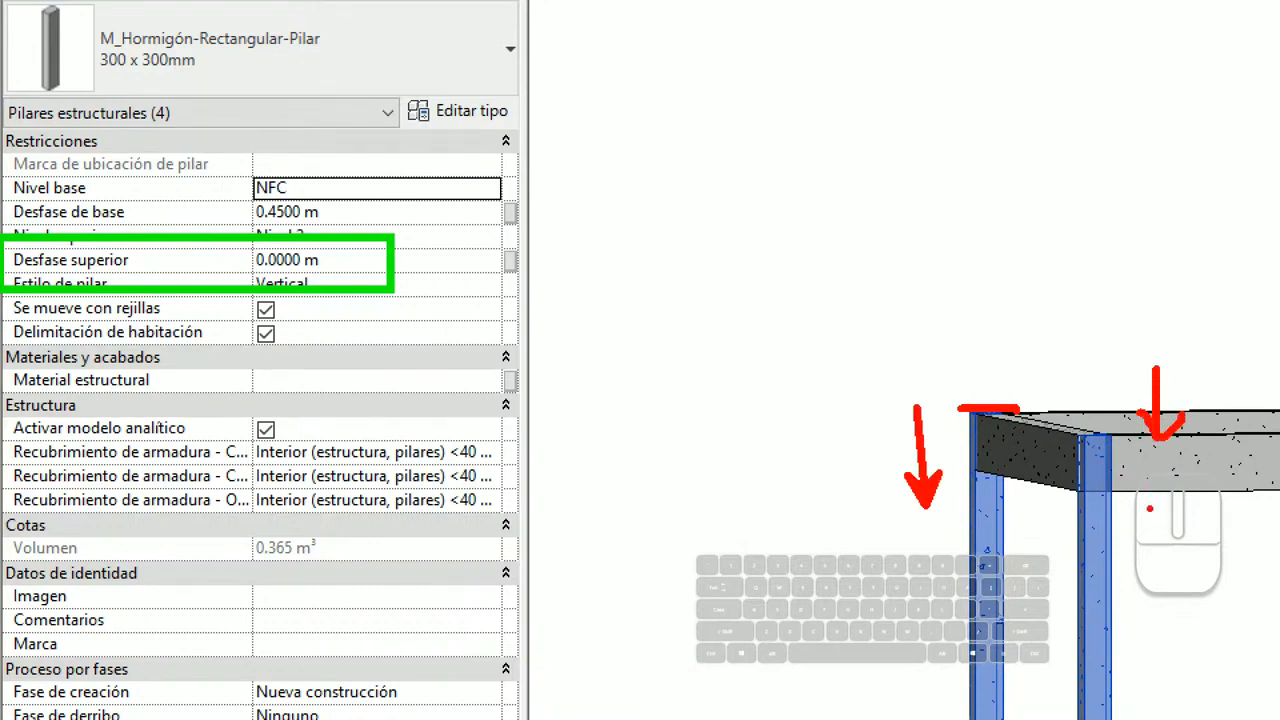
left_click_drag(1155, 502, 1169, 604)
mouse_move(1152, 530)
left_mouse_down()
mouse_move(1160, 498)
mouse_move(1181, 533)
left_mouse_up()
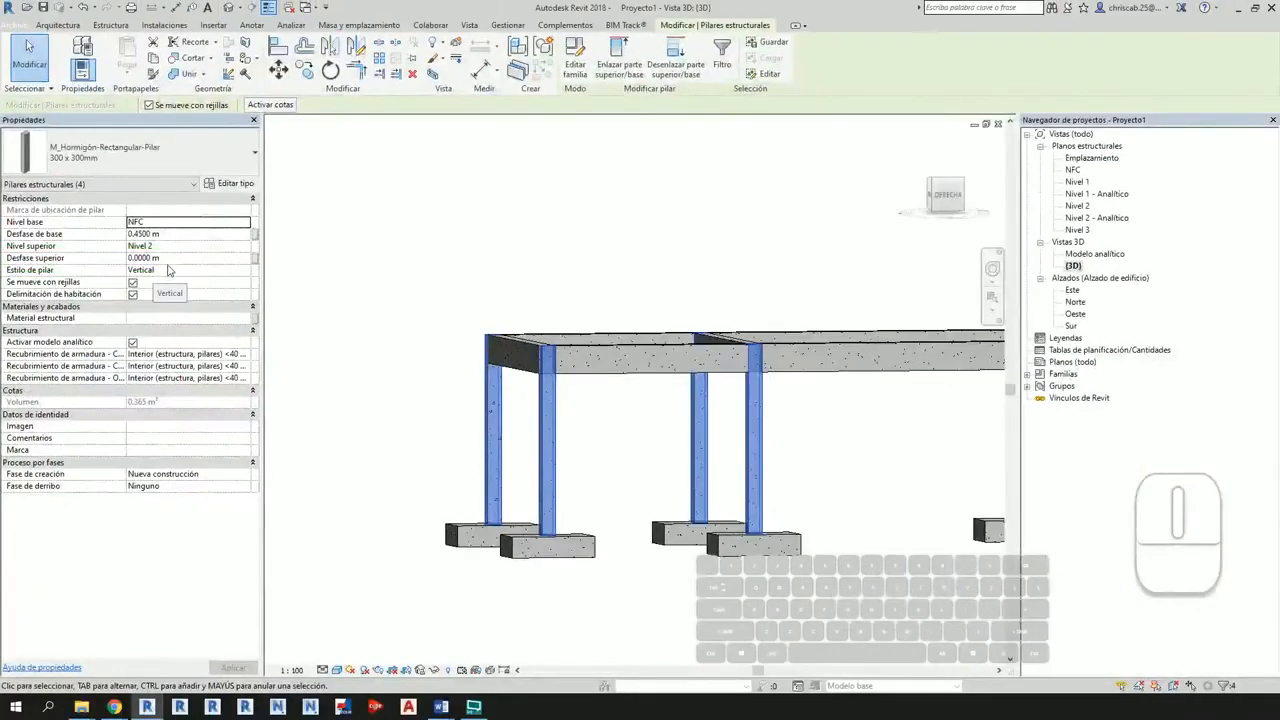
left_click(343, 268)
type("-")
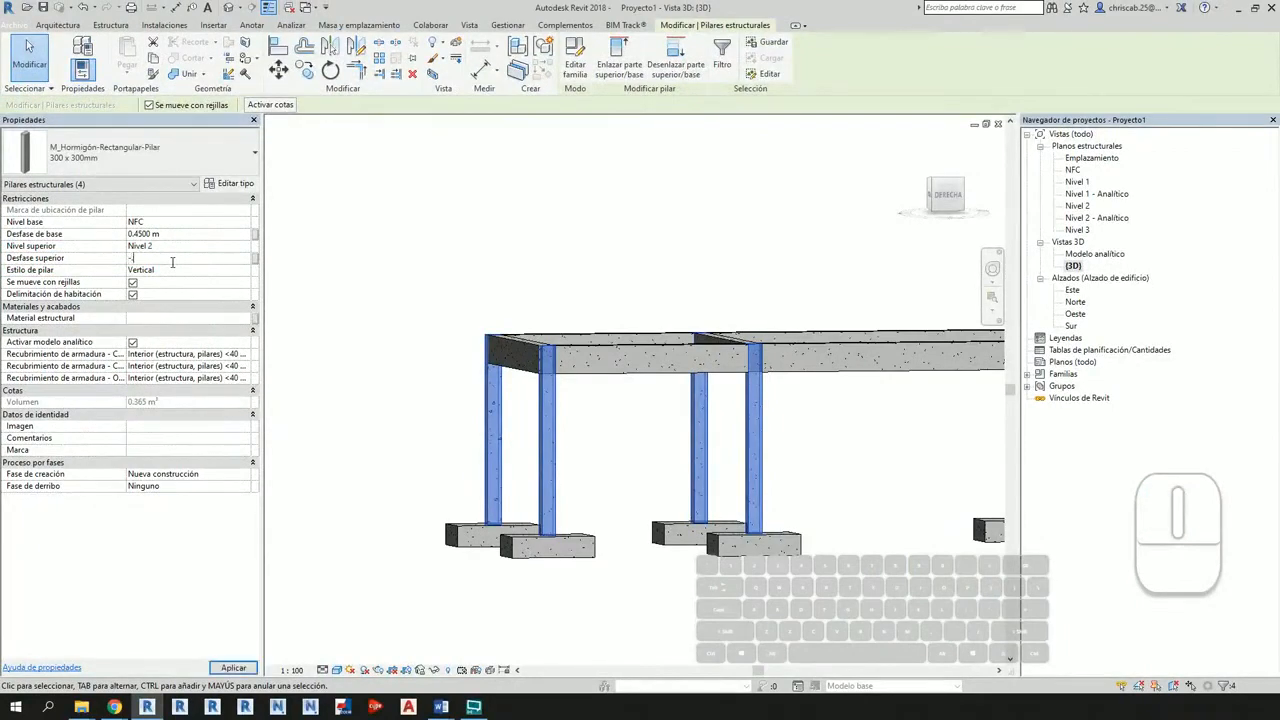
left_click(651, 451)
Step: Examine the beam ends above the lowered column tops, especially at the outer corner joint of the smaller bay
middle_click_drag(651, 451, 586, 474, "shift")
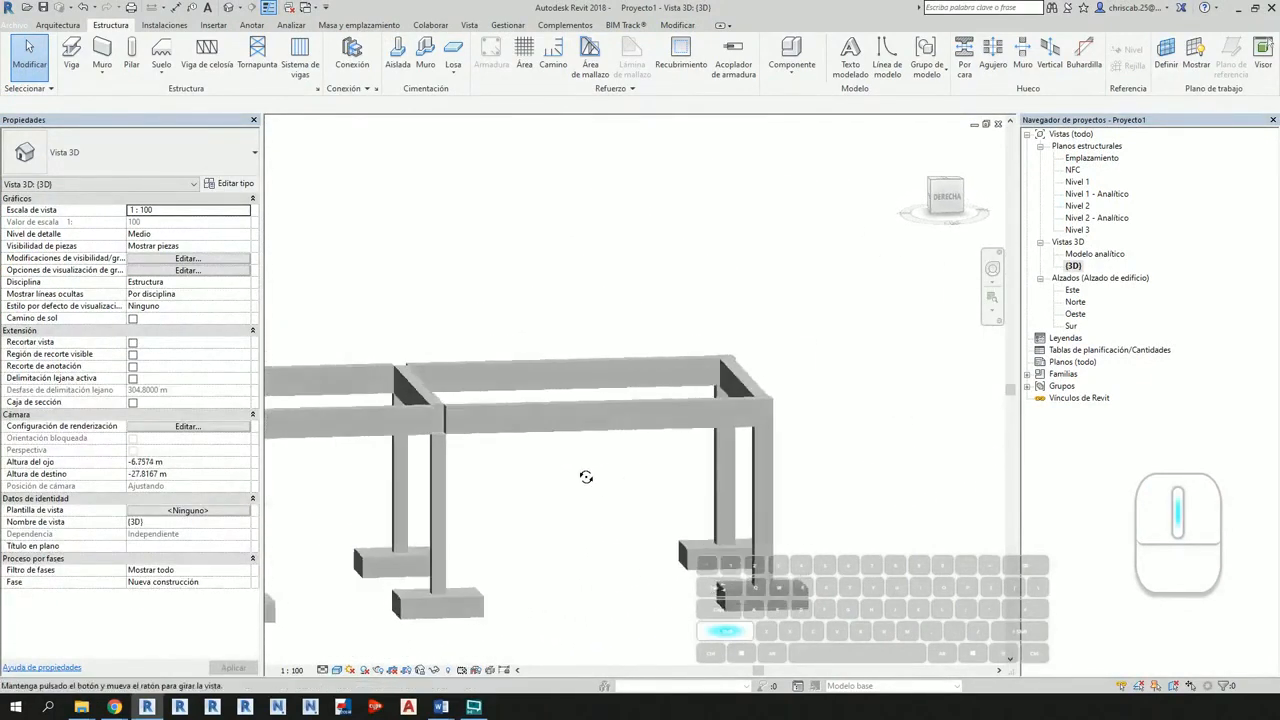
scroll(789, 523, "down", 2)
middle_click_drag(789, 523, 651, 551, "shift")
scroll(617, 554, "up", 4)
scroll(638, 500, "up", 5)
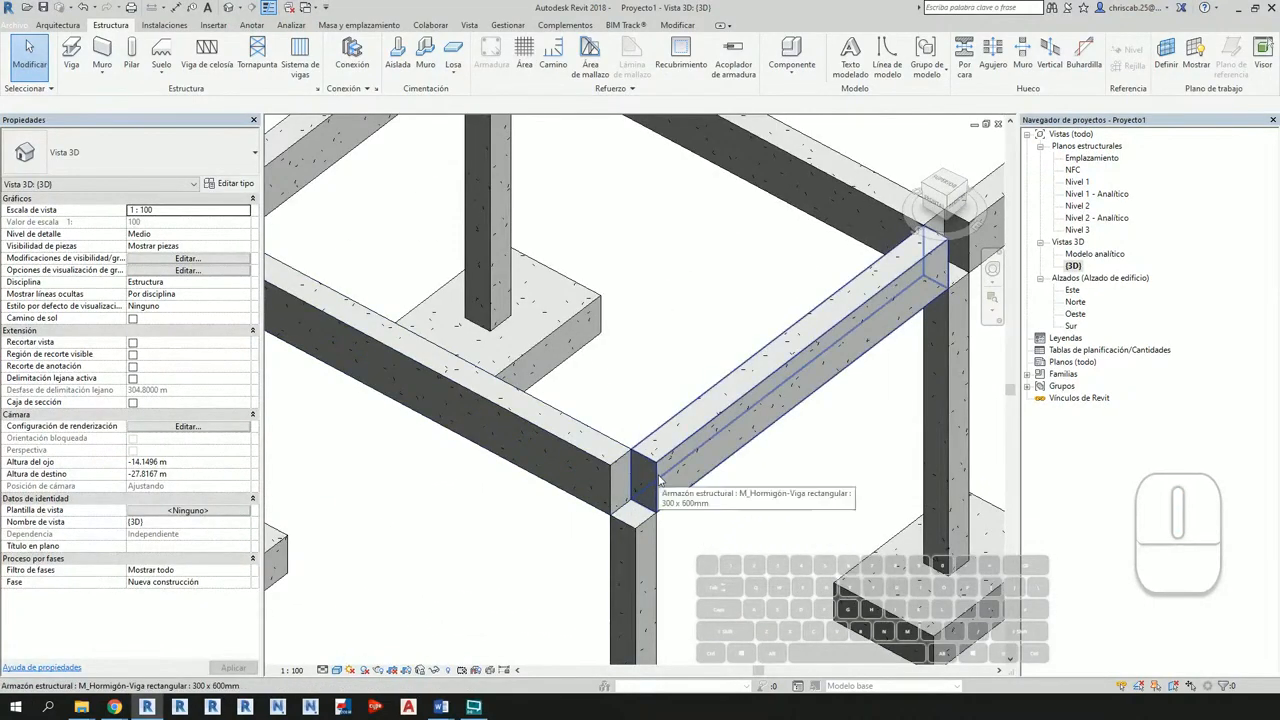
scroll(641, 515, "down", 5)
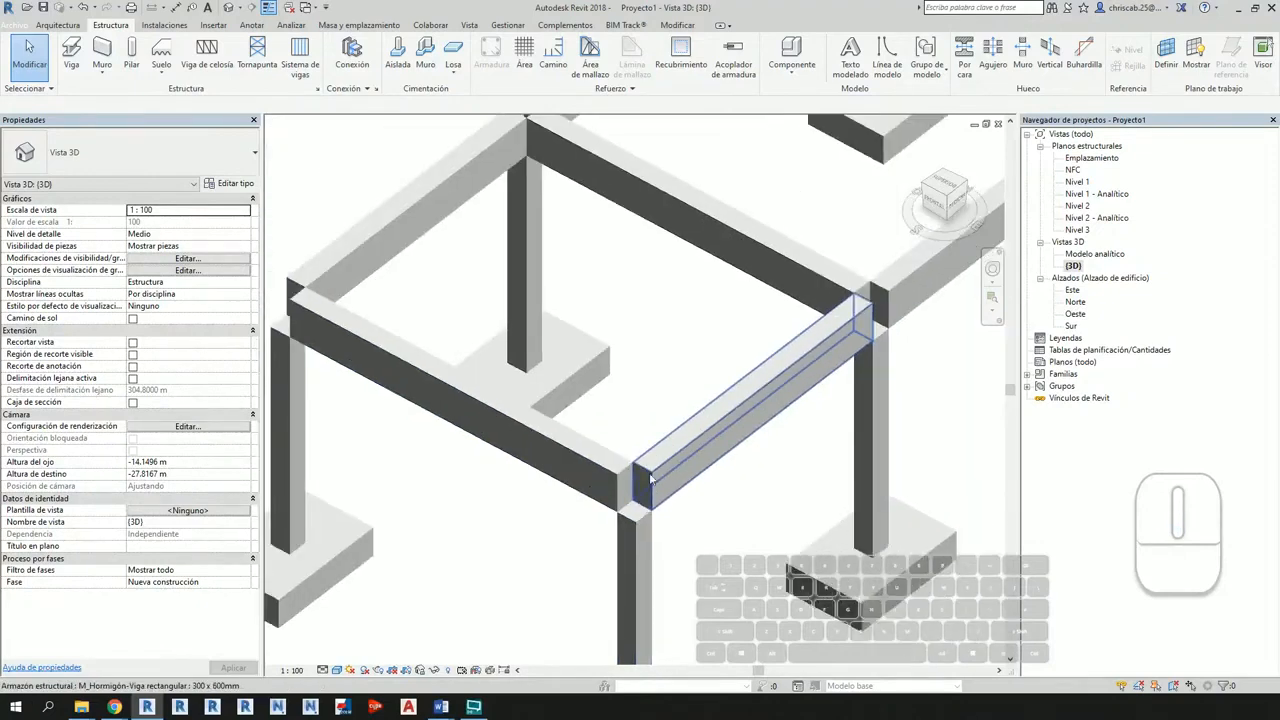
scroll(659, 489, "up", 3)
scroll(659, 489, "down", 1)
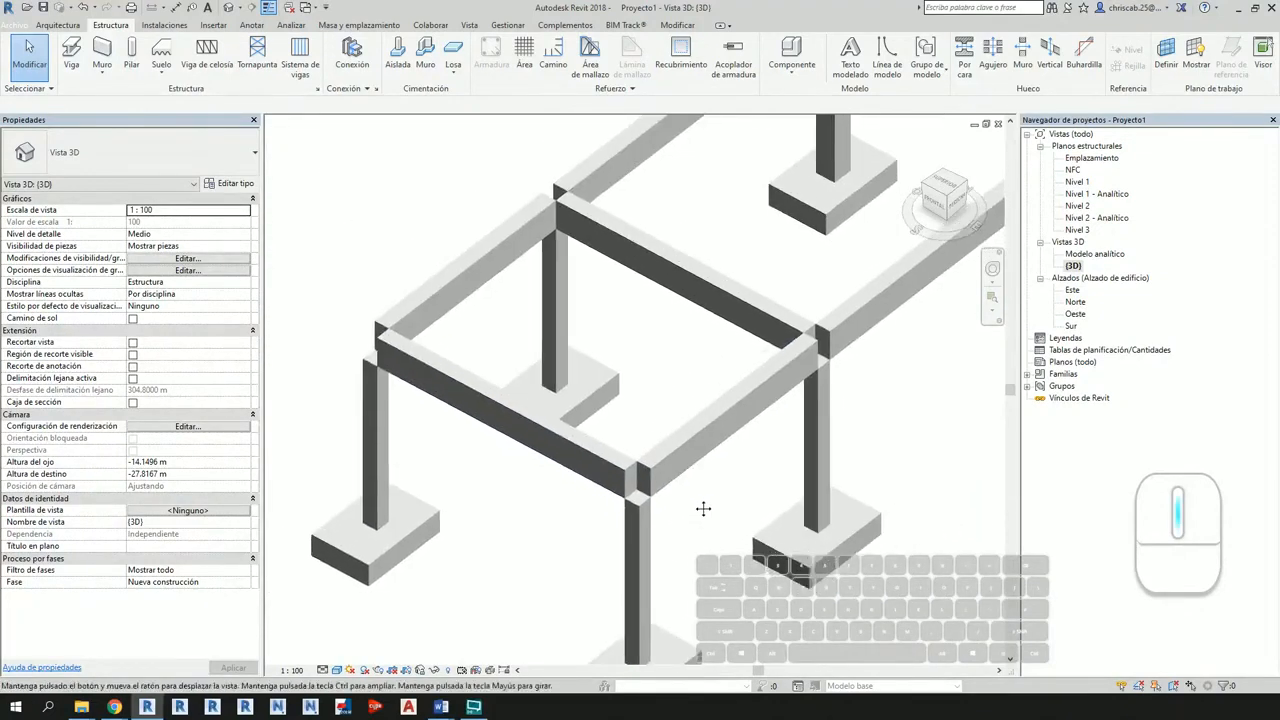
Step: In the Nivel 2 plan, extend the smaller bay's right side beam at its lower end to the end beam's outer face
double_click(1078, 206)
scroll(640, 545, "up", 4)
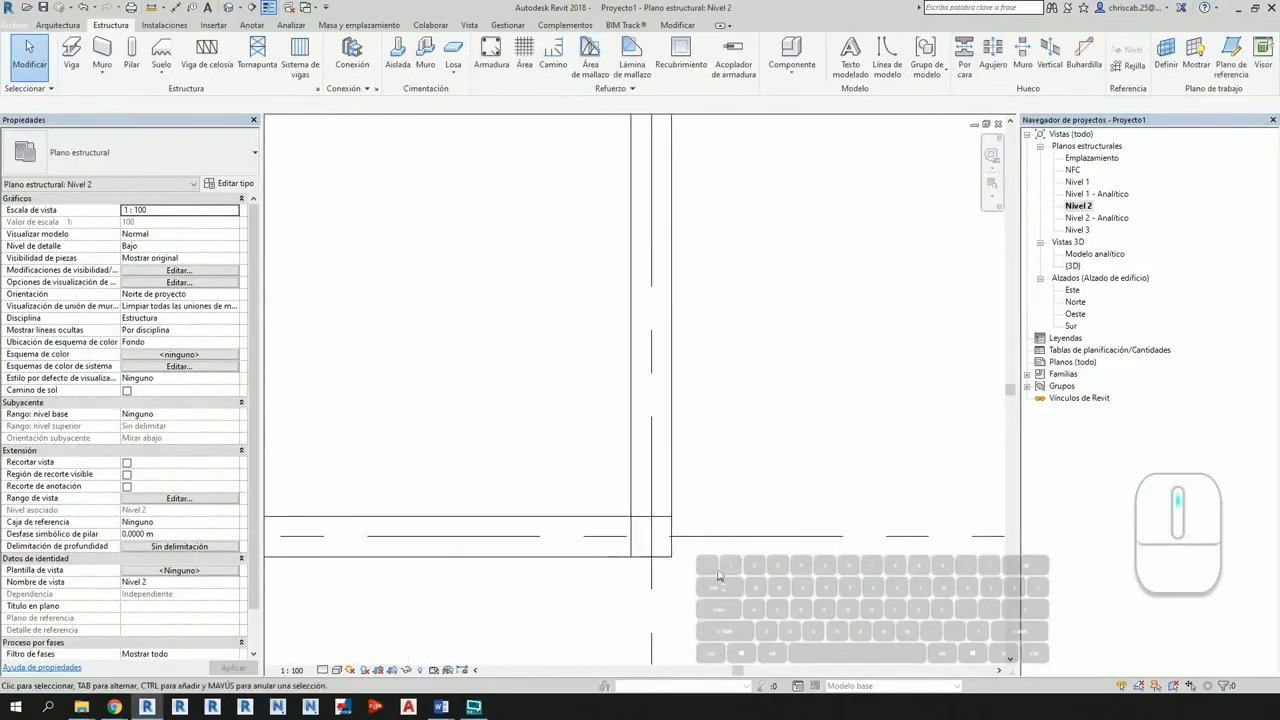
left_click(652, 500)
scroll(650, 510, "up", 2)
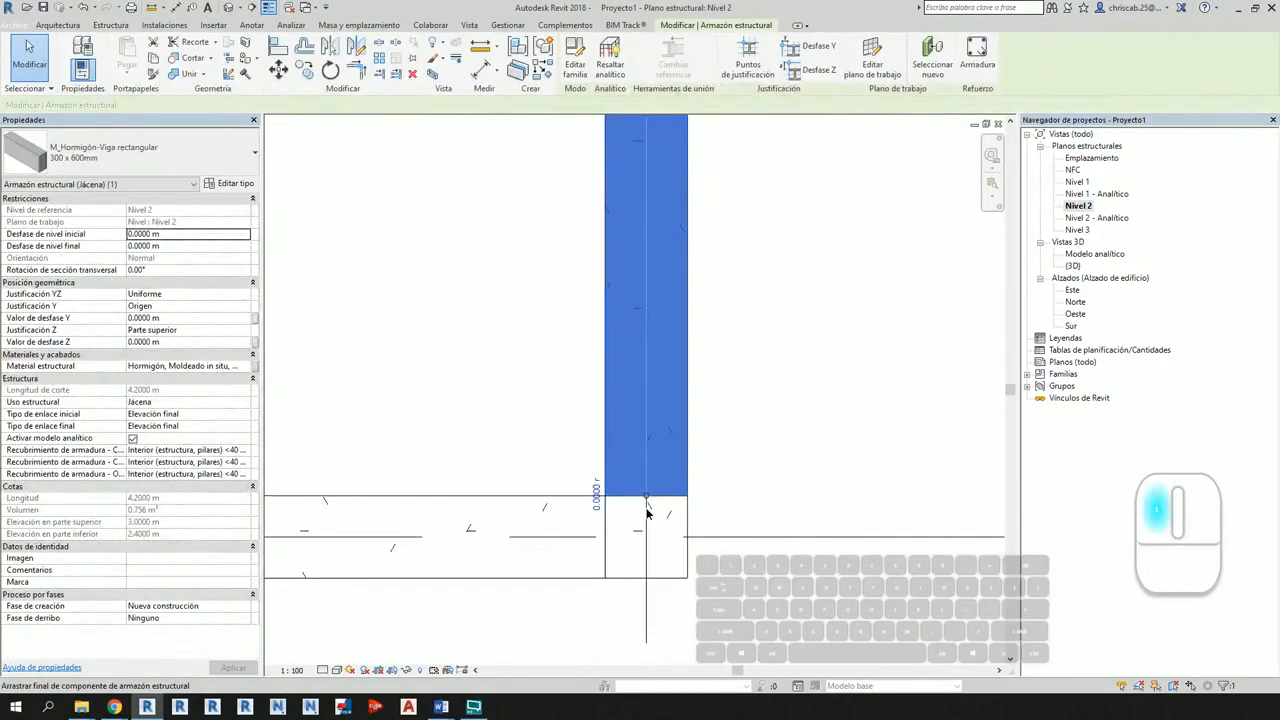
left_click_drag(647, 513, 646, 578)
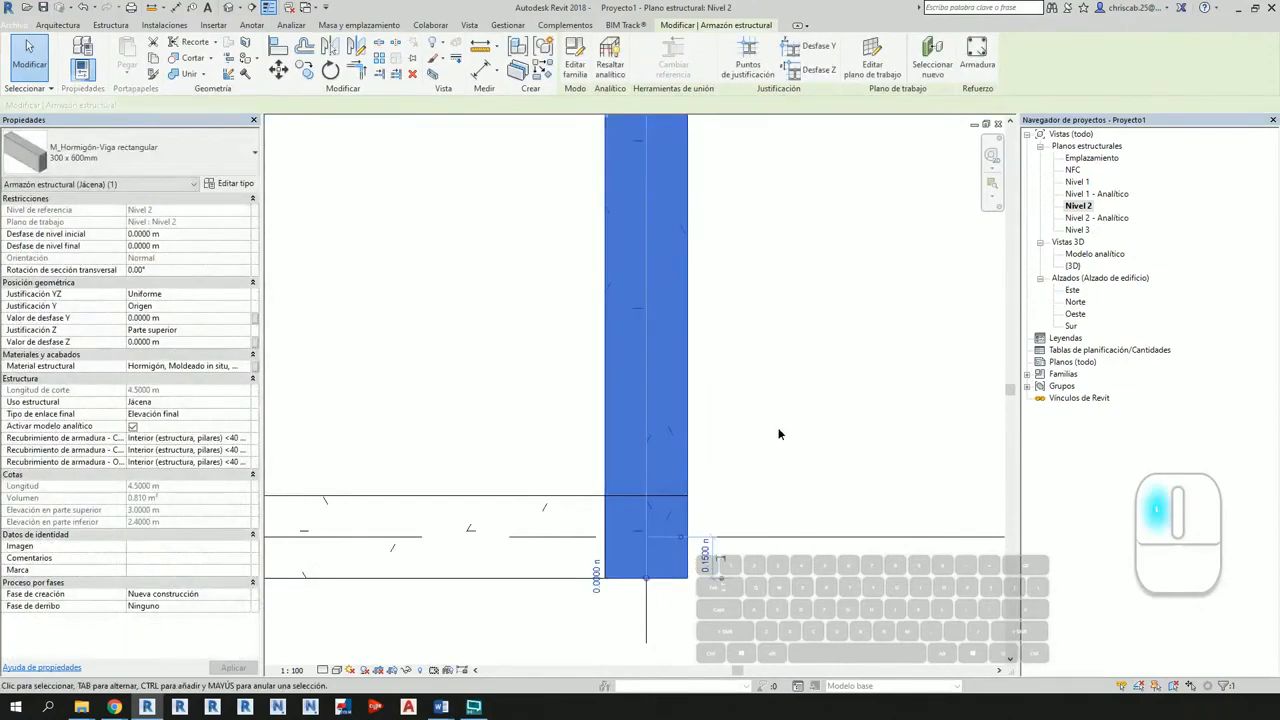
left_click(778, 433)
Step: Extend the upper end of the same right side beam through to the far face of the transverse middle beam
scroll(770, 400, "down", 3)
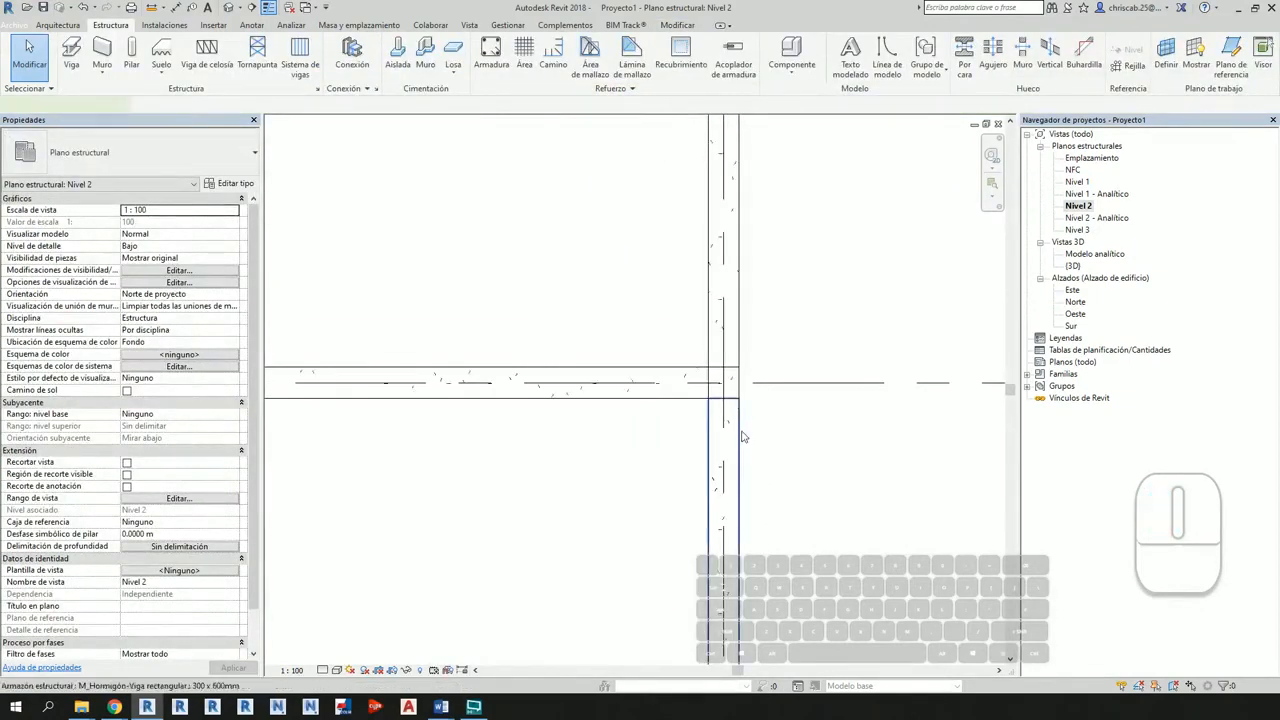
left_click(741, 436)
scroll(727, 393, "up", 2)
left_click_drag(727, 409, 724, 358)
scroll(724, 360, "down", 3)
scroll(805, 360, "up", 3)
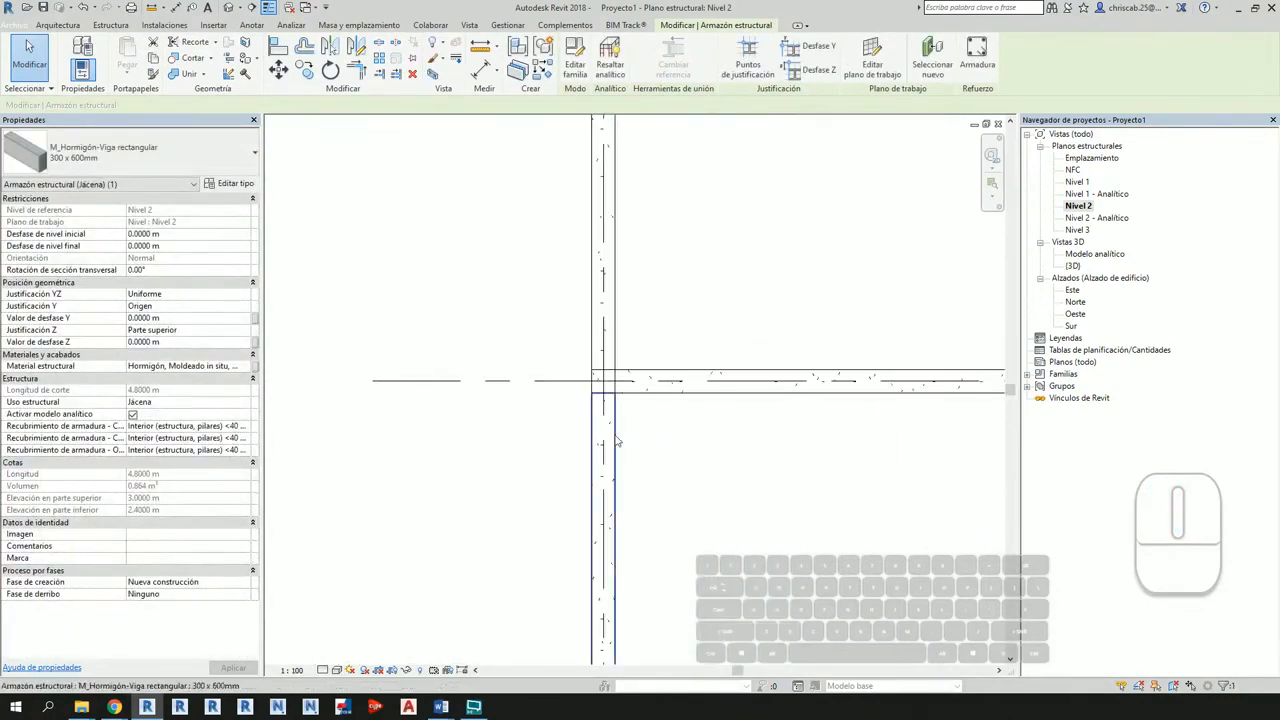
Step: Extend both ends of the smaller bay's left side beam to the far faces of the middle and end beams
left_click_drag(608, 434, 608, 355)
scroll(608, 355, "down", 2)
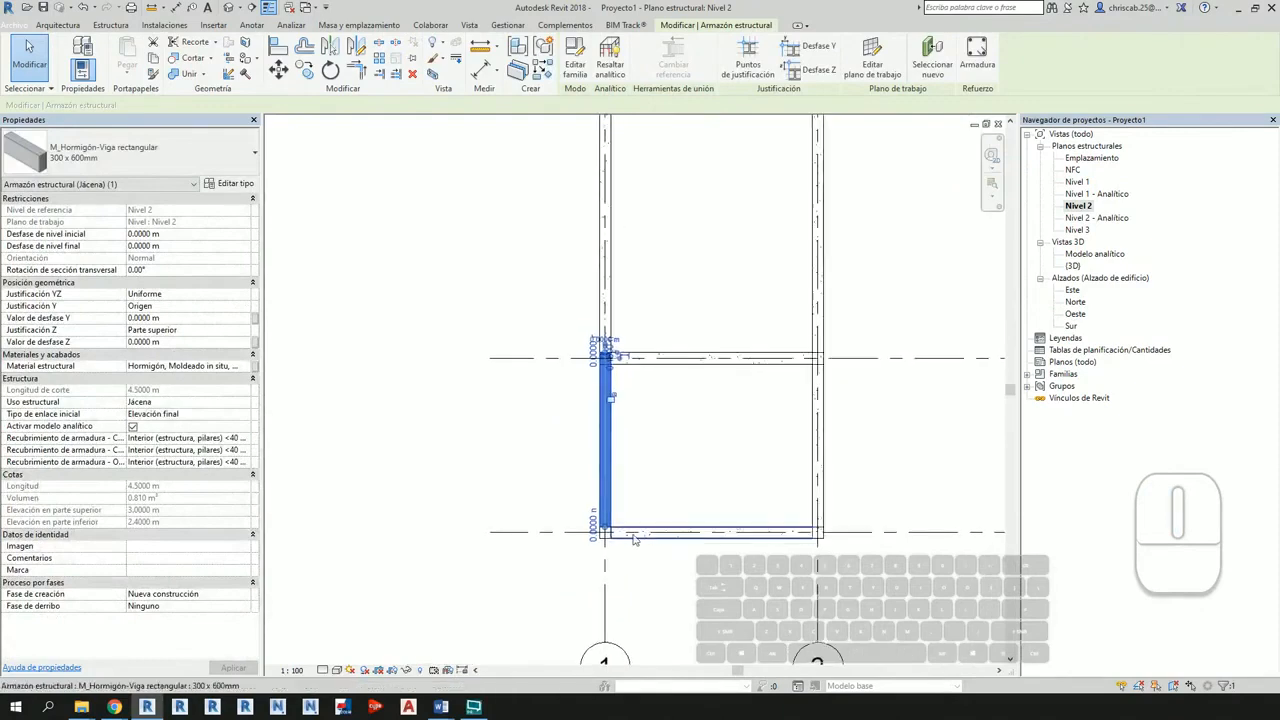
middle_click_drag(593, 656, 593, 543)
left_click_drag(590, 516, 590, 546)
key("Escape")
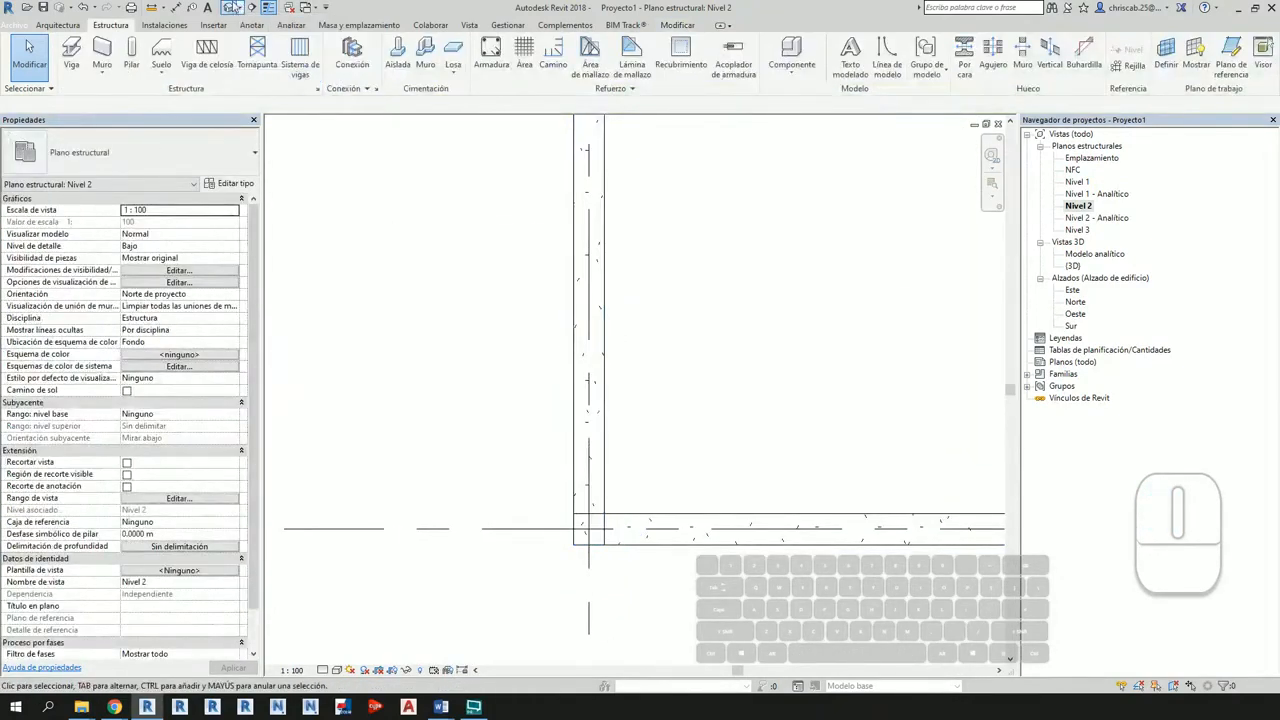
Step: Return to the {3D} view, select the smaller bay's four columns and examine where their tops meet the extended beams
left_click(231, 7)
scroll(539, 366, "up", 5)
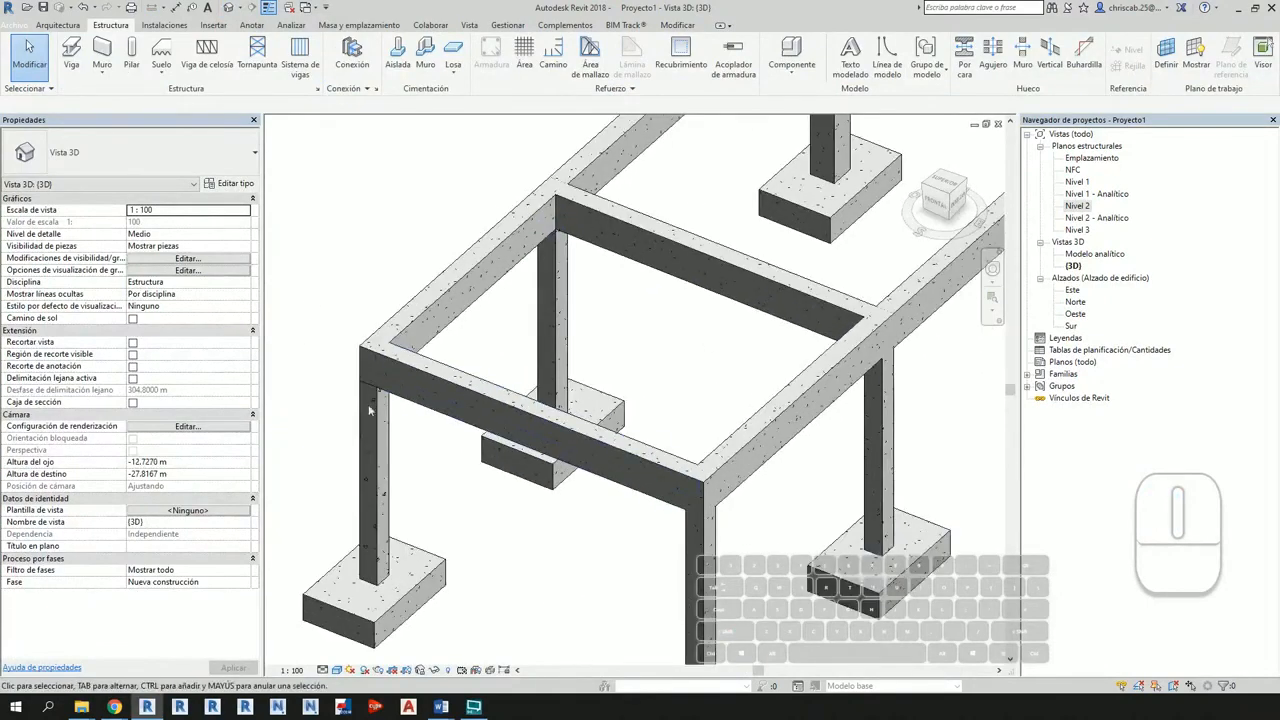
middle_click_drag(369, 410, 655, 374, "shift")
left_click_drag(928, 451, 469, 354)
middle_click_drag(700, 471, 944, 412, "shift")
key("ctrl+1")
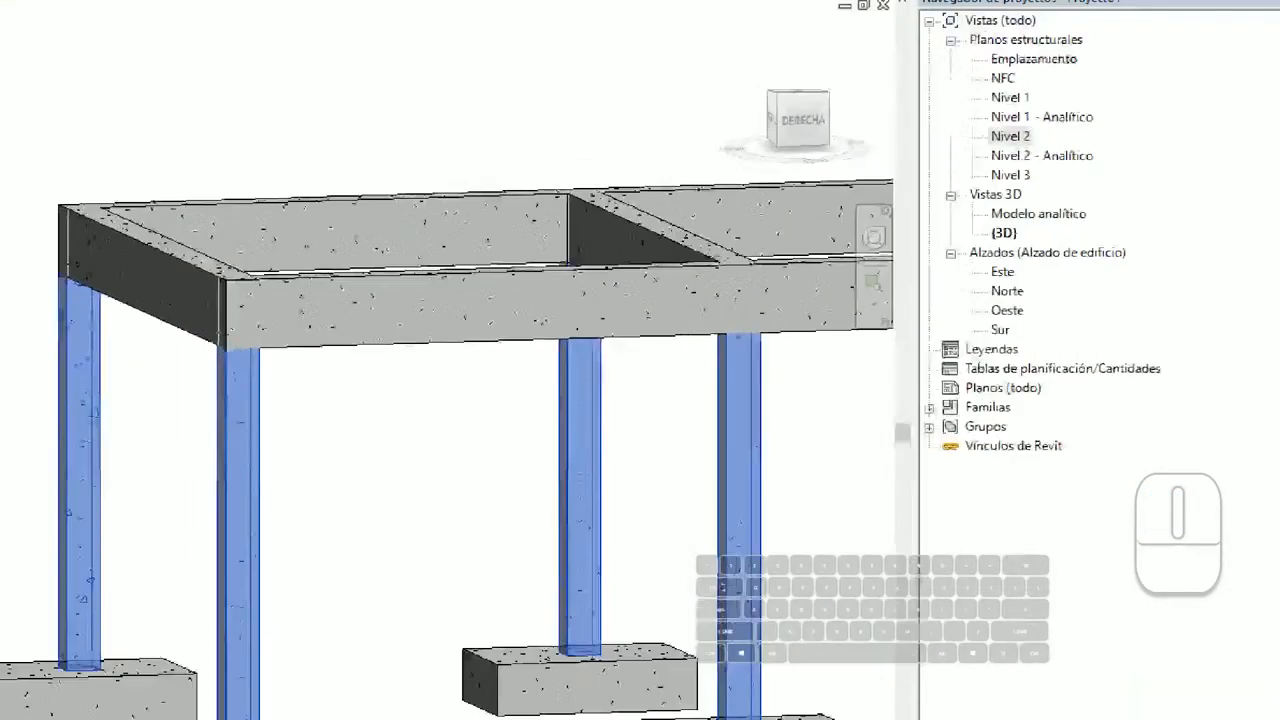
left_click(1154, 303)
left_click_drag(966, 184, 1110, 218, "ctrl")
key("Escape")
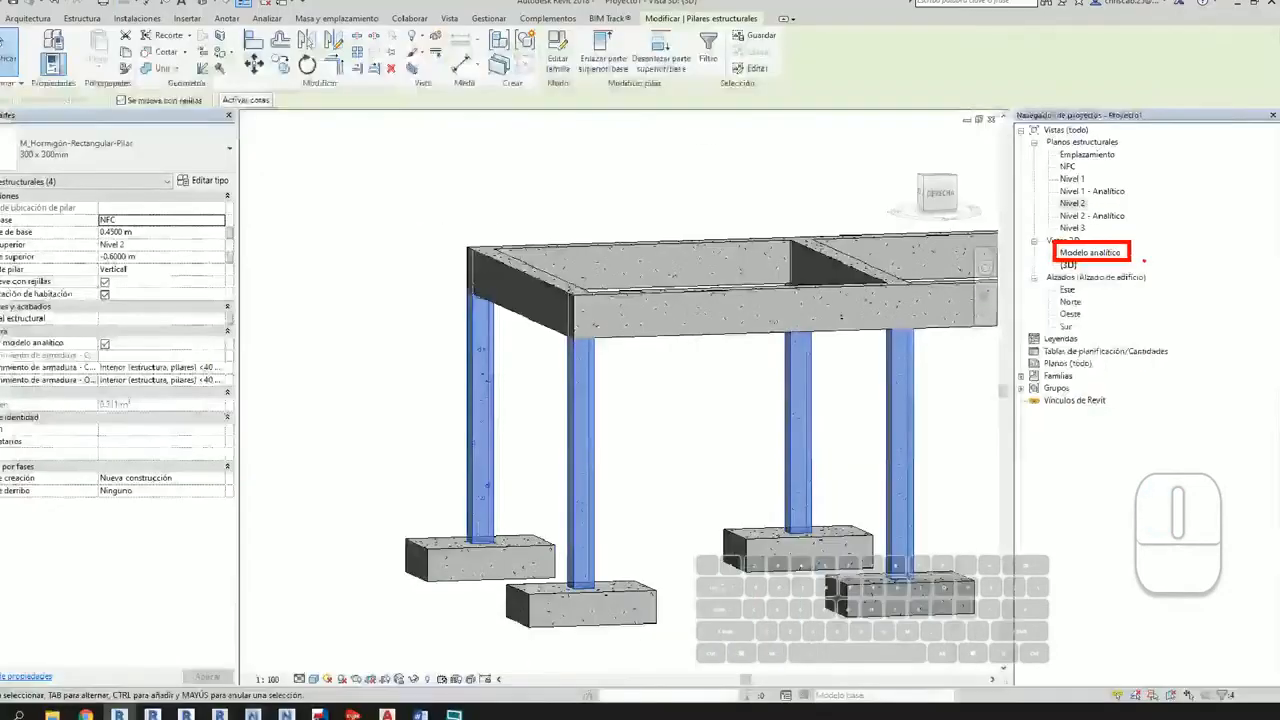
Step: Open the Modelo analítico view and examine the vertical distance between the middle column's analytical line and the beam node
double_click(1093, 254)
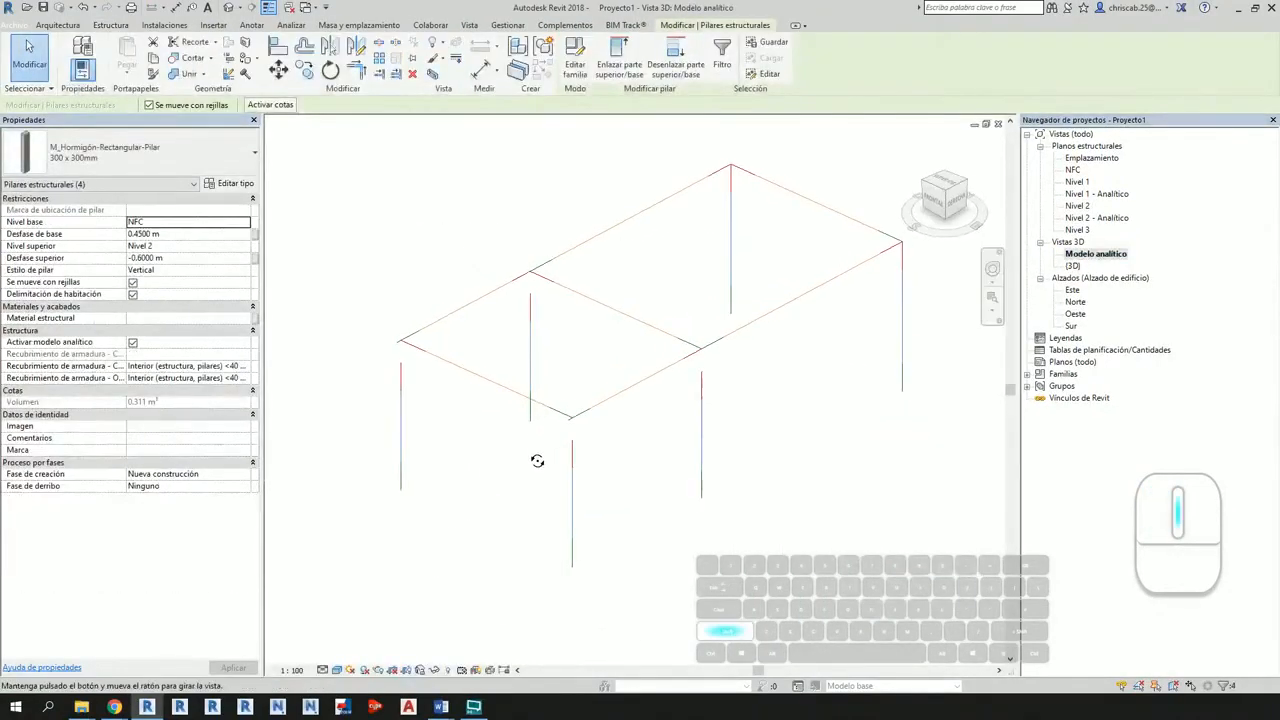
scroll(603, 380, "up", 6)
middle_click_drag(770, 398, 745, 481)
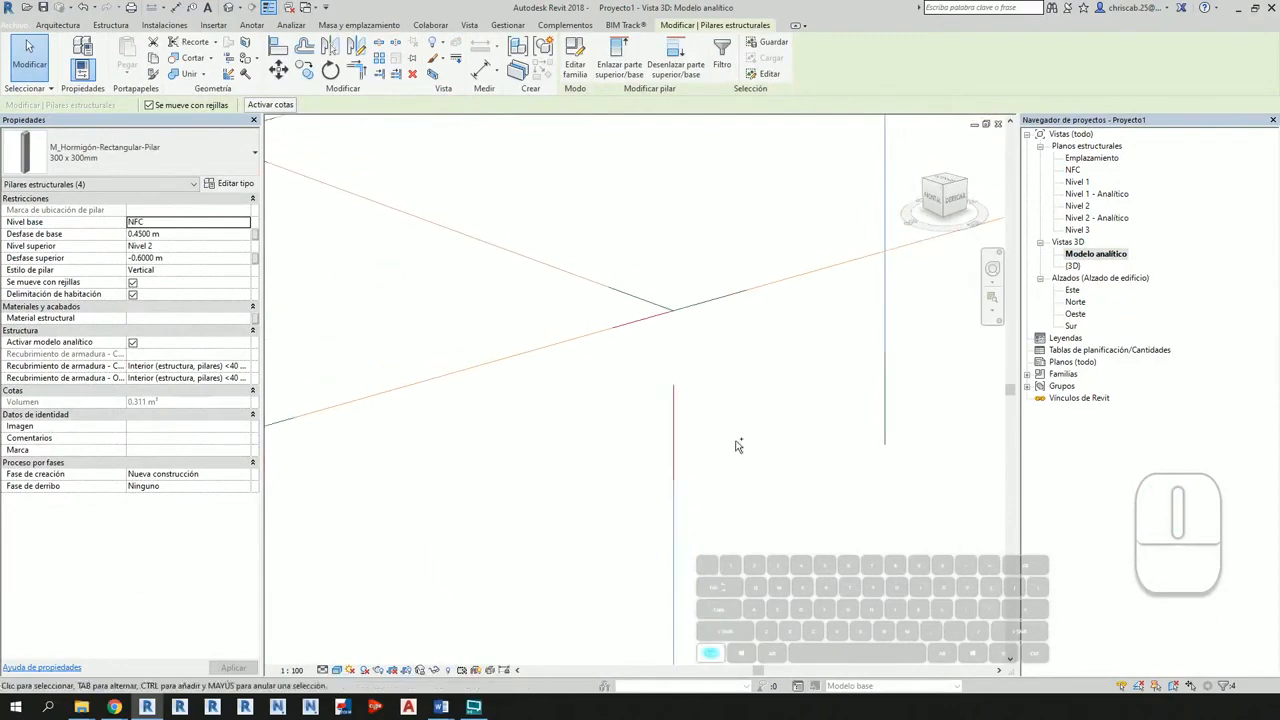
key("ctrl+1")
left_click(735, 374)
mouse_move(617, 139)
left_mouse_down()
mouse_move(670, 285)
mouse_move(649, 408)
left_mouse_up()
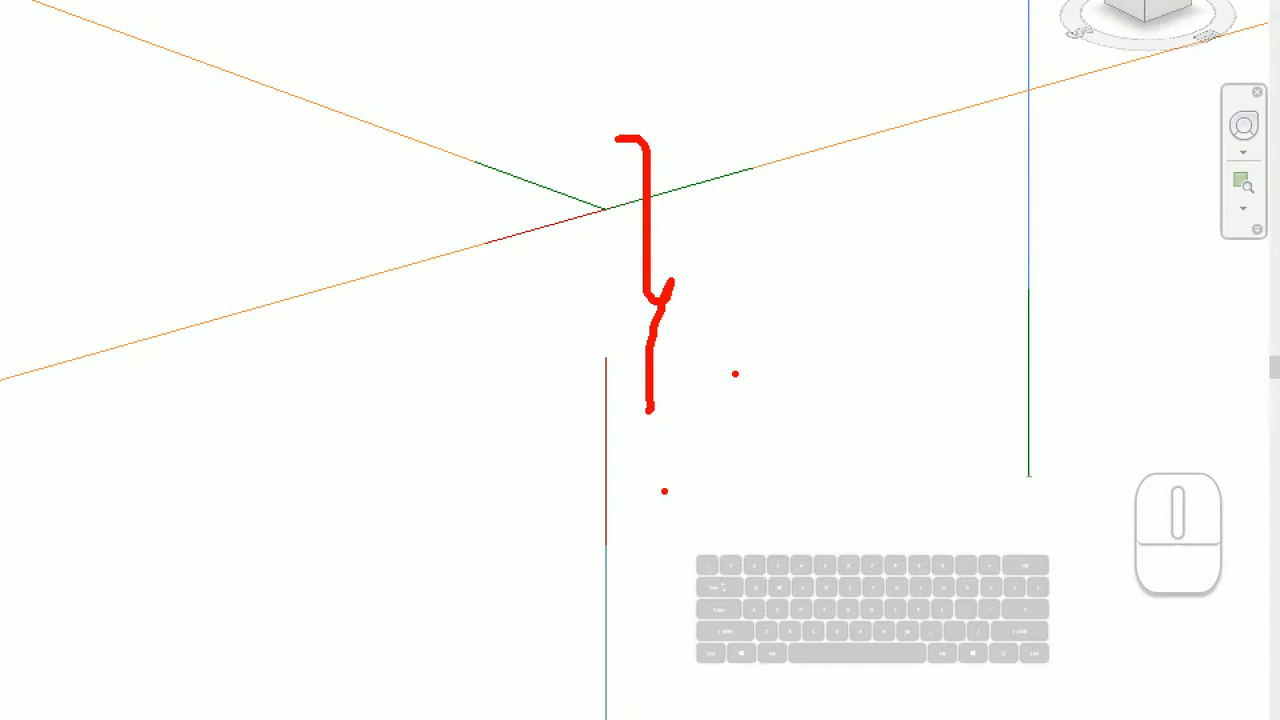
key("Escape")
scroll(686, 480, "down", 3)
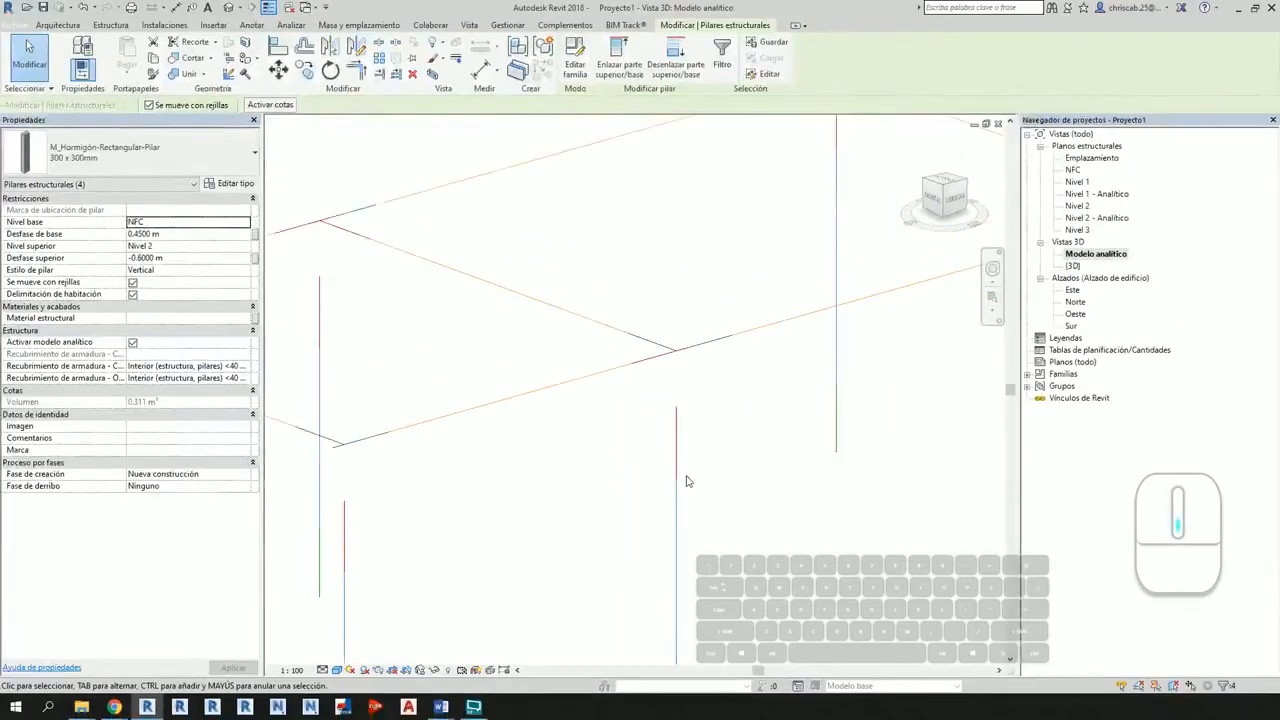
Step: Examine the analytical connection at the node above the middle column and at the smaller bay's other column tops
mouse_move(709, 494)
middle_mouse_down()
mouse_move(738, 431)
mouse_move(709, 486)
middle_mouse_up()
scroll(700, 428, "up", 2)
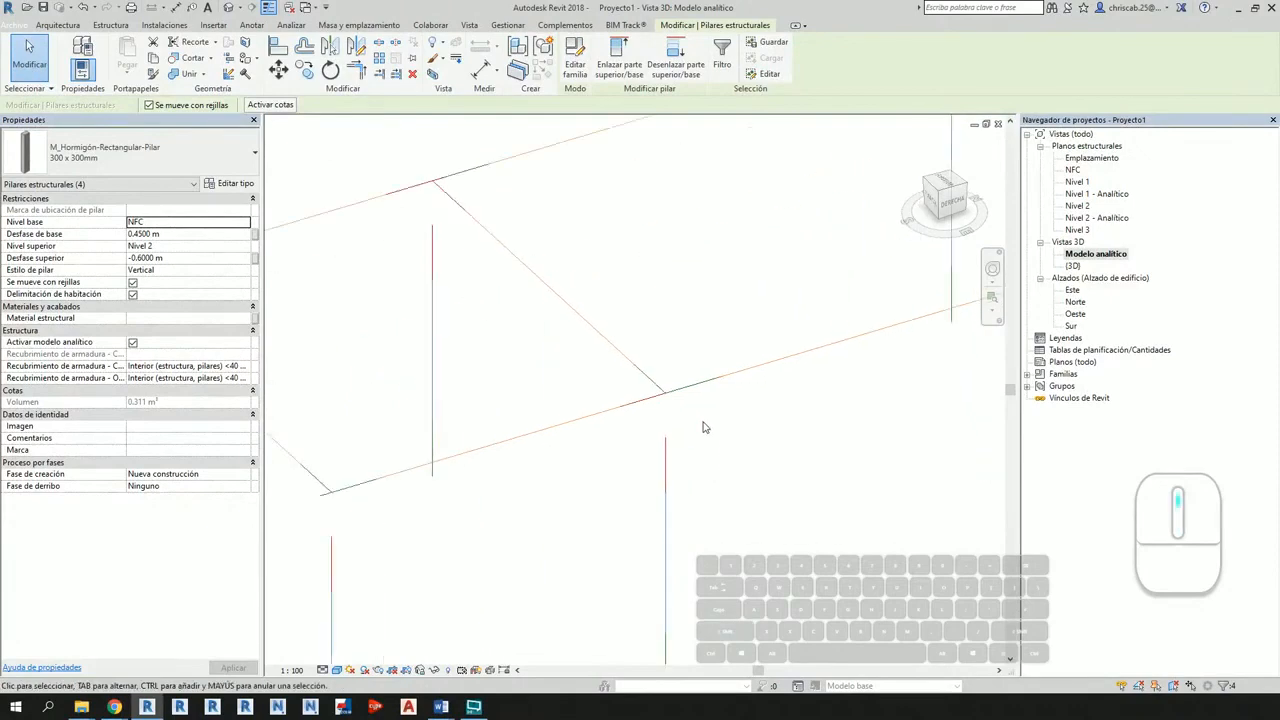
key("ctrl+1")
left_click(689, 424)
mouse_move(679, 365)
left_mouse_down()
mouse_move(626, 520)
mouse_move(680, 292)
left_mouse_up()
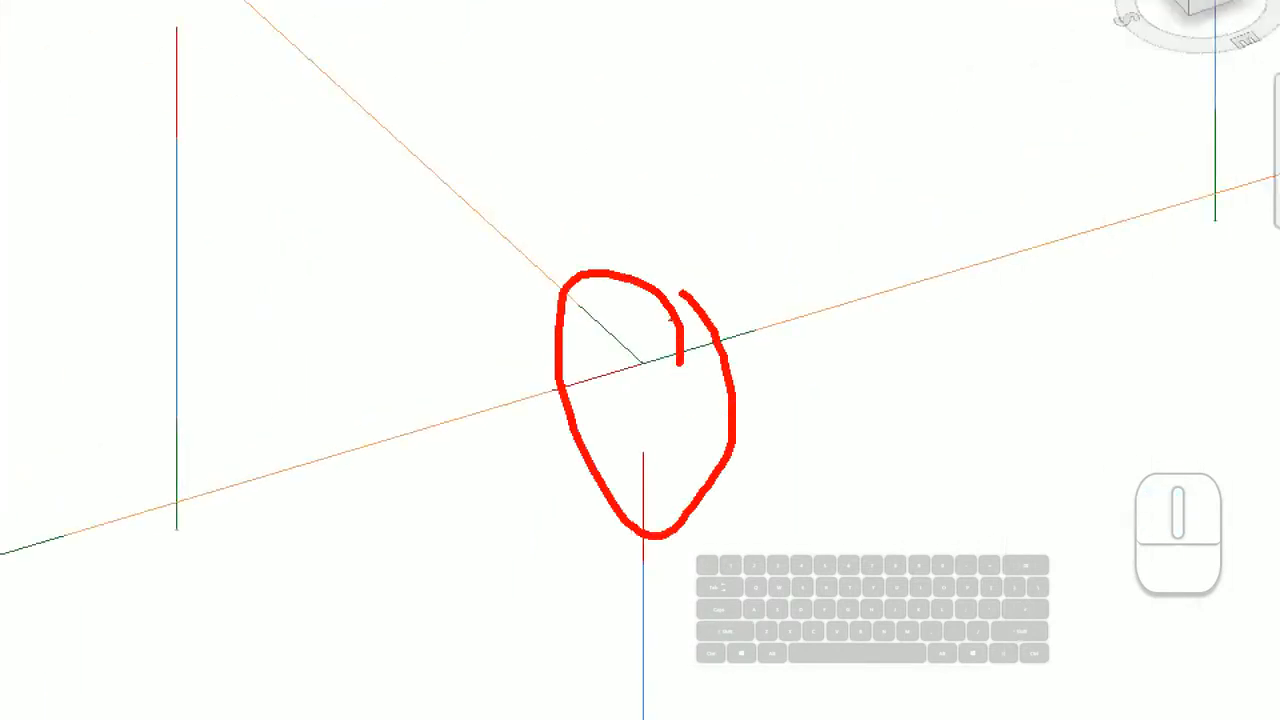
left_click_drag(700, 425, 795, 515)
left_click_drag(690, 451, 720, 397)
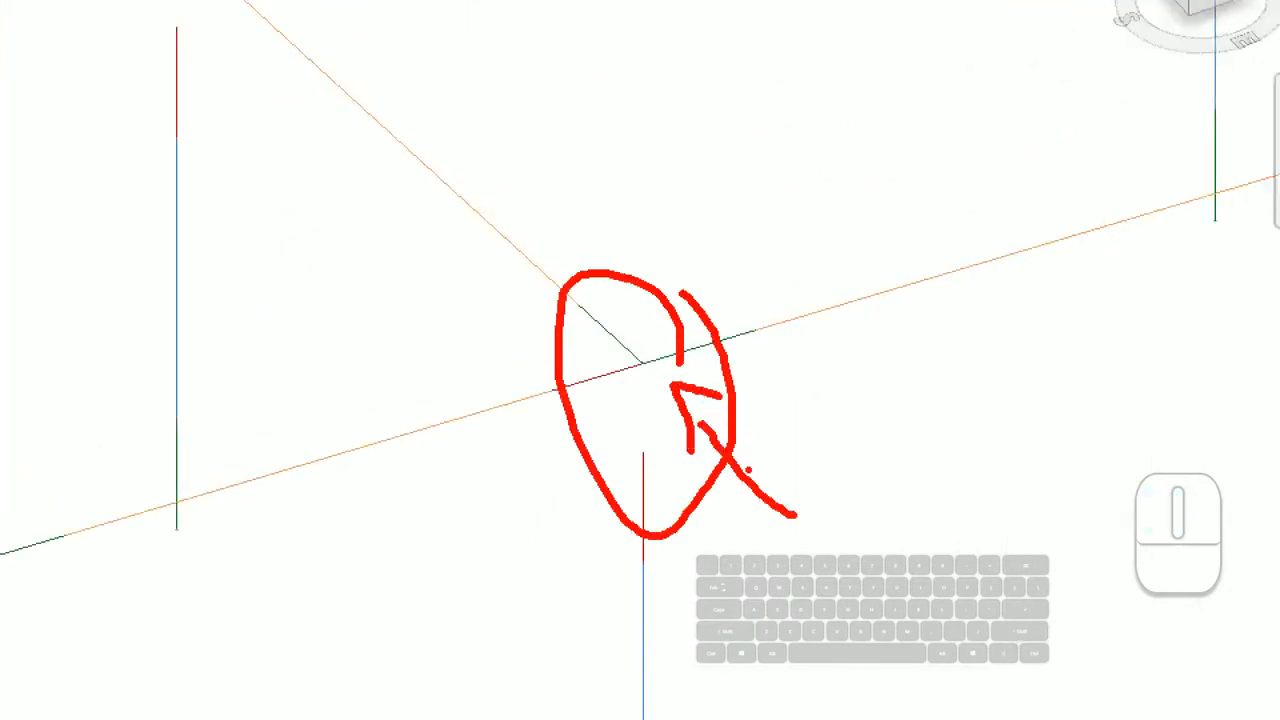
key("Escape")
mouse_move(700, 410)
middle_mouse_down("shift")
mouse_move(826, 380)
mouse_move(757, 406)
middle_mouse_up("shift")
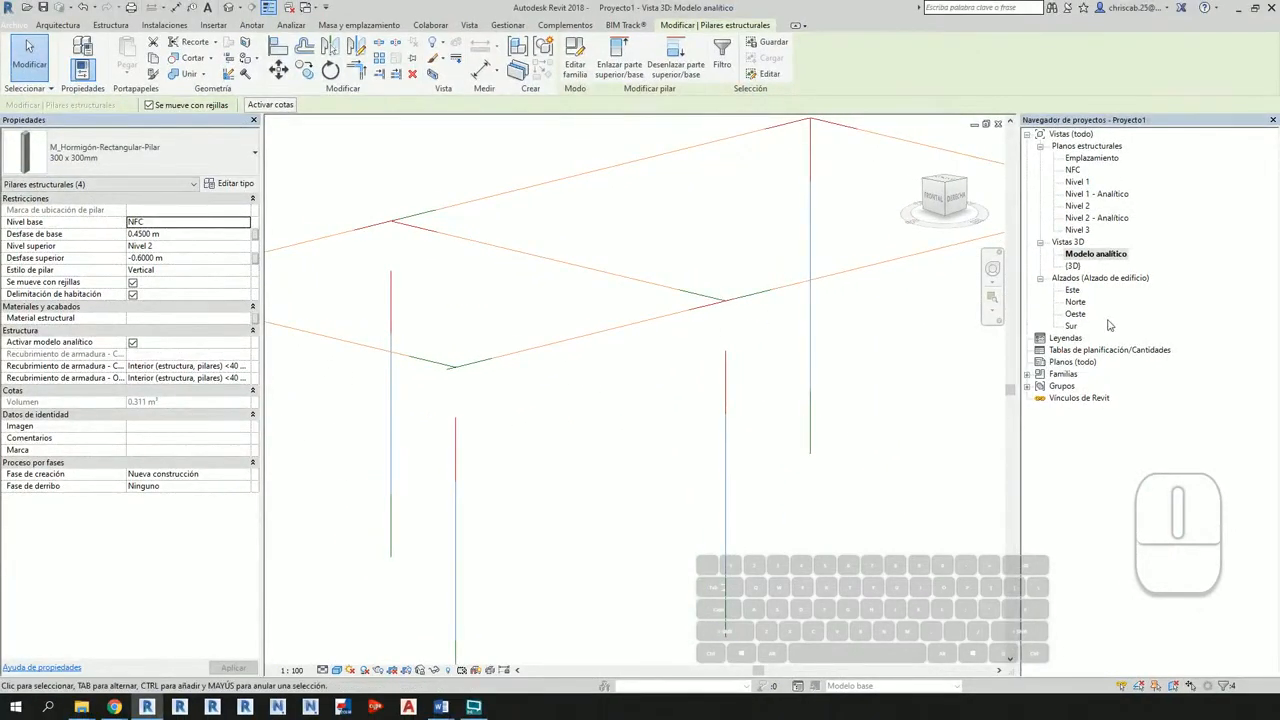
Step: Check the lowered columns in the Este elevation and review the complete concrete frame in the {3D} view
double_click(1072, 290)
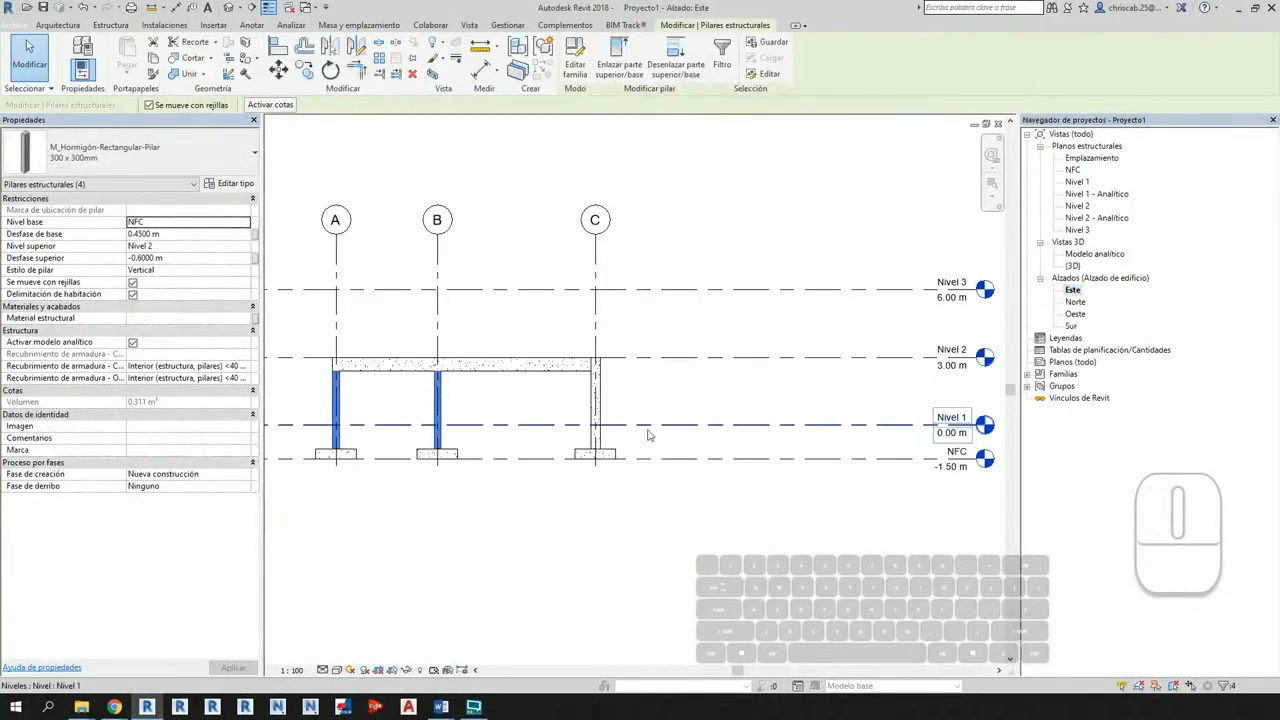
middle_click_drag(480, 442, 584, 478, "shift")
left_click(268, 7)
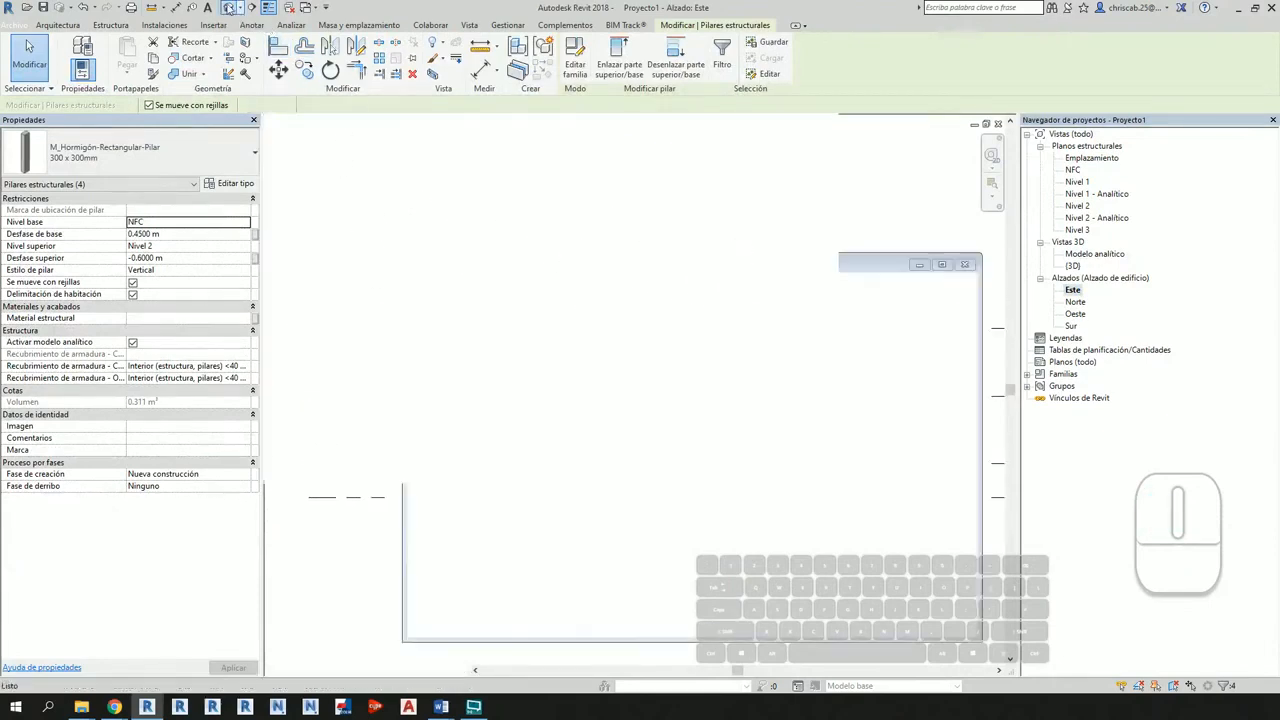
middle_click_drag(620, 545, 712, 566, "shift")
middle_click_drag(745, 478, 660, 497)
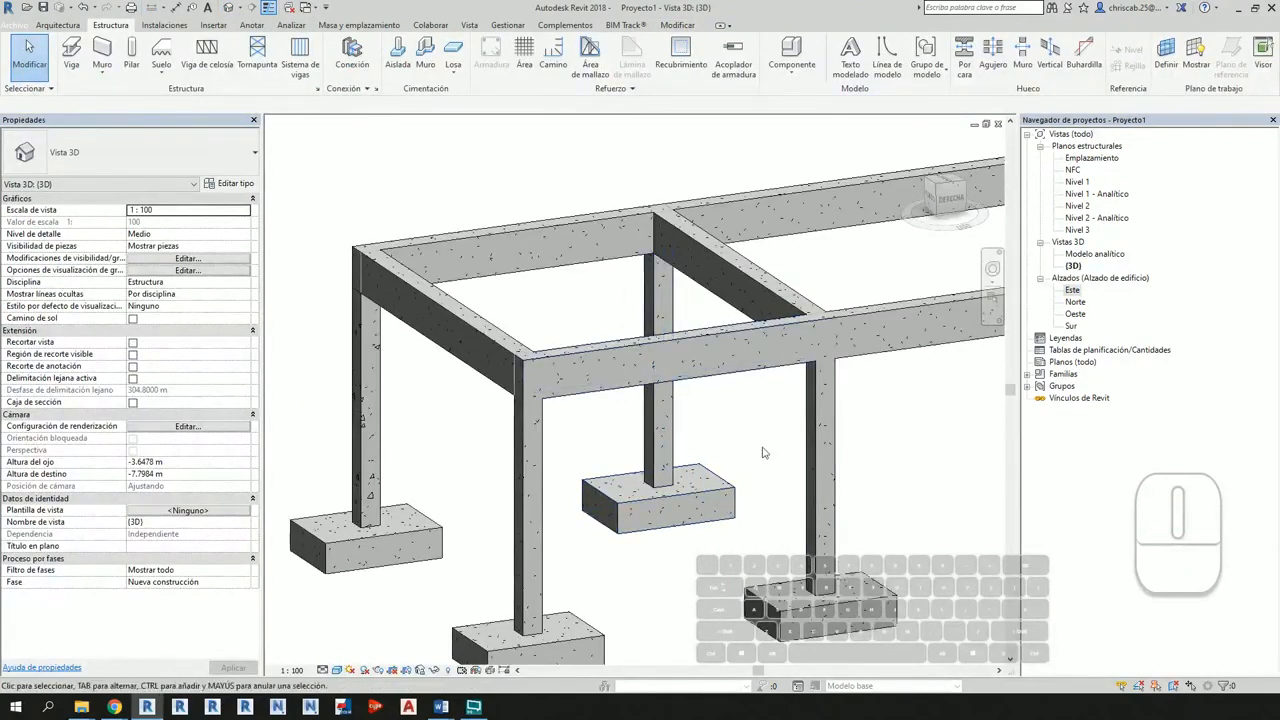
middle_click_drag(918, 506, 873, 528)
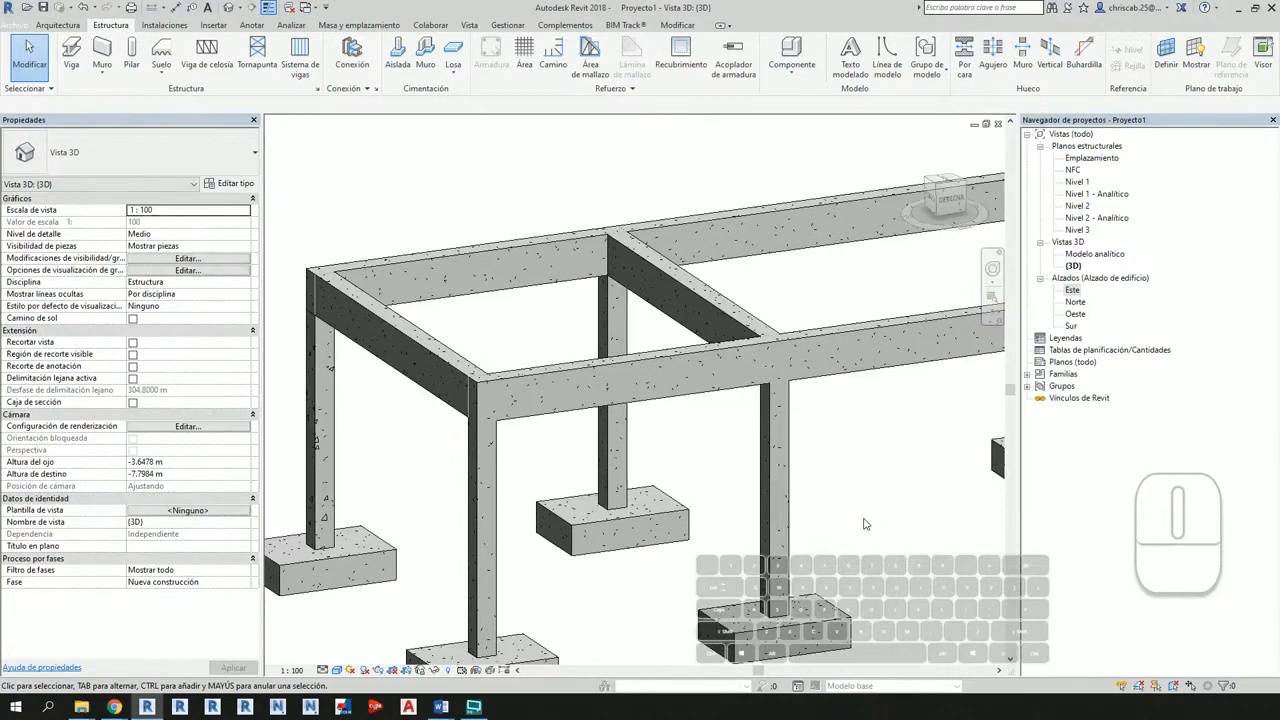
scroll(677, 532, "down", 4)
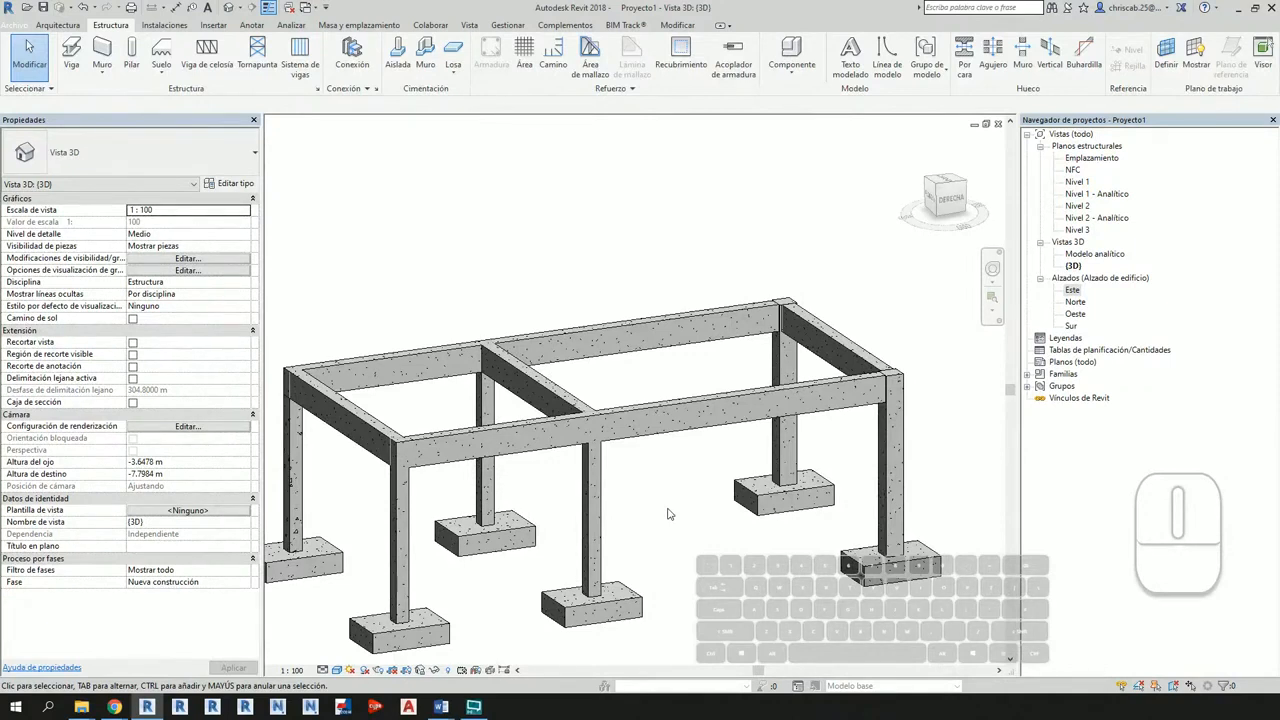
scroll(669, 514, "down", 3)
middle_click_drag(669, 514, 816, 444, "shift")
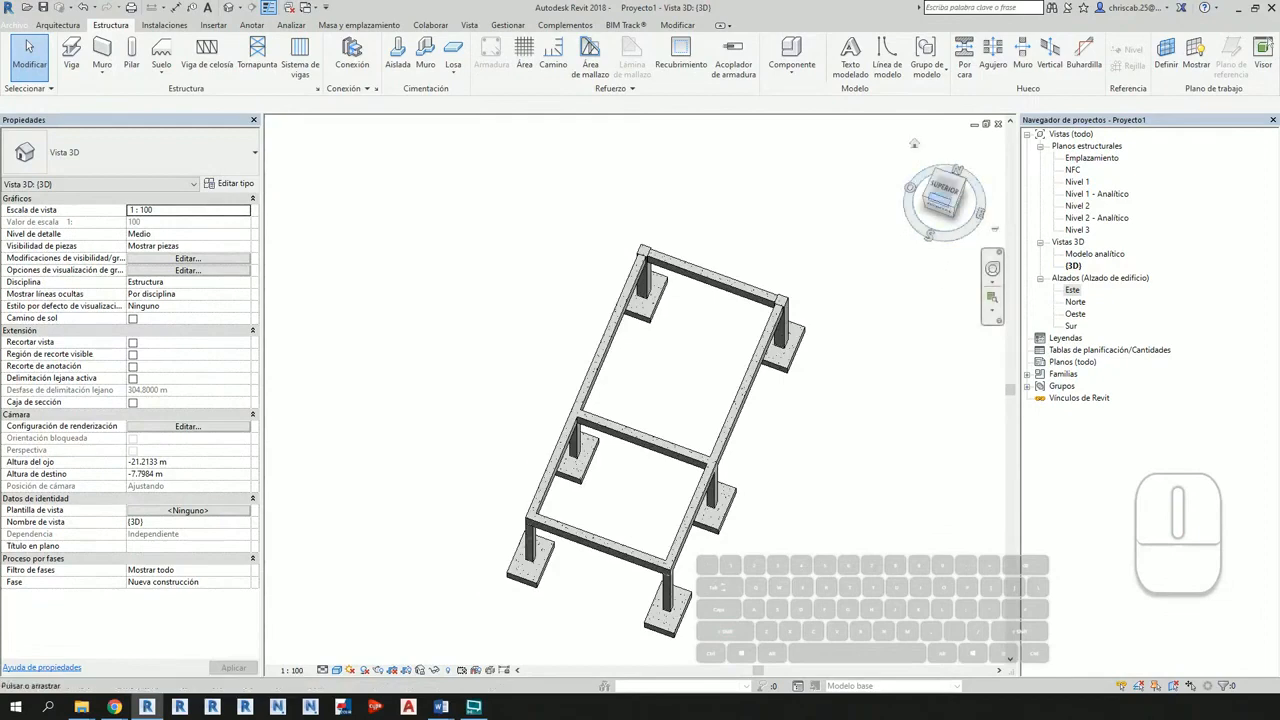
Step: Return to the Nivel 2 plan and examine the larger bay's upper right corner column against the faces of its two beams
double_click(1080, 206)
scroll(686, 328, "up", 5)
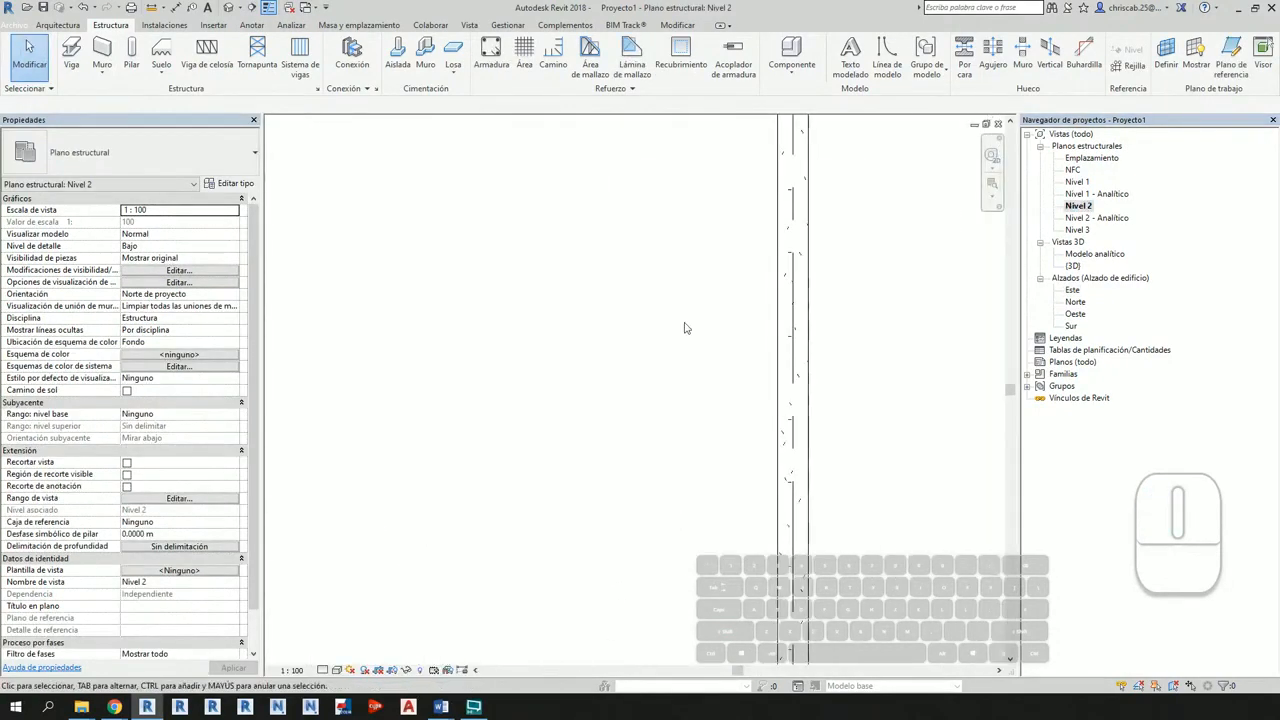
scroll(686, 328, "down", 5)
scroll(706, 306, "up", 5)
scroll(714, 480, "up", 3)
middle_click_drag(843, 441, 843, 441)
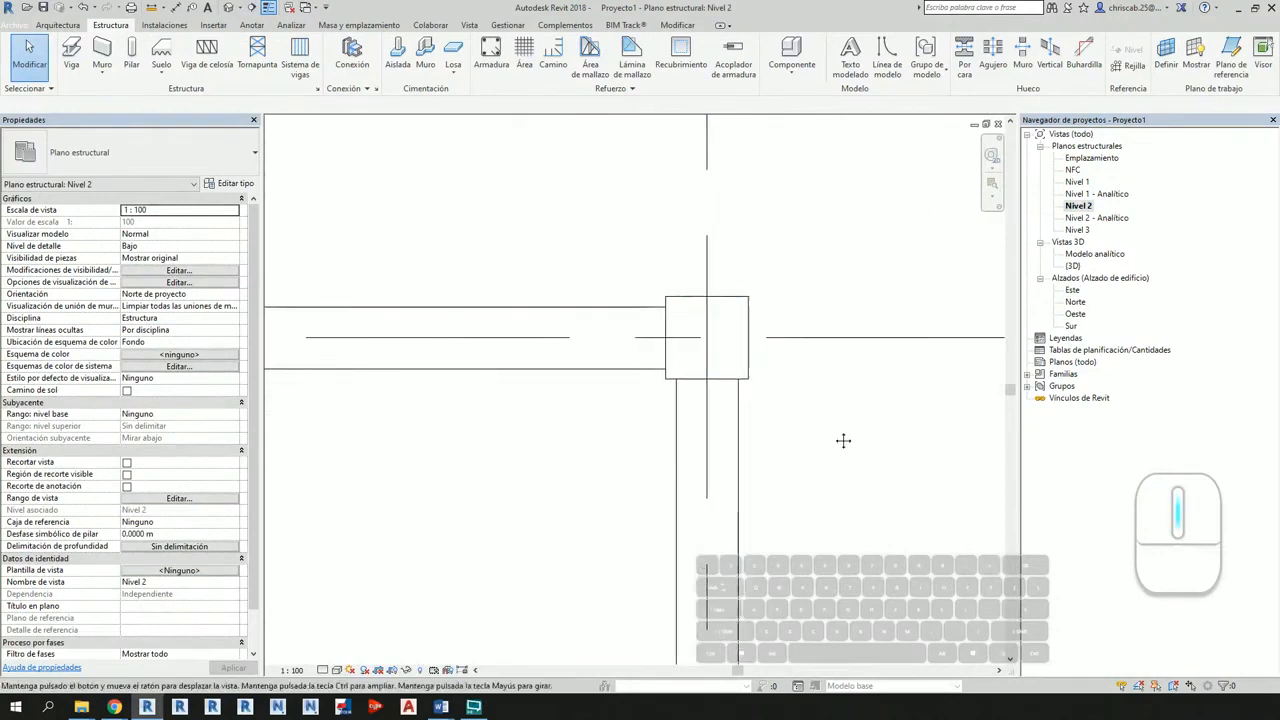
scroll(843, 441, "up", 2)
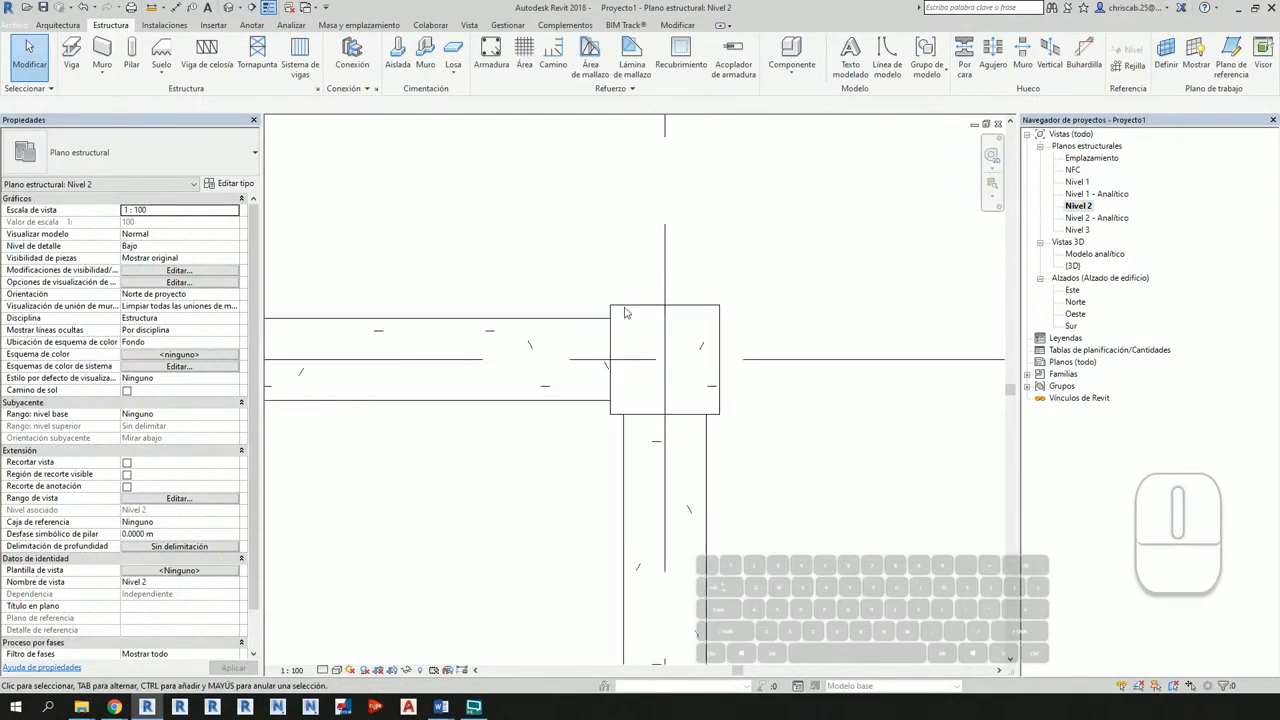
middle_click_drag(813, 516, 817, 483)
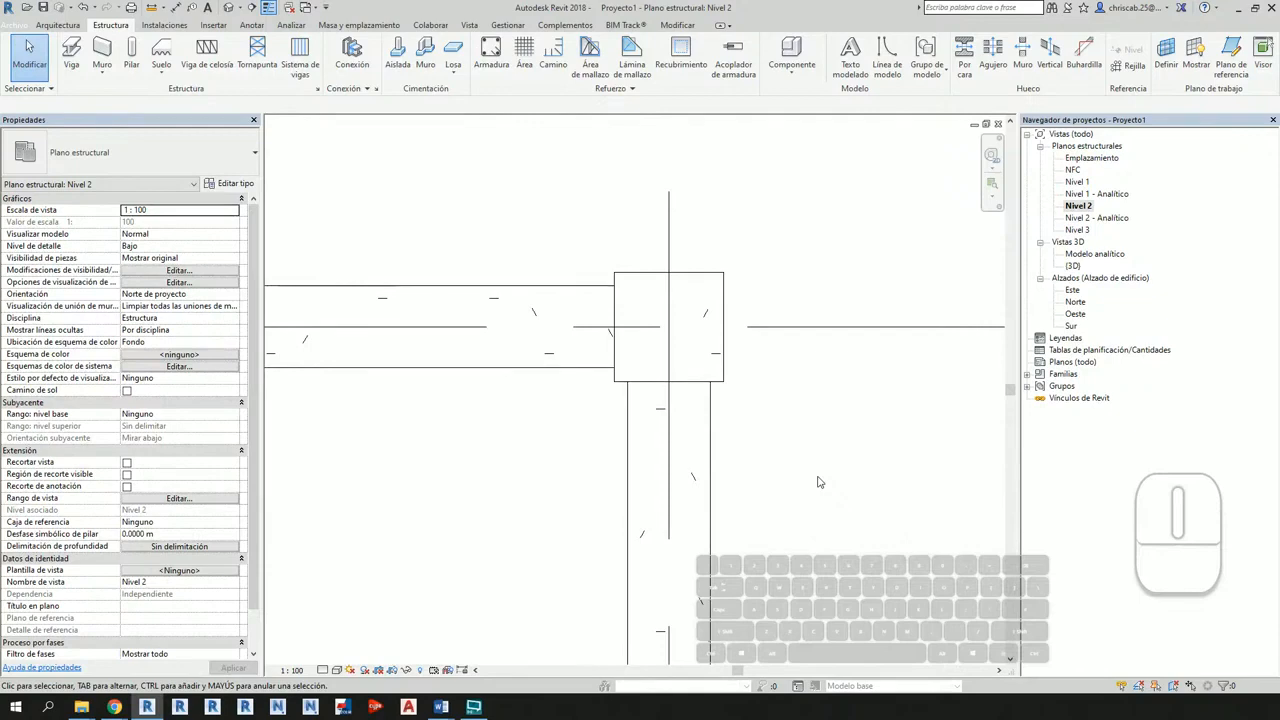
middle_click_drag(817, 483, 826, 471)
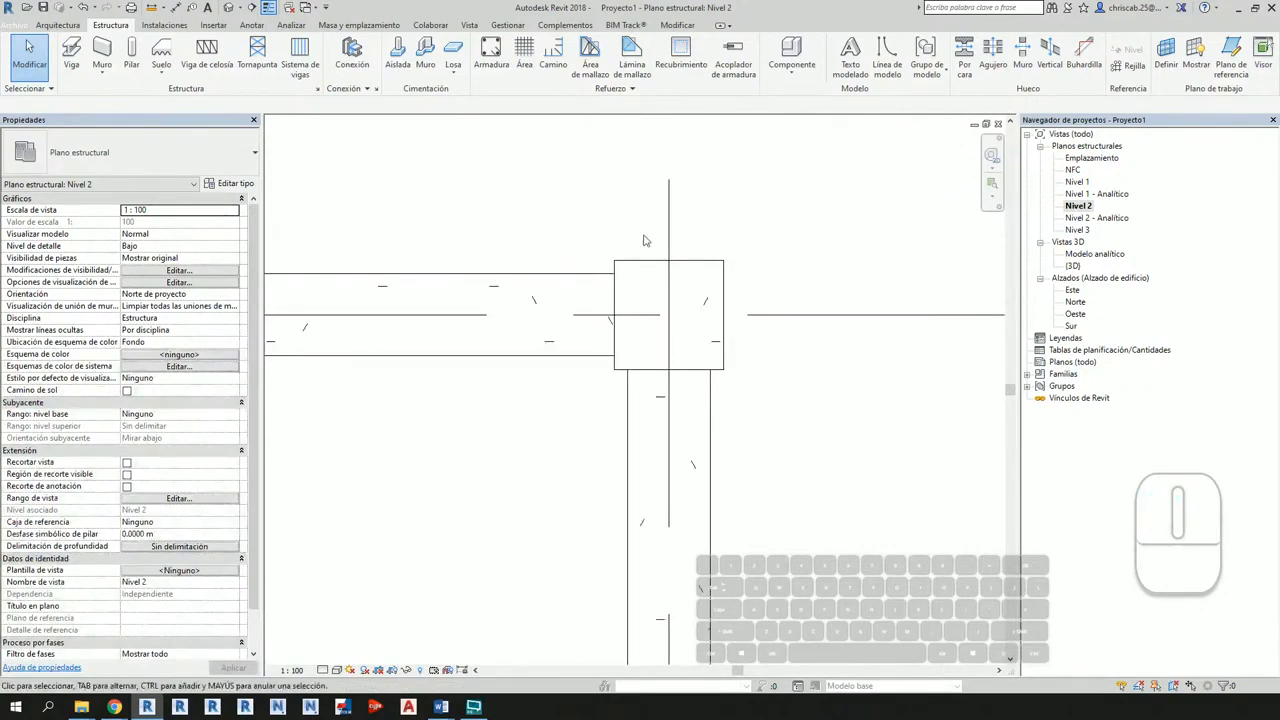
Step: Align the corner column's outer right face with the outer face of the side beam below it
left_click(676, 24)
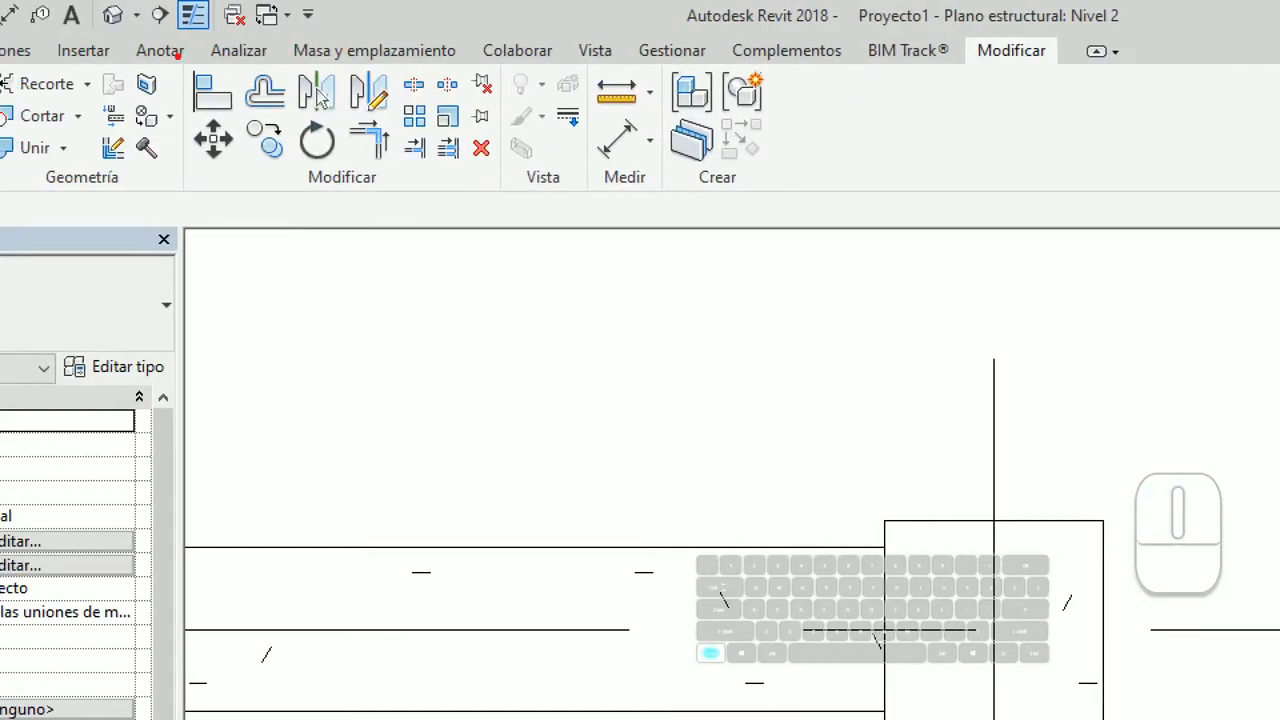
mouse_move(174, 54)
left_mouse_down("ctrl")
mouse_move(252, 126)
mouse_move(303, 289)
mouse_move(332, 307)
left_mouse_up("ctrl")
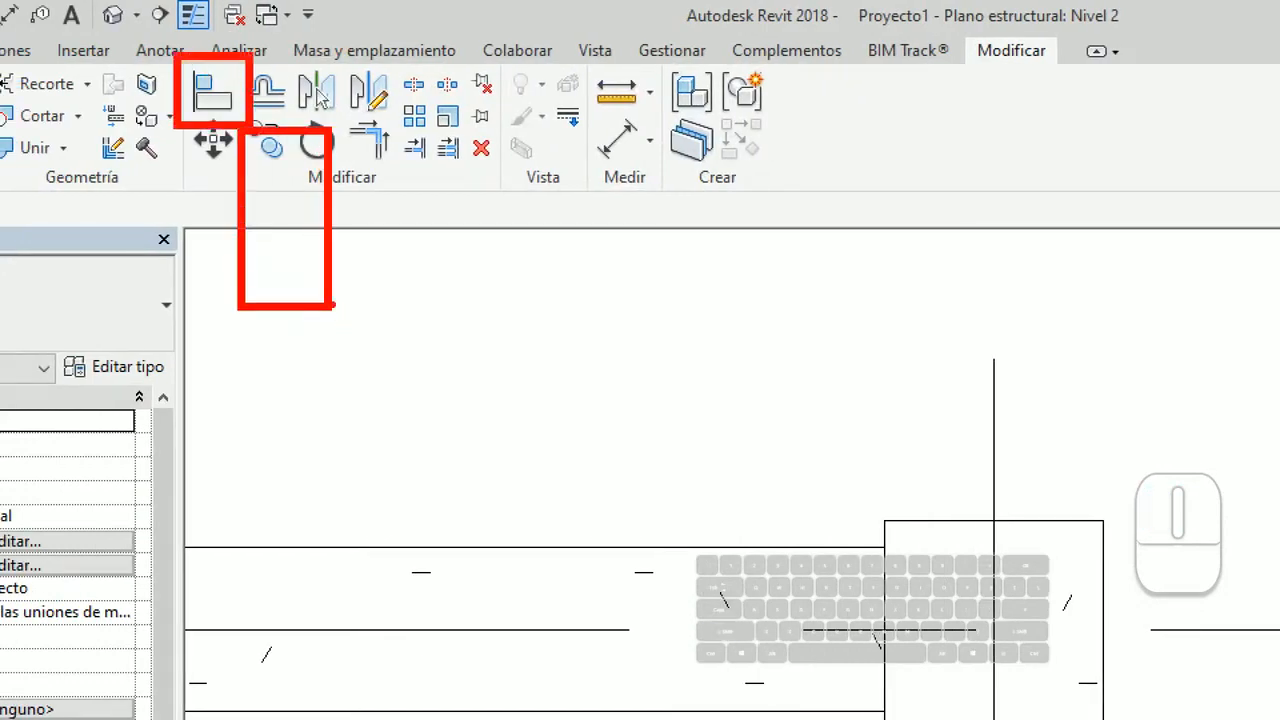
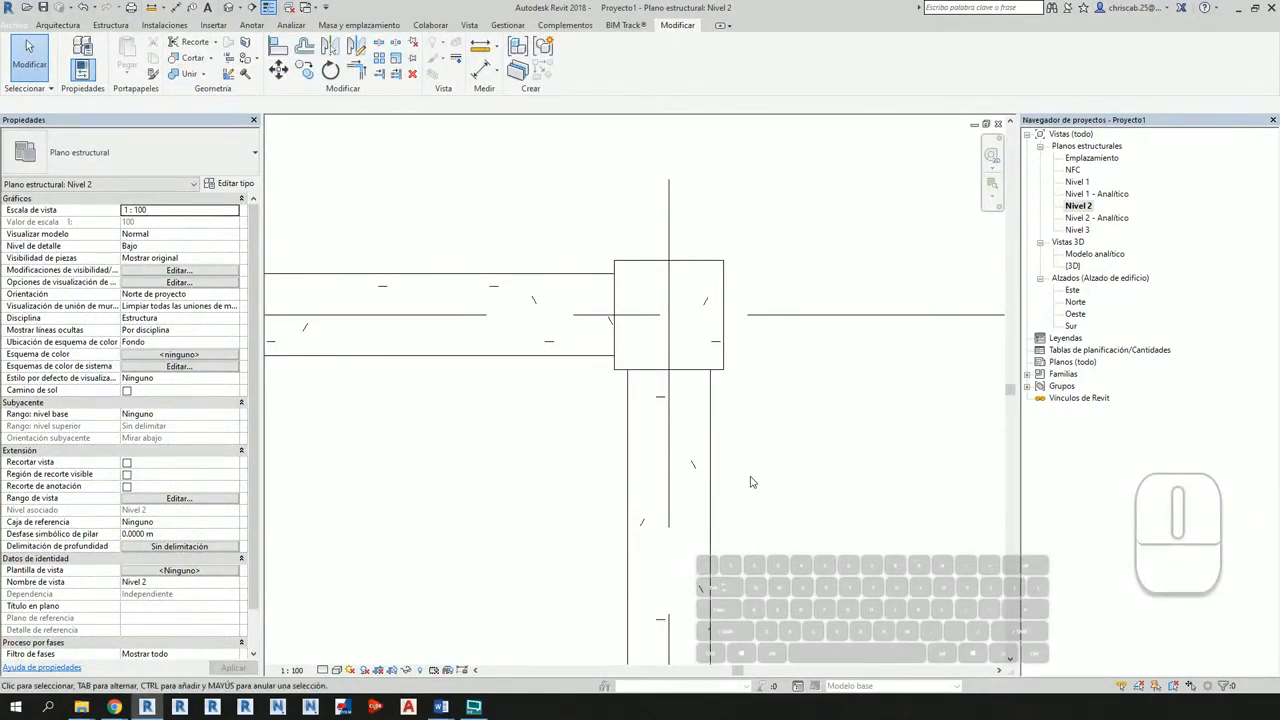
key("a")
key("l")
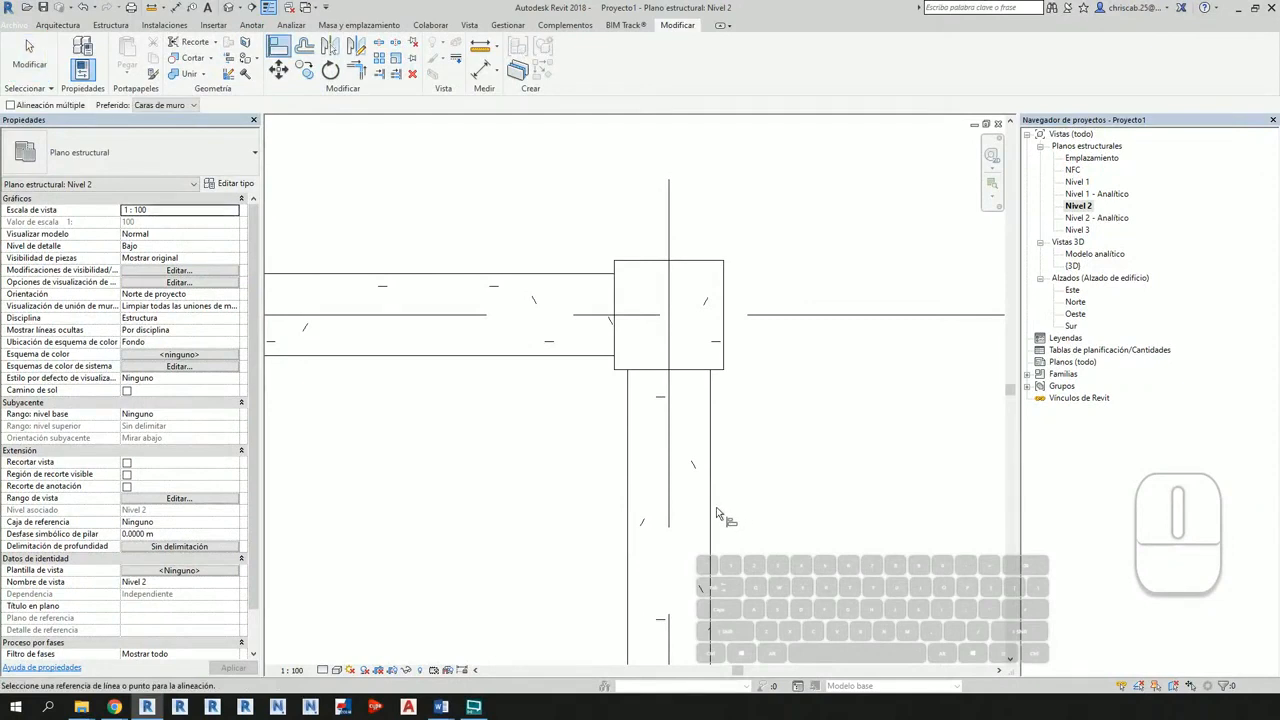
left_click(711, 515)
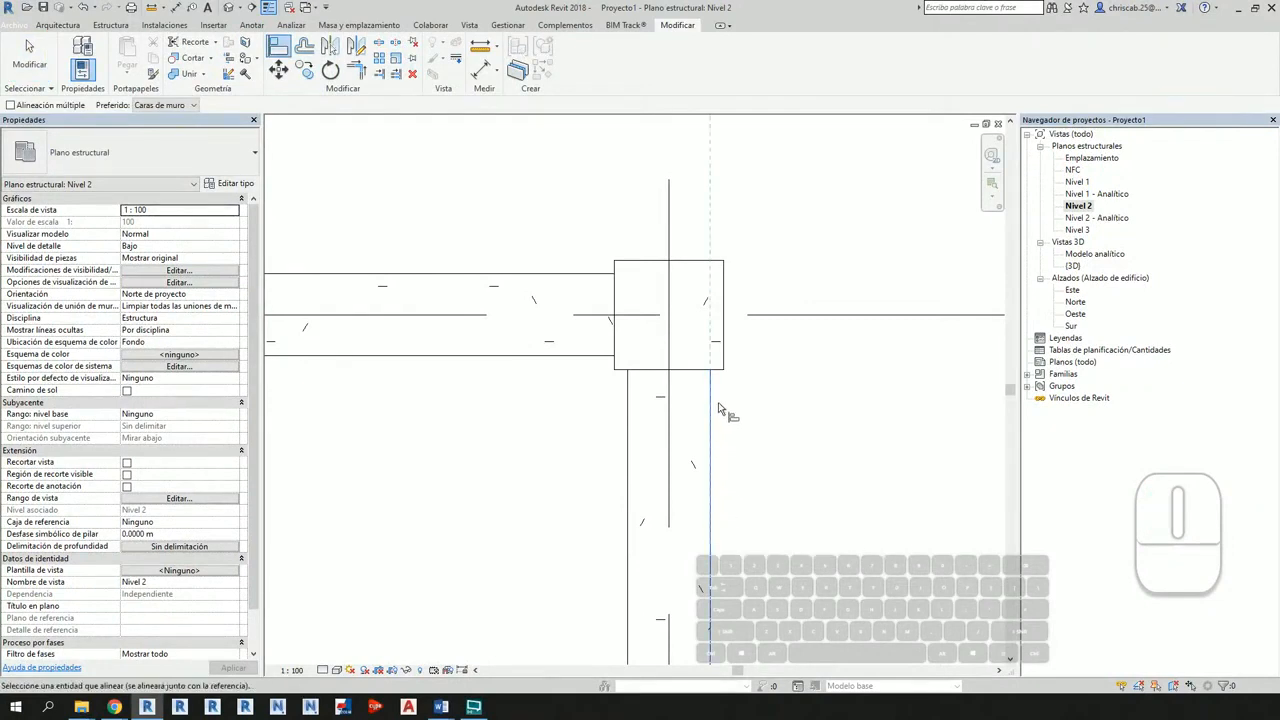
left_click(724, 343)
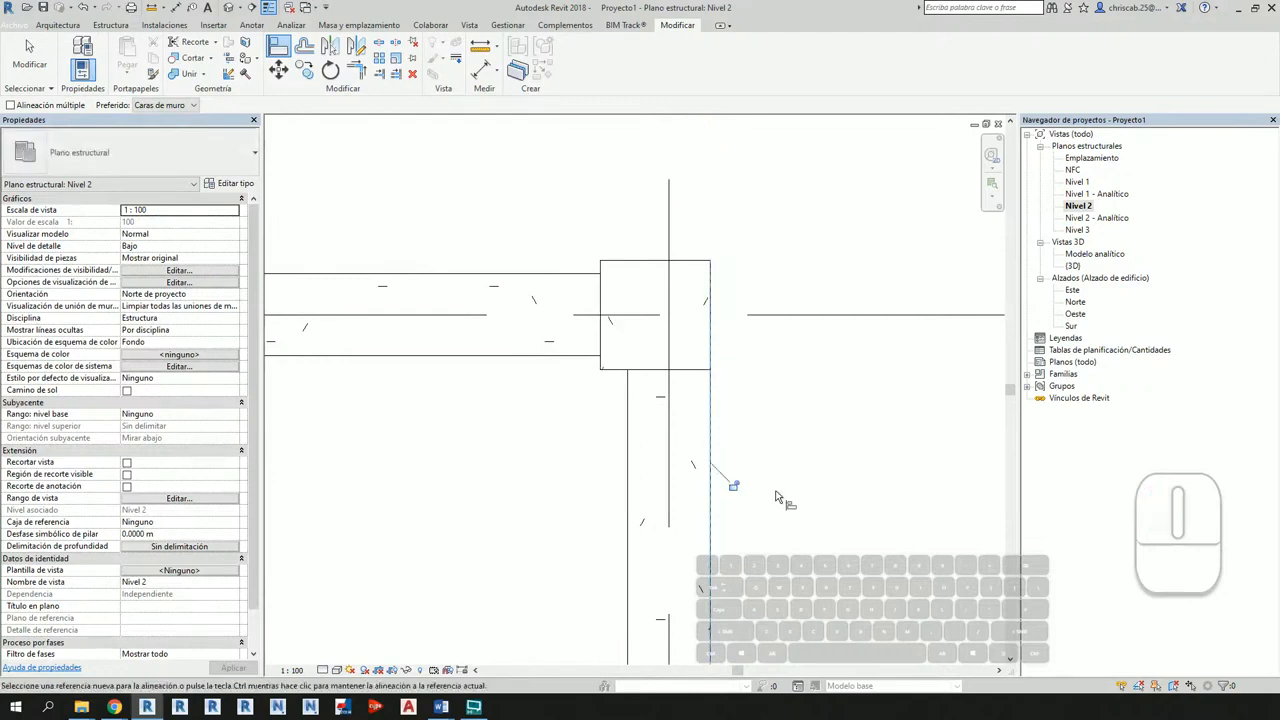
Step: Align the upper right corner column's top face with the outer face of the upper beam
middle_click_drag(772, 485, 910, 540)
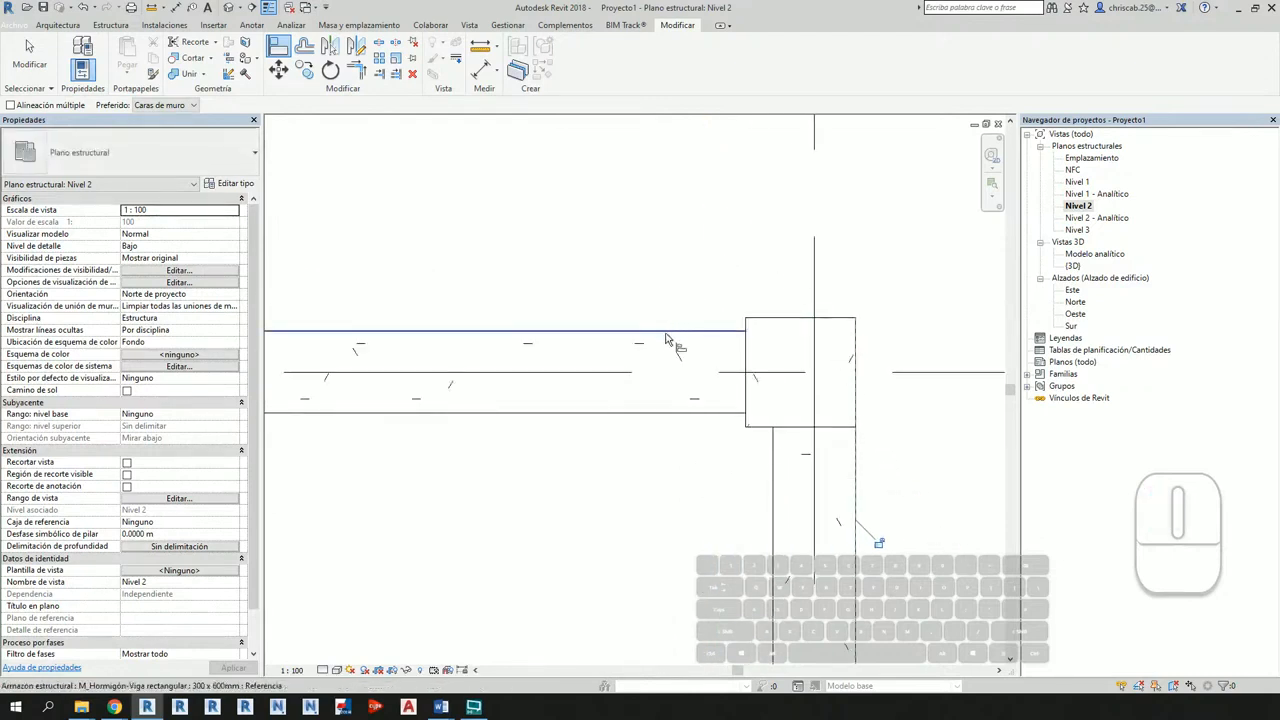
left_click(792, 323)
scroll(792, 325, "down", 2)
scroll(782, 345, "down", 2)
middle_click_drag(711, 457, 834, 463)
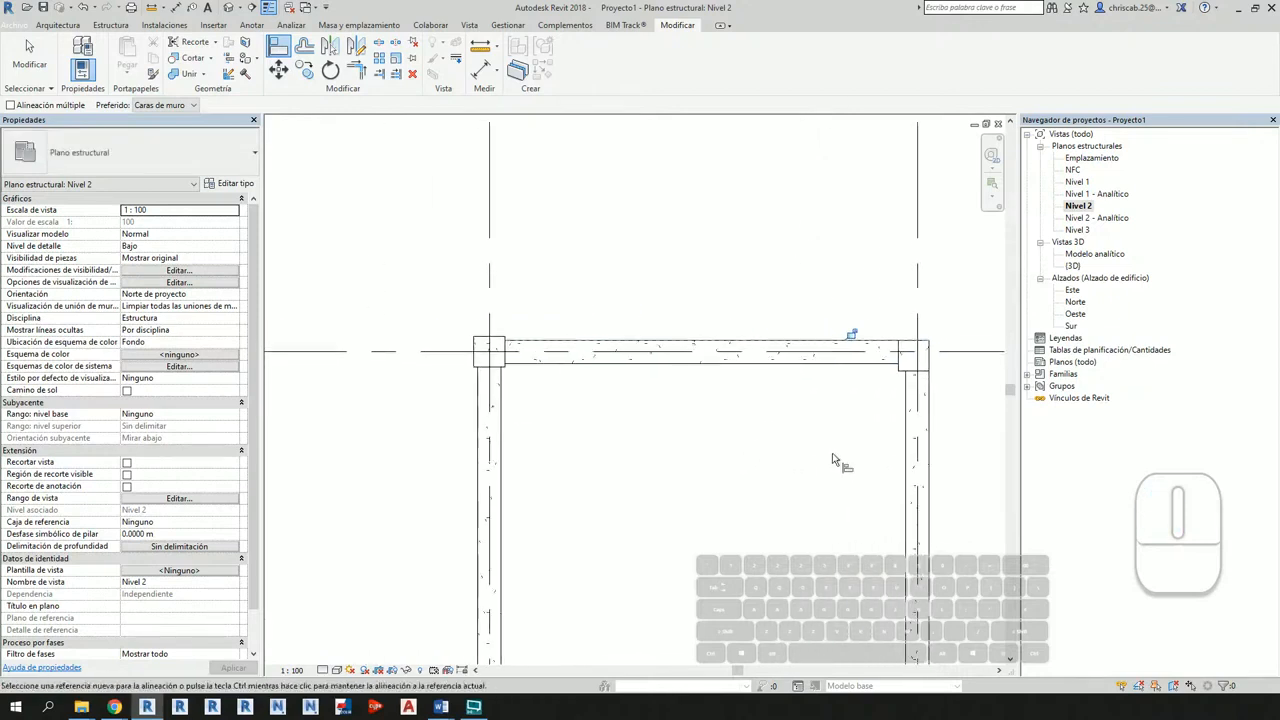
key("Escape")
key("Escape")
Step: Align the upper left corner column's top face with the outer face of the upper beam
middle_click_drag(676, 421, 734, 430)
scroll(563, 371, "up", 3)
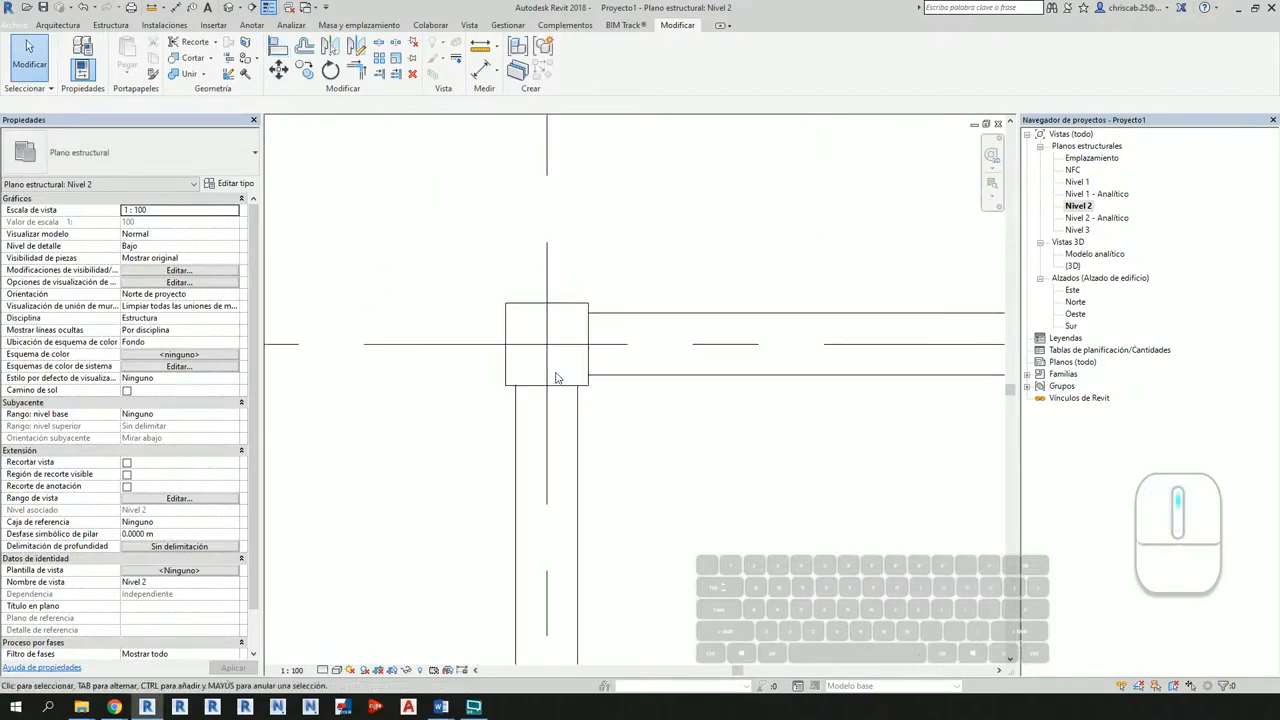
scroll(770, 476, "up", 1)
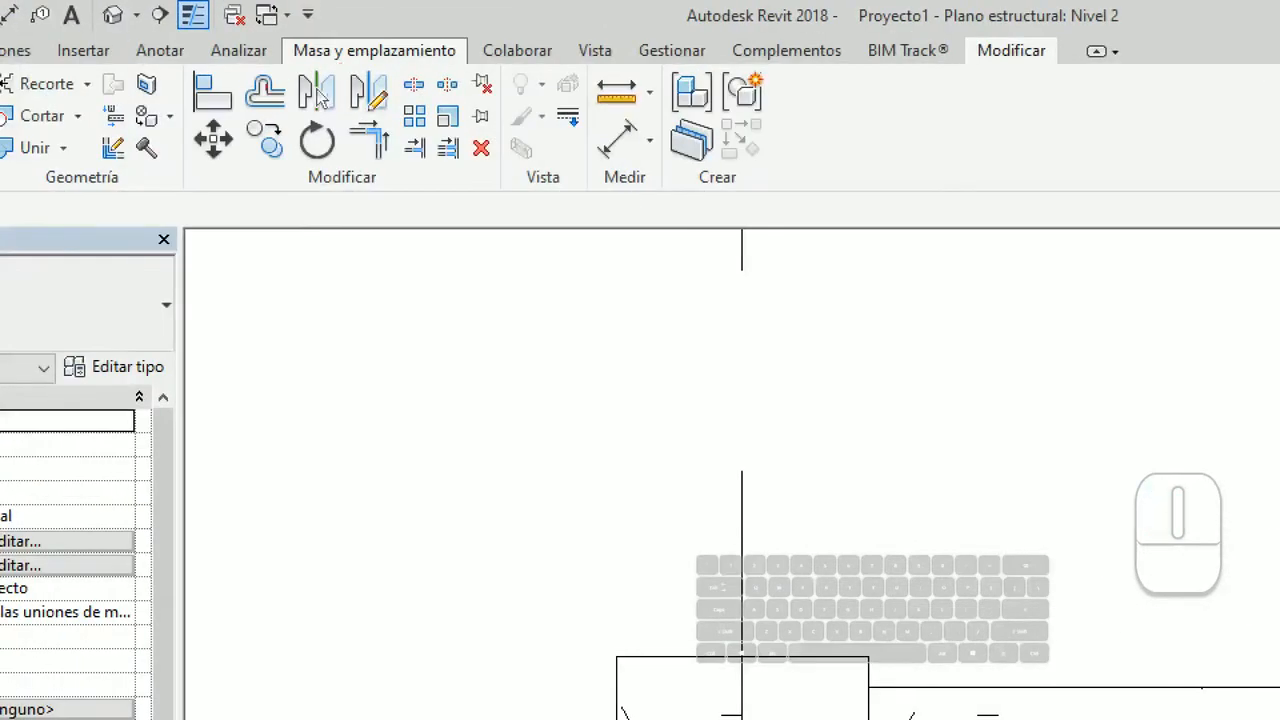
left_click_drag(160, 52, 258, 137, "ctrl")
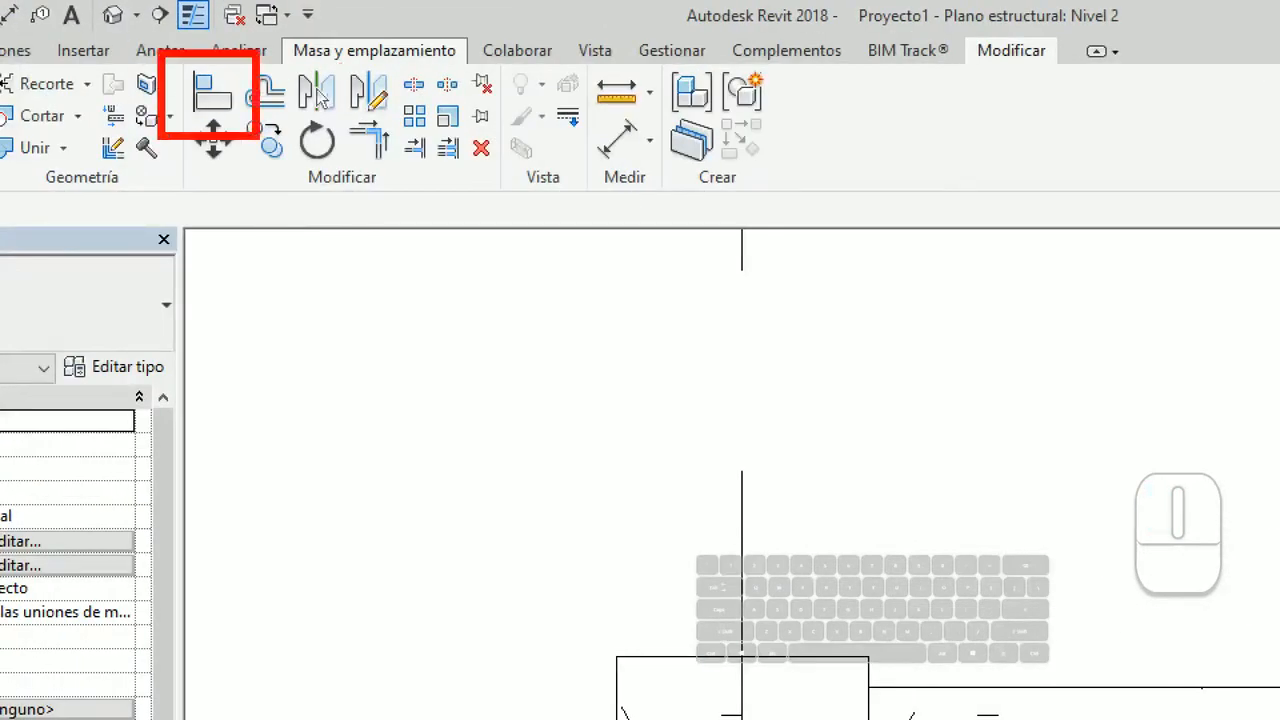
left_click_drag(372, 362, 256, 176, "ctrl+shift")
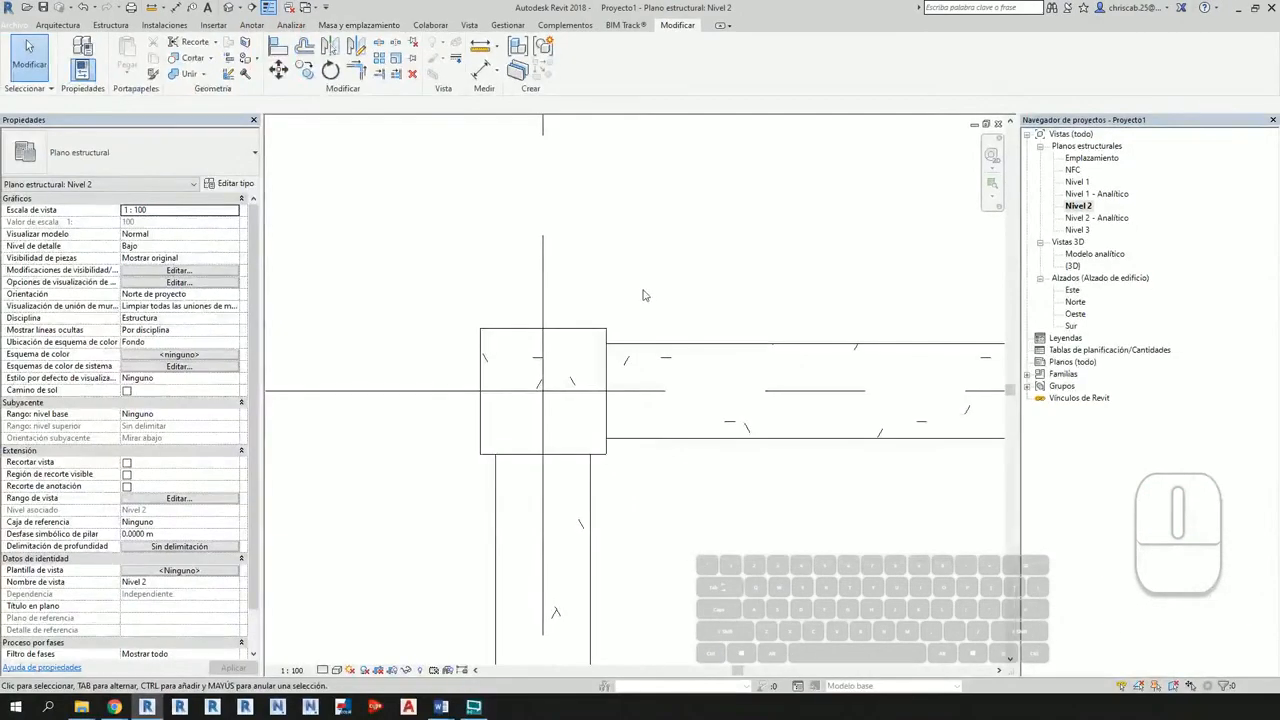
key("a")
key("l")
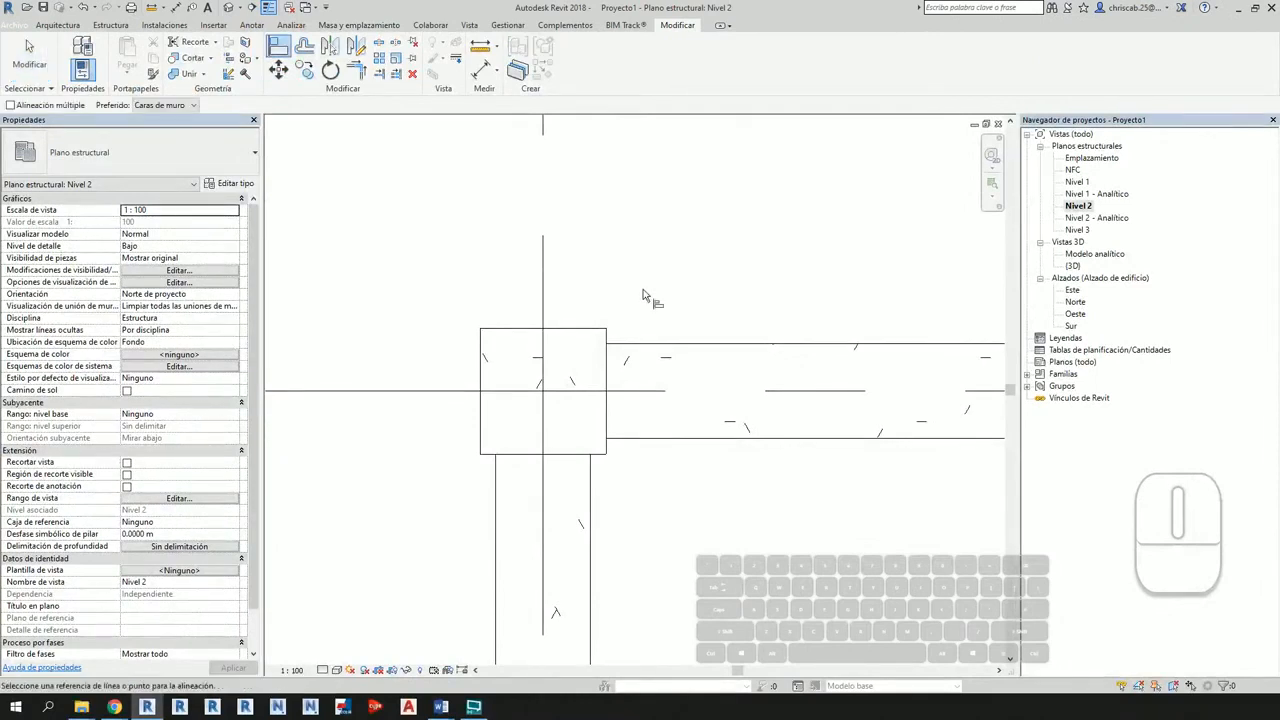
left_click(731, 349)
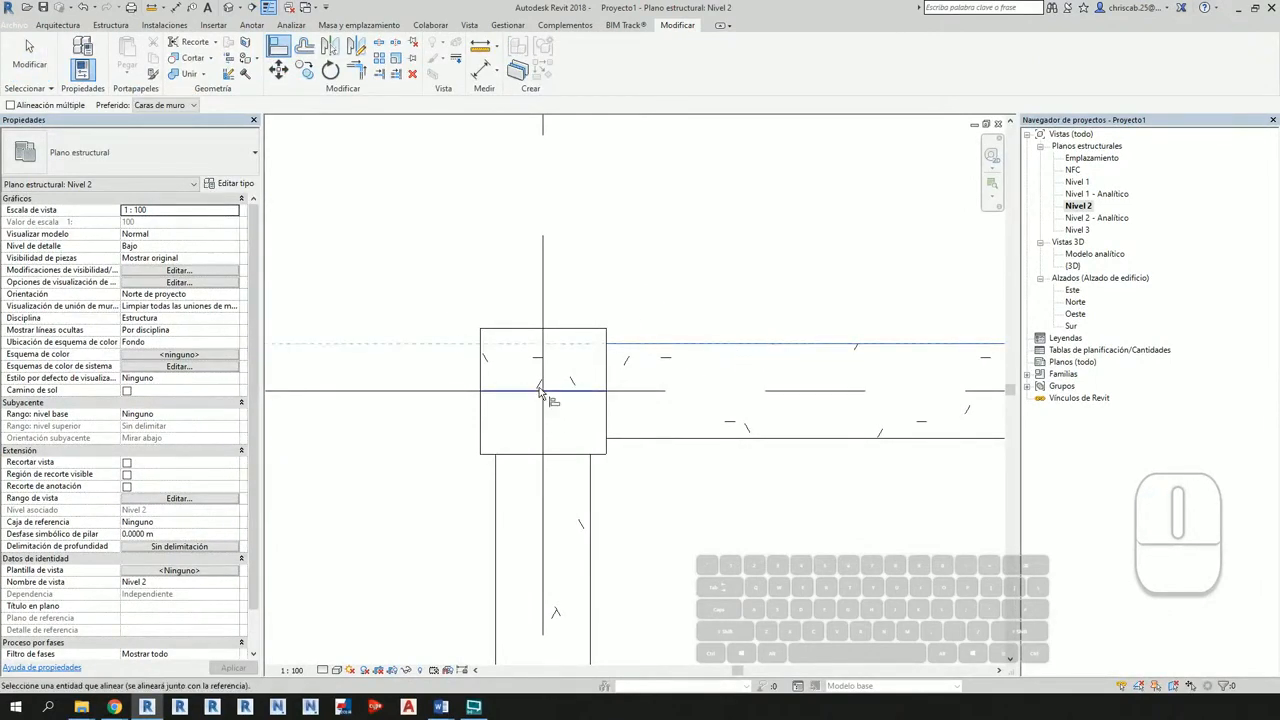
left_click(516, 336)
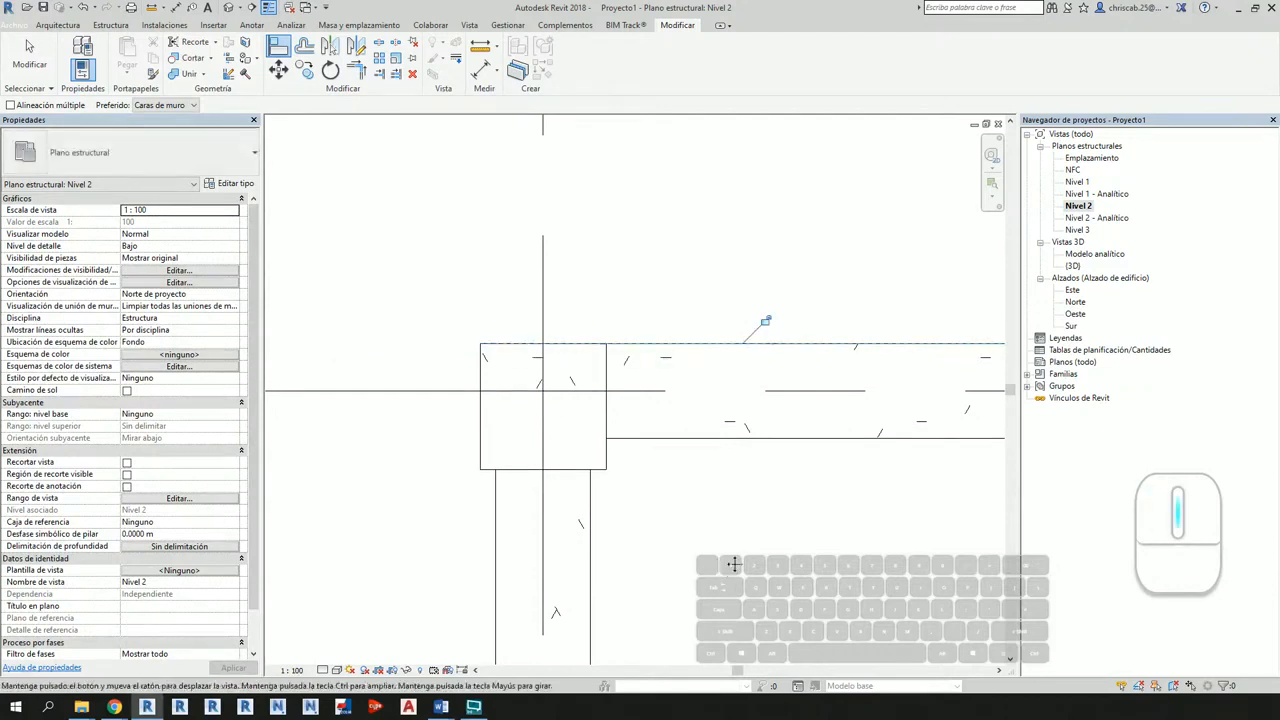
Step: Align the upper left corner column's outer left face with the outer face of the side beam below it
middle_click_drag(600, 335, 655, 297)
left_click(549, 494)
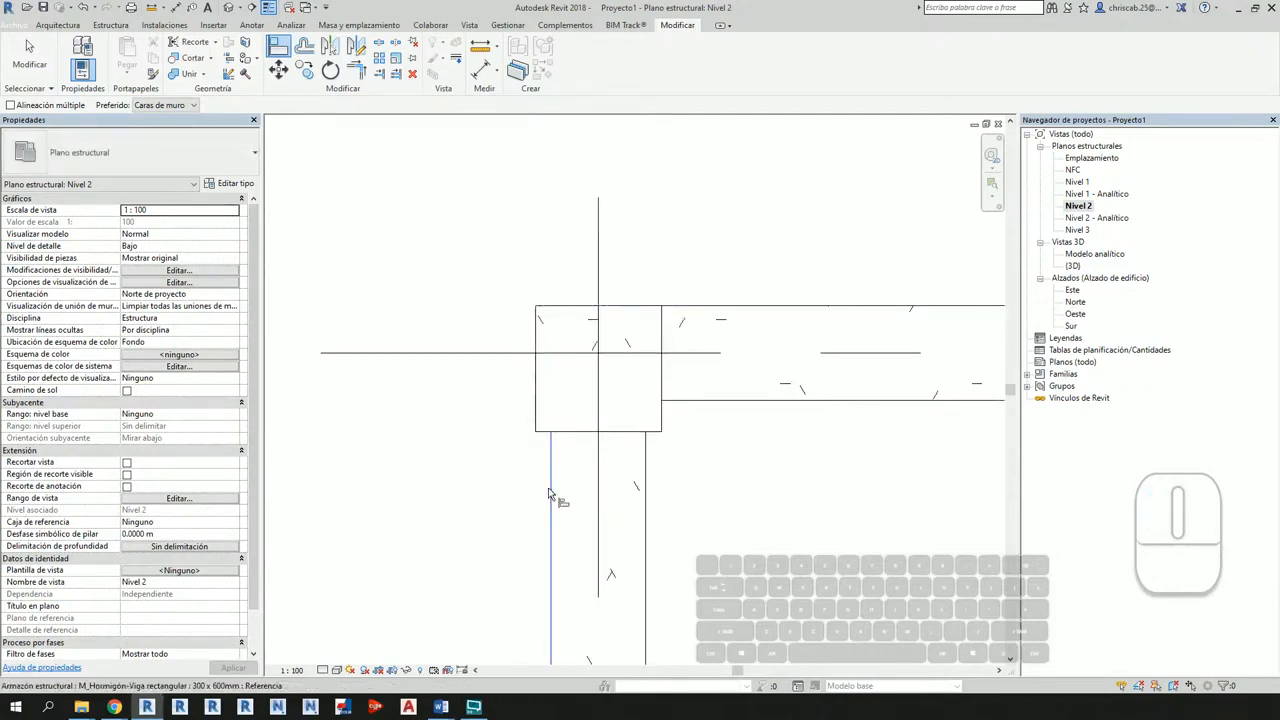
left_click(537, 424)
scroll(551, 441, "down", 1)
scroll(551, 441, "down", 2)
key("Escape")
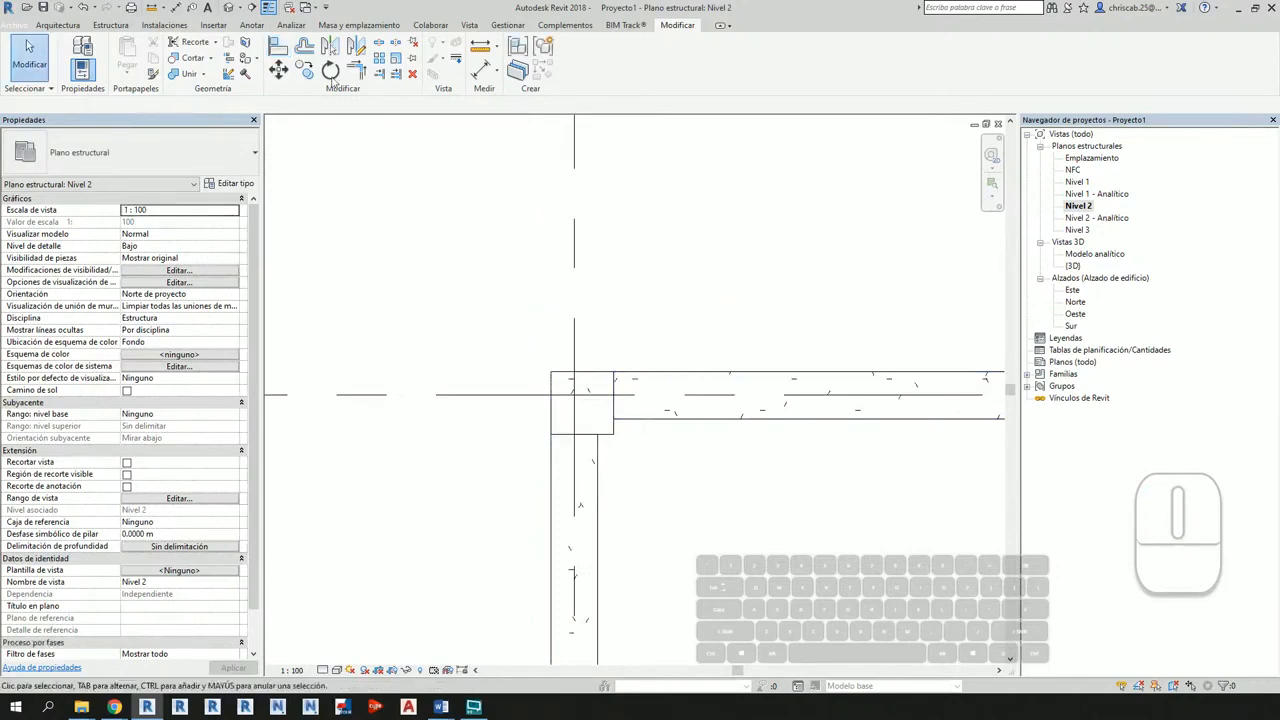
Step: Open the {3D} view and inspect the aligned corner columns at the larger bay's end of the frame
left_click(230, 8)
middle_click_drag(631, 434, 794, 343, "shift")
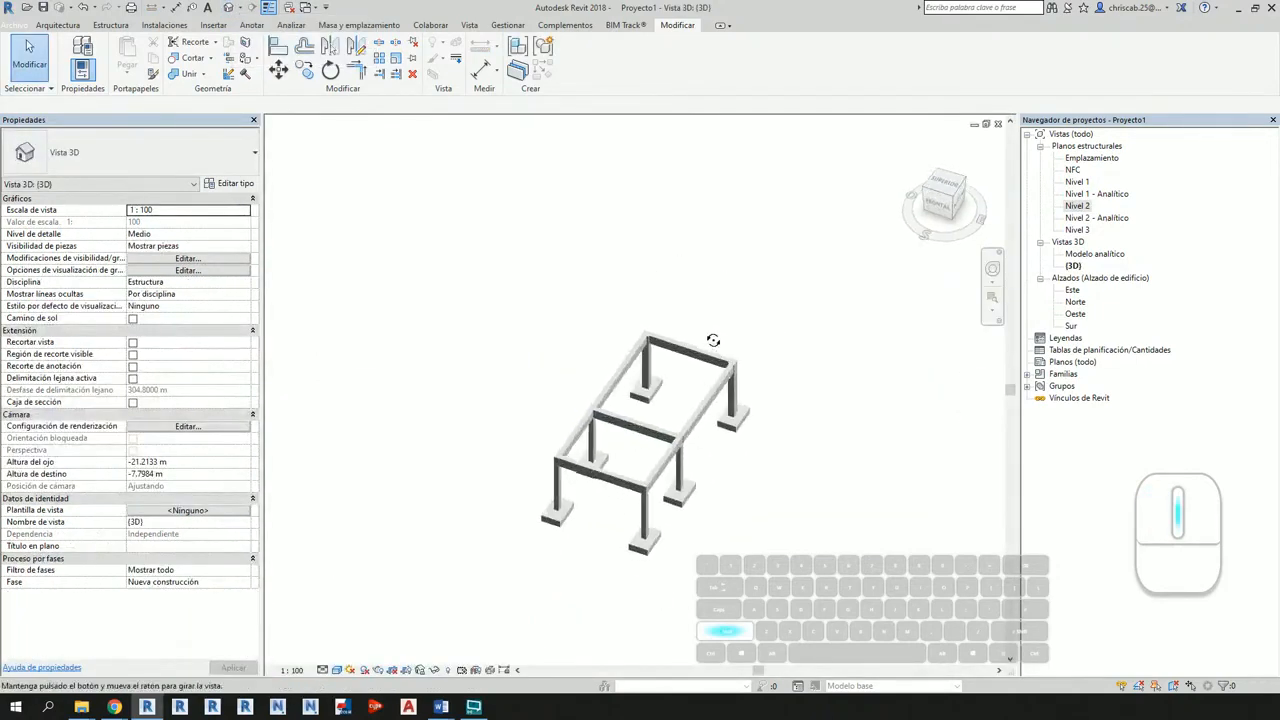
scroll(797, 456, "up", 4)
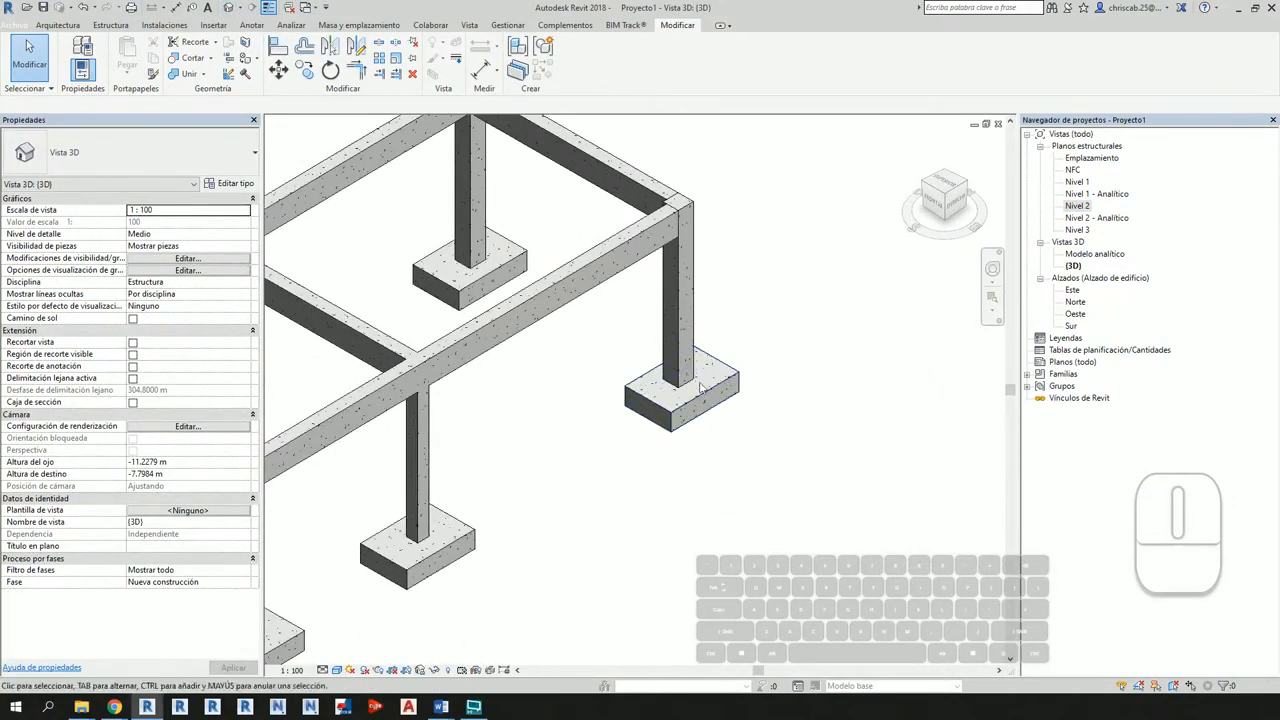
middle_click_drag(700, 388, 789, 560)
scroll(768, 470, "down", 1)
middle_click_drag(770, 472, 824, 458)
scroll(663, 280, "down", 1)
middle_click_drag(726, 434, 766, 466, "shift")
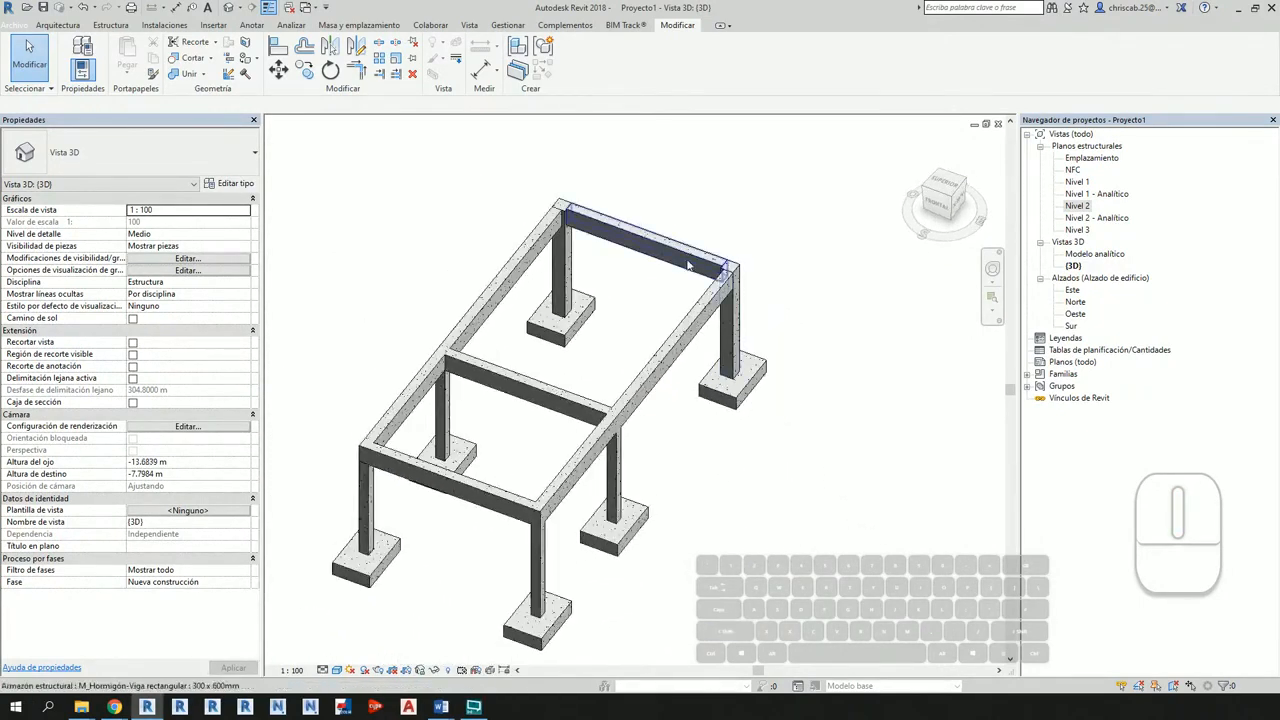
Step: Examine the larger bay's side from a low angle, including the space beside the corner column under the side beam
middle_click_drag(566, 240, 452, 480, "shift")
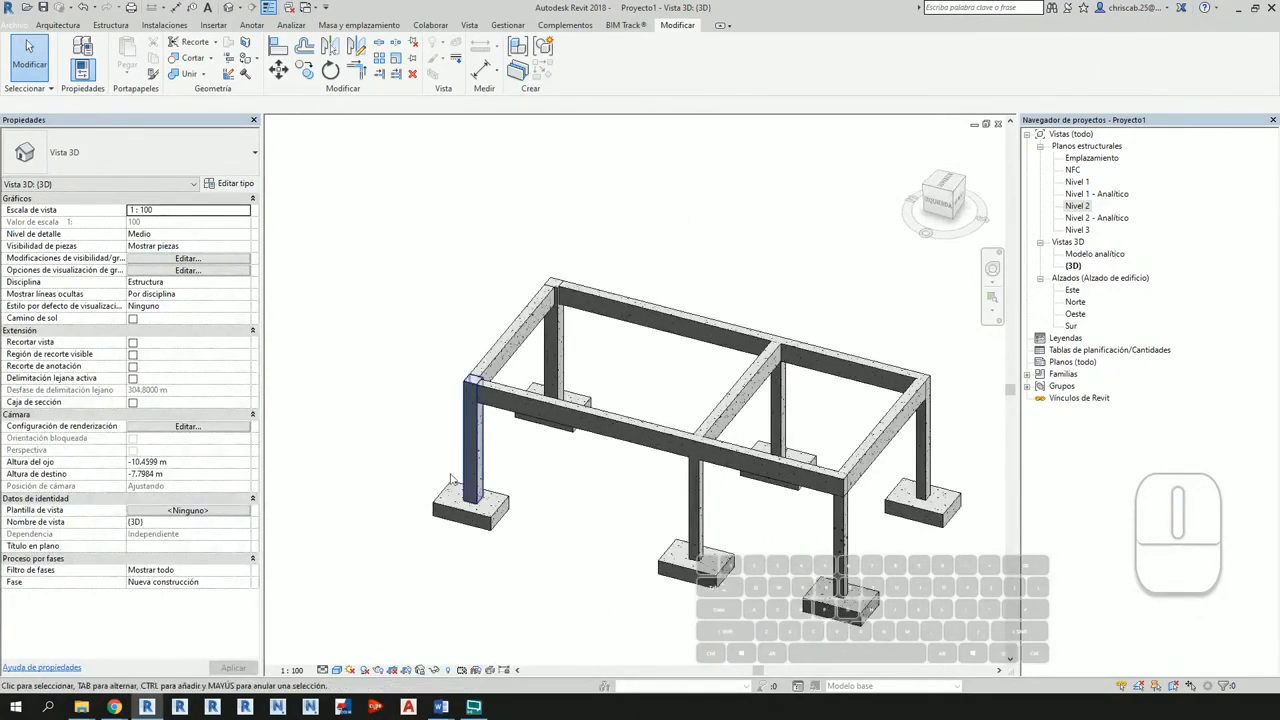
scroll(470, 437, "up", 3)
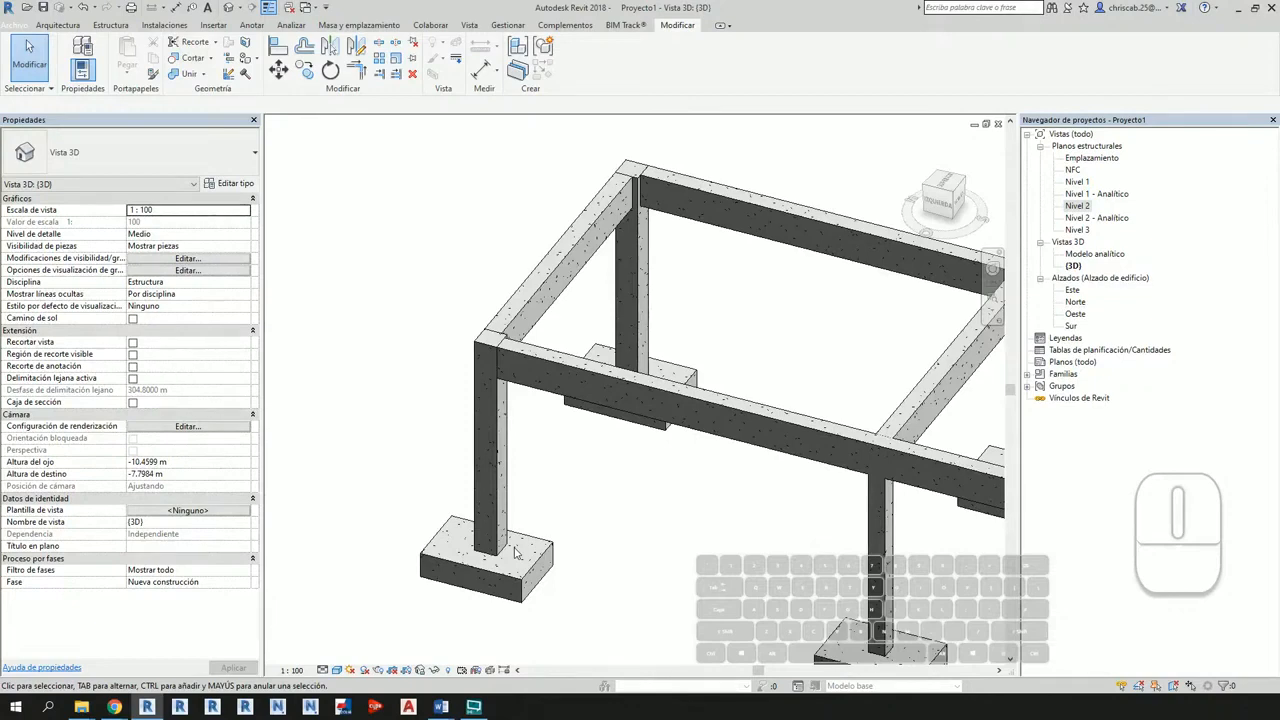
middle_click_drag(632, 531, 652, 462, "shift")
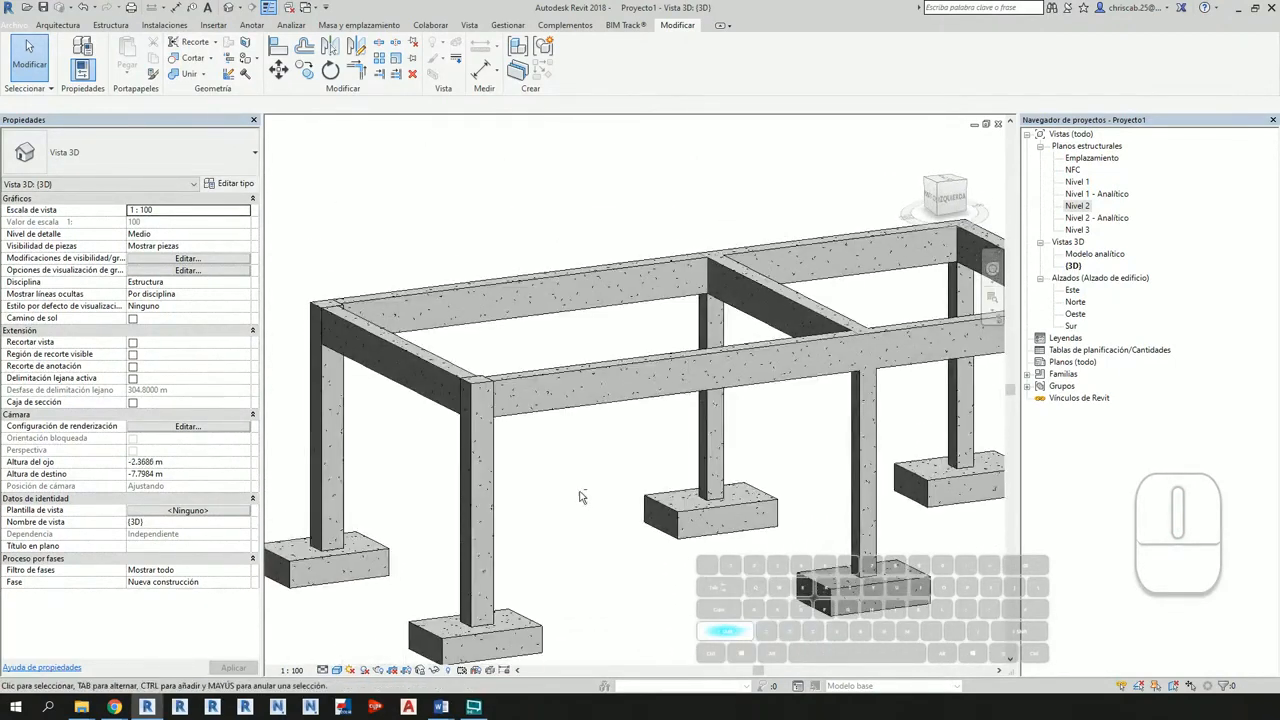
middle_click_drag(653, 513, 552, 514, "shift")
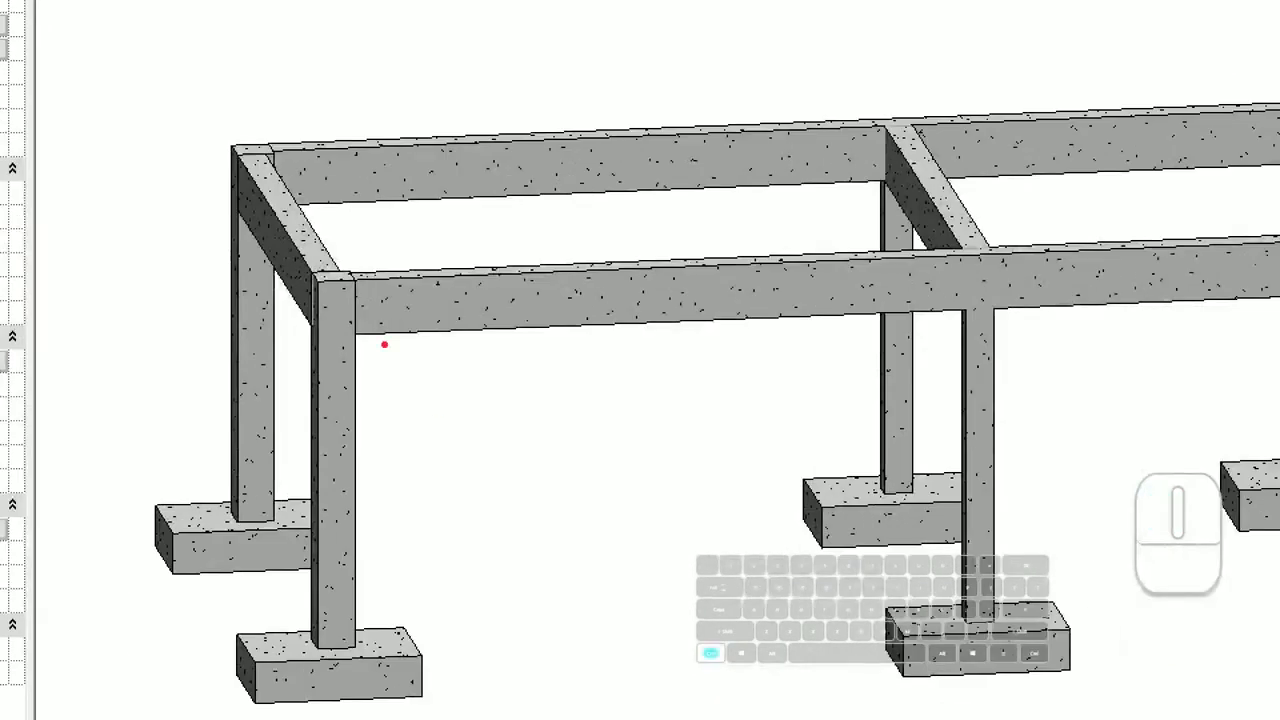
left_click_drag(427, 413, 562, 573)
left_click_drag(620, 640, 620, 642)
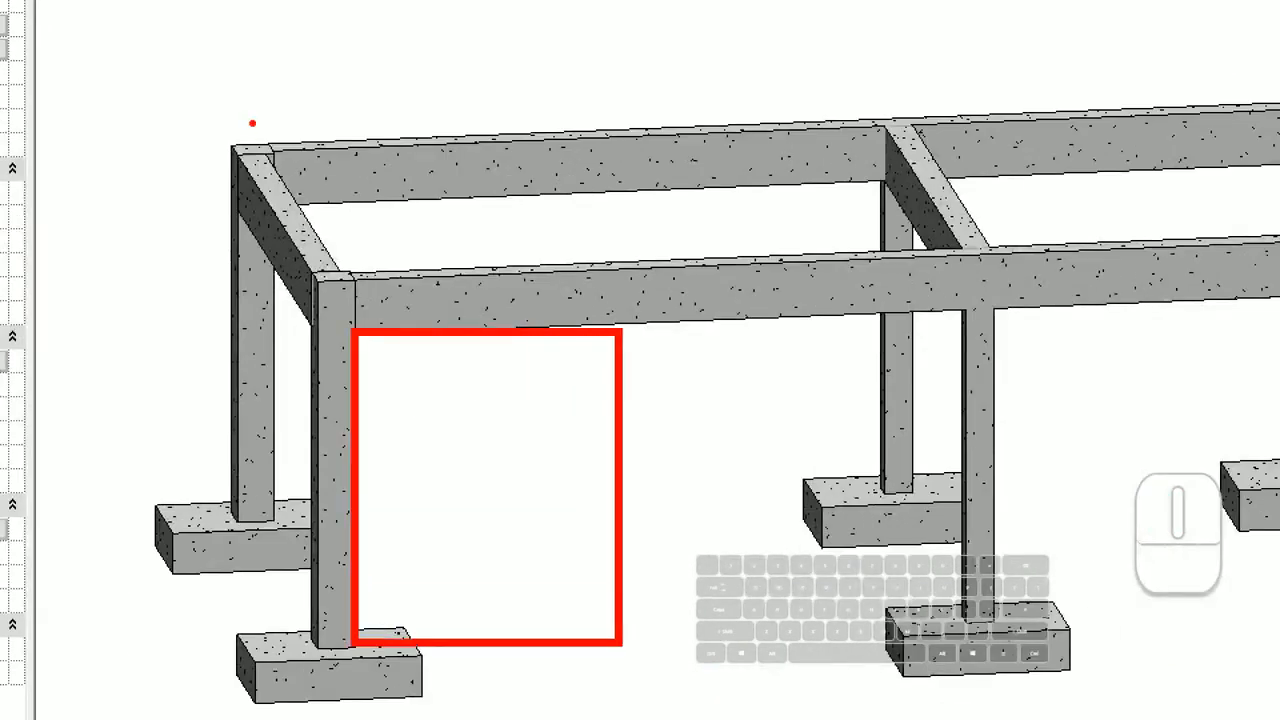
left_click_drag(277, 206, 516, 503, "ctrl")
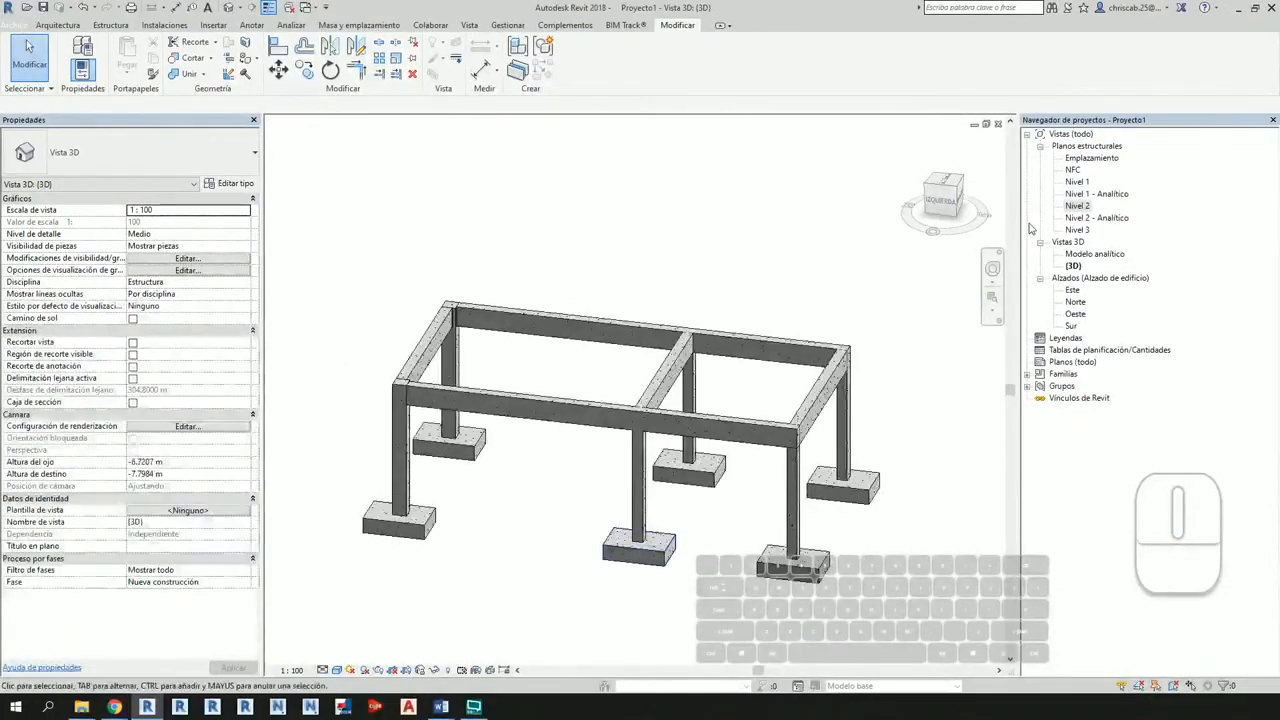
Step: Open the Nivel 1 structural plan and examine the column bases and footings along grid C
double_click(1088, 183)
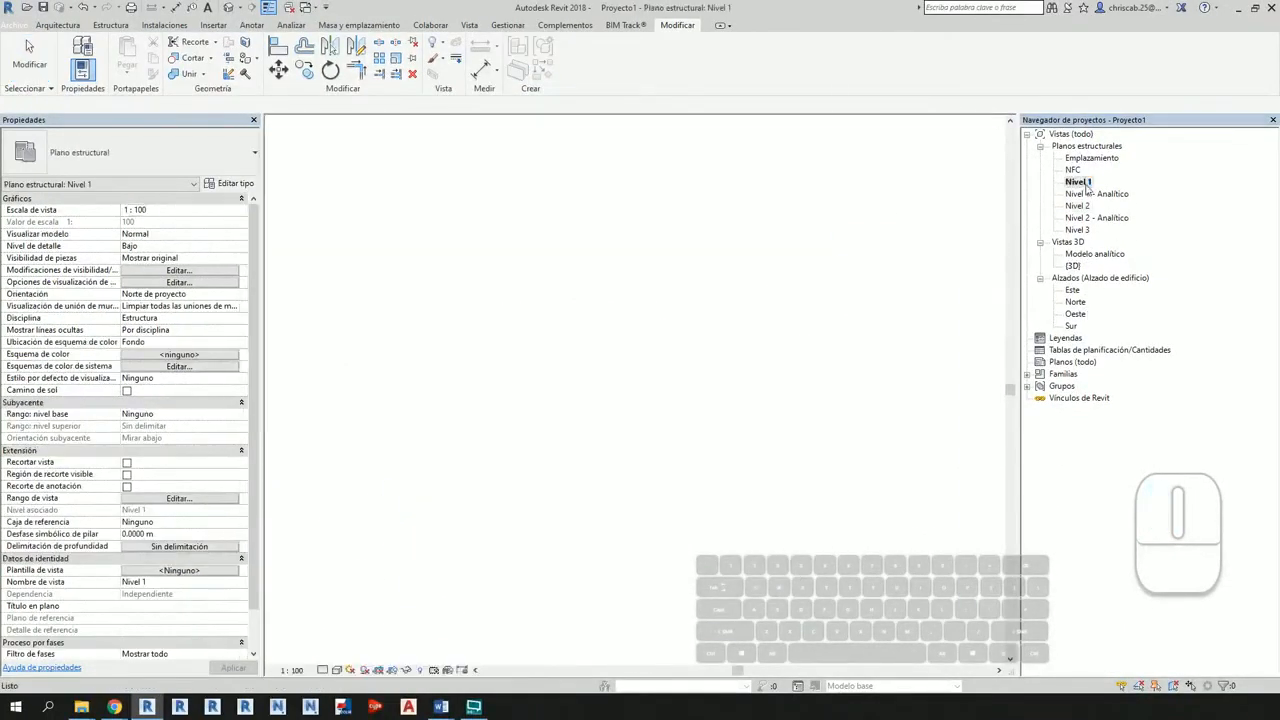
scroll(736, 300, "up", 6)
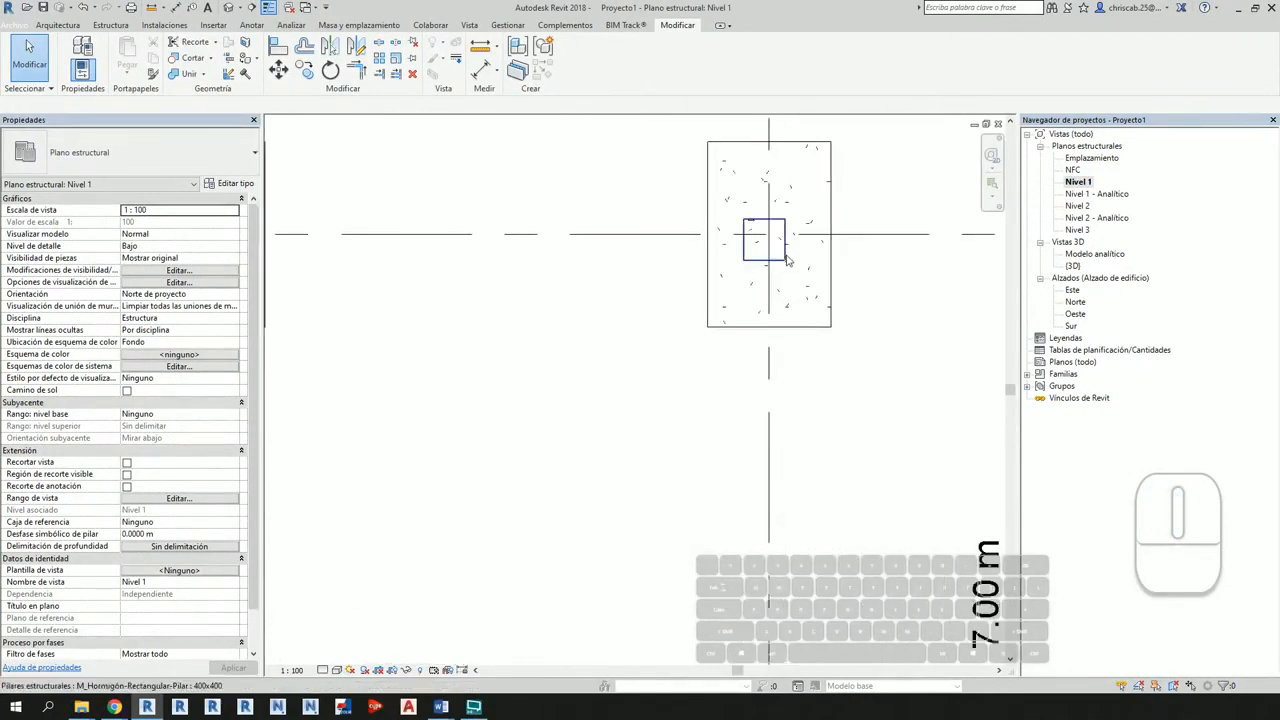
scroll(797, 491, "down", 2)
middle_click_drag(814, 443, 710, 441)
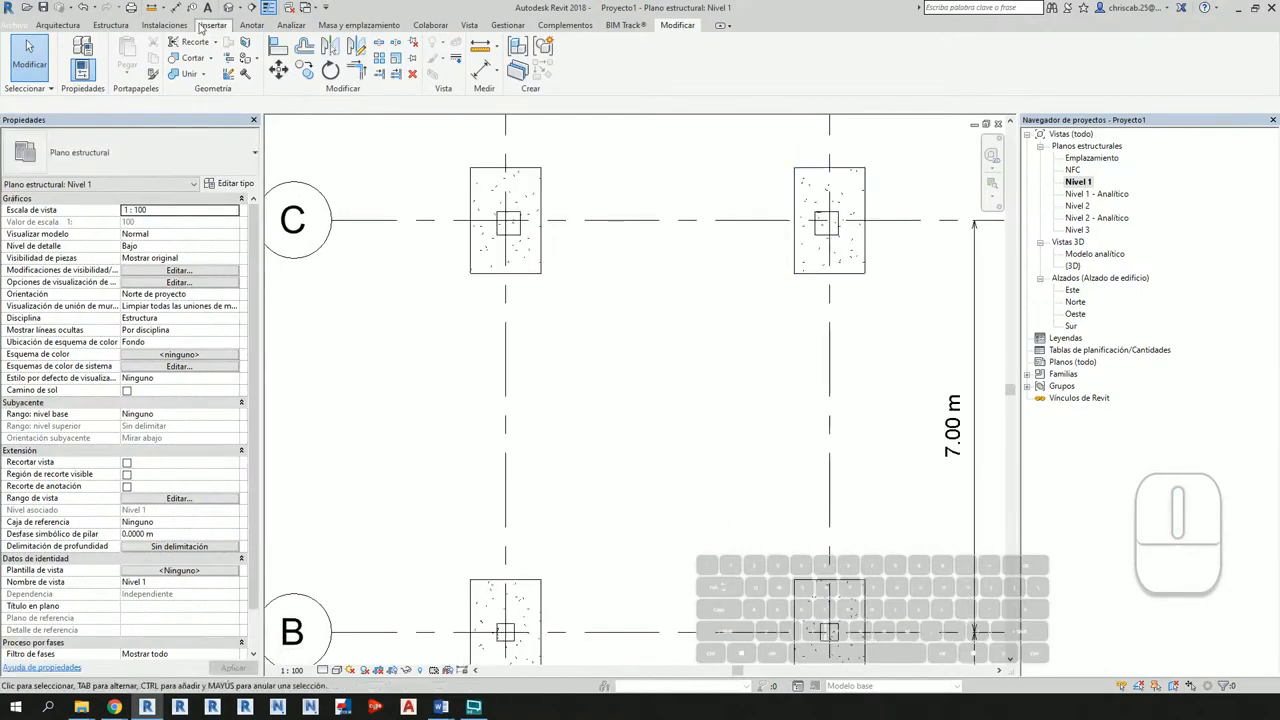
key("ctrl+1")
left_click_drag(87, 17, 136, 39, "ctrl")
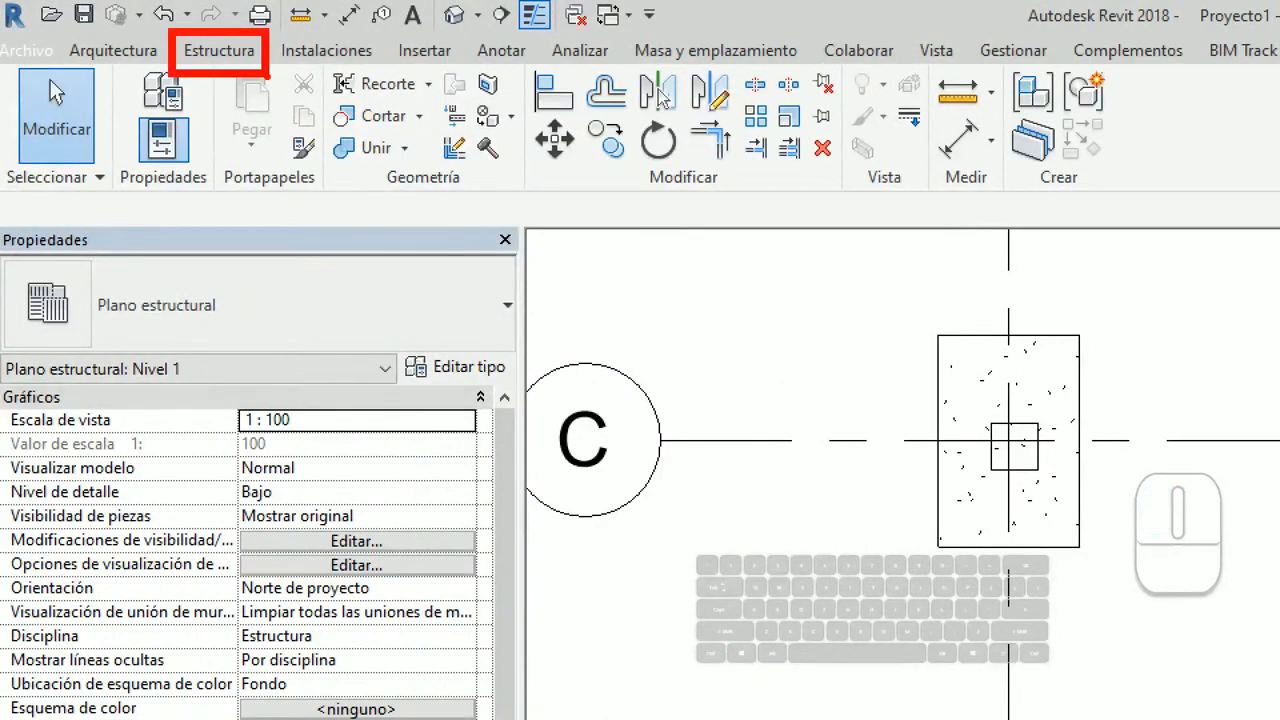
key("Escape")
Step: Draw a 1.2 m structural wall of type Placa e=0.30m from the right grid C corner column's lower face toward grid B
left_click(126, 29)
key("ctrl+1")
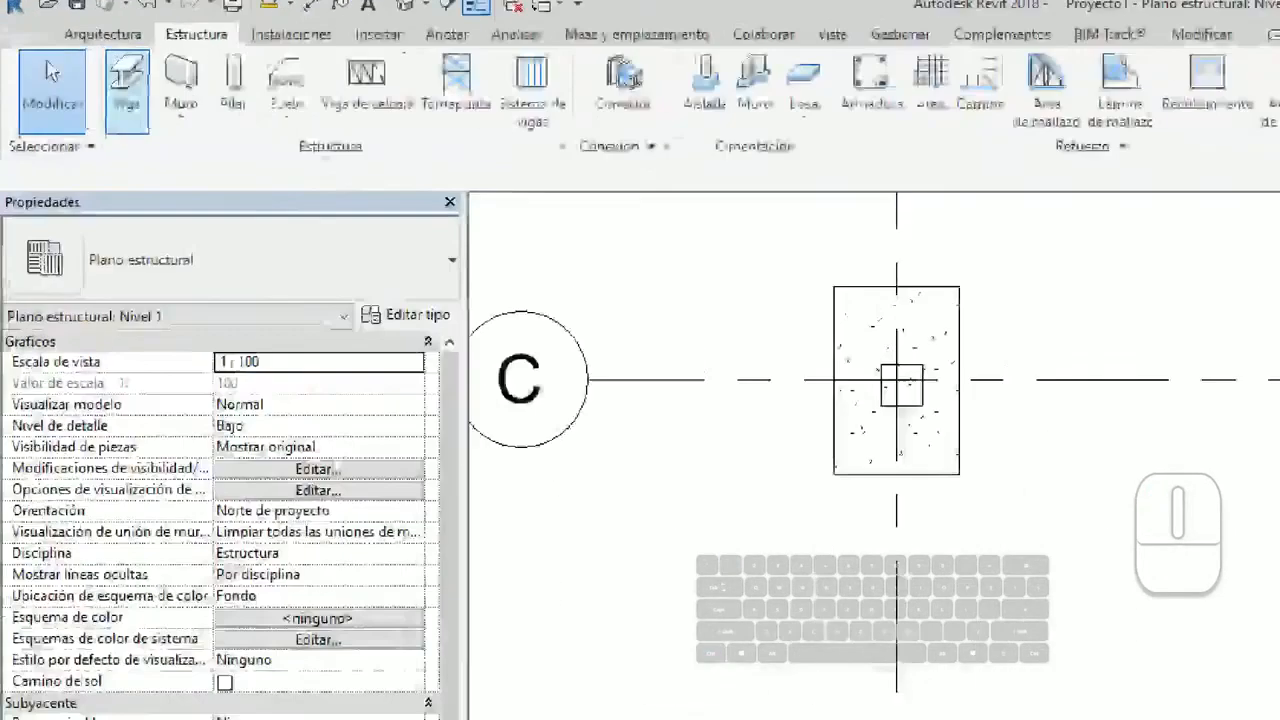
left_click_drag(83, 34, 117, 89, "ctrl")
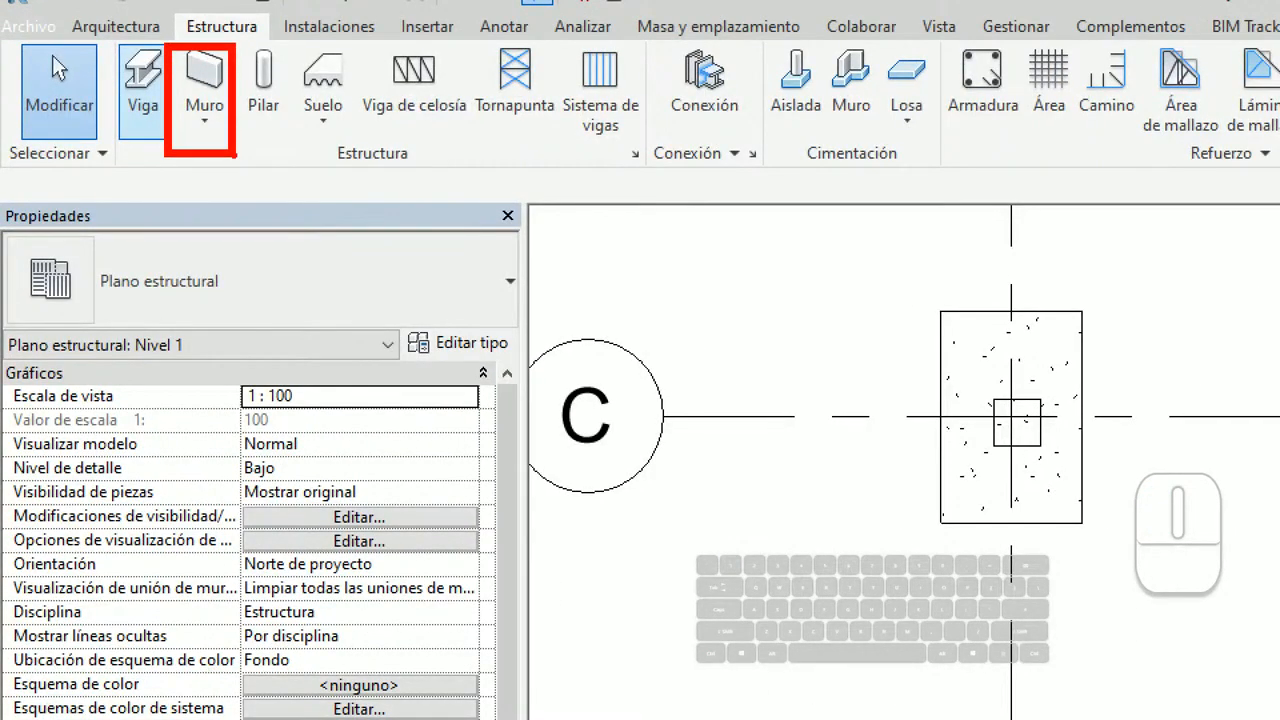
key("Escape")
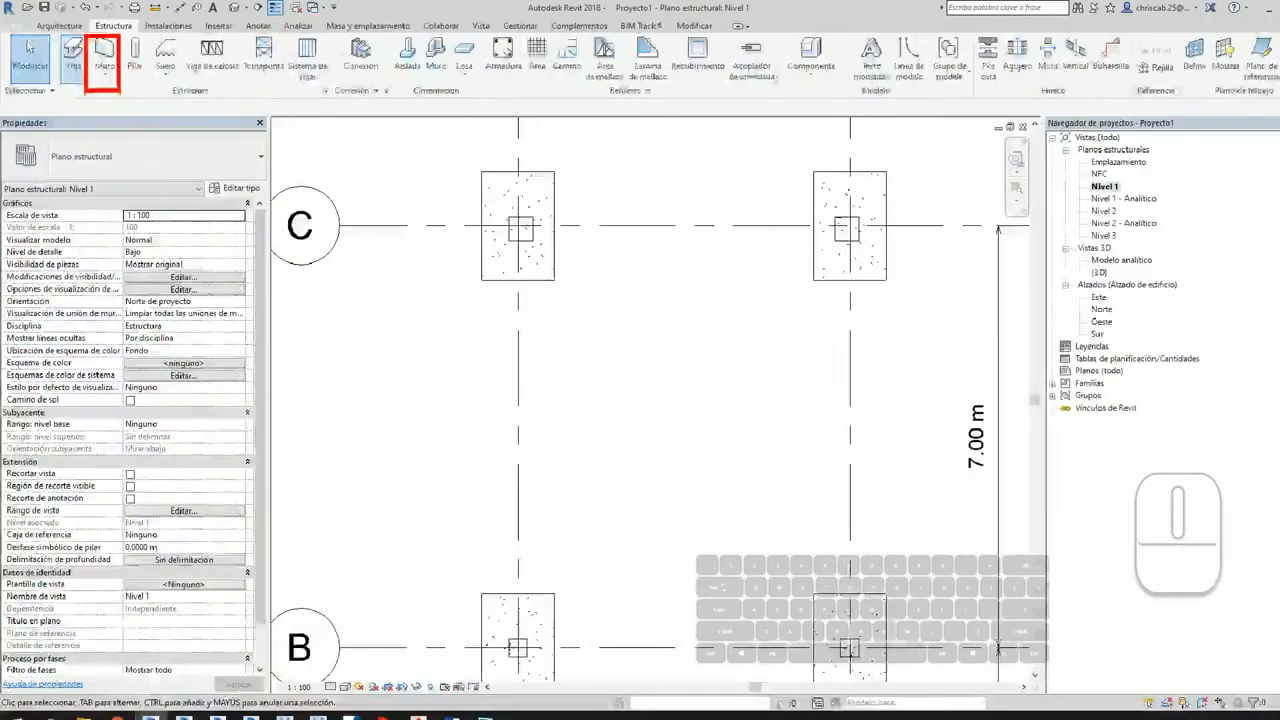
left_click(102, 48)
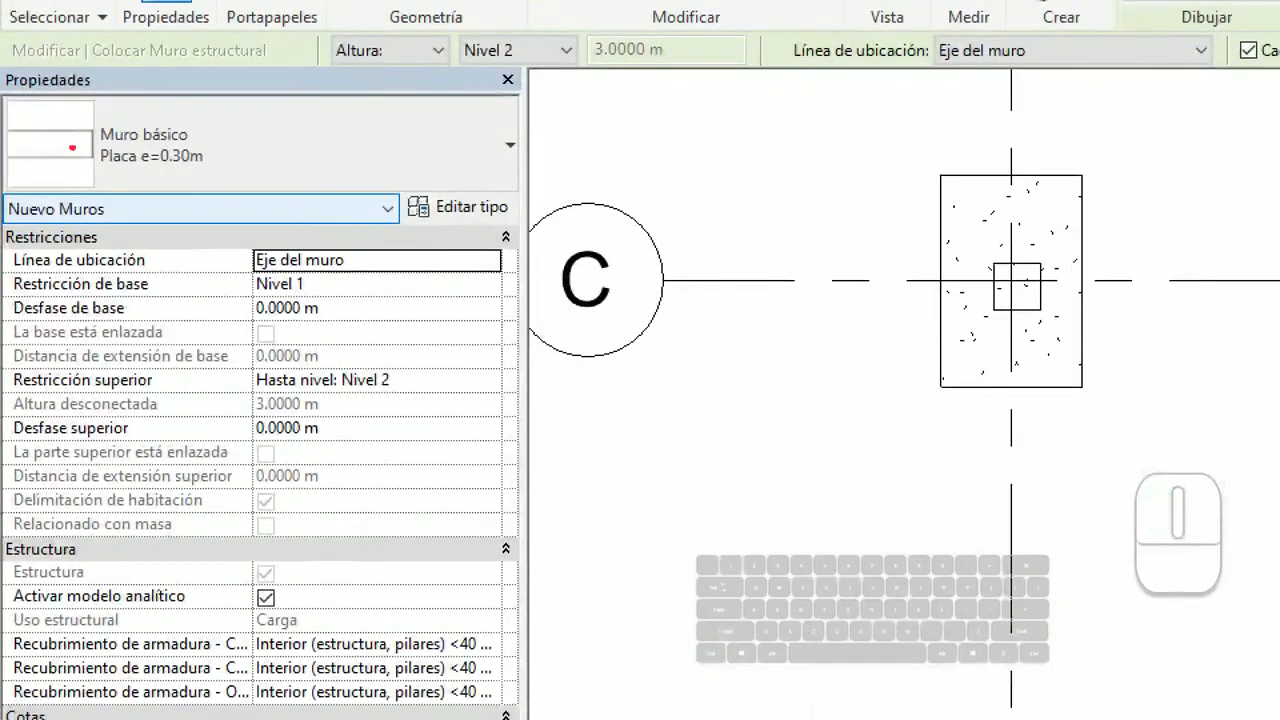
left_click_drag(5, 112, 233, 176, "ctrl")
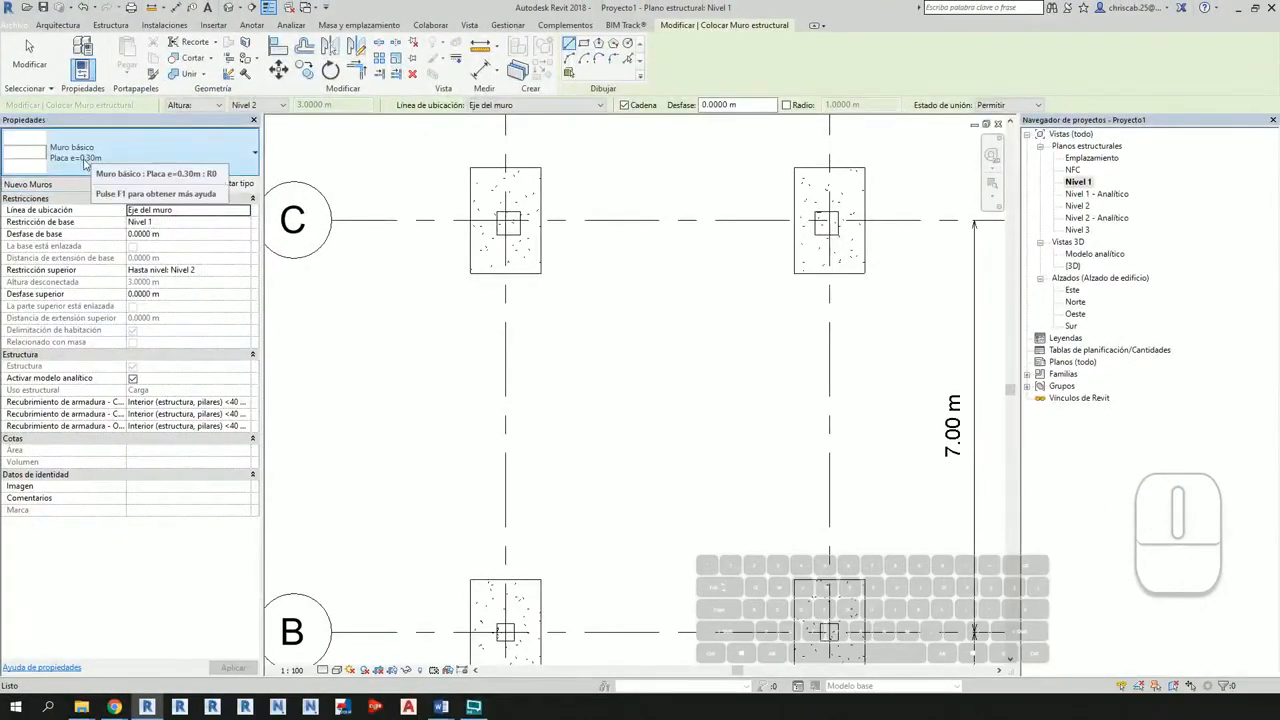
scroll(855, 304, "up", 2)
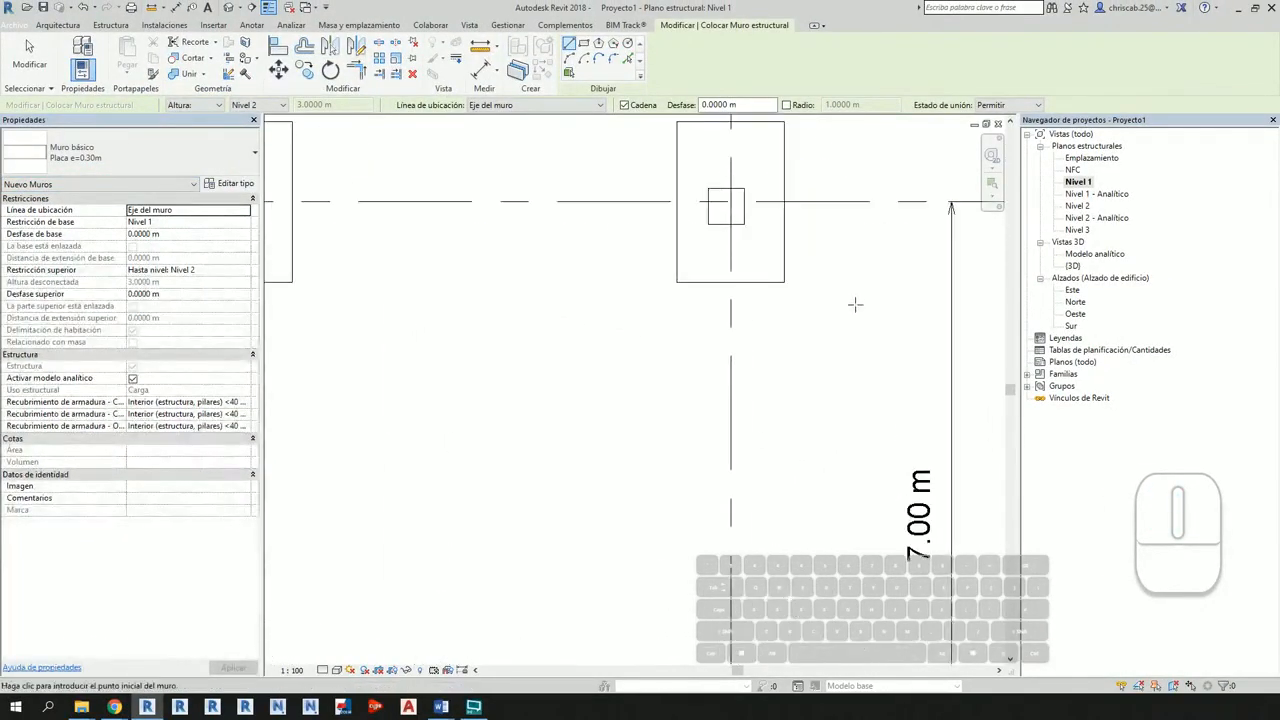
scroll(855, 304, "up", 1)
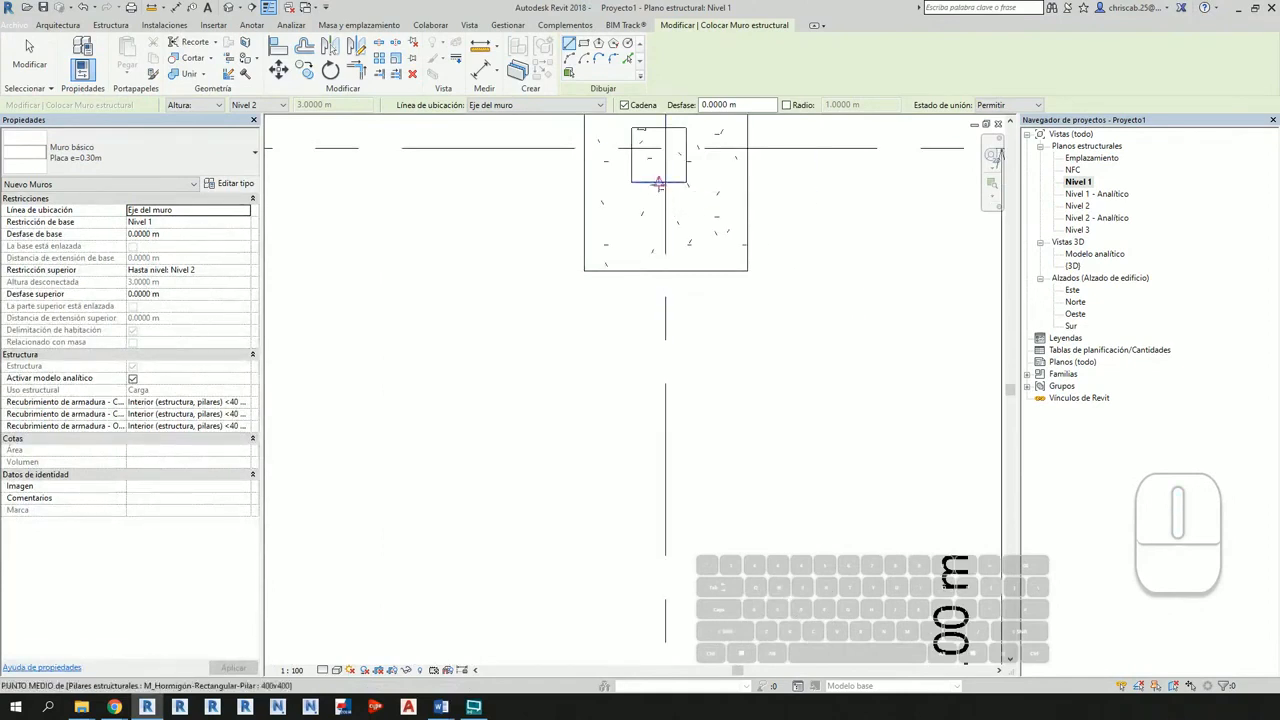
scroll(658, 183, "up", 2)
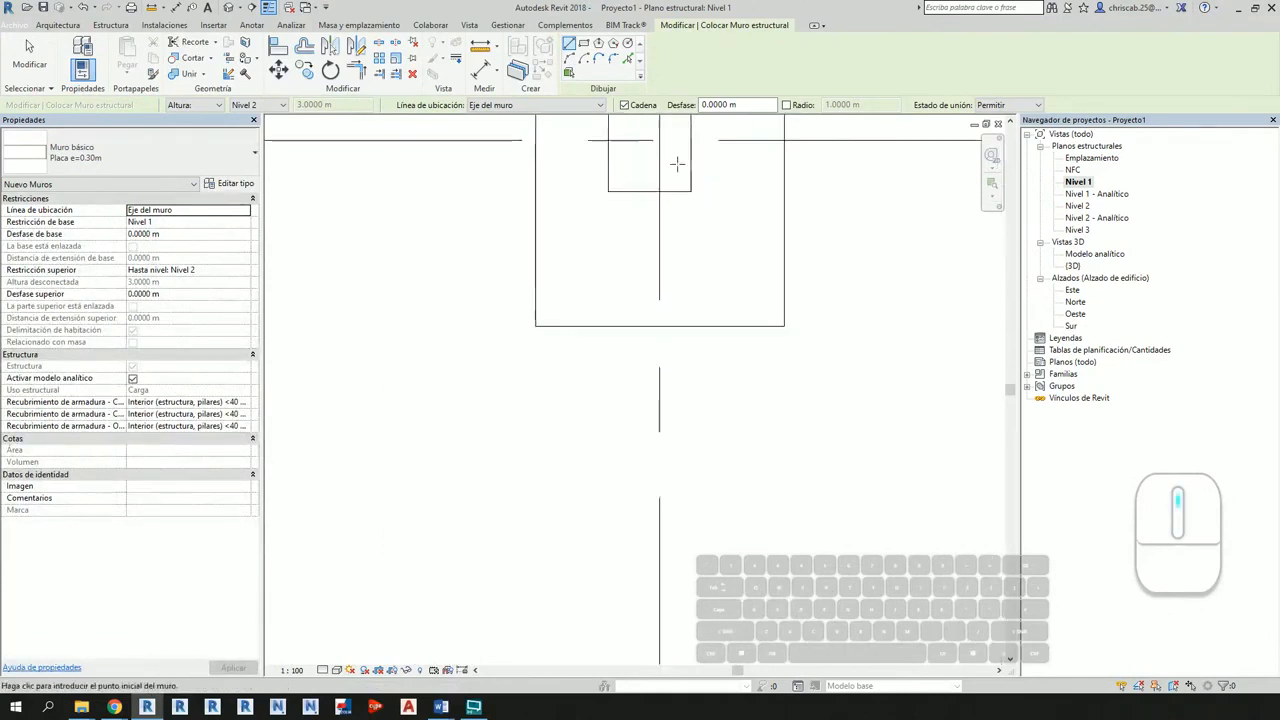
scroll(642, 233, "down", 1)
left_click(644, 205)
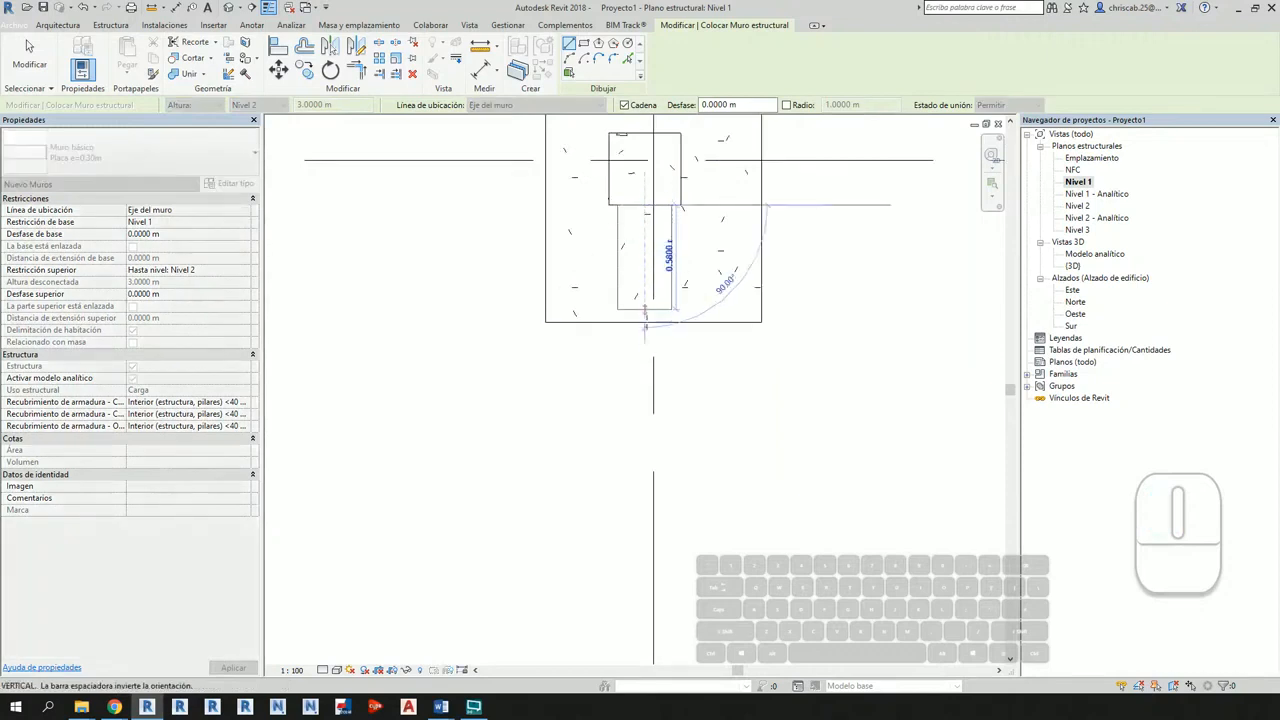
scroll(652, 495, "down", 1)
middle_click_drag(669, 612, 670, 430)
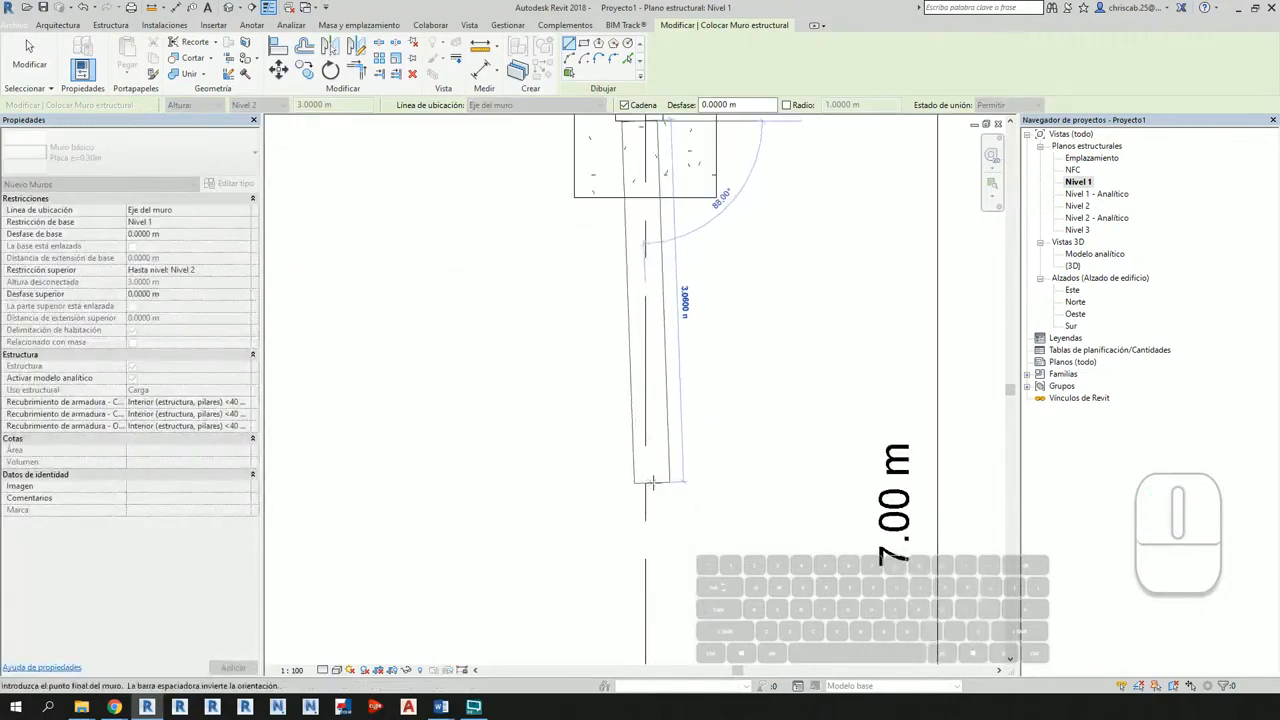
type("1")
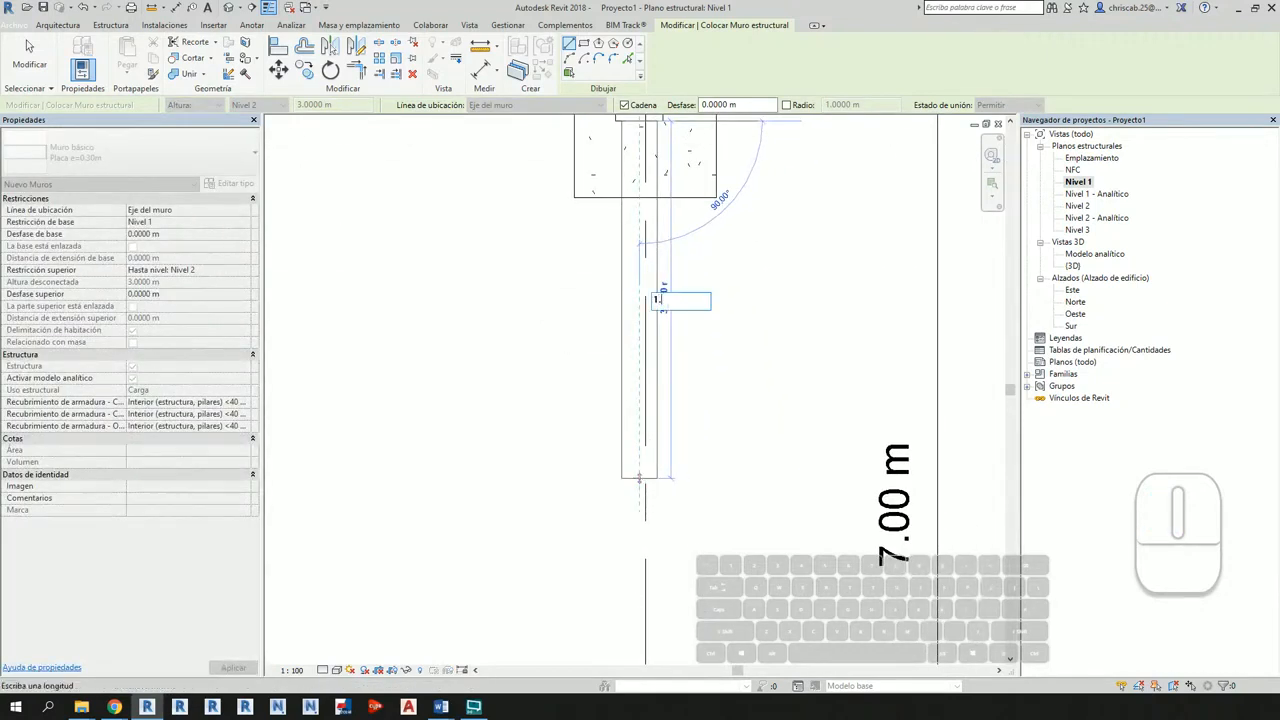
type(".2")
key("Return")
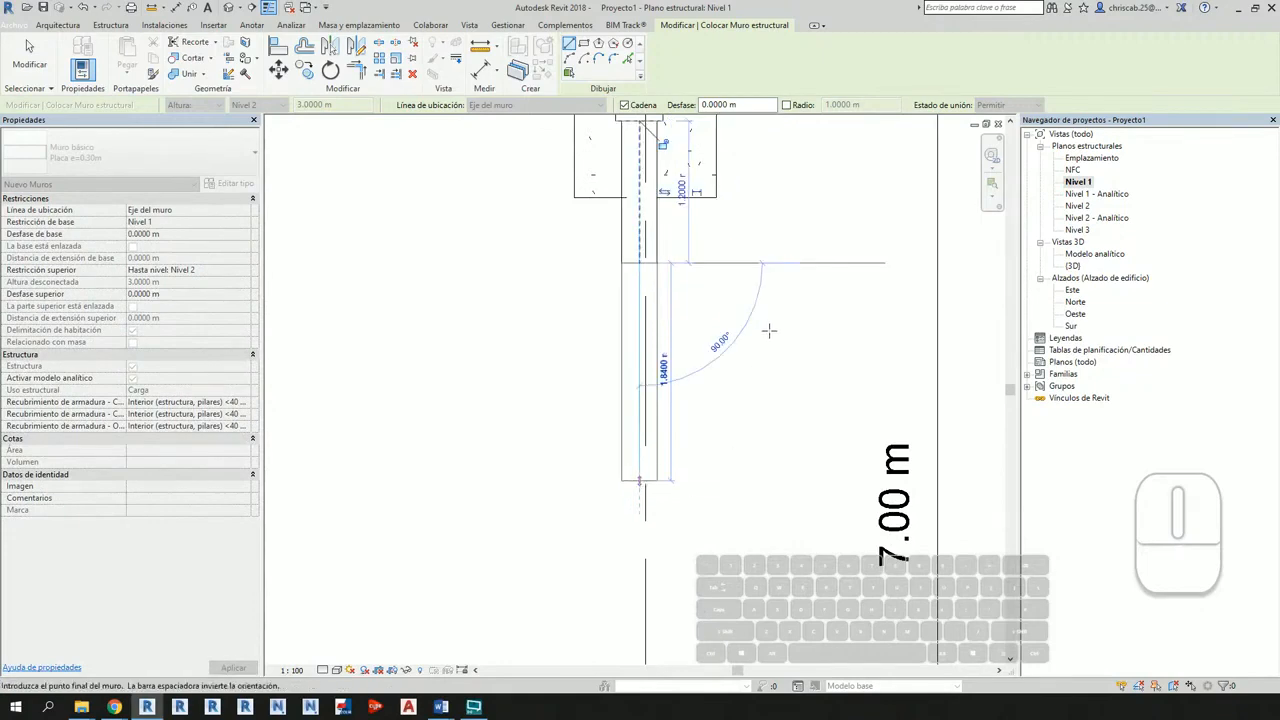
key("Escape")
scroll(826, 283, "up", 3)
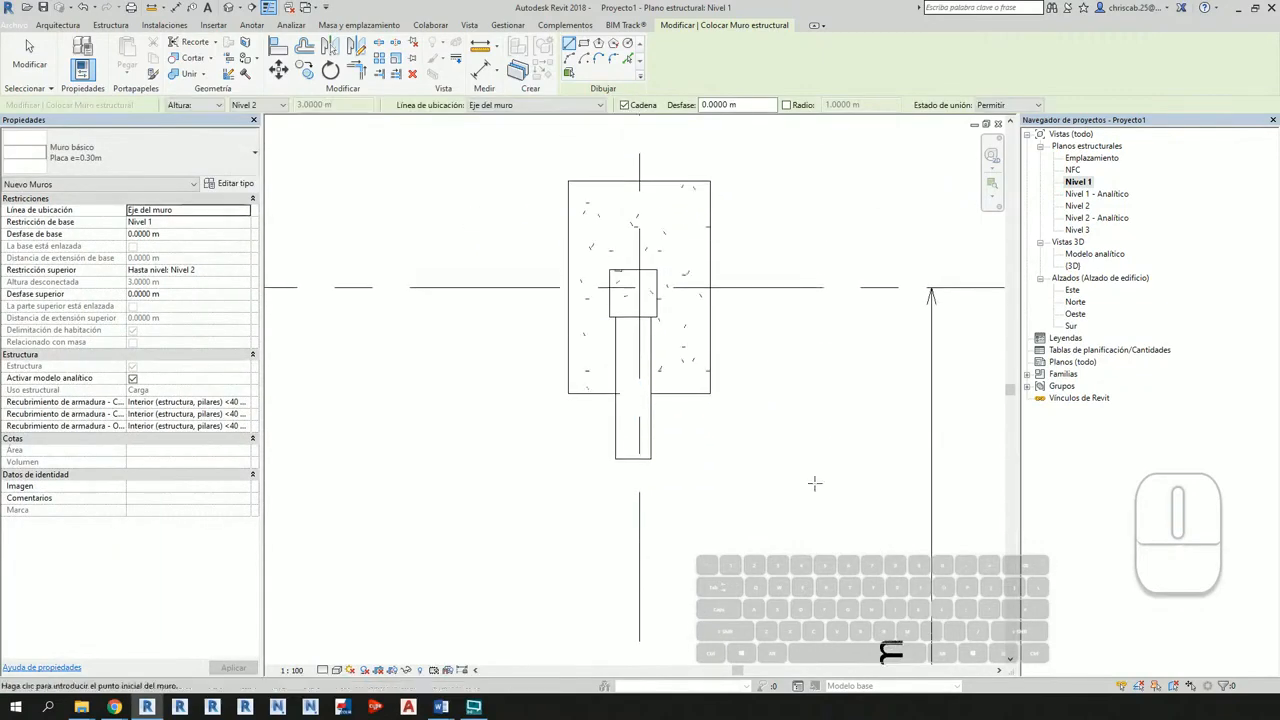
key("Escape")
Step: Stretch the wall's free end to a length of about 1.9 m, and delete the wall
left_click(649, 472)
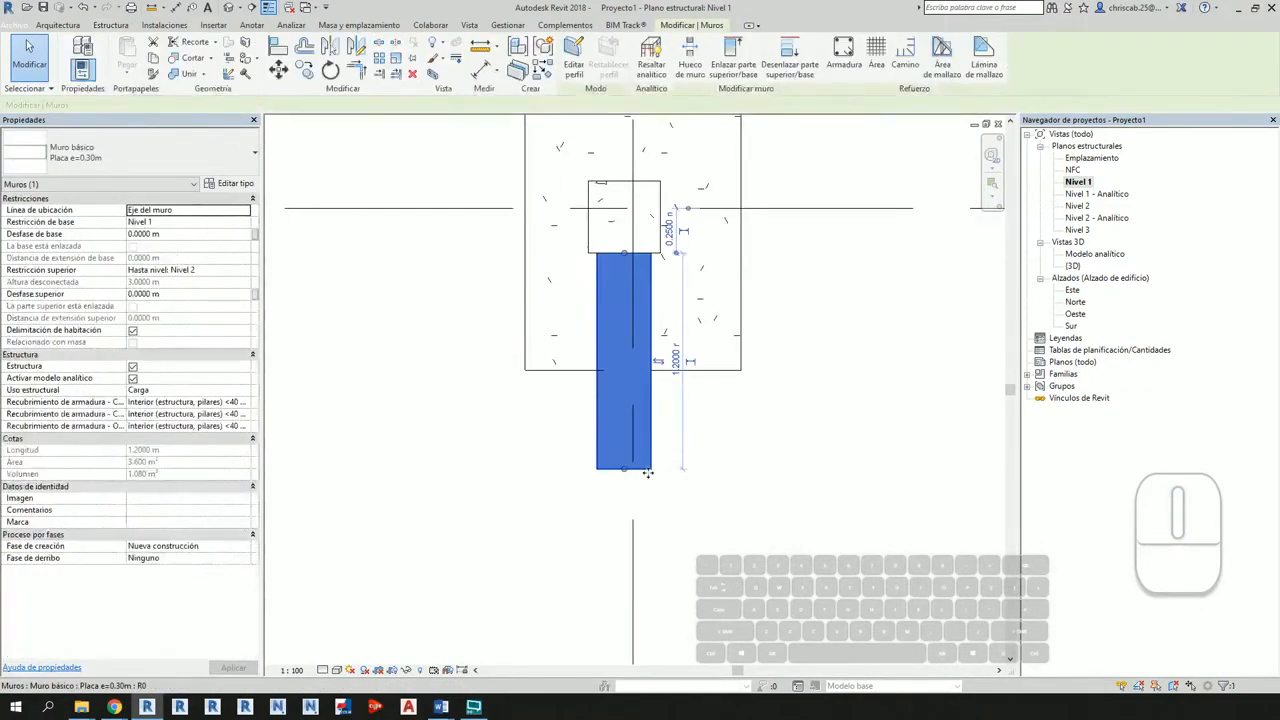
scroll(647, 477, "down", 2)
left_click_drag(632, 470, 632, 556)
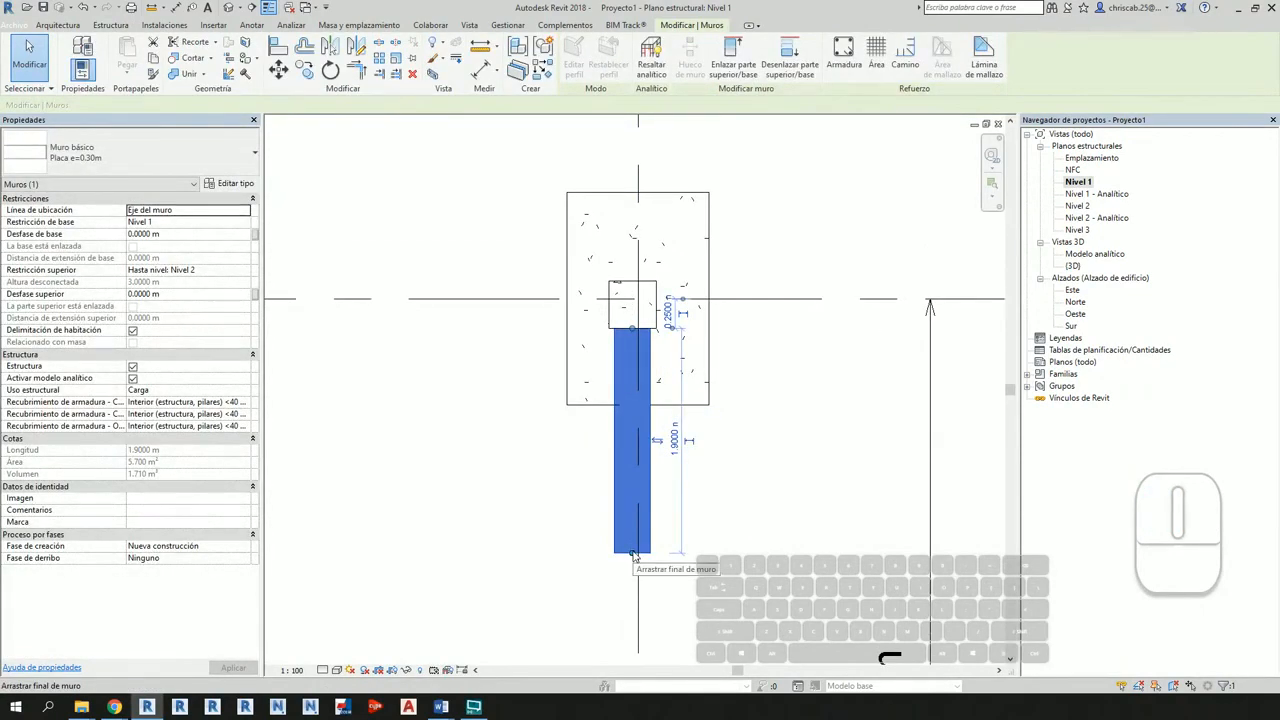
key("Delete")
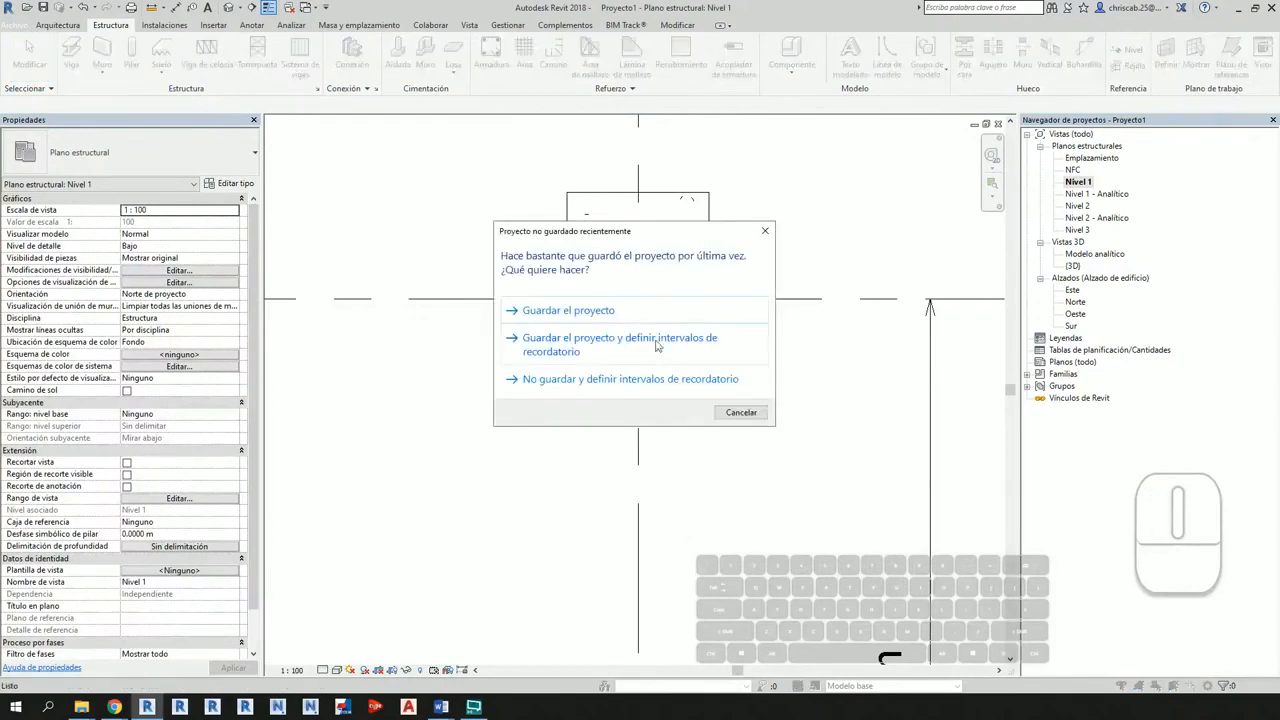
Step: Draw a 2 m structural wall, Placa e=0.30m up to Nivel 2, from the right grid C corner column's lower face toward grid B
key("Escape")
key("m")
key("u")
left_click(632, 328)
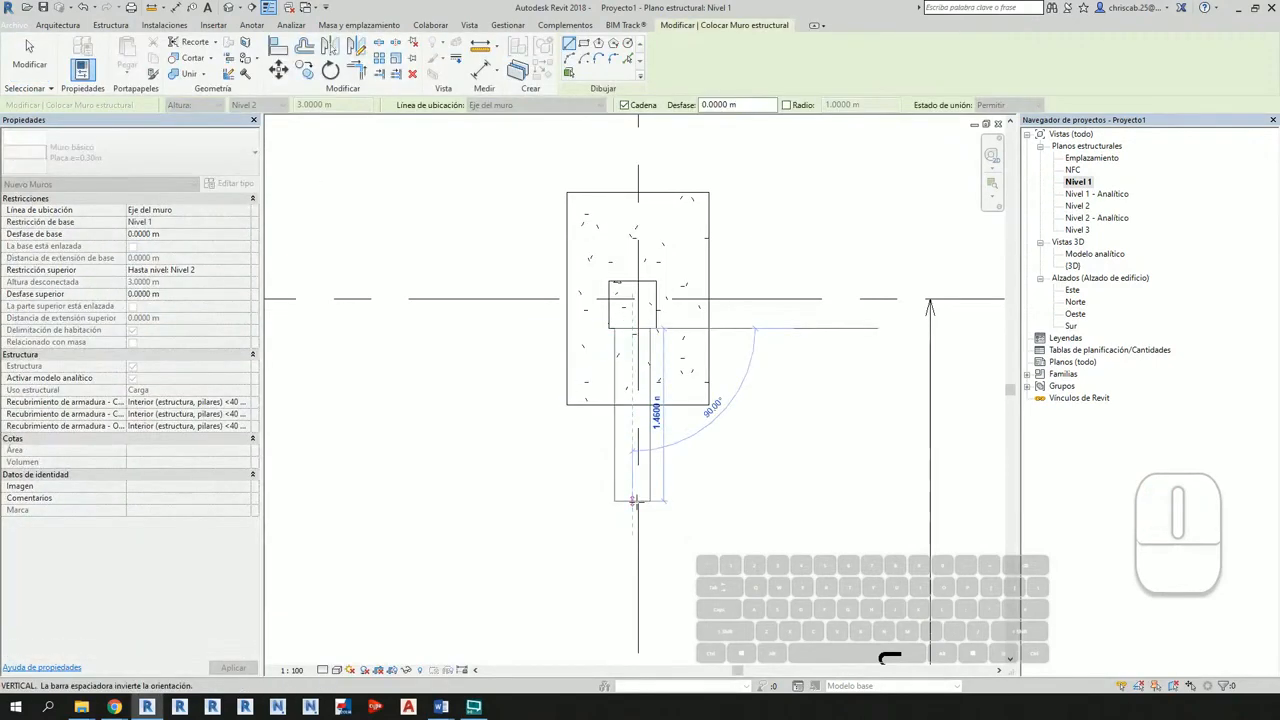
type("2.5")
key("Return")
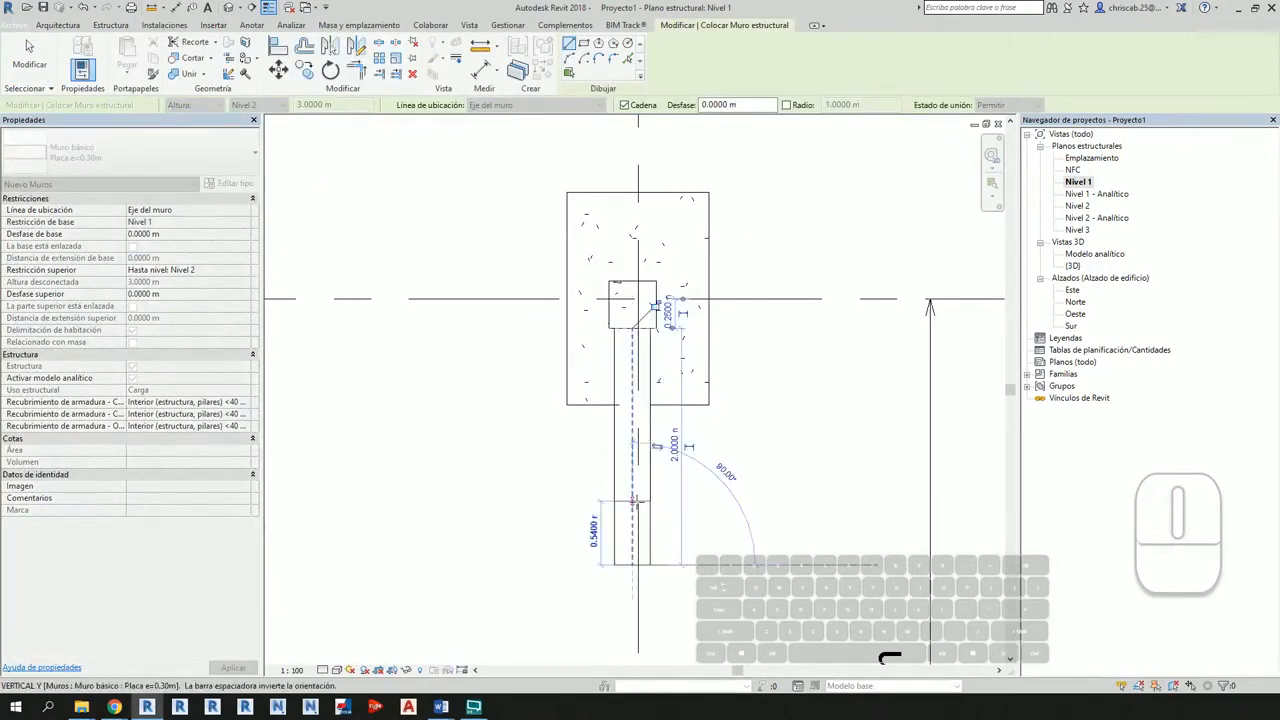
key("Escape")
key("Escape")
Step: Align the wall's outer right face with the outer right face of the corner column above it
middle_click_drag(742, 377, 814, 376)
scroll(818, 400, "up", 3)
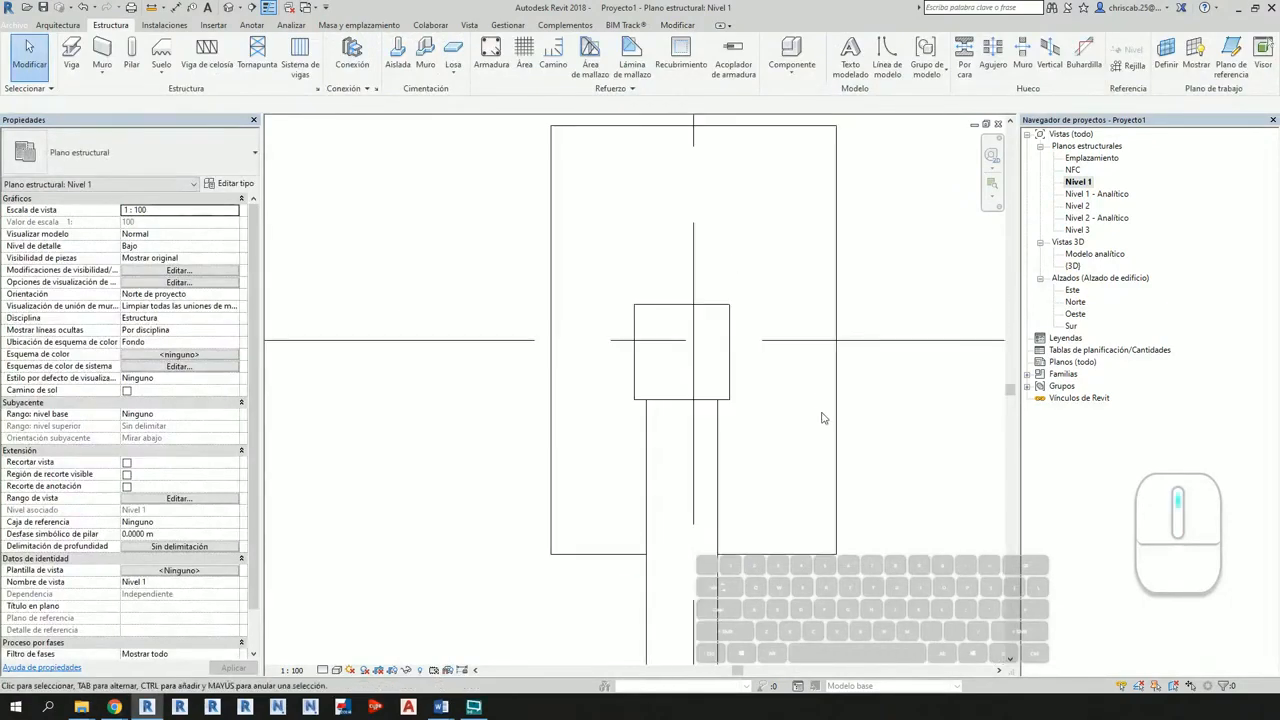
key("a")
key("l")
scroll(757, 412, "up", 2)
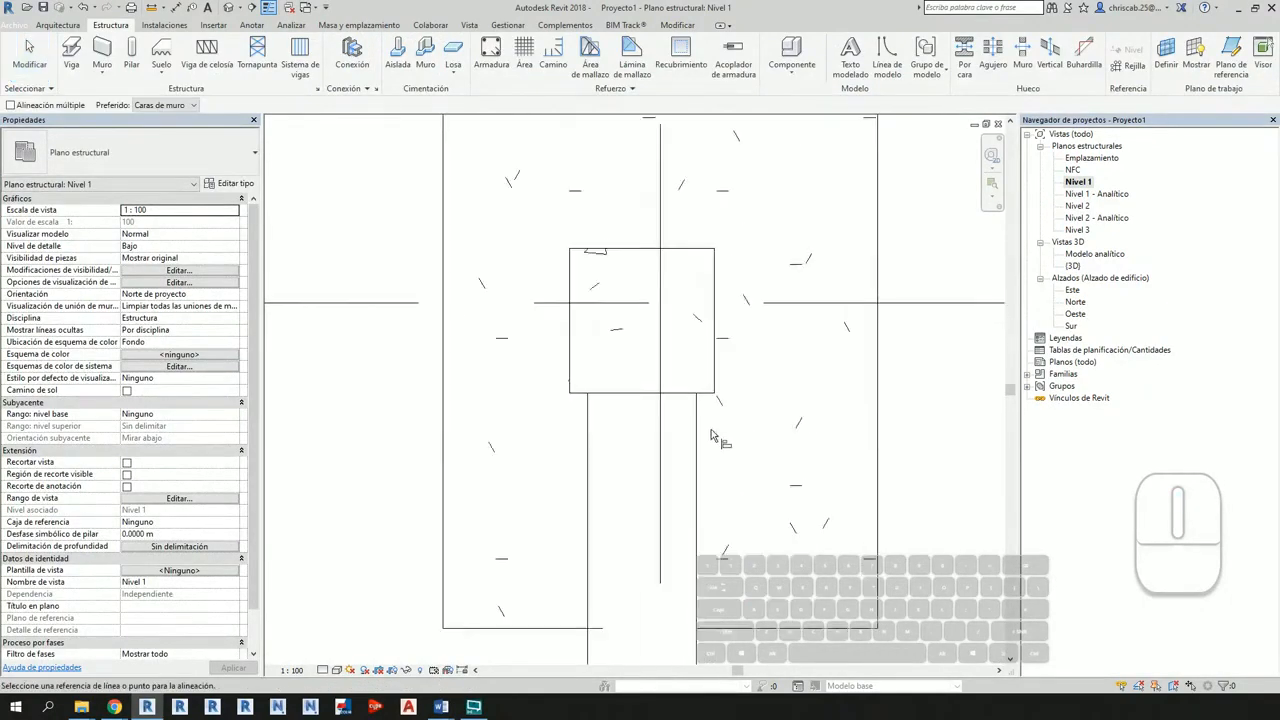
left_click(715, 370)
left_click(698, 432)
scroll(734, 468, "down", 5)
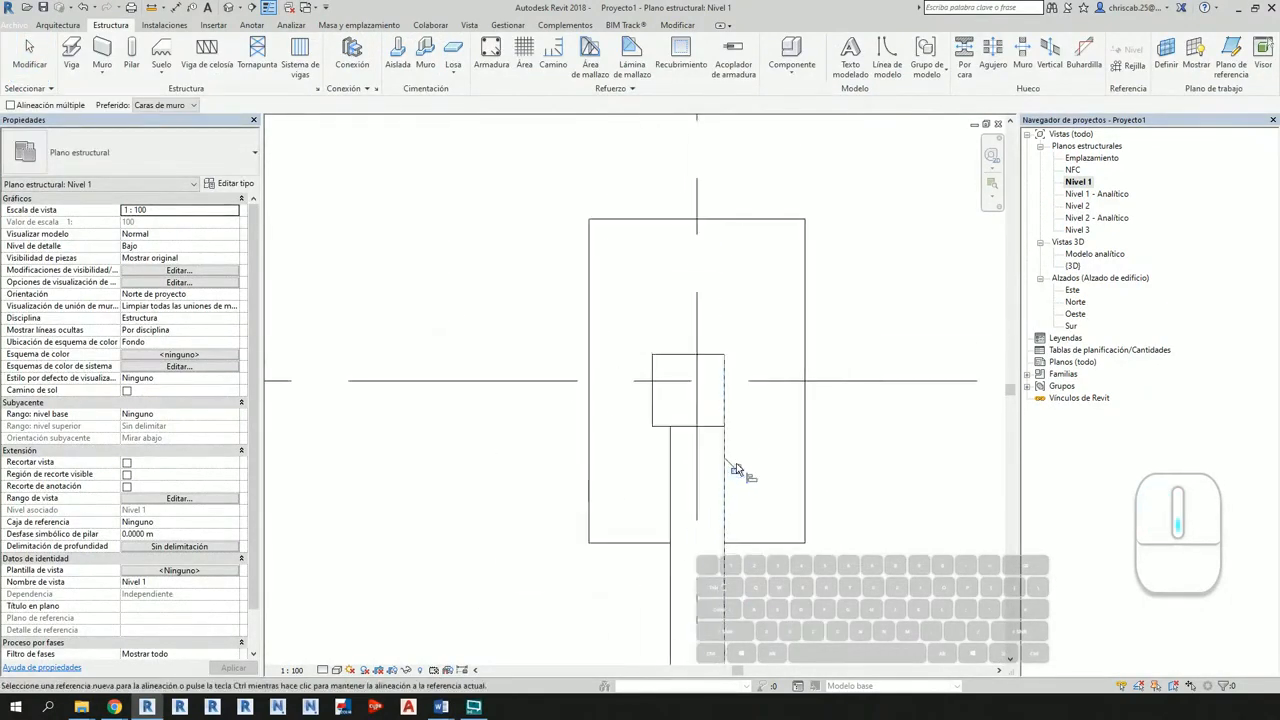
Step: Draw a second 2 m structural wall, Placa e=0.30m, from the left grid C corner column's lower face toward grid B
middle_click_drag(535, 494, 557, 494)
middle_click_drag(868, 364, 909, 381)
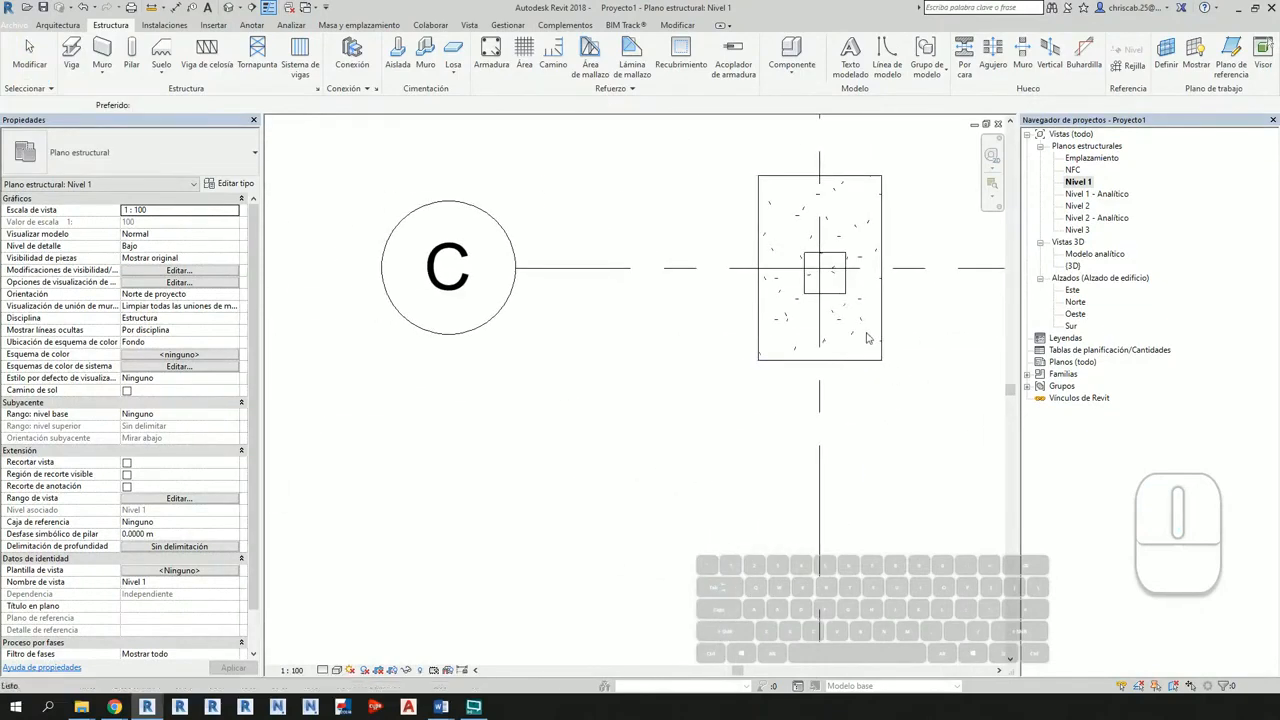
middle_click_drag(869, 337, 737, 390)
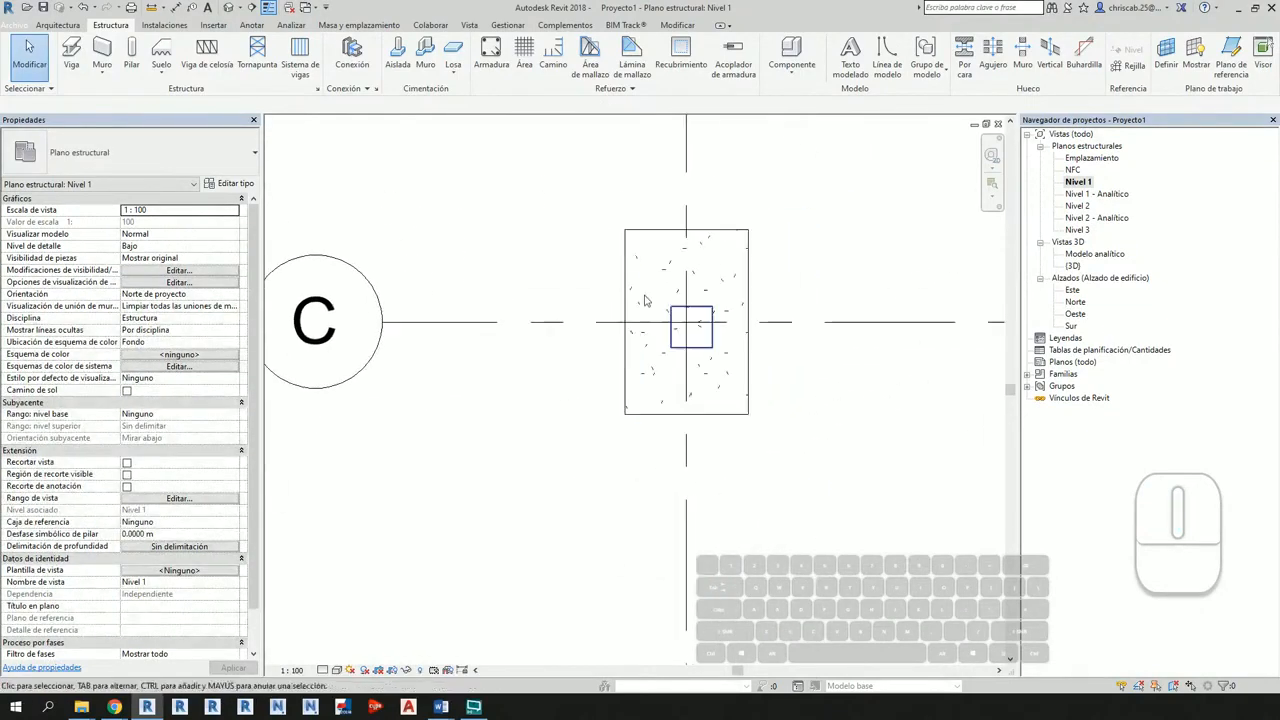
left_click(105, 50)
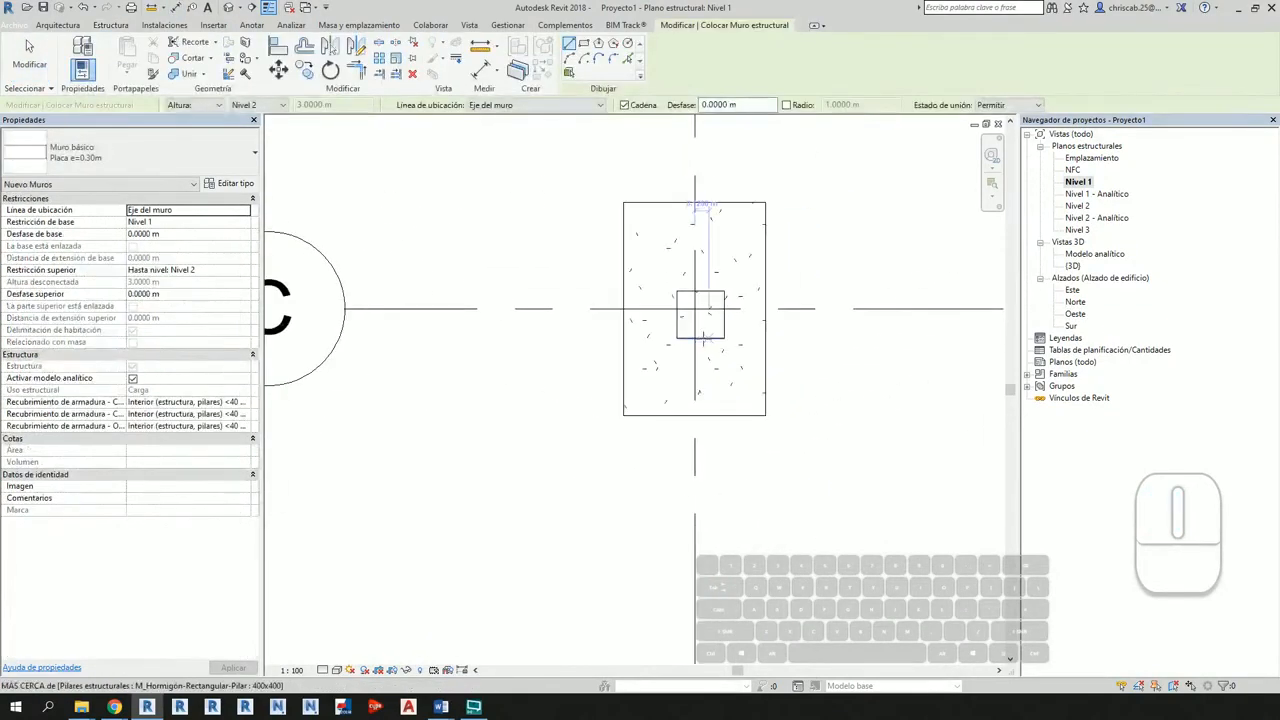
left_click(700, 339)
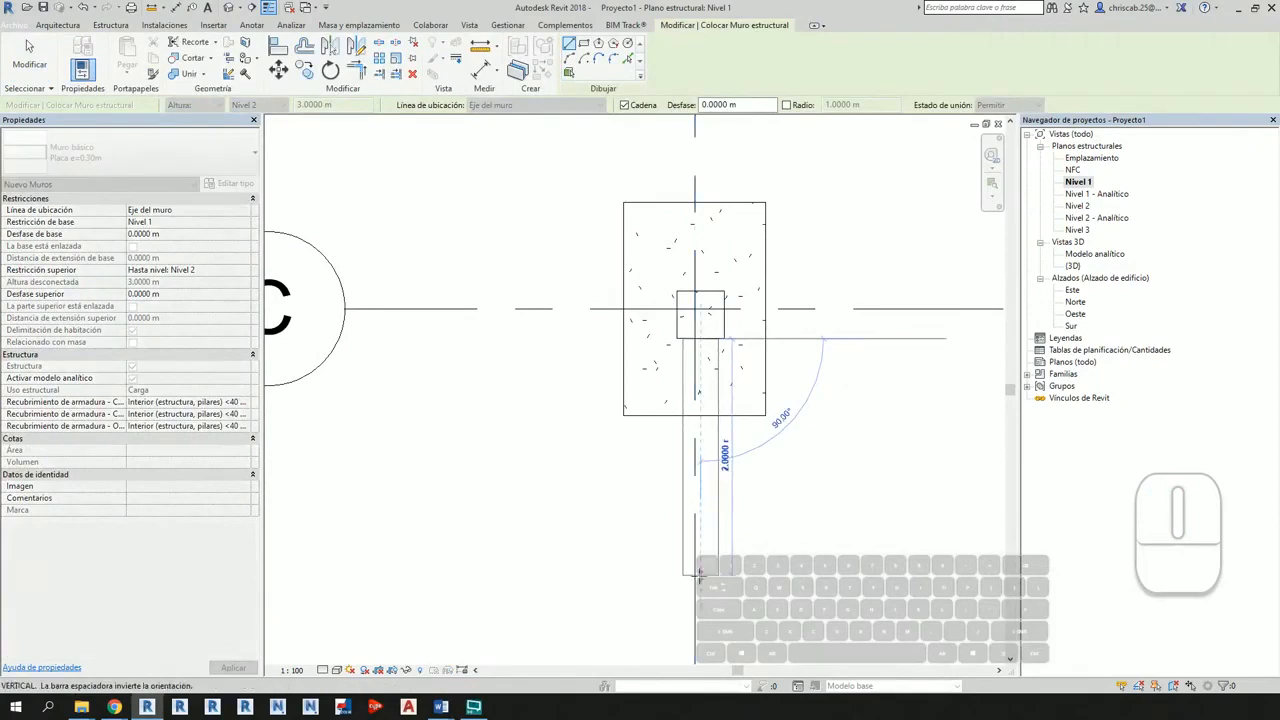
key("Return")
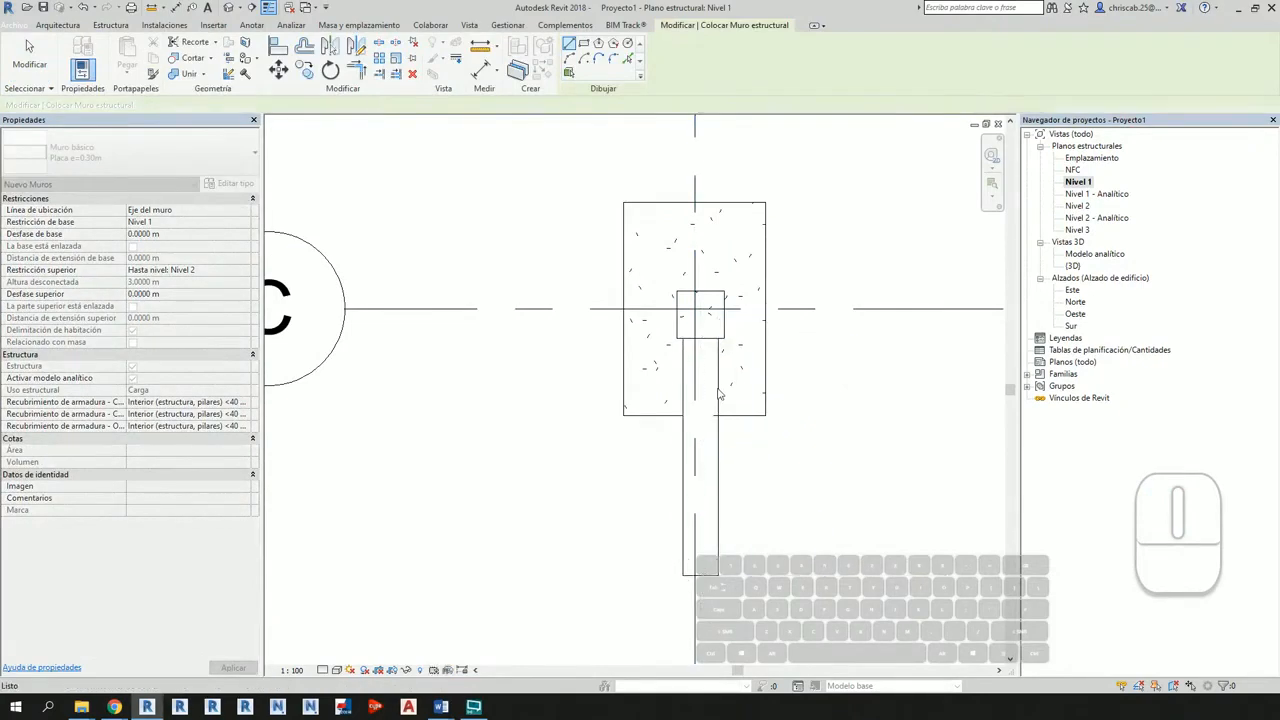
key("Escape")
key("Escape")
Step: Align the second wall's outer left face with the outer left face of its corner column
scroll(698, 276, "up", 2)
scroll(674, 283, "up", 2)
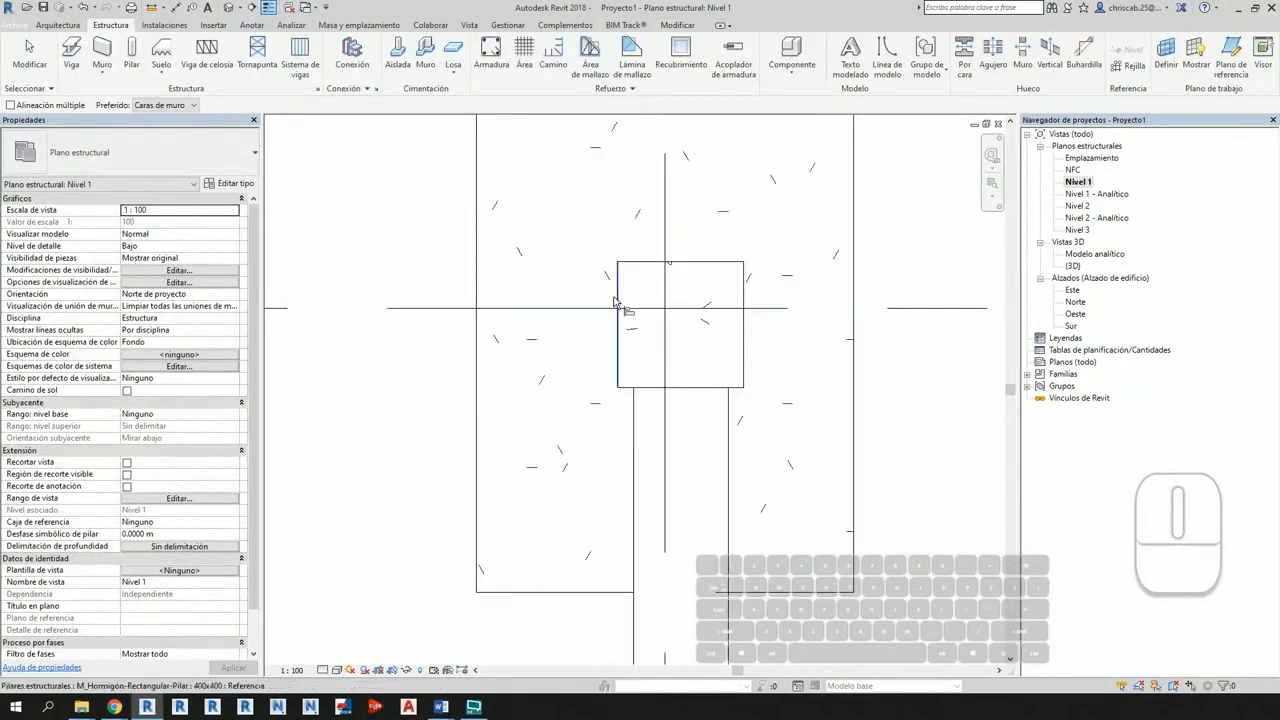
left_click(635, 410)
scroll(641, 407, "down", 4)
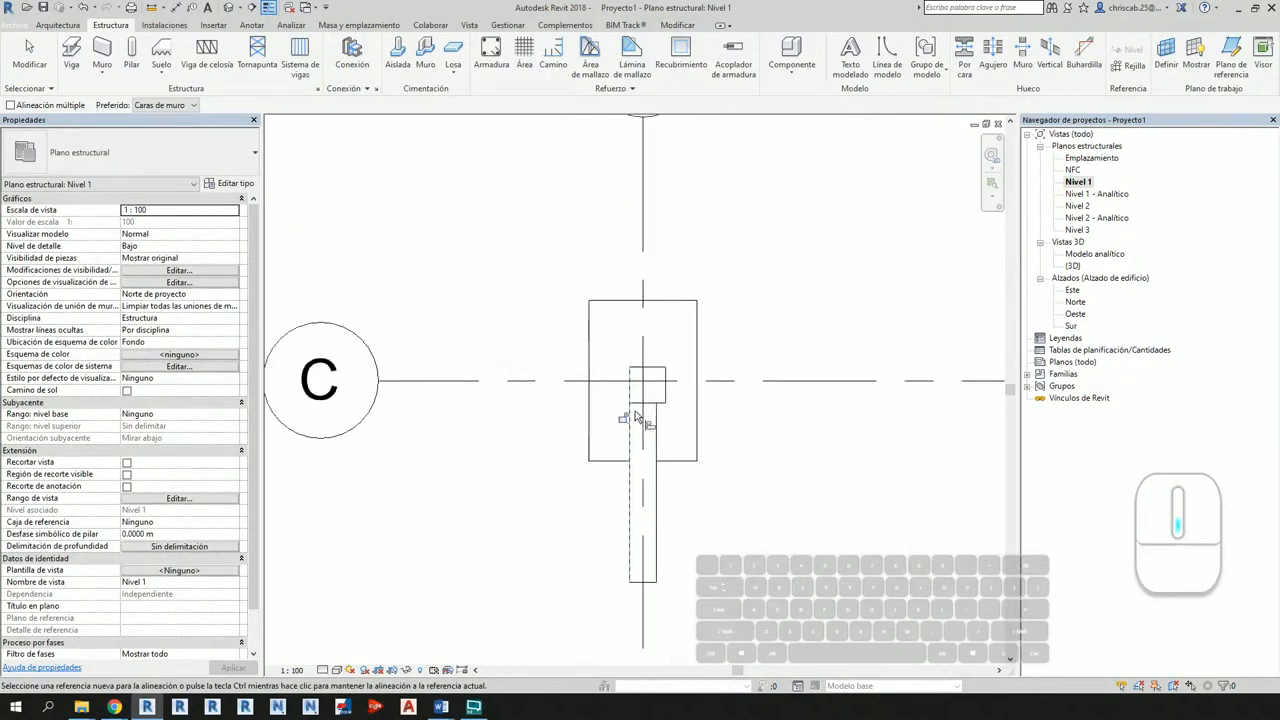
key("Escape")
Step: Open the {3D} view and inspect both new walls, including the near wall's base beside the corner column
left_click(231, 10)
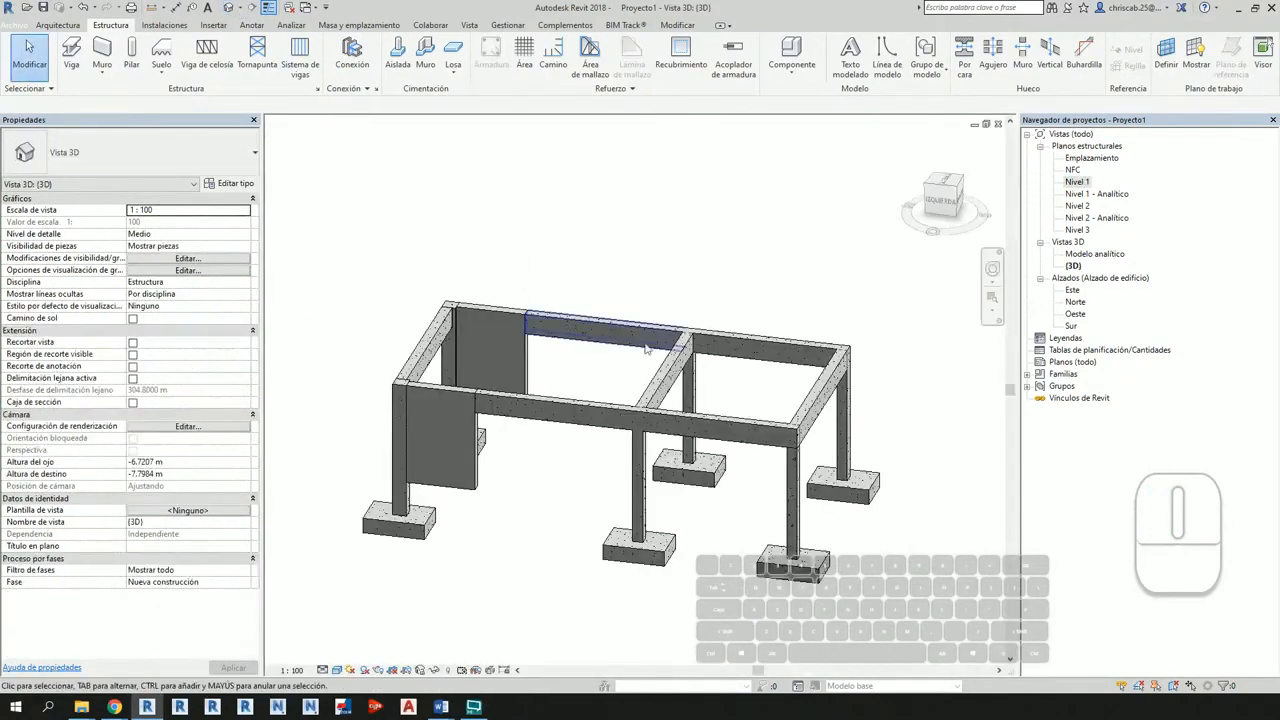
middle_click_drag(600, 420, 424, 482, "shift")
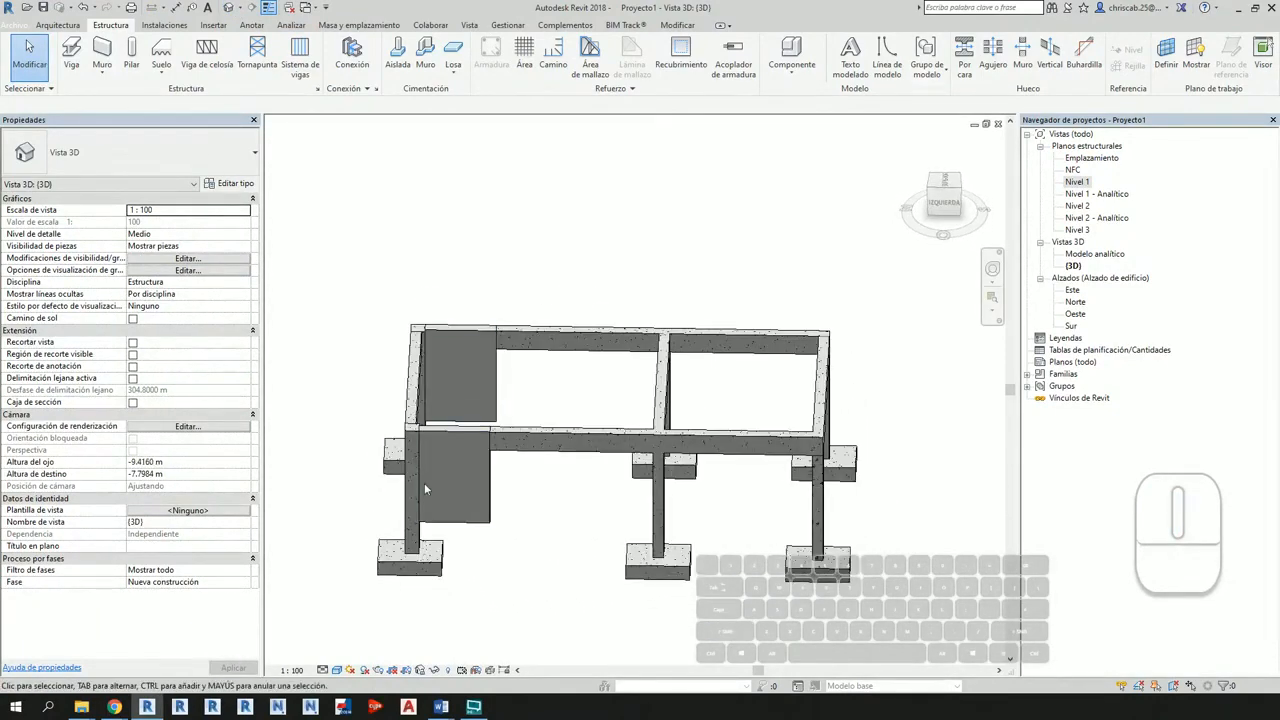
scroll(424, 482, "up", 6)
left_click(499, 352)
scroll(700, 480, "down", 3)
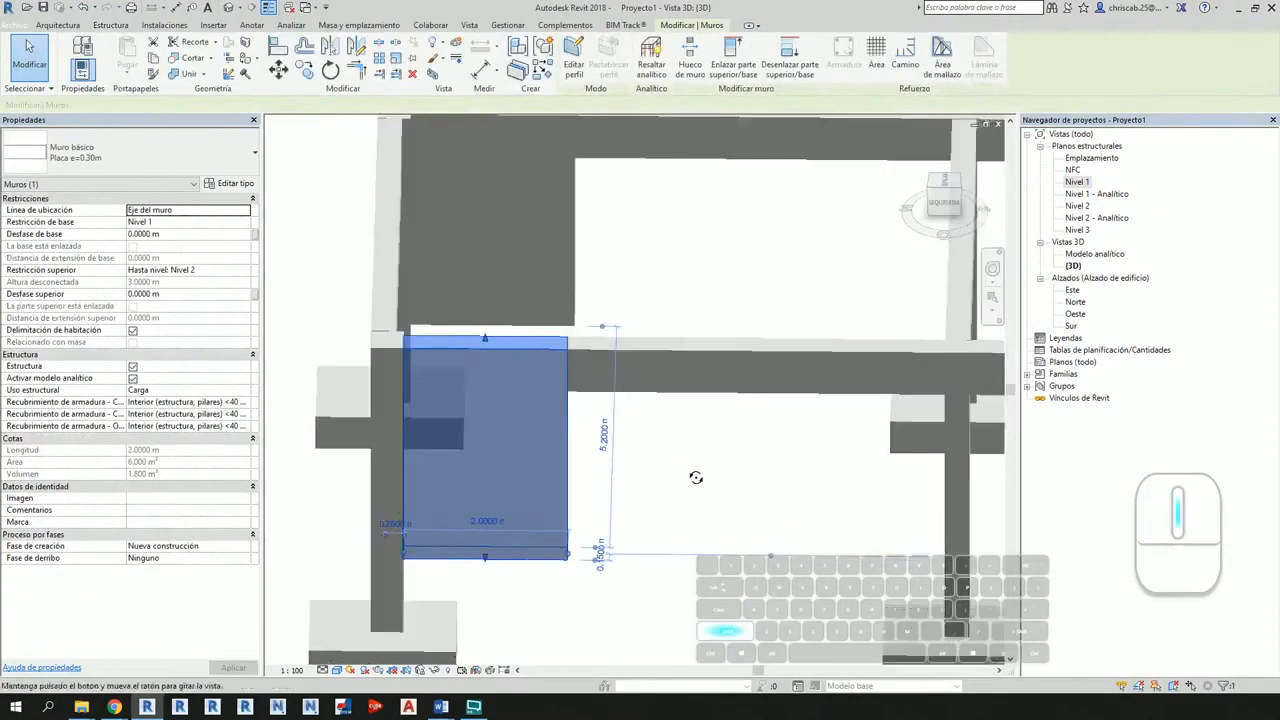
middle_click_drag(700, 480, 590, 346, "shift")
middle_click_drag(672, 412, 863, 598)
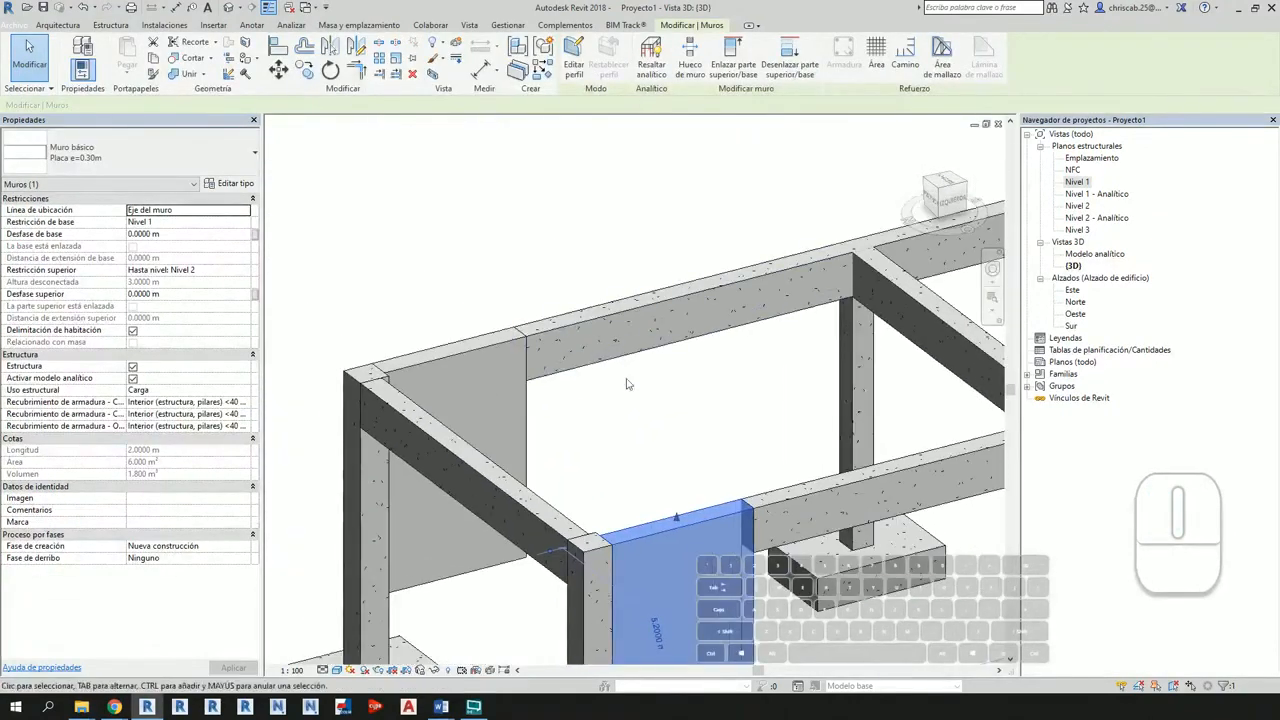
Step: Select both 2 m Placa e=0.30m walls and set their base constraint to NFC
left_click(486, 420)
left_click(704, 531)
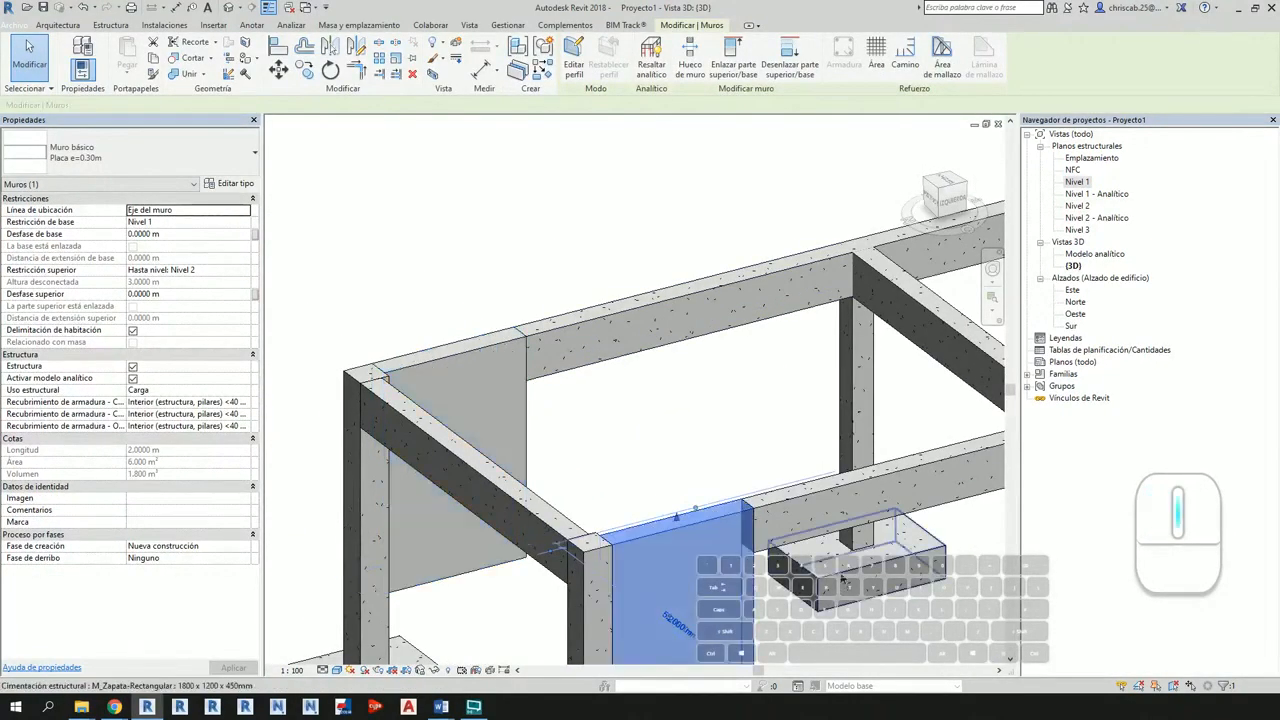
middle_click_drag(820, 550, 820, 427, "shift")
left_click(820, 427, "ctrl")
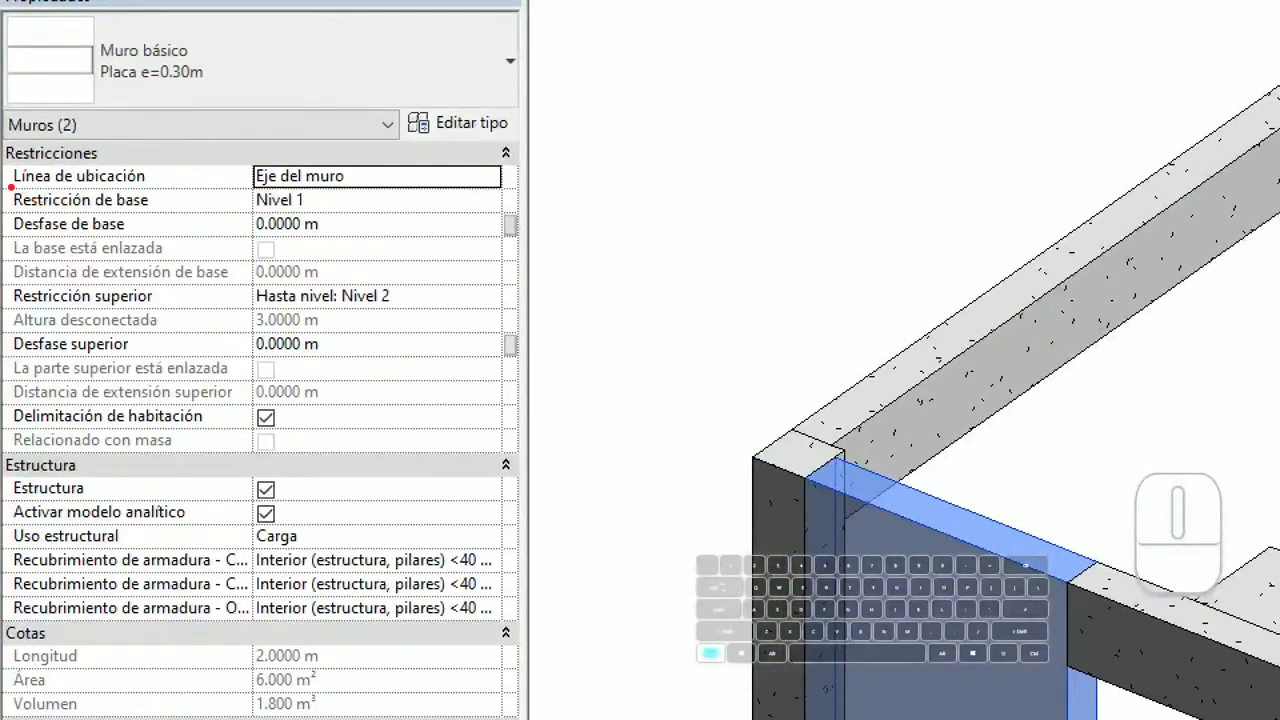
left_click_drag(11, 186, 358, 238, "ctrl")
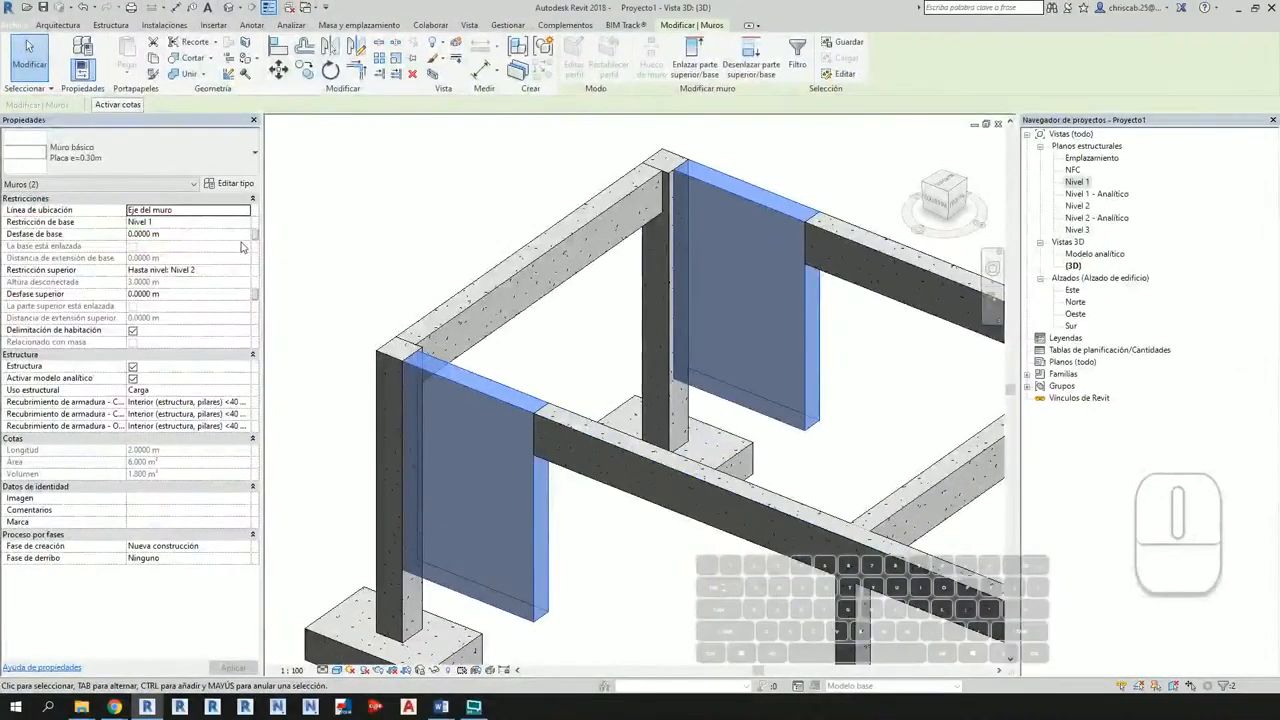
left_click(246, 234)
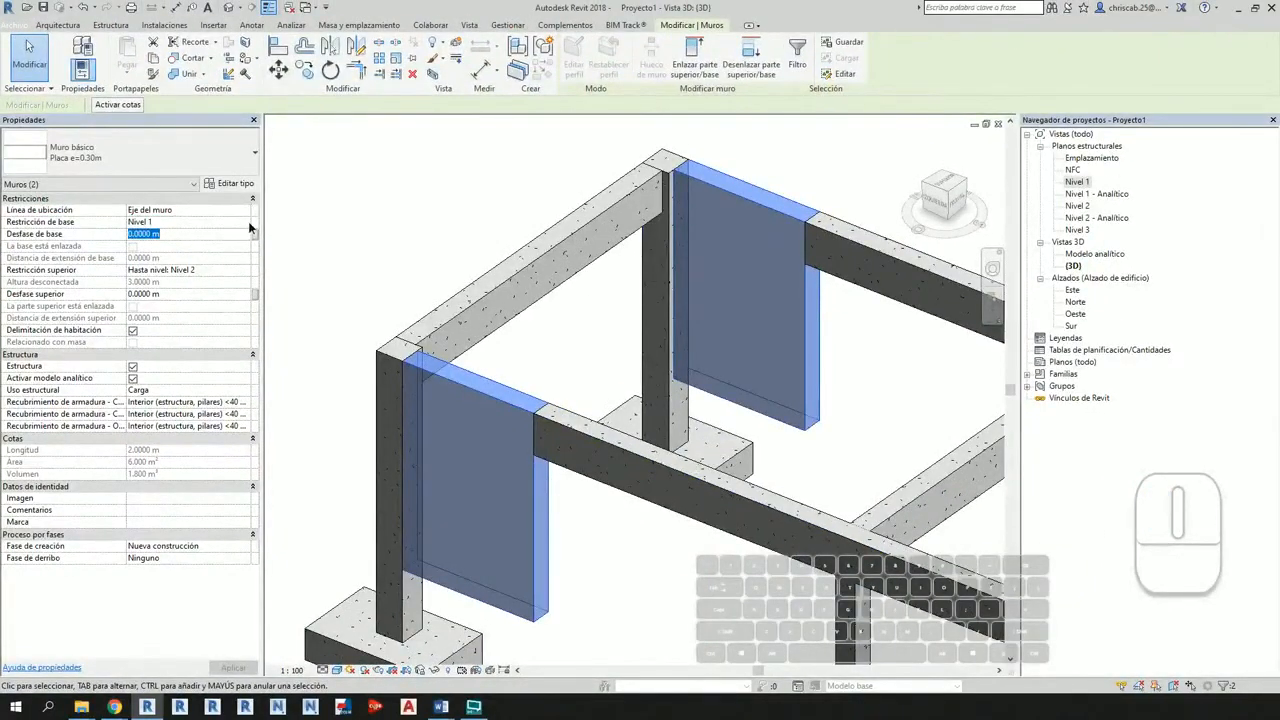
left_click(250, 225)
left_click(153, 240)
Step: Set the base offset of both walls to 0.45 m so they start at the top of the footings
middle_click_drag(741, 489, 771, 509)
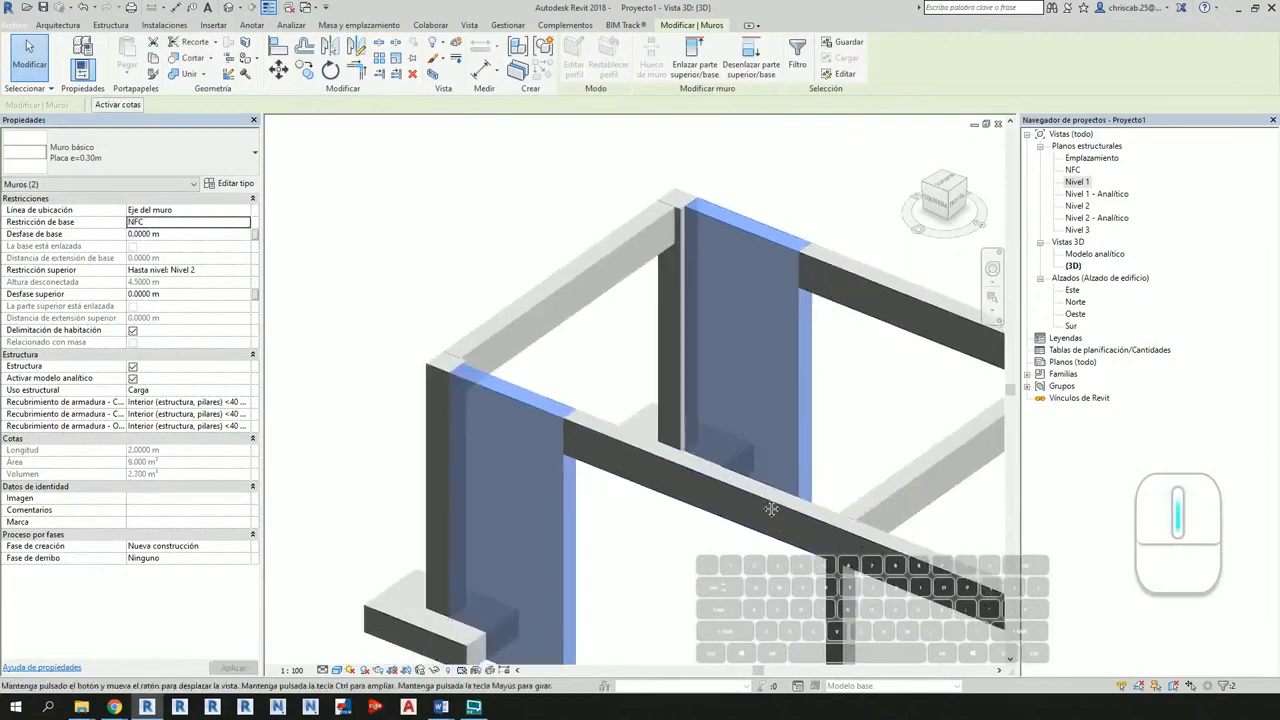
scroll(740, 340, "down", 3)
scroll(462, 411, "up", 5)
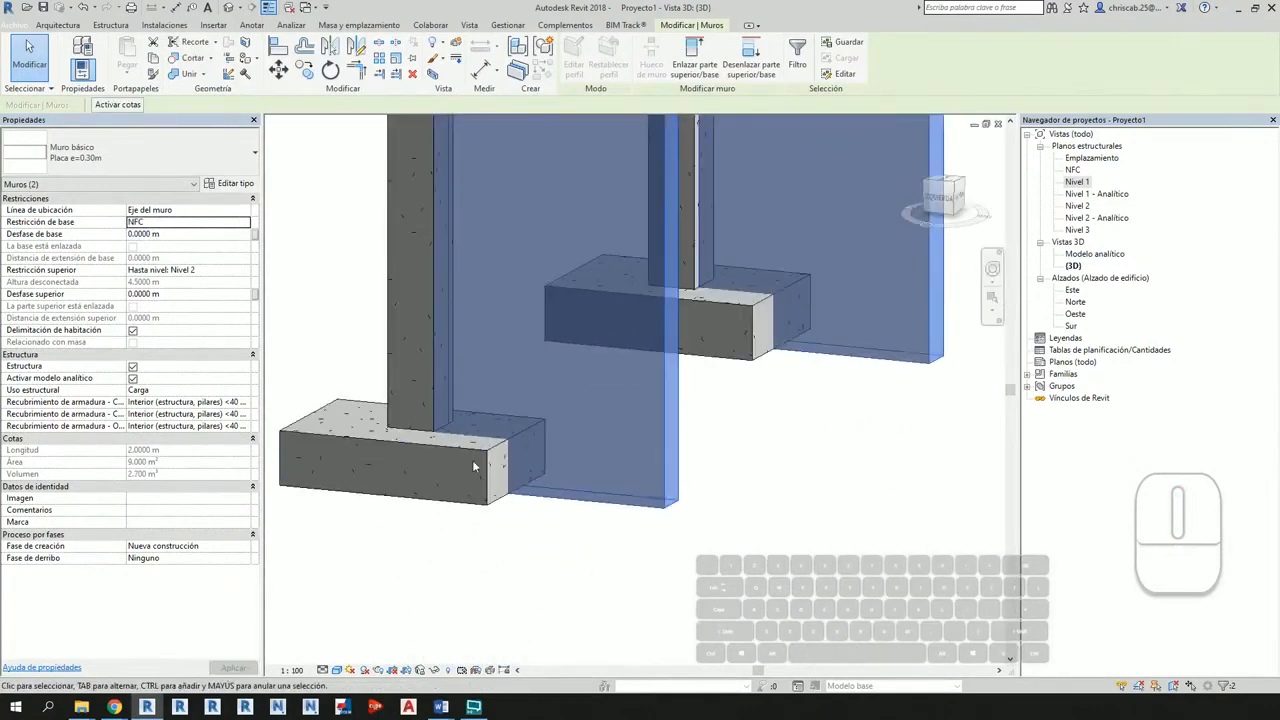
middle_click_drag(474, 466, 462, 506)
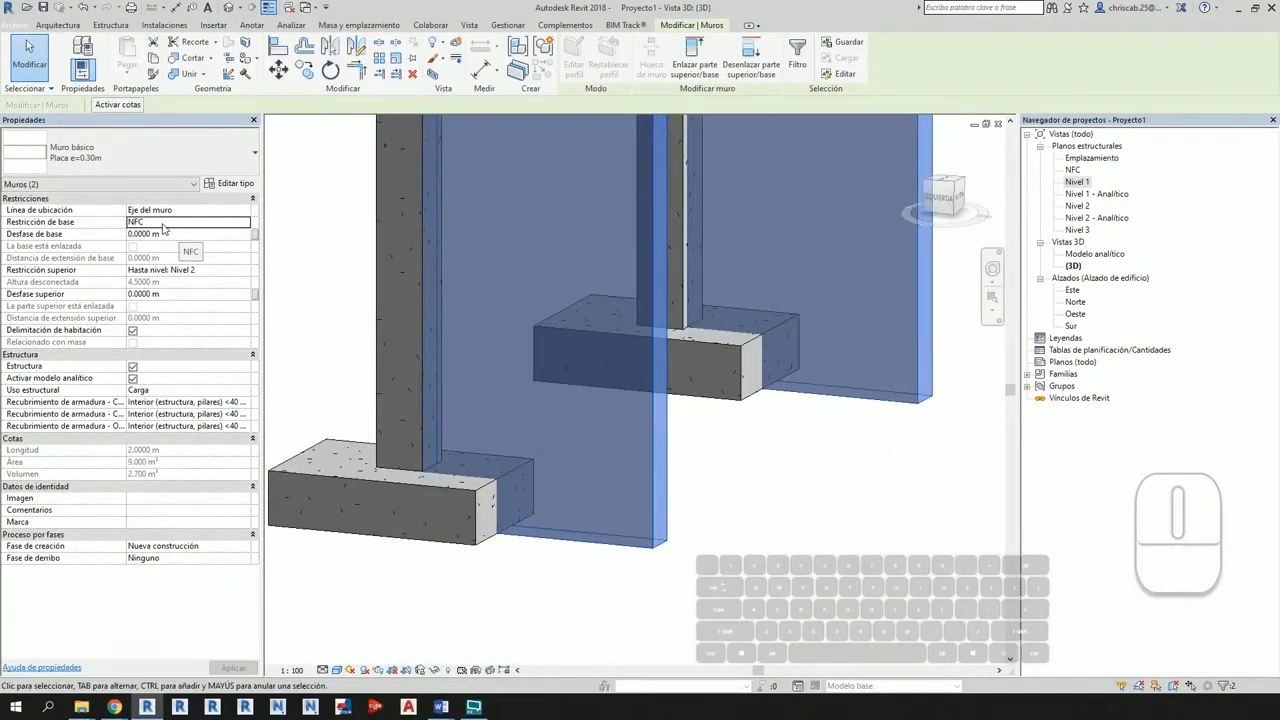
left_click(170, 237)
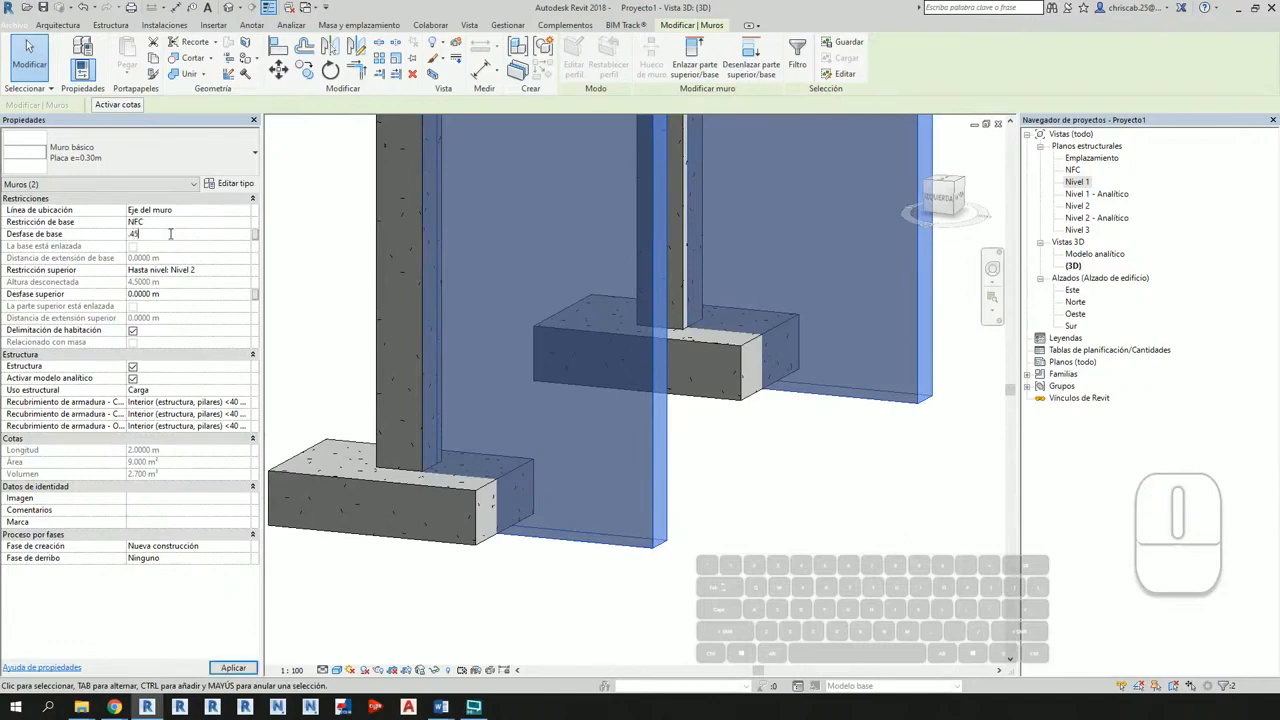
left_click(757, 509)
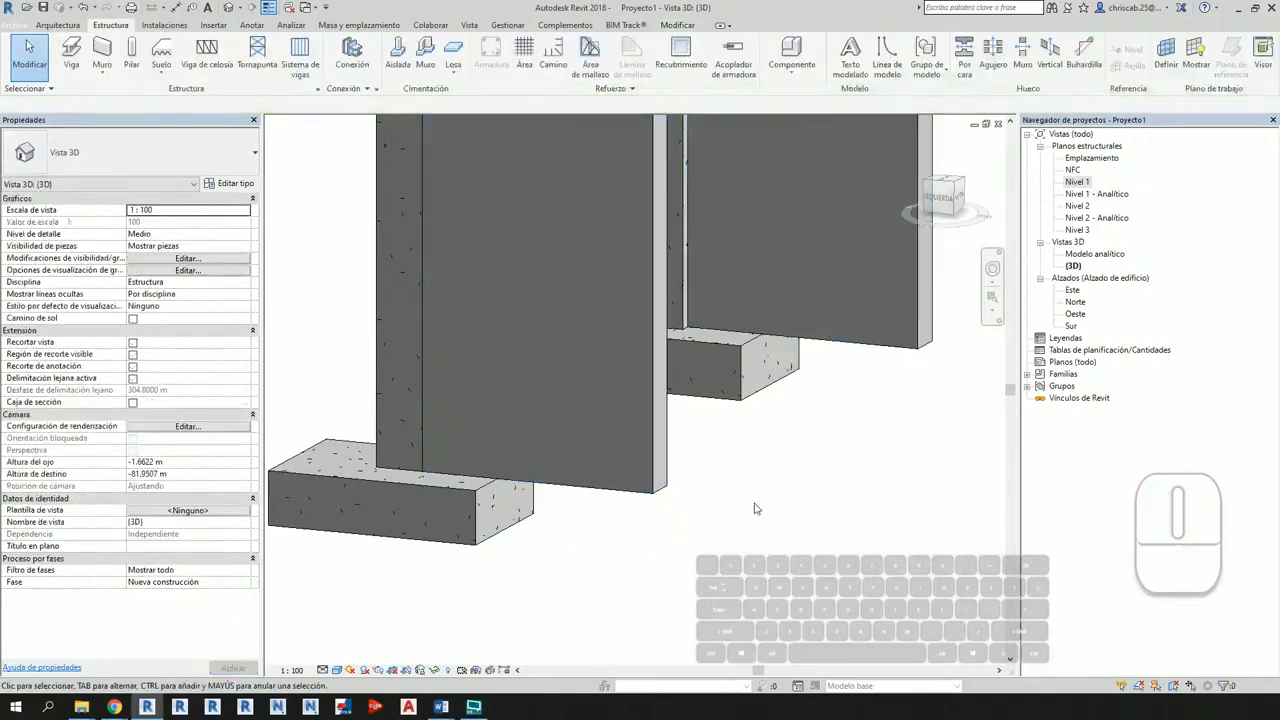
Step: Inspect the wall bases at the footings and the 300 x 600 mm beam meeting the near wall
scroll(780, 480, "down", 3)
scroll(785, 479, "up", 3)
middle_click_drag(785, 479, 802, 494, "shift")
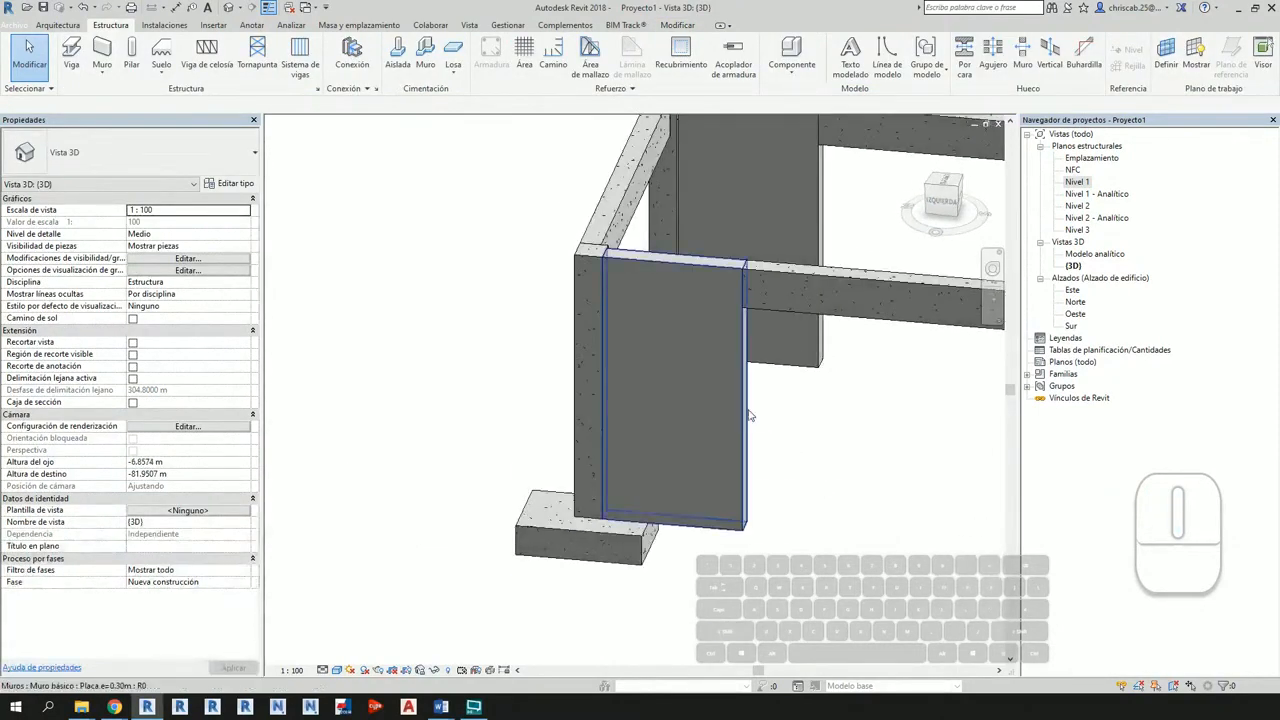
middle_click_drag(749, 416, 697, 322, "shift")
left_click(695, 331)
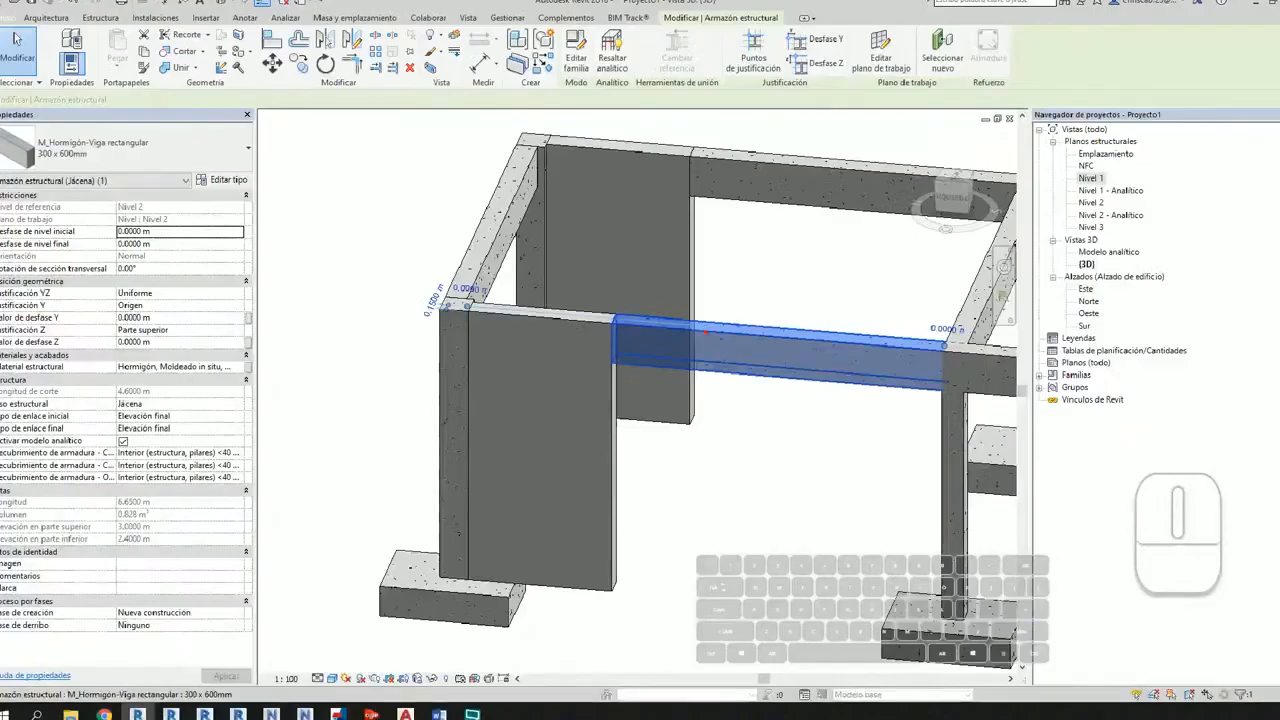
key("Escape")
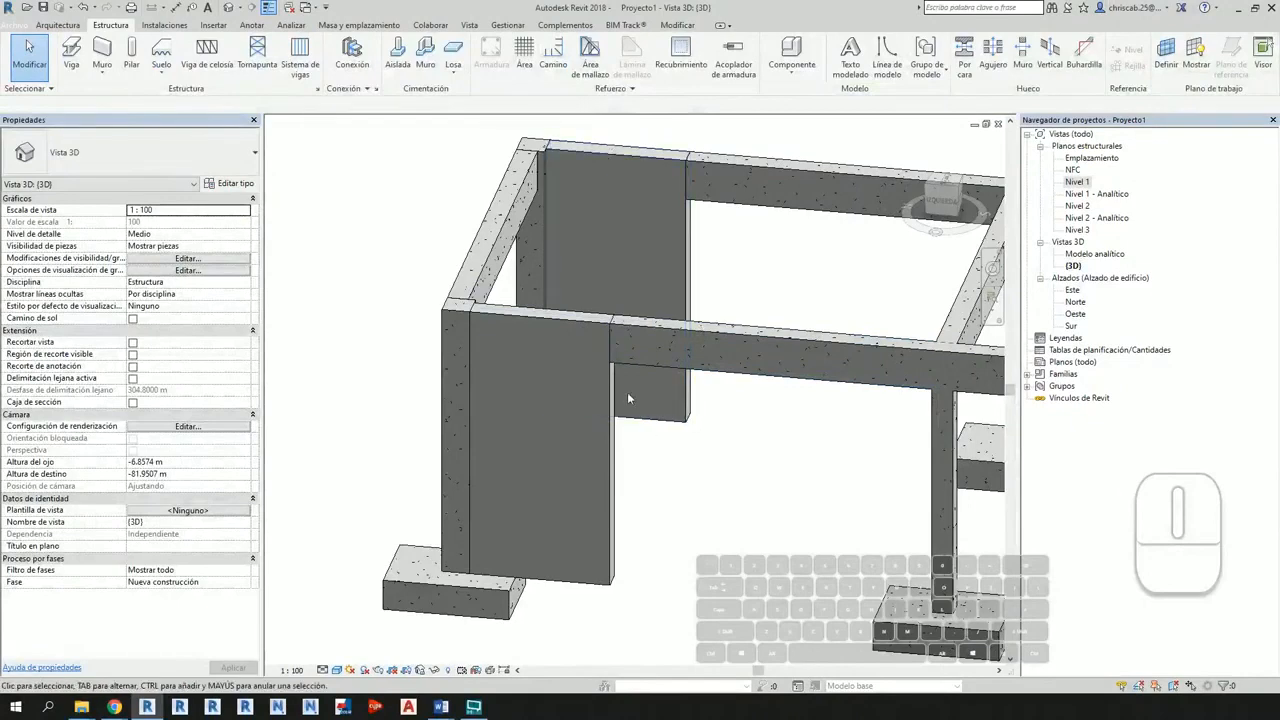
middle_click_drag(755, 408, 737, 437, "shift")
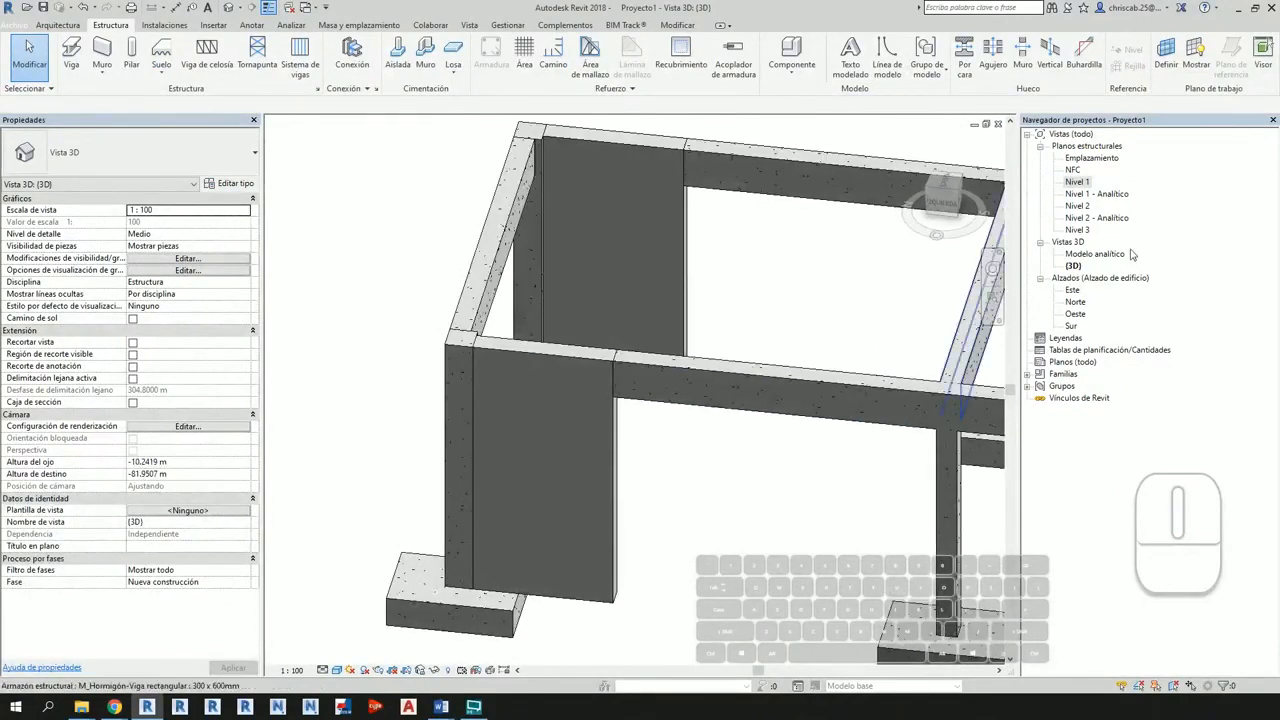
Step: In the Nivel 2 plan, shorten the grid 1 beam by moving its grid C end to the wall's far end
double_click(1076, 182)
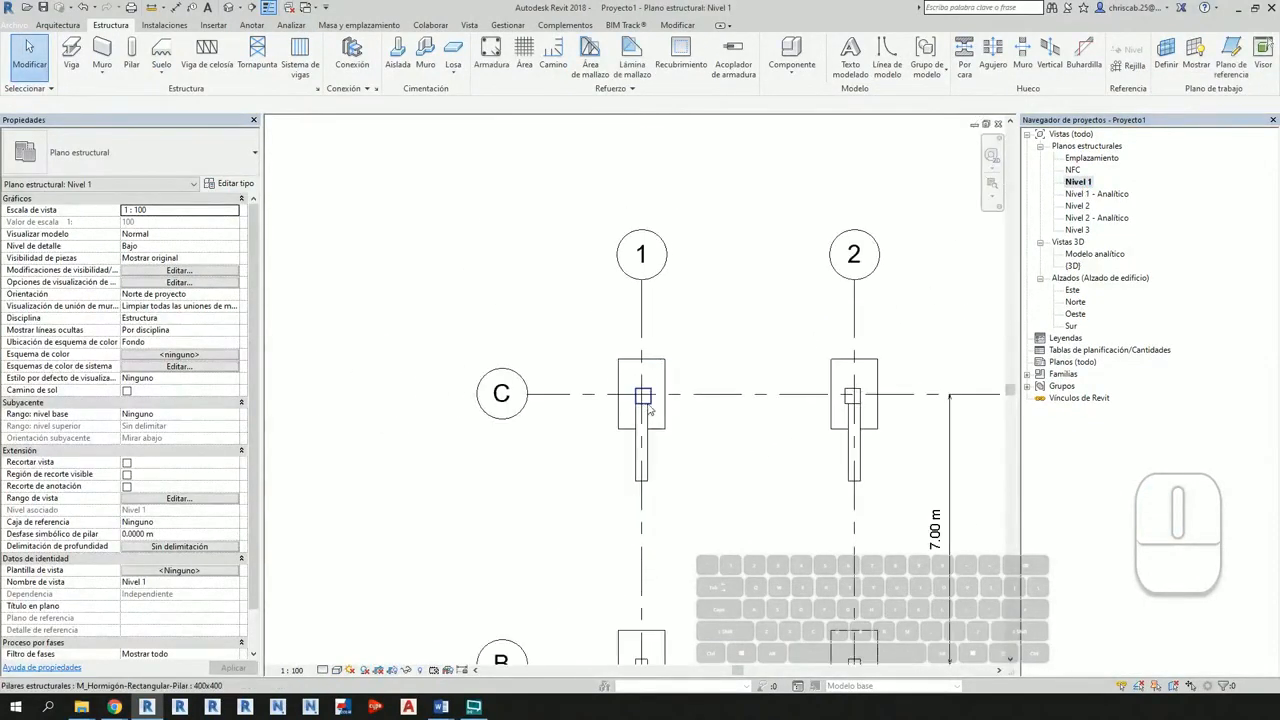
middle_click_drag(726, 507, 655, 263)
double_click(1077, 209)
scroll(655, 272, "down", 2)
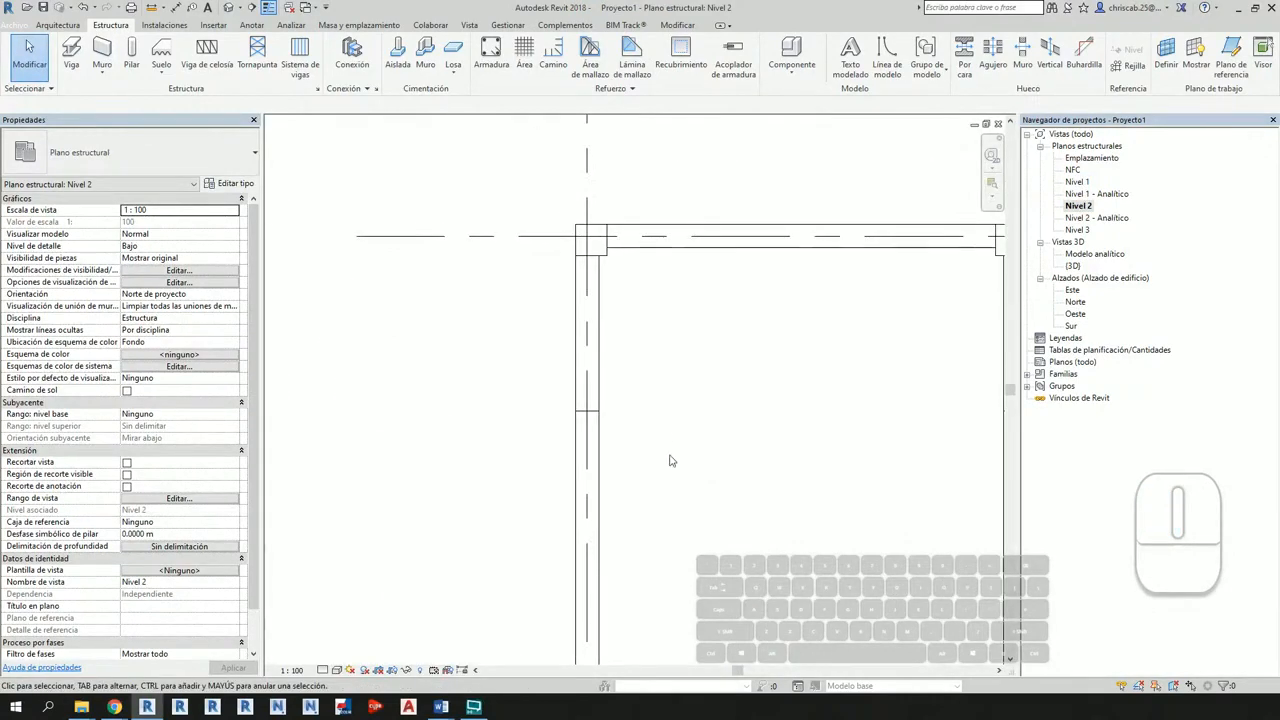
middle_click_drag(623, 591, 580, 426)
left_click(556, 444)
middle_click_drag(651, 350, 623, 531)
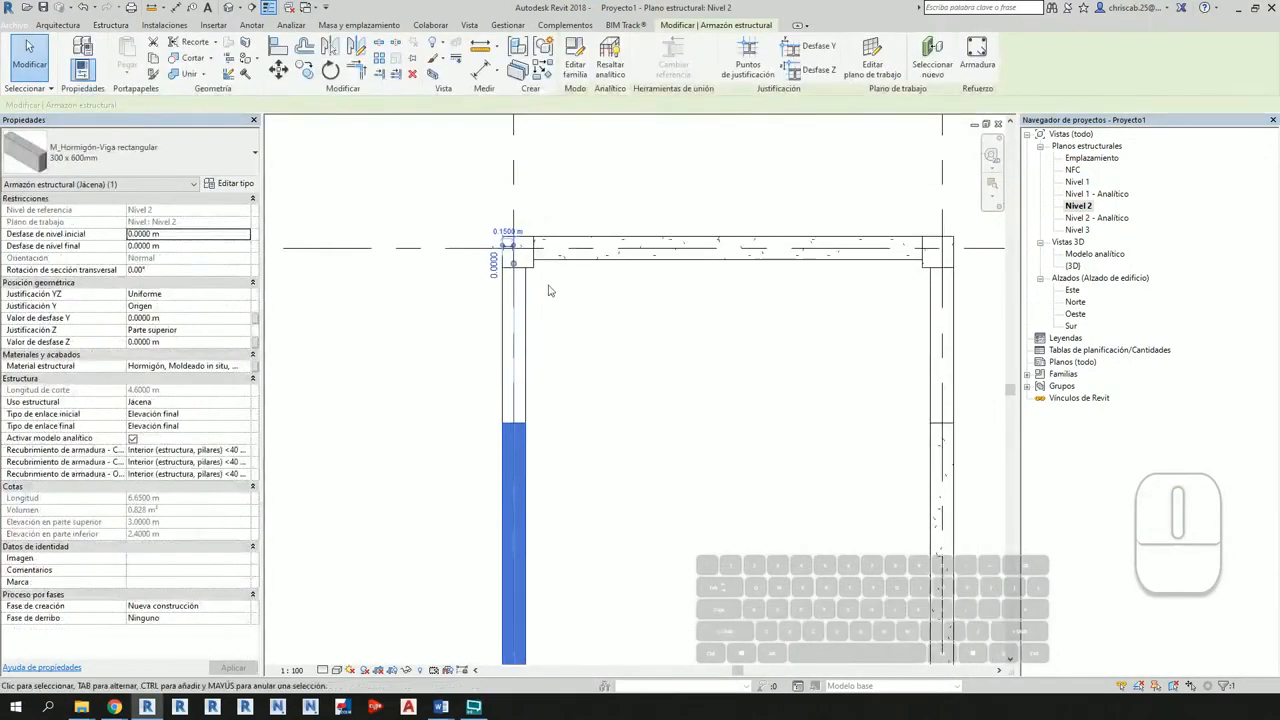
scroll(508, 268, "up", 3)
scroll(585, 326, "down", 2)
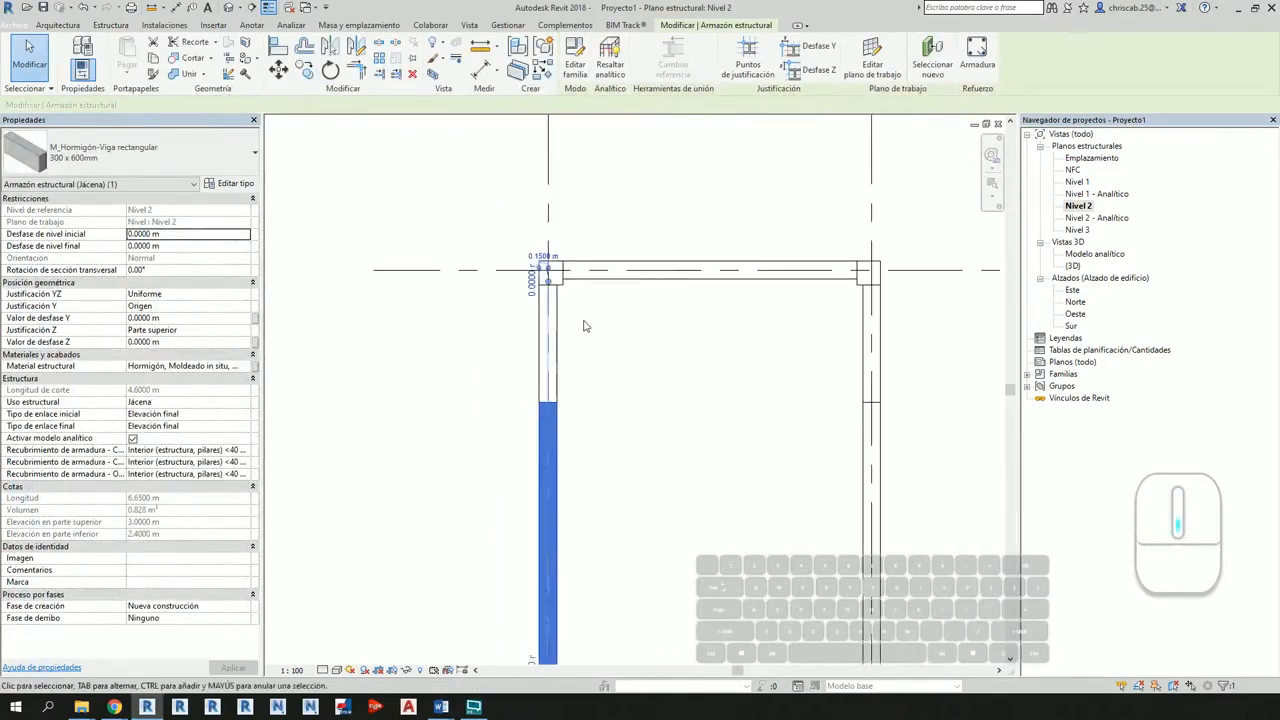
left_click_drag(550, 287, 549, 405)
scroll(577, 417, "up", 5)
left_click(600, 420)
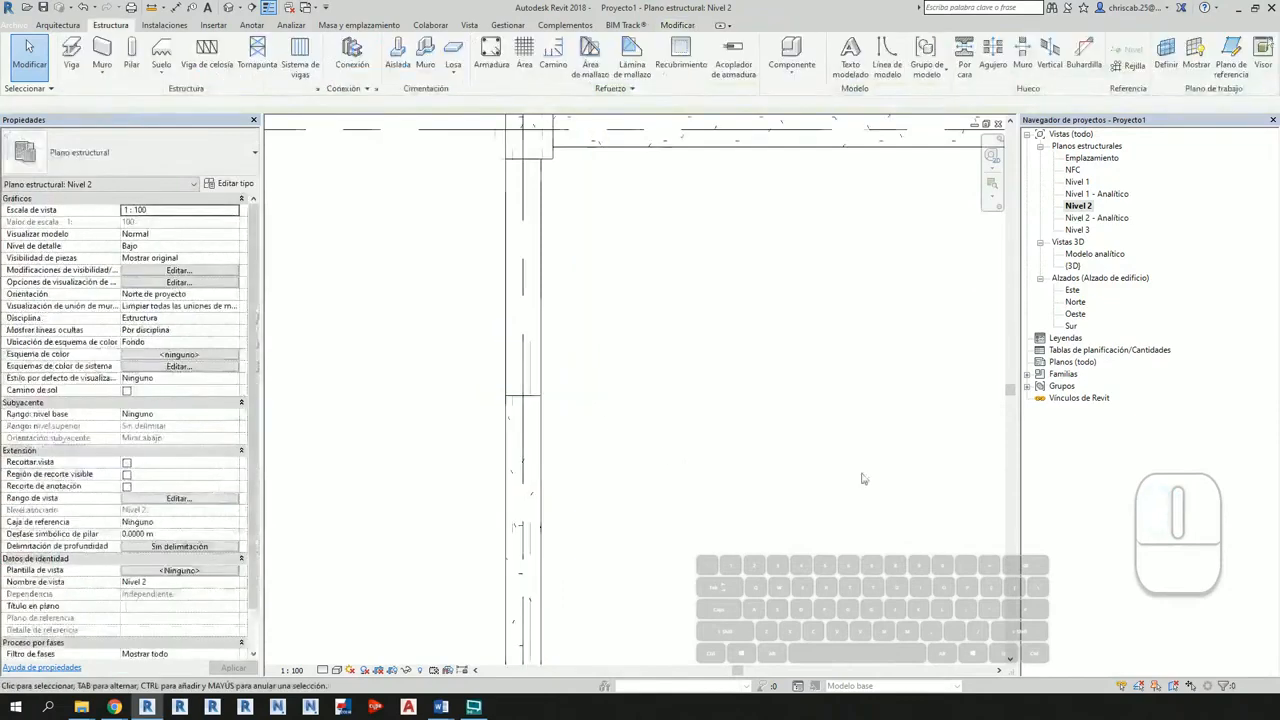
Step: Shorten the grid 2 beam by moving its grid C end to the far end of the adjoining wall
middle_click_drag(954, 462, 674, 460)
scroll(666, 460, "down", 4)
left_click(798, 494)
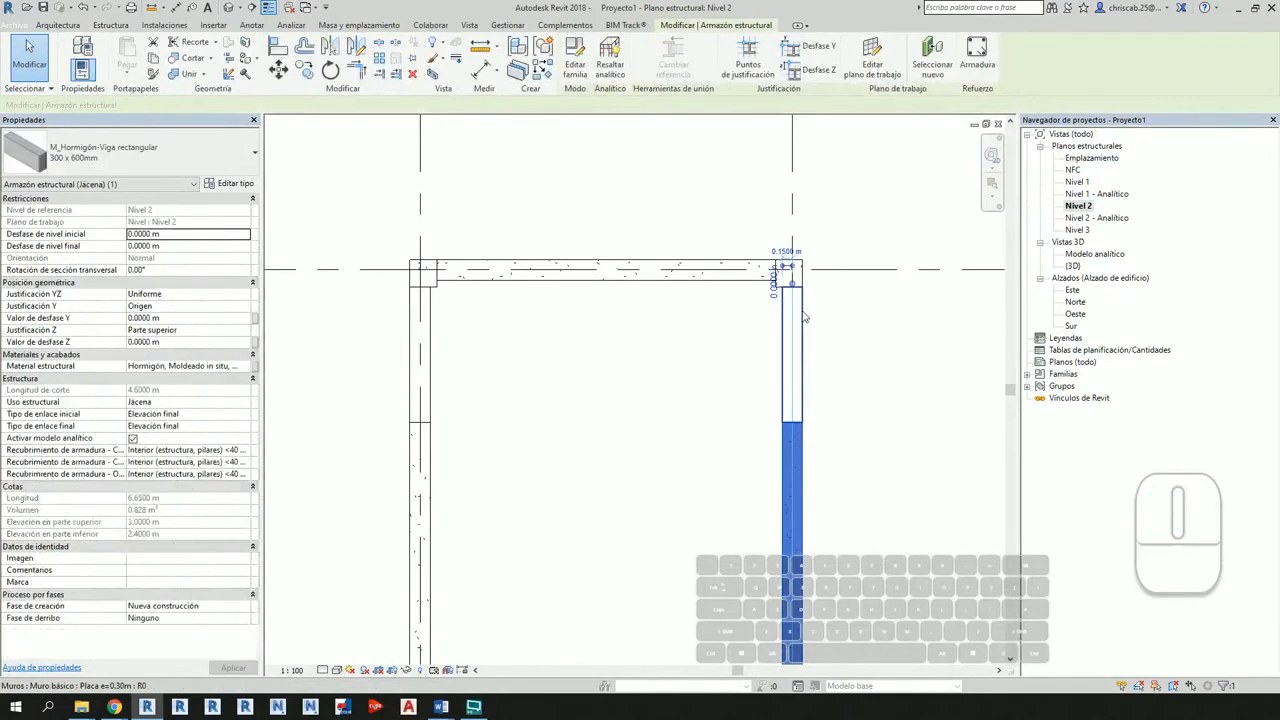
left_click_drag(796, 290, 791, 422)
left_click(834, 446)
scroll(789, 419, "up", 3)
scroll(804, 456, "up", 1)
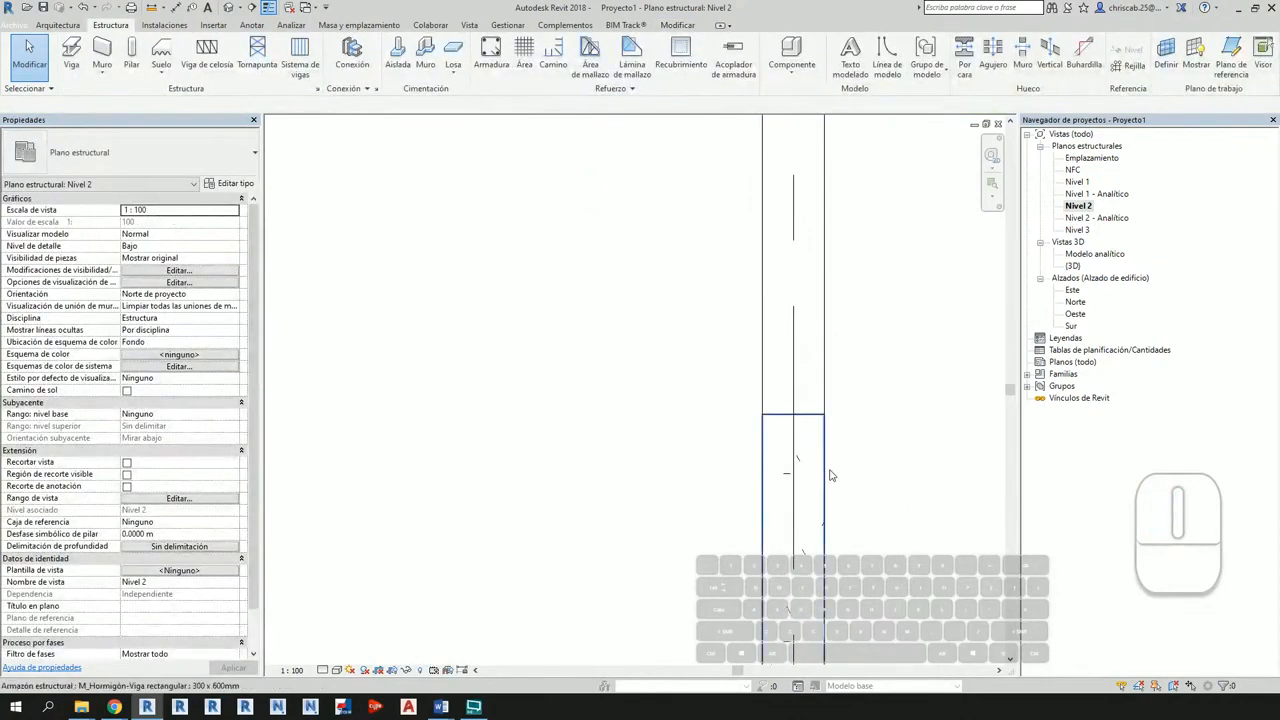
left_click(800, 450)
scroll(797, 428, "up", 5)
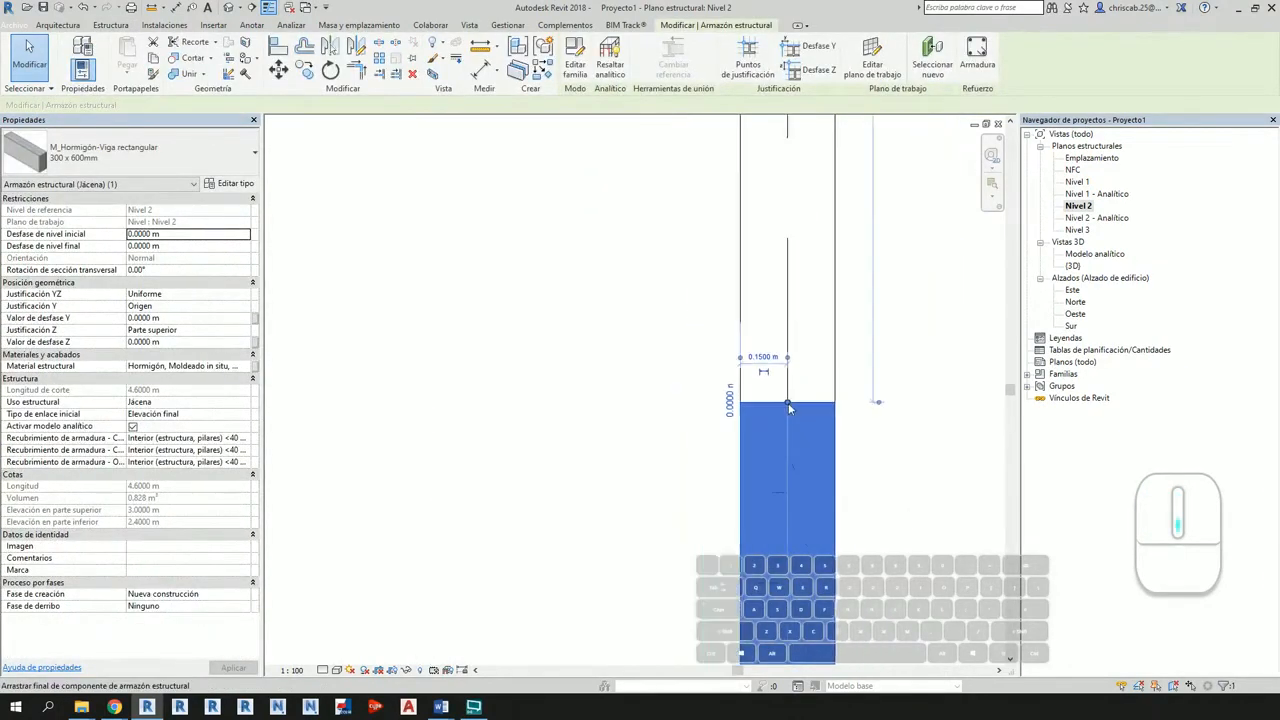
scroll(788, 402, "down", 5)
Step: Open the {3D} view and inspect how both walls meet the shortened beams, corner columns and footings
left_click(249, 7)
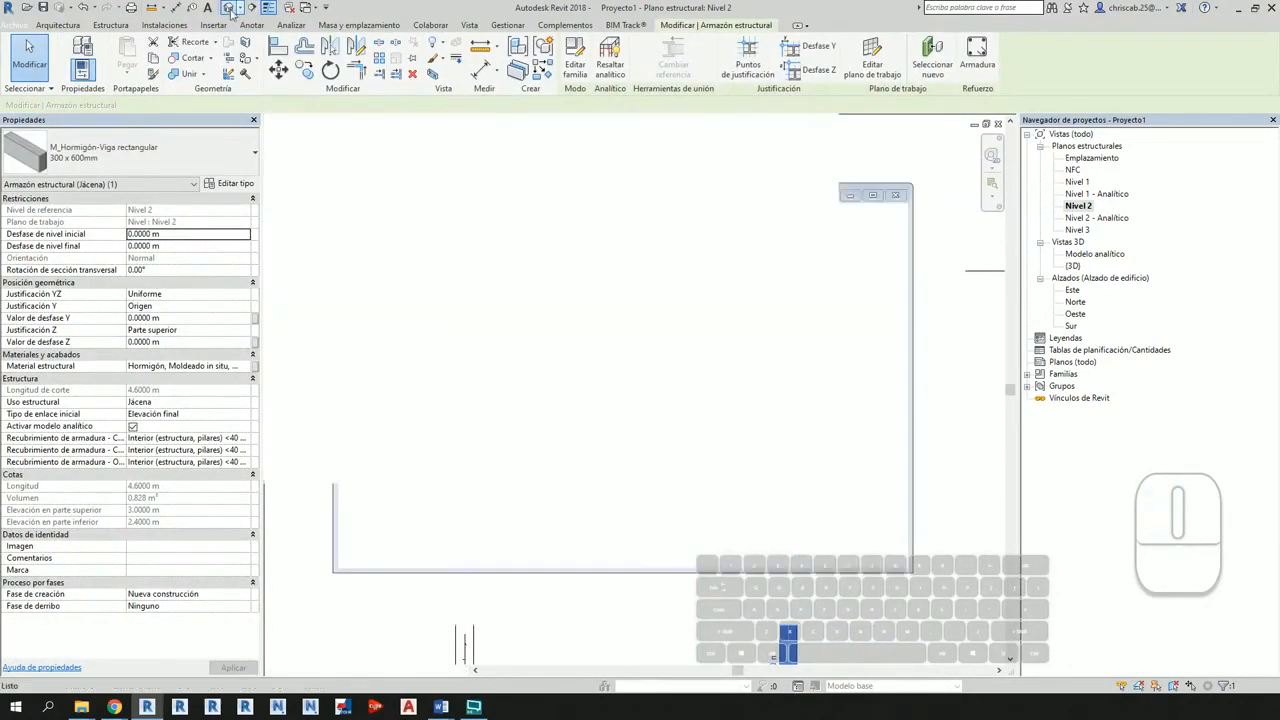
middle_click_drag(593, 278, 662, 420, "shift")
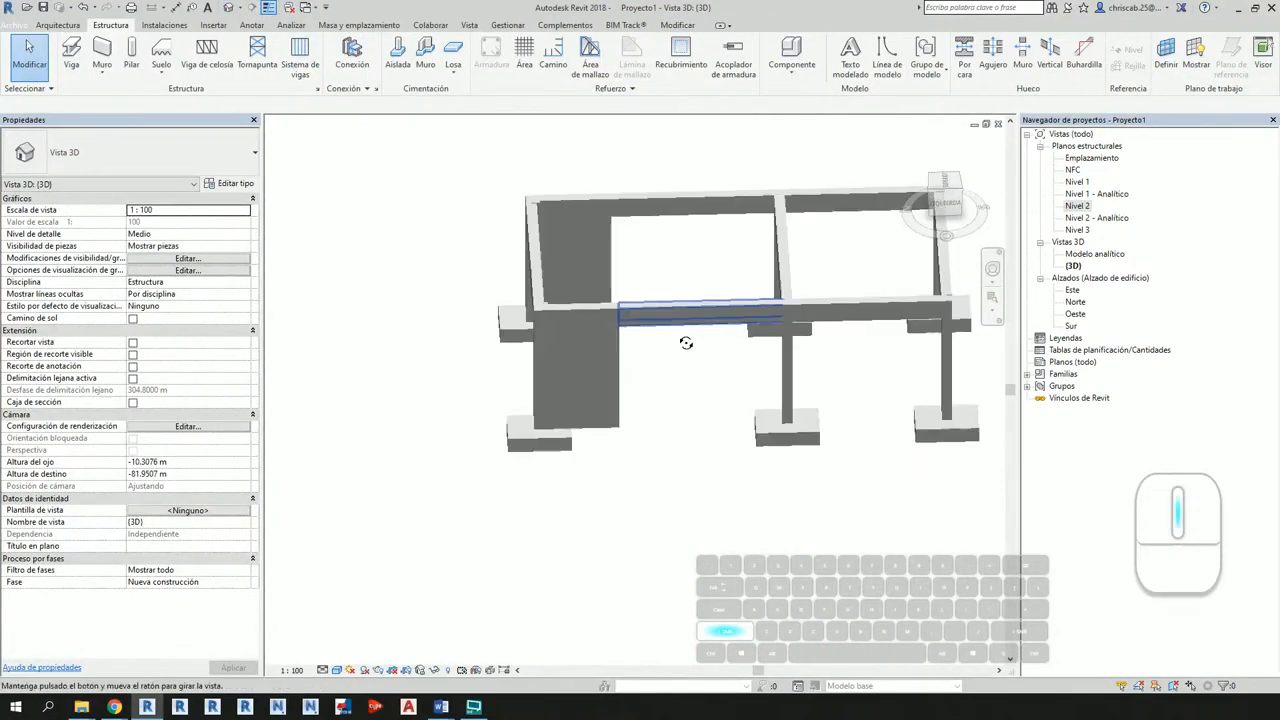
middle_click_drag(771, 346, 600, 416, "shift")
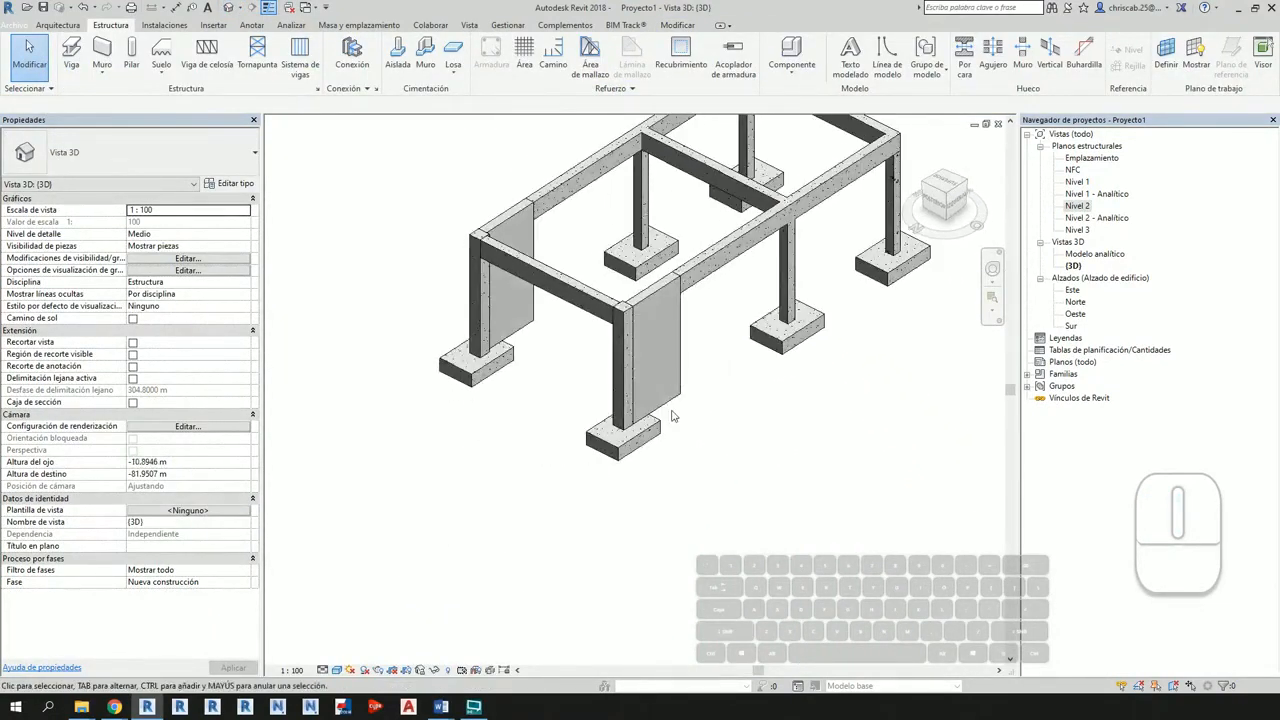
scroll(607, 266, "up", 3)
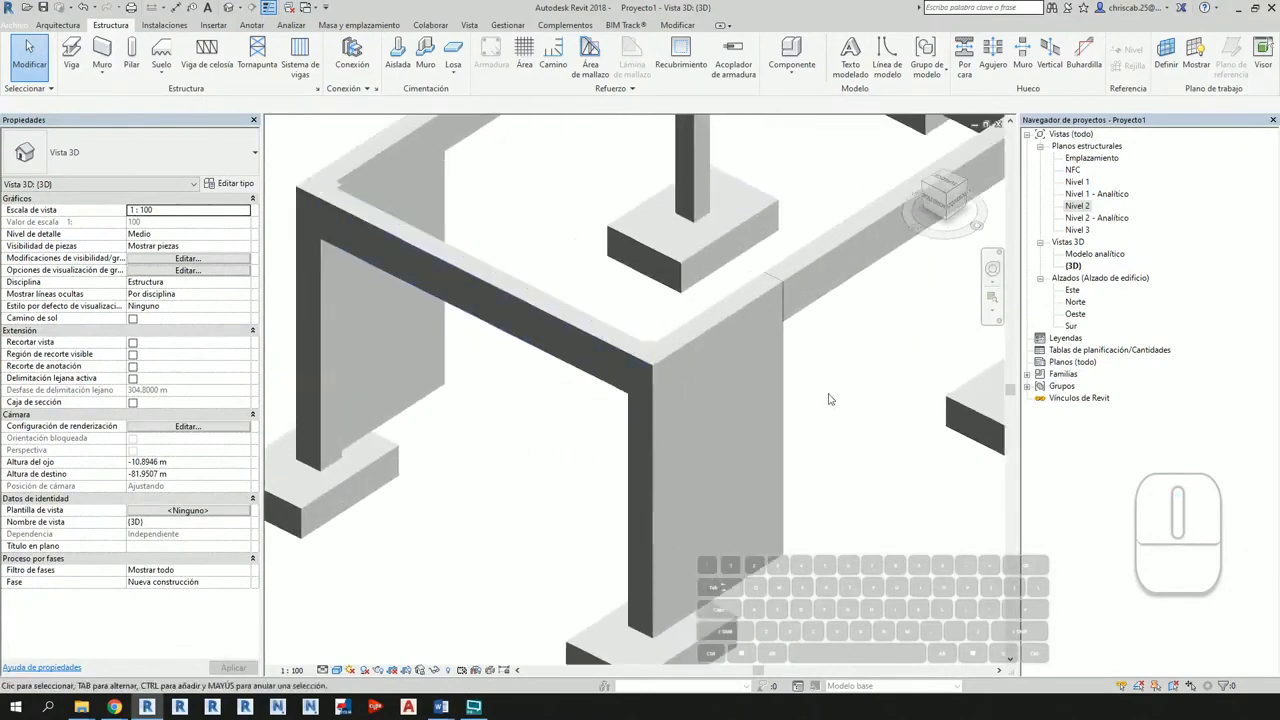
middle_click_drag(843, 408, 755, 406)
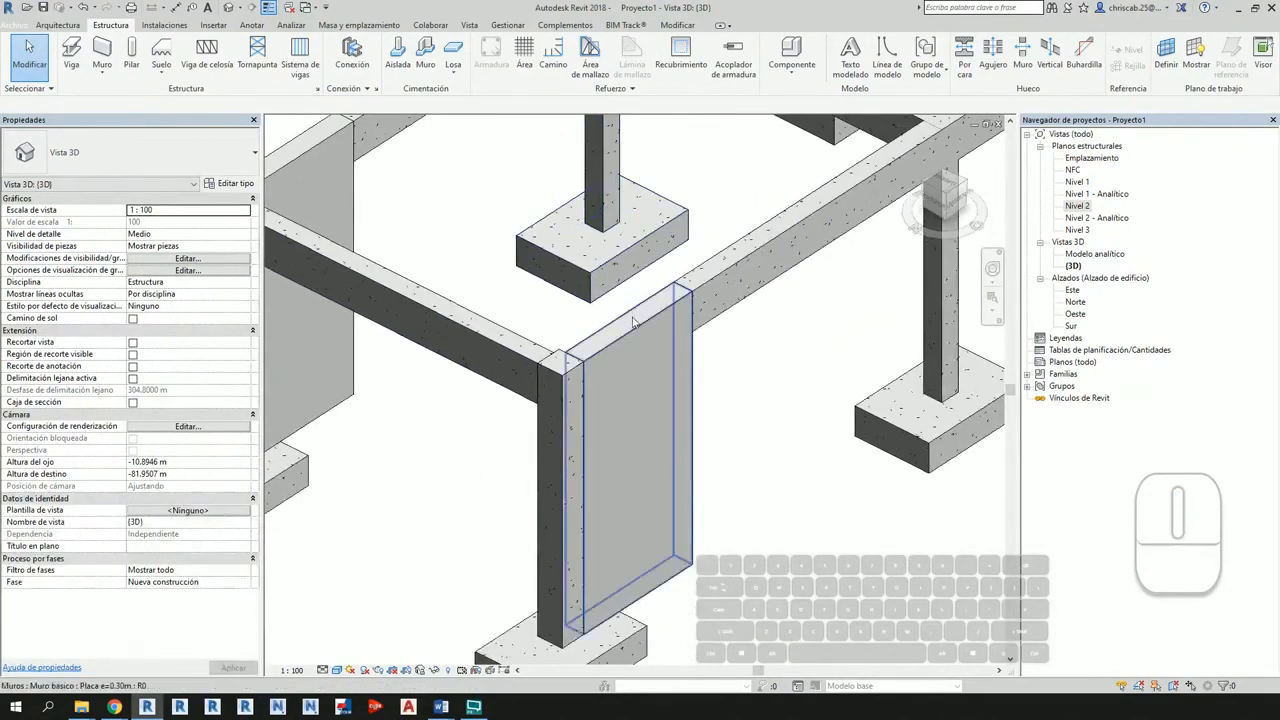
left_click(640, 420)
middle_click_drag(640, 420, 808, 450, "shift")
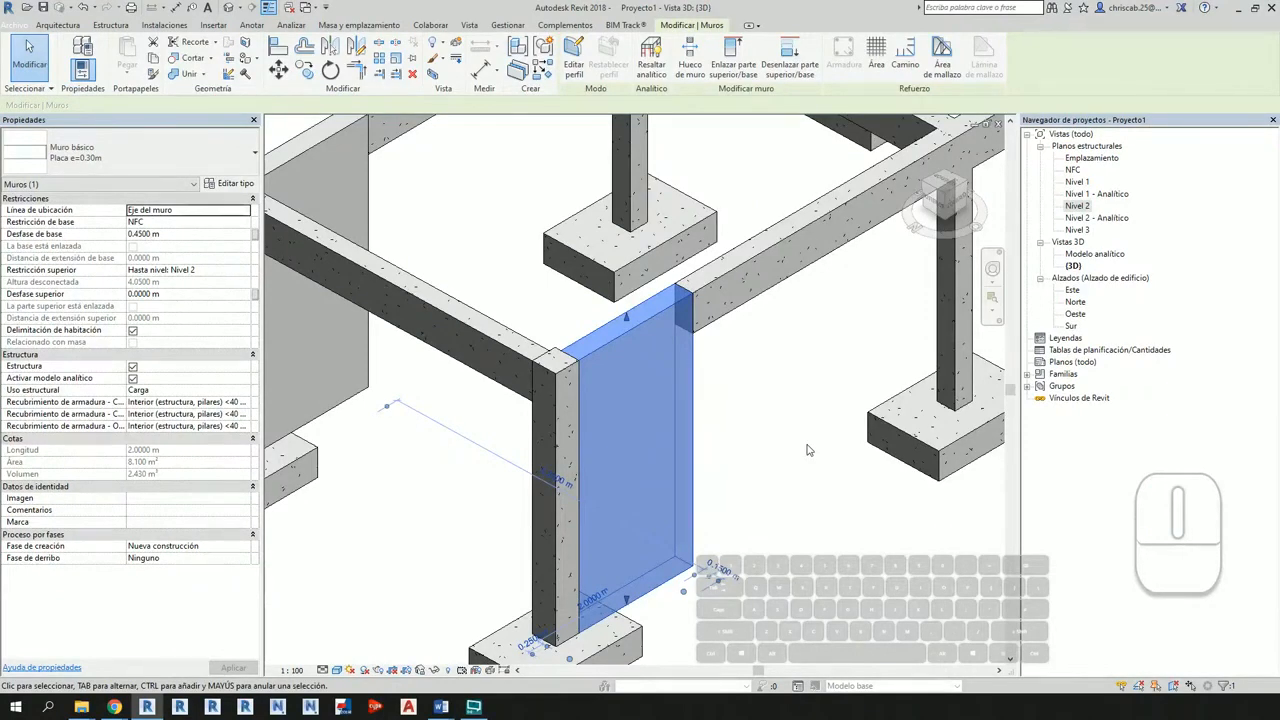
left_click(808, 450)
Step: Delete the two 1800 x 1200 x 450 mm rectangular footings under the grid C corner columns
middle_click_drag(837, 460, 788, 450, "shift")
scroll(450, 400, "up", 3)
middle_click_drag(549, 423, 840, 582)
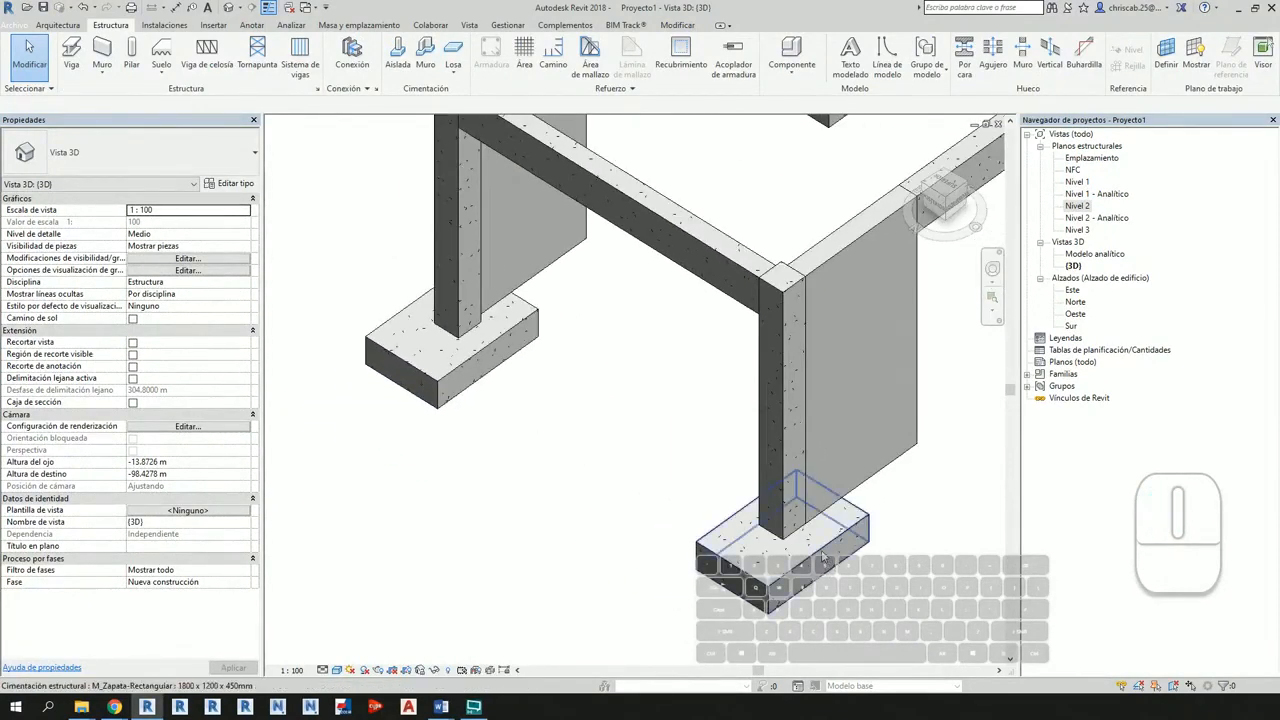
left_click(826, 560)
key("Delete")
left_click(491, 358)
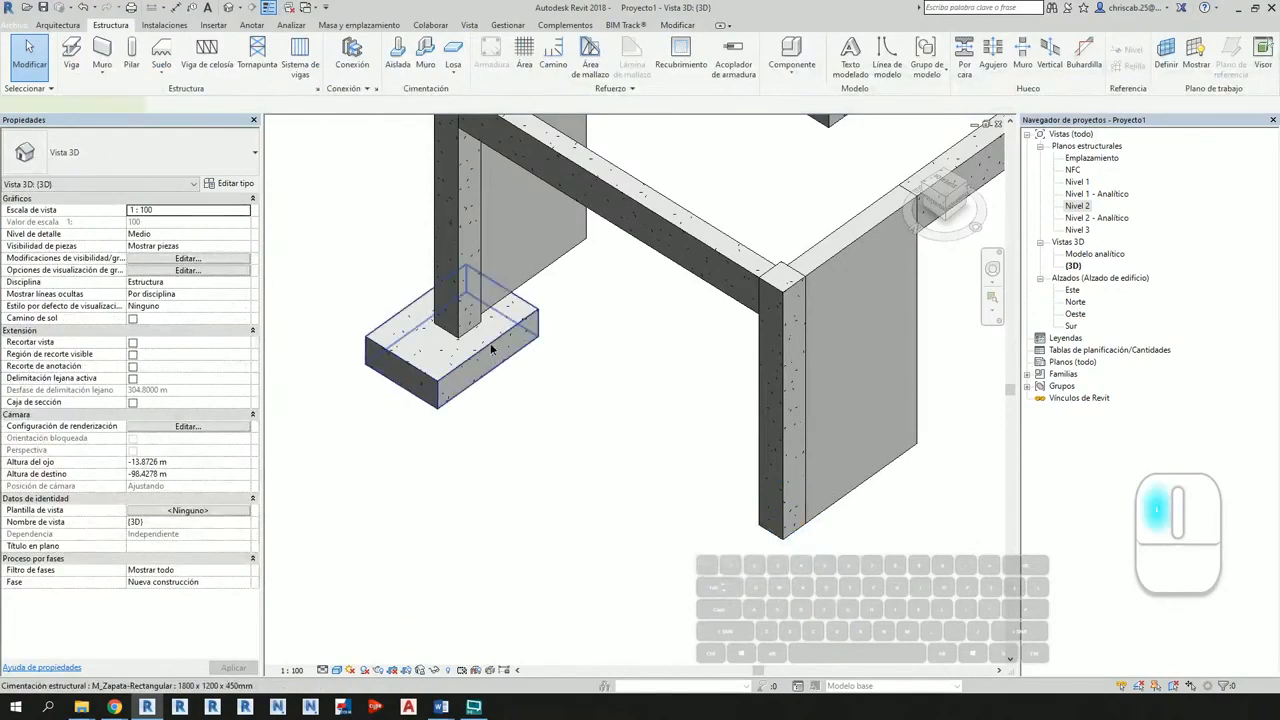
key("Delete")
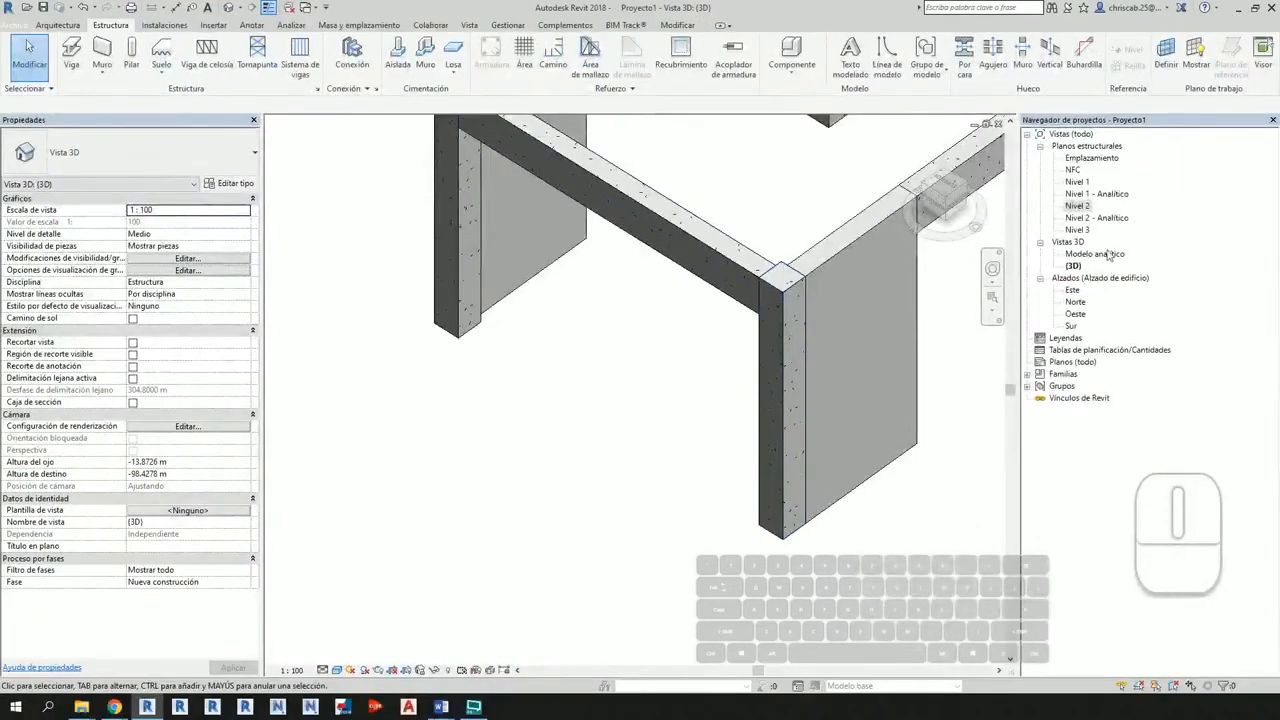
Step: Open the NFC structural plan, examine the area around grid C and locate the plan's view range setting
left_click(1092, 205)
double_click(1092, 205)
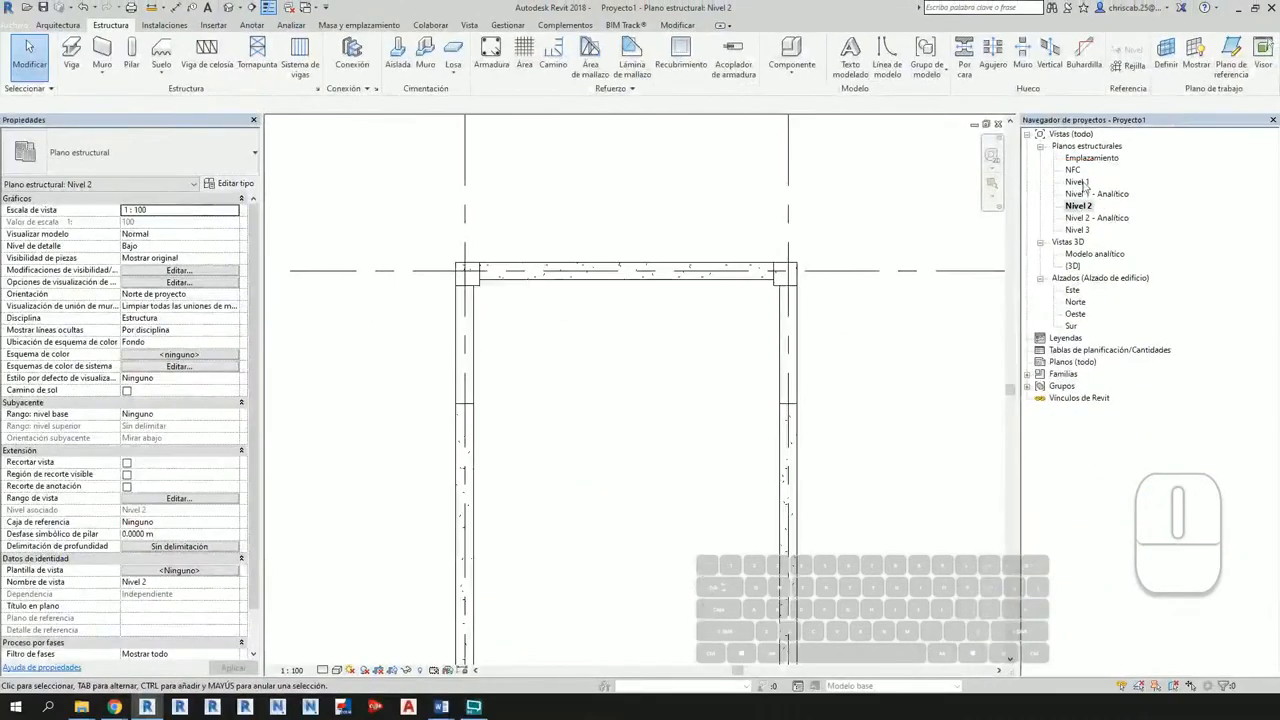
left_click(1044, 168)
double_click(1072, 170)
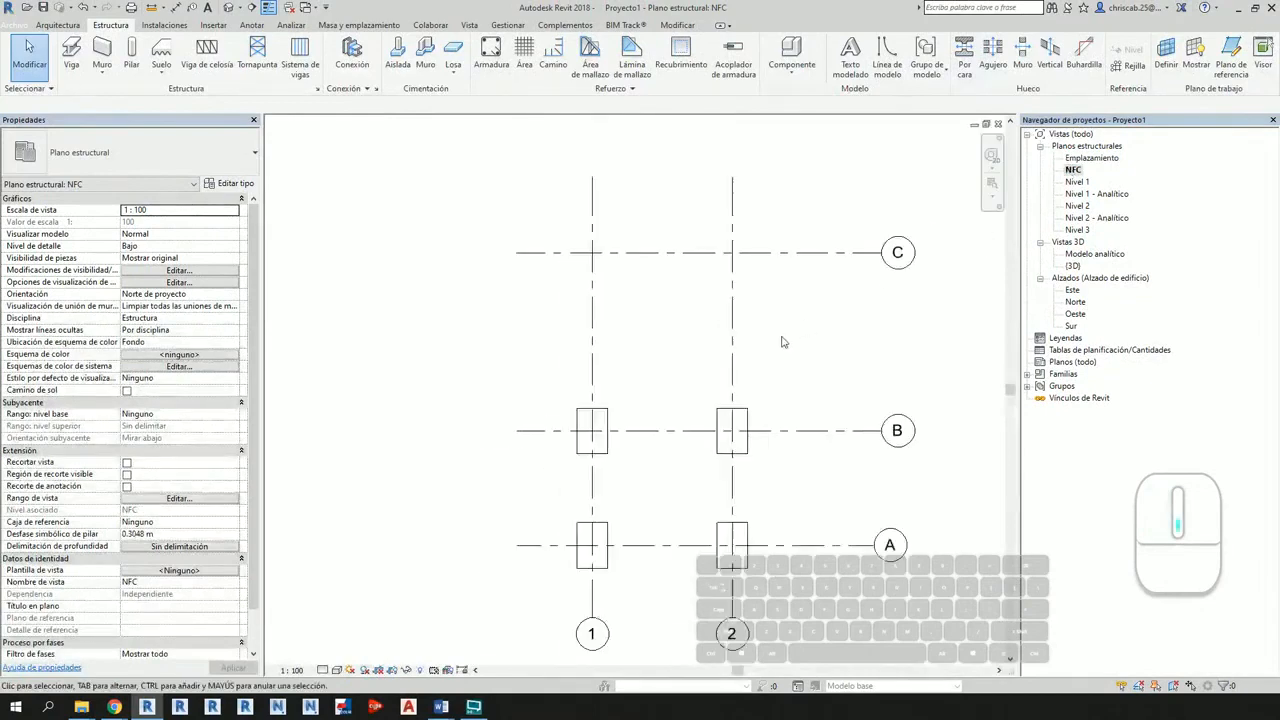
scroll(705, 232, "up", 4)
scroll(700, 335, "down", 3)
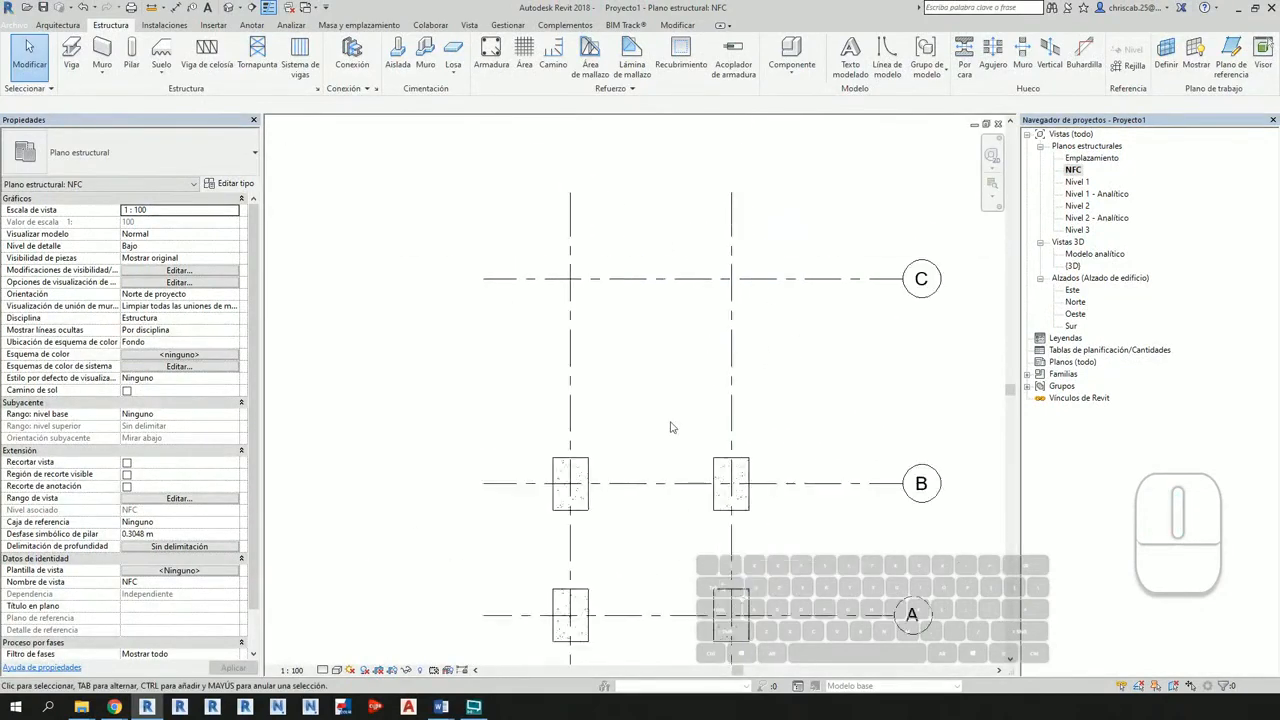
middle_click_drag(785, 378, 731, 314)
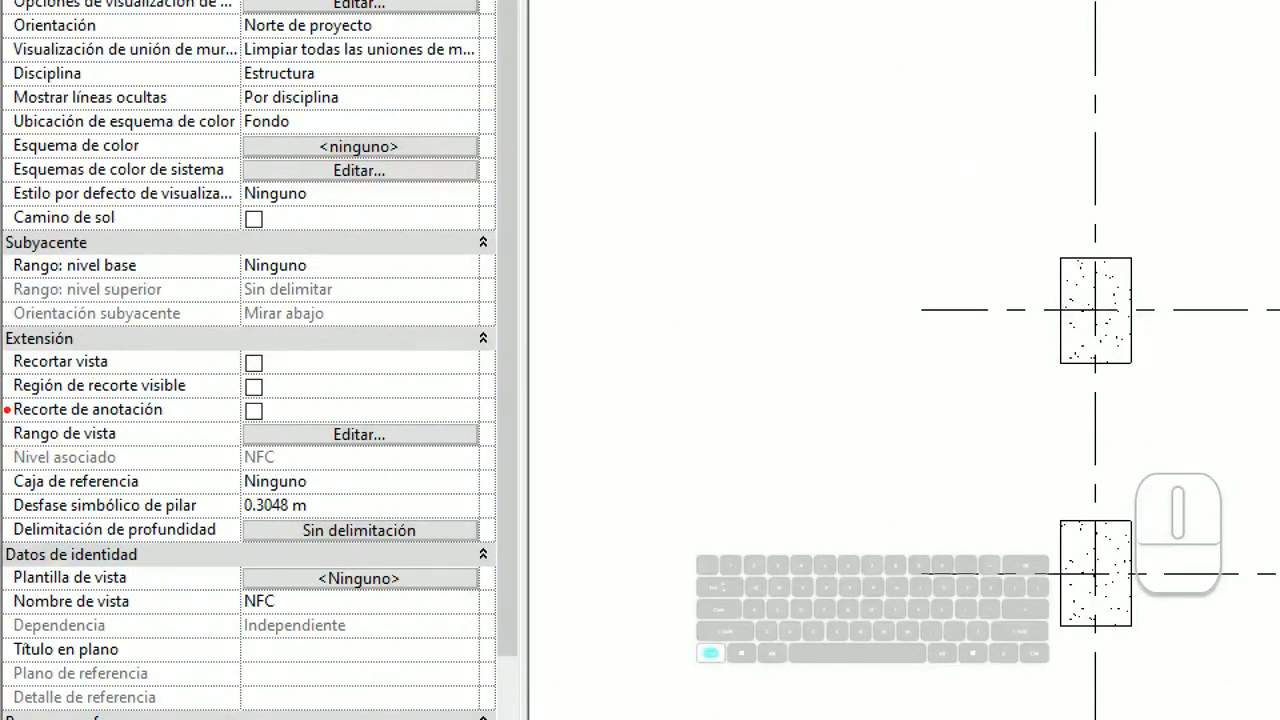
mouse_move(7, 409)
left_mouse_down("ctrl")
mouse_move(57, 457)
mouse_move(394, 449)
mouse_move(506, 464)
left_mouse_up("ctrl")
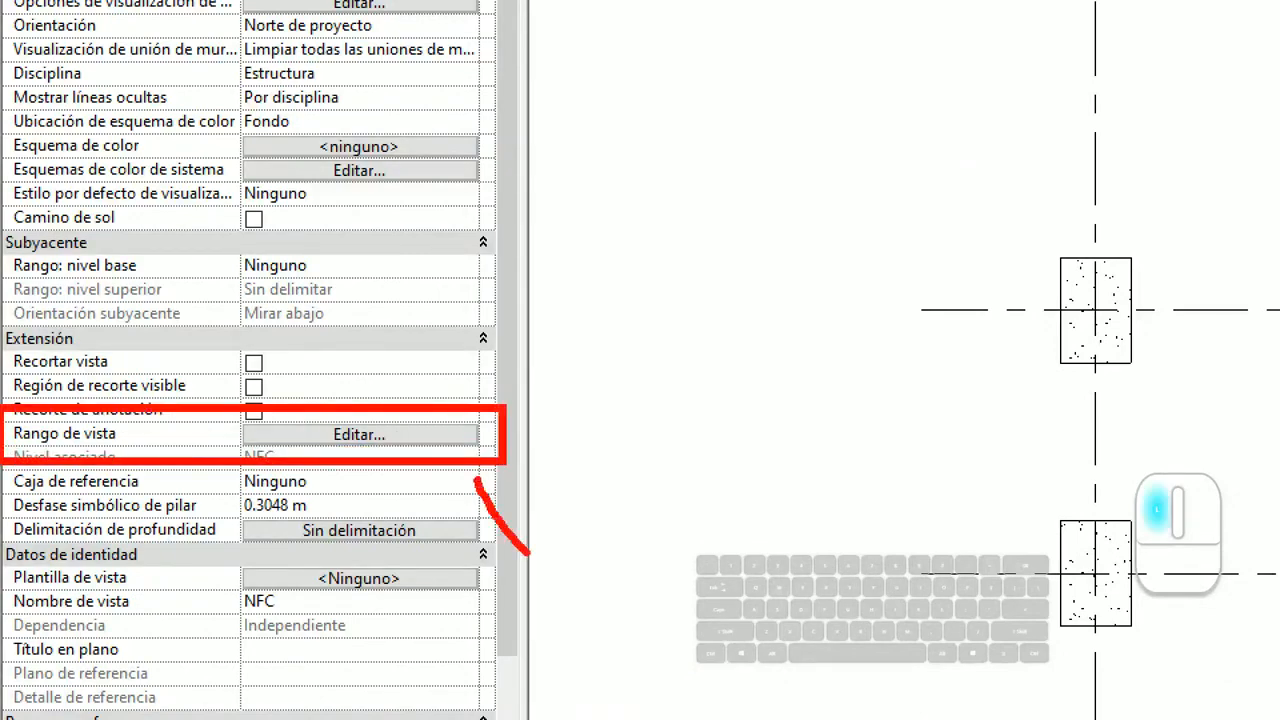
Step: Set the cut plane offset to 0.5 m in the NFC plan's view range and accept the change
key("Escape")
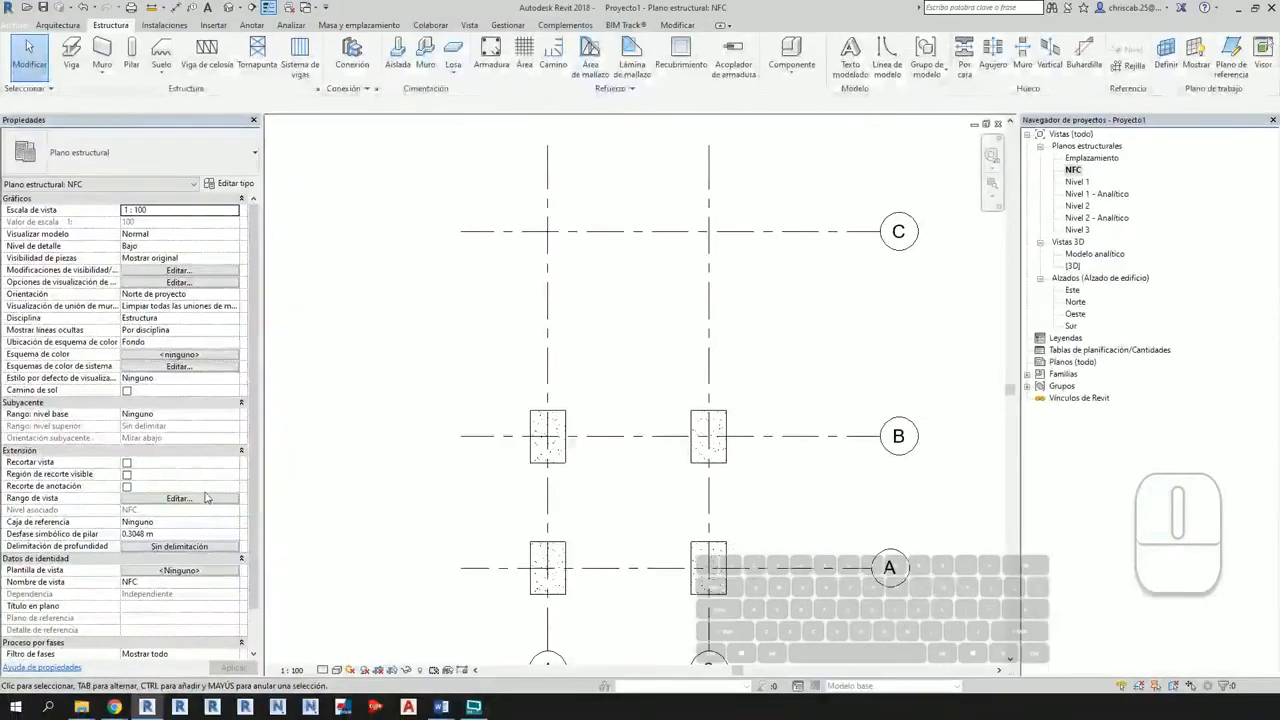
left_click(359, 474)
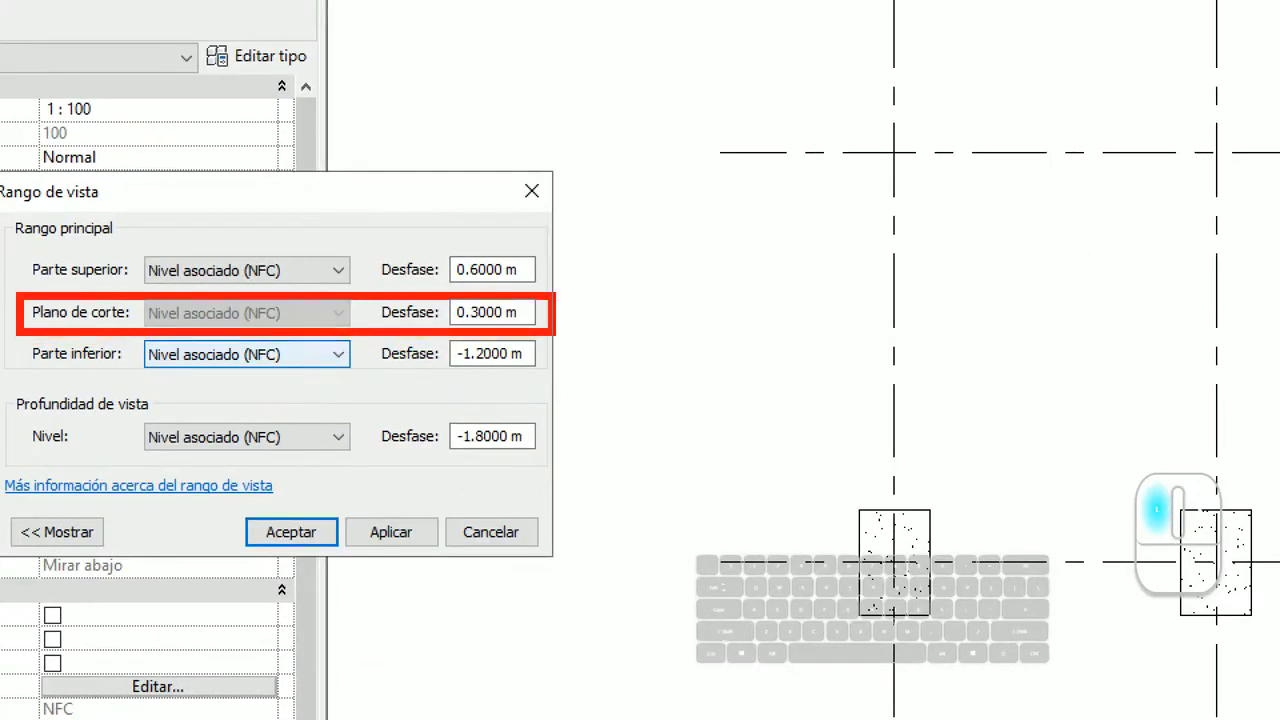
left_click_drag(539, 384, 572, 364)
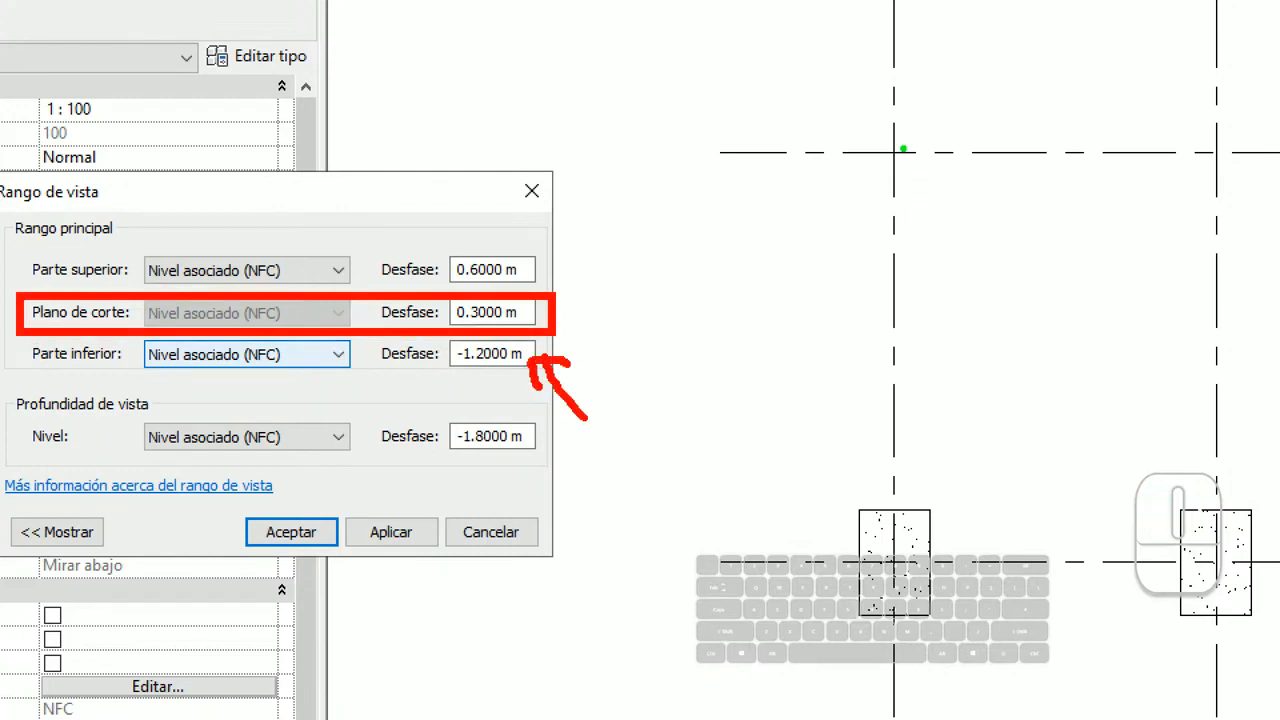
mouse_move(878, 137)
left_mouse_down()
mouse_move(918, 178)
mouse_move(901, 312)
left_mouse_up()
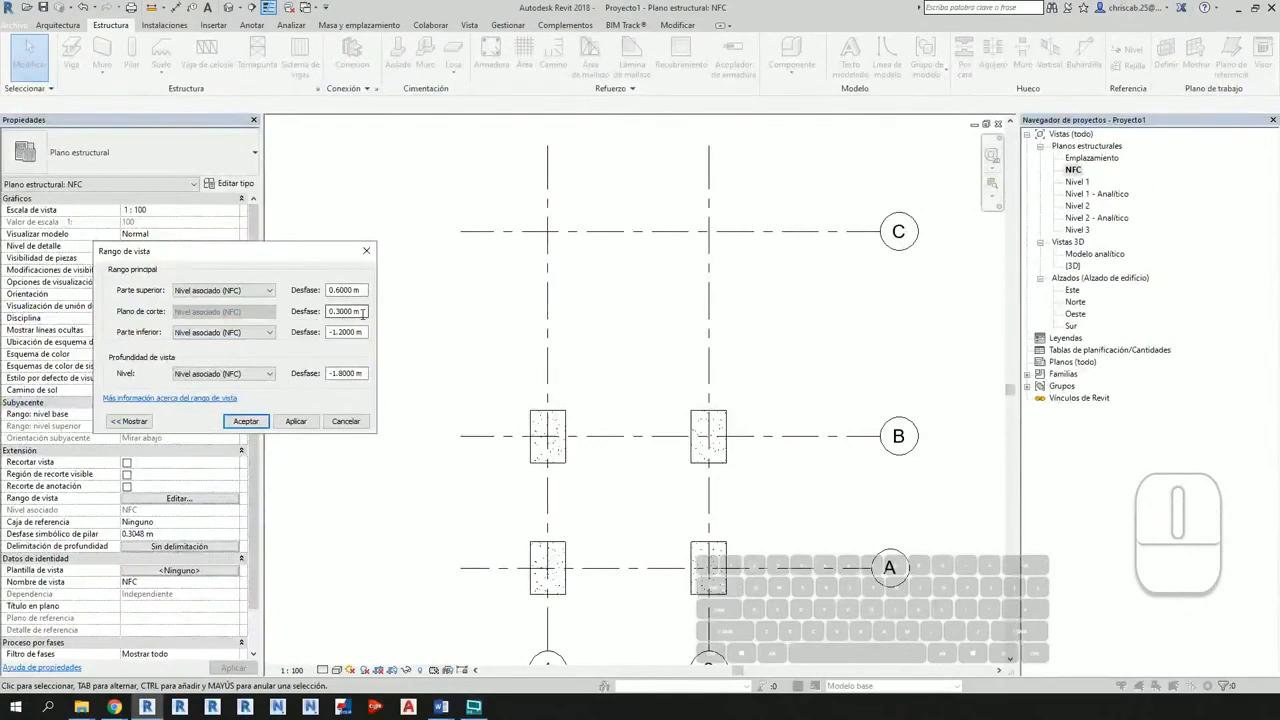
left_click_drag(363, 313, 317, 309)
left_click(307, 424)
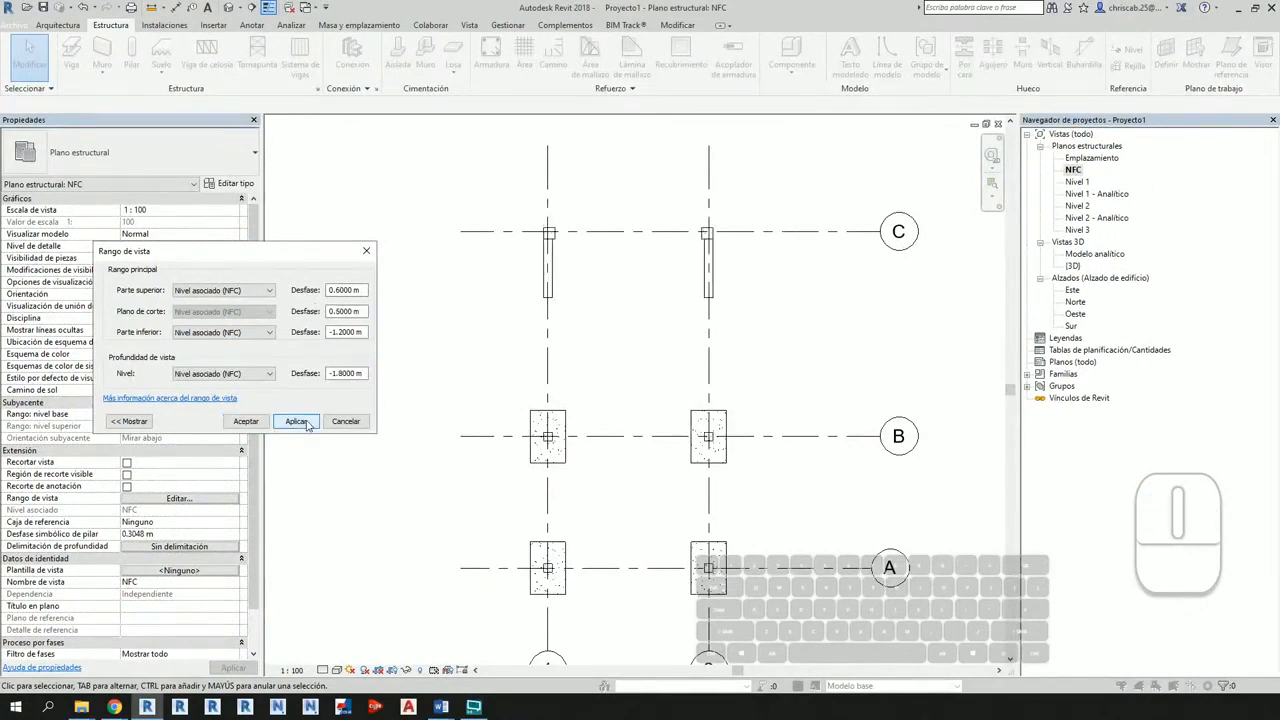
left_click(246, 421)
Step: Examine the grid C walls and corner columns in the NFC plan, along with the neighbouring footings on grids A and B
scroll(725, 505, "up", 3)
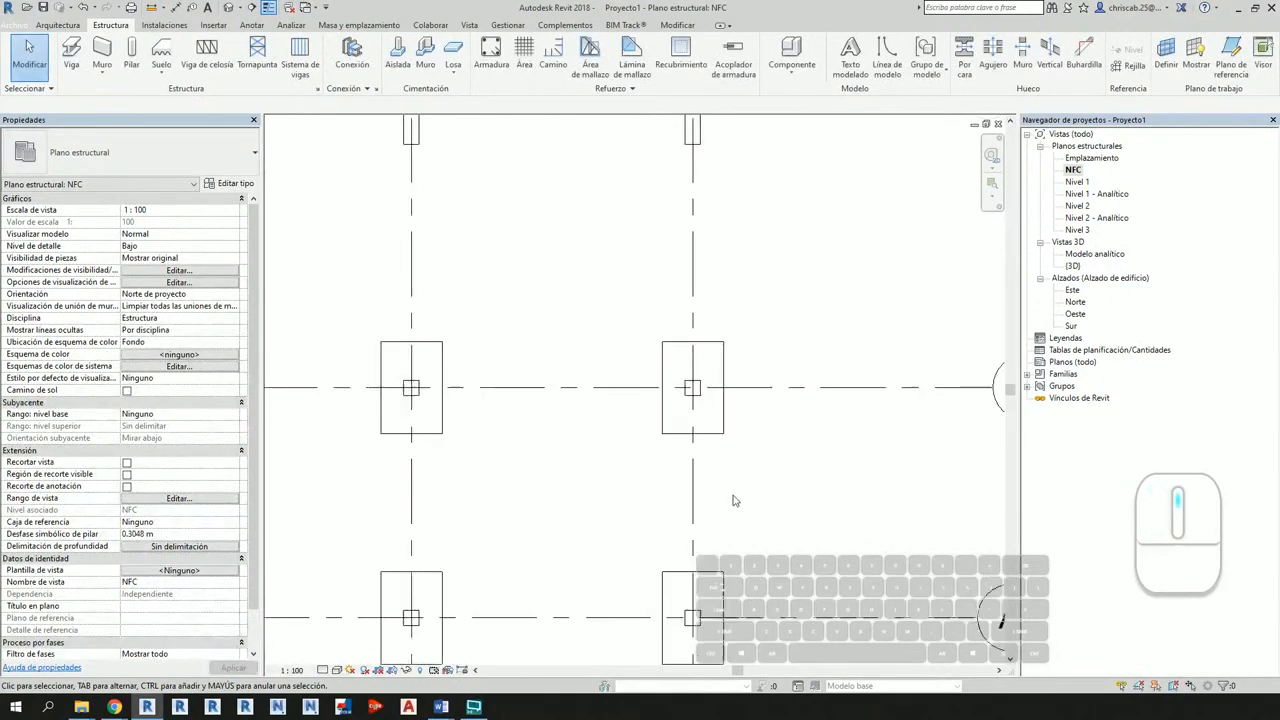
middle_click_drag(773, 190, 763, 392)
scroll(609, 234, "up", 2)
middle_click_drag(610, 422, 685, 427)
scroll(678, 424, "down", 2)
middle_click_drag(708, 472, 686, 389)
middle_click_drag(823, 440, 794, 413)
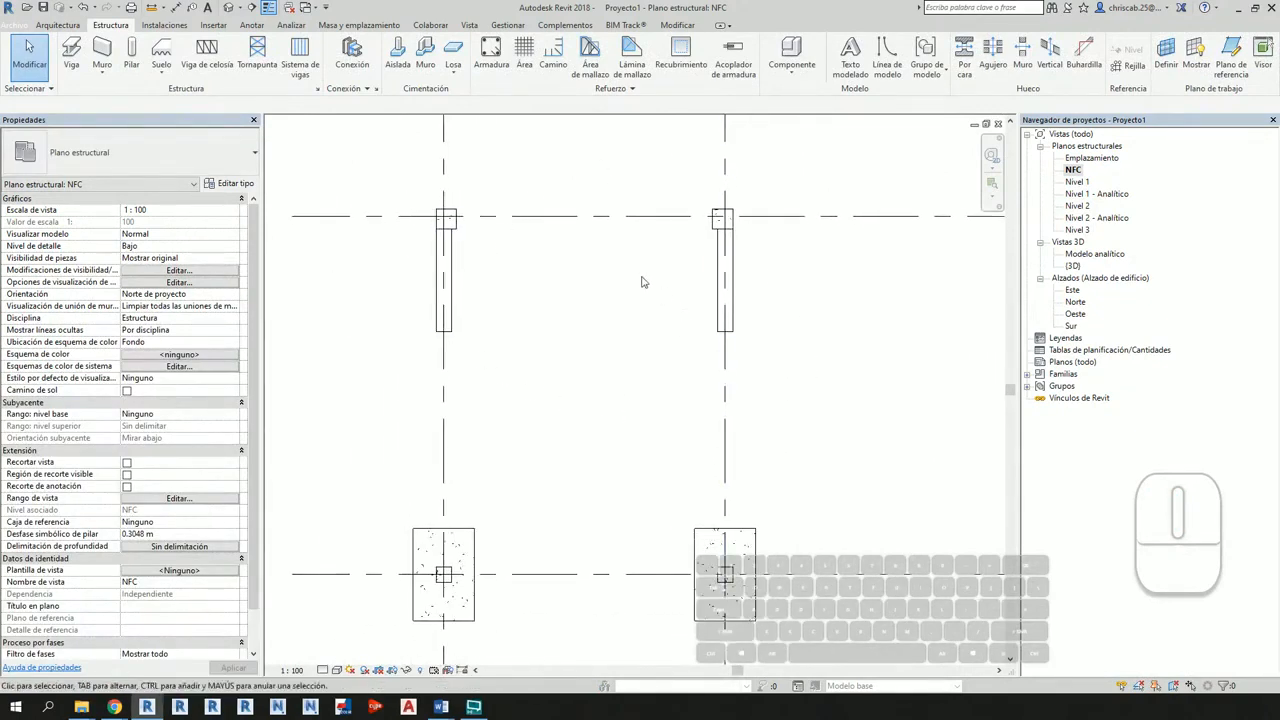
middle_click_drag(555, 258, 580, 315)
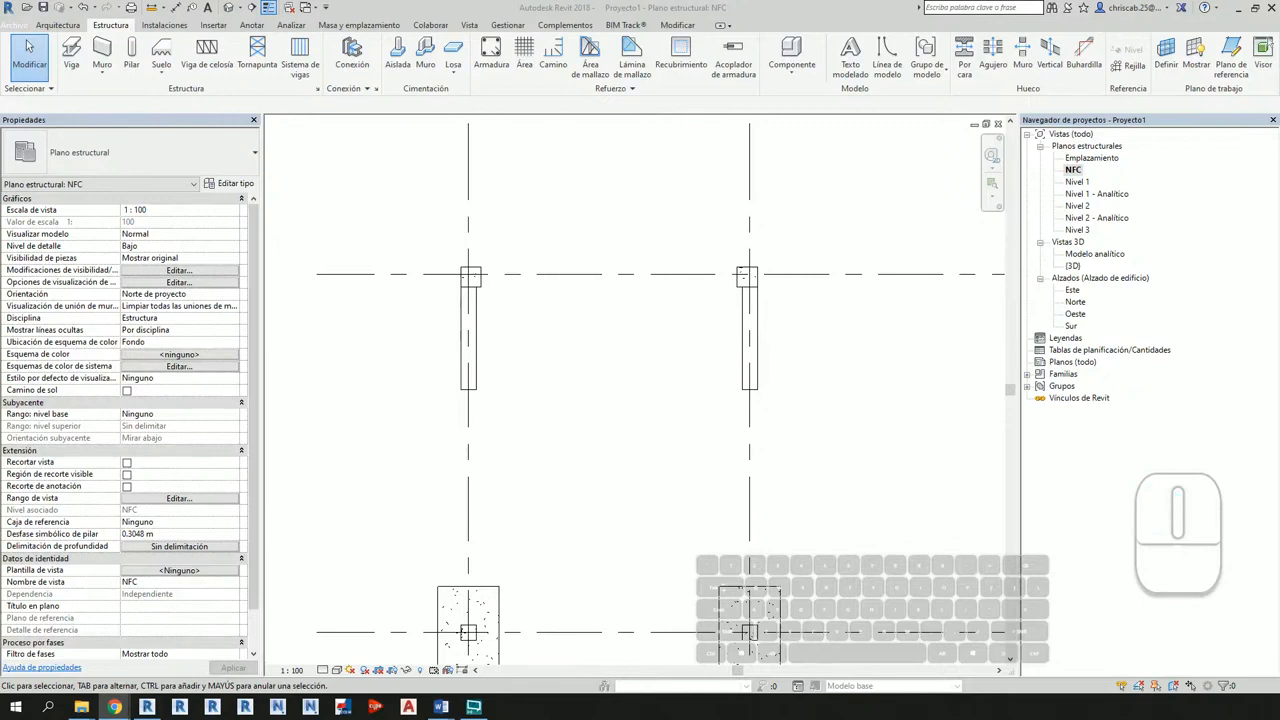
middle_click_drag(700, 453, 639, 478)
middle_click_drag(802, 423, 806, 396)
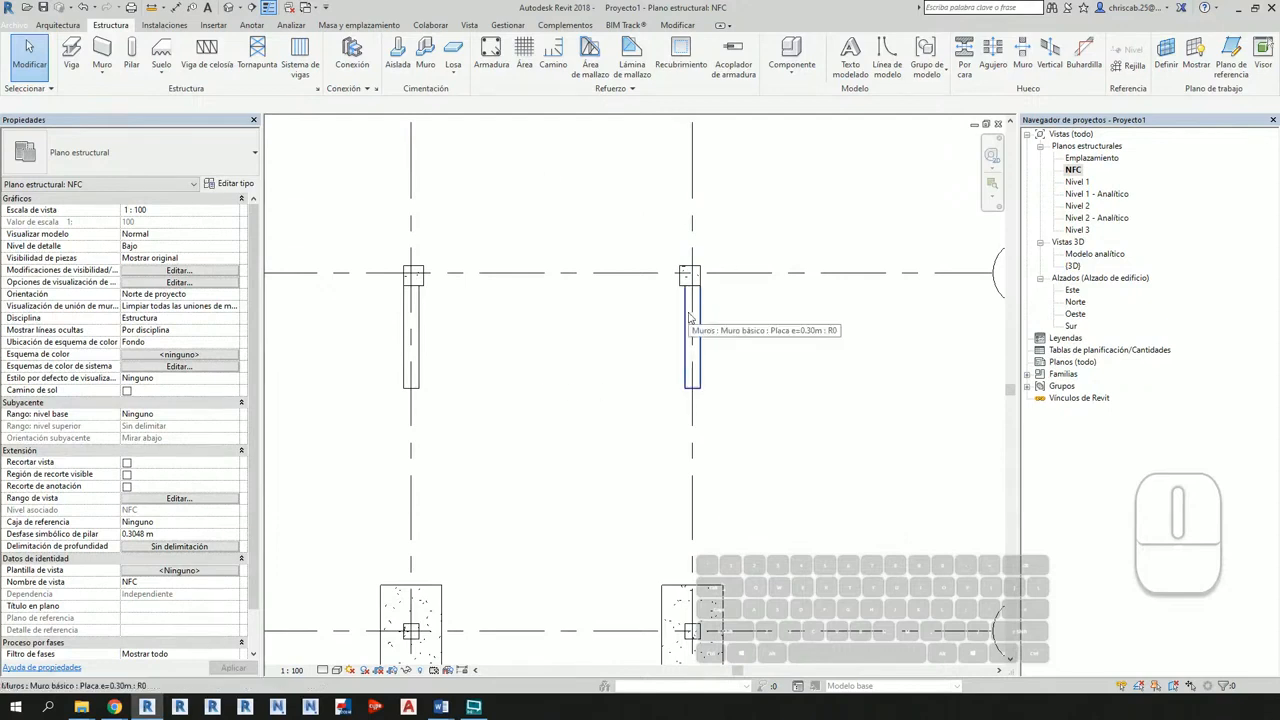
scroll(689, 318, "up", 2)
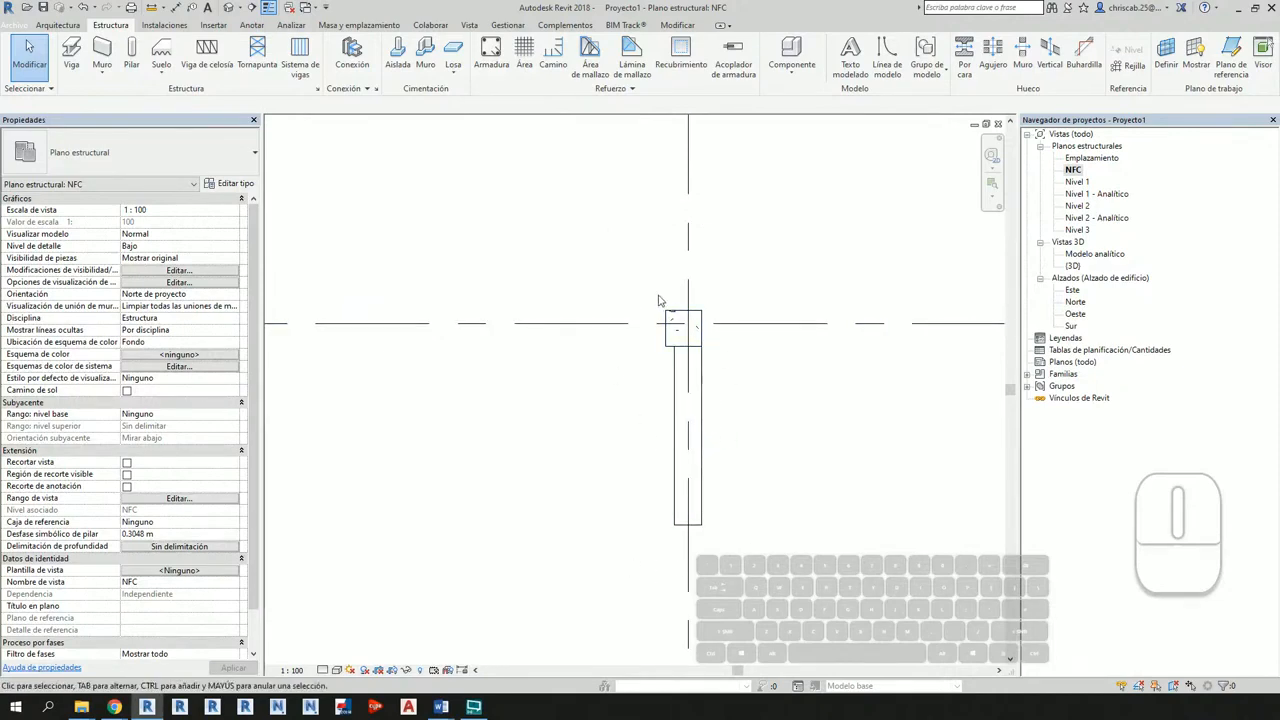
Step: Start a structural foundation slab sketch of type Losa de cimentación 300 mm on level NFC
key("ctrl+1")
left_click(433, 53)
left_click_drag(419, 57, 515, 193)
key("Escape")
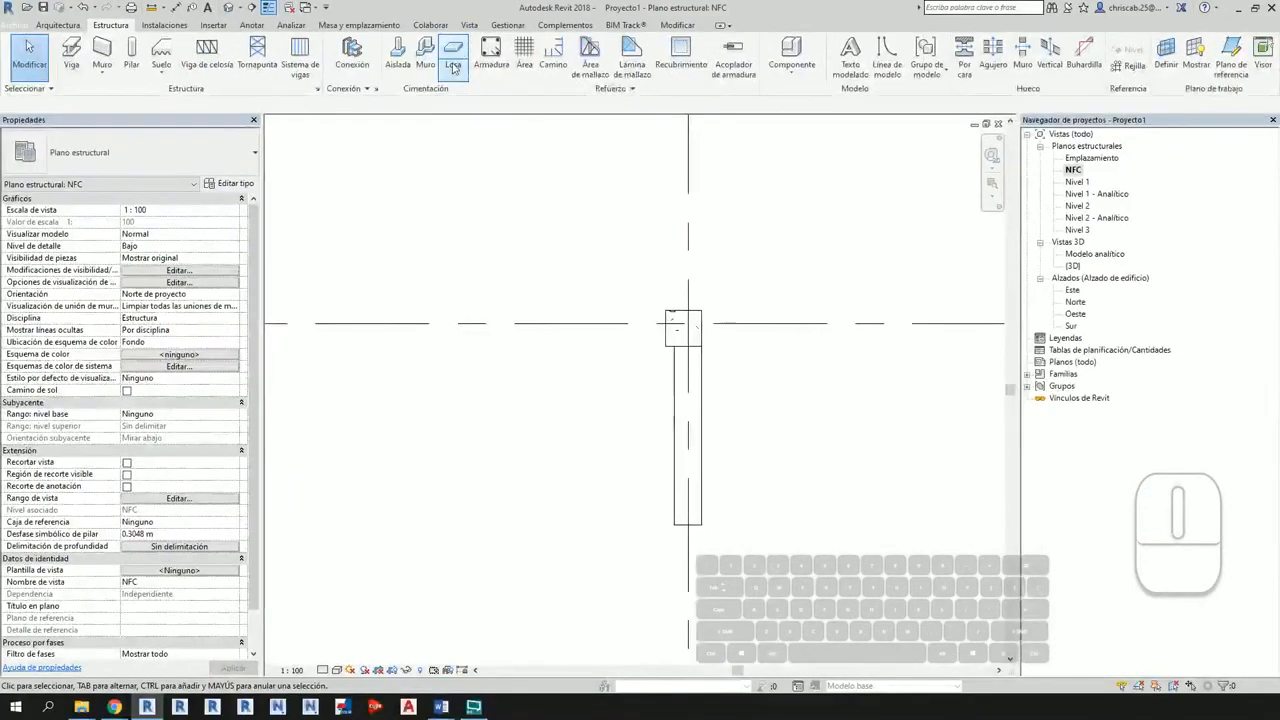
left_click(454, 57)
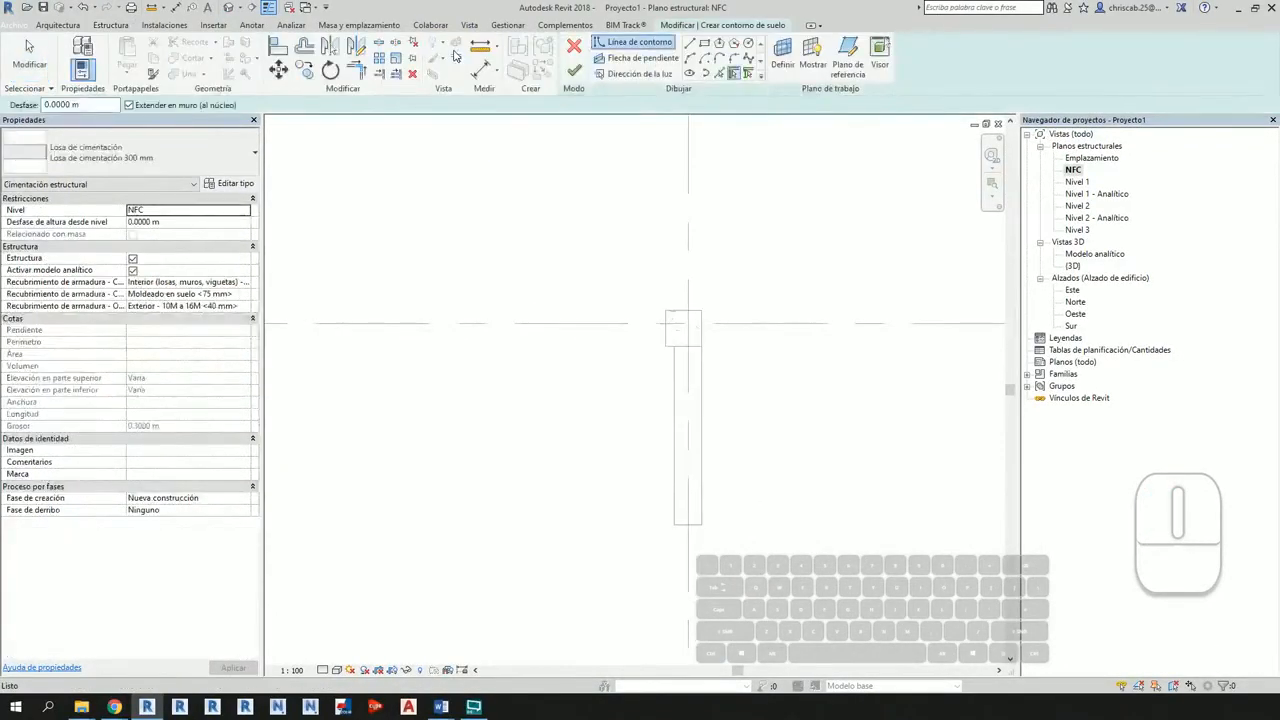
key("ctrl+1")
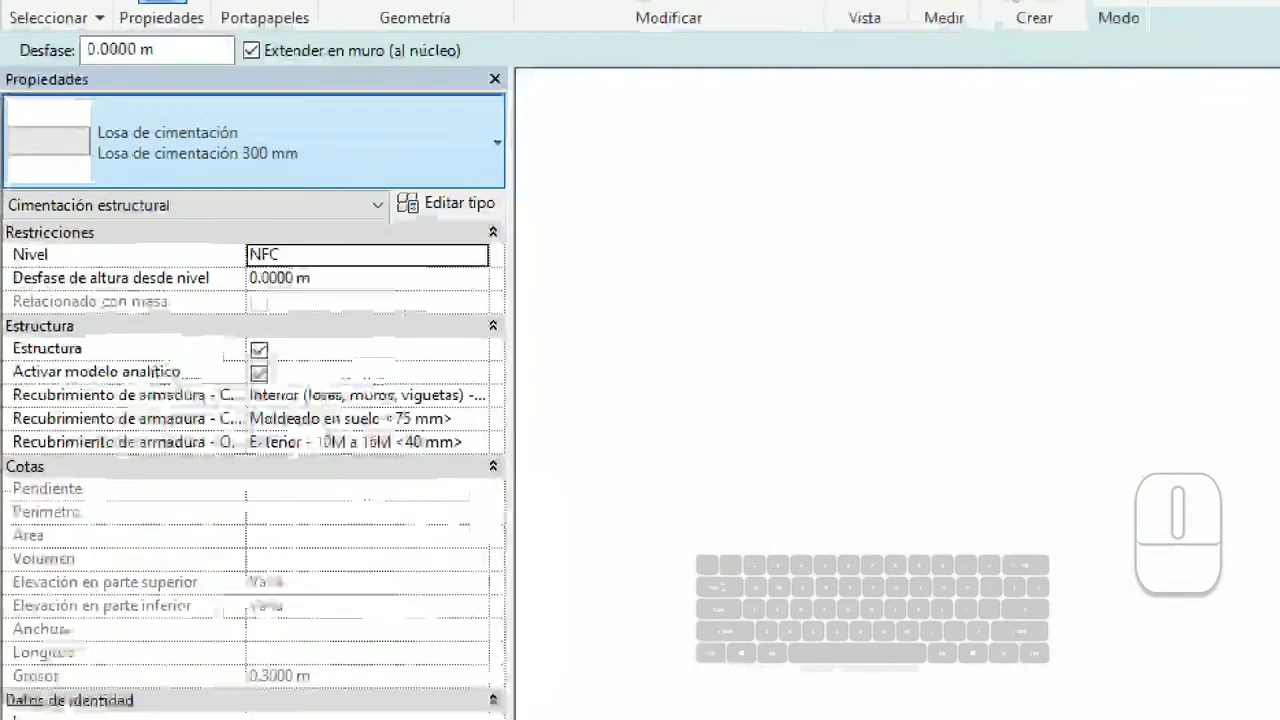
mouse_move(7, 106)
left_mouse_down("ctrl")
mouse_move(314, 180)
mouse_move(349, 175)
mouse_move(343, 257)
mouse_move(405, 347)
left_mouse_up("ctrl")
mouse_move(302, 236)
left_mouse_down()
mouse_move(296, 184)
mouse_move(355, 218)
left_mouse_up()
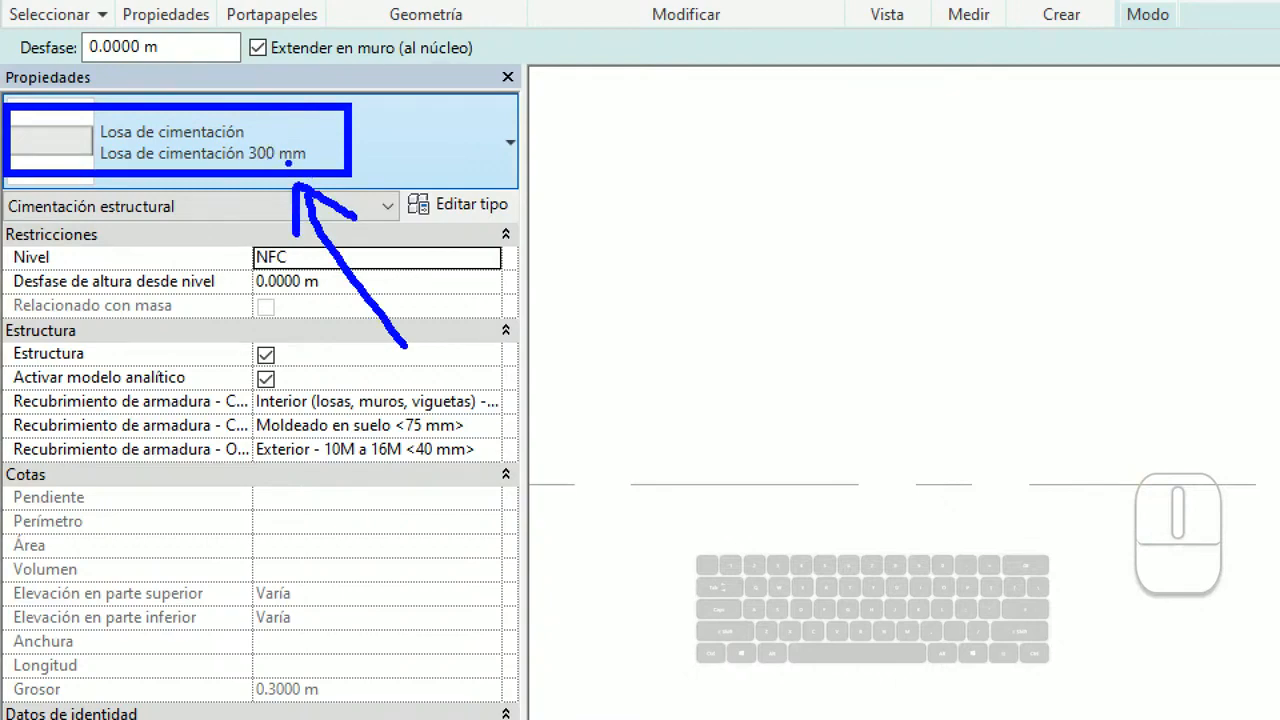
key("Escape")
Step: Set the slab boundary to be created by picking existing lines, with an offset of 0.4 m
key("ctrl+1")
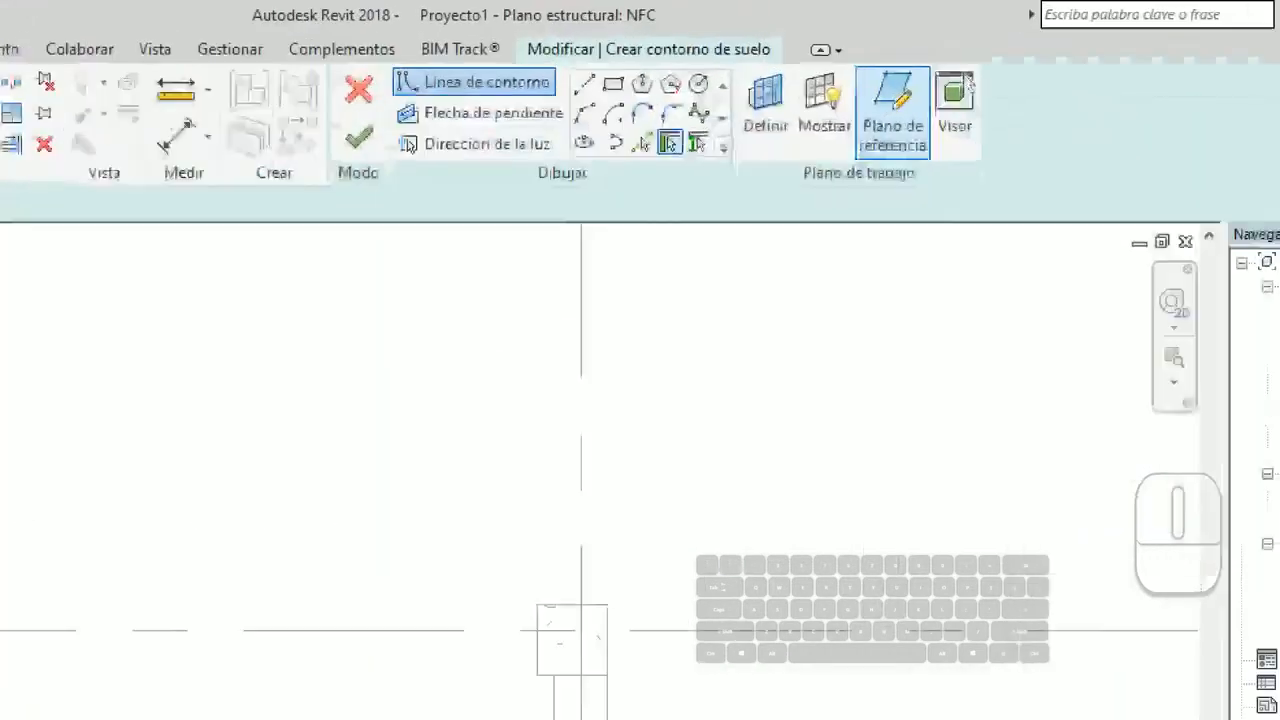
left_click(904, 107)
left_click_drag(538, 63, 752, 180, "ctrl")
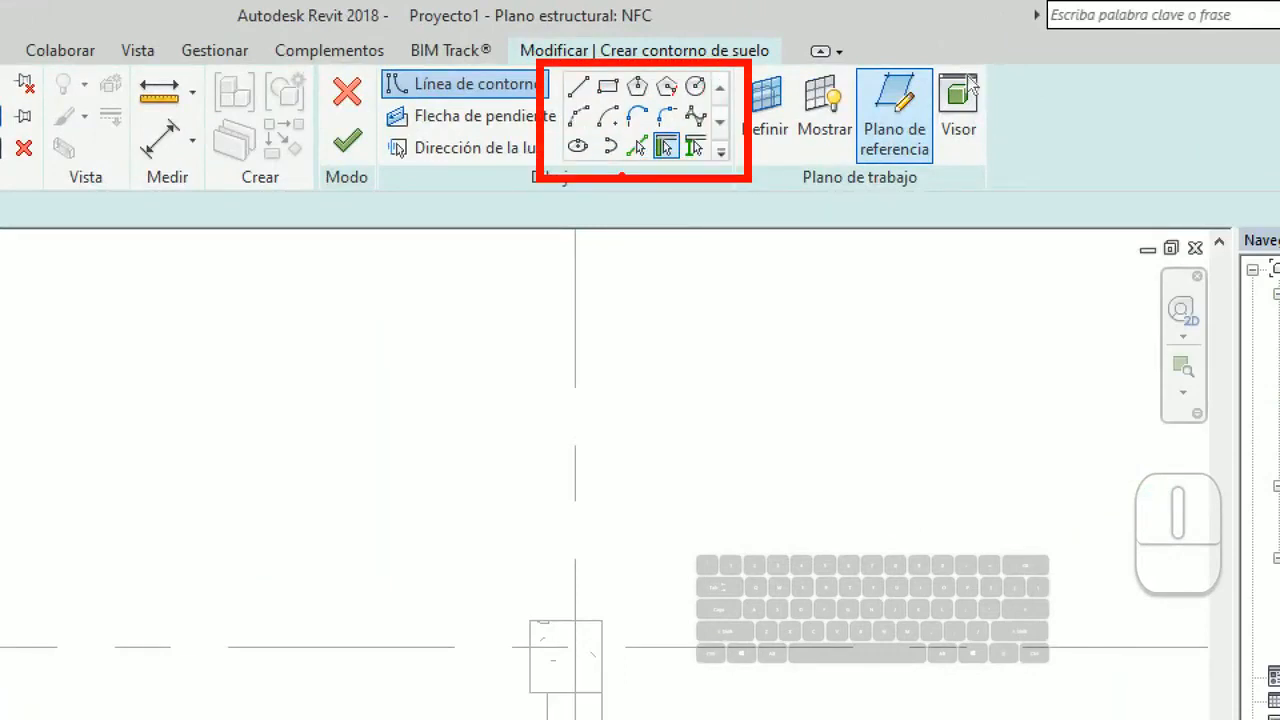
key("Escape")
key("ctrl+1")
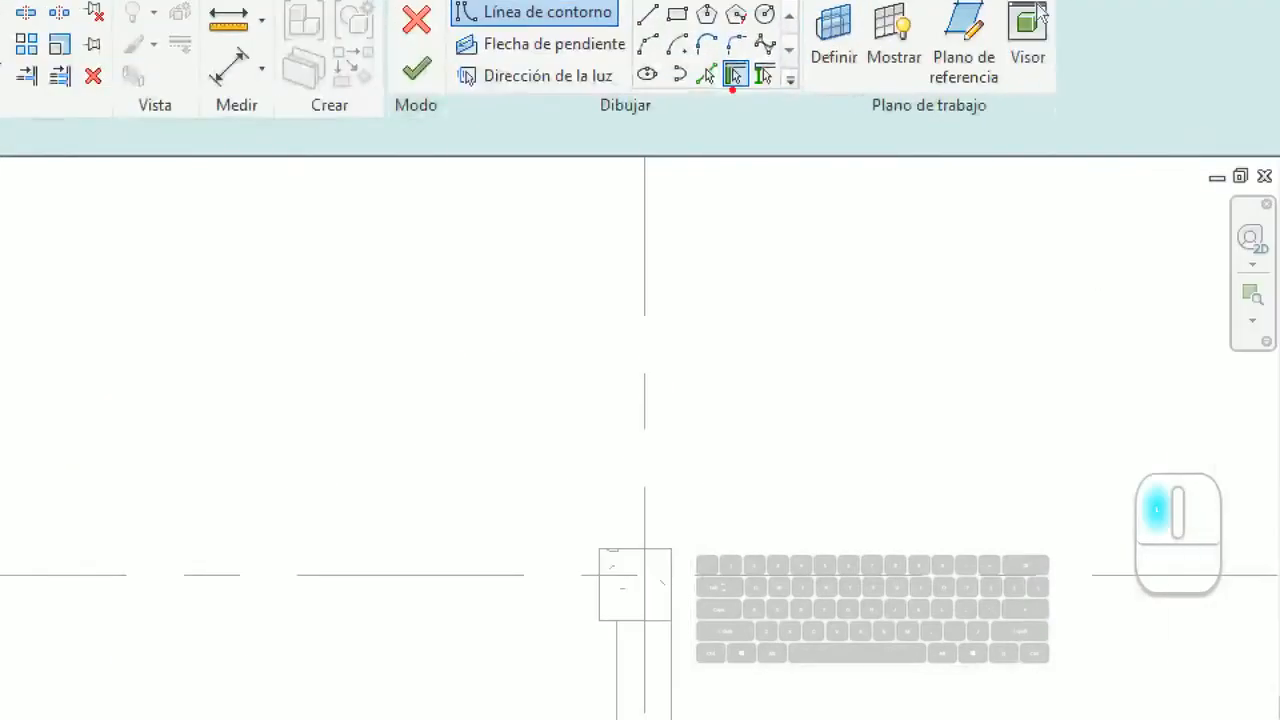
left_click_drag(708, 95, 749, 209, "ctrl+shift")
key("Escape")
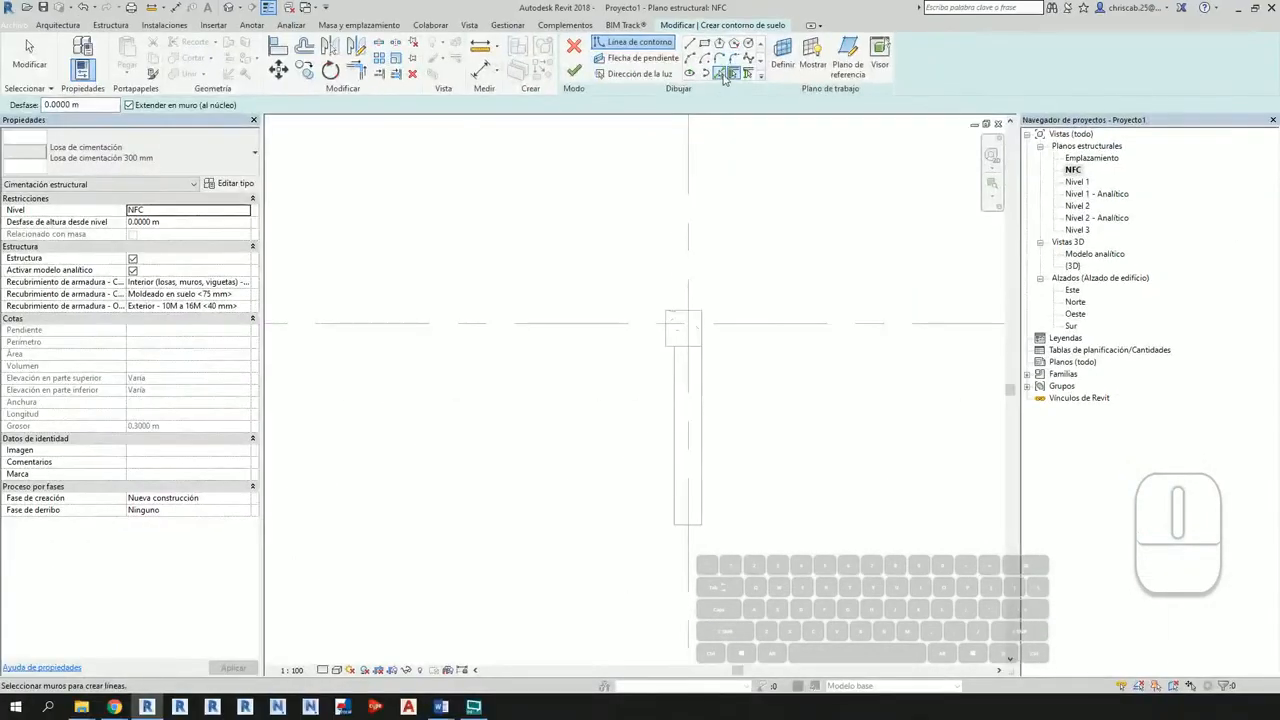
left_click(721, 76)
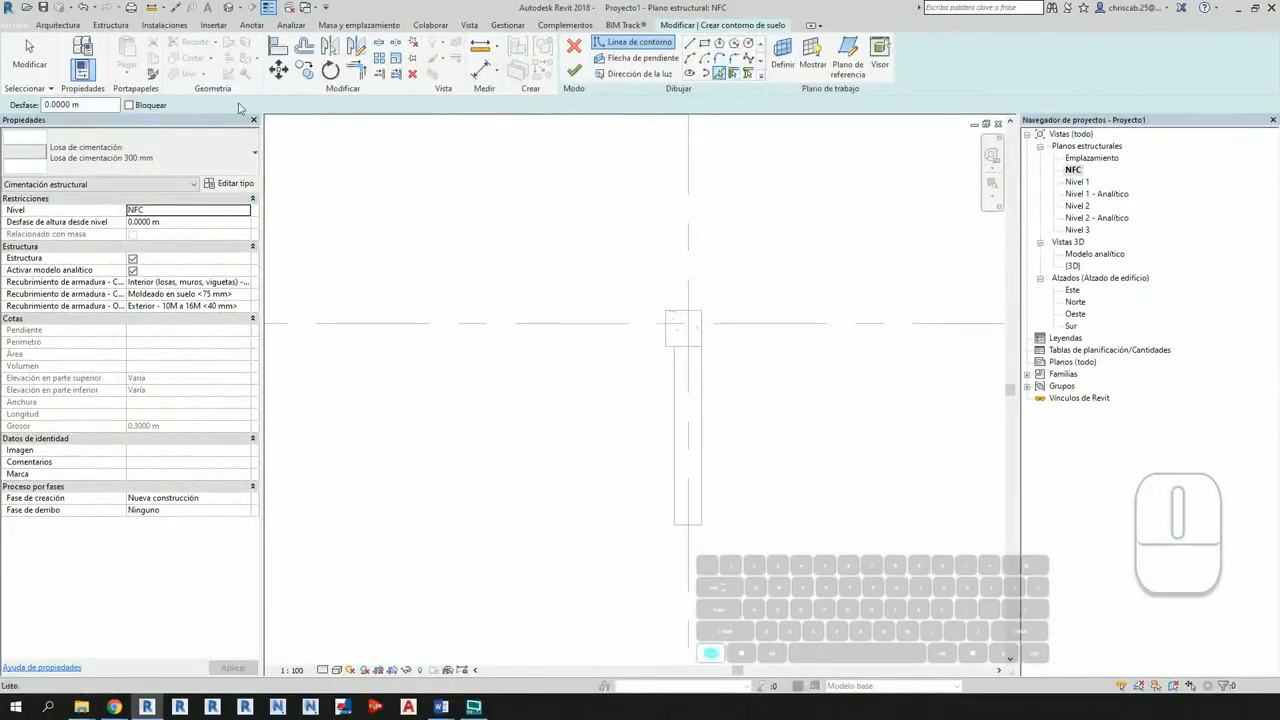
key("ctrl+1")
mouse_move(8, 116)
left_mouse_down("ctrl")
mouse_move(183, 163)
mouse_move(193, 181)
left_mouse_up("ctrl")
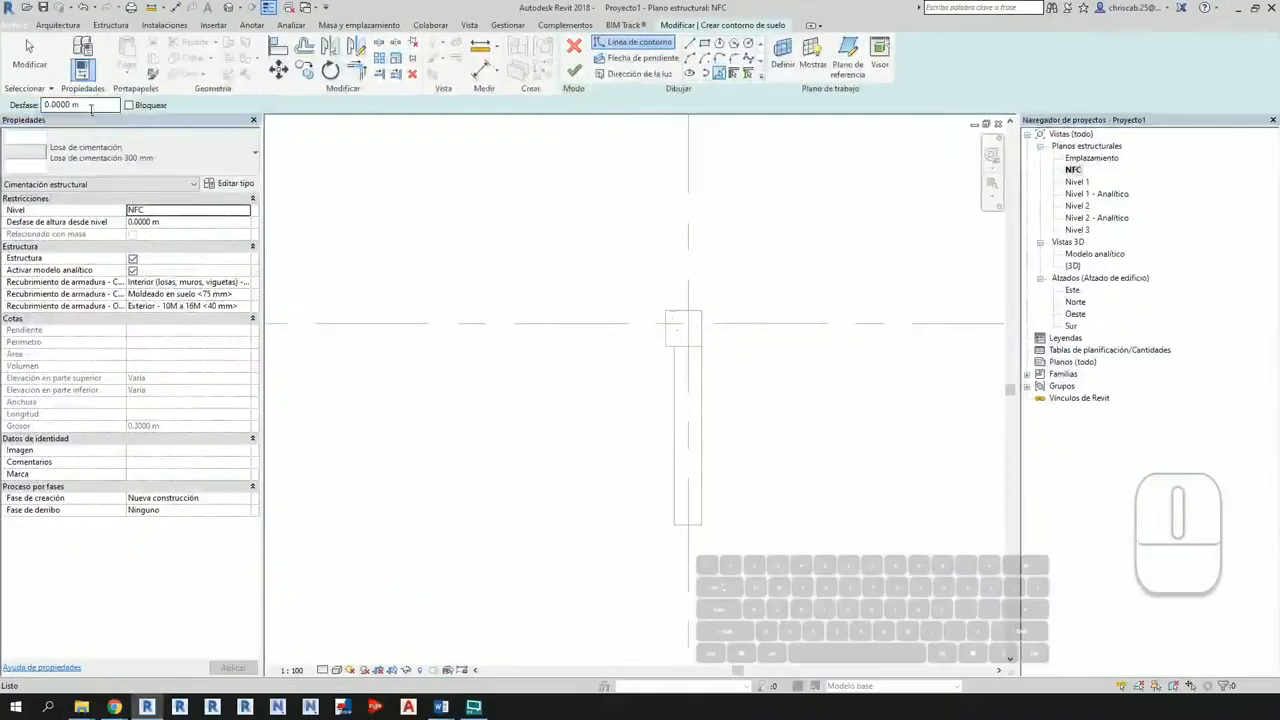
left_click(120, 139)
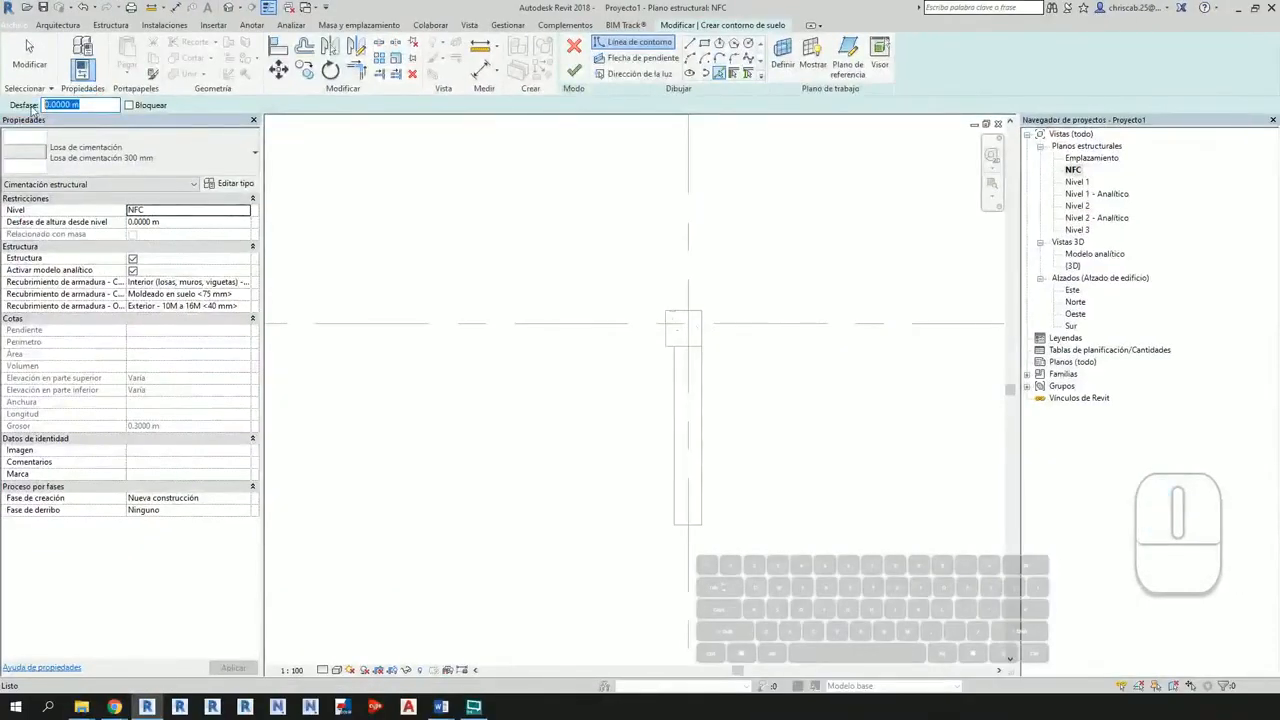
type(".4")
key("Return")
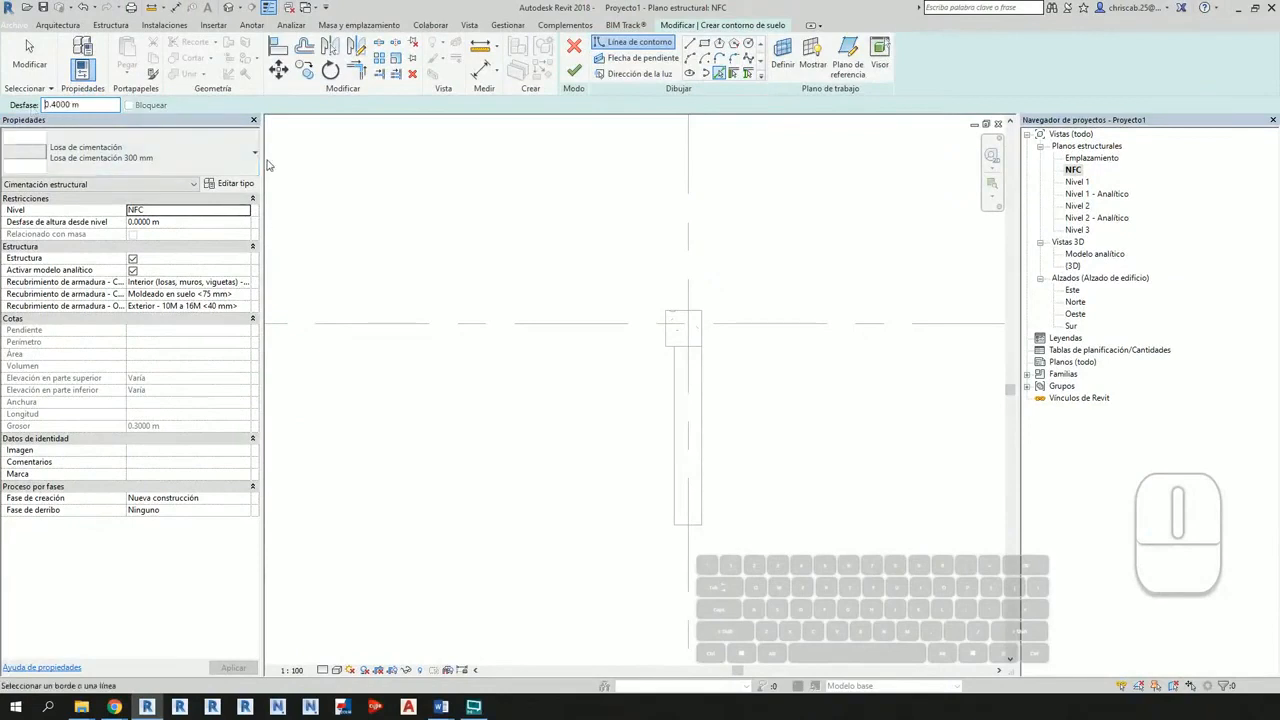
Step: Create boundary lines offset 0.4 m outward from both long faces and the free end of the grid 2 wall
scroll(805, 458, "up", 2)
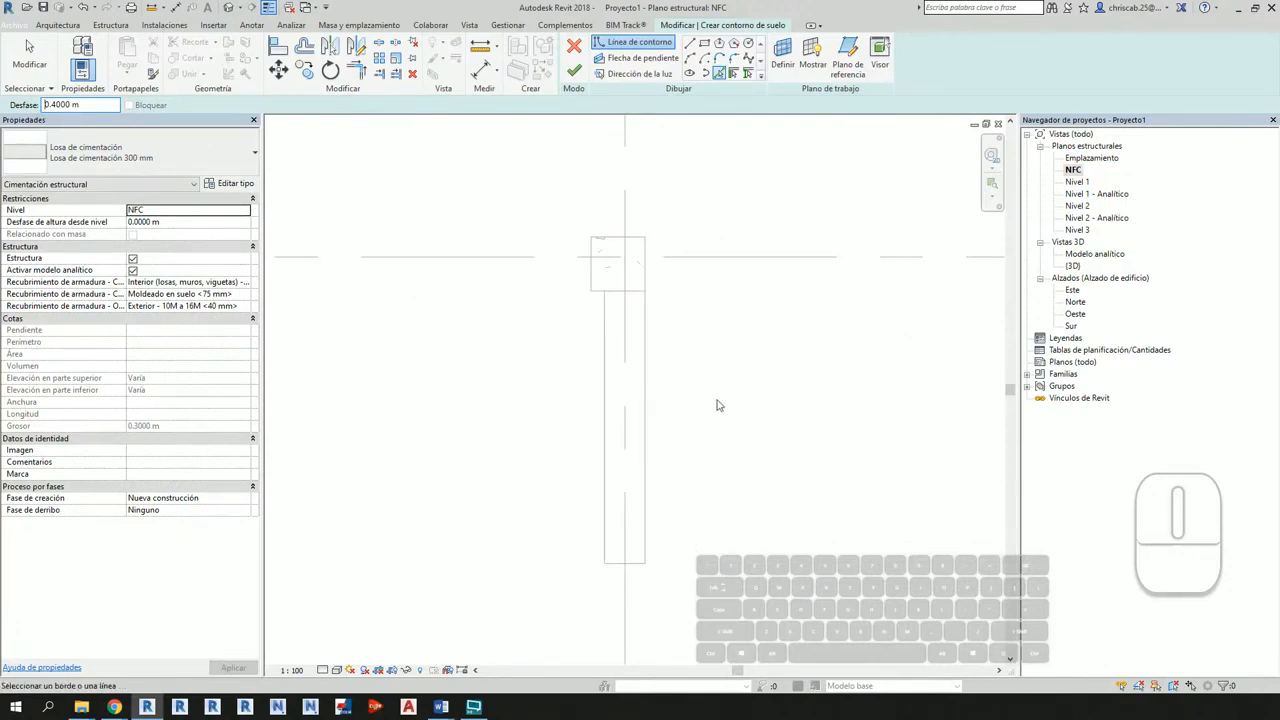
left_click(646, 380)
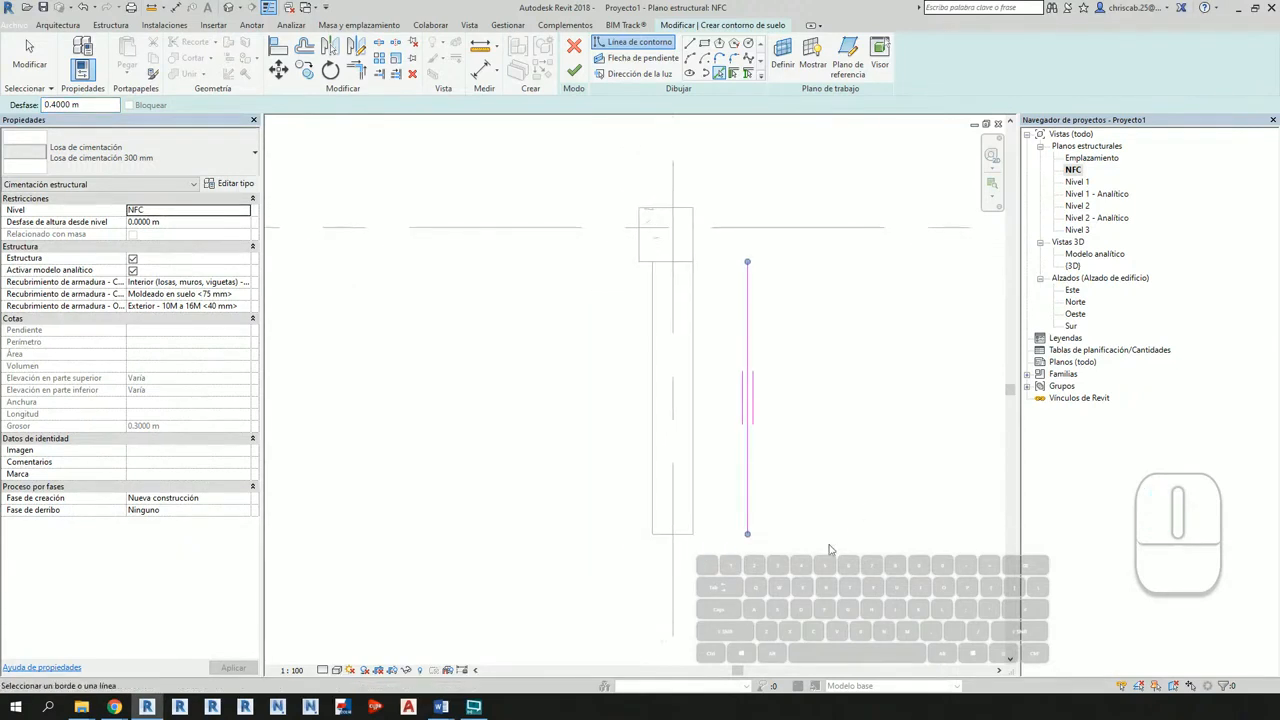
scroll(829, 549, "up", 2)
left_click(642, 493)
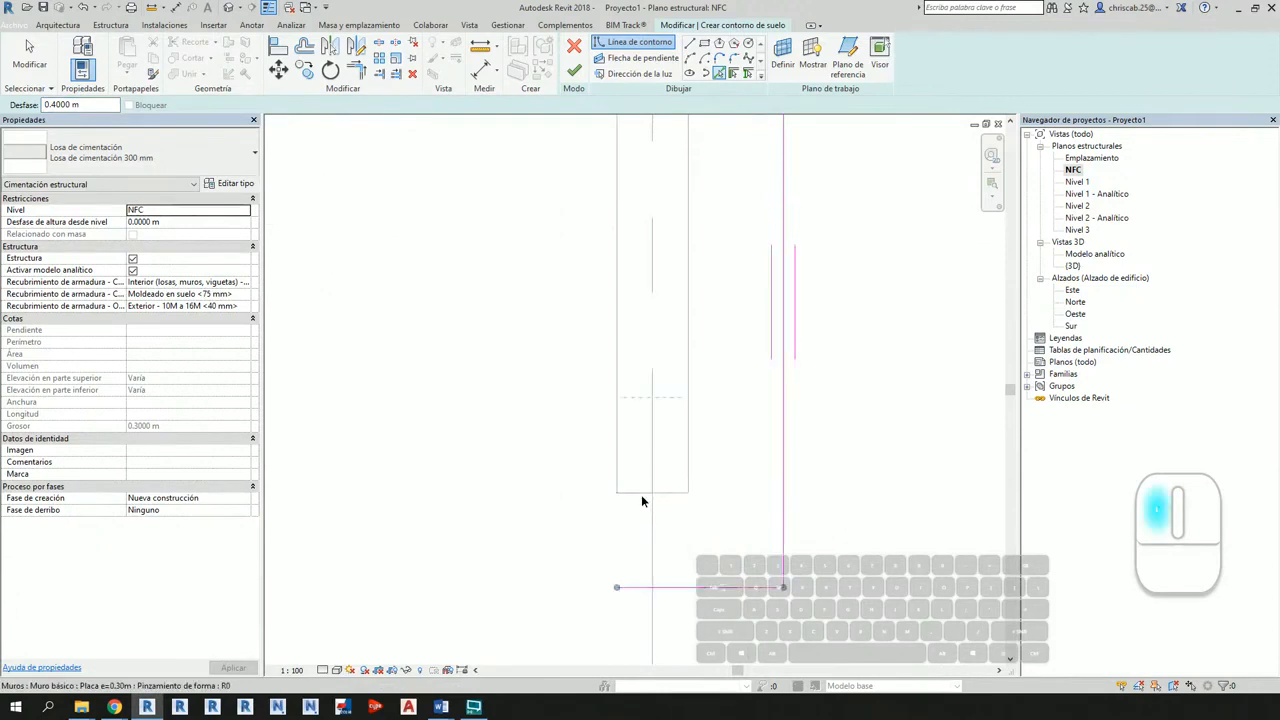
scroll(641, 494, "down", 2)
left_click(647, 468)
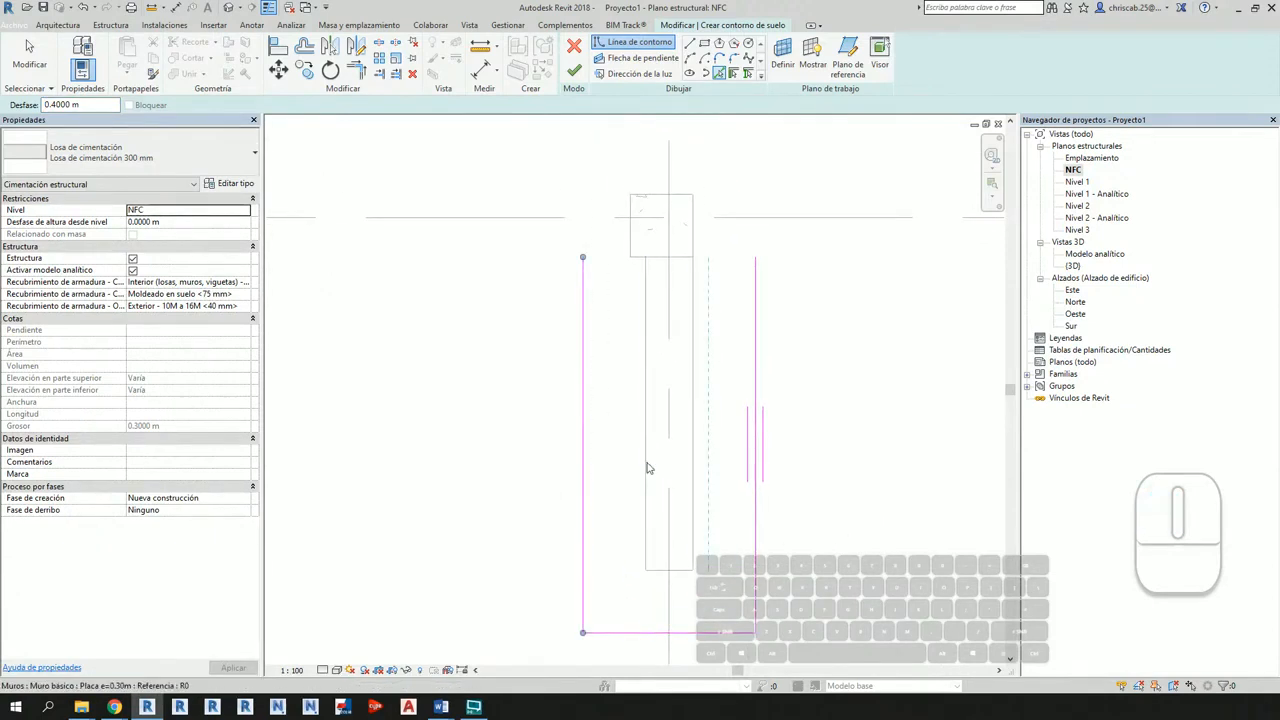
Step: Add boundary lines offset 0.4 m outward from the upper and left faces of the column at grids C and 2
middle_click_drag(796, 465, 803, 546)
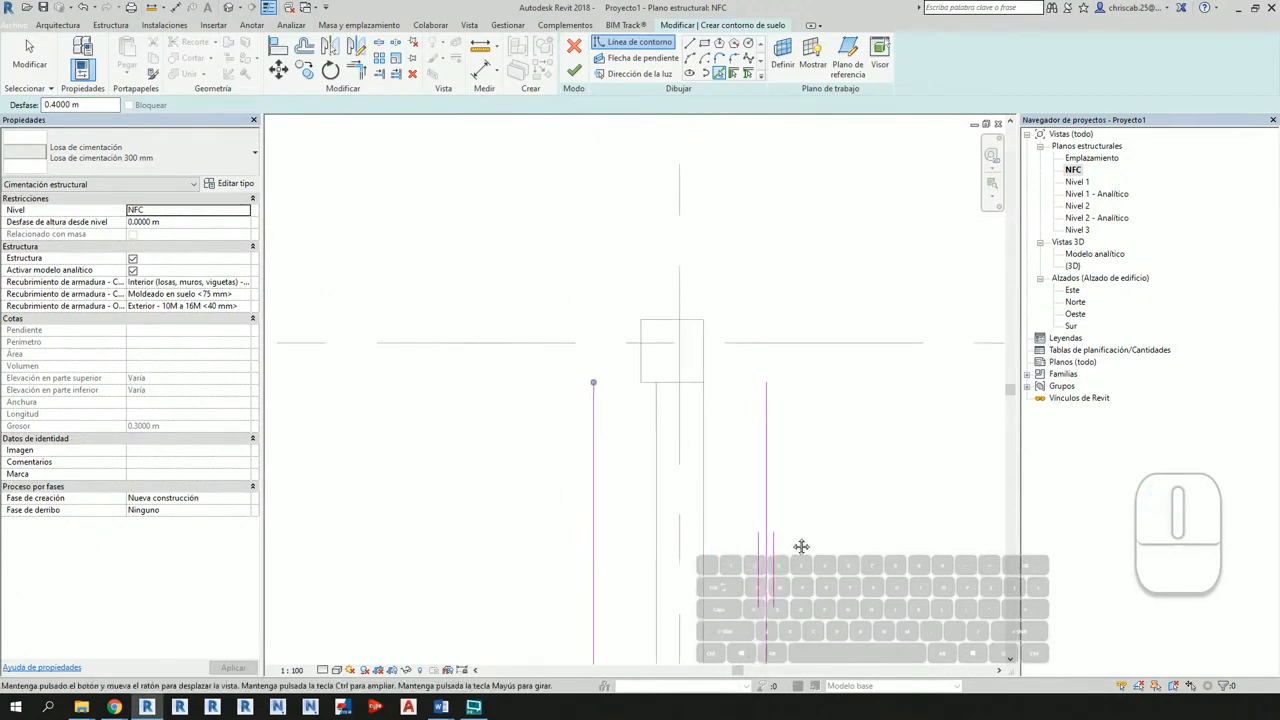
left_click(684, 323)
scroll(646, 369, "up", 1)
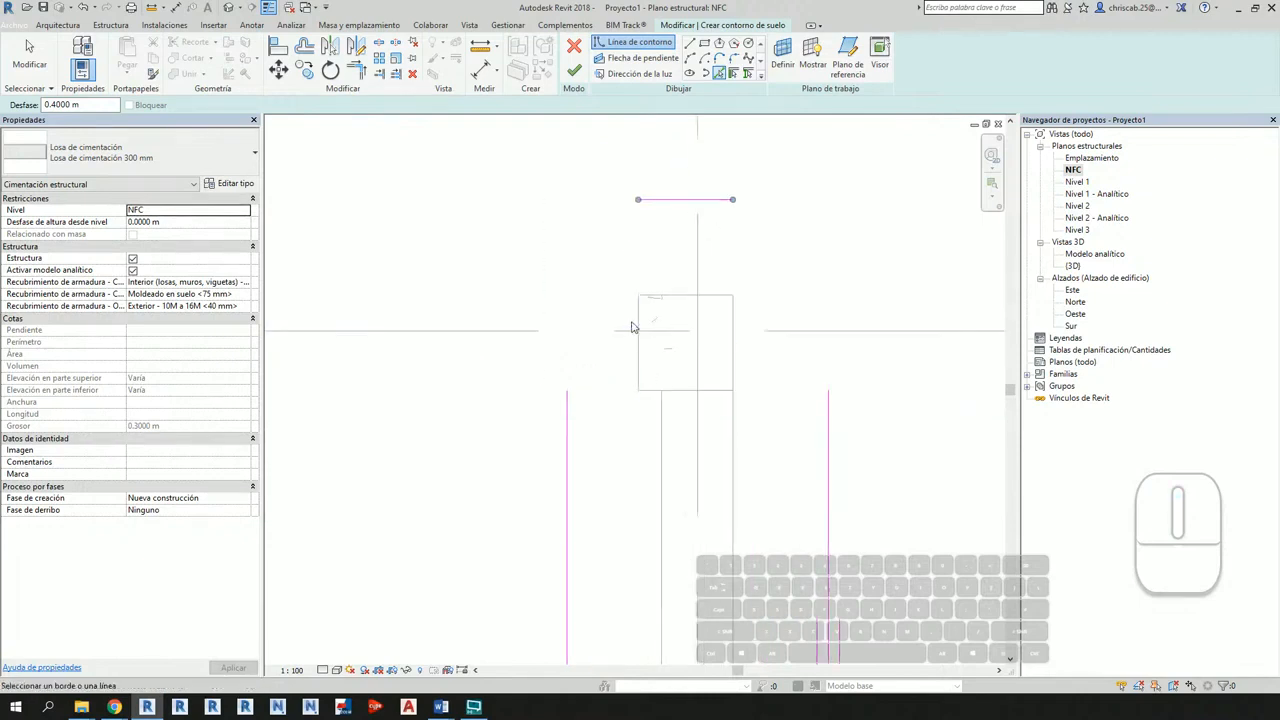
left_click(638, 330)
scroll(669, 351, "down", 2)
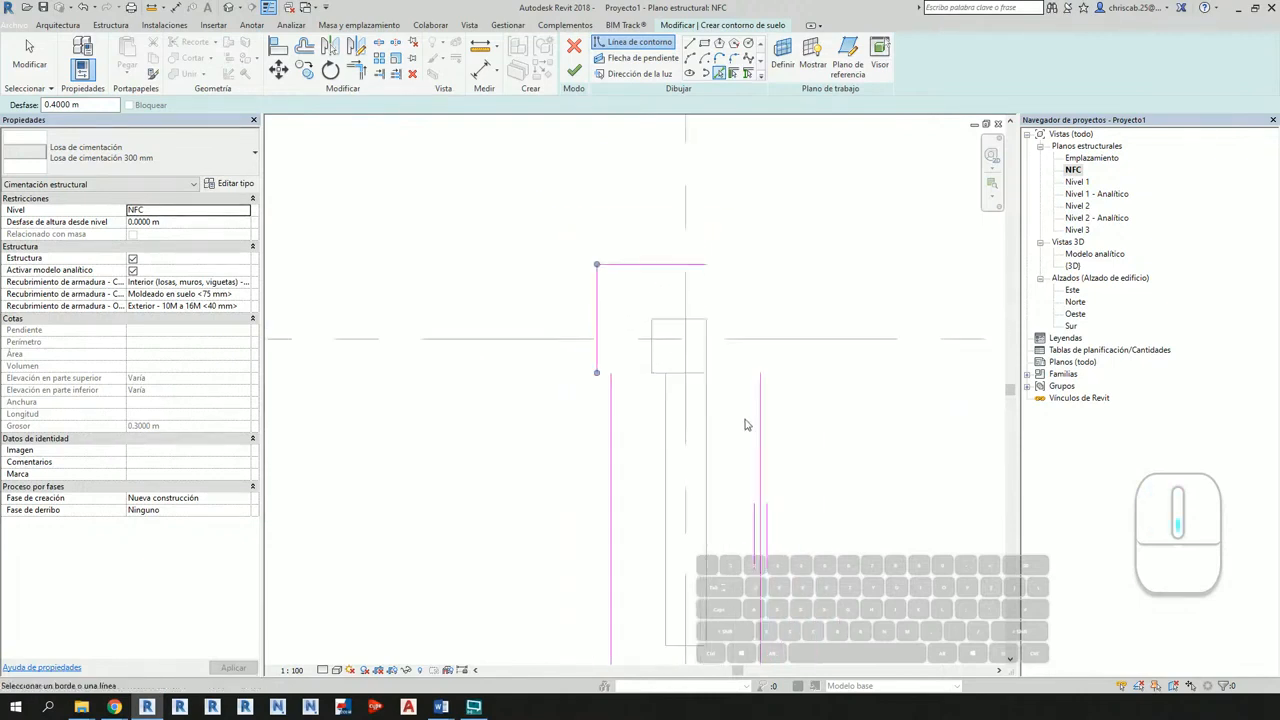
Step: Trim the right boundary line and the upper boundary line to a closed corner beyond the column
scroll(747, 420, "down", 1)
middle_click_drag(866, 372, 801, 319)
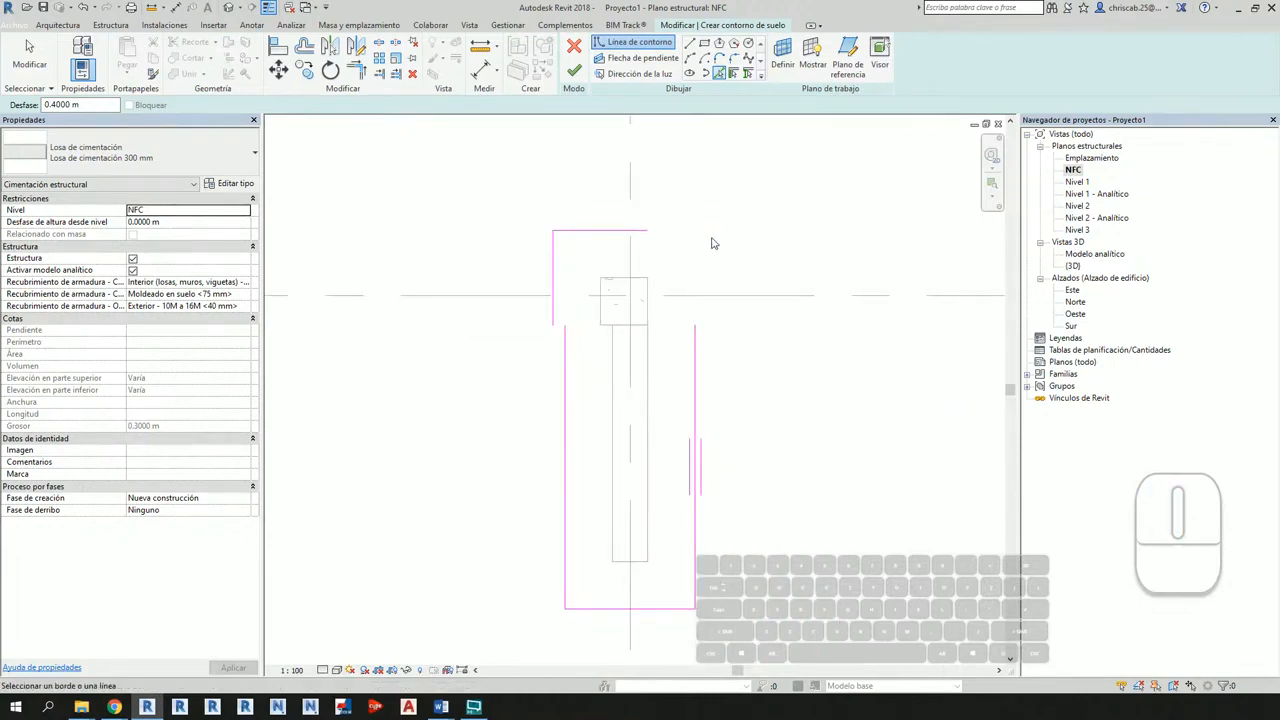
key("Escape")
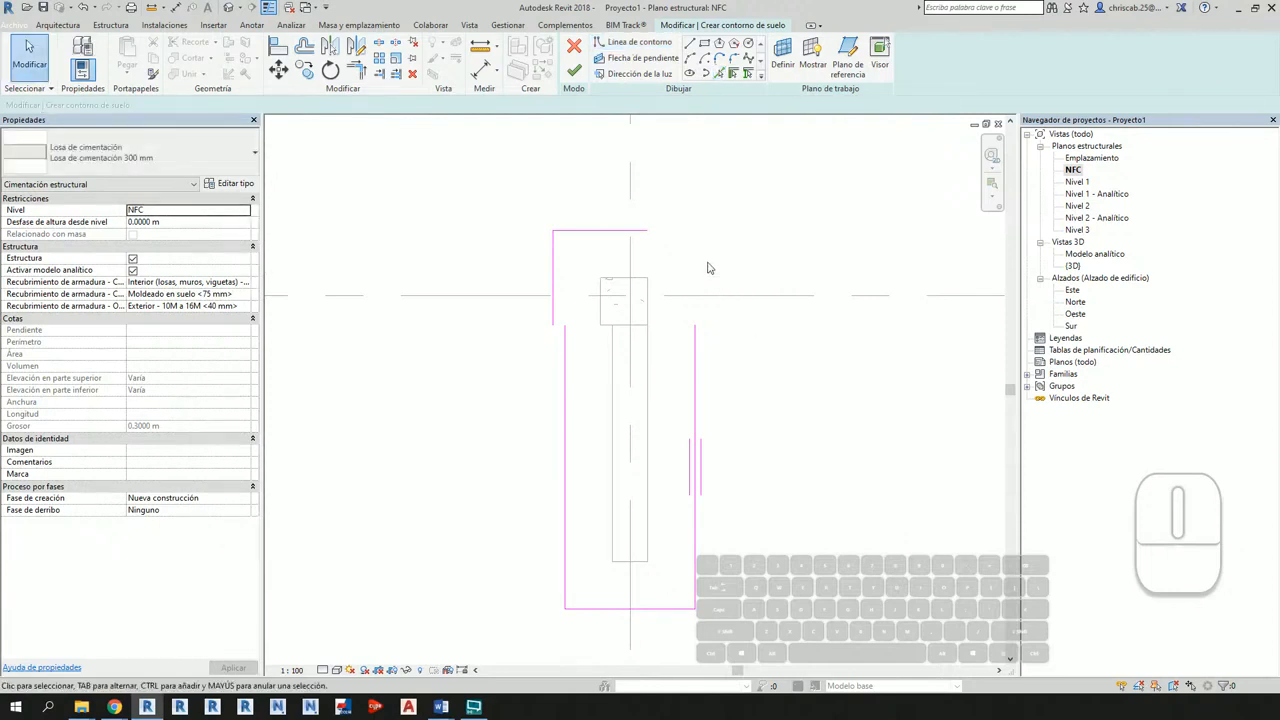
key("t")
key("r")
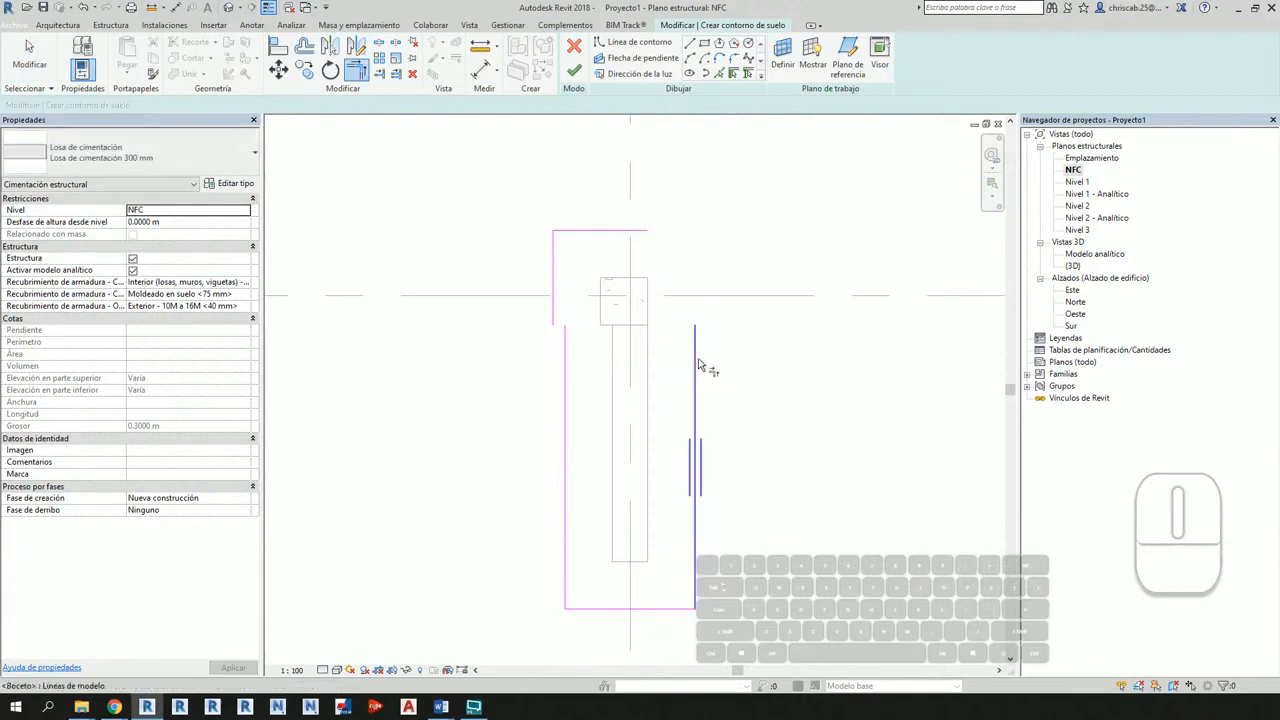
left_click(697, 358)
left_click(638, 240)
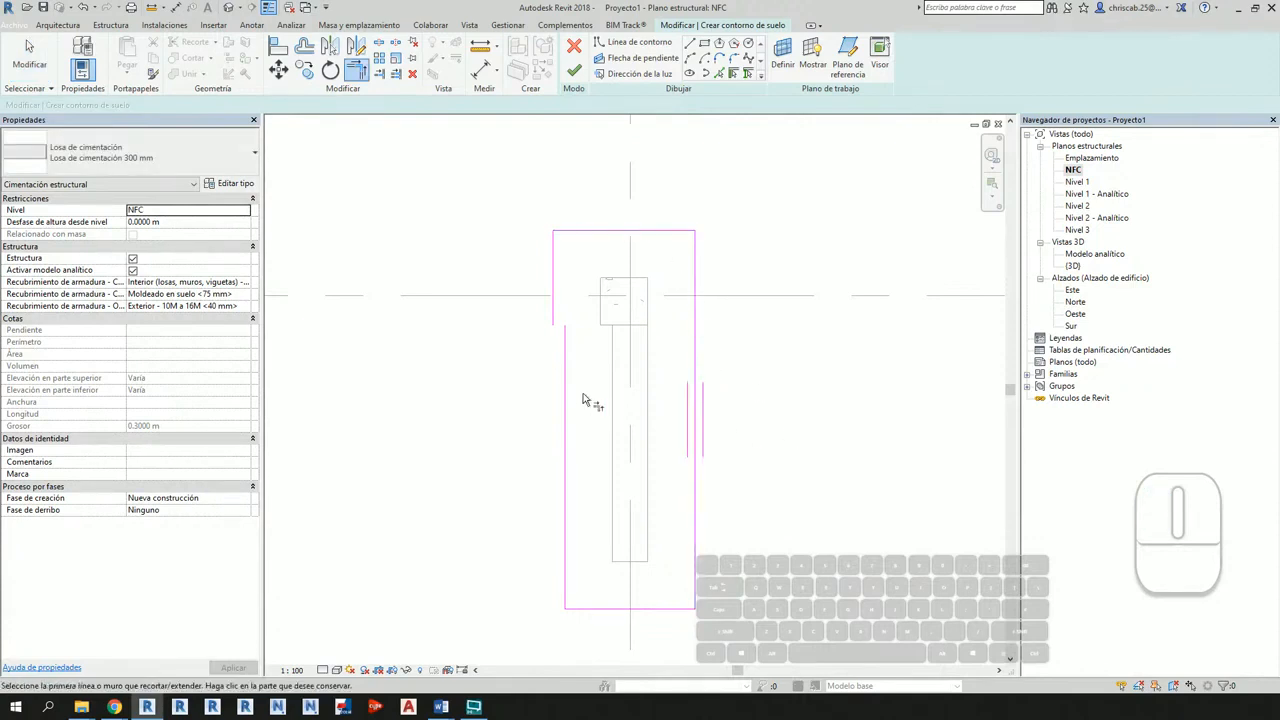
Step: Draw a short horizontal boundary line joining the ends of the two offset left-hand boundary lines at the column's lower edge
scroll(545, 330, "up", 3)
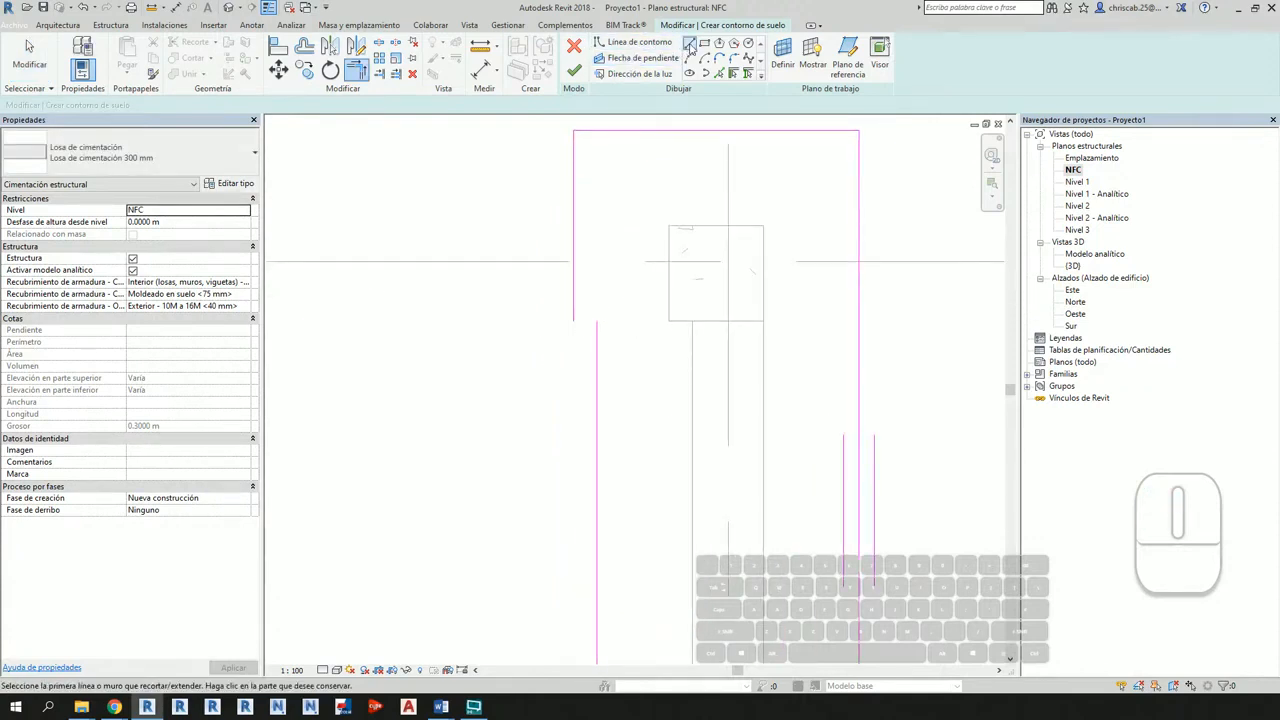
left_click(633, 42)
left_click(574, 320)
left_click(597, 320)
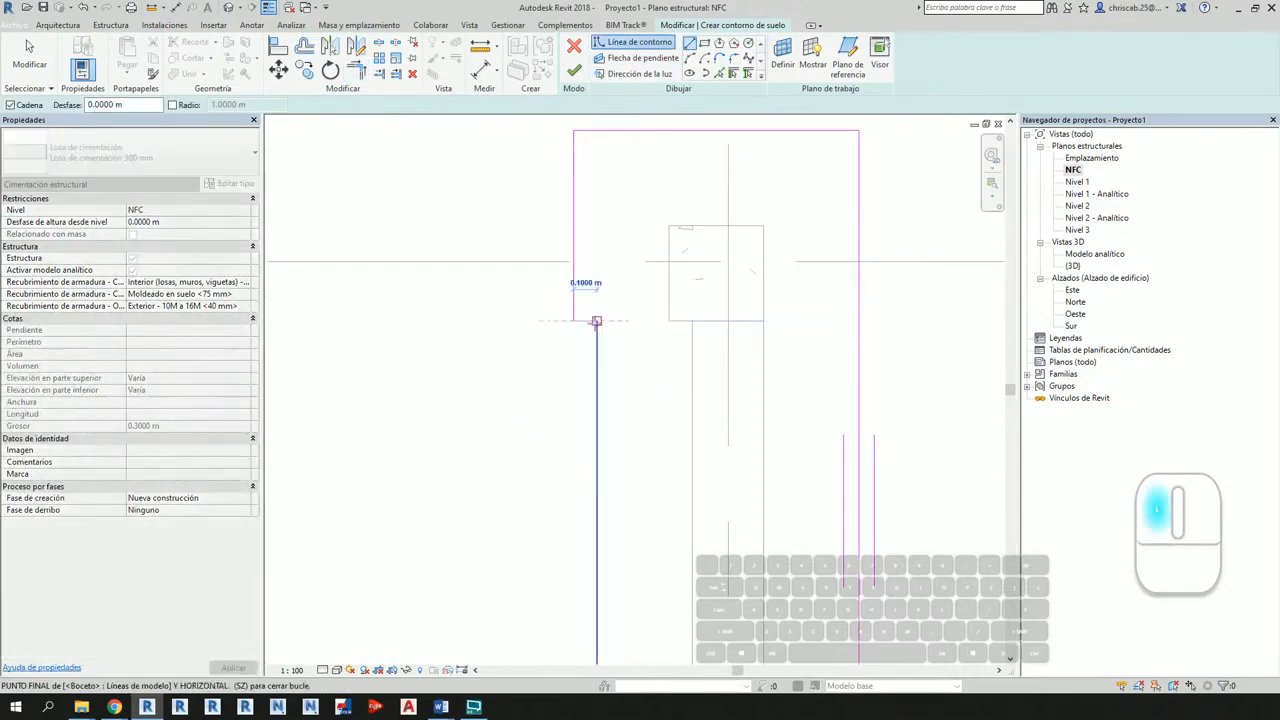
Step: Finish the boundary sketch to create the foundation slab around the grid 2 wall and column
left_click(575, 71)
scroll(784, 381, "down", 2)
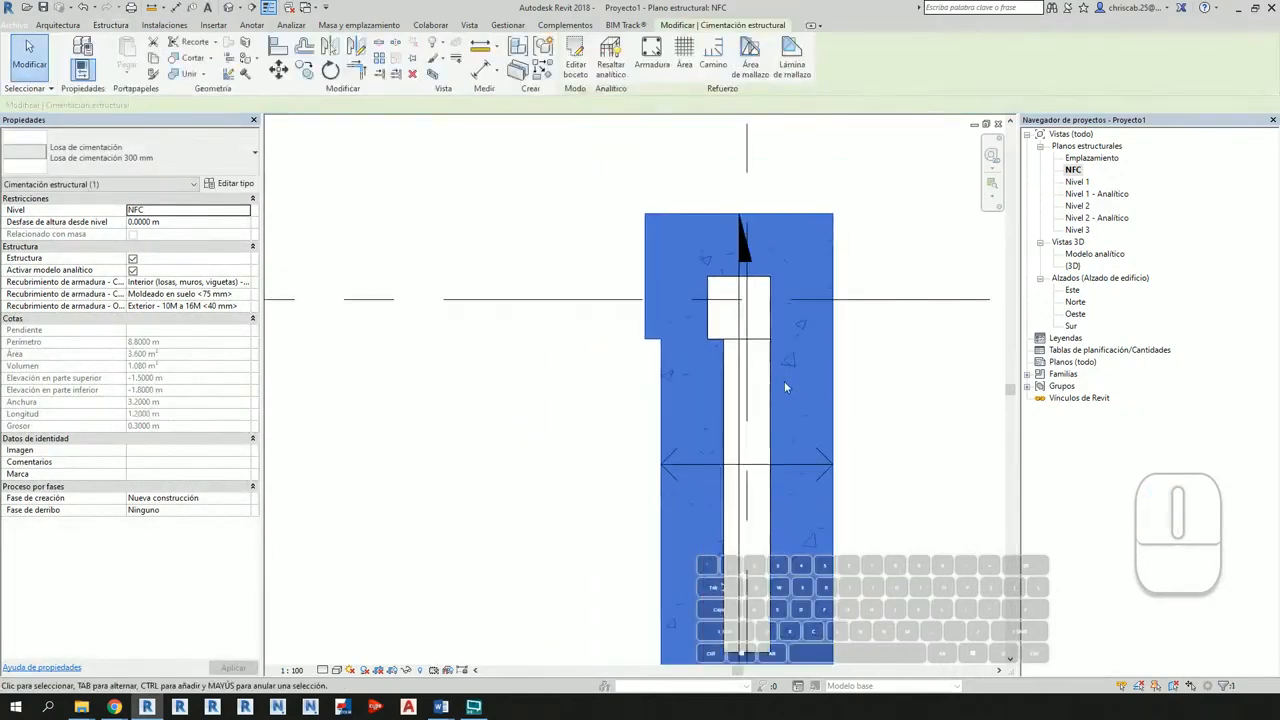
key("Escape")
Step: Sketch foundation slab boundary lines offset 0.4 m outward from the other grid C wall's long faces and free end, and its column's upper and right faces
scroll(806, 469, "down", 1)
middle_click_drag(564, 446, 829, 417)
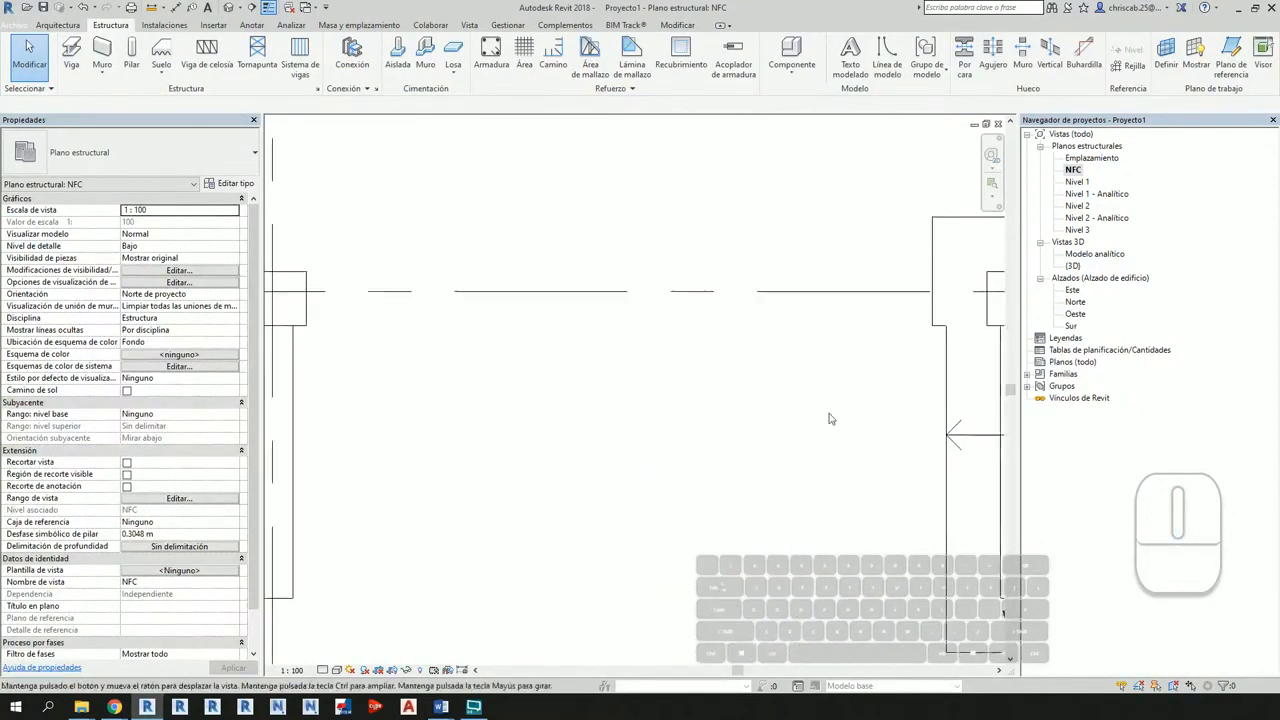
scroll(754, 434, "down", 3)
middle_click_drag(577, 464, 560, 467)
scroll(646, 435, "down", 1)
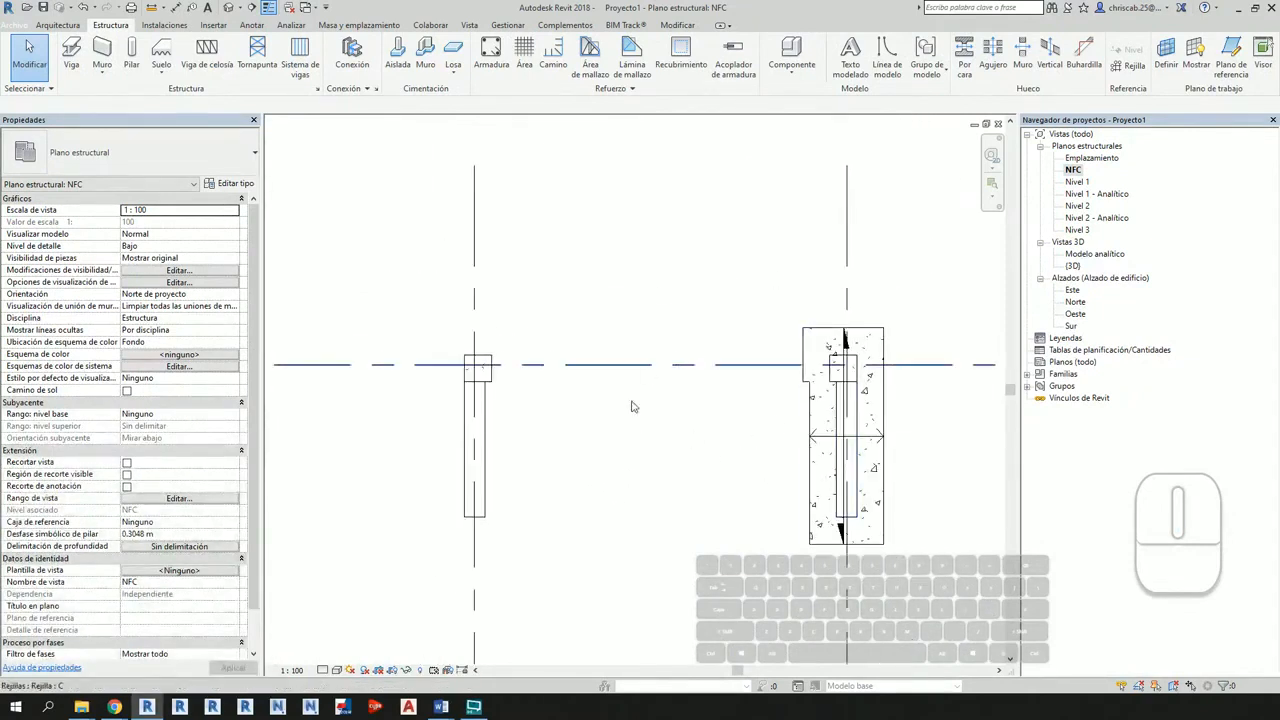
middle_click_drag(737, 543, 743, 505)
middle_click_drag(636, 477, 795, 477)
scroll(703, 407, "up", 2)
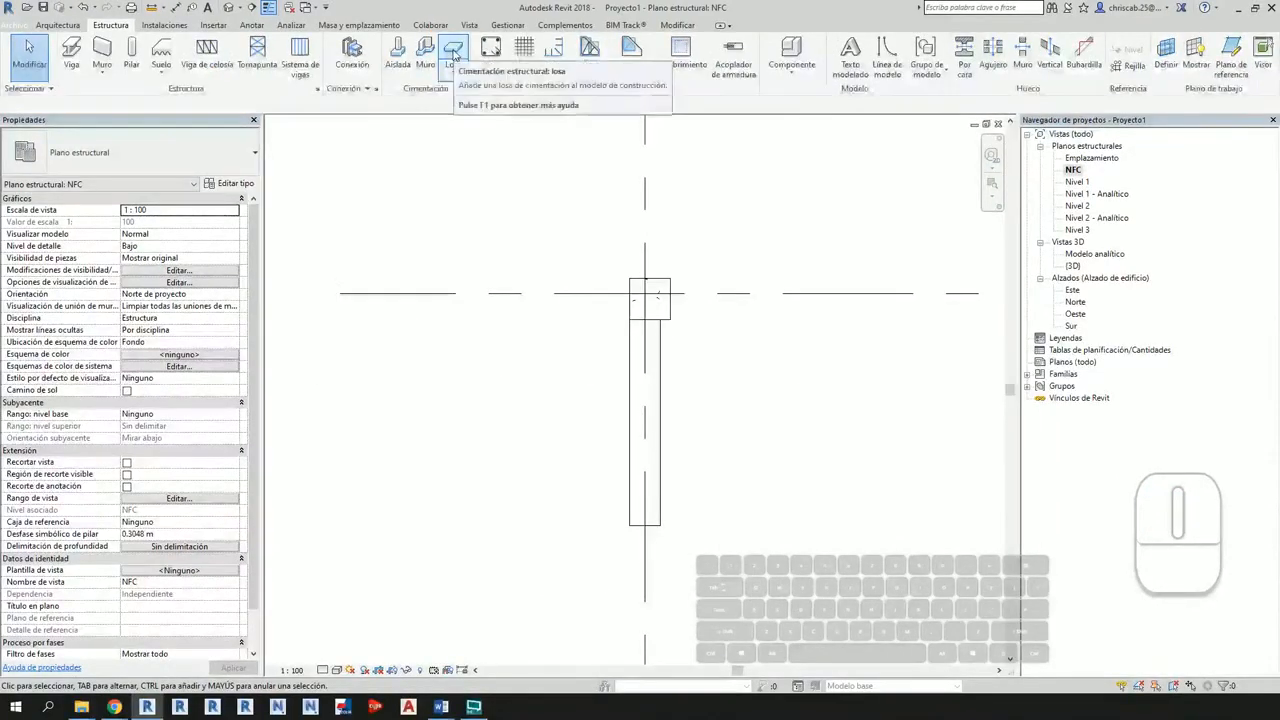
left_click(453, 52)
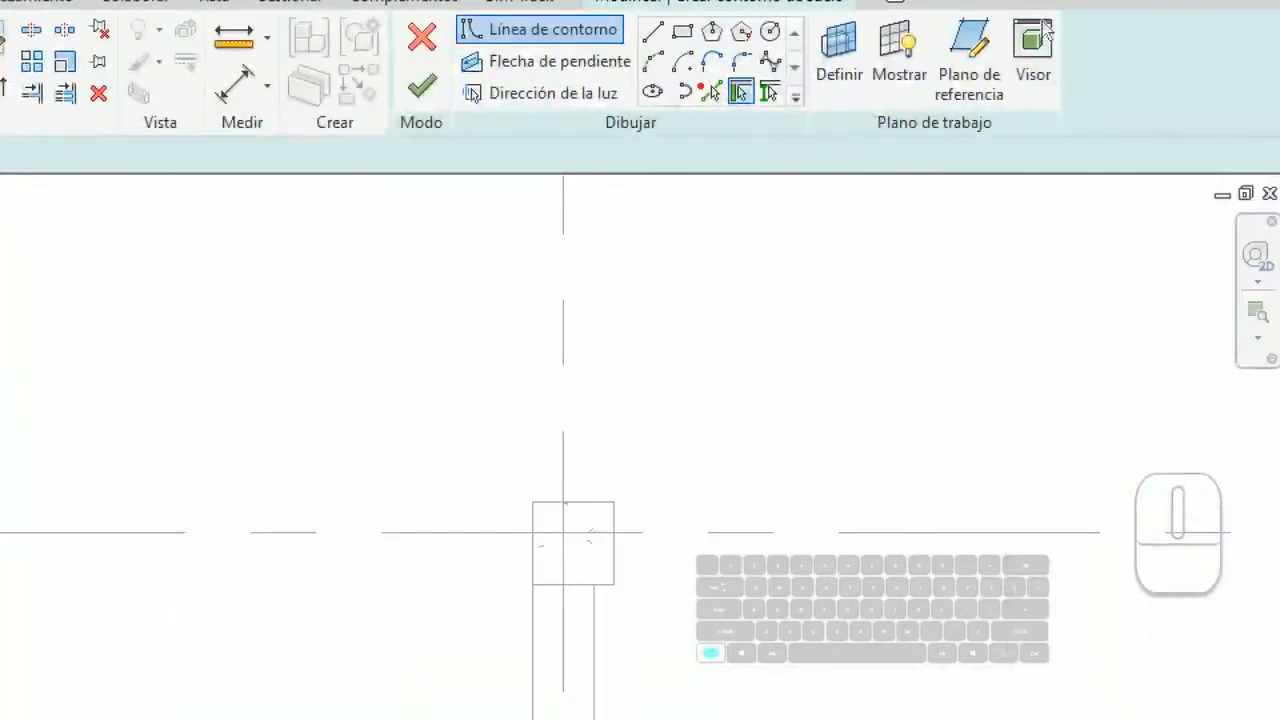
left_click(720, 75)
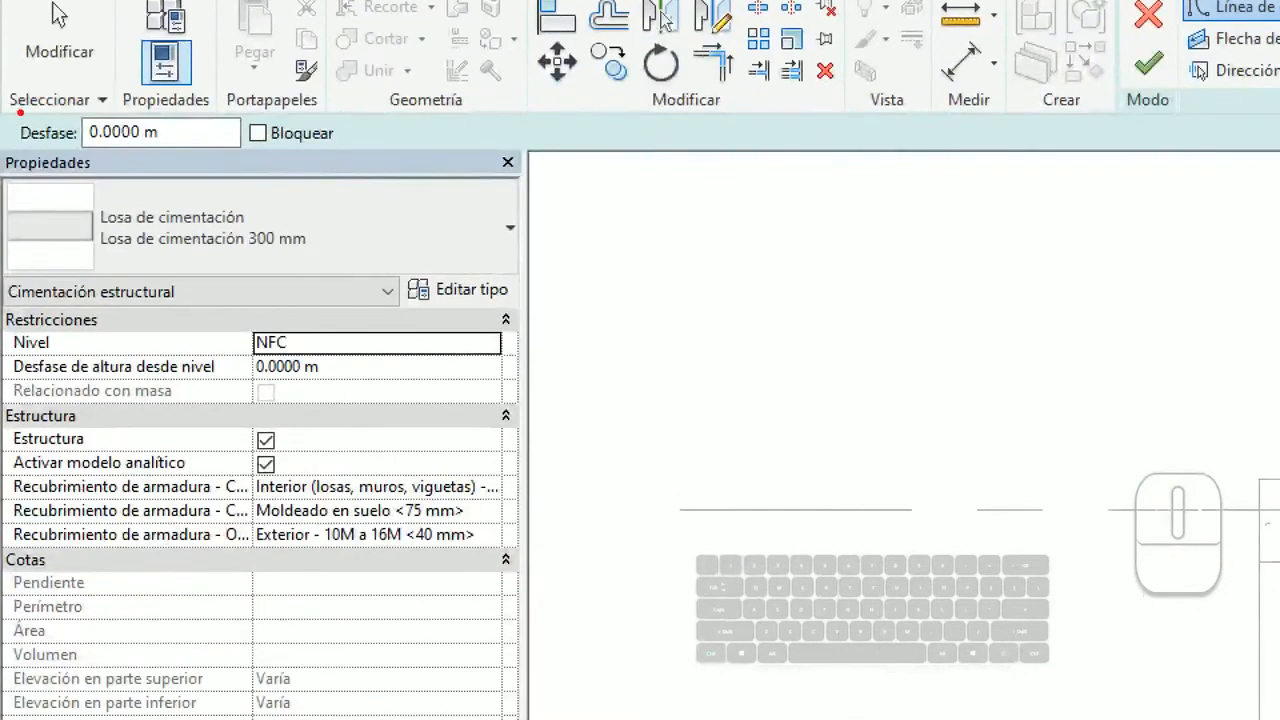
left_click_drag(20, 112, 242, 160, "ctrl")
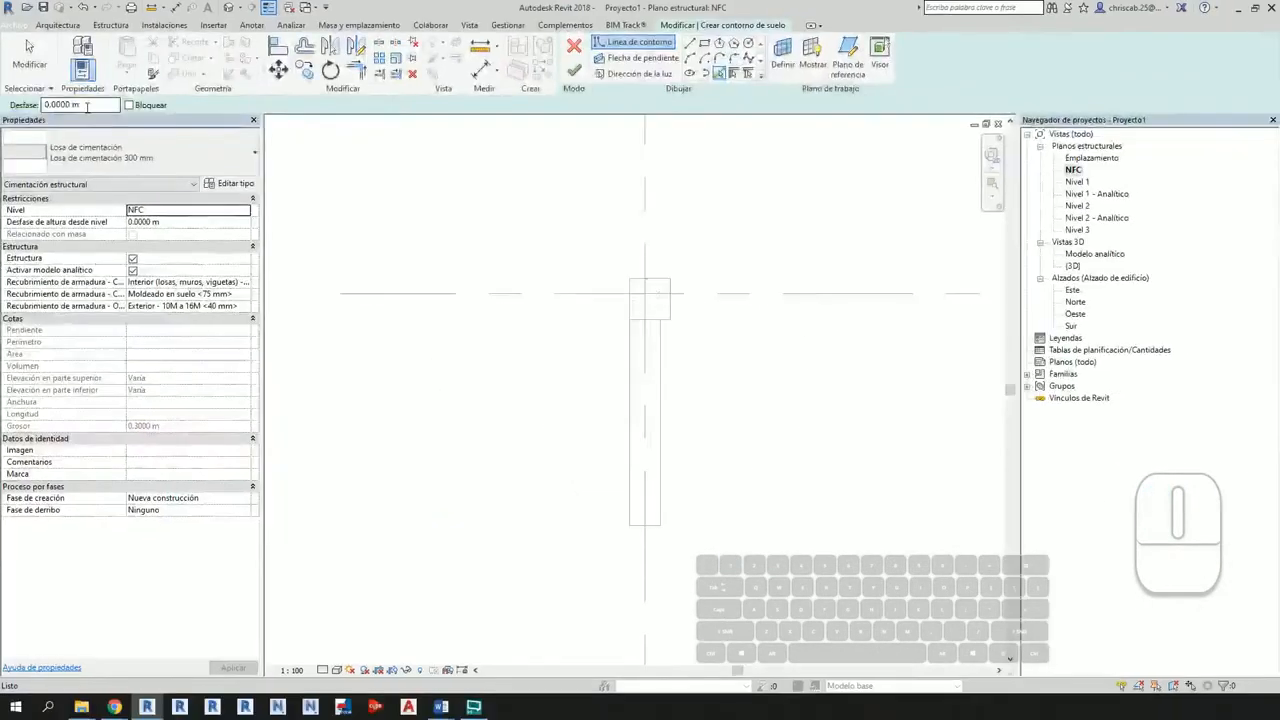
left_click_drag(171, 132, 119, 132)
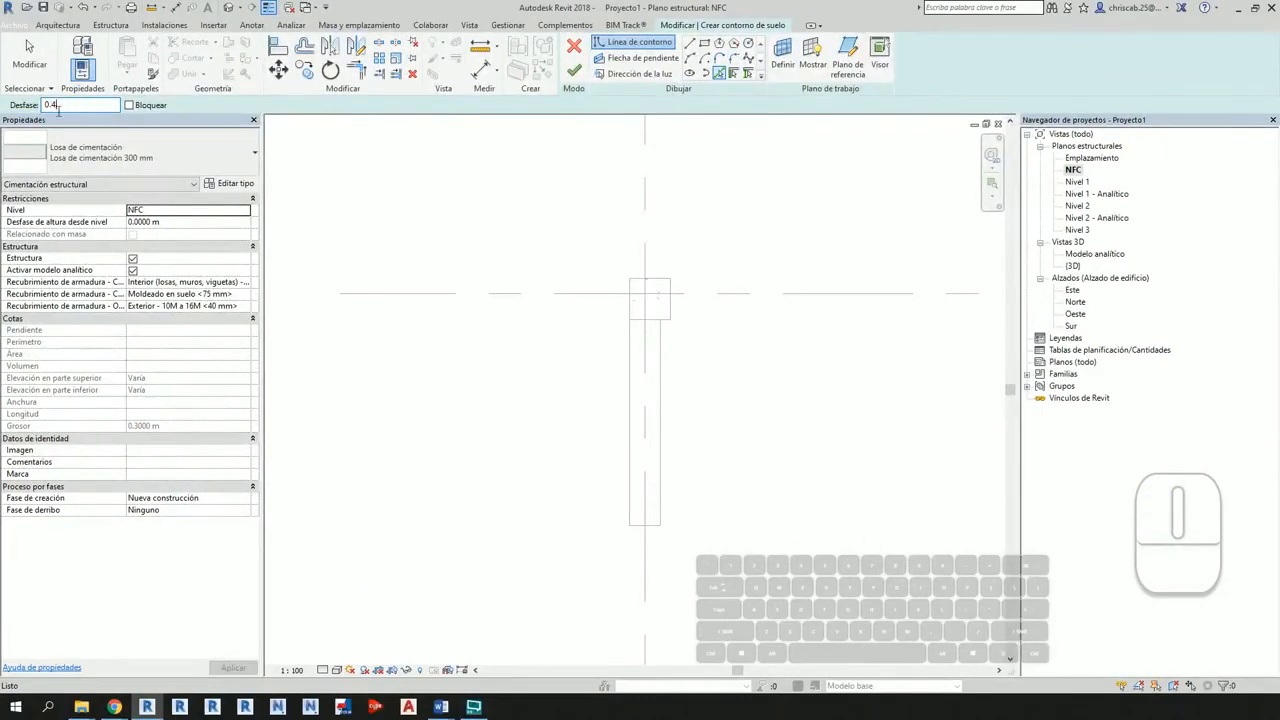
key("Return")
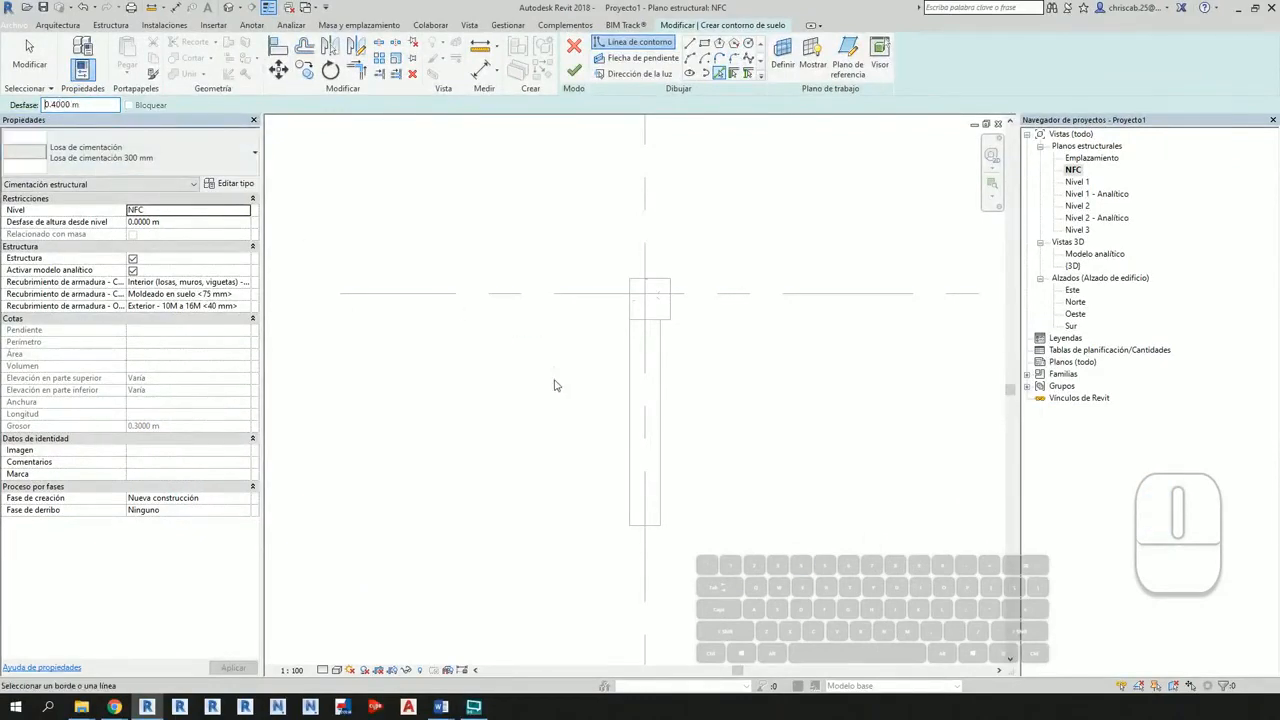
left_click(661, 482)
left_click(651, 524)
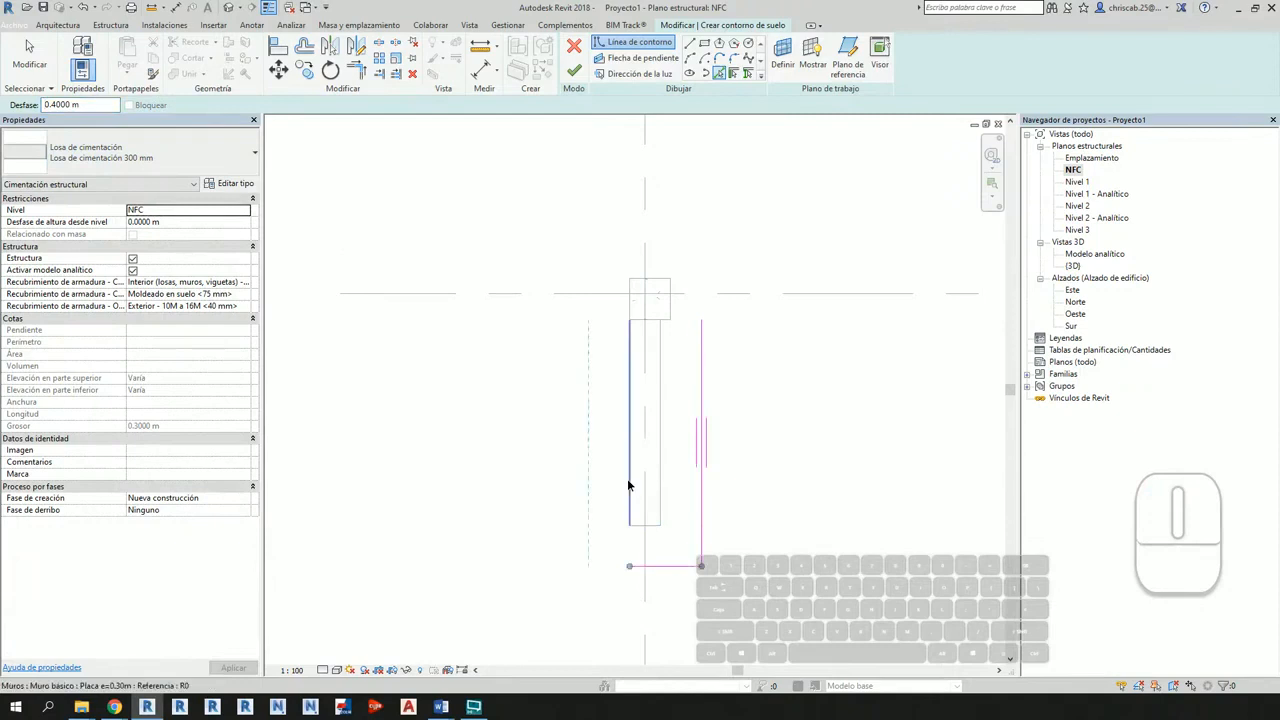
left_click(631, 490)
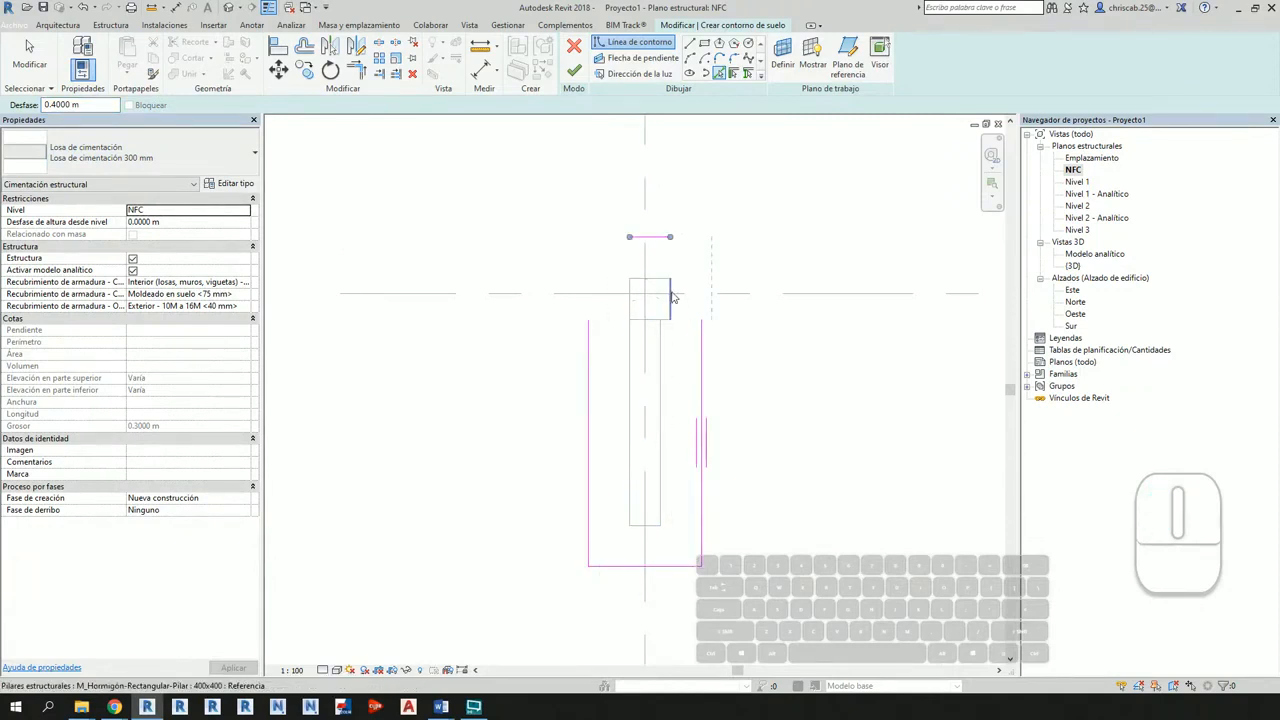
key("Escape")
key("Escape")
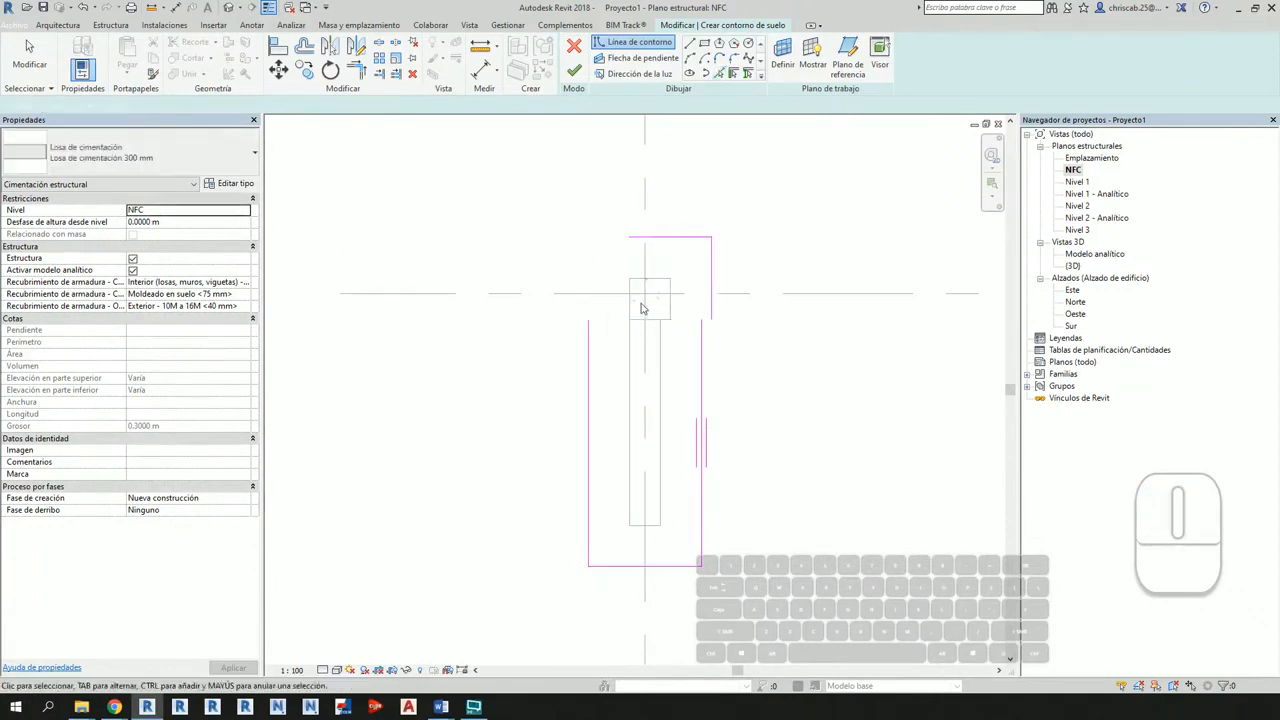
Step: Trim the left boundary line and the upper boundary line to a closed corner beyond the column
scroll(649, 409, "up", 4)
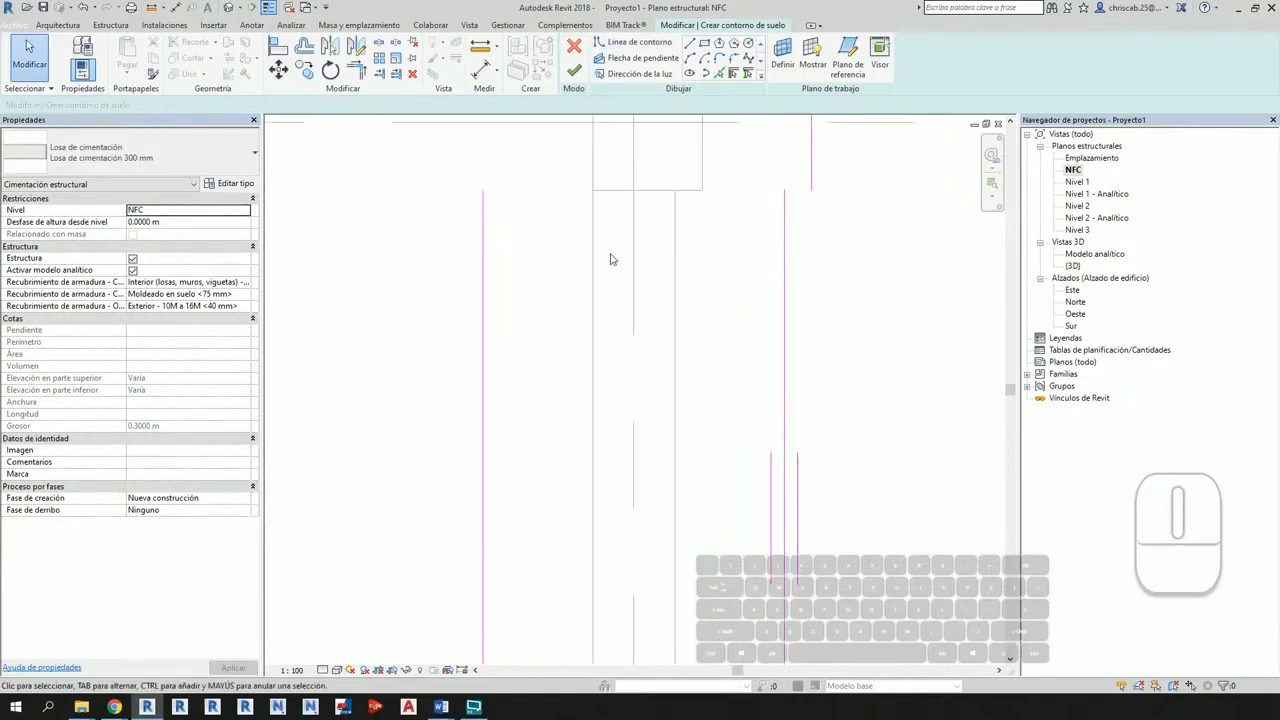
middle_click_drag(609, 257, 682, 583)
key("t")
key("r")
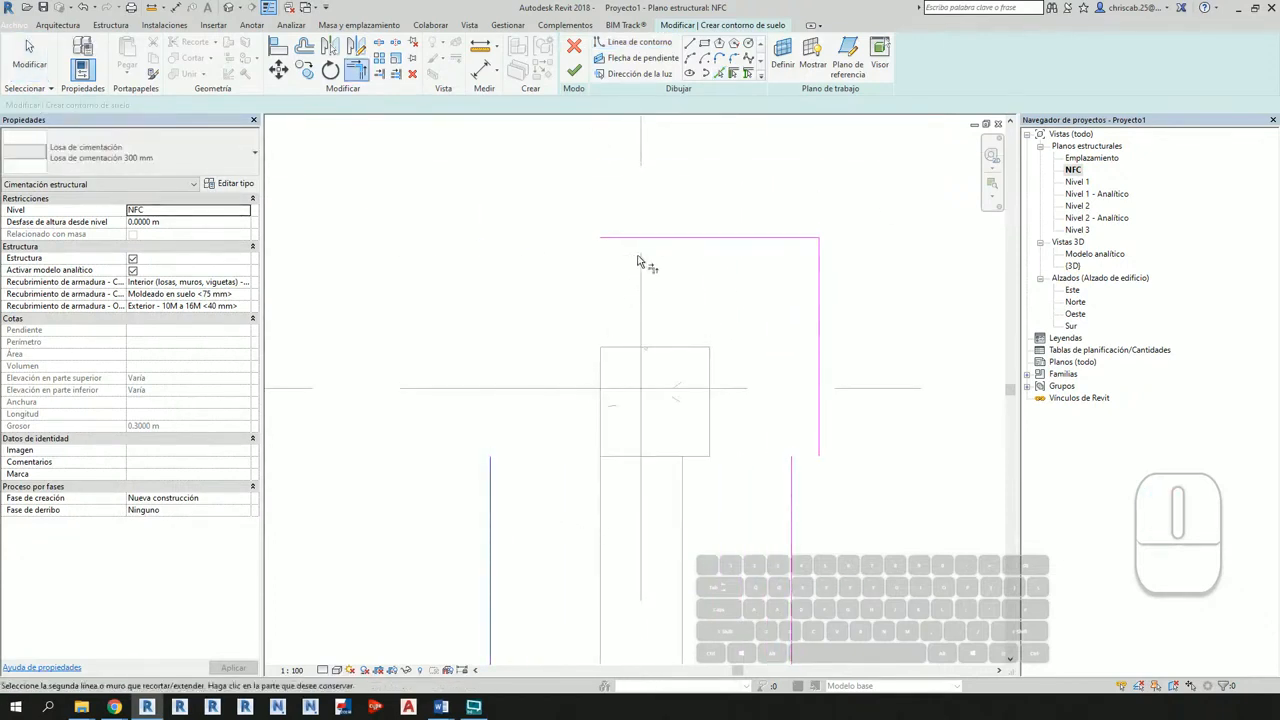
left_click(641, 239)
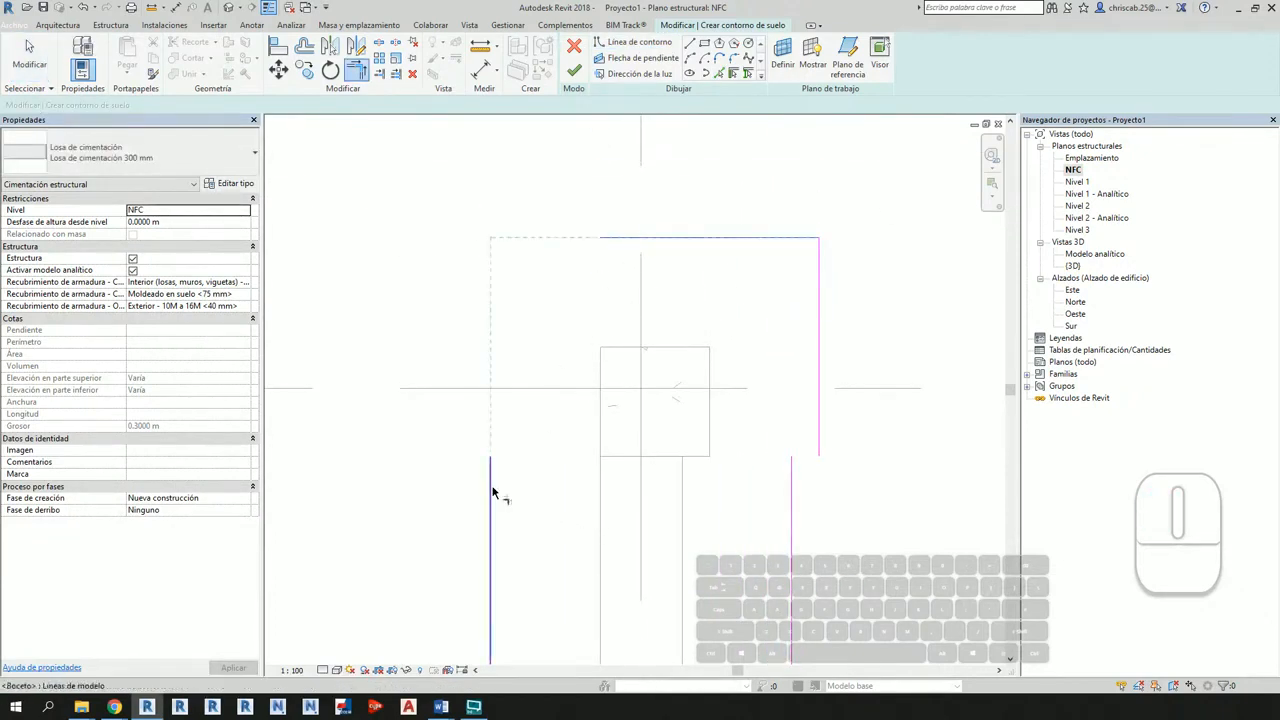
left_click(493, 492)
Step: Draw a short horizontal boundary line joining the ends of the two offset right-hand boundary lines at the column's lower edge
middle_click_drag(657, 468, 546, 463)
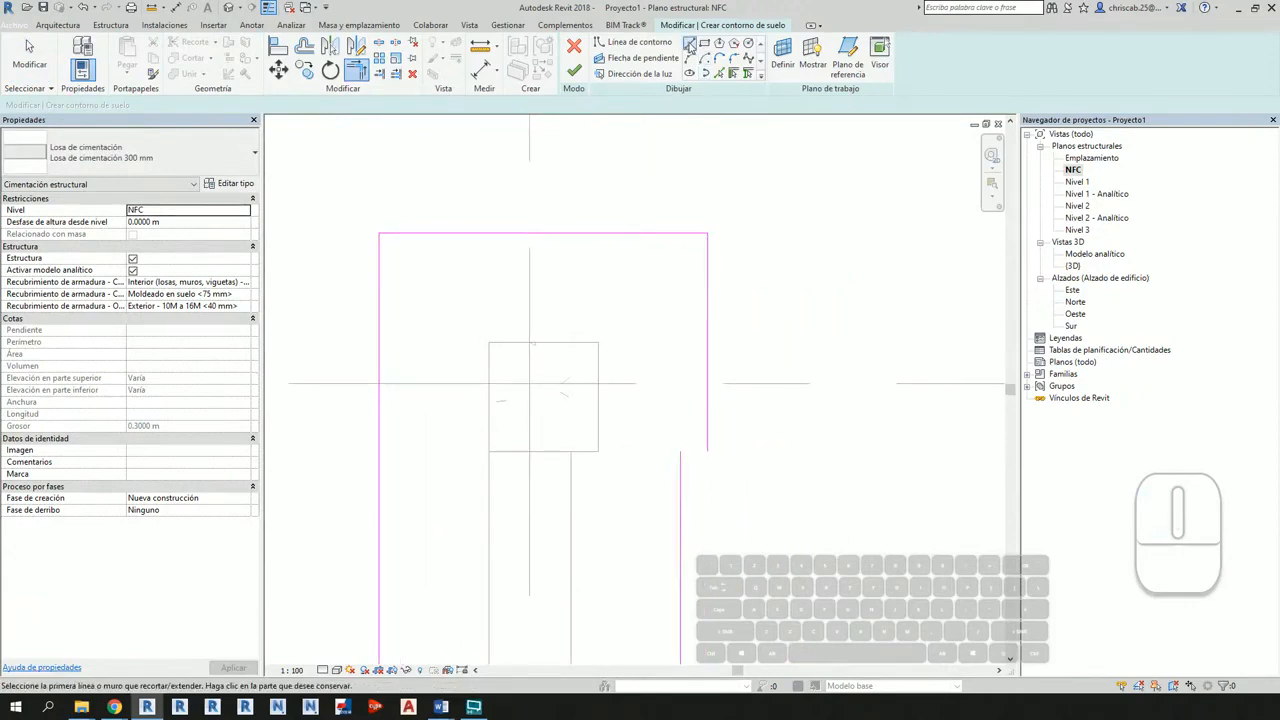
left_click(689, 45)
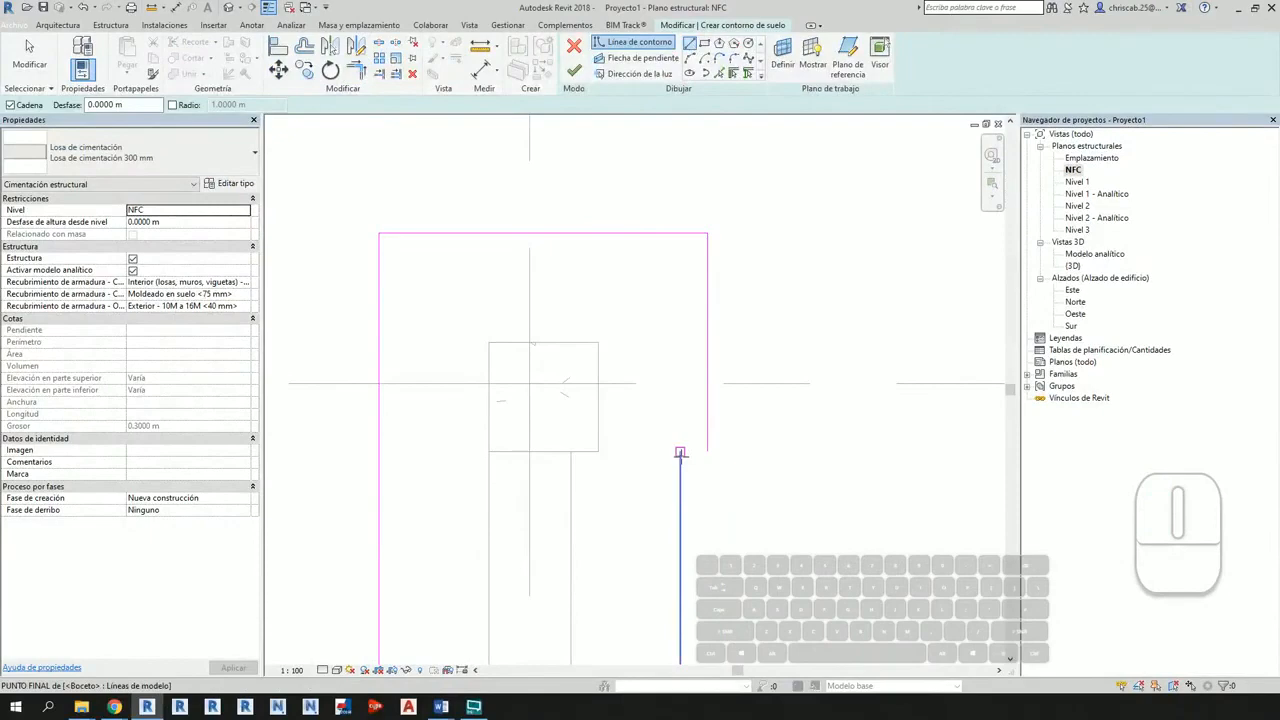
left_click(680, 452)
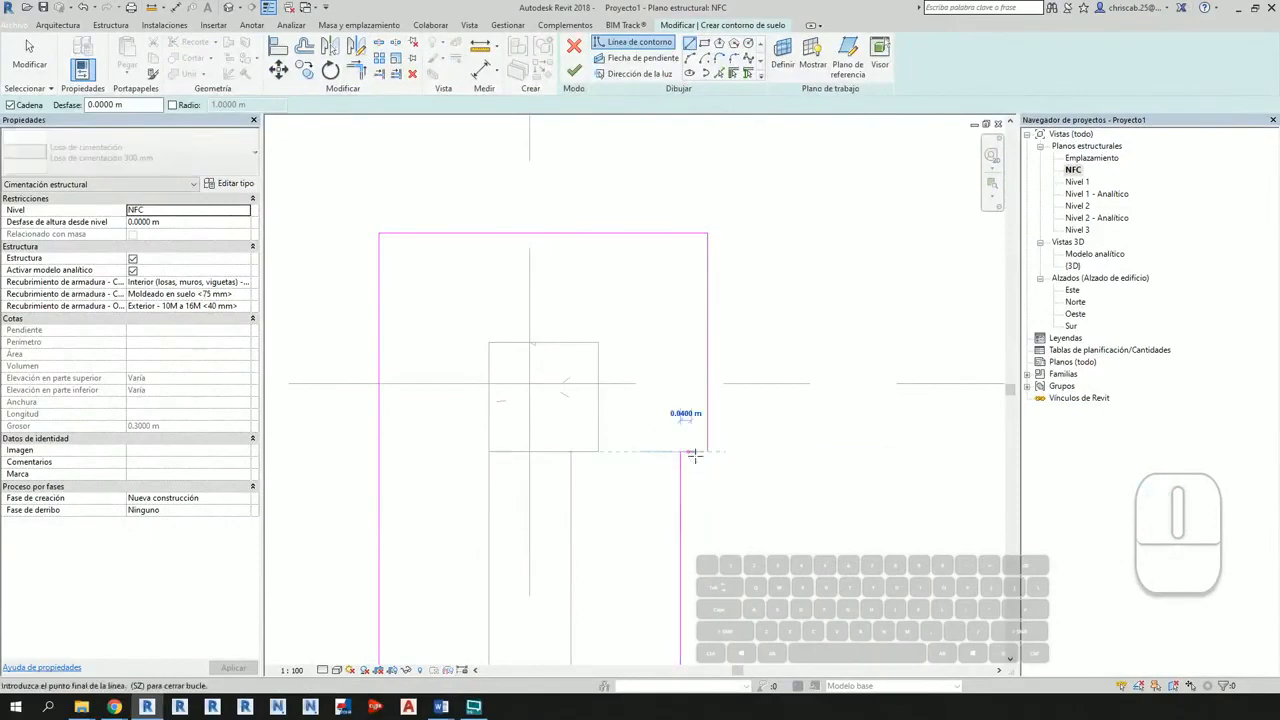
key("Escape")
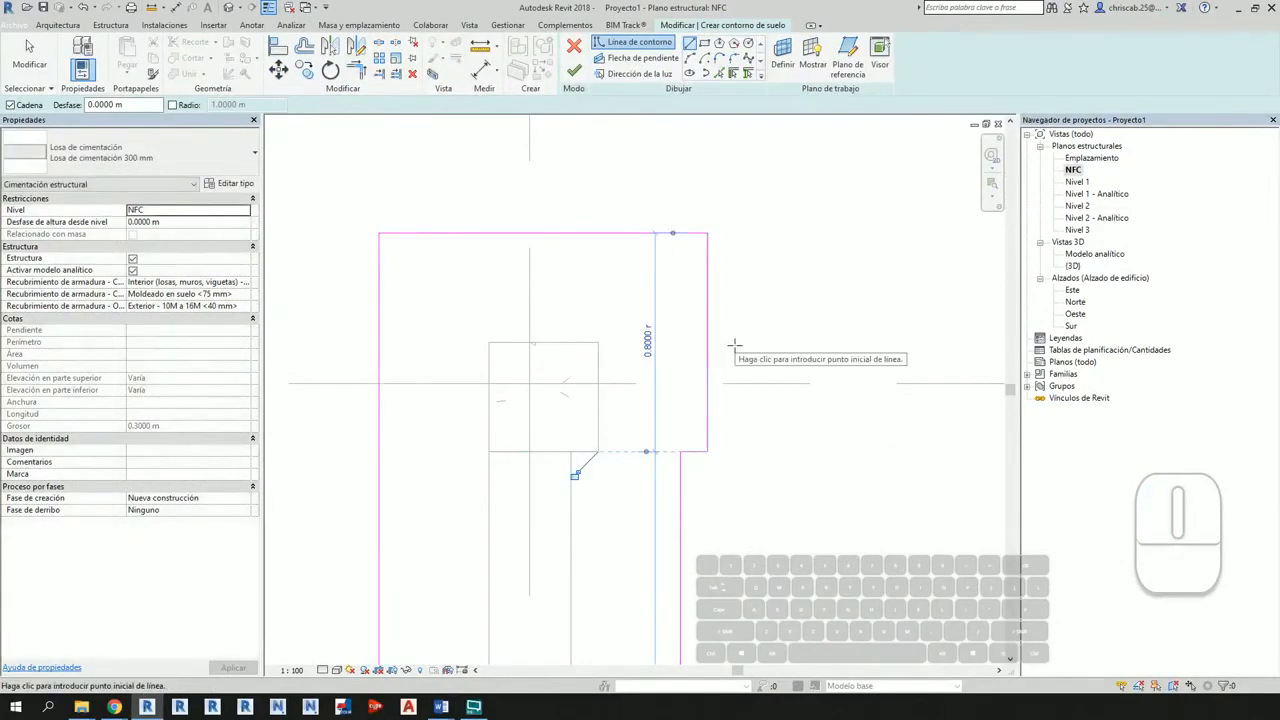
key("Escape")
Step: Finish the boundary sketch to create the second wall's foundation slab and clear the selection
scroll(790, 506, "down", 4)
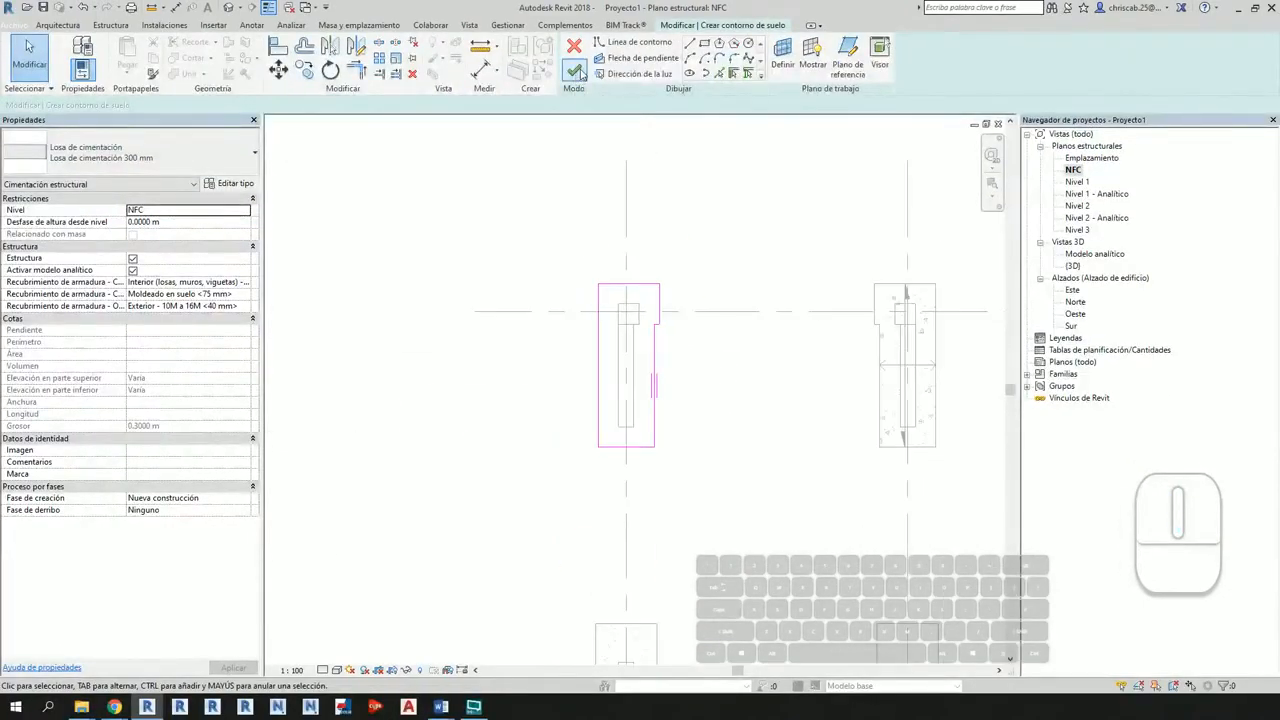
left_click(575, 70)
left_click(651, 480)
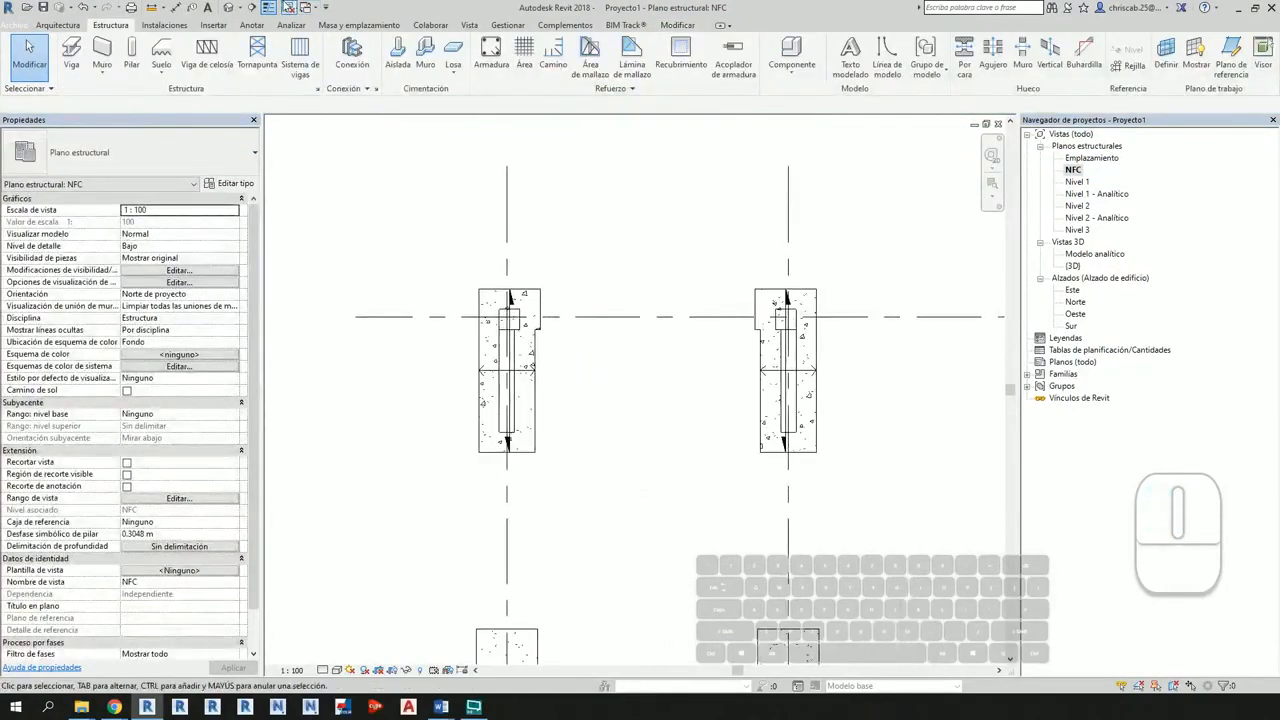
Step: Examine the new foundation slabs under both structural walls in the 3D view
left_click(228, 7)
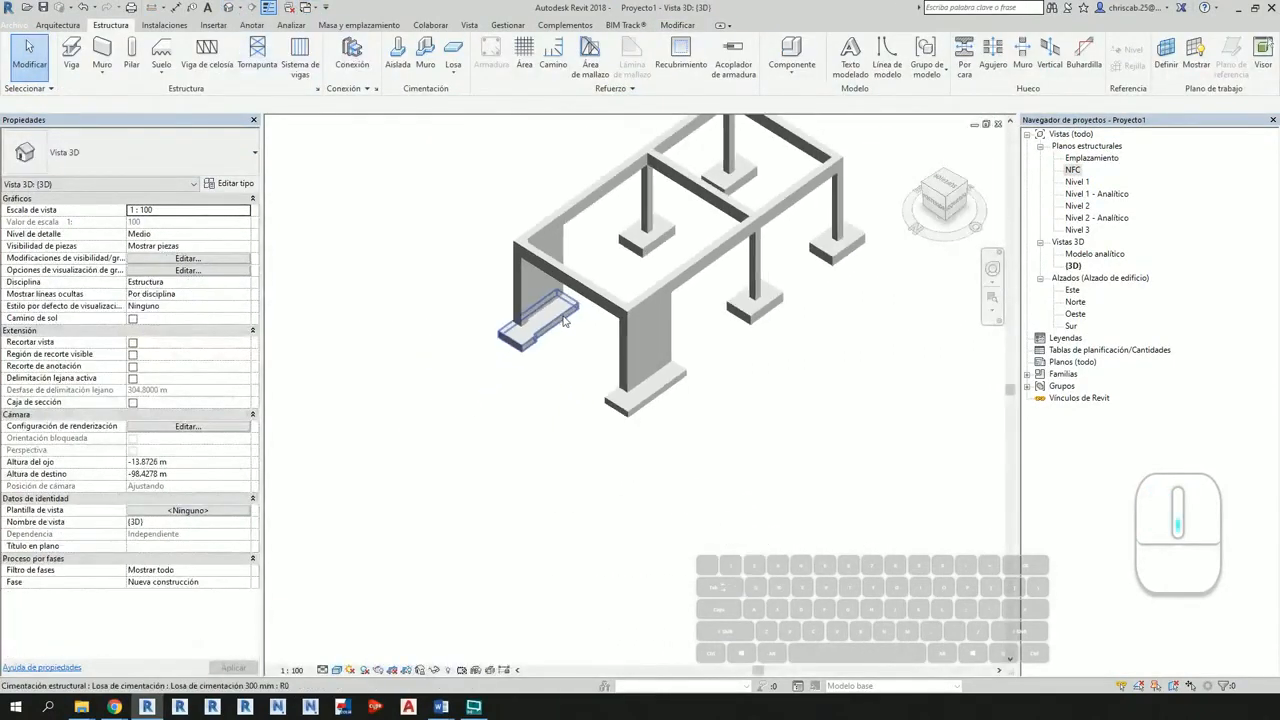
middle_click_drag(565, 320, 529, 497, "shift")
middle_click_drag(463, 521, 490, 430, "shift")
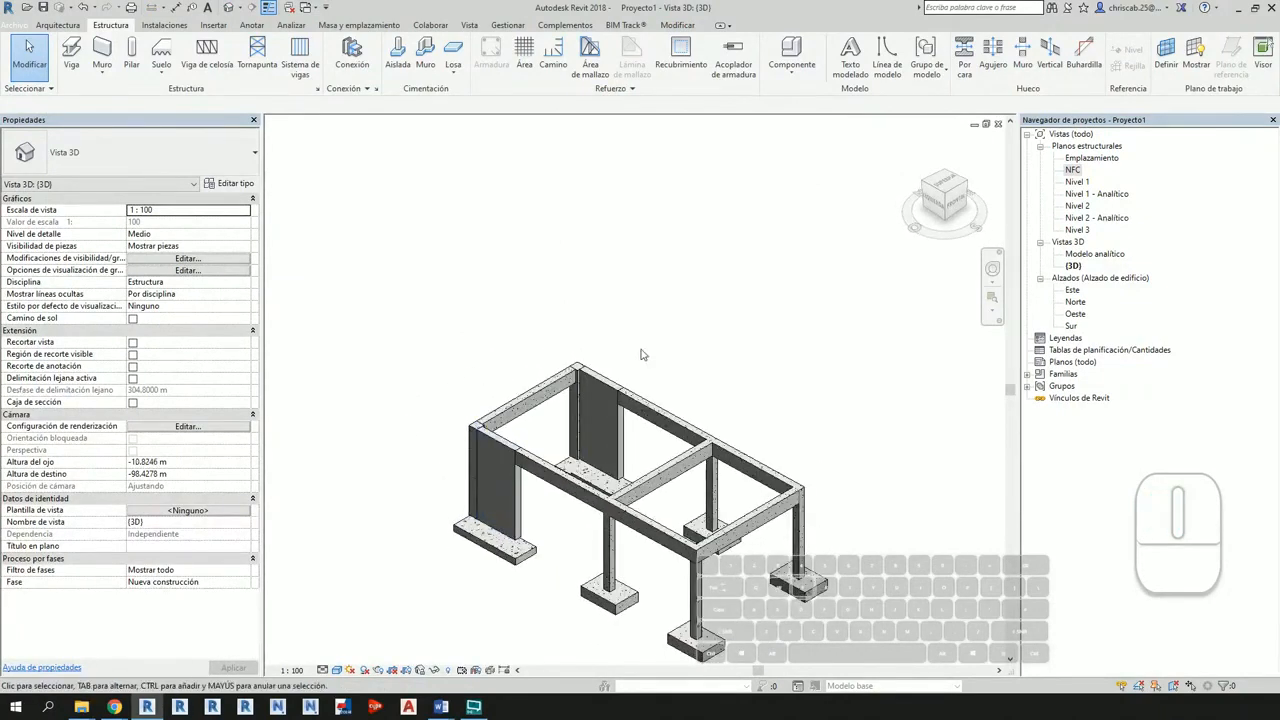
middle_click_drag(643, 354, 691, 271)
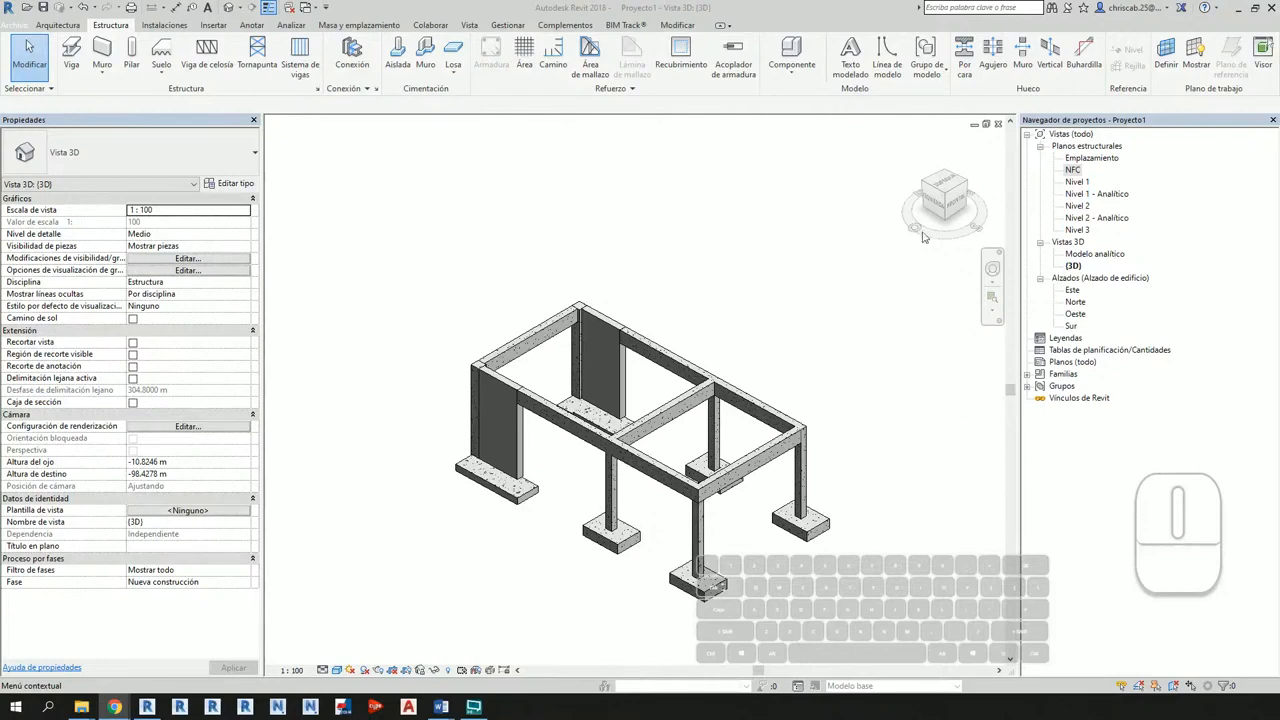
Step: Return to the NFC structural plan and select the foundation slab around the grid 2 wall
double_click(1078, 172)
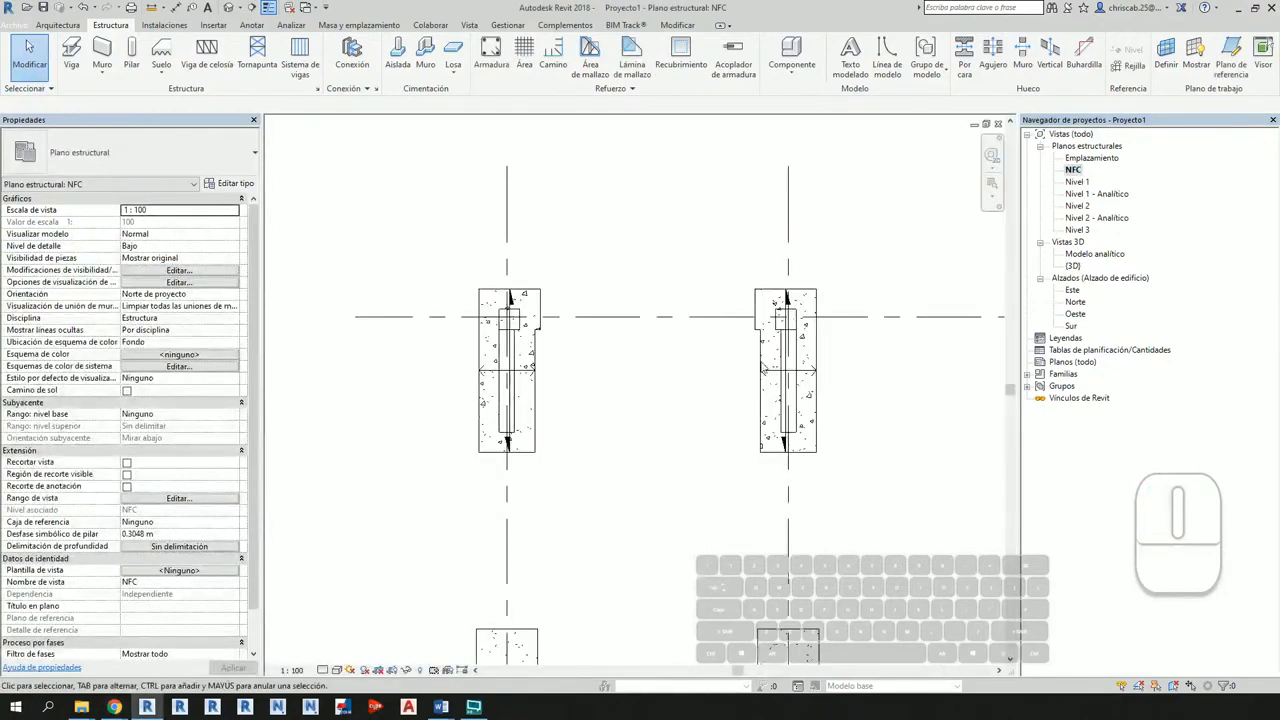
left_click(765, 370)
scroll(675, 407, "down", 2)
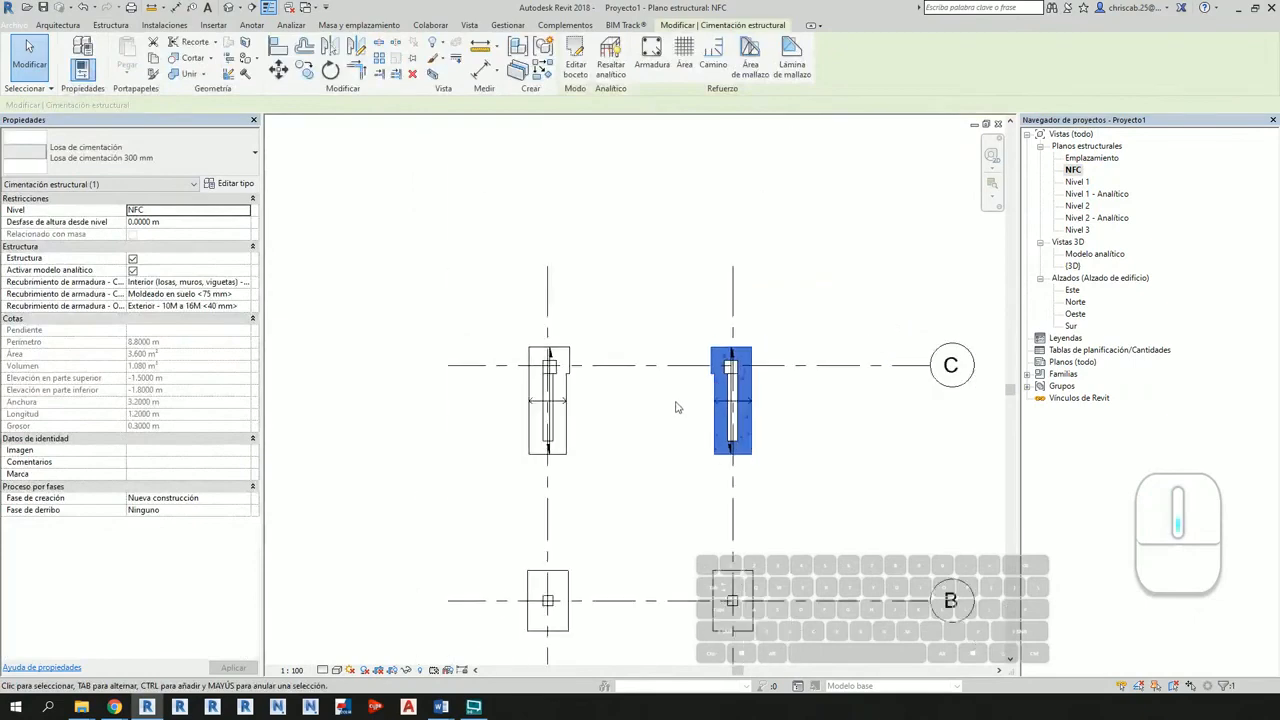
scroll(675, 407, "down", 2)
scroll(655, 445, "up", 4)
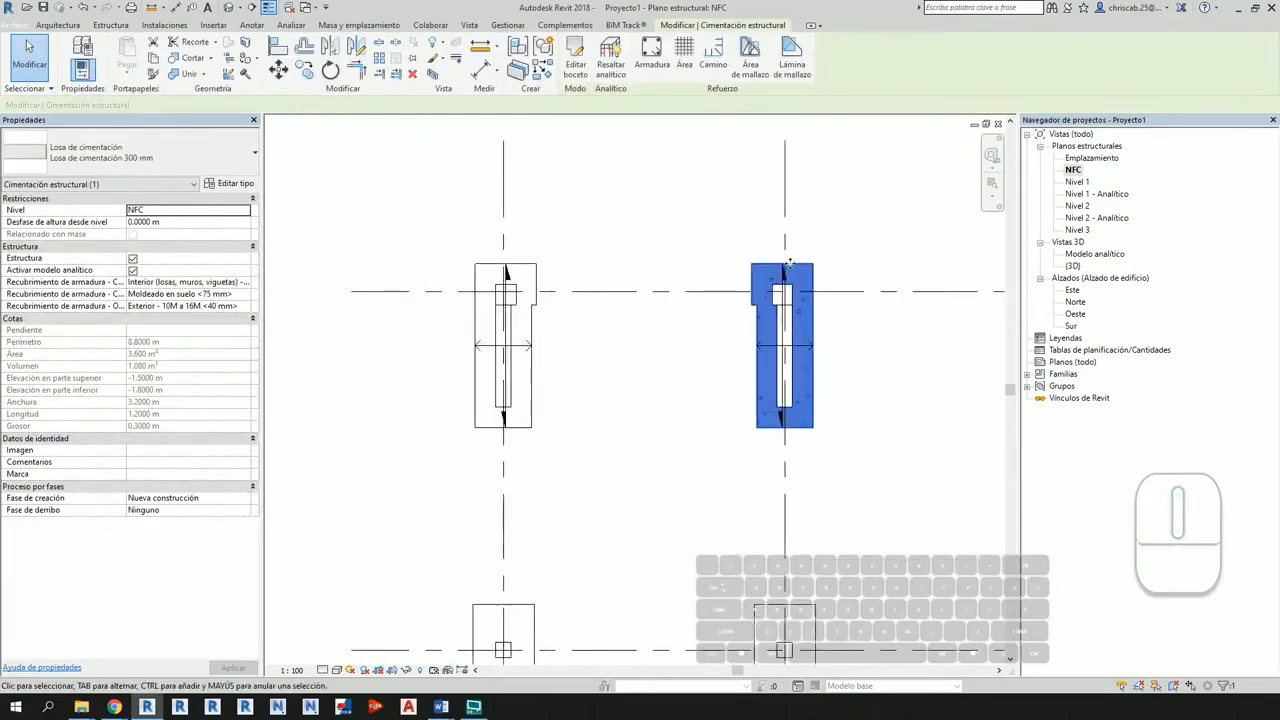
key("c")
key("o")
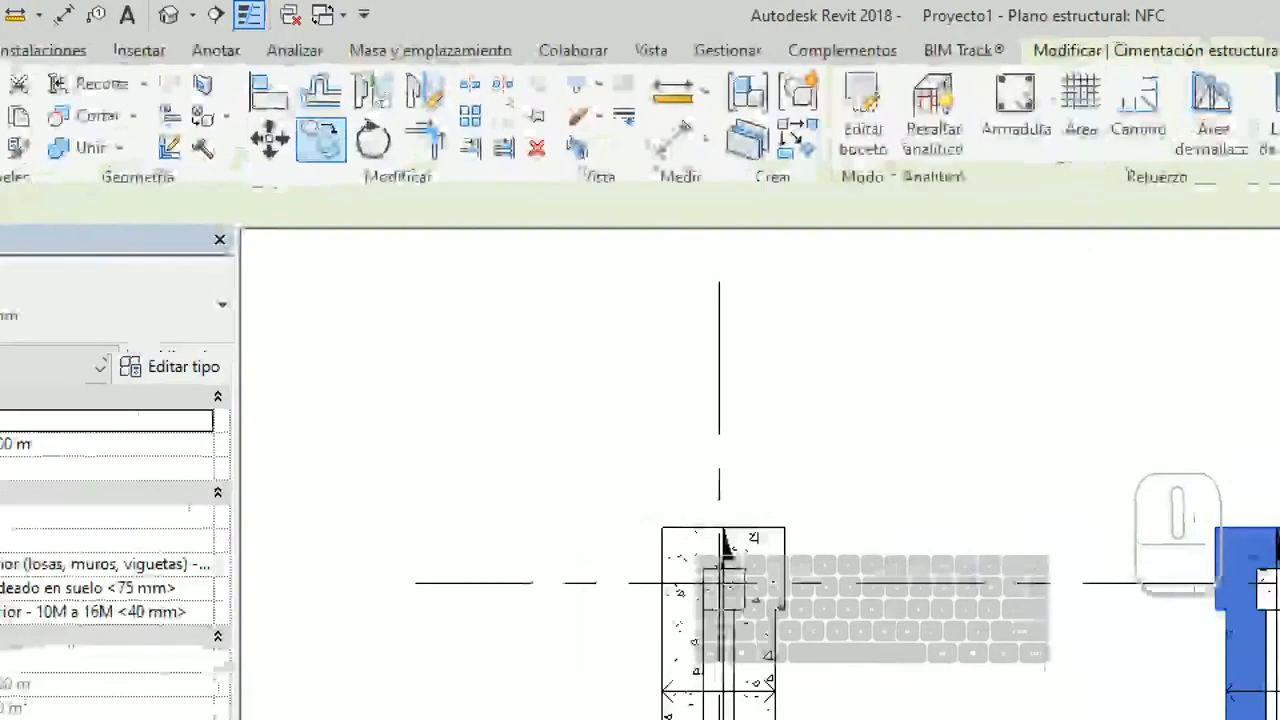
left_click(376, 96)
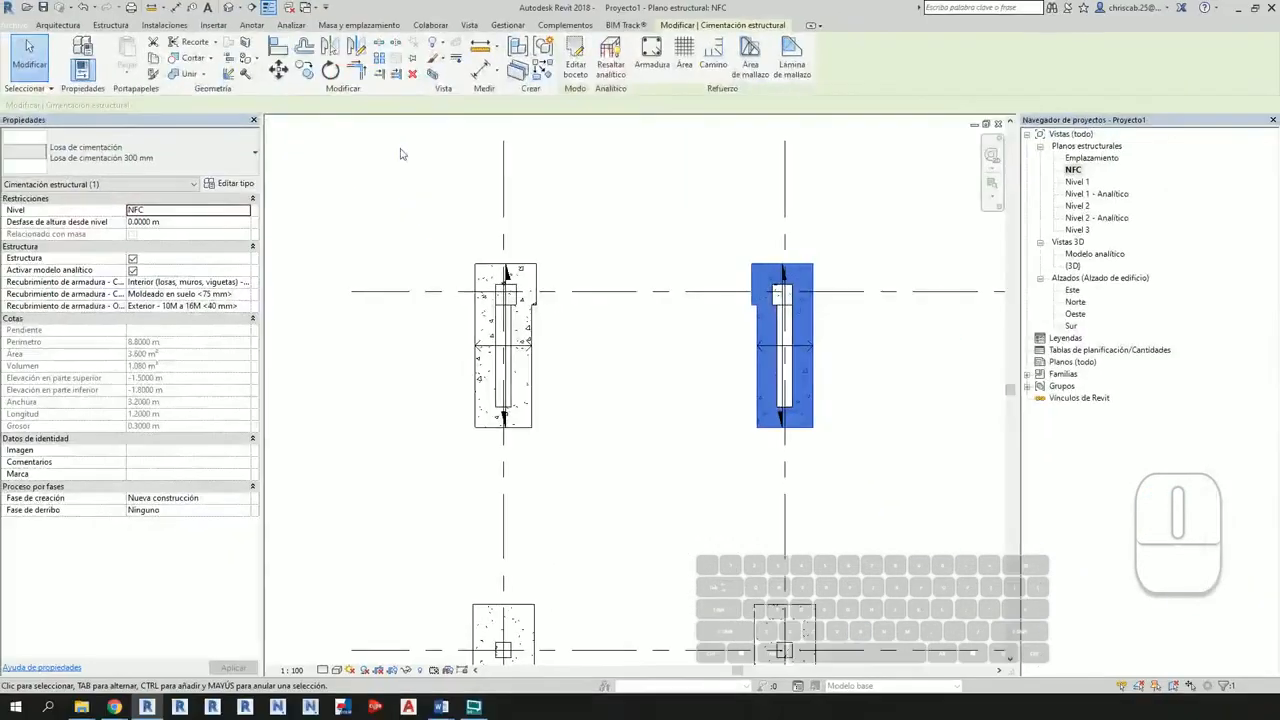
Step: Mirror a copy of the grid 2 wall slab about a vertical axis drawn between the two wall slabs, and delete that copy
left_click(886, 431)
left_click(813, 343)
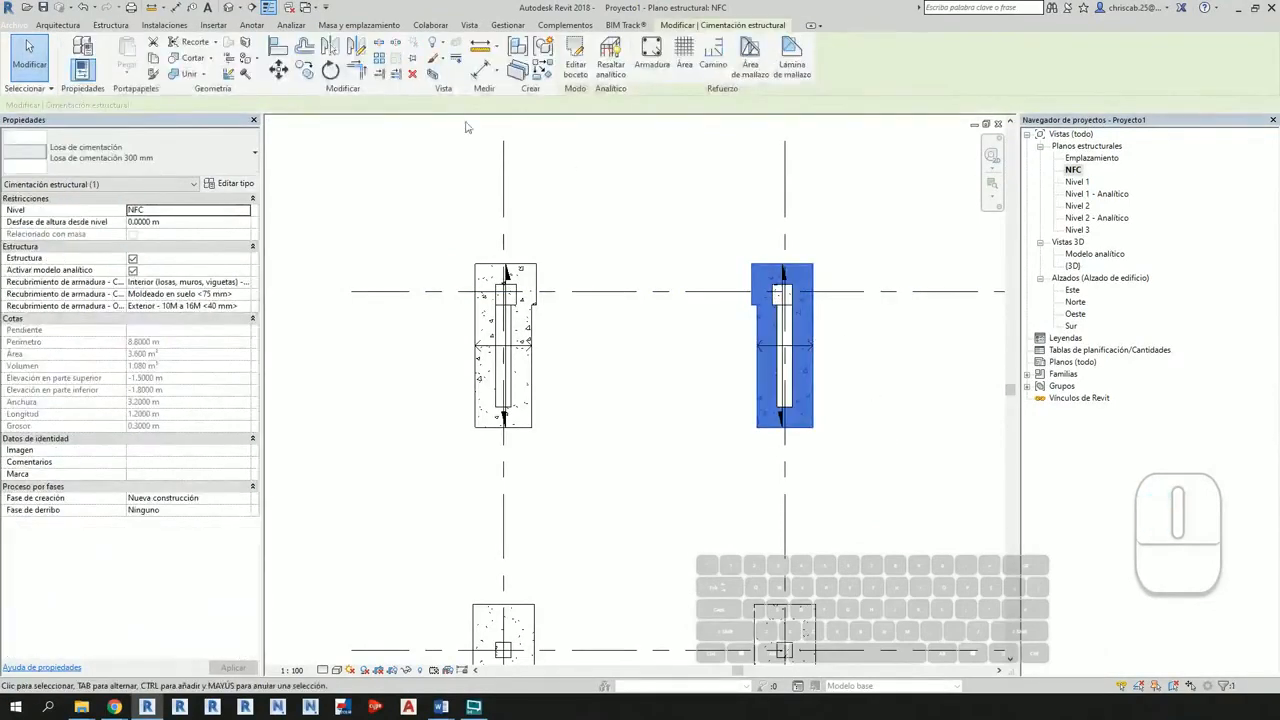
left_click(355, 50)
left_click(688, 232)
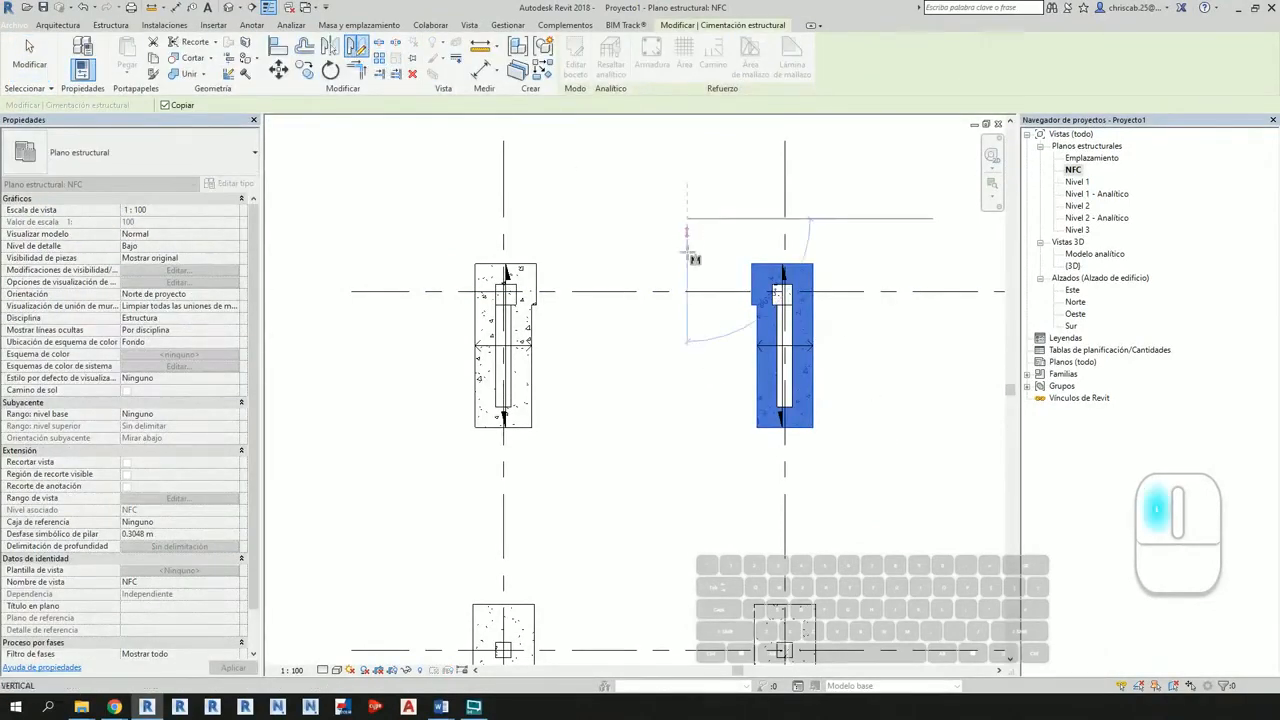
left_click(686, 458)
left_click(688, 300)
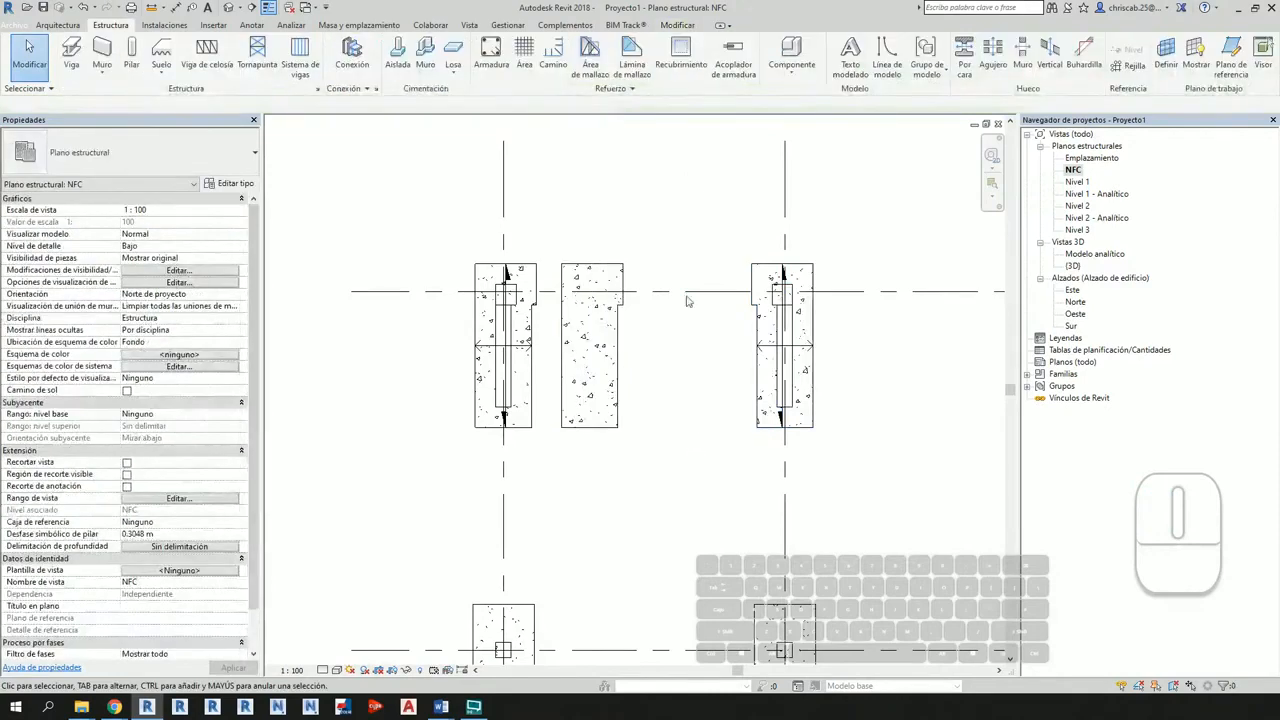
left_click(620, 373)
key("Delete")
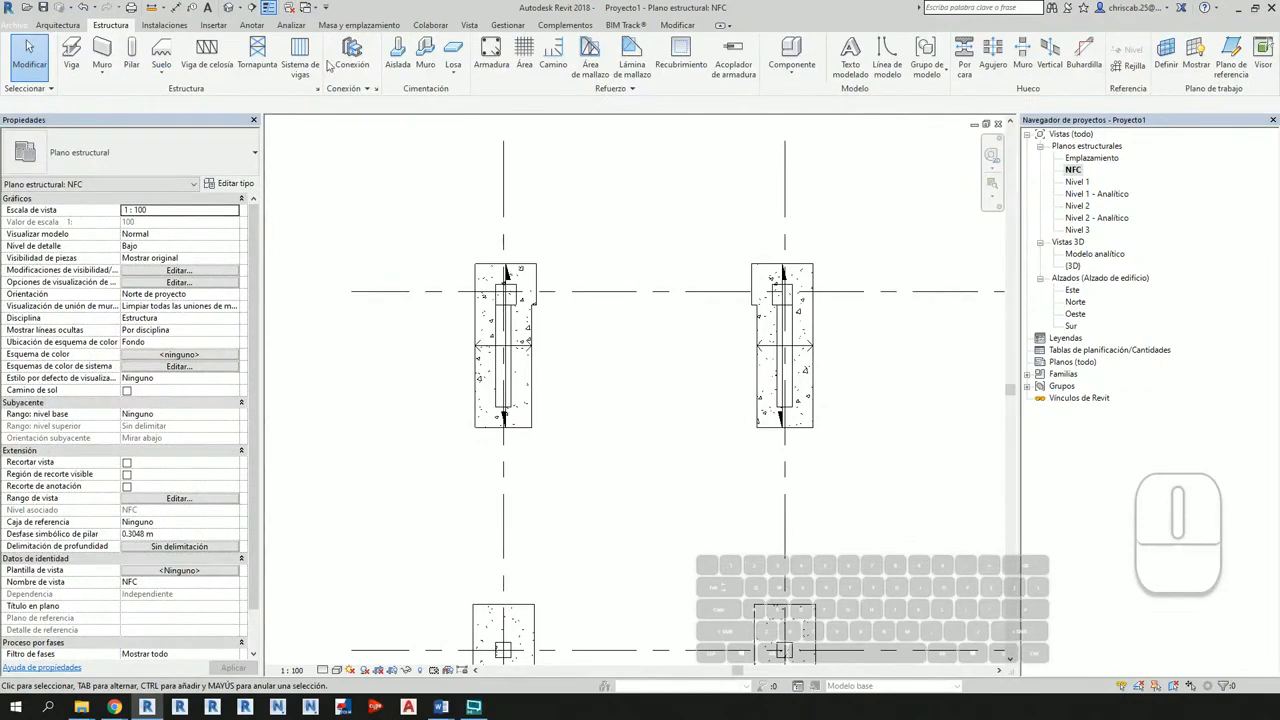
Step: Return to the 3D view and examine the beam and column joint above the middle isolated footing
left_click(229, 7)
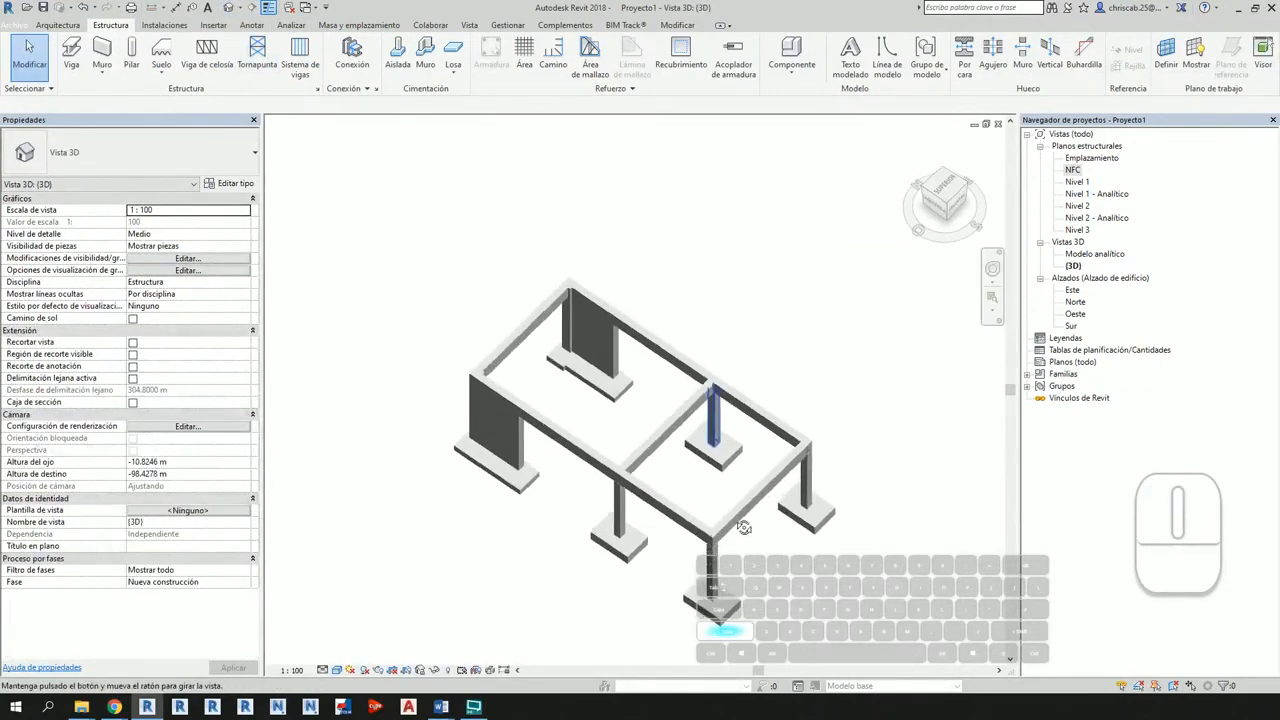
scroll(712, 438, "up", 4)
scroll(560, 320, "up", 2)
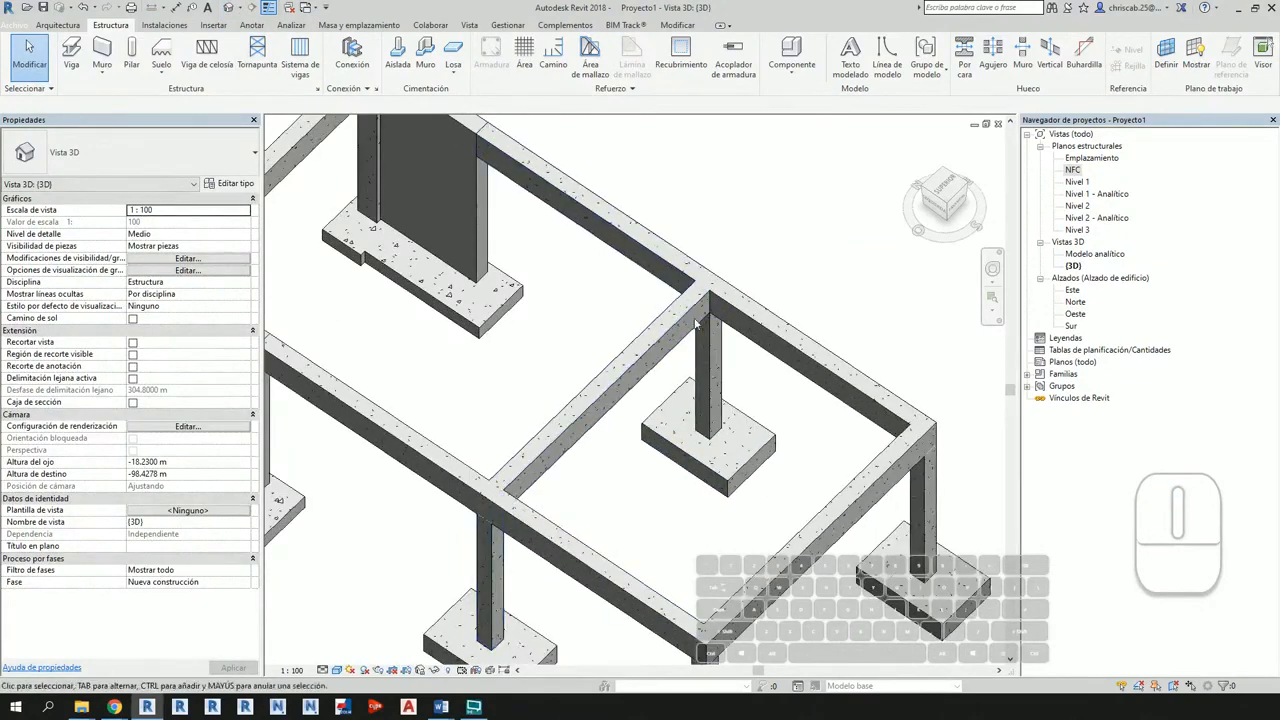
Step: Review the beam frame and footings in 3D, and open the Nivel 2 structural plan at the bay between the isolated-footing columns
scroll(474, 261, "up", 1)
scroll(823, 491, "down", 2)
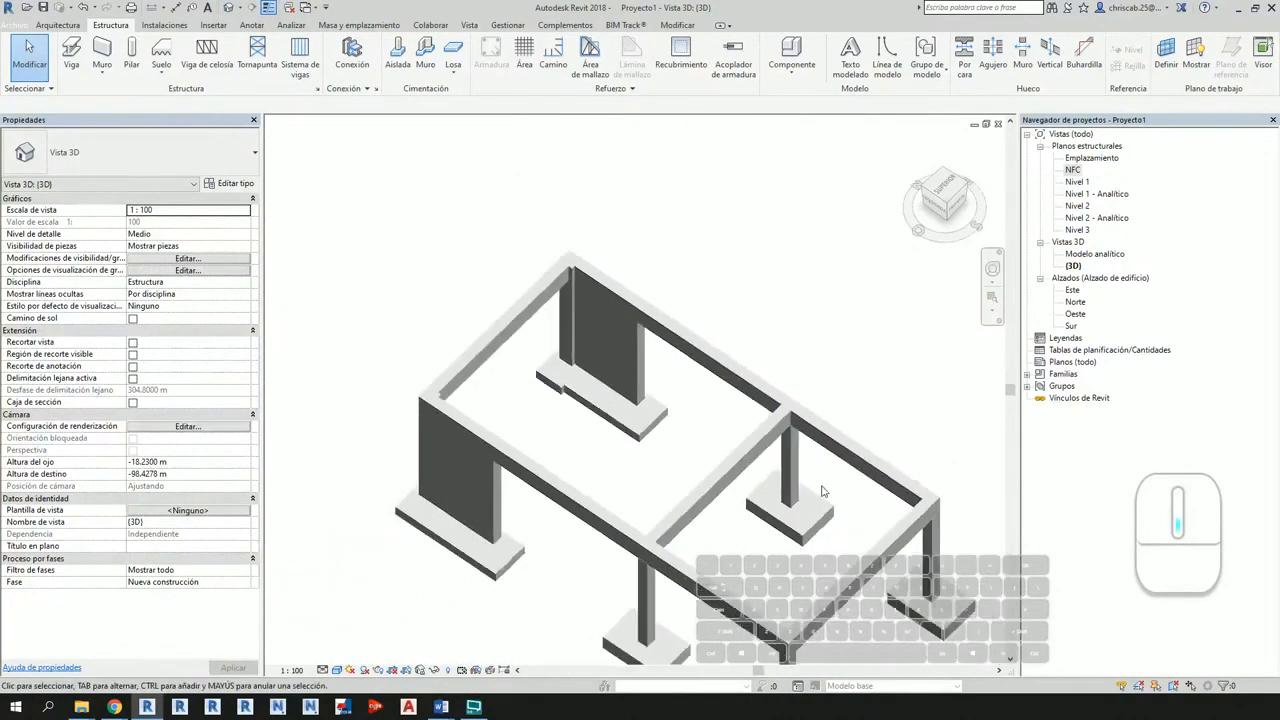
middle_click_drag(823, 491, 732, 478, "shift")
middle_click_drag(728, 404, 700, 350)
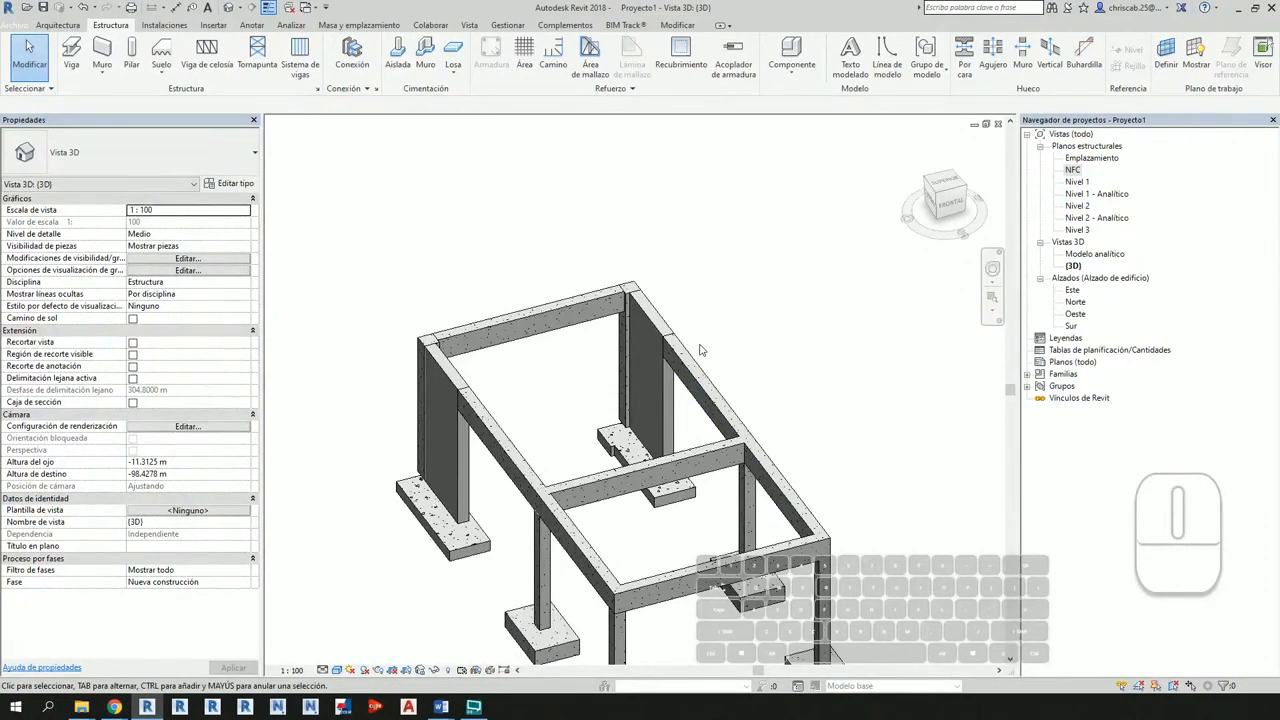
double_click(1078, 206)
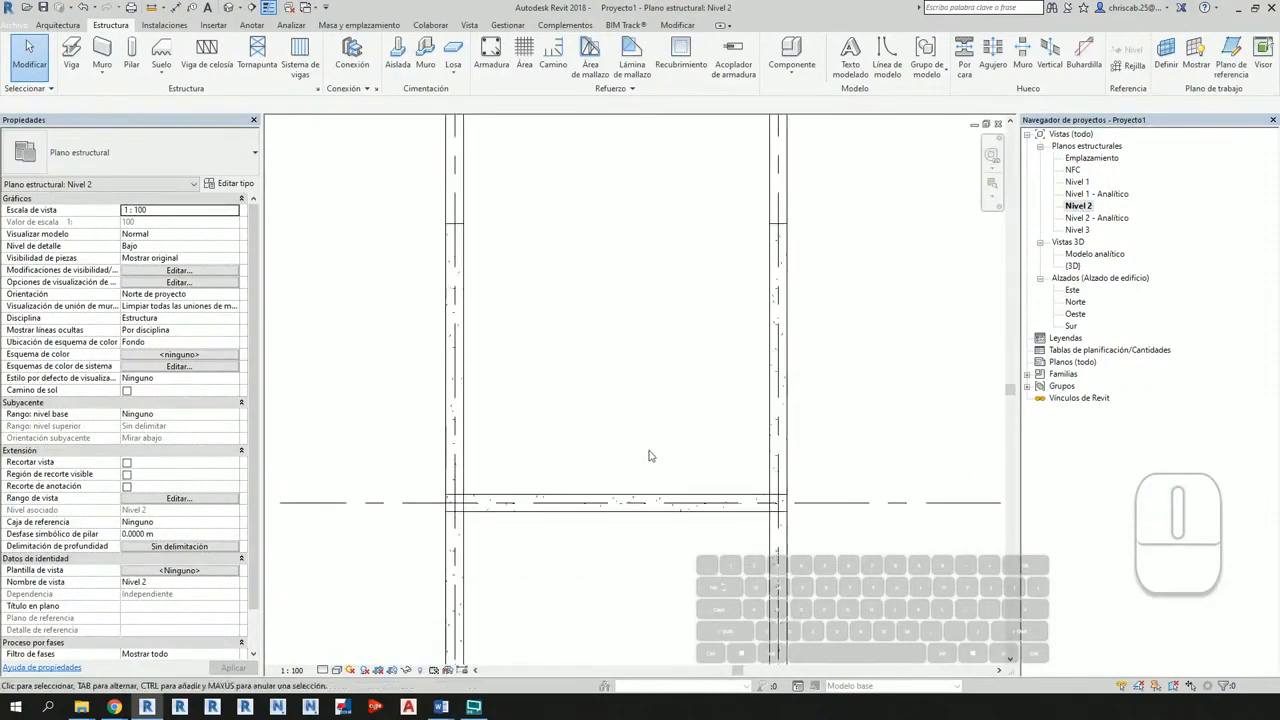
middle_click_drag(649, 456, 646, 271)
middle_click_drag(668, 478, 655, 436)
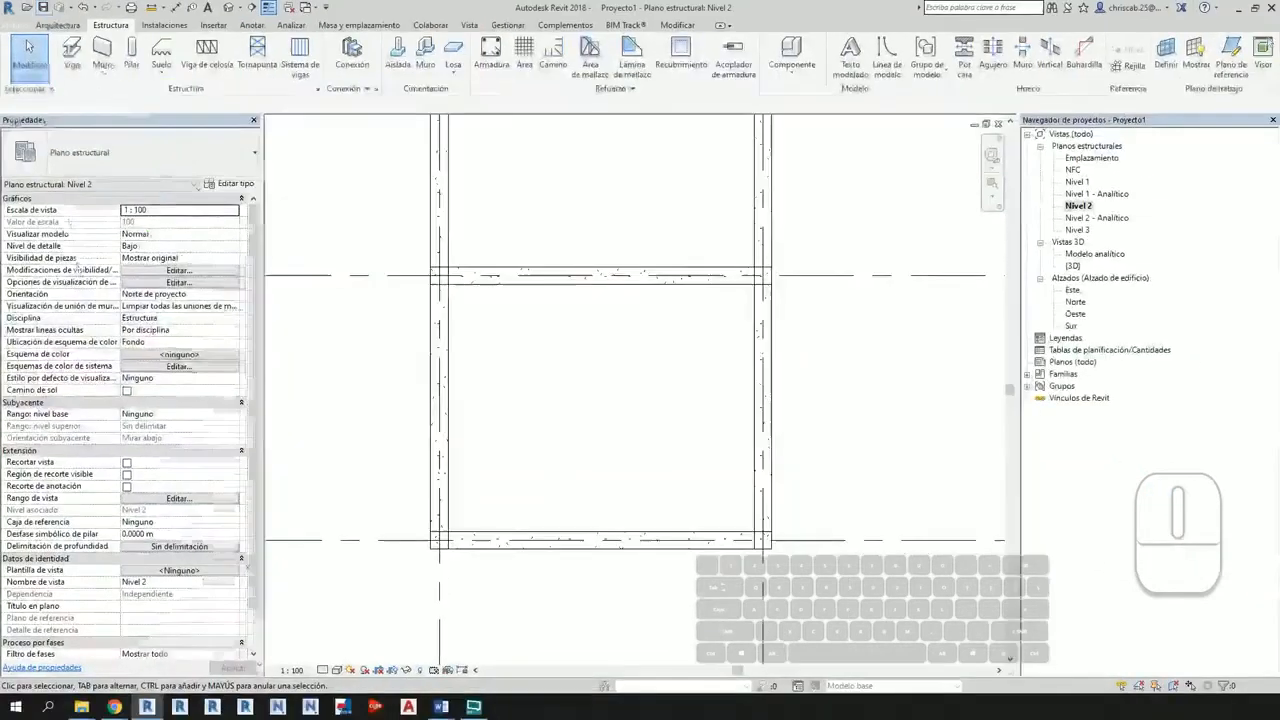
Step: Create a Losa Aligerada e=0.20m floor on Nivel 2 from a 5.2 by 4.2 m rectangle between the lower bay's inner beam faces
left_click(161, 54)
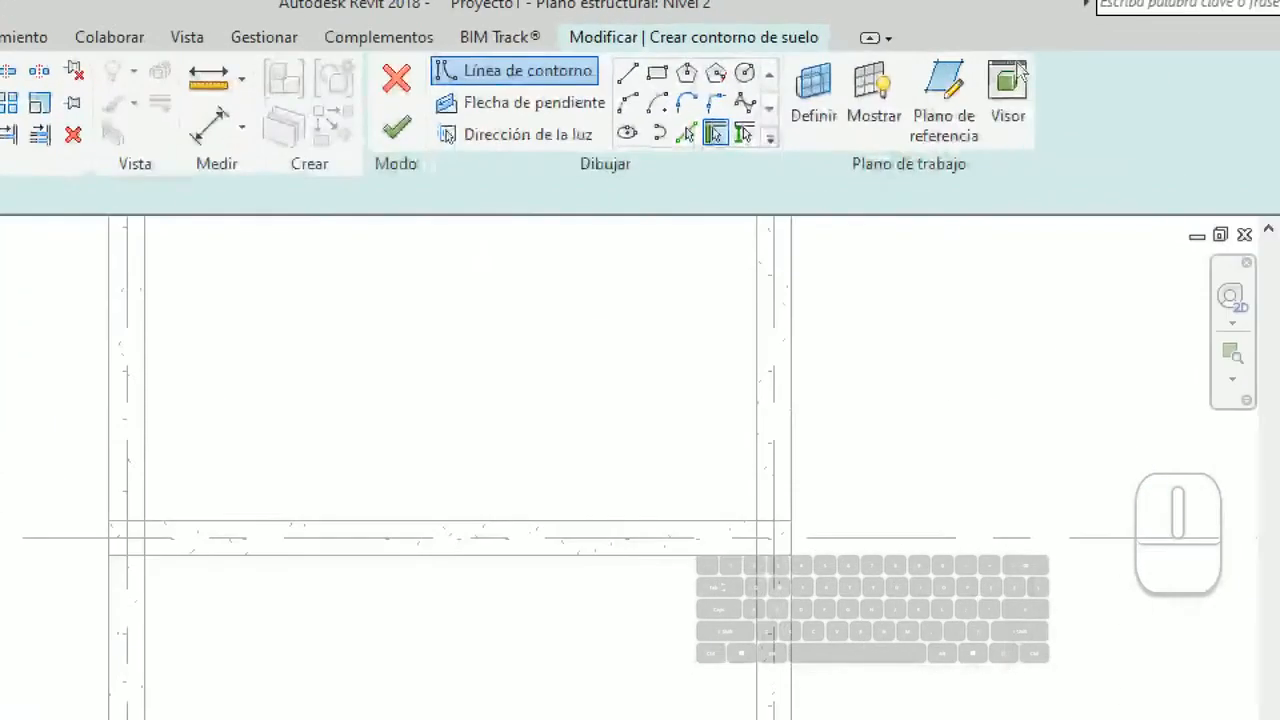
left_click(657, 72)
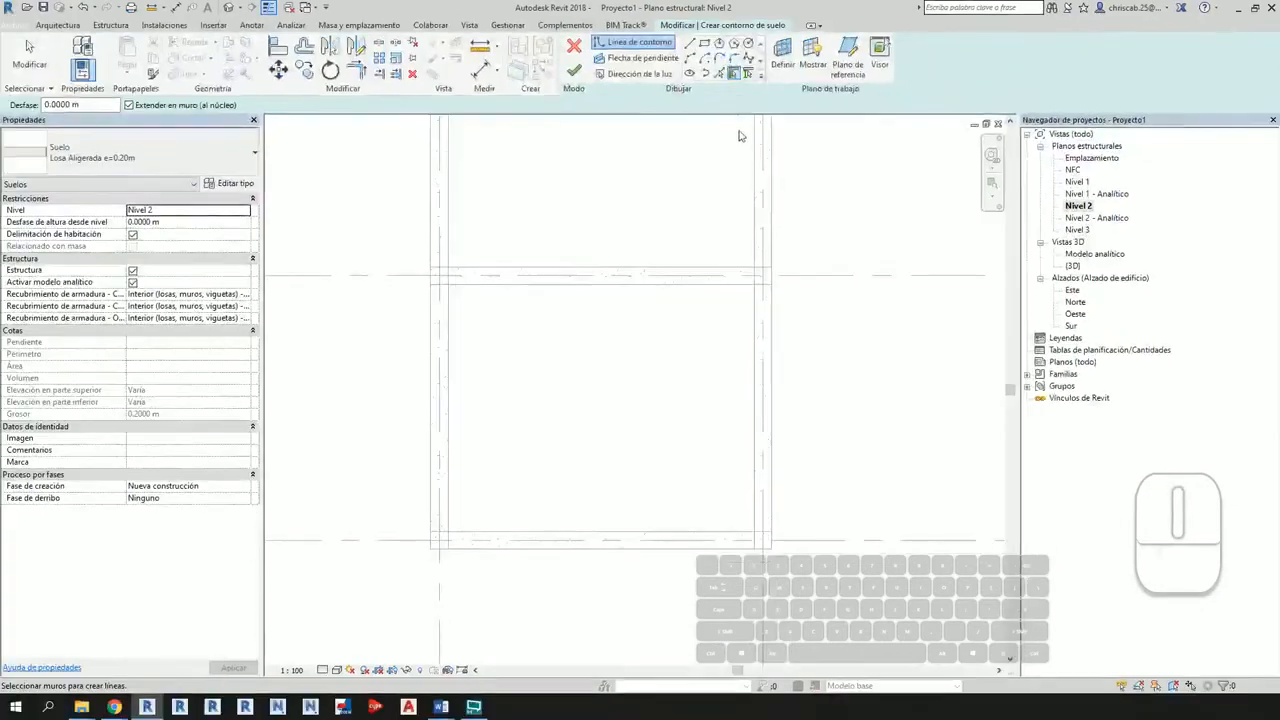
left_click(705, 43)
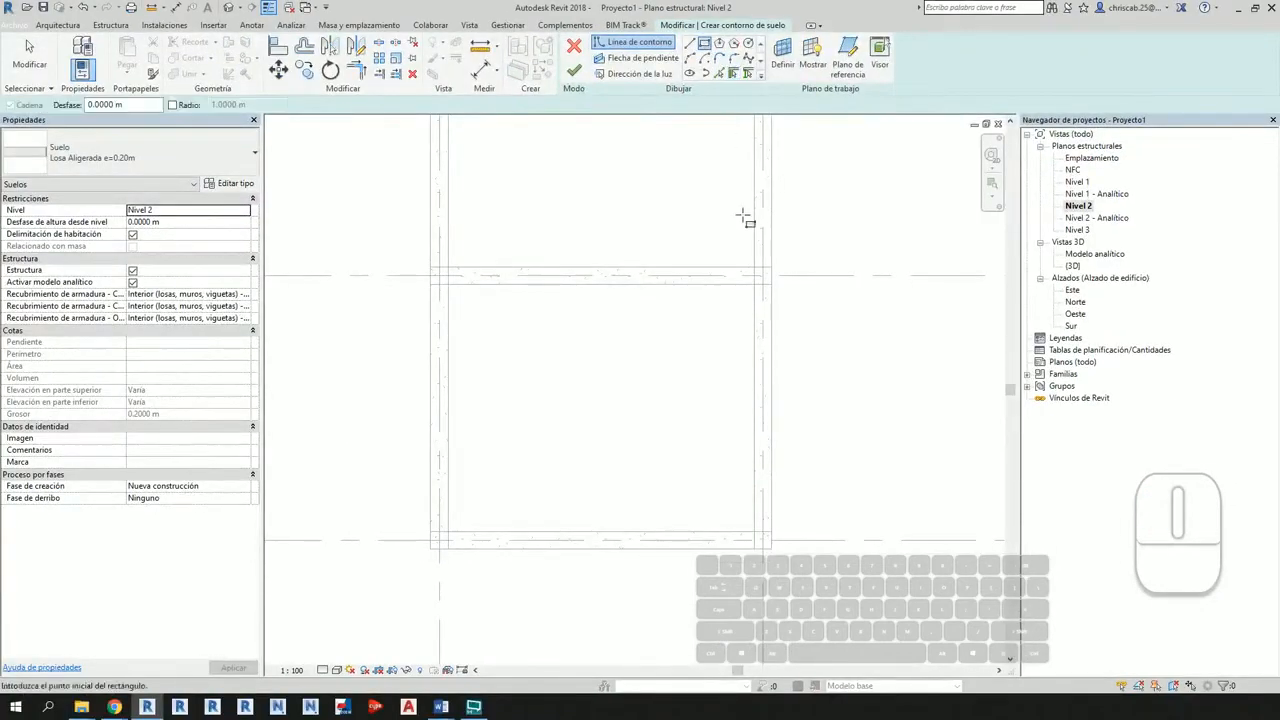
left_click(753, 286)
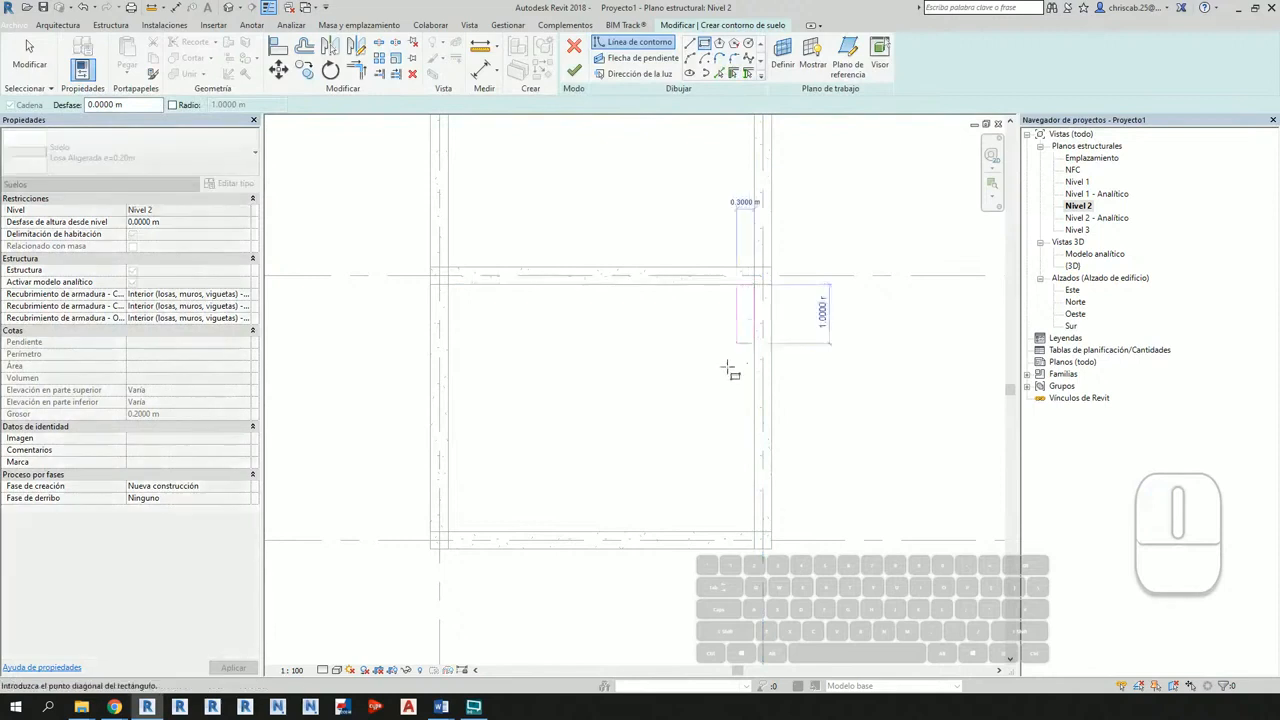
left_click(448, 531)
scroll(677, 363, "up", 2)
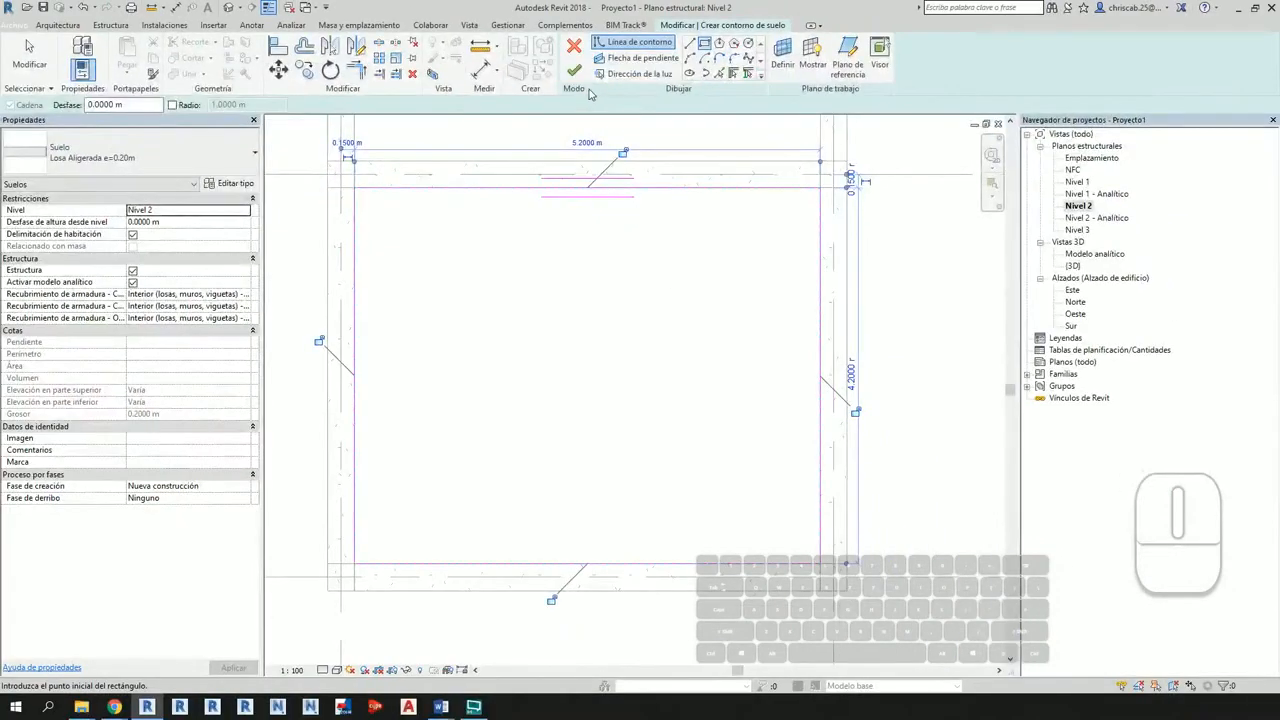
left_click(573, 71)
left_click(814, 478)
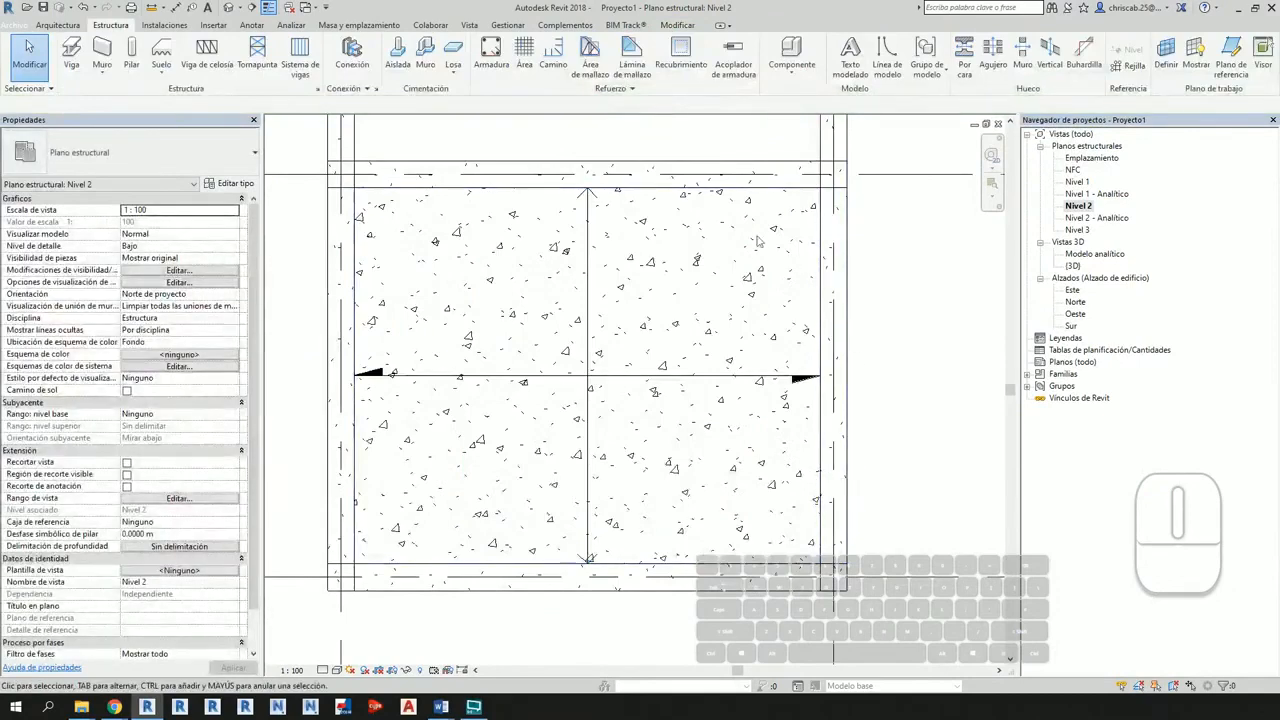
Step: Select the new floor slab in the 3D view and examine how it sits between the beams
scroll(814, 478, "down", 2)
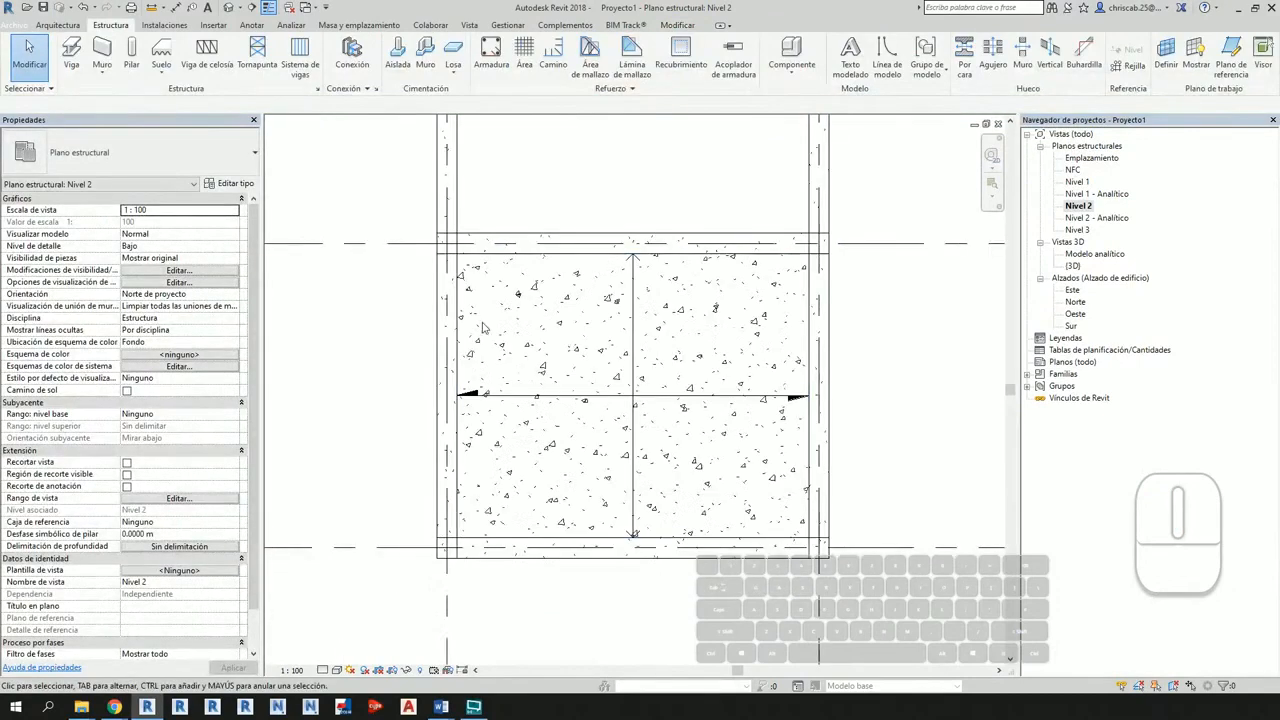
left_click(237, 9)
middle_click_drag(636, 496, 848, 345, "shift")
left_click(854, 338)
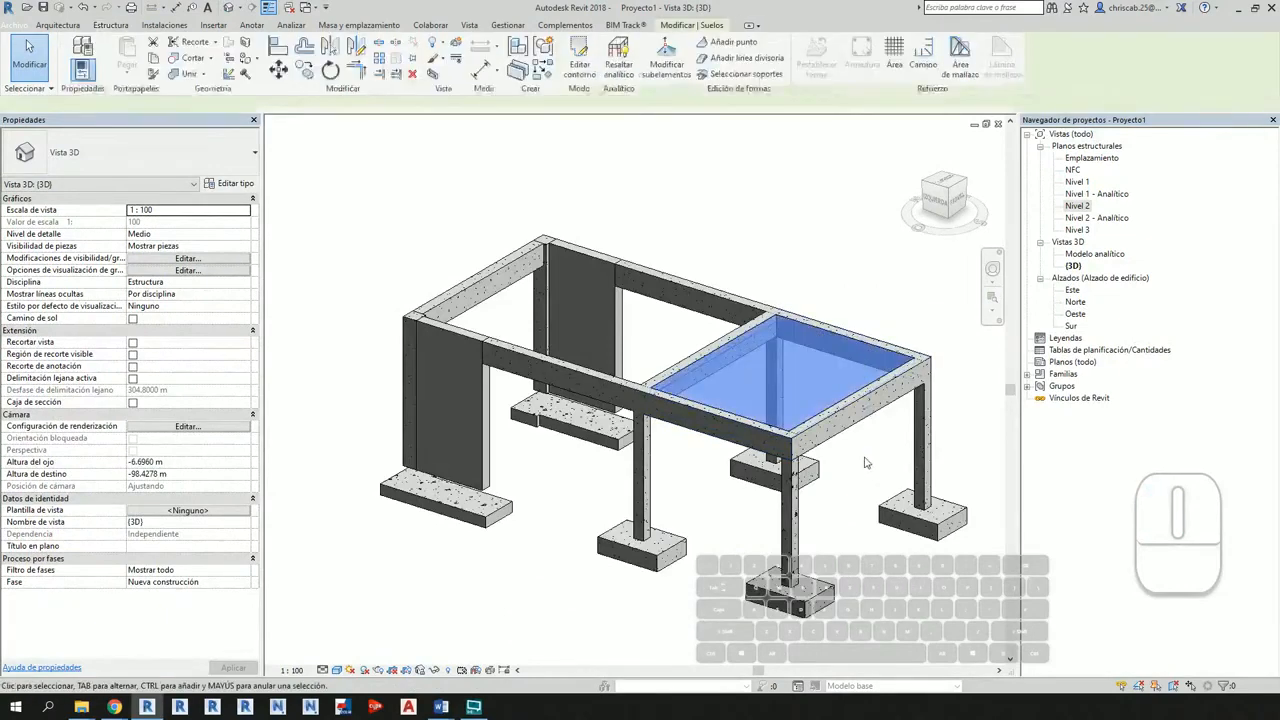
middle_click_drag(866, 462, 857, 503, "shift")
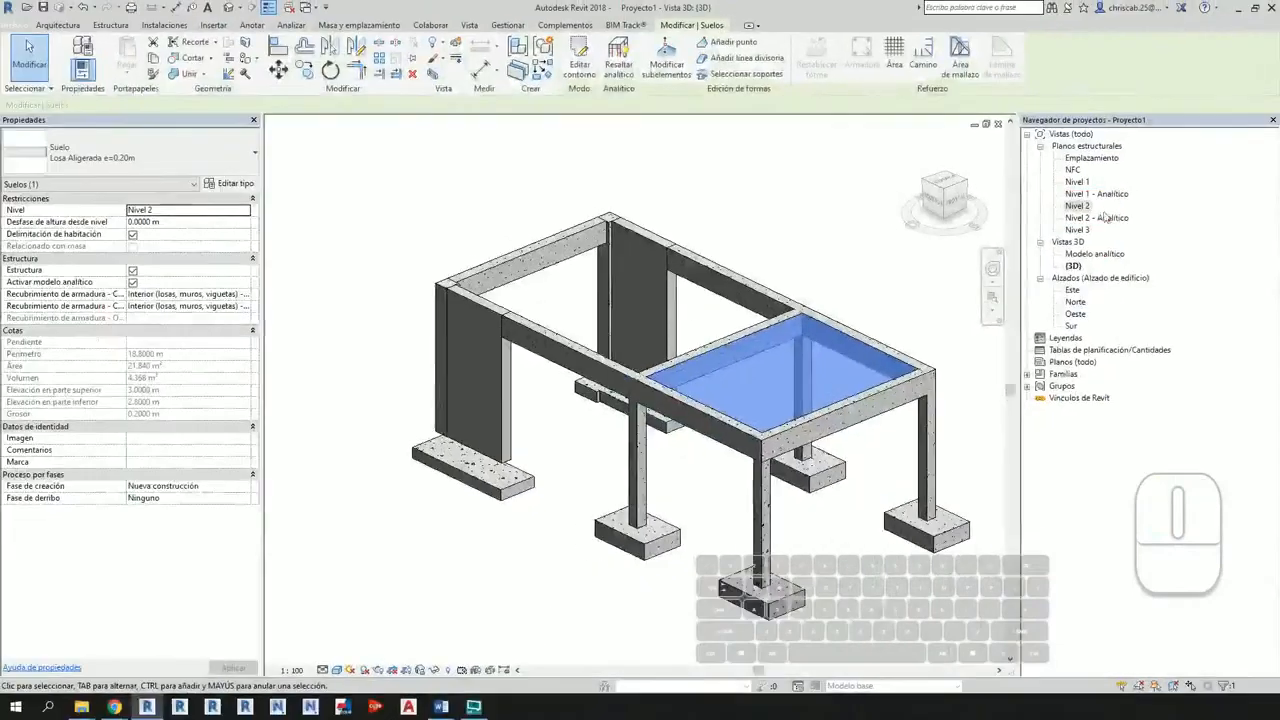
Step: Start a second floor on Nivel 2 and sketch its lower contour edge along the middle beam, between the side beams' inner faces
double_click(1097, 207)
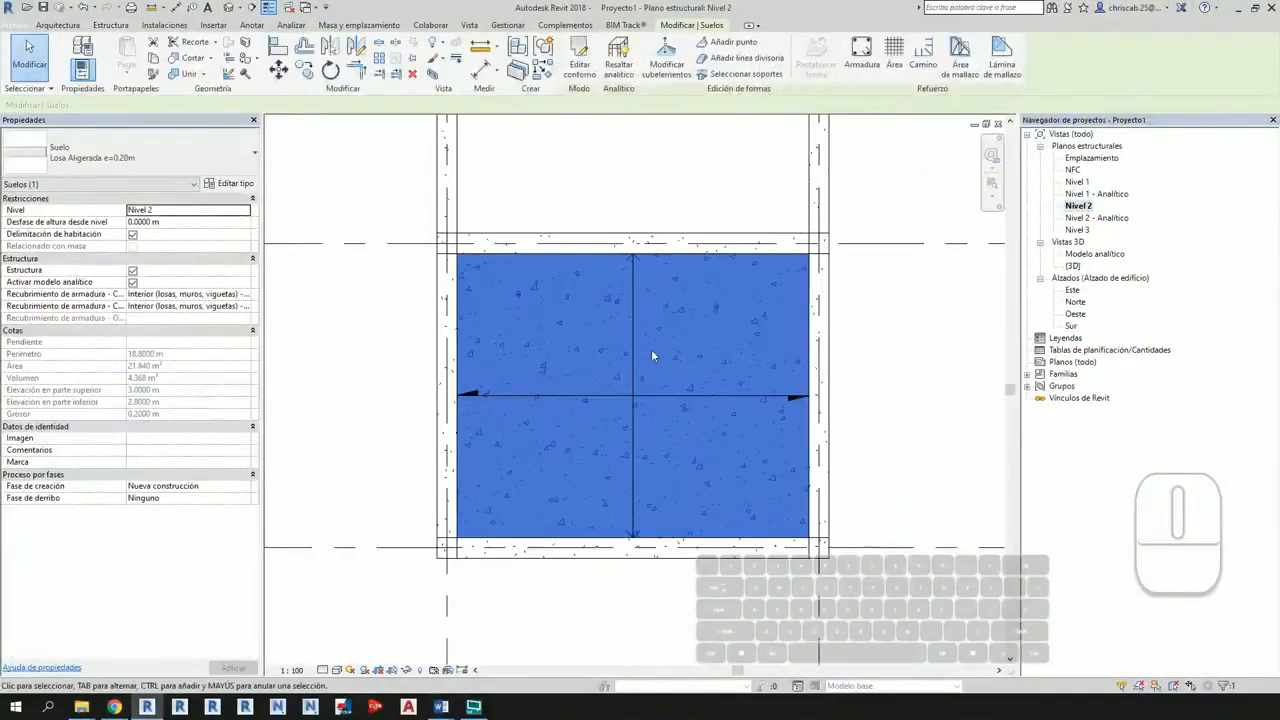
scroll(754, 202, "up", 5)
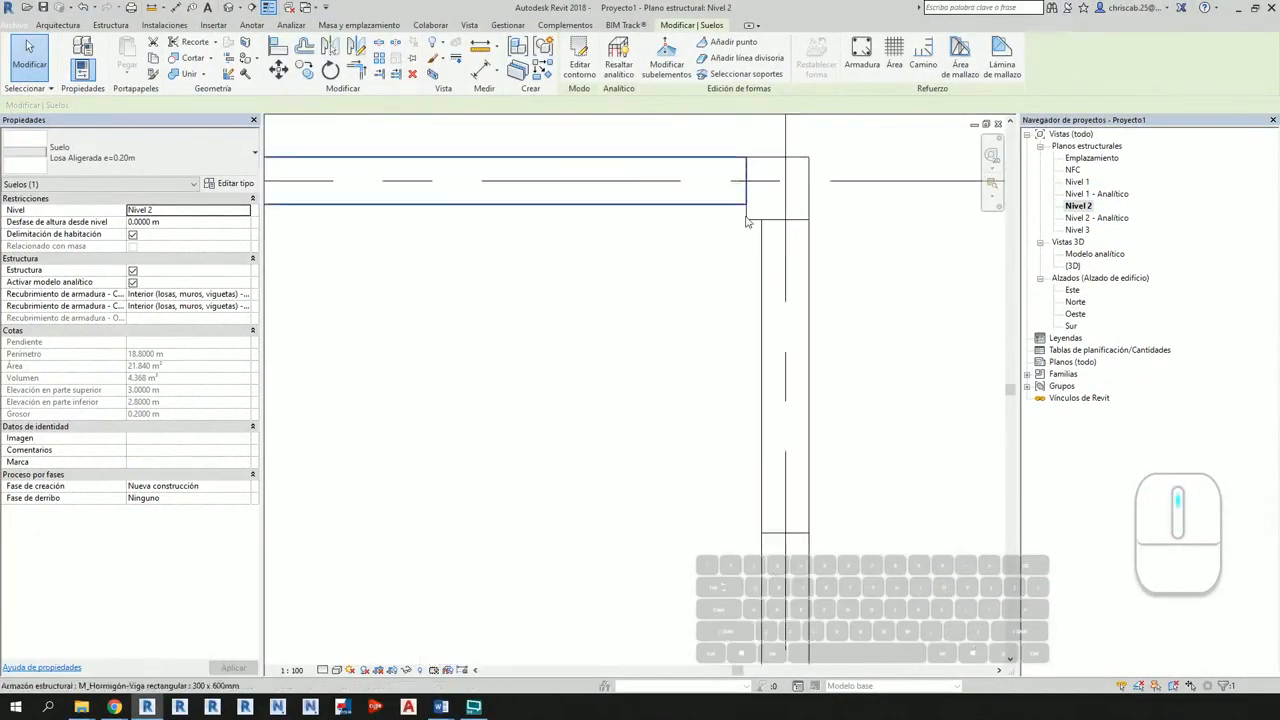
scroll(717, 420, "down", 5)
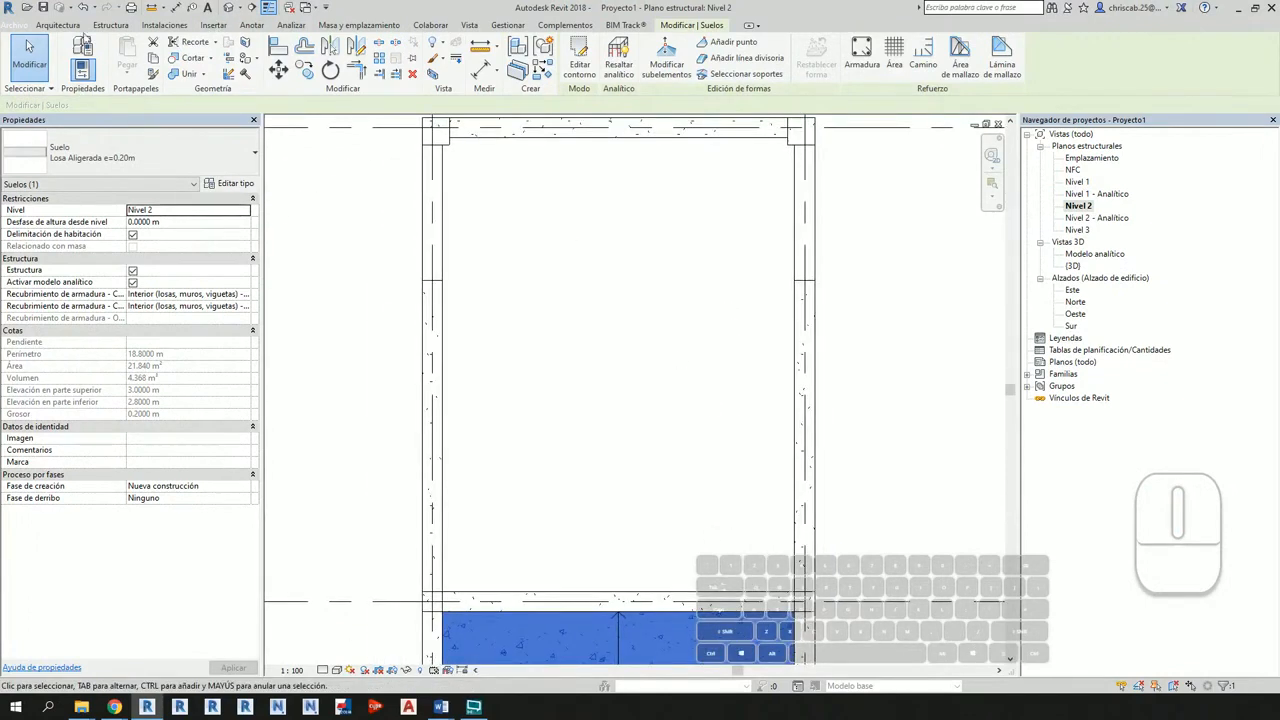
left_click(110, 25)
left_click(161, 50)
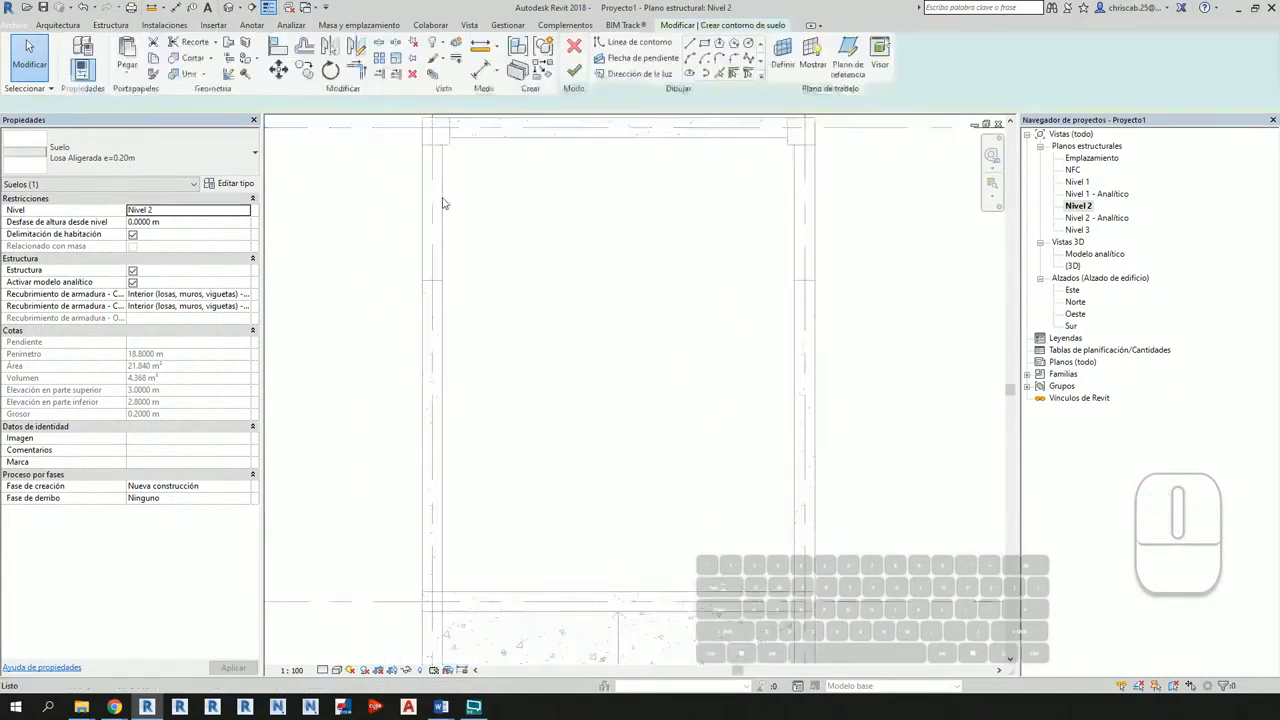
left_click(689, 43)
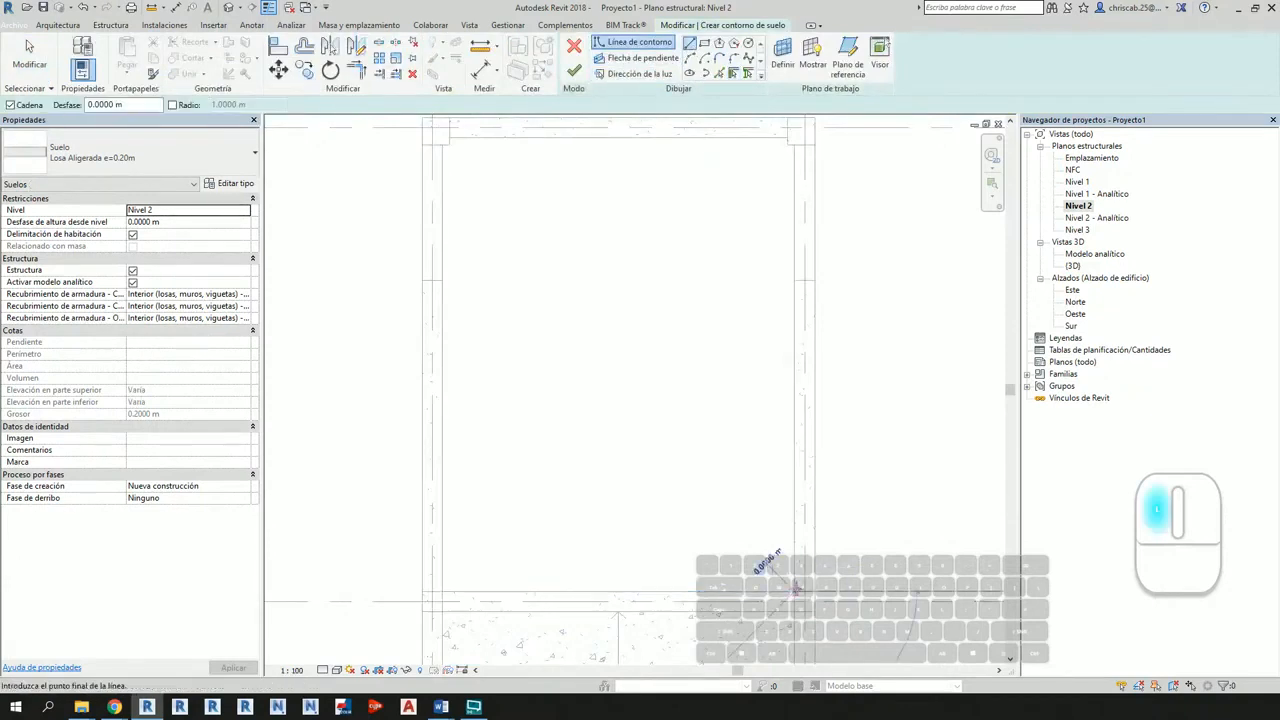
left_click(803, 591)
left_click(442, 591)
Step: Trace the contour up the inner face of the left beam and wall and around the upper-left column's corner
middle_click_drag(452, 271, 446, 421)
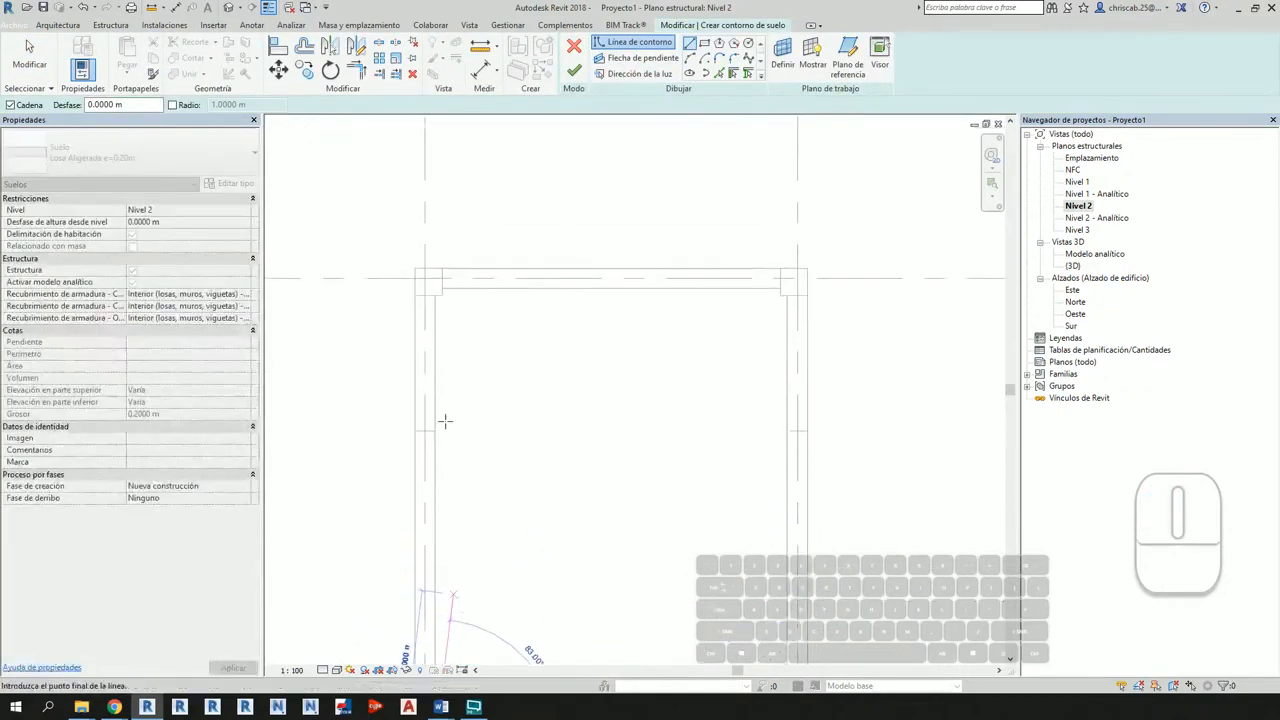
scroll(435, 299, "up", 2)
scroll(435, 299, "up", 2)
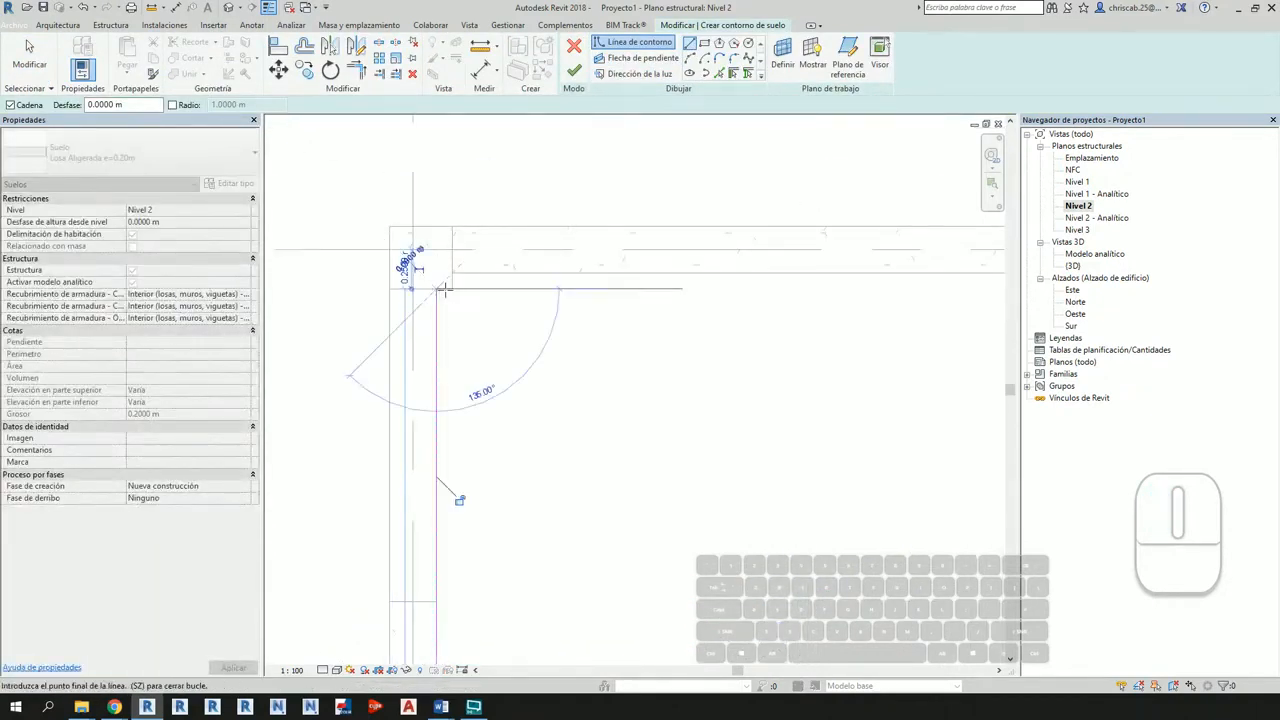
left_click(436, 289)
left_click(452, 273)
Step: Continue the contour along the upper beam, around the upper-right column, and down the right wall's inner face to close the loop
middle_click_drag(960, 312, 483, 360)
scroll(600, 308, "up", 1)
left_click(600, 329)
left_click(600, 349)
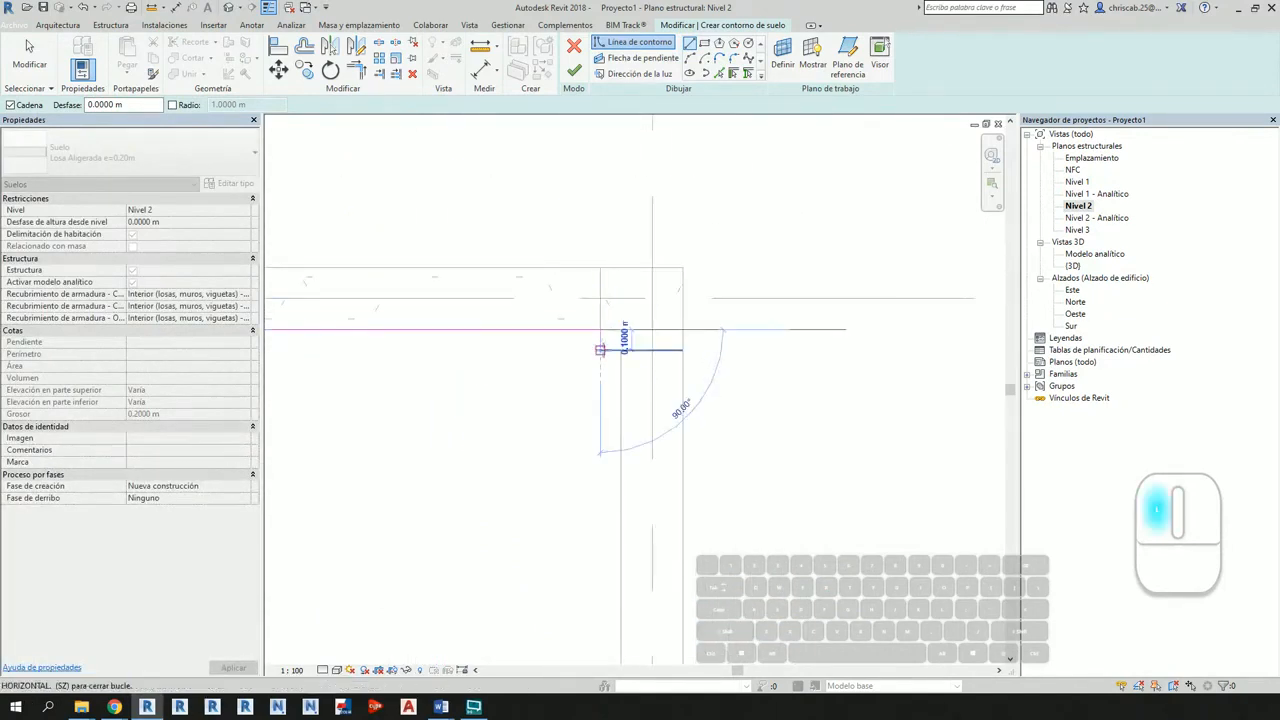
left_click(620, 349)
scroll(621, 505, "down", 1)
middle_click_drag(624, 551, 609, 234)
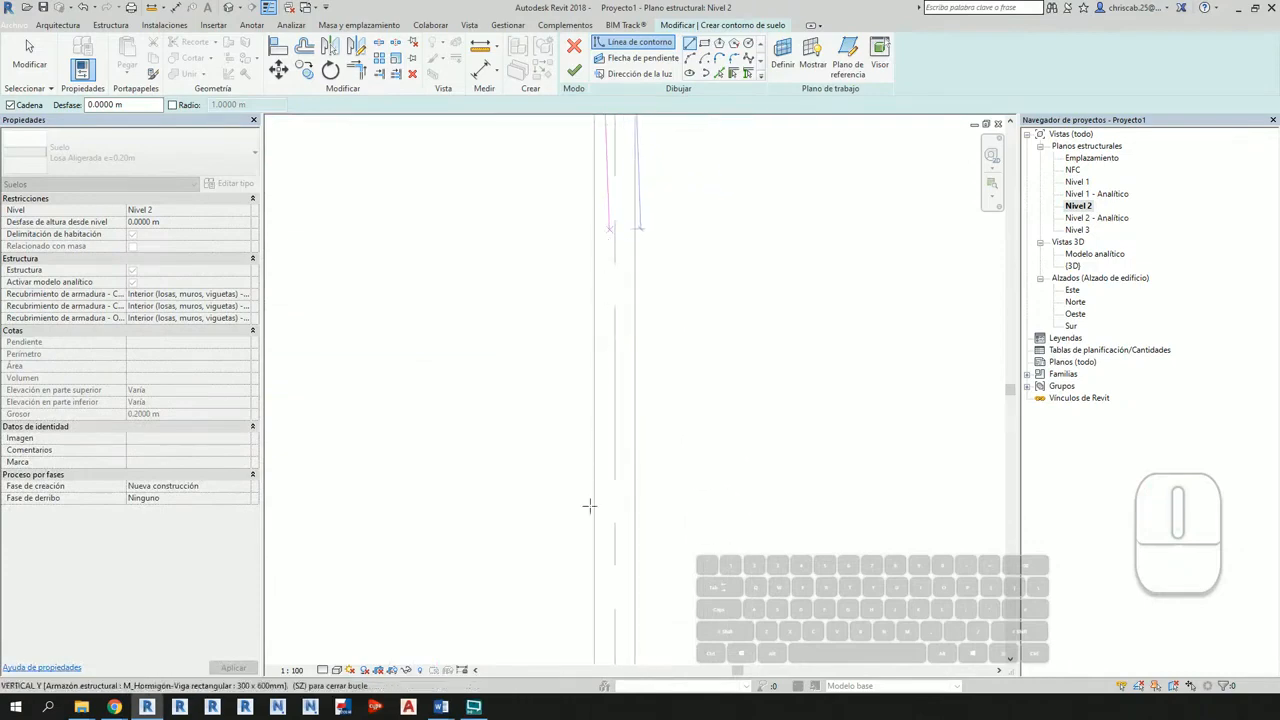
middle_click_drag(589, 506, 618, 300)
left_click(622, 480)
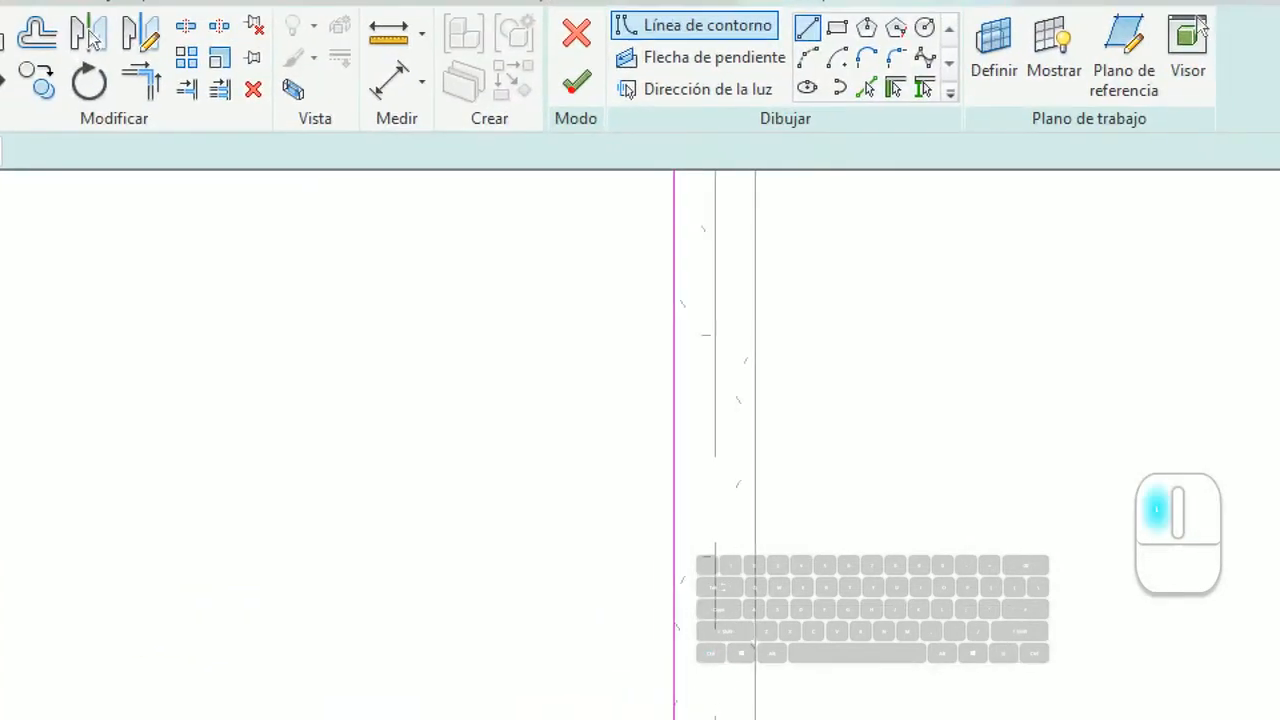
Step: Finish the second floor's contour and decline extending the walls up to join the floor's underside
left_click_drag(549, 54, 606, 117, "ctrl")
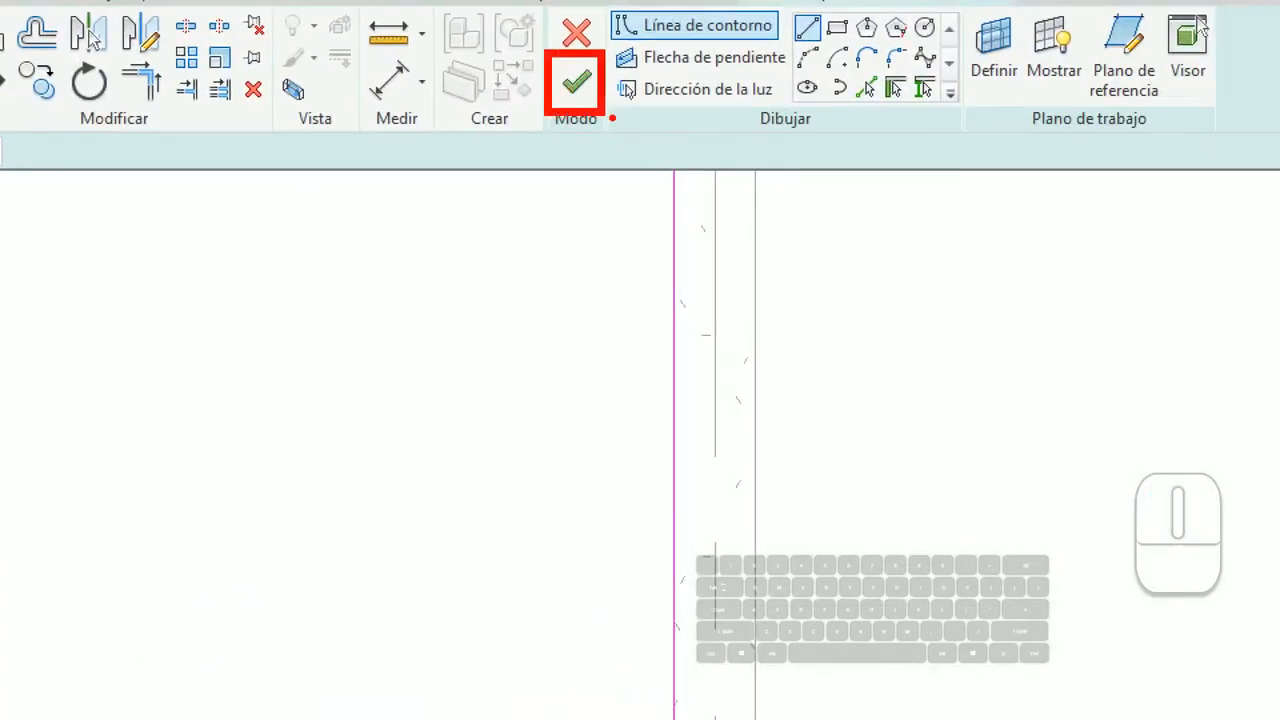
scroll(720, 688, "down", 1)
scroll(646, 373, "down", 1)
middle_click_drag(590, 350, 752, 466)
scroll(738, 400, "down", 3)
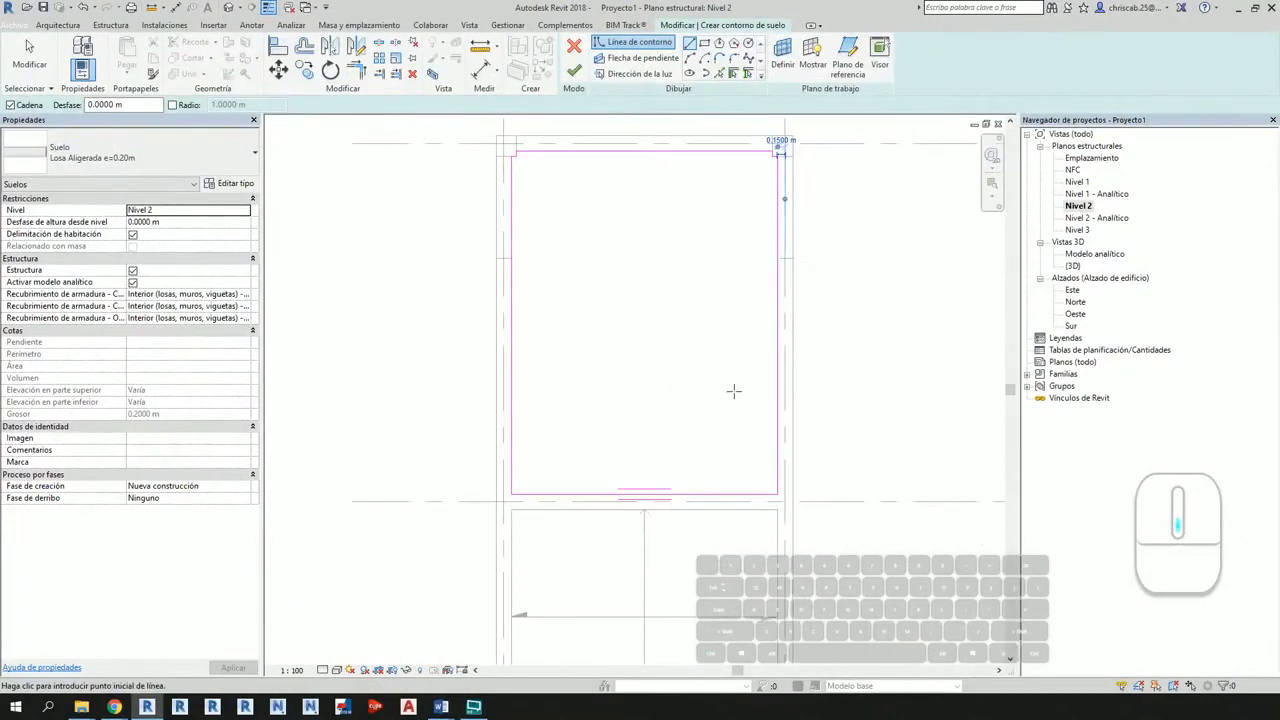
middle_click_drag(734, 391, 646, 457)
left_click(578, 72)
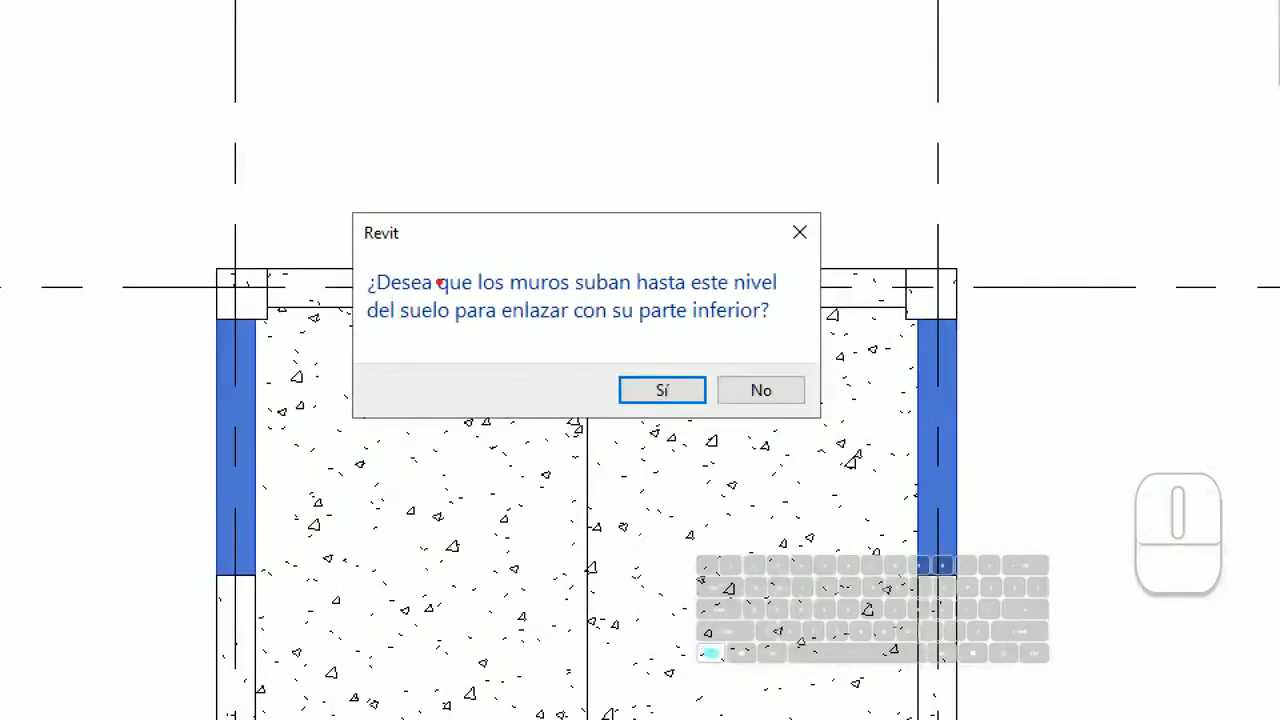
mouse_move(508, 293)
left_mouse_down("ctrl")
mouse_move(532, 313)
mouse_move(791, 331)
left_mouse_up("ctrl")
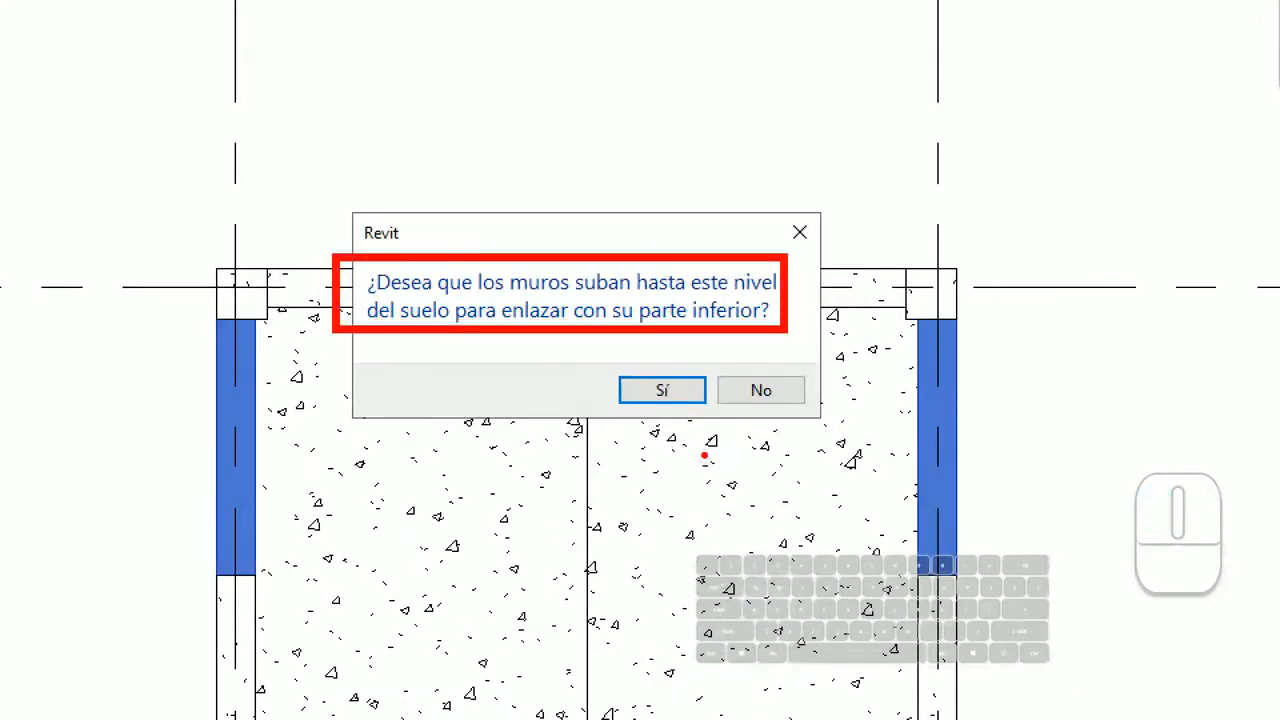
left_click_drag(762, 400, 832, 540, "ctrl+shift")
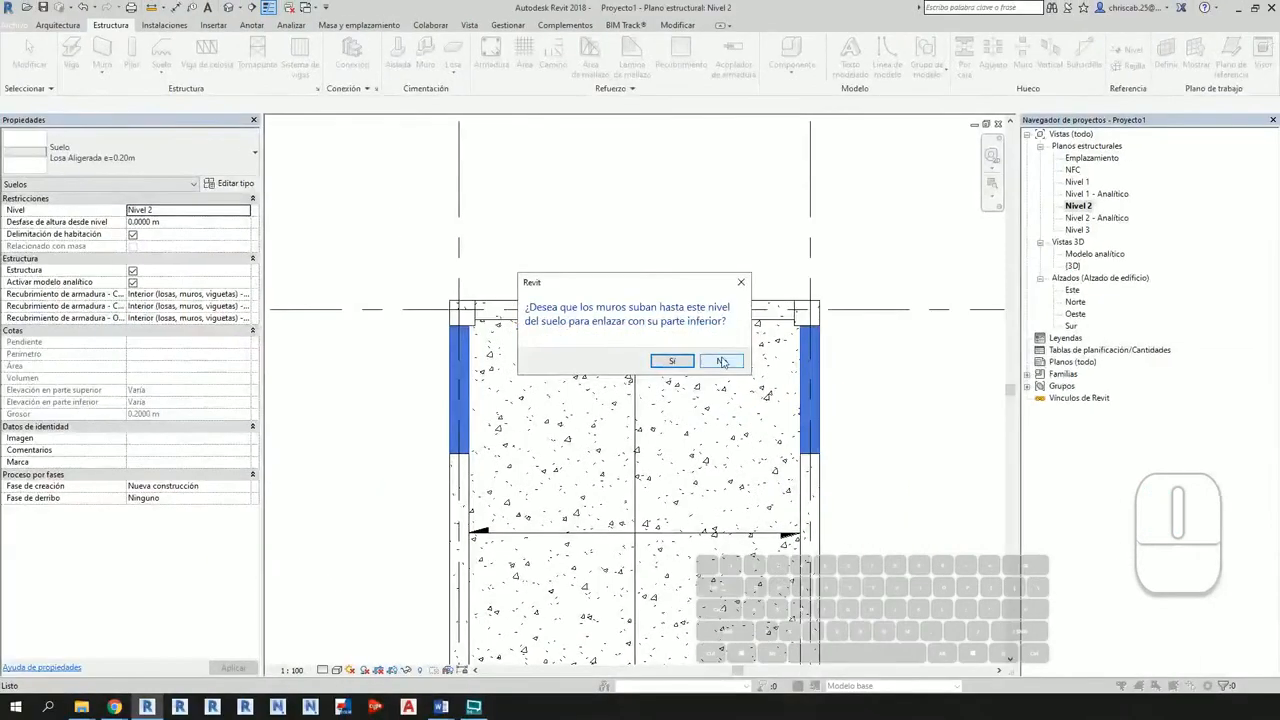
left_click(722, 361)
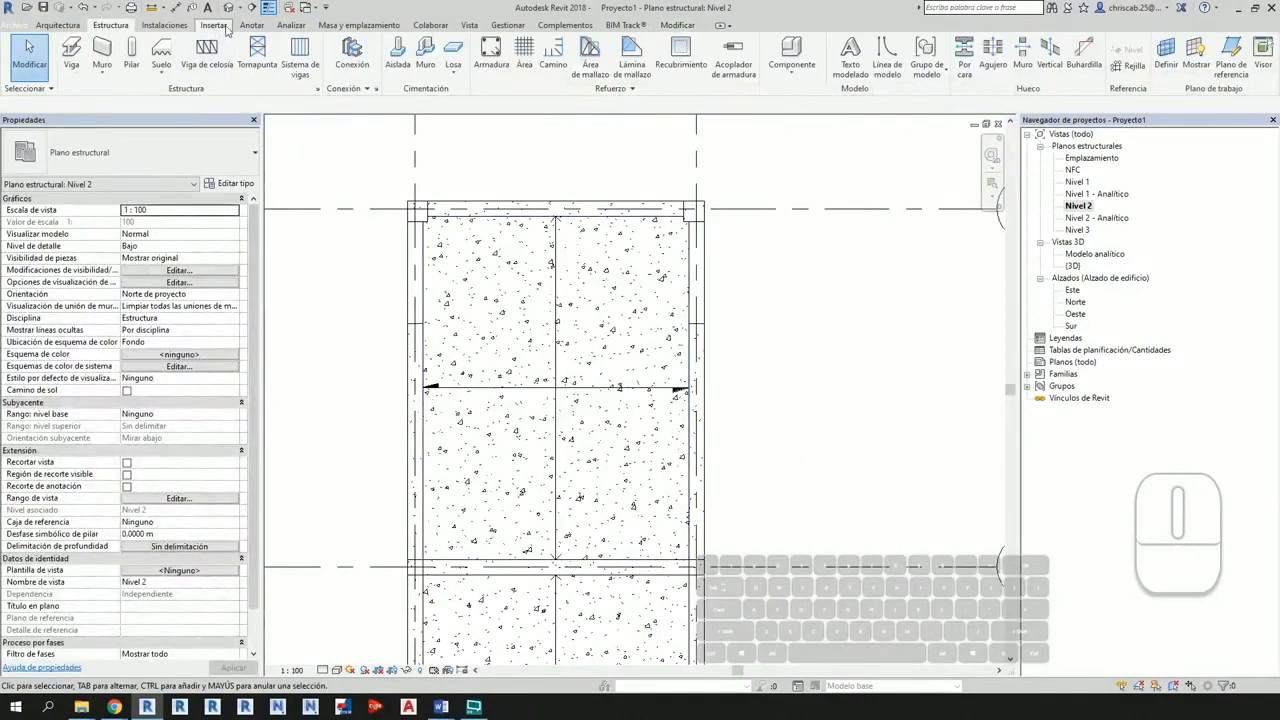
Step: Examine both floor slabs and the level of the wall foundations from the side in the 3D view
left_click(228, 8)
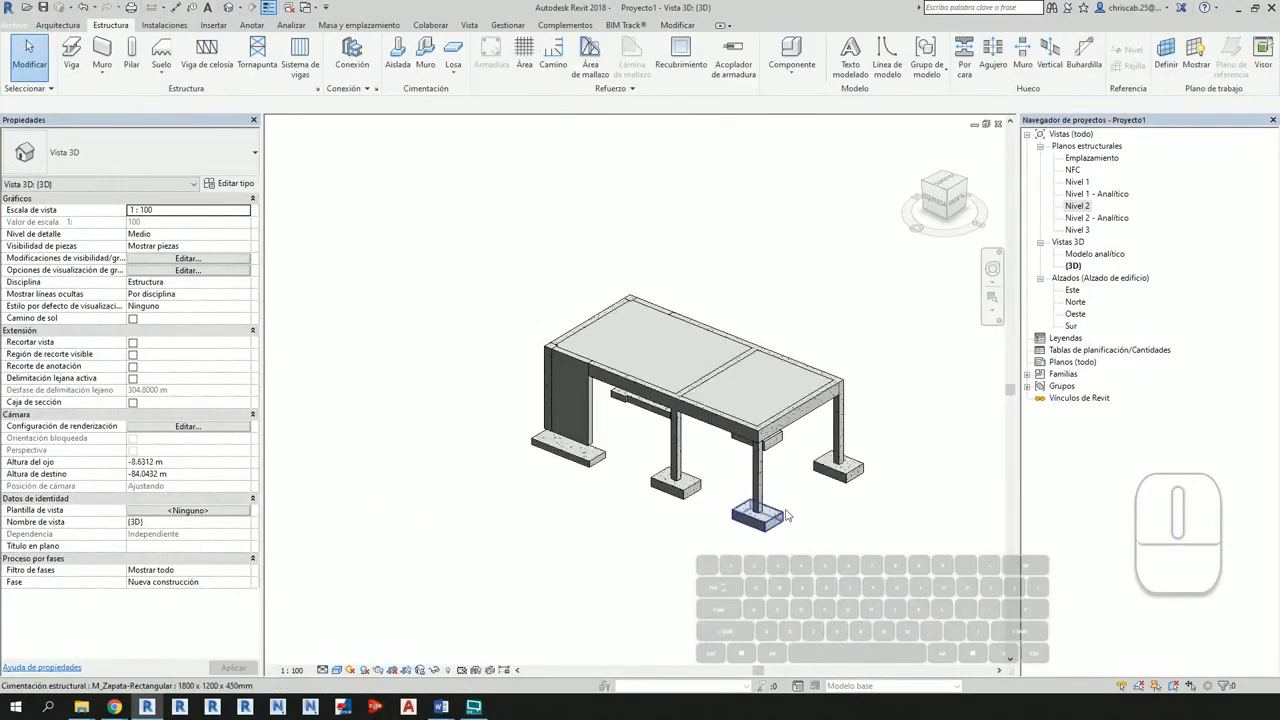
middle_click_drag(786, 514, 546, 526, "shift")
scroll(871, 553, "up", 4)
middle_click_drag(871, 553, 880, 580, "shift")
middle_click_drag(880, 580, 760, 470)
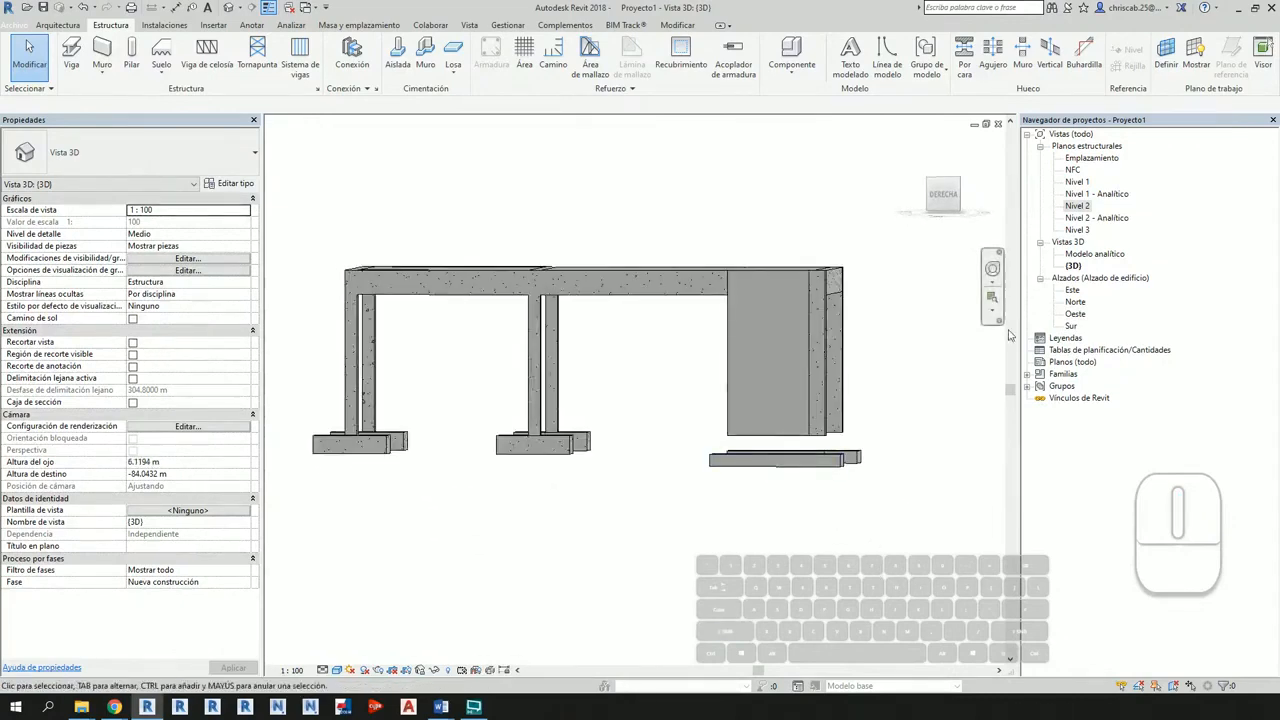
Step: In the Este elevation, select both wall foundation slabs and set their height offset from the NFC level to 0.45 m
double_click(1070, 291)
scroll(727, 528, "up", 5)
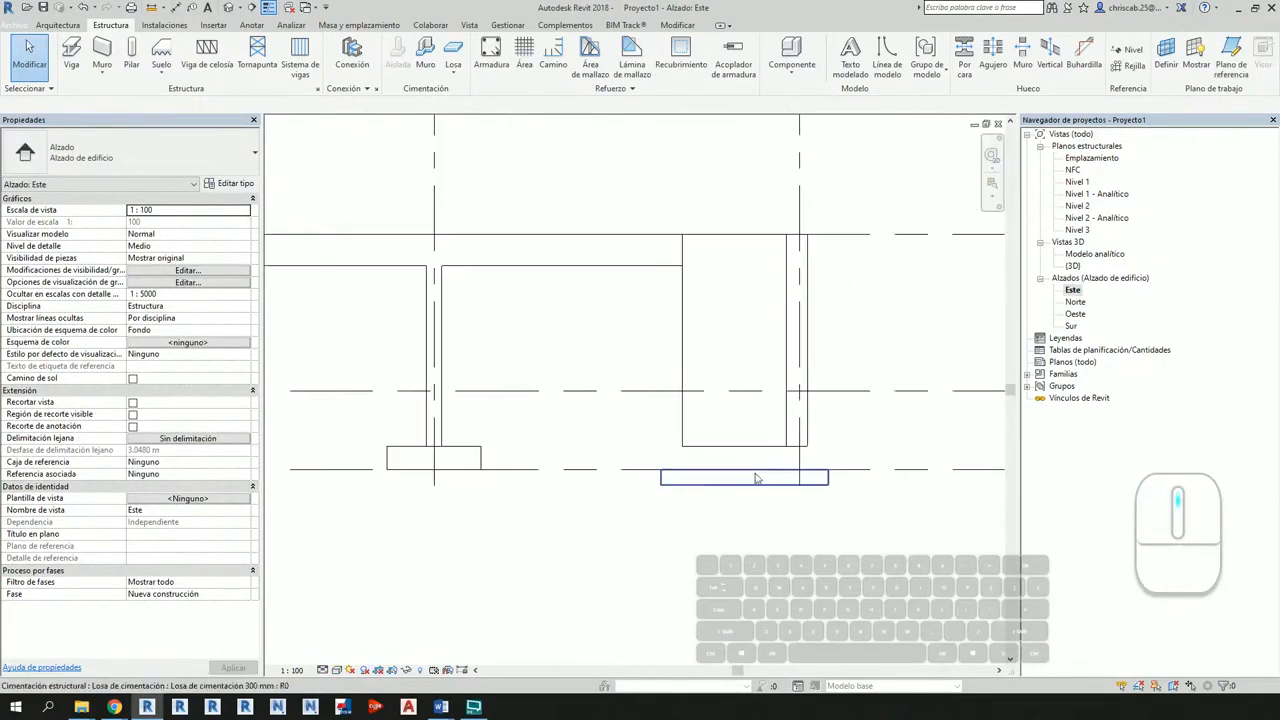
left_click_drag(480, 357, 858, 466)
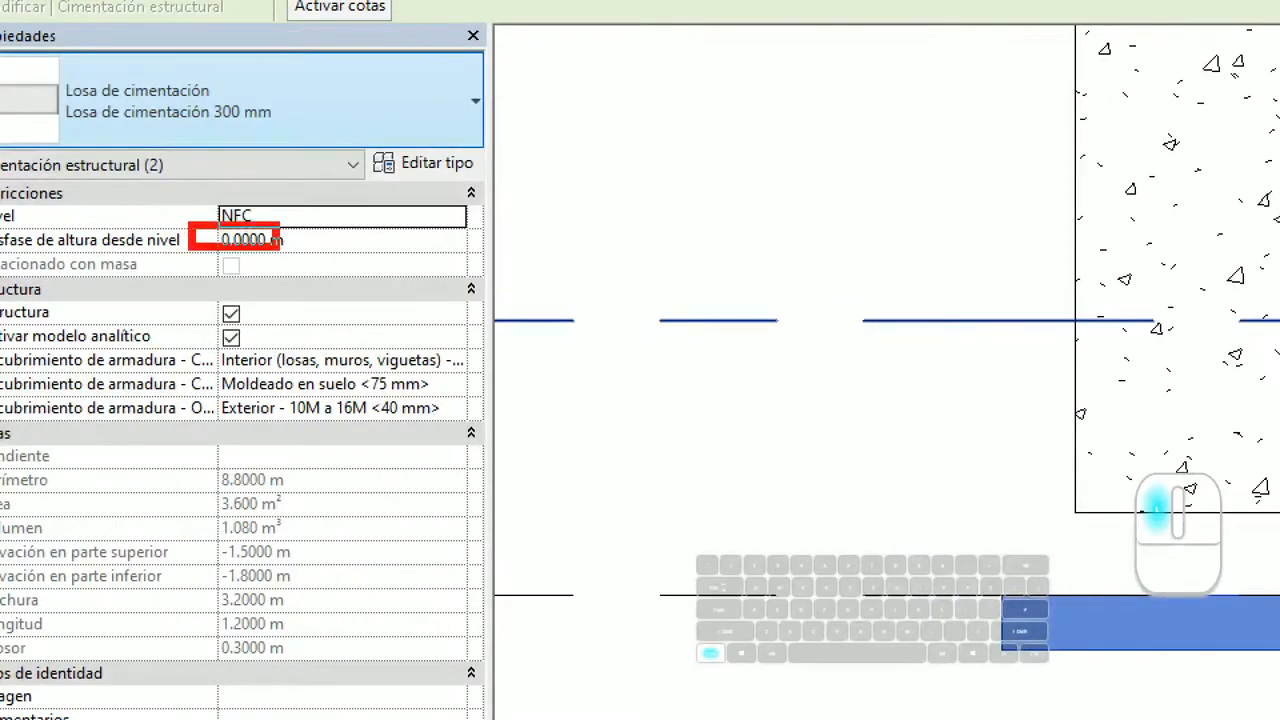
left_click(326, 238)
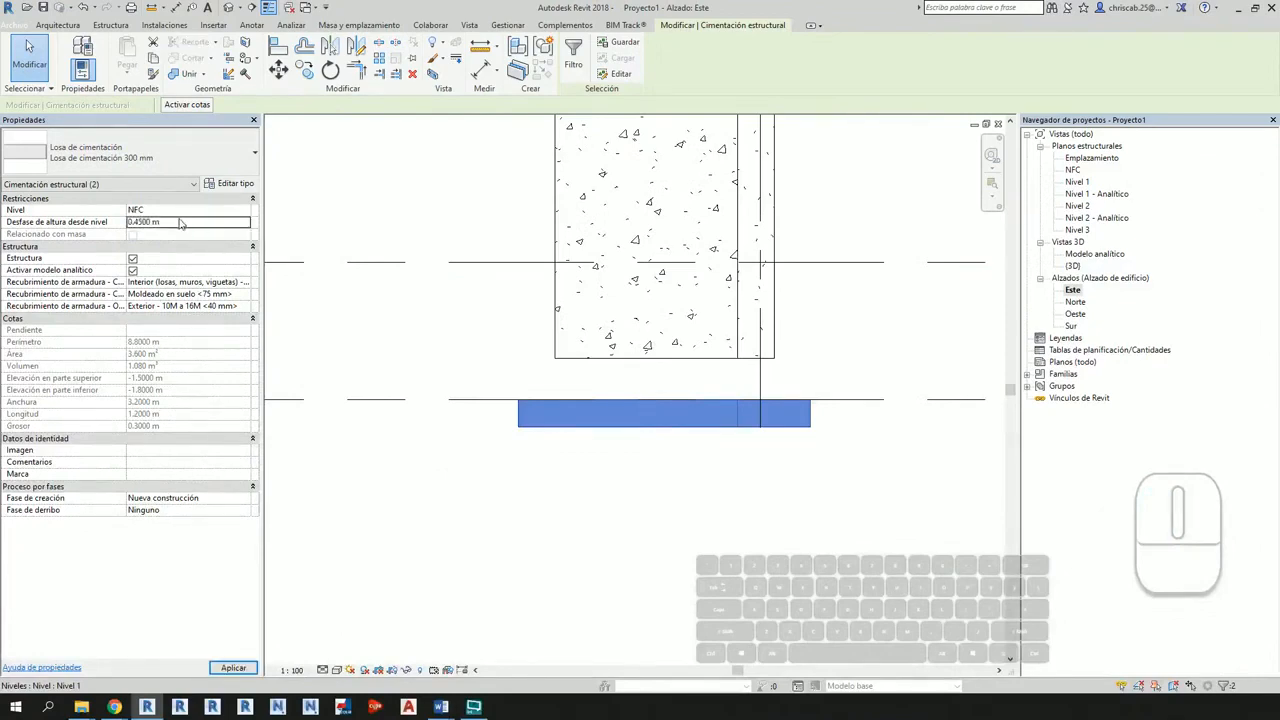
left_click(666, 458)
scroll(666, 460, "down", 2)
middle_click_drag(666, 460, 792, 485)
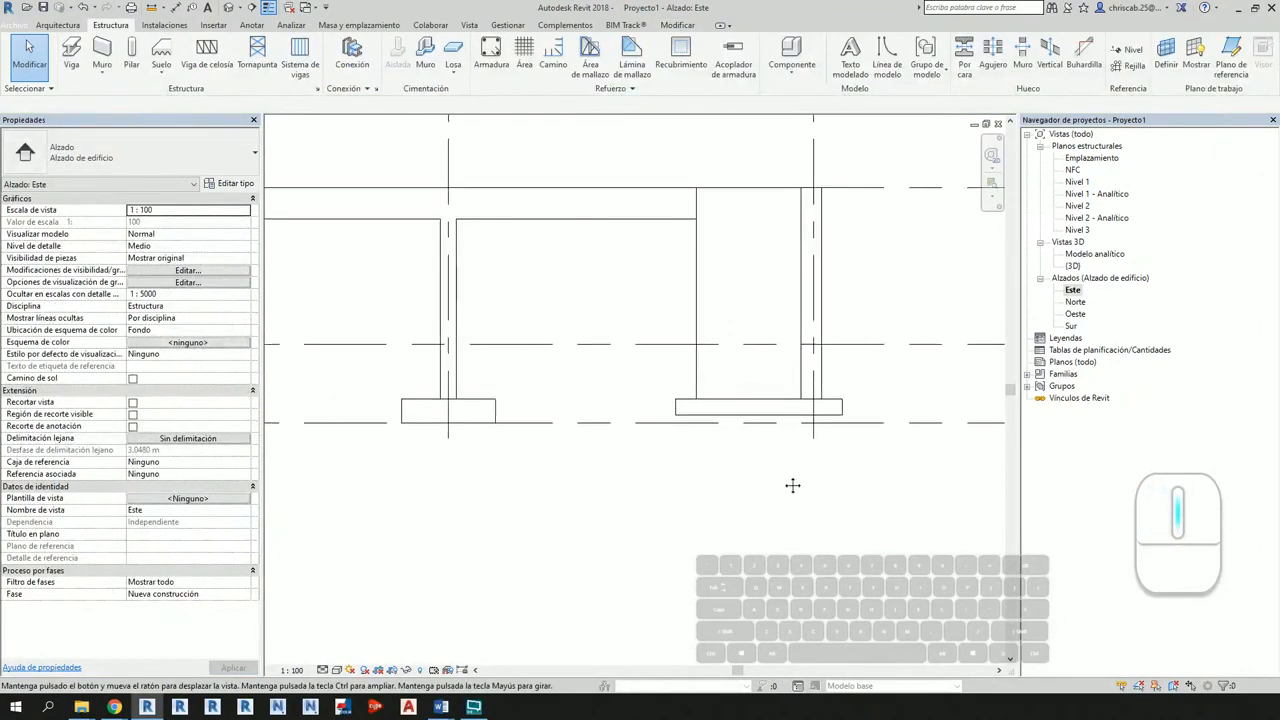
Step: Select both wall foundation slabs in the elevation and set their height offset from the NFC level to 0.30 m
scroll(760, 482, "up", 5)
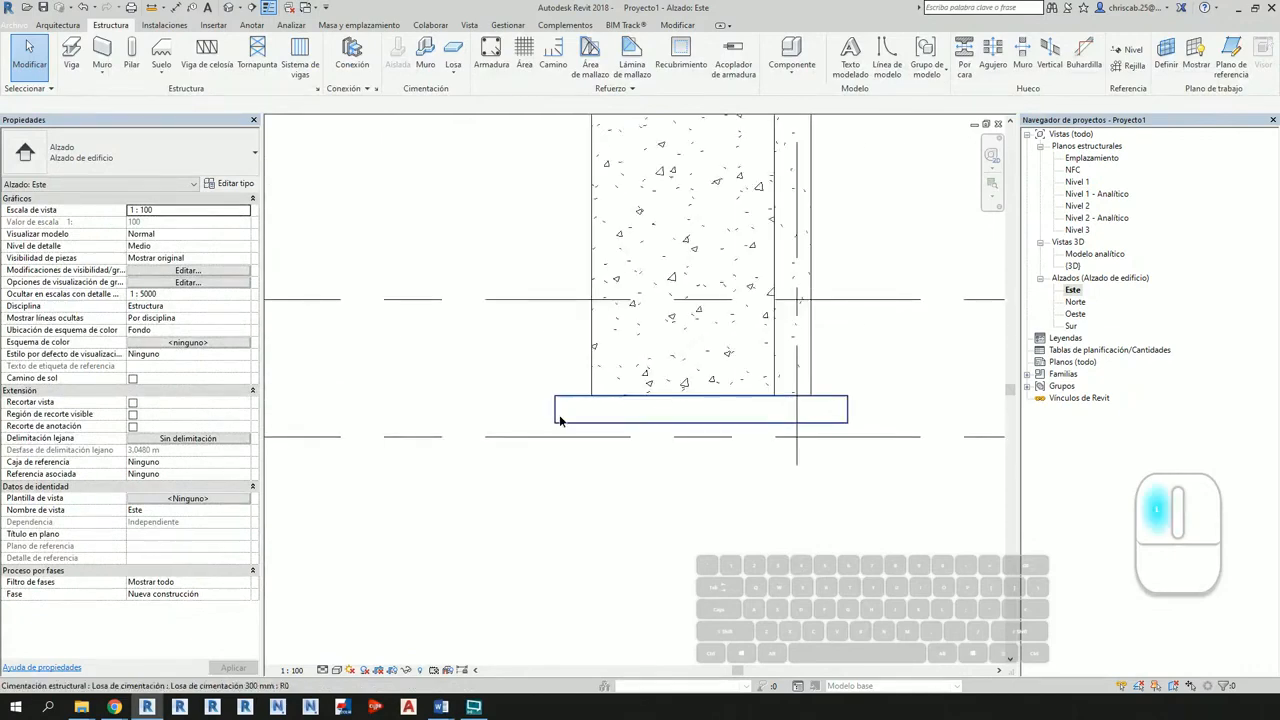
left_click(560, 420)
left_click(663, 501)
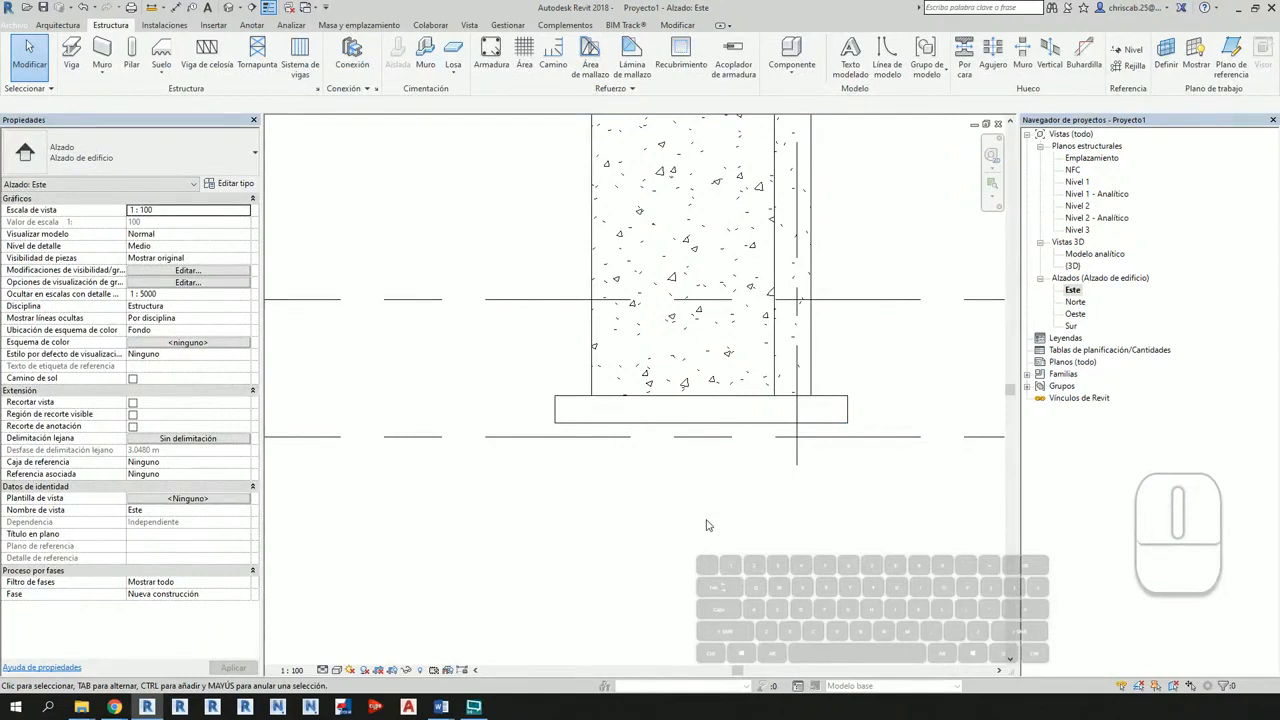
scroll(444, 417, "down", 2)
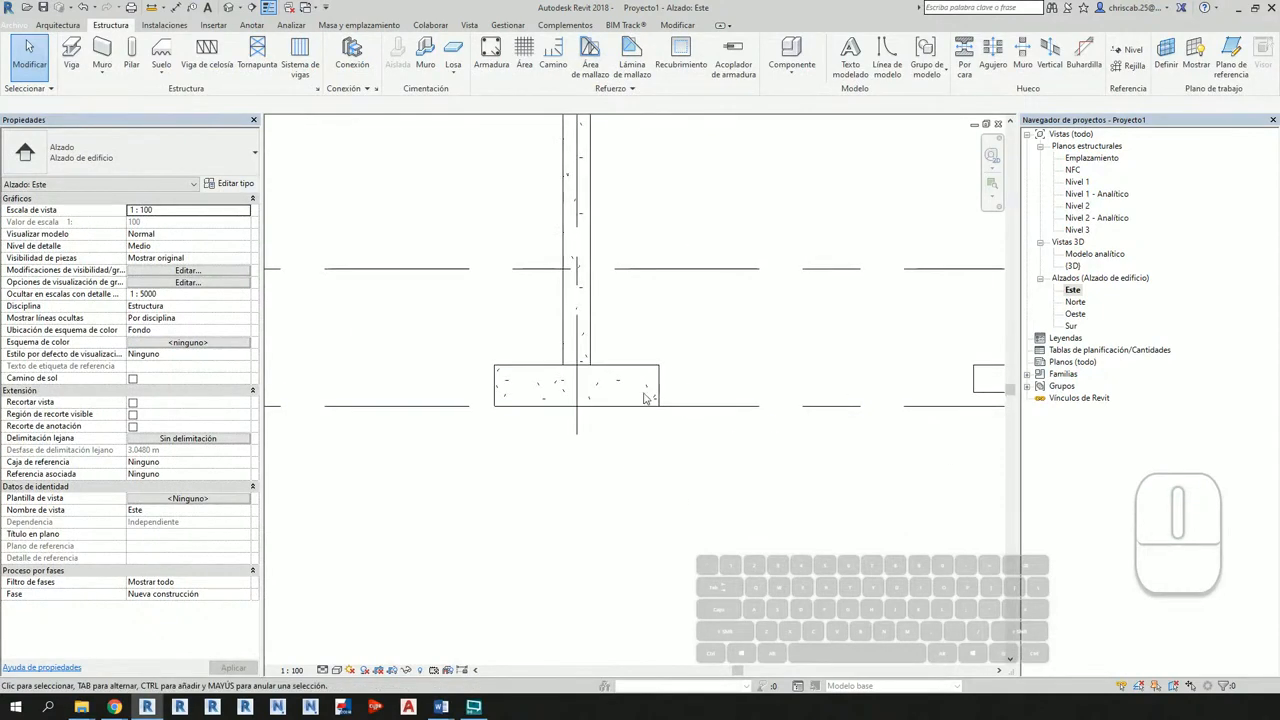
middle_click_drag(730, 403, 375, 420)
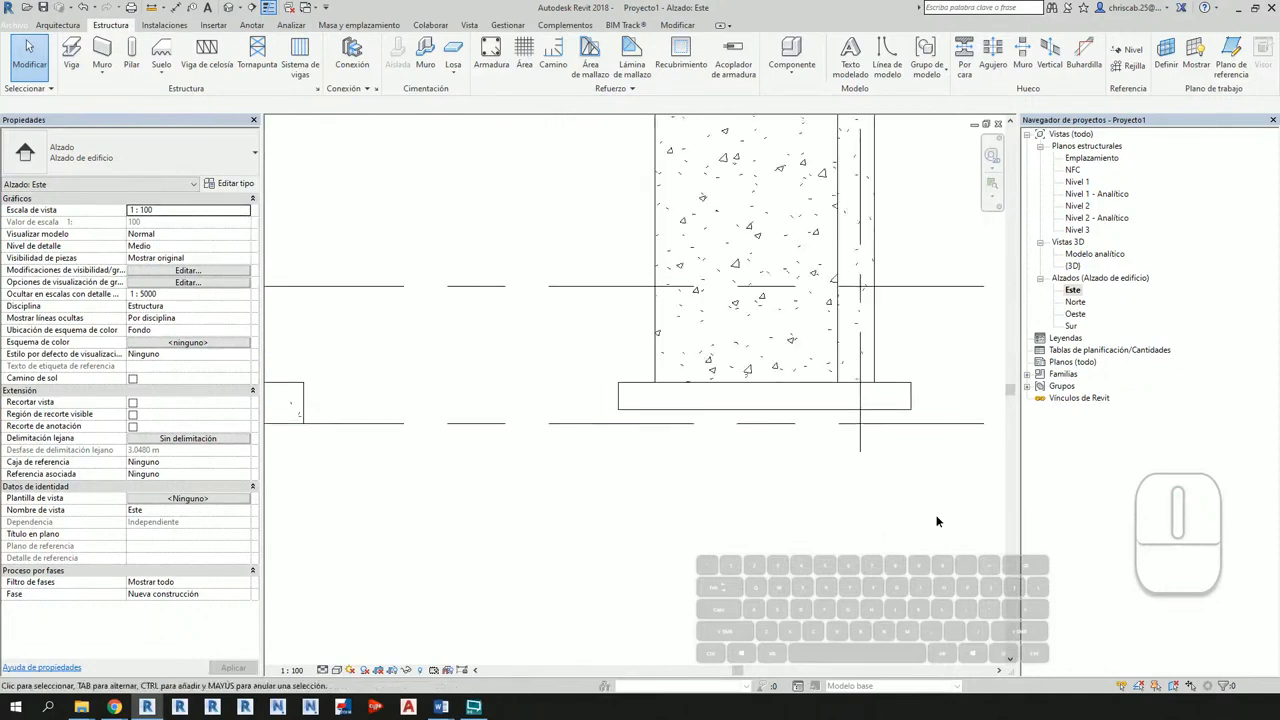
middle_click_drag(937, 521, 838, 546)
left_click_drag(470, 387, 864, 450)
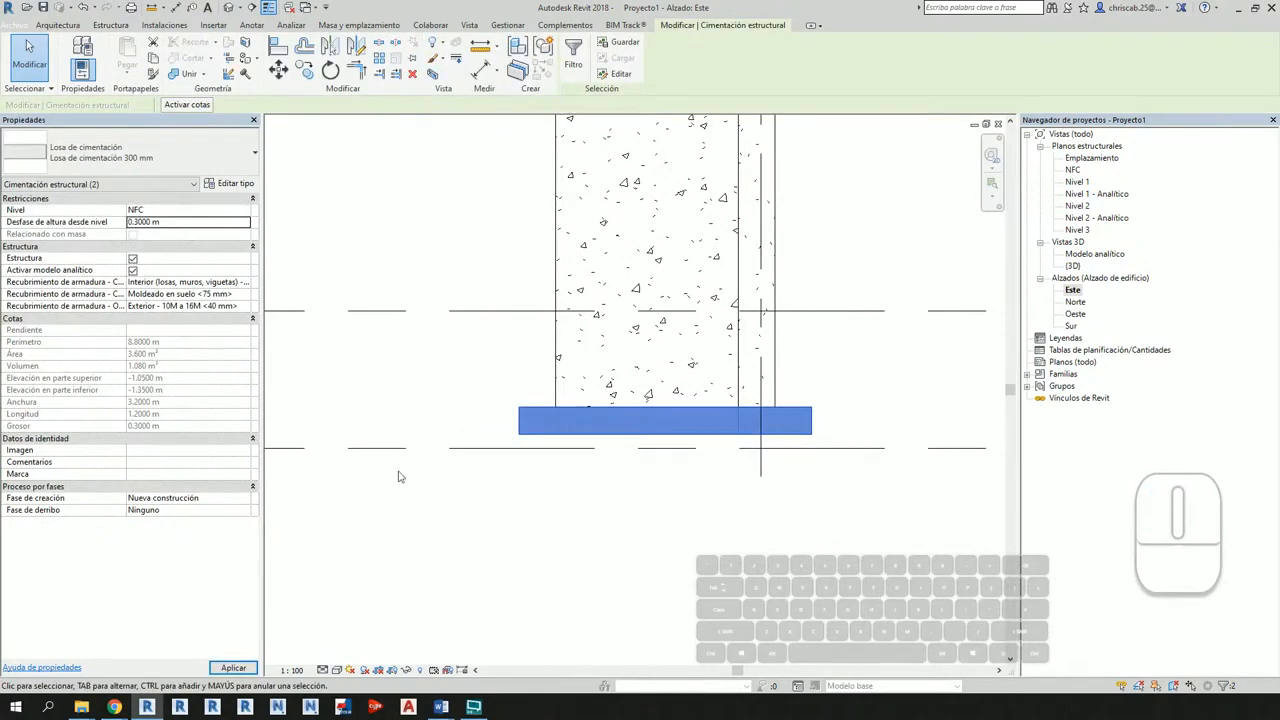
left_click(690, 520)
scroll(843, 463, "down", 1)
scroll(841, 440, "up", 1)
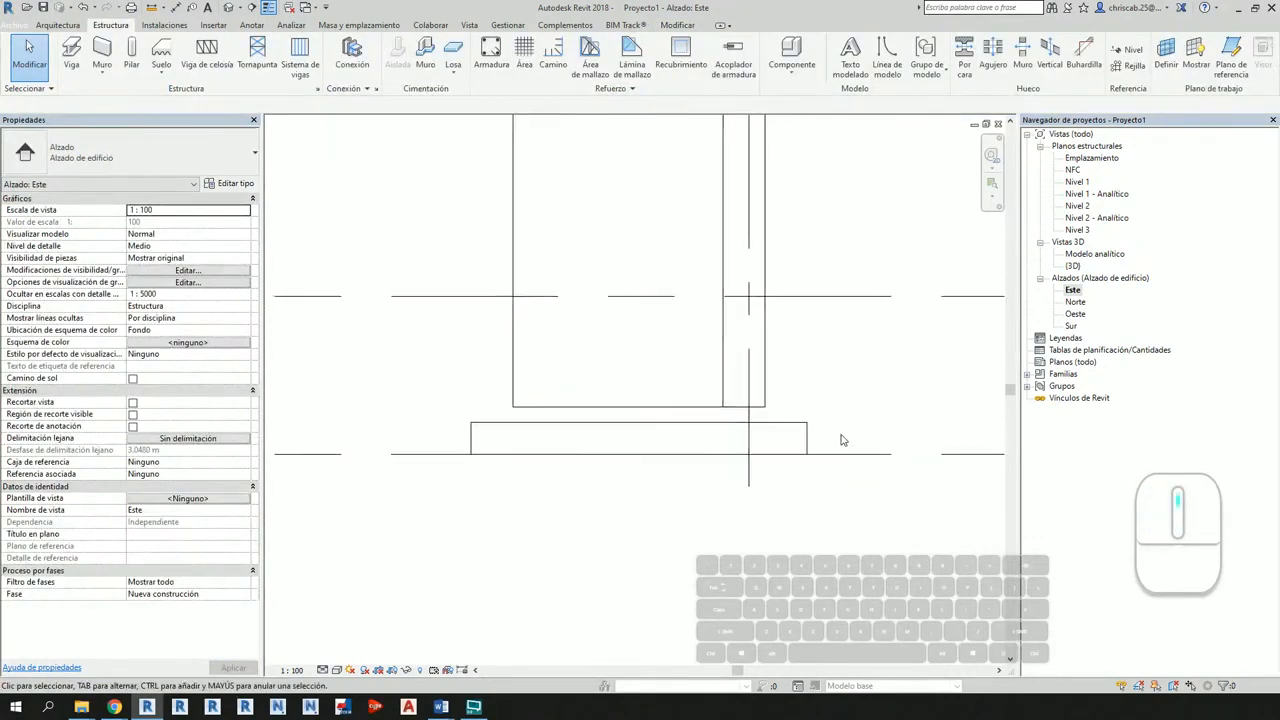
Step: Set the base offset of the wall above the foundation slab to 0.30 m
left_click(712, 400)
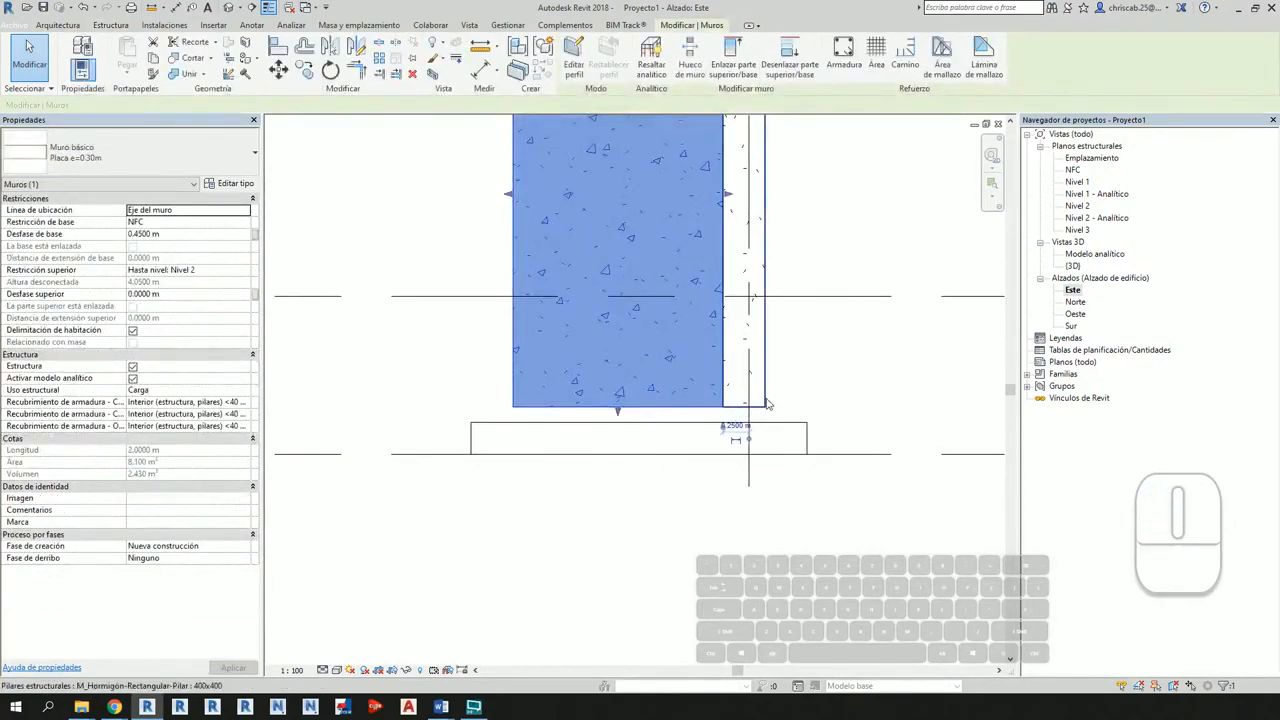
left_click(181, 237)
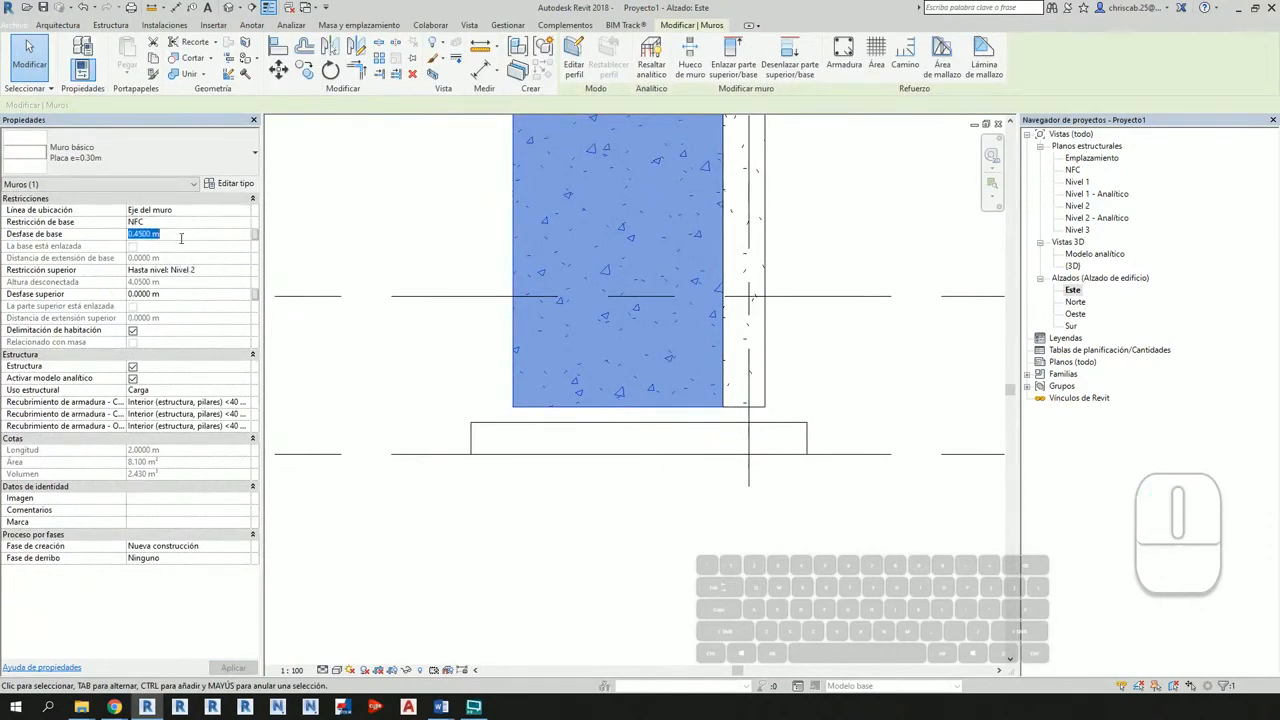
type("0")
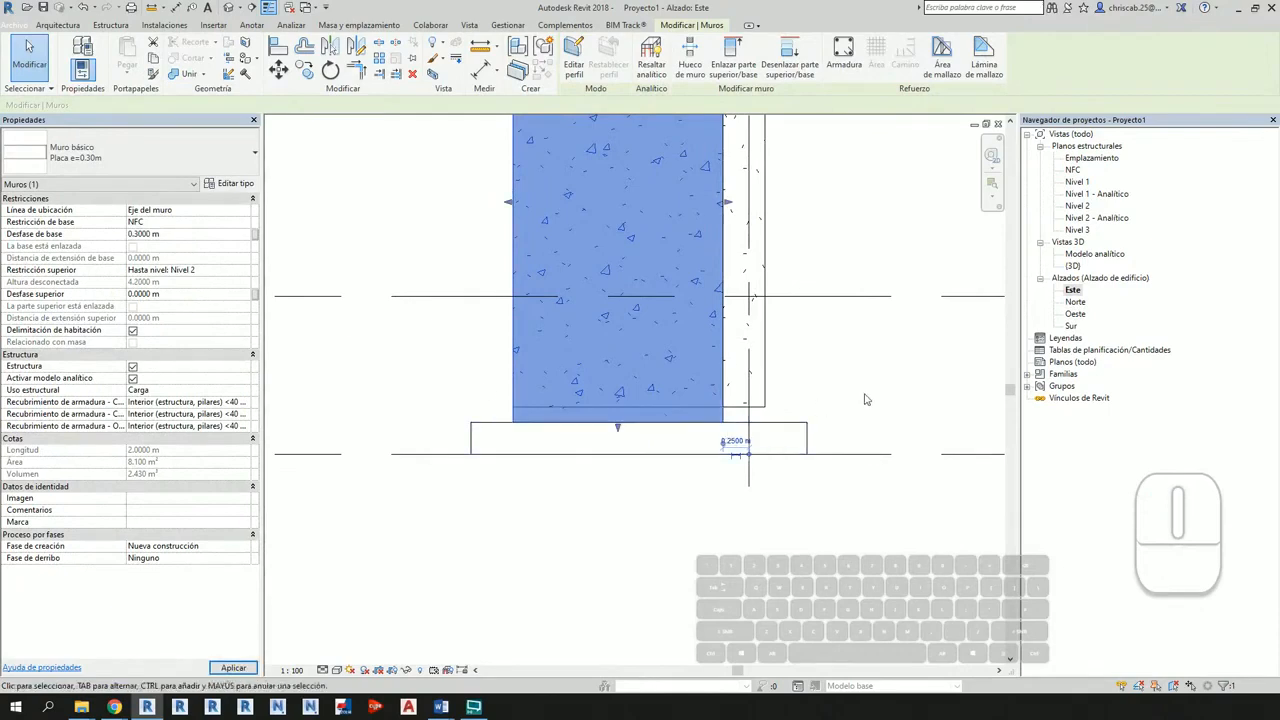
left_click(779, 398)
Step: Set the base offset of the 400x400 column beside that wall to 0.30 m
left_click(760, 396)
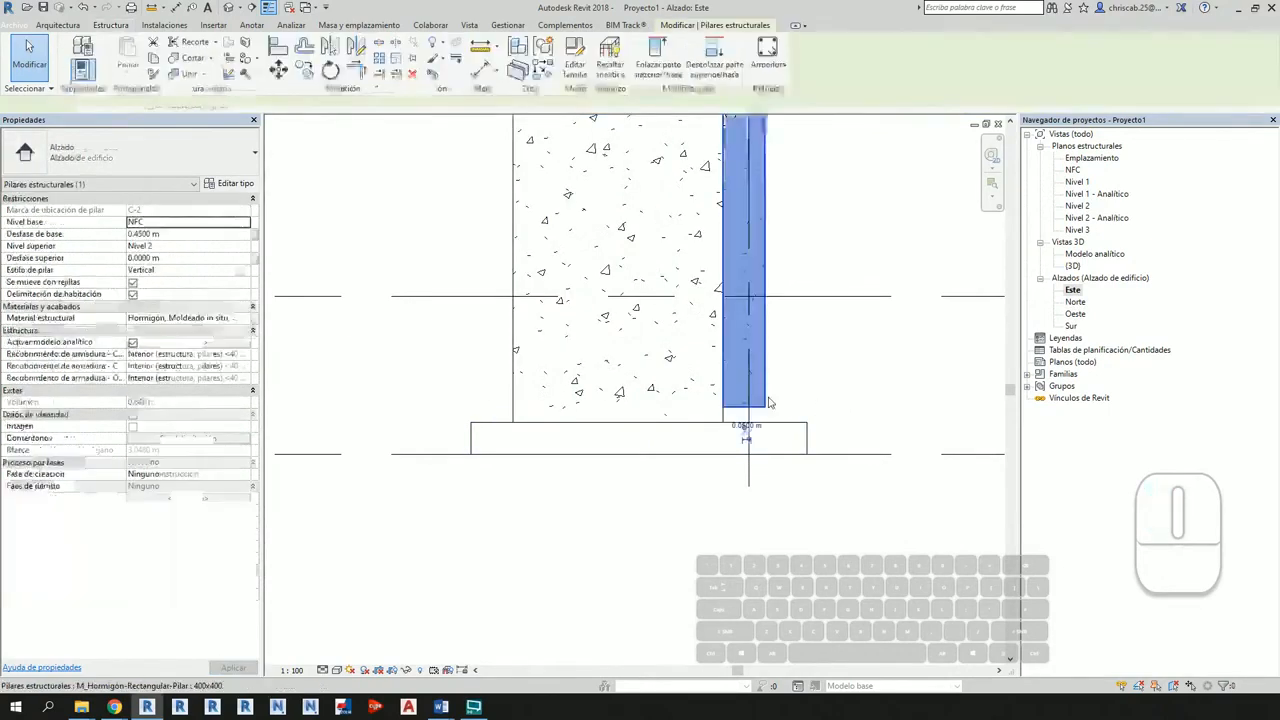
left_click(191, 236)
type("0.3")
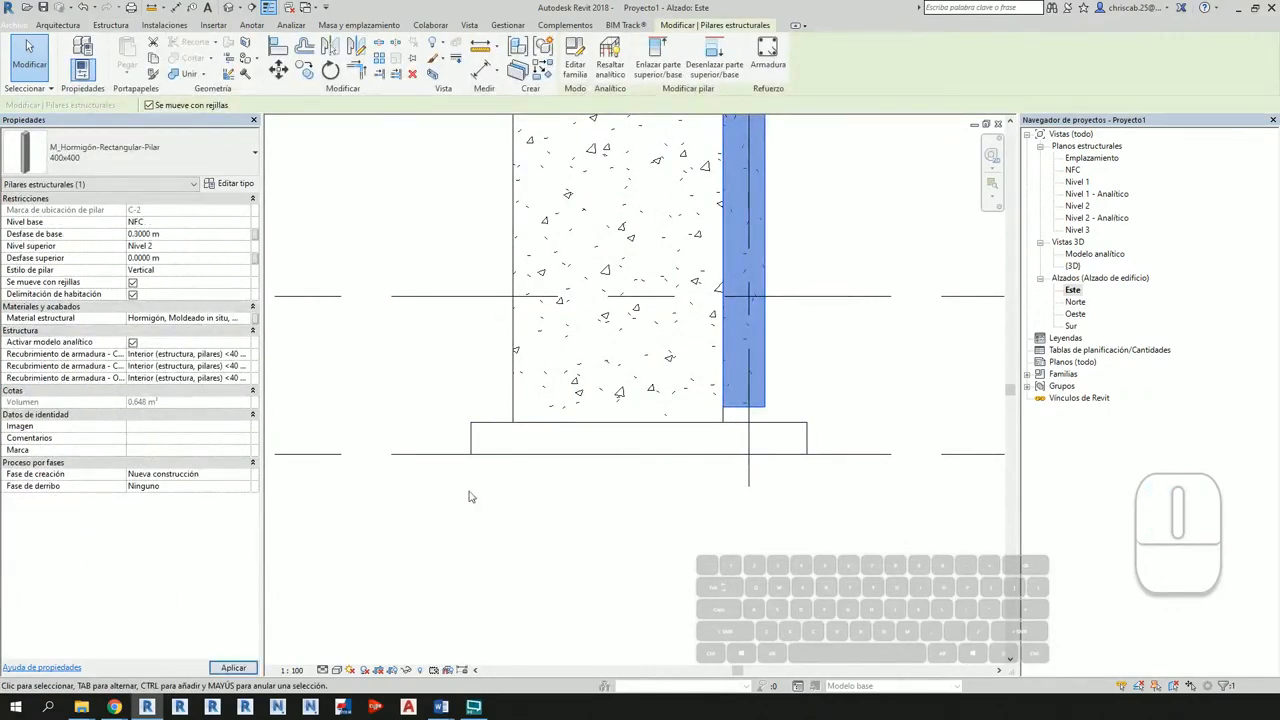
left_click(744, 504)
scroll(744, 504, "down", 5)
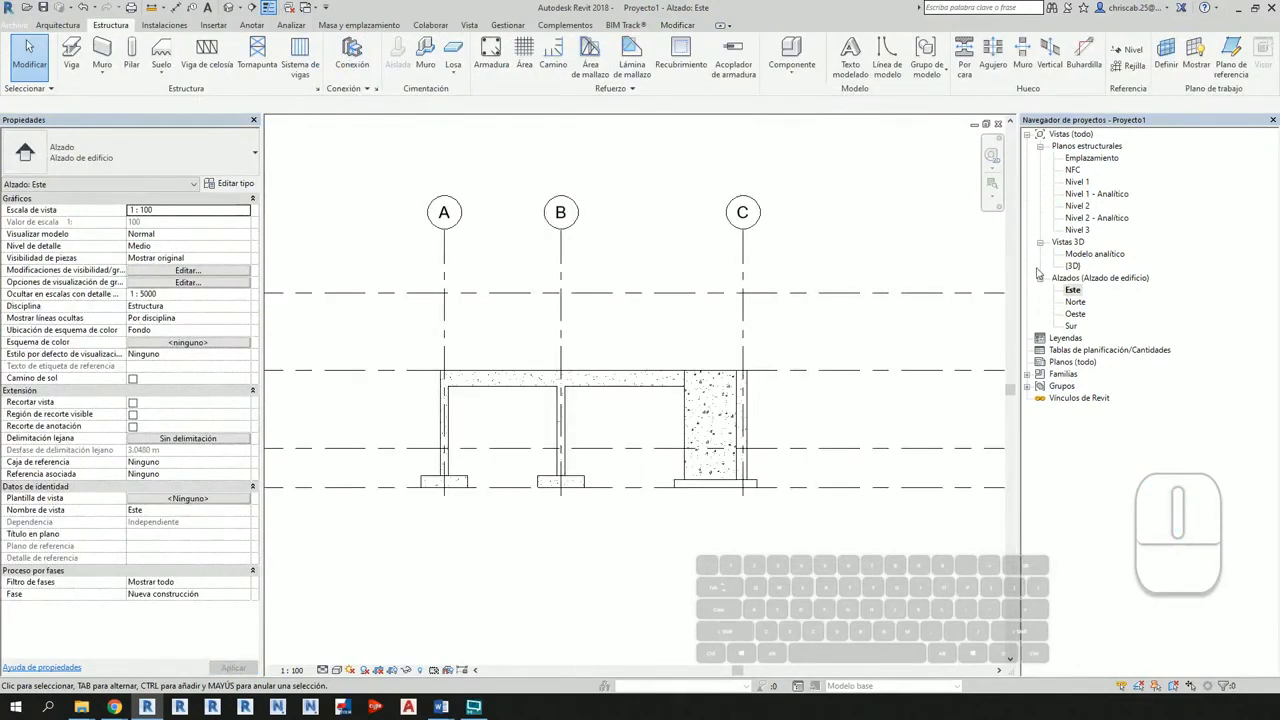
Step: In the 3D view, examine the properties of the opposite corner's wall and column, selected together and separately
double_click(1072, 266)
middle_click_drag(474, 531, 729, 521, "shift")
scroll(649, 570, "up", 6)
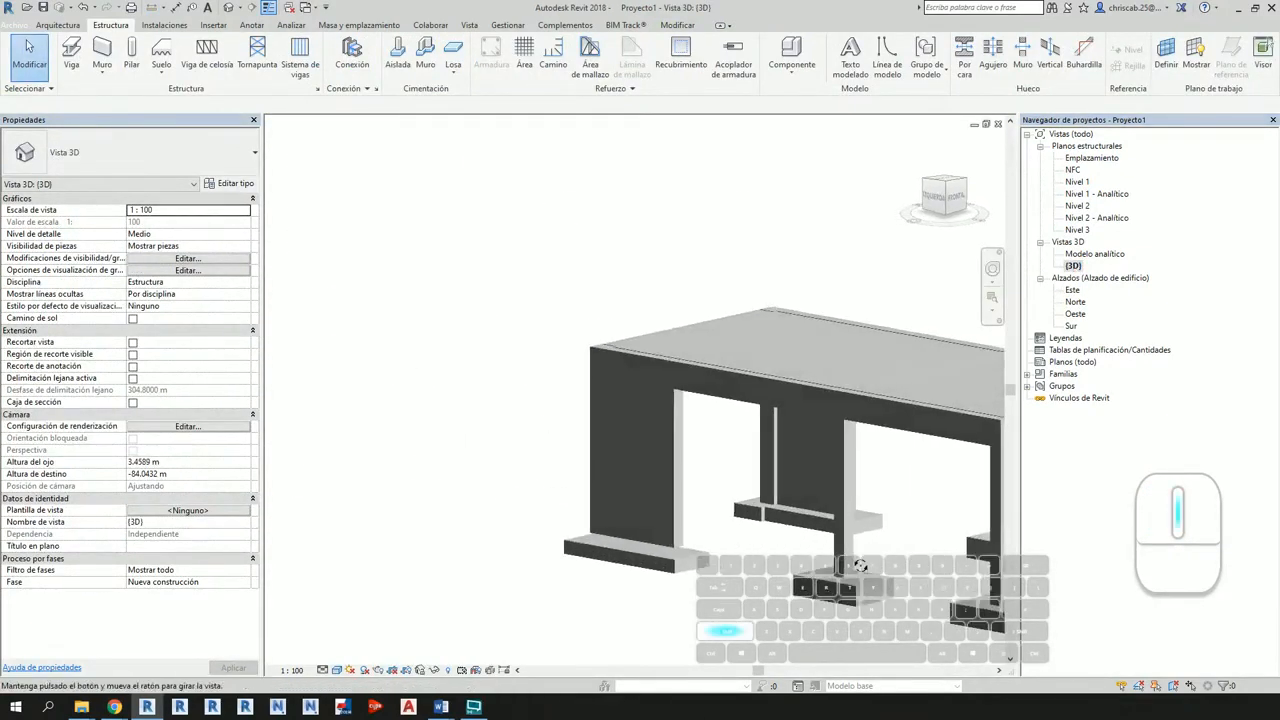
left_click_drag(754, 449, 485, 358)
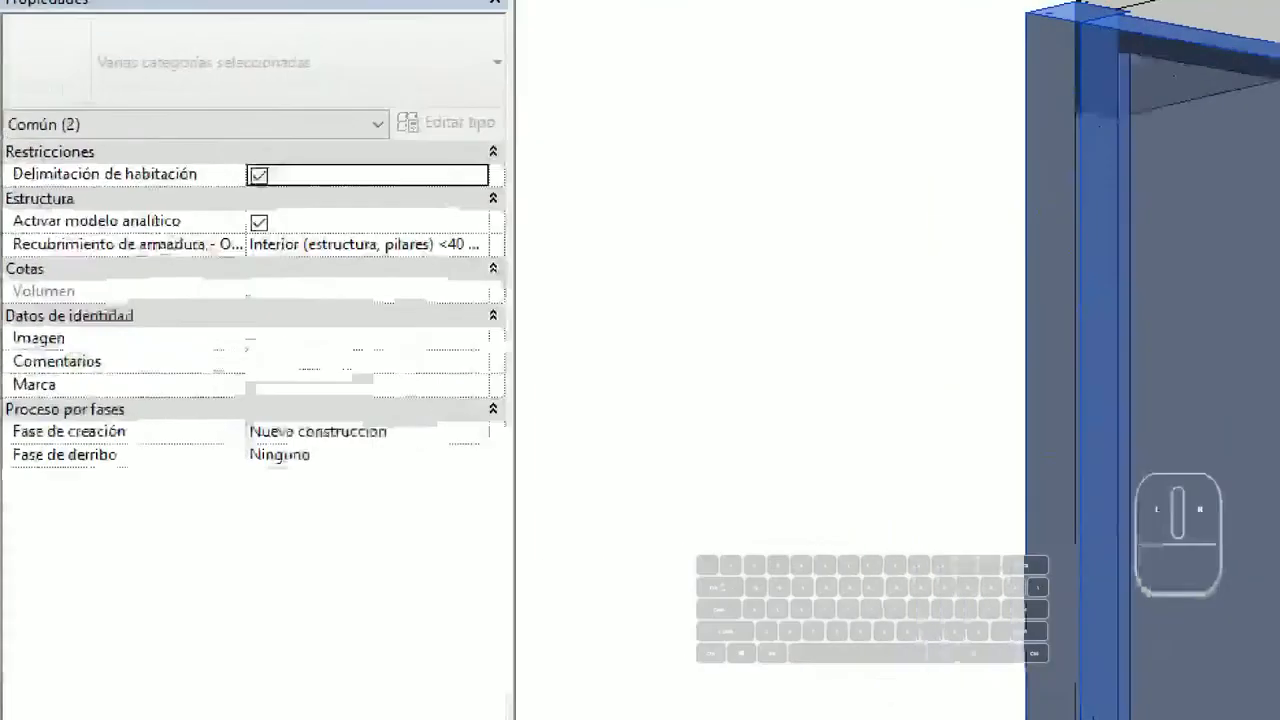
left_click_drag(73, 154, 117, 303)
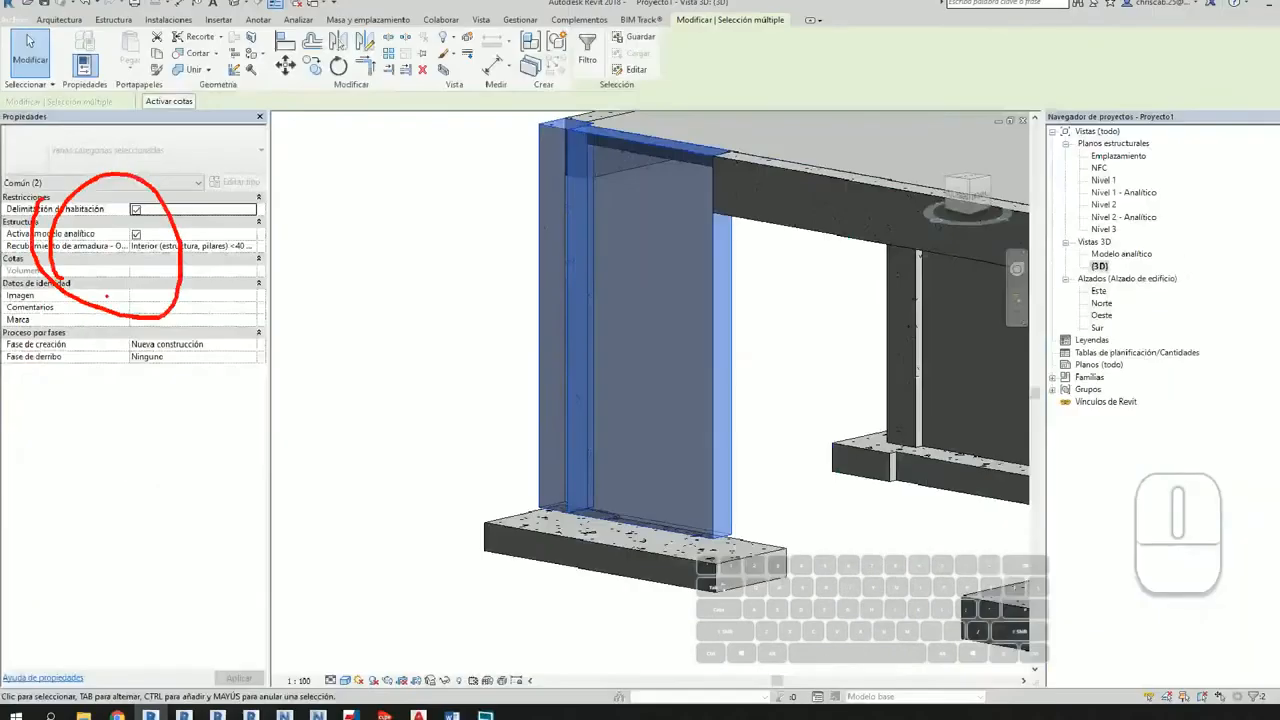
key("Escape")
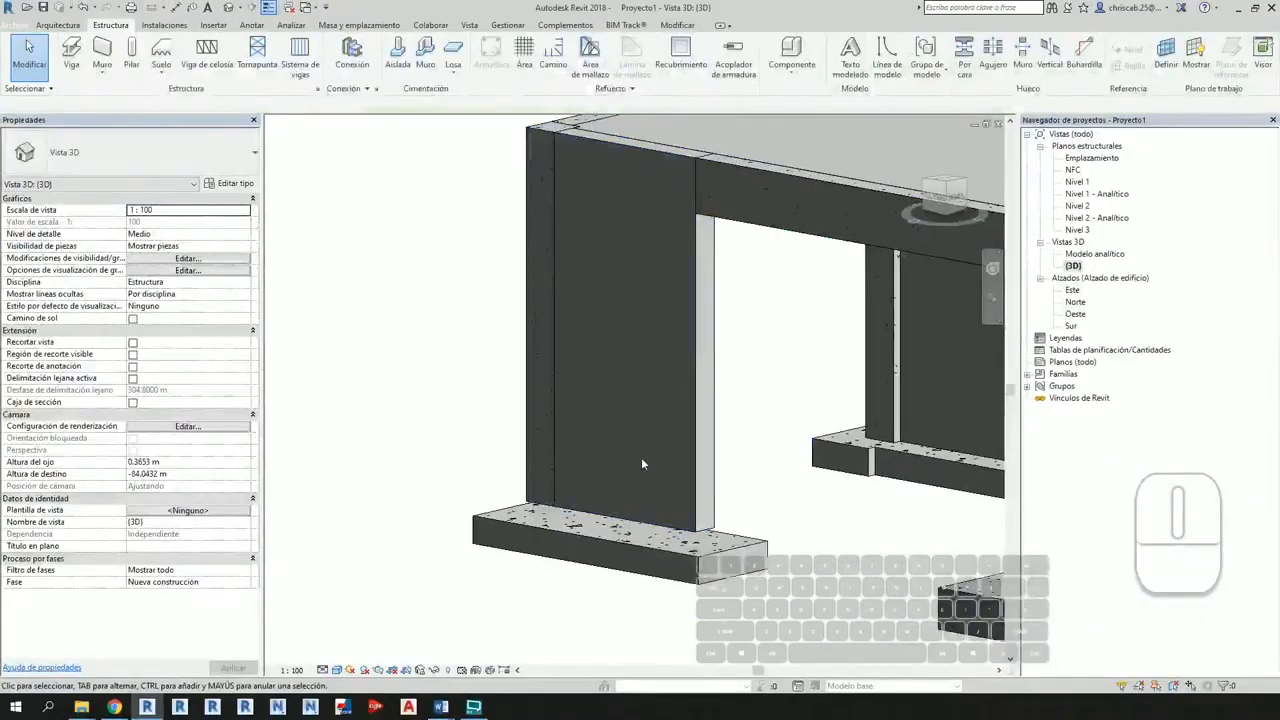
left_click(709, 404)
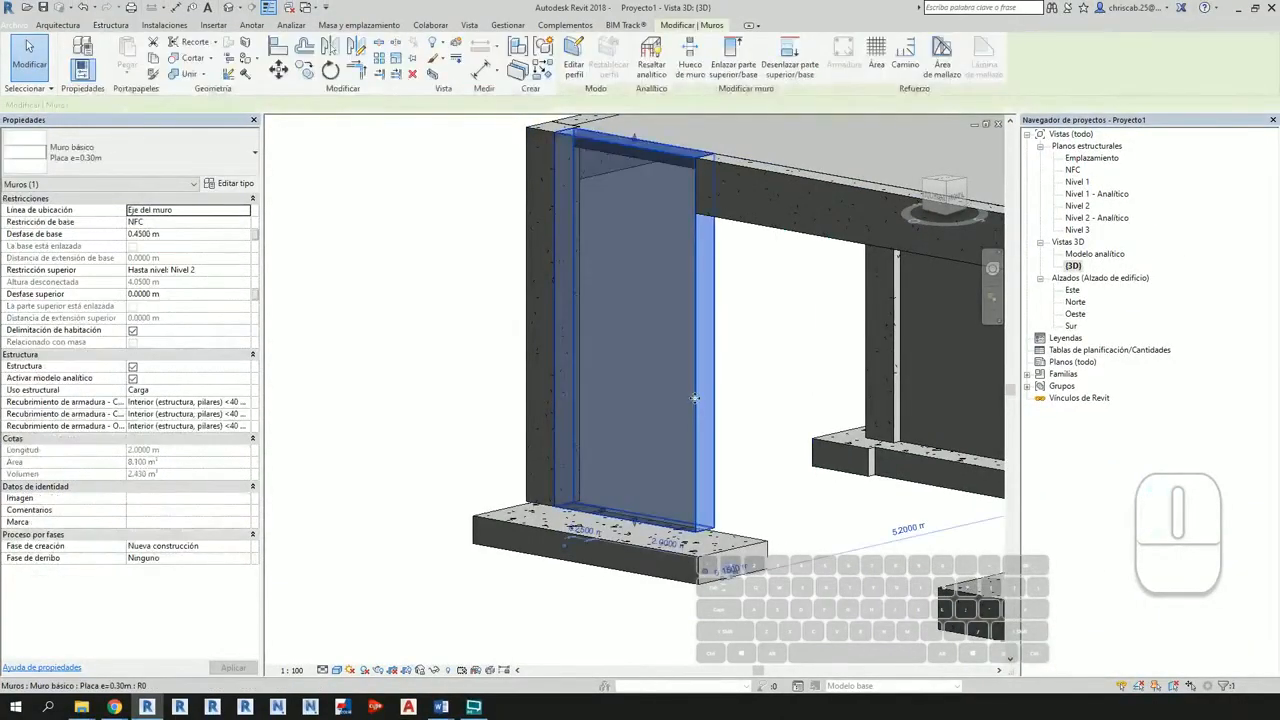
left_click(530, 298)
key("Escape")
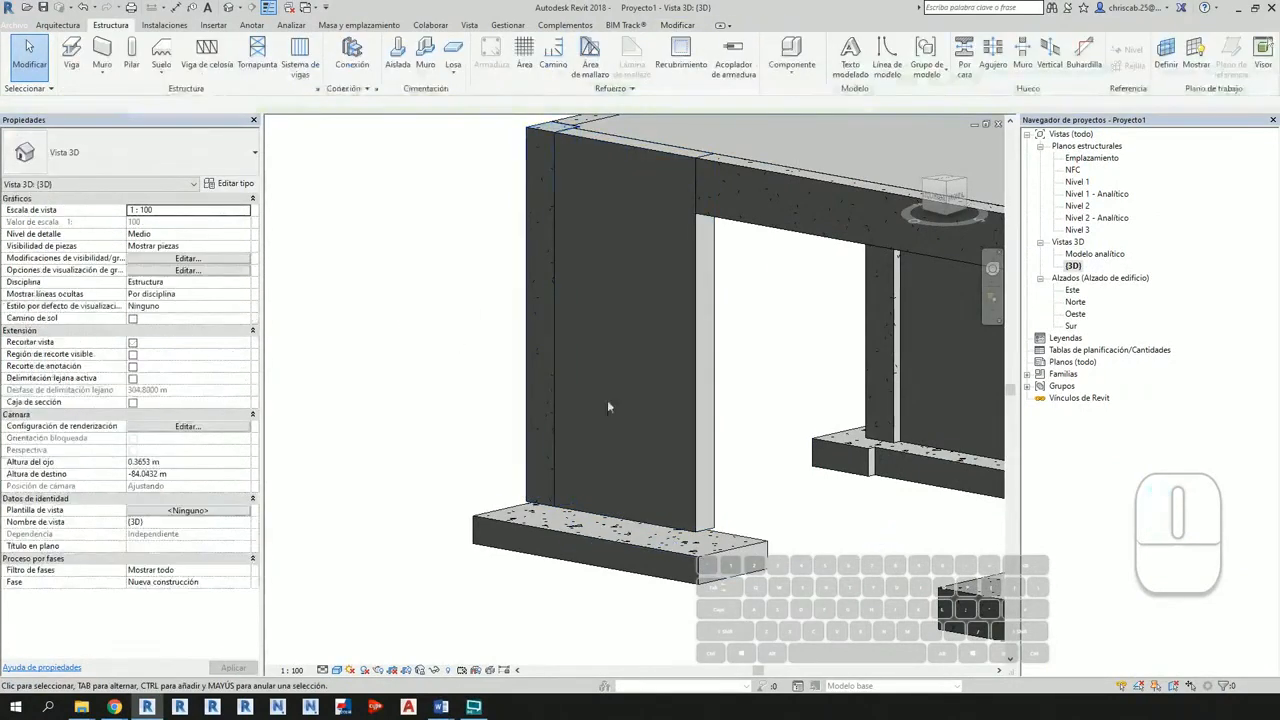
Step: Set the base offset of the opposite wall to 0.30 m so it extends down to its foundation slab
left_click(698, 420)
left_click_drag(192, 236, 5, 245)
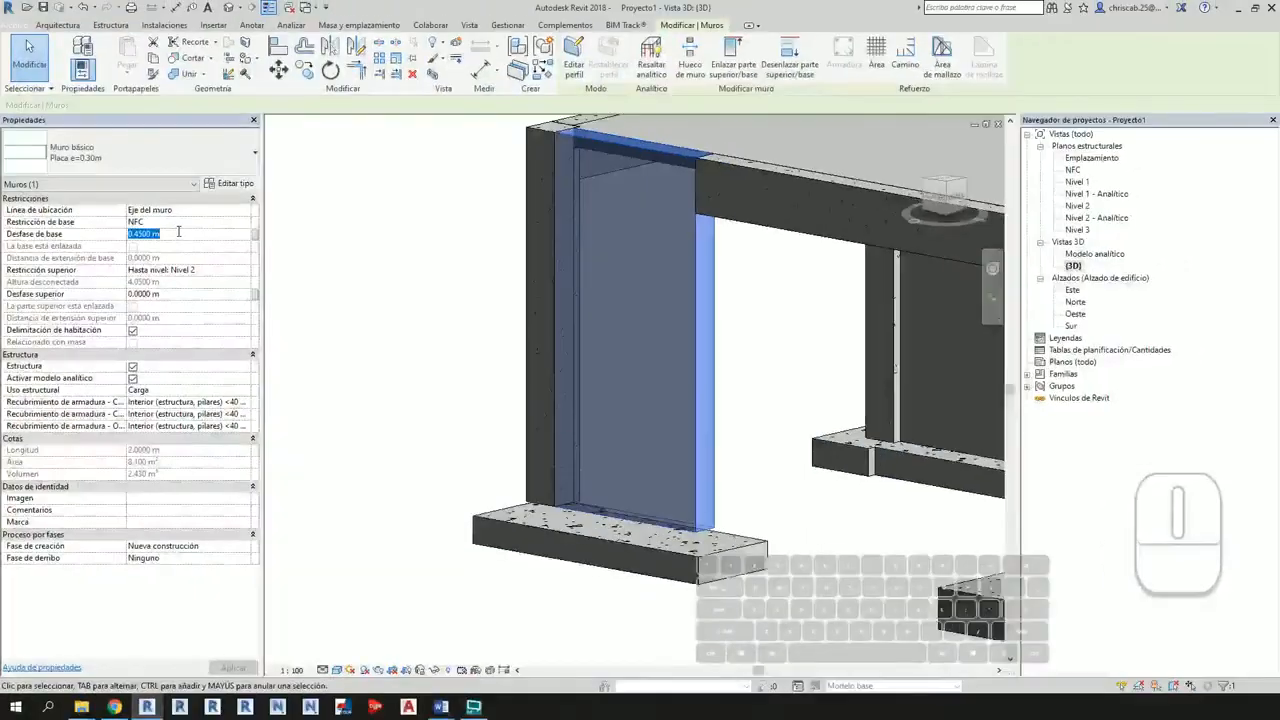
left_click(181, 234)
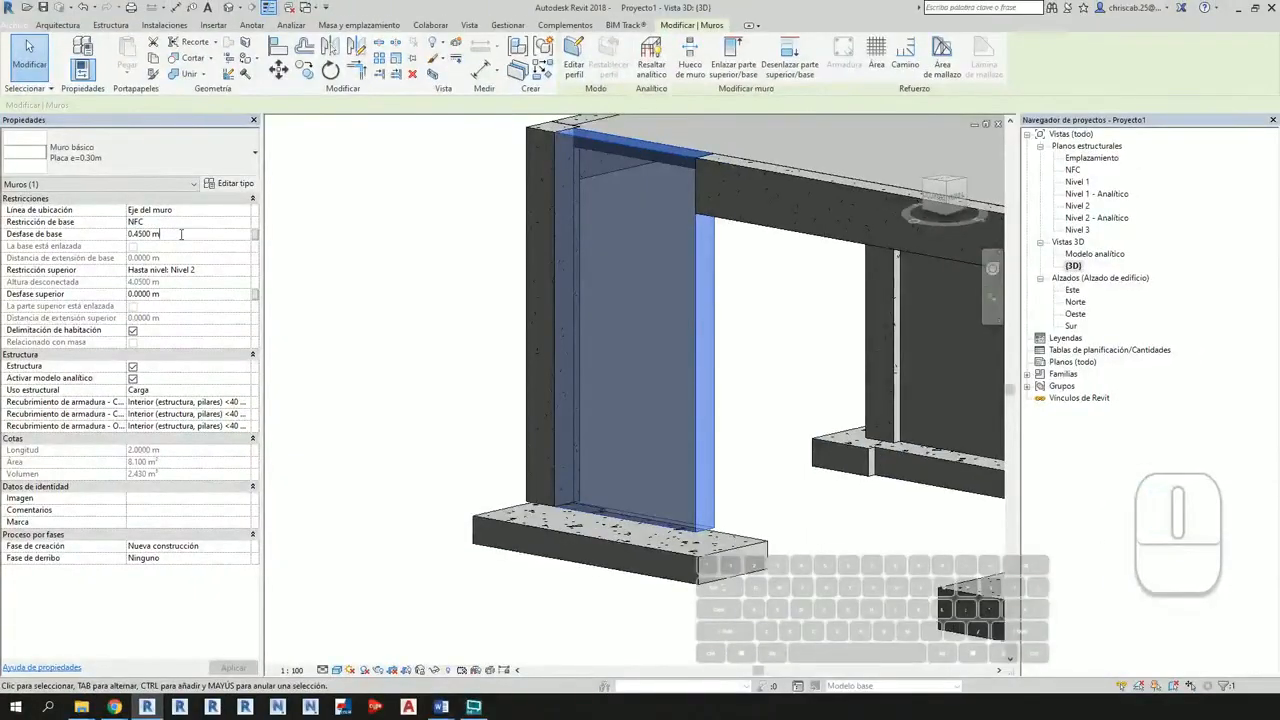
key("shift+Home")
type("0.3000 m")
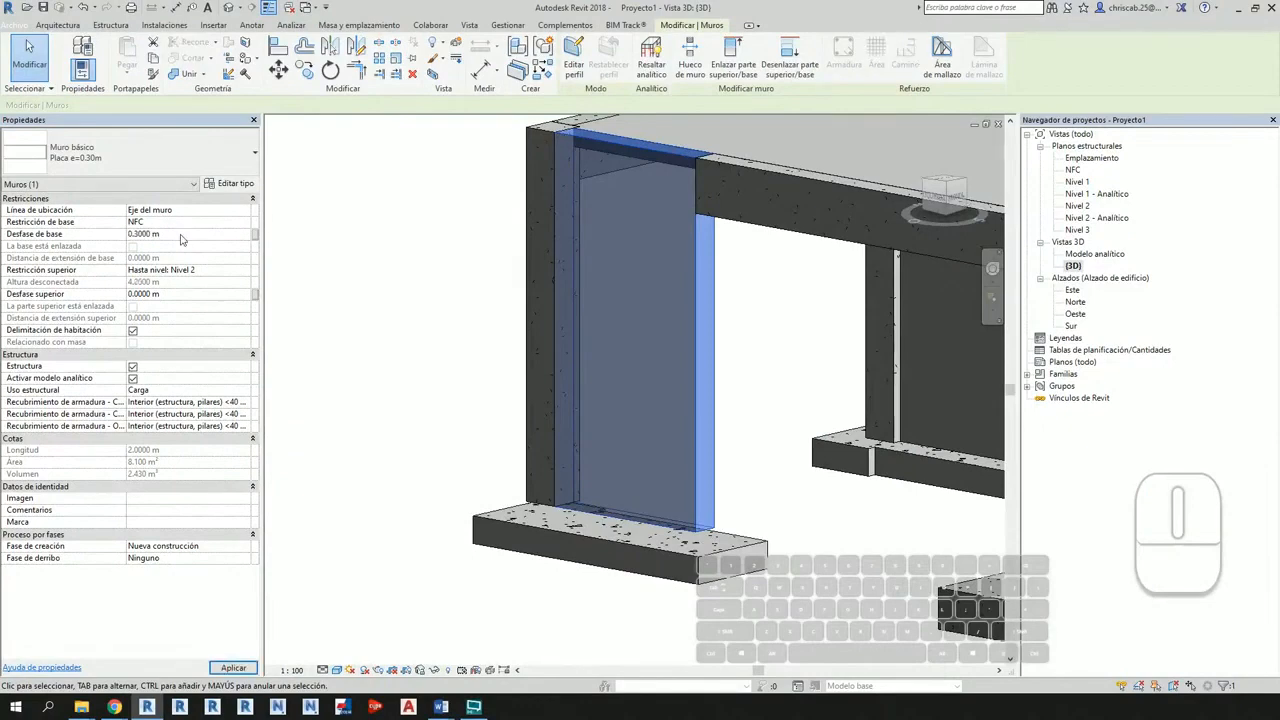
left_click(499, 380)
Step: Set the base offset of the corner column next to the opposite wall to 0.30 m
middle_click_drag(471, 397, 498, 406, "shift")
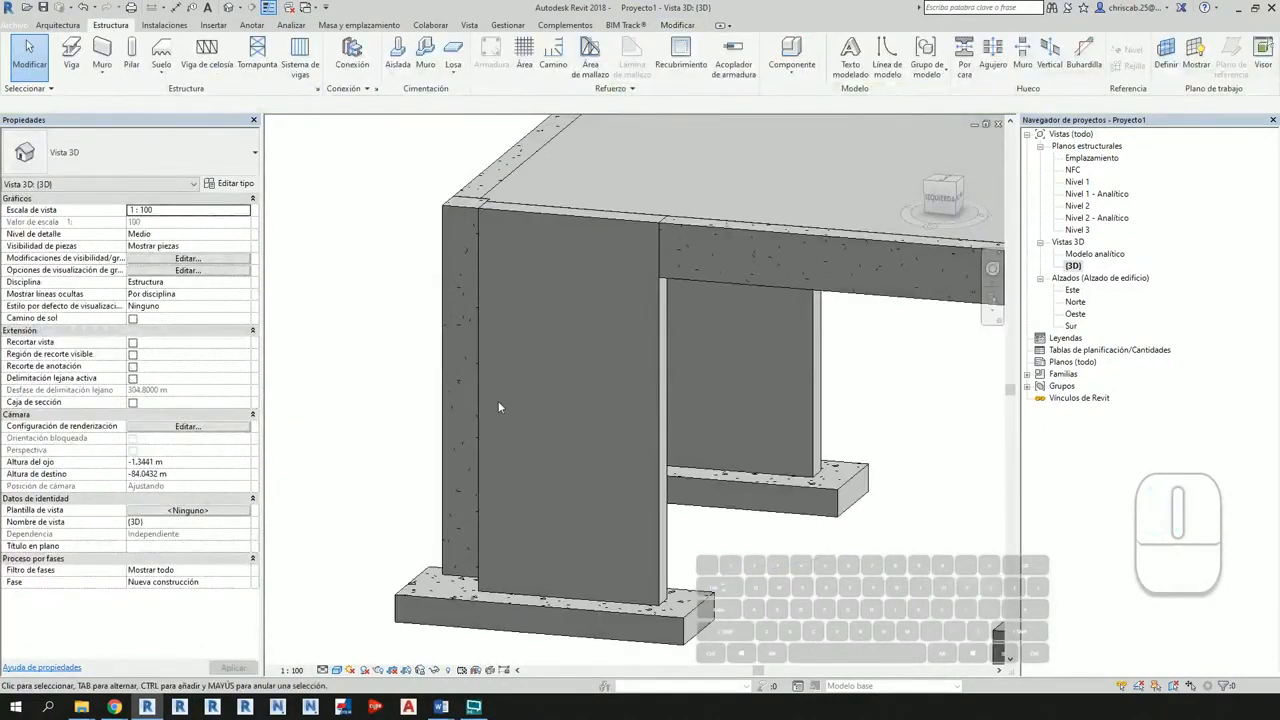
left_click(444, 389)
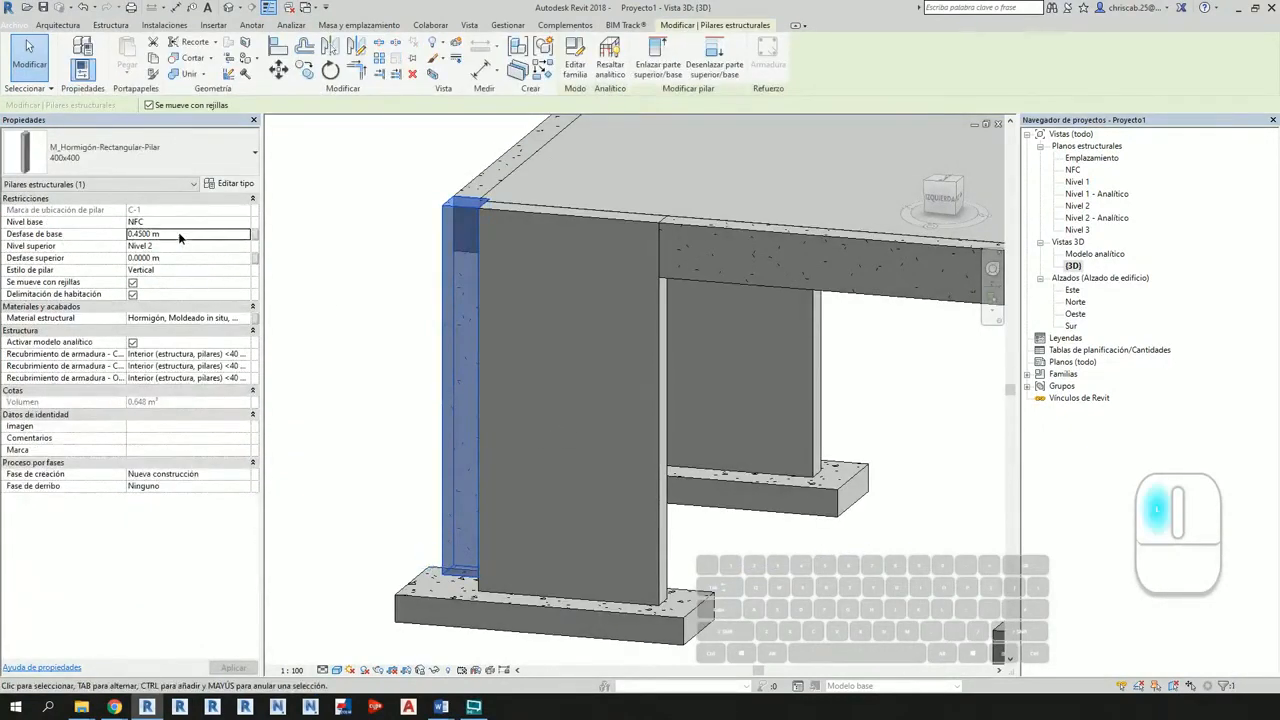
key("shift+Home")
type("0.3000 m")
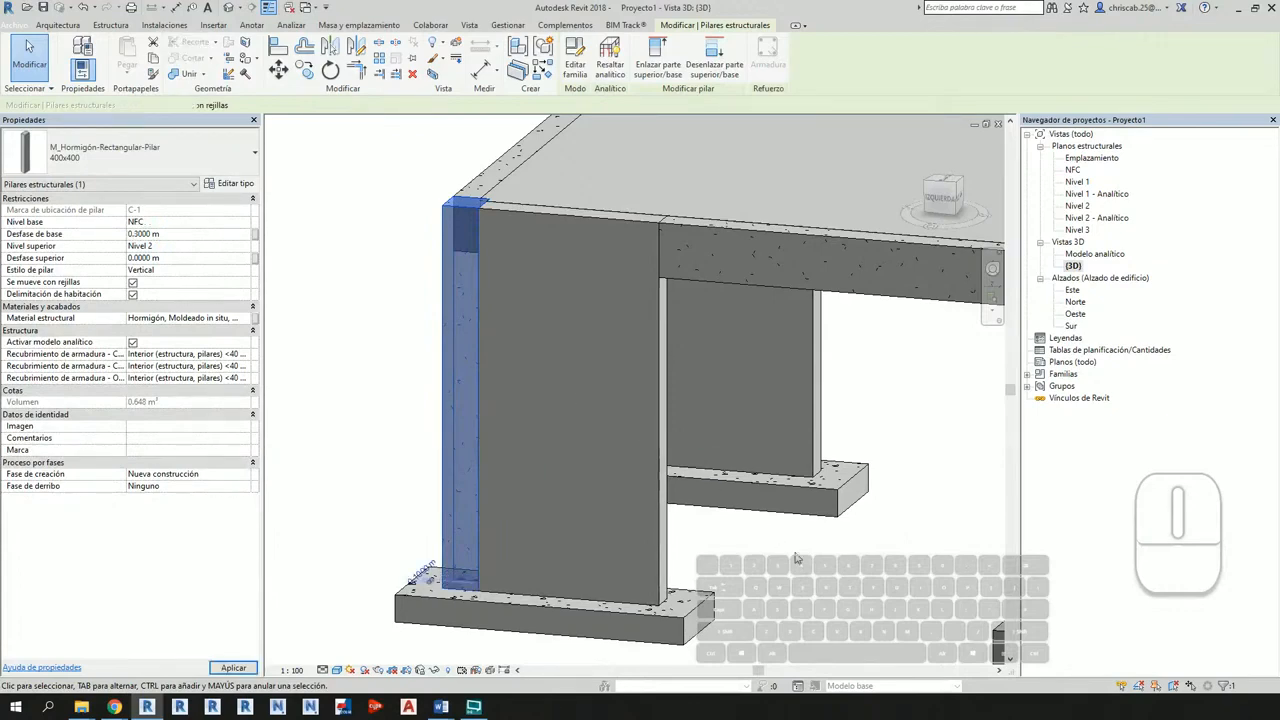
left_click(797, 558)
middle_click_drag(797, 558, 712, 502, "shift")
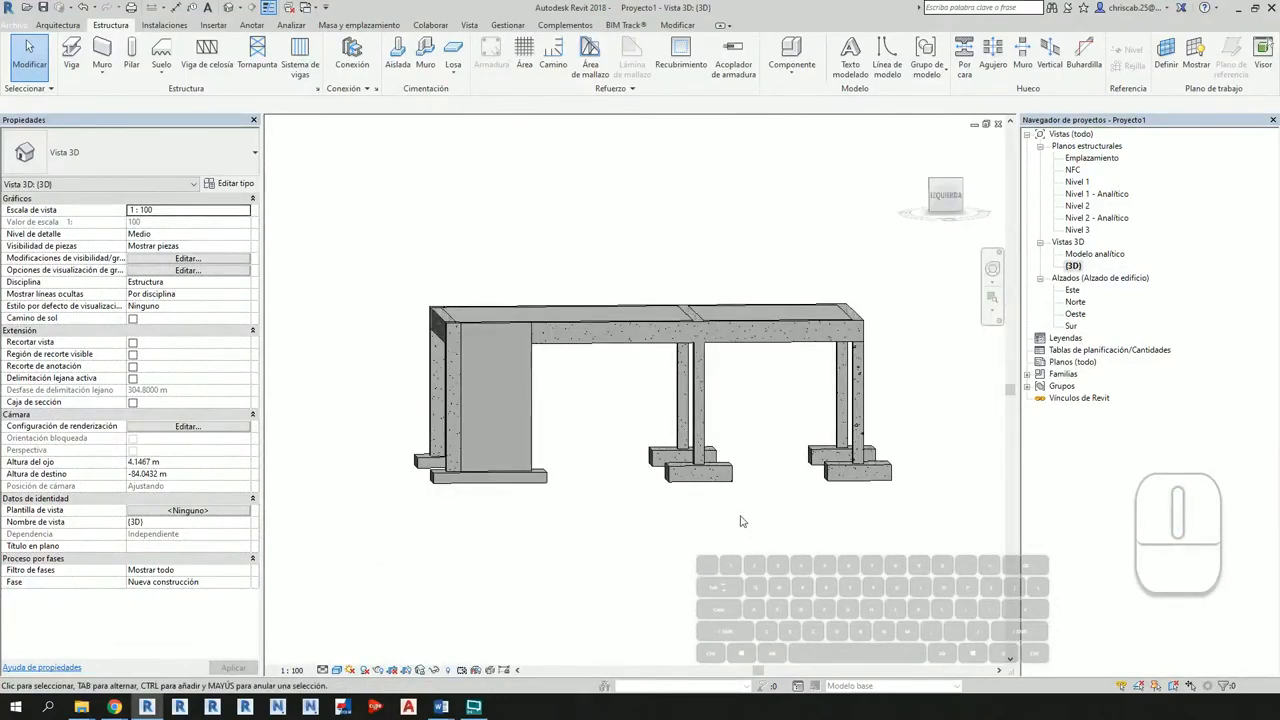
middle_click_drag(877, 527, 930, 470, "shift")
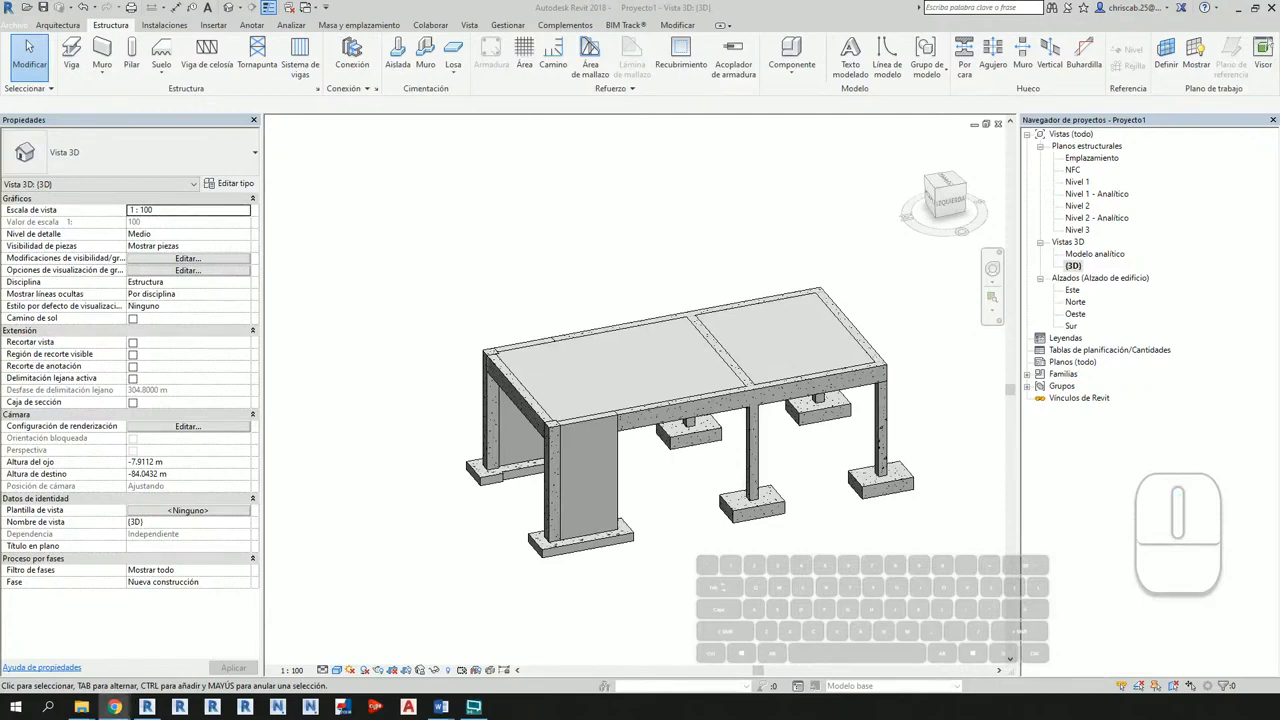
double_click(1078, 184)
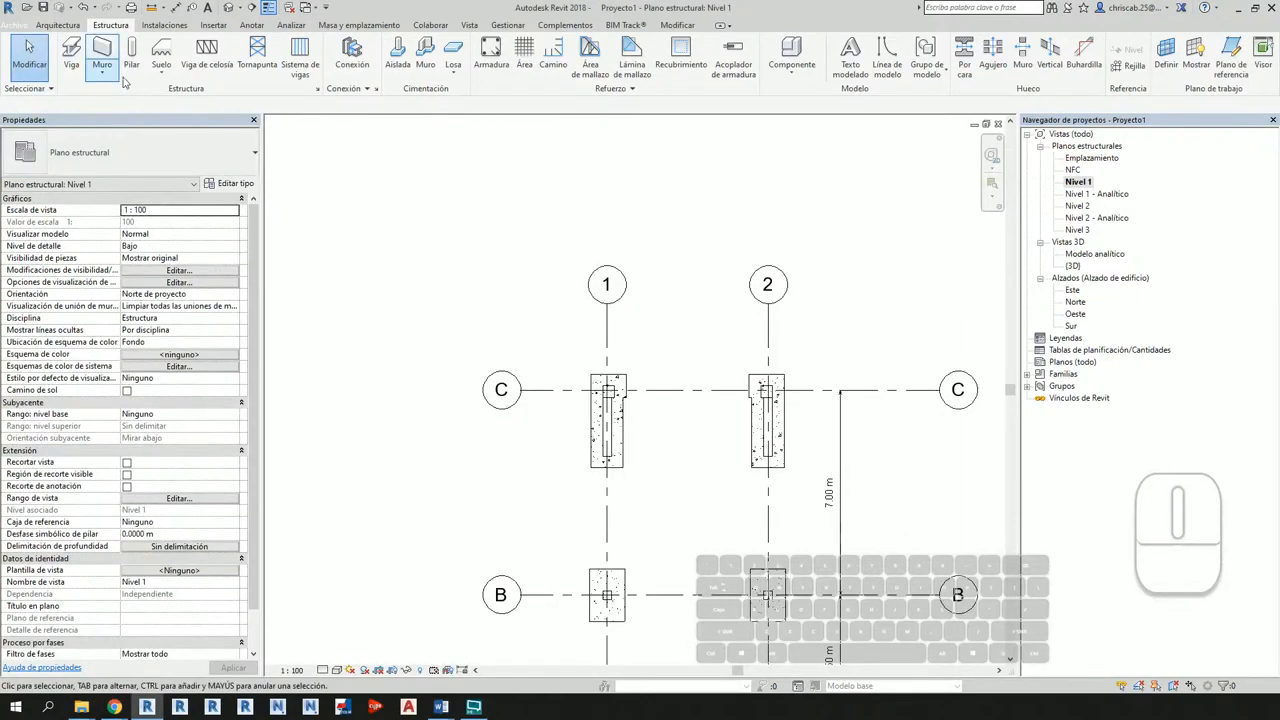
key("ctrl+1")
left_click(251, 93)
left_click_drag(276, 50, 481, 136, "ctrl")
key("Escape")
left_click(312, 105)
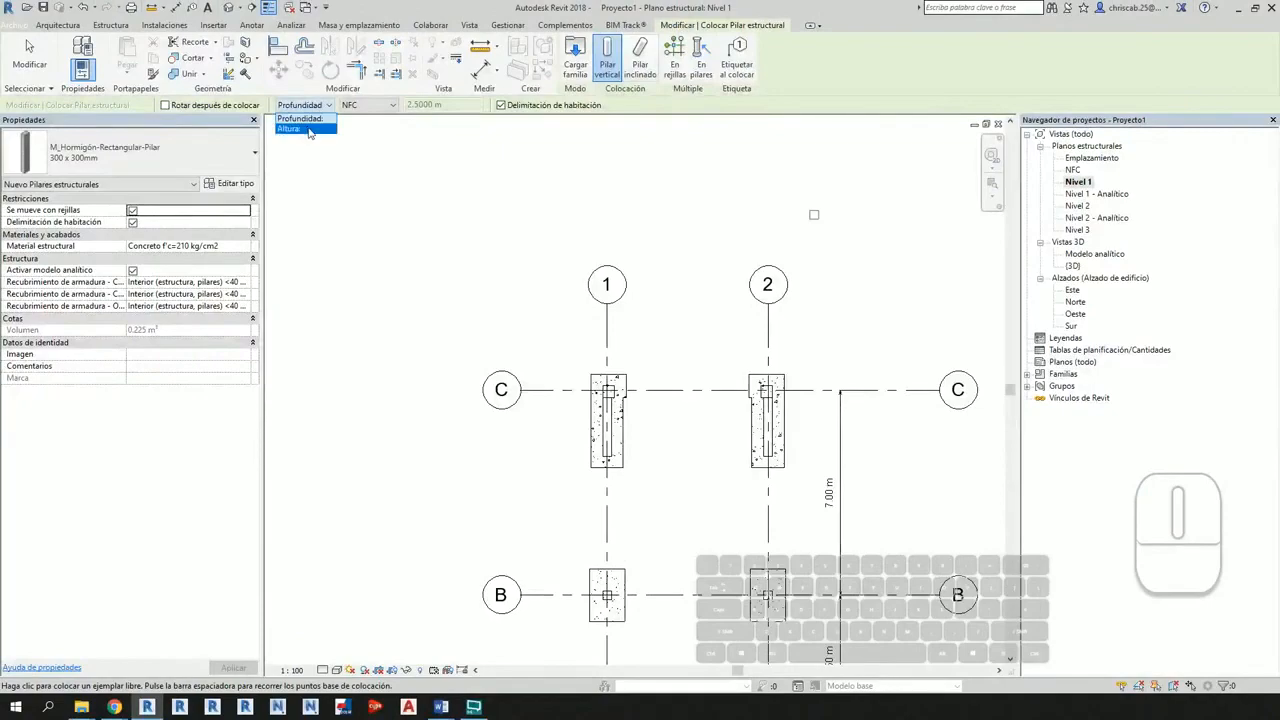
left_click(309, 128)
right_click(432, 284)
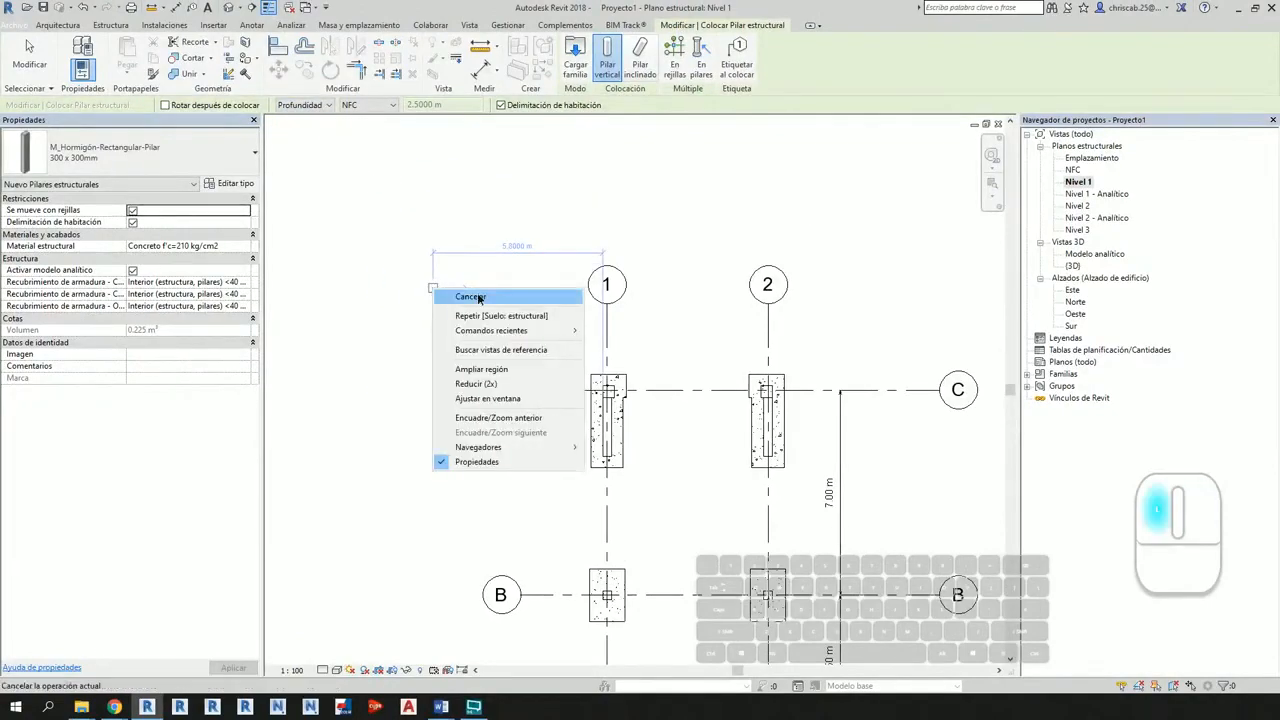
left_click(452, 294)
double_click(1077, 205)
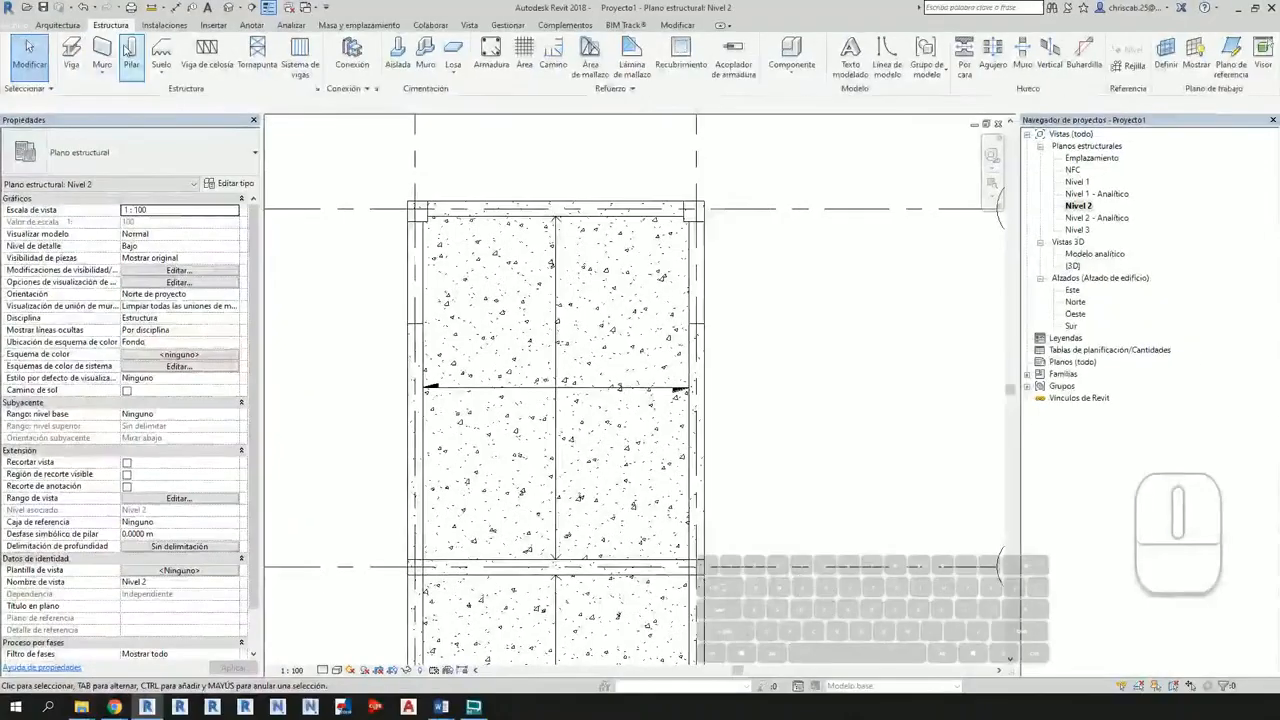
left_click(159, 68)
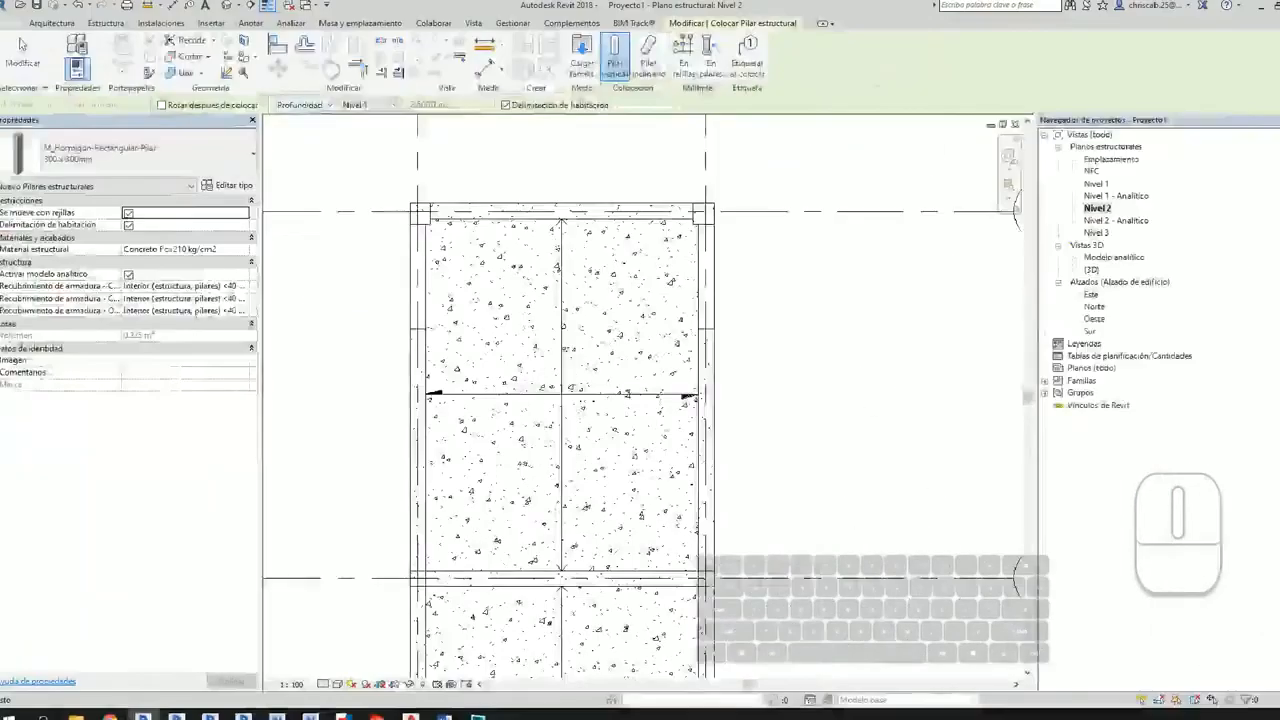
key("Escape")
key("Escape")
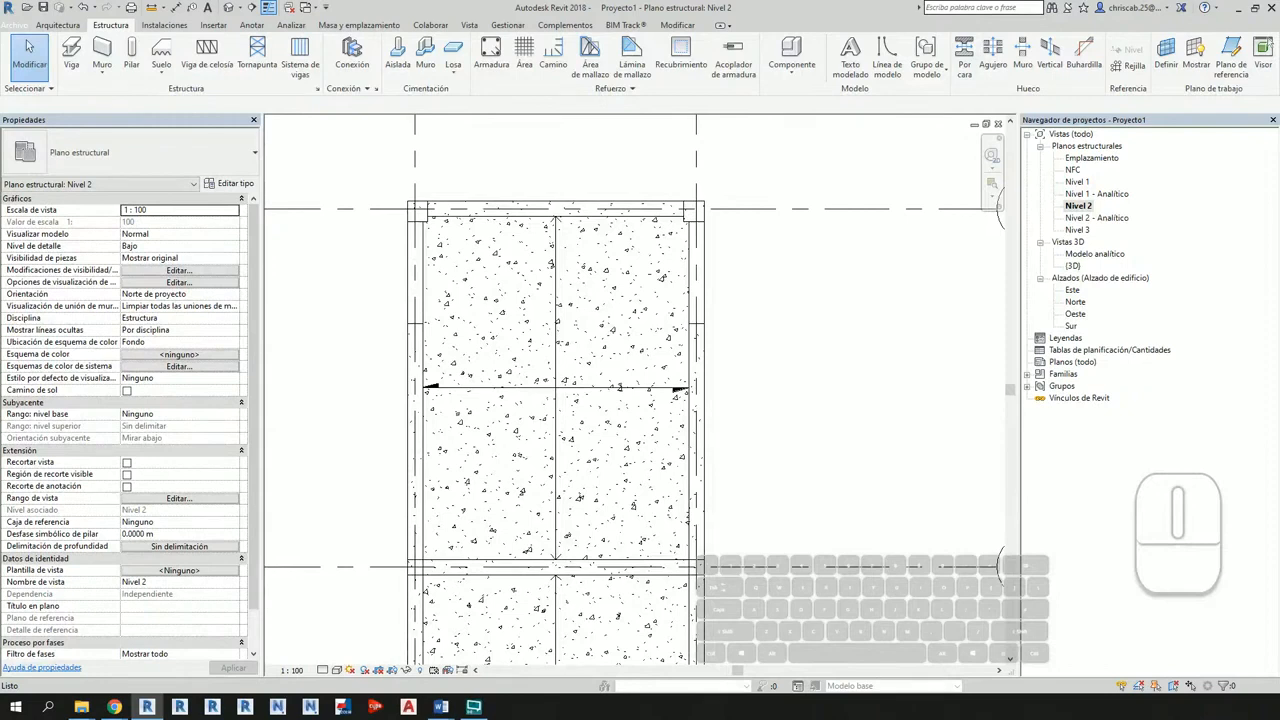
Step: Return from the Nivel 2 plan to the 3D view and review the whole structure
scroll(635, 390, "down", 1)
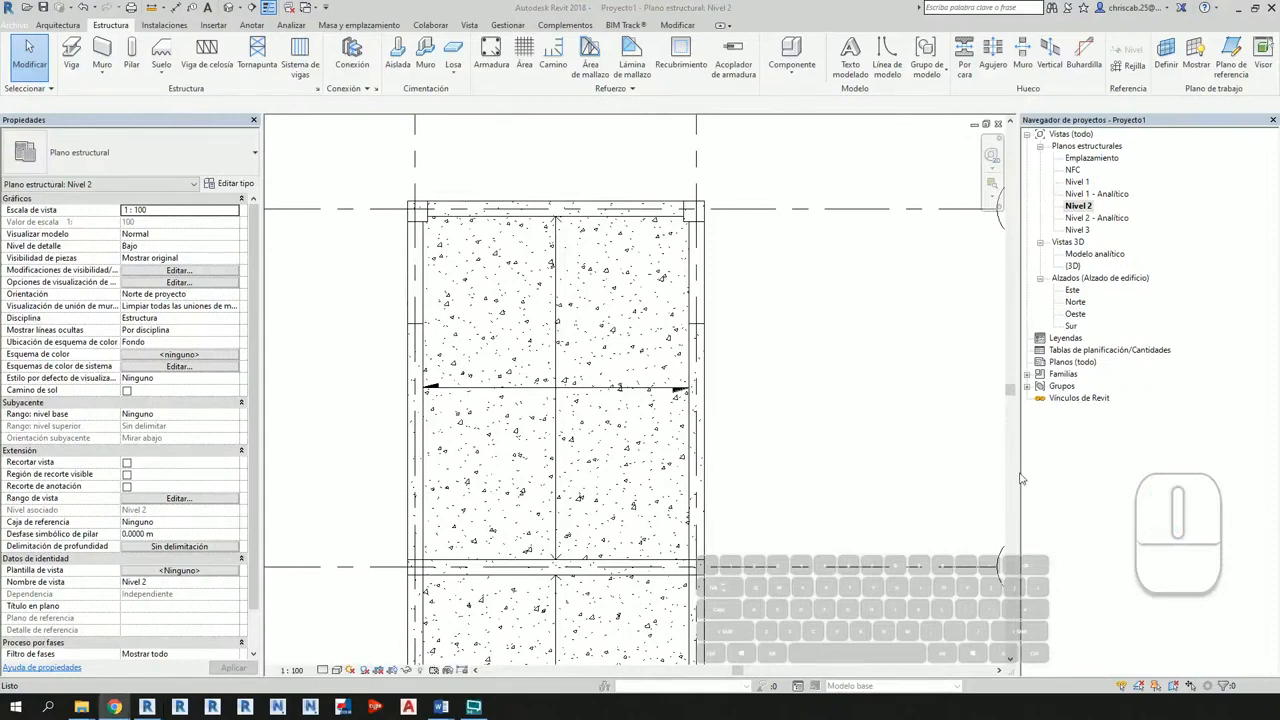
scroll(880, 478, "down", 3)
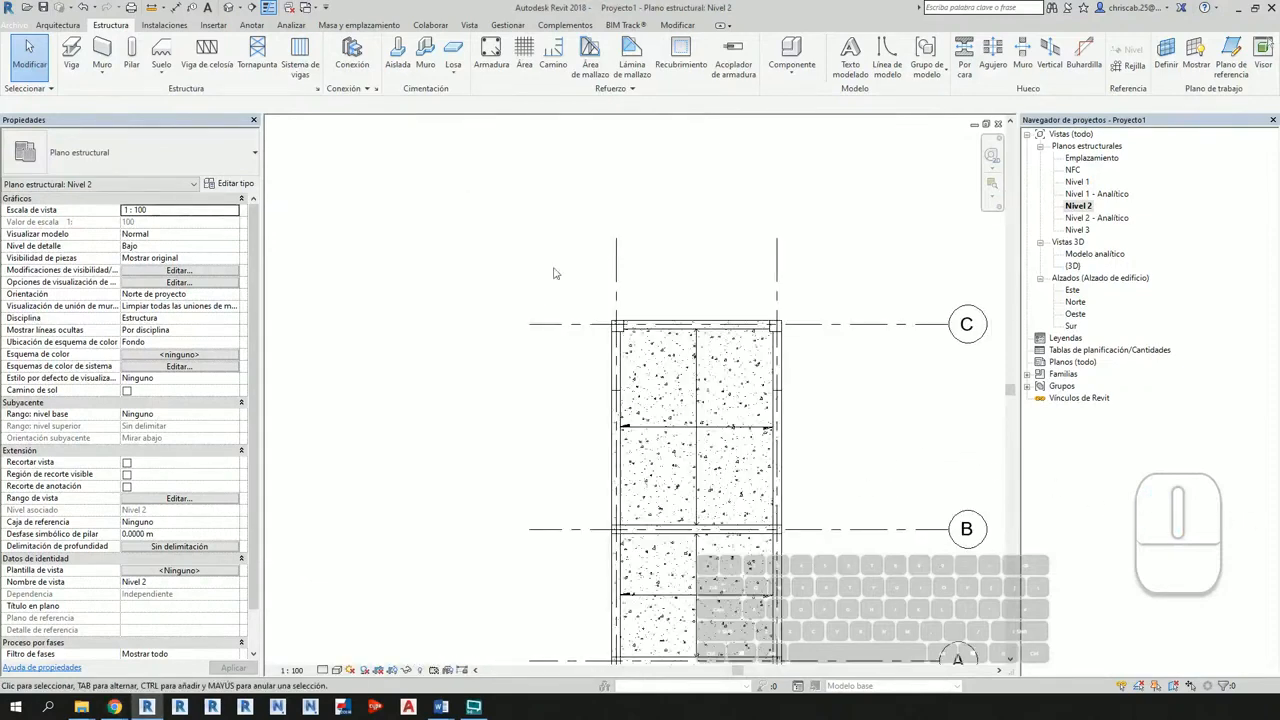
left_click(236, 7)
middle_click_drag(560, 440, 665, 330, "shift")
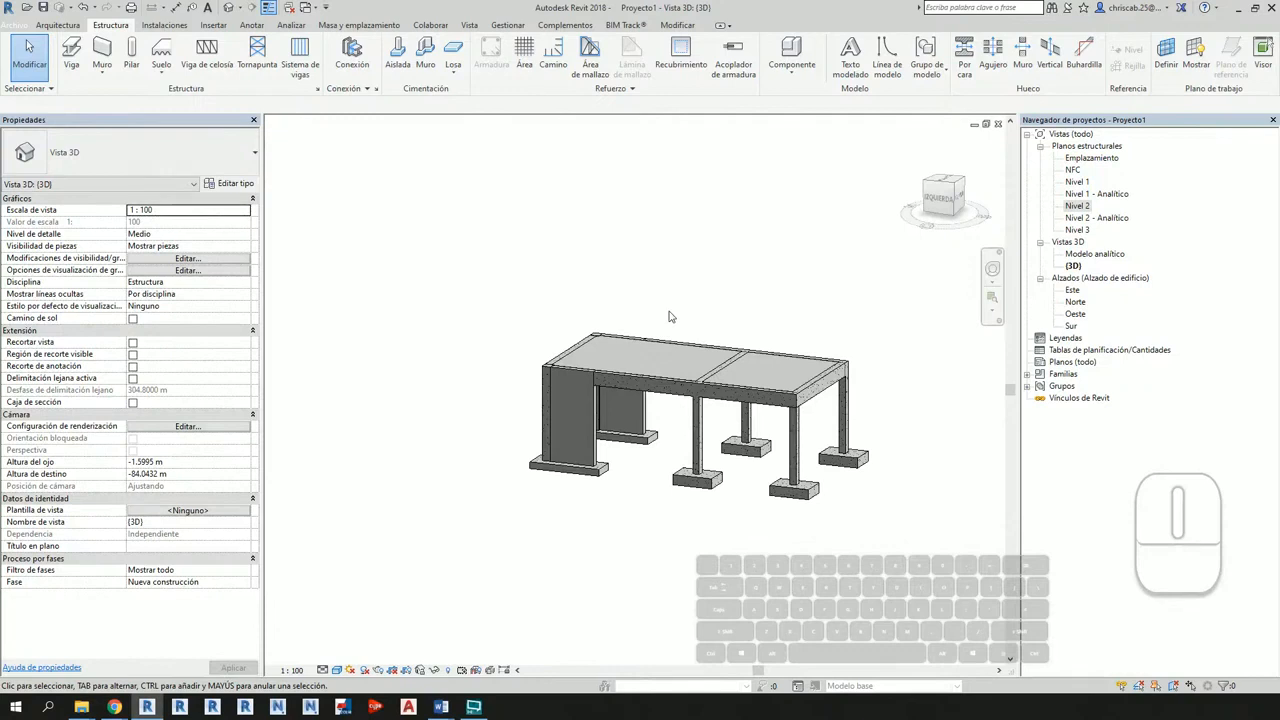
Step: Copy all columns, walls, beams and floor slabs above the foundations to the clipboard
middle_click_drag(674, 517, 938, 483, "shift")
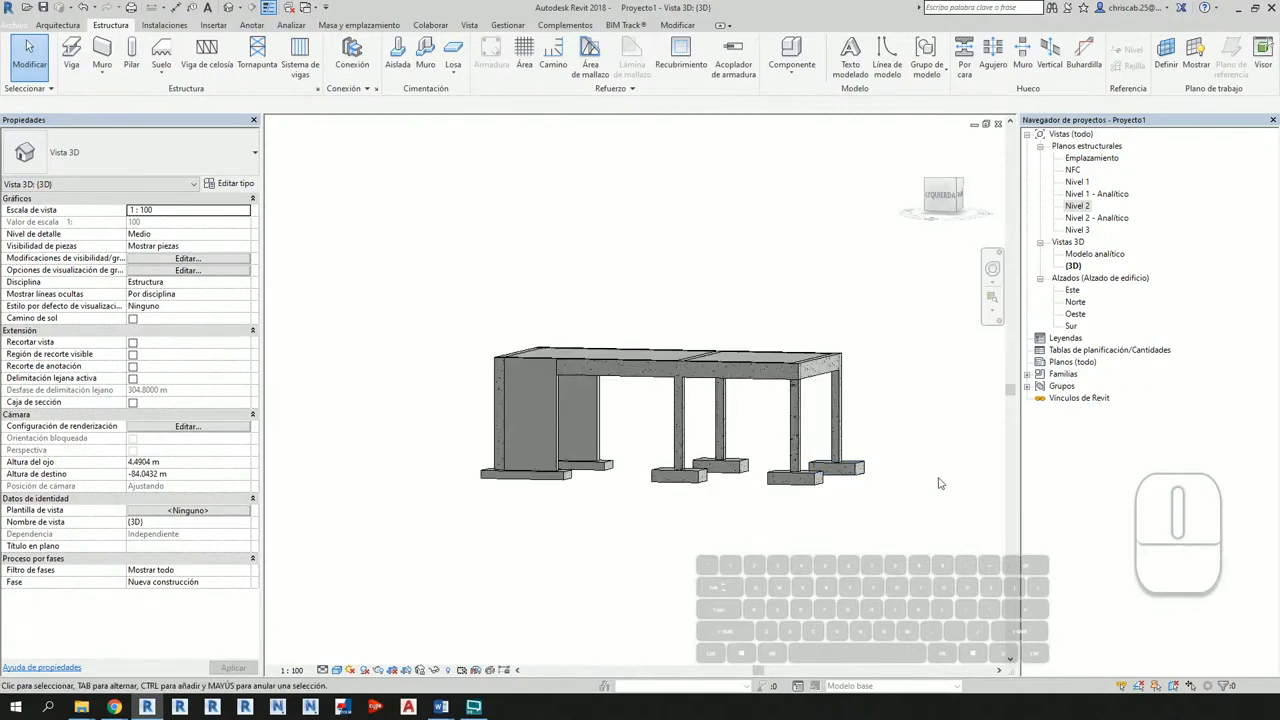
middle_click_drag(938, 483, 870, 519, "shift")
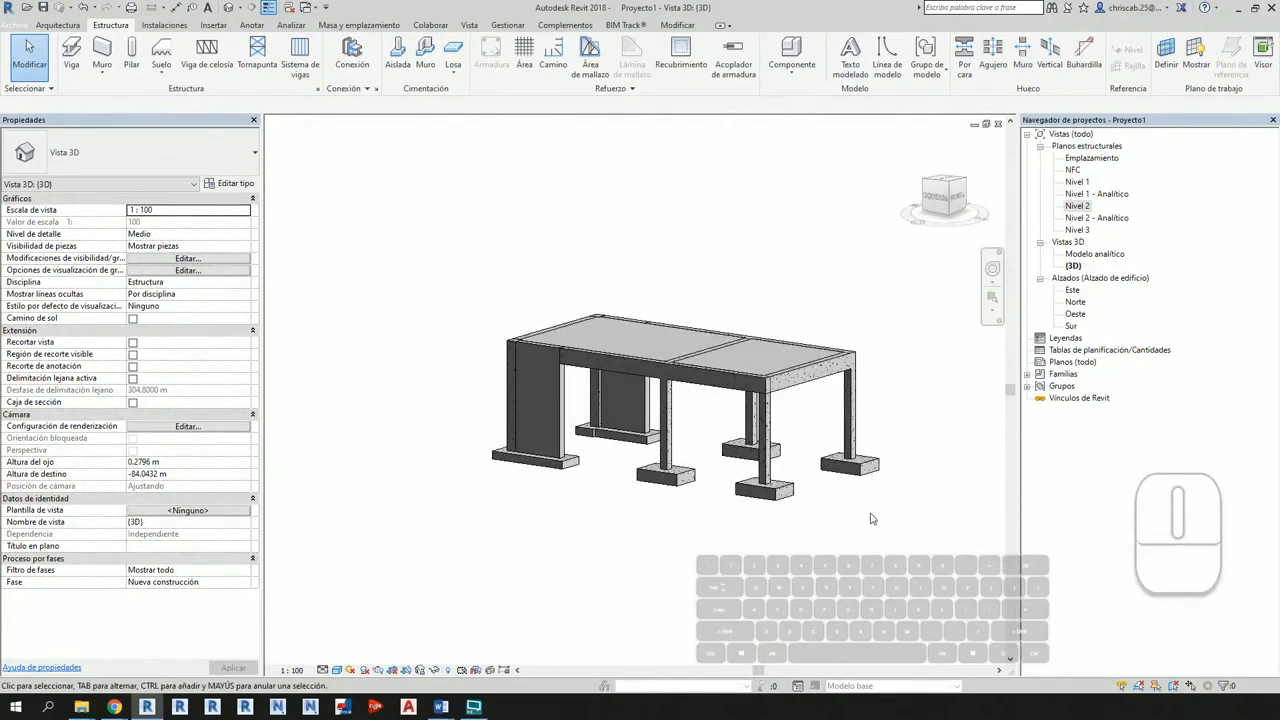
middle_click_drag(897, 524, 908, 423, "shift")
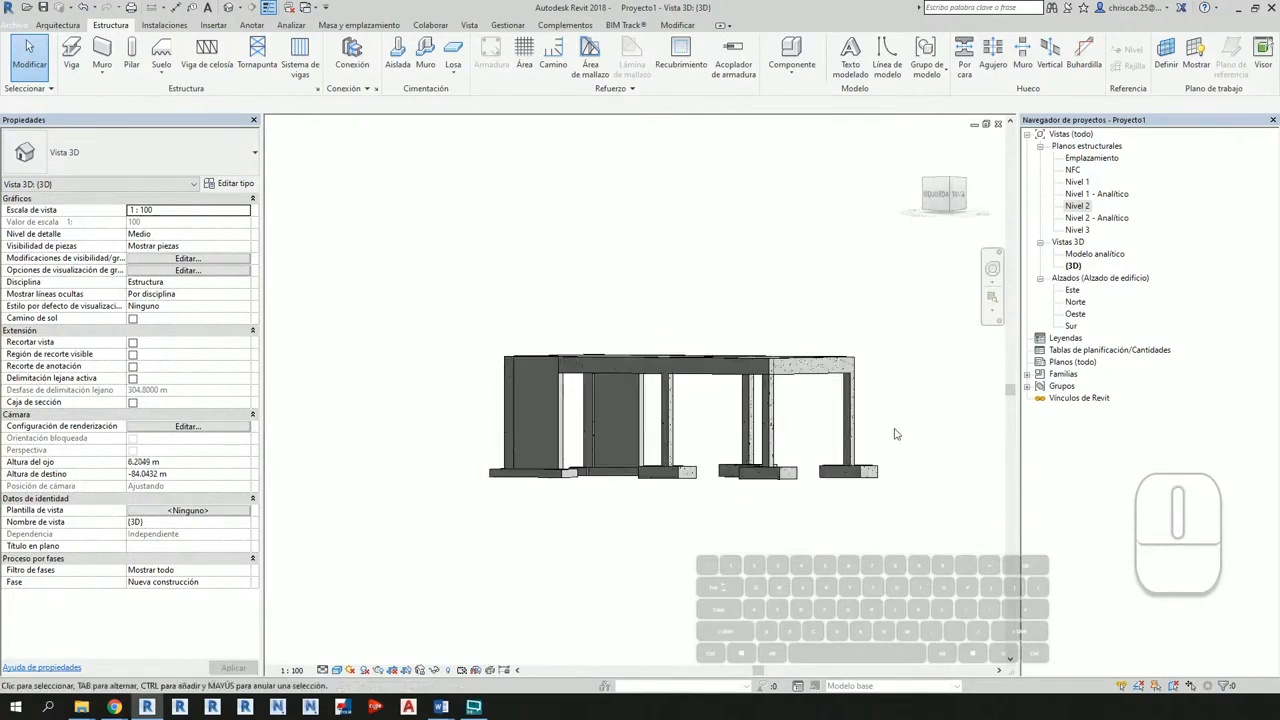
left_click_drag(913, 420, 495, 299)
middle_click_drag(537, 337, 811, 633, "shift")
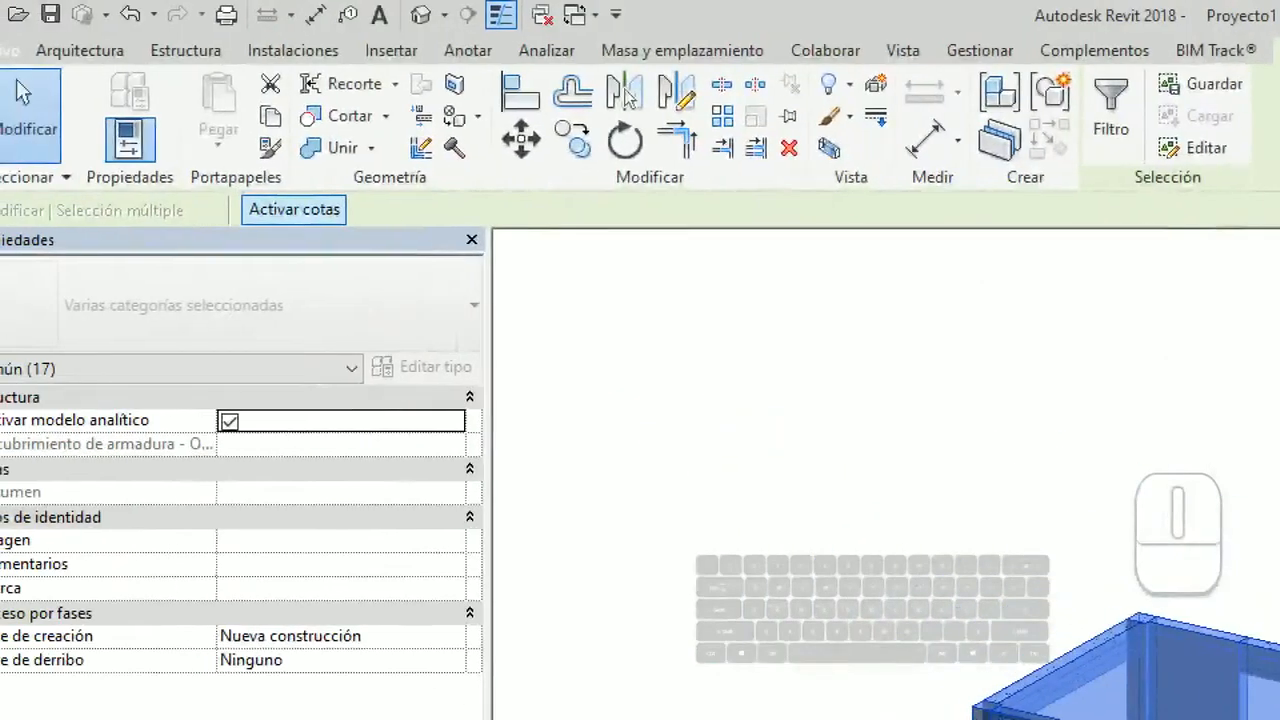
left_click_drag(247, 93, 298, 144, "ctrl")
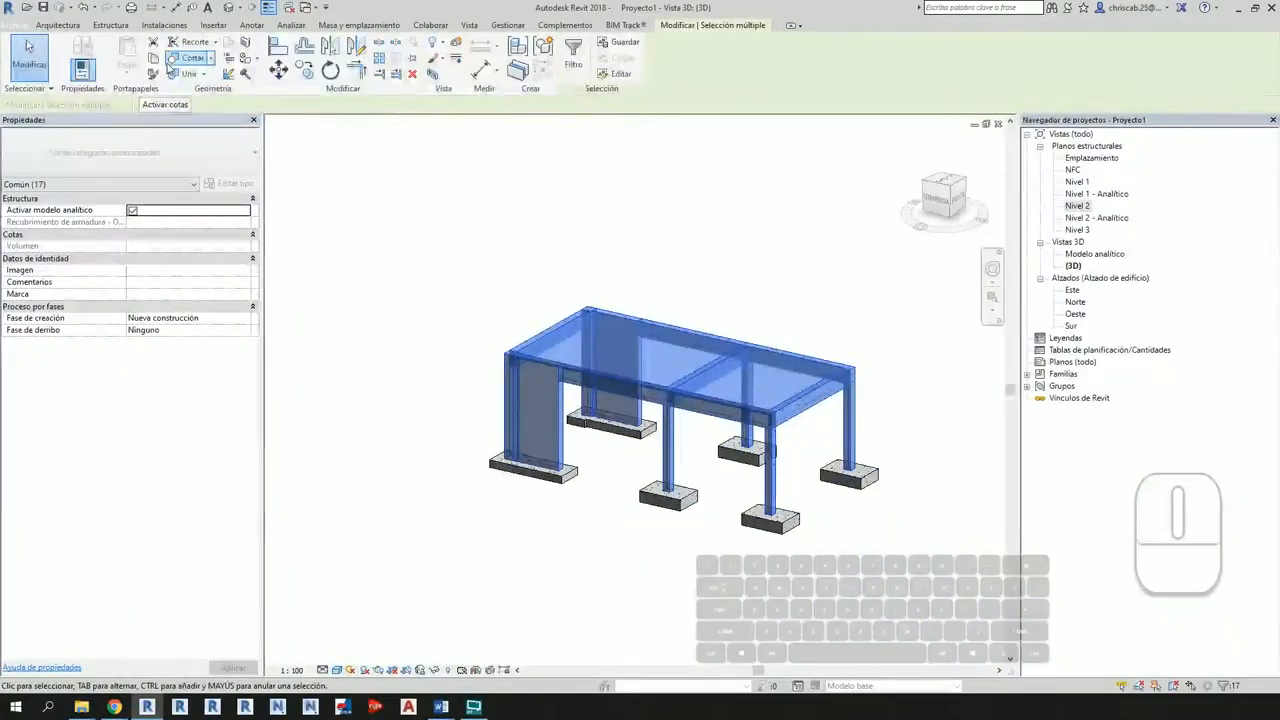
left_click(270, 116)
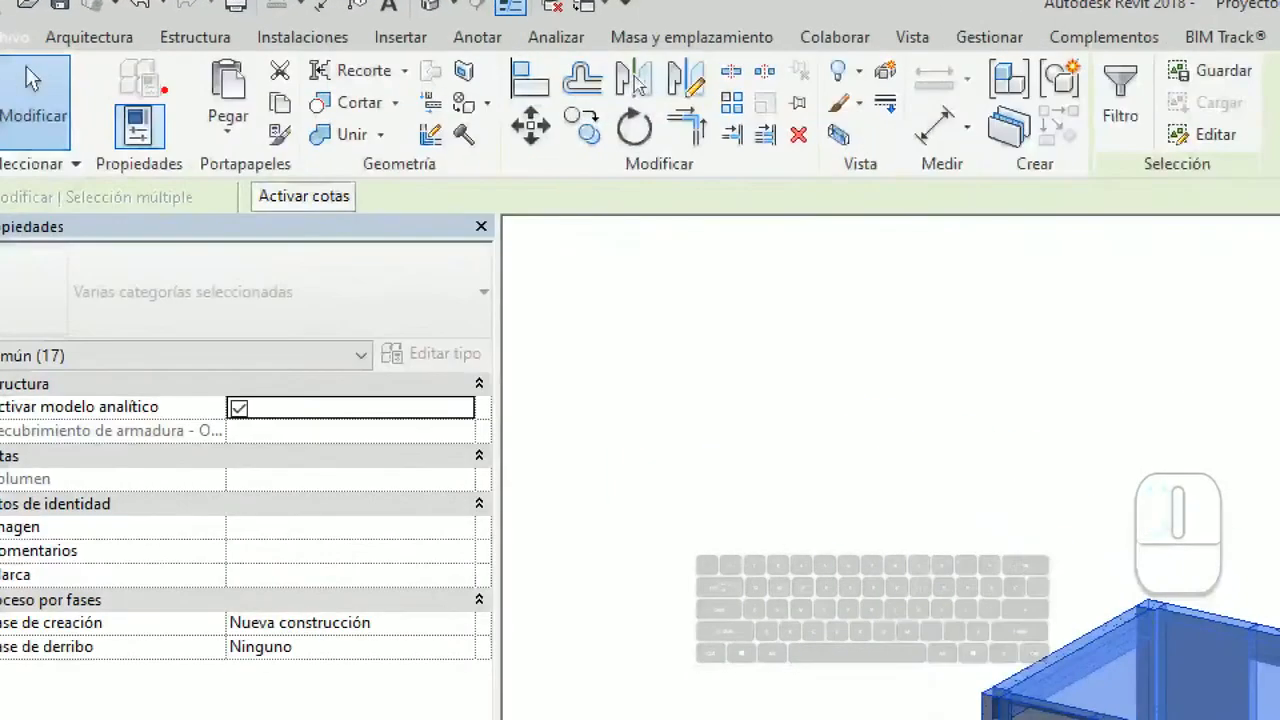
left_click_drag(104, 26, 144, 81, "ctrl")
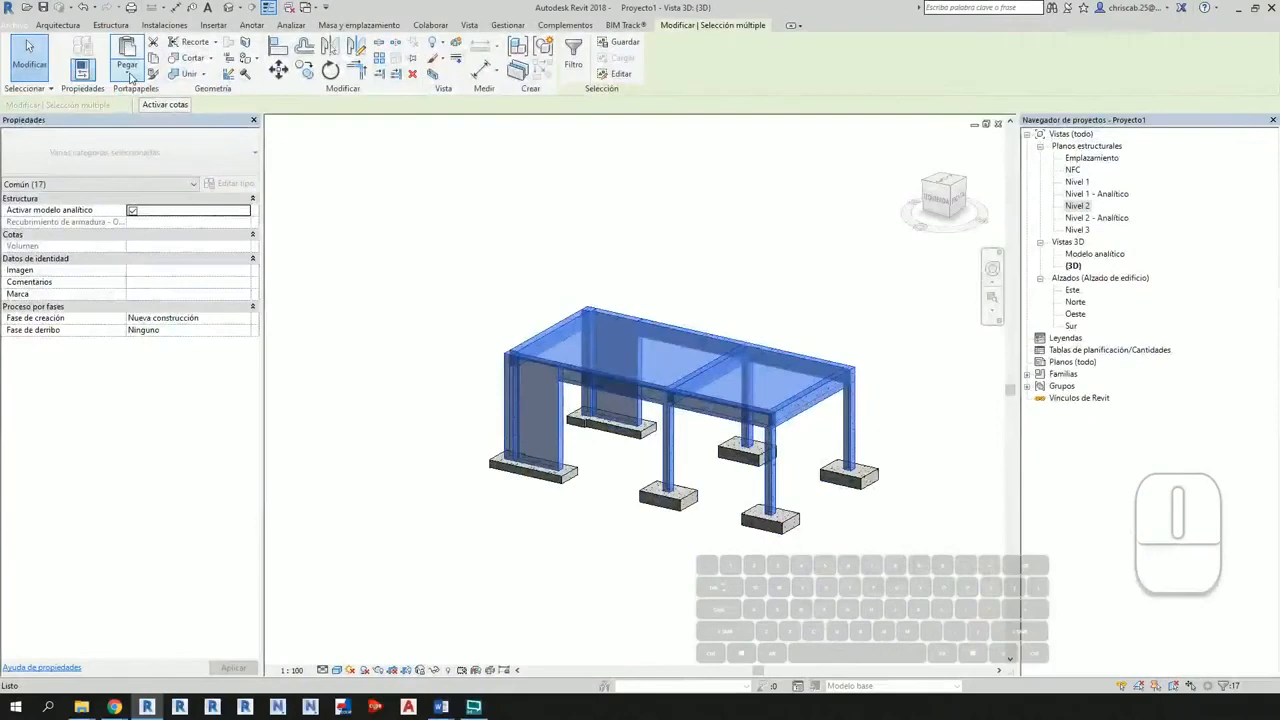
Step: Paste the copied structural elements aligned to the selected level Nivel 3
left_click(130, 78)
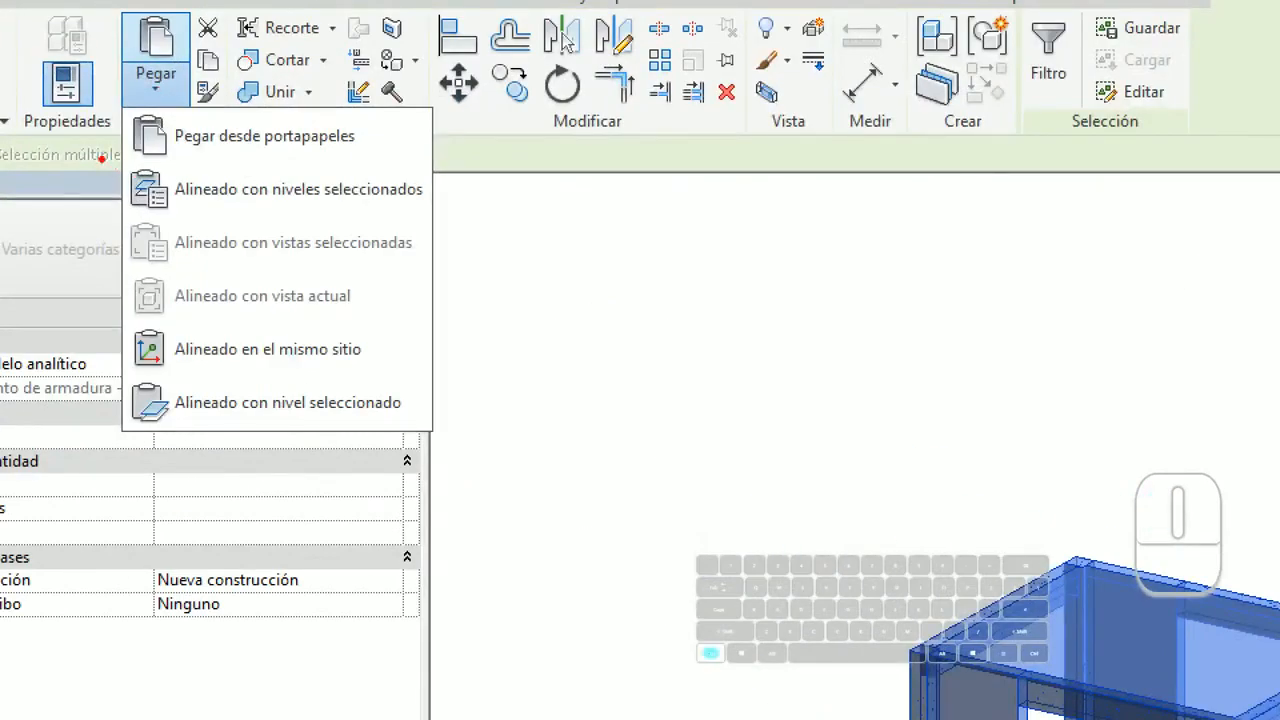
left_click_drag(99, 157, 451, 234)
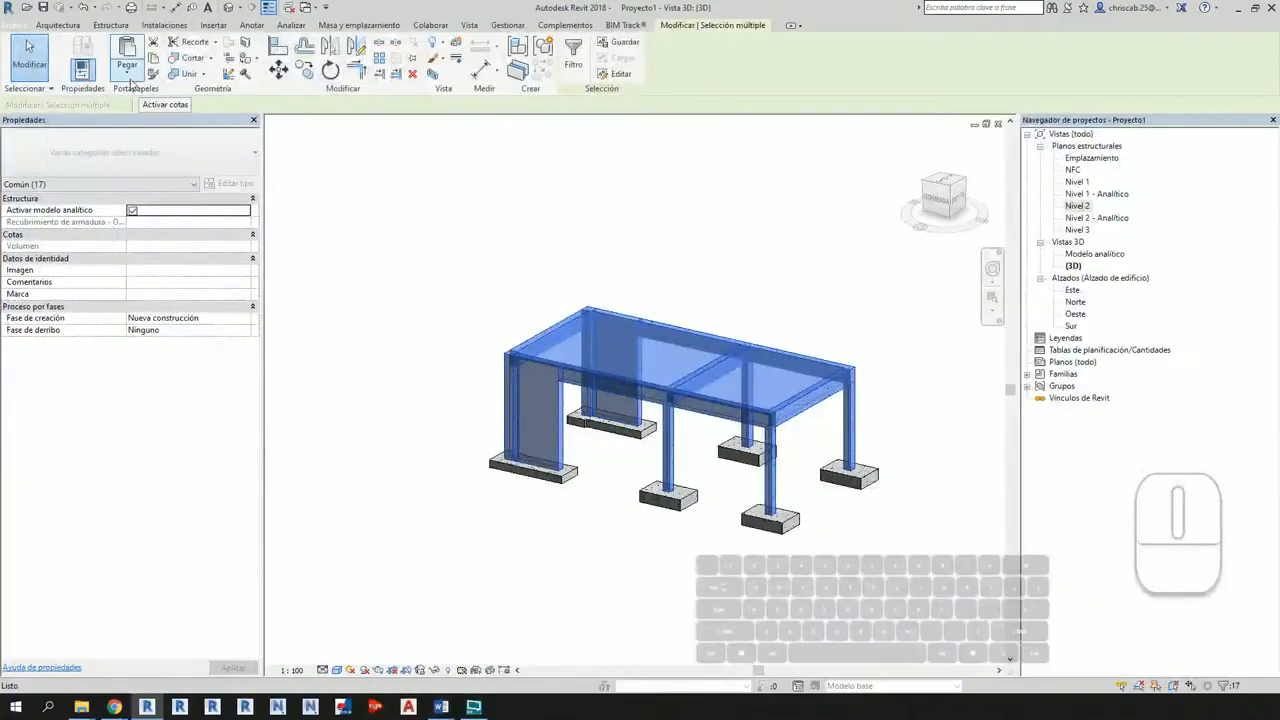
left_click(130, 80)
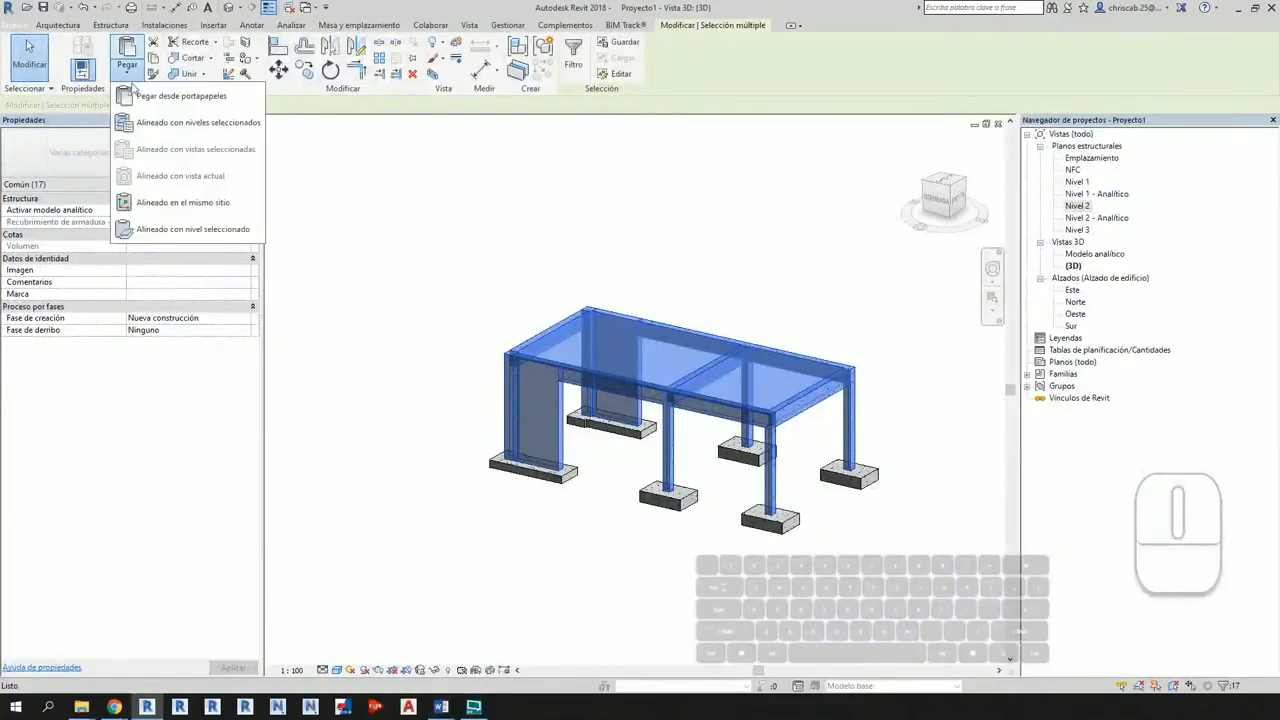
left_click(172, 128)
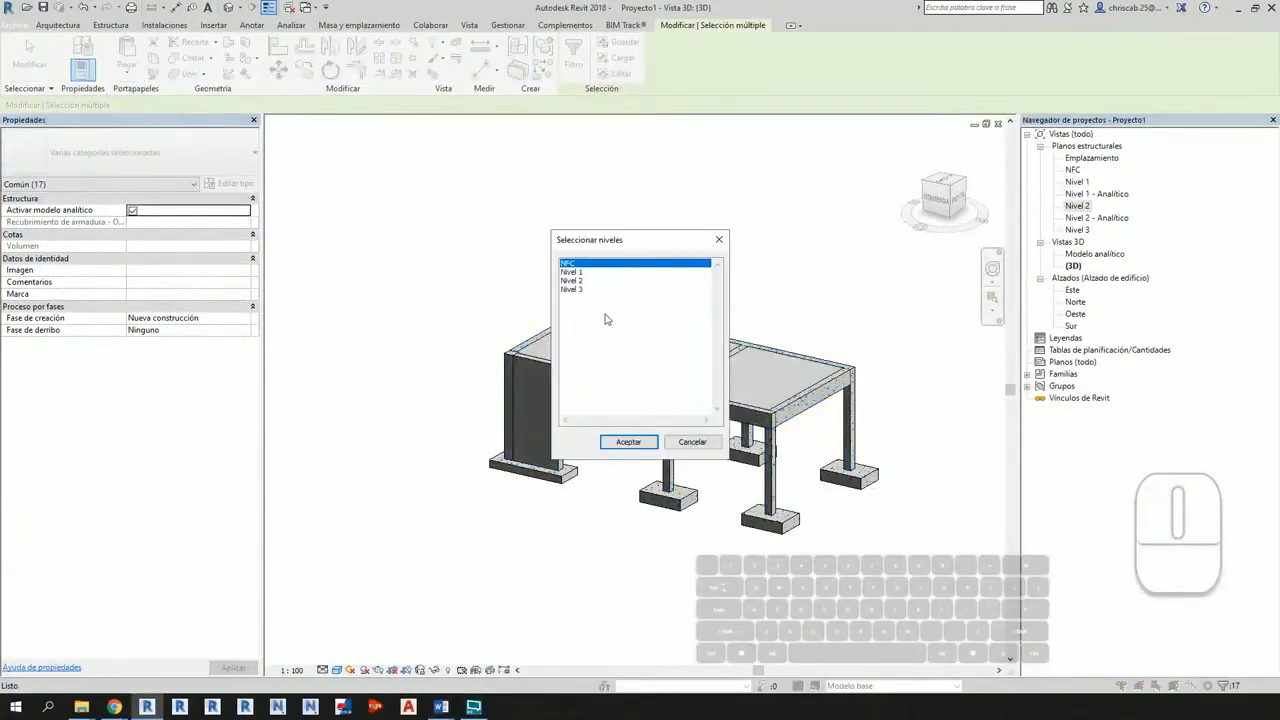
left_click(573, 289)
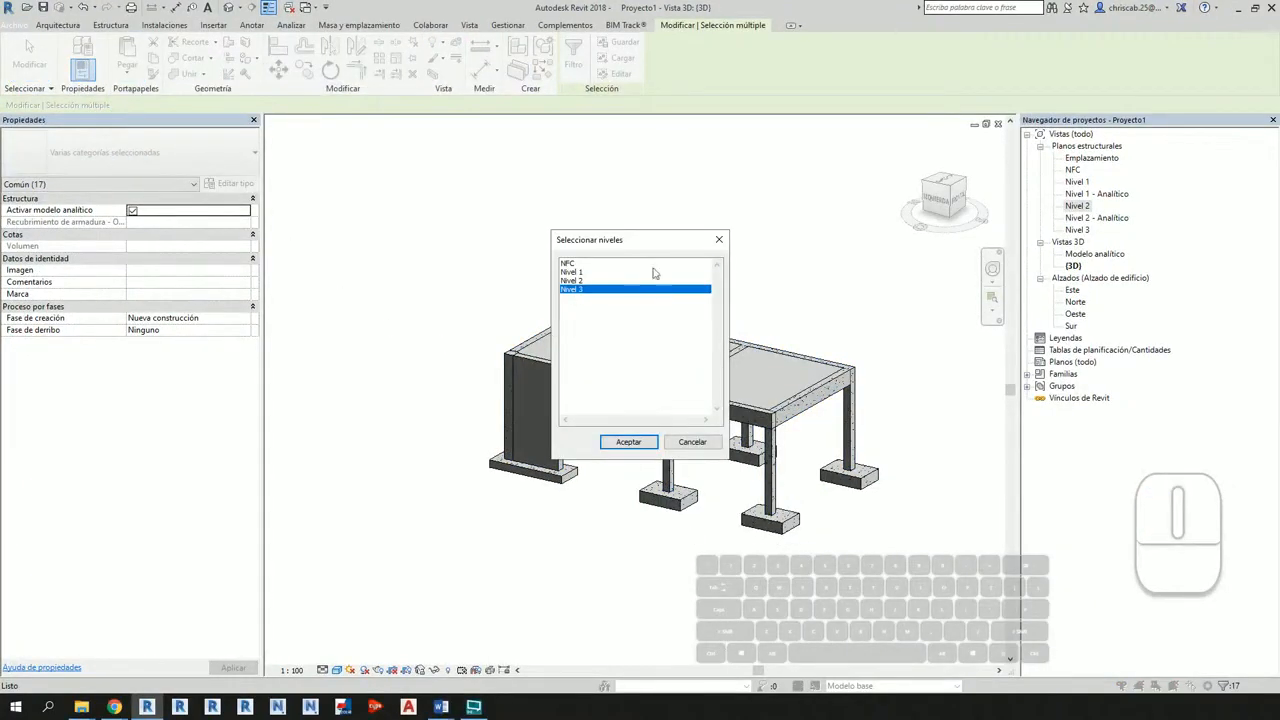
left_click_drag(646, 238, 353, 243)
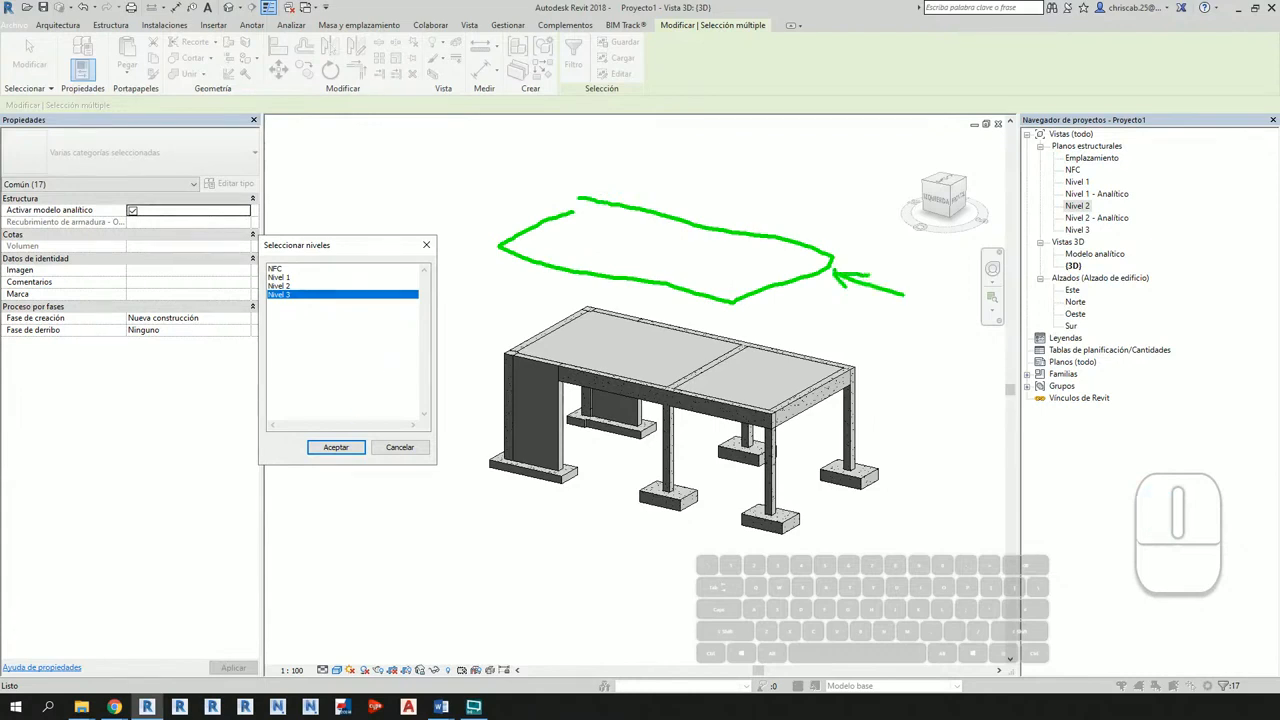
left_click_drag(343, 450, 383, 571, "ctrl+shift")
key("Escape")
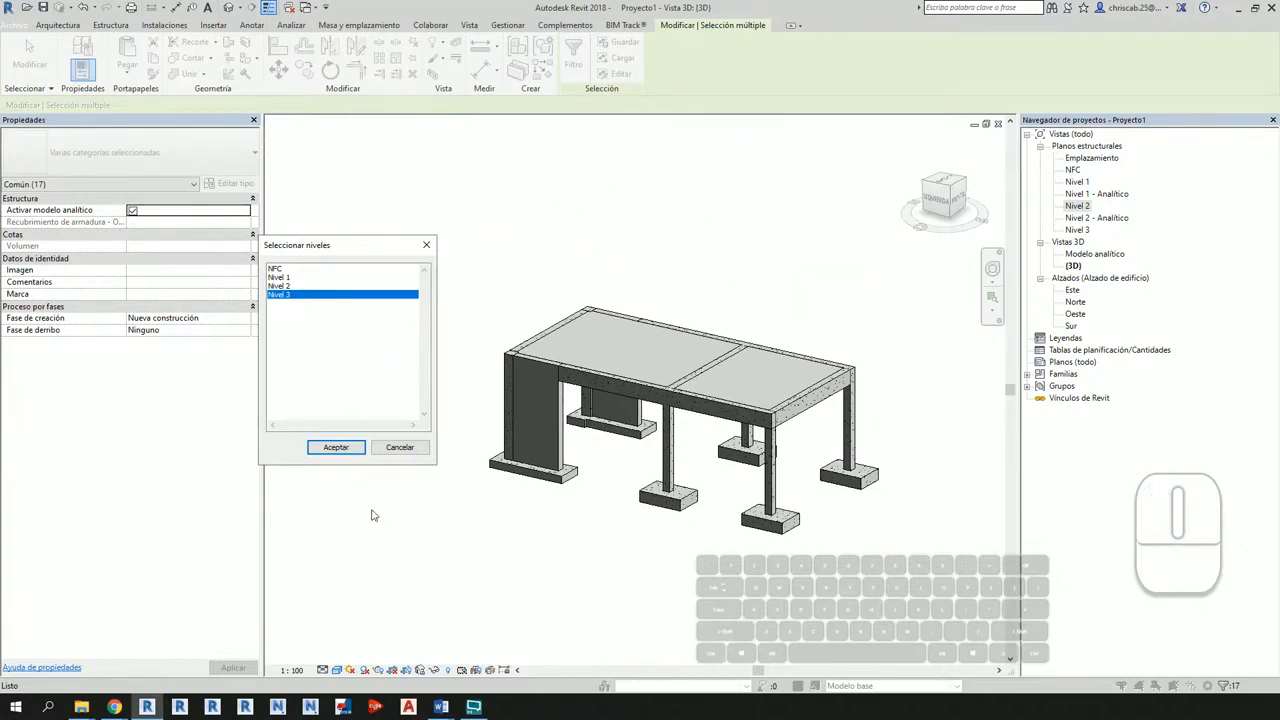
left_click(336, 447)
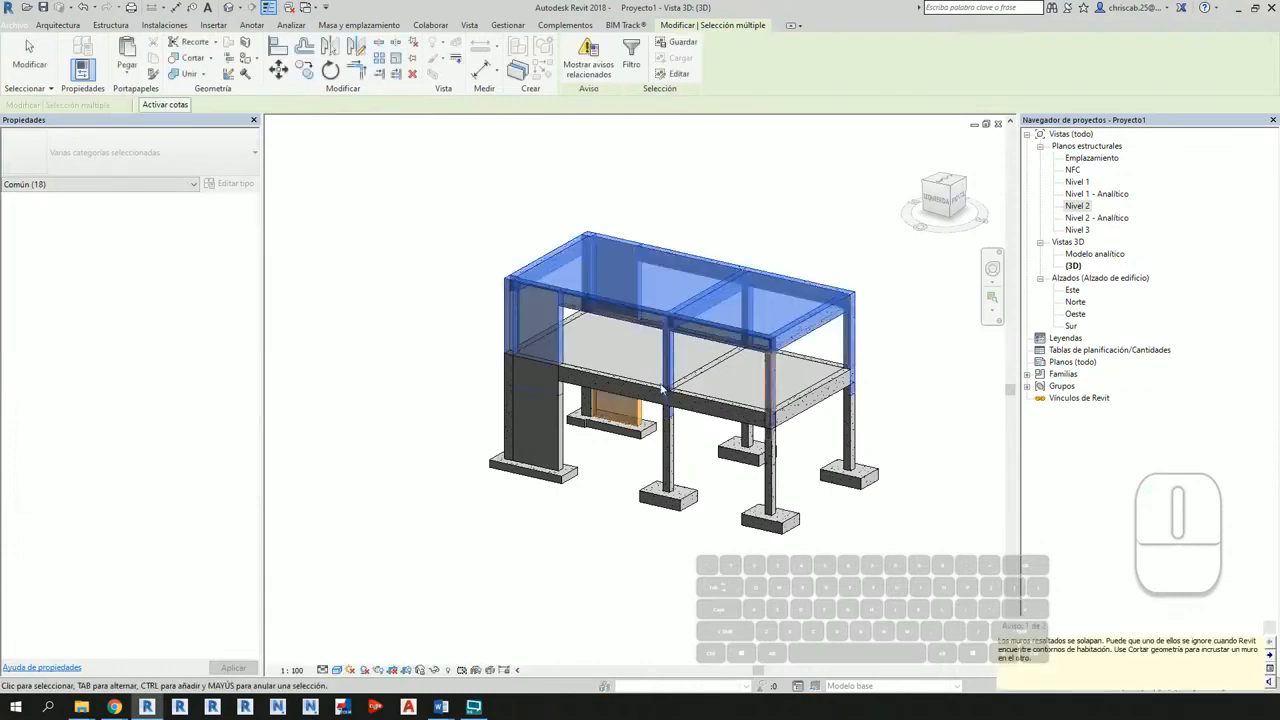
Step: Inspect from the side how the bases of the pasted upper-storey columns and walls meet the lower storey
middle_click_drag(894, 534, 817, 463, "shift")
scroll(838, 358, "up", 2)
scroll(838, 358, "up", 3)
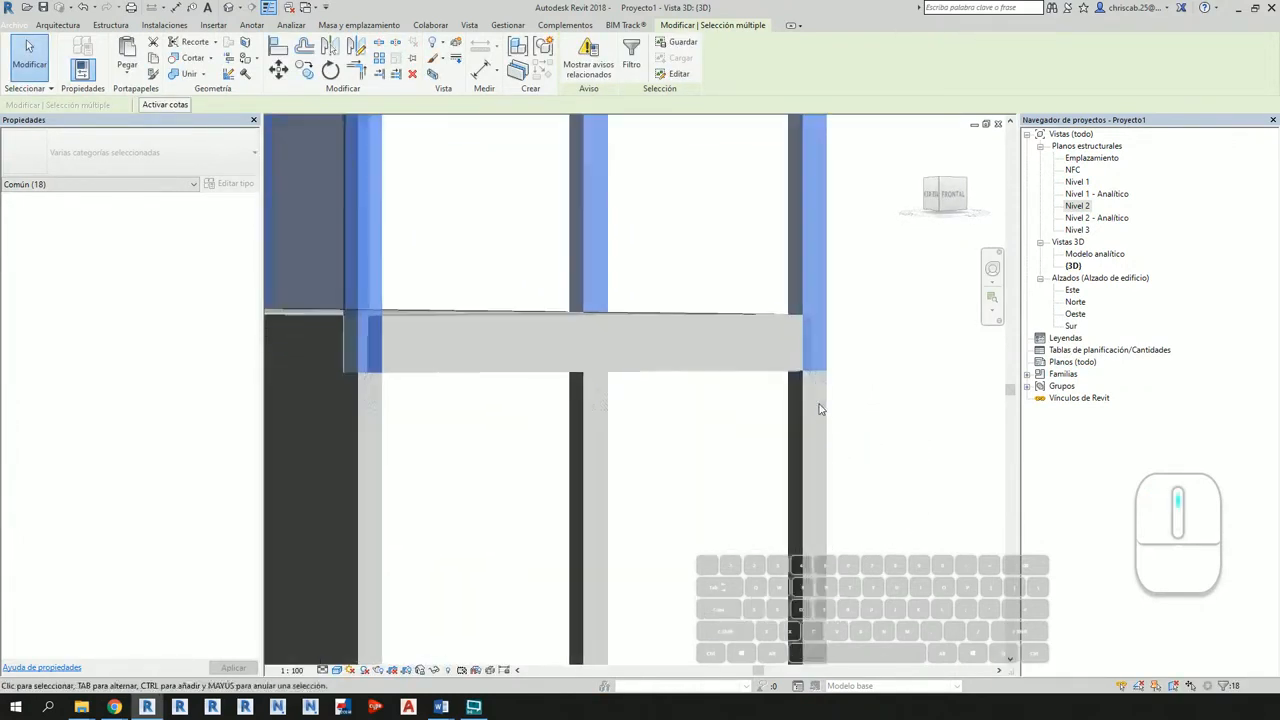
scroll(871, 528, "down", 3)
scroll(763, 476, "up", 2)
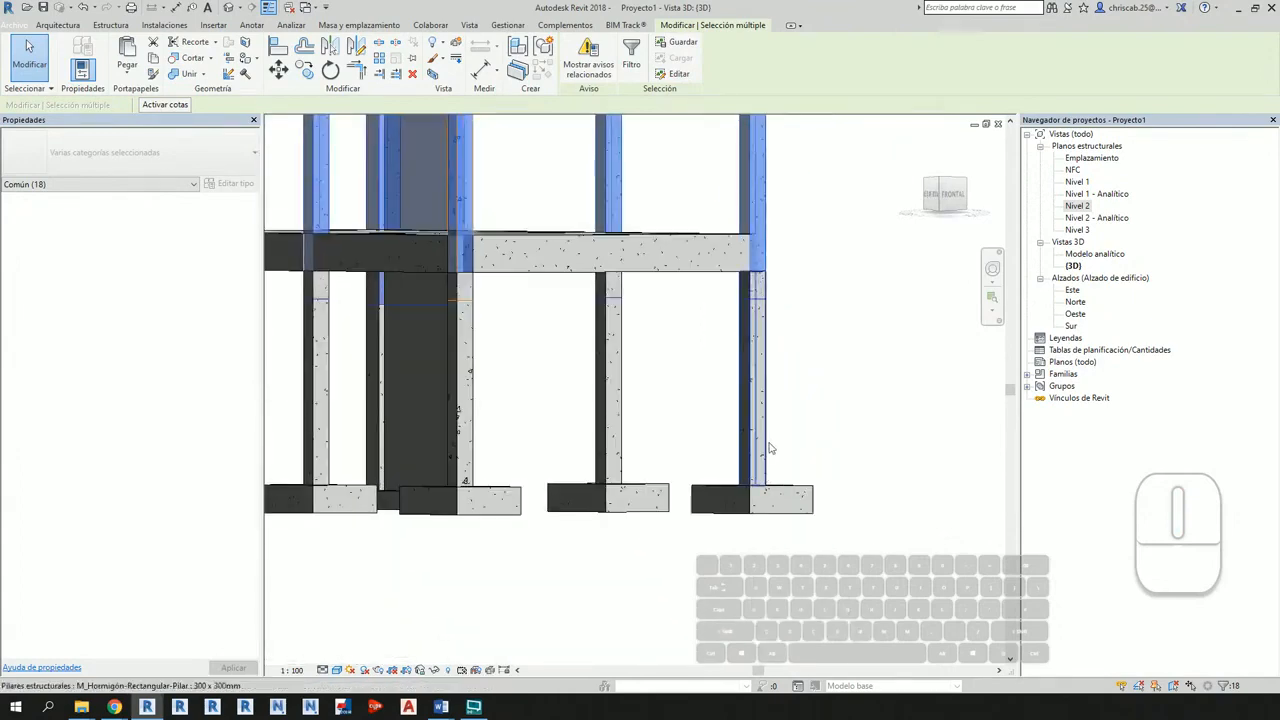
mouse_move(770, 449)
middle_mouse_down("shift")
mouse_move(820, 400)
mouse_move(823, 440)
mouse_move(806, 446)
mouse_move(597, 434)
mouse_move(686, 423)
mouse_move(737, 471)
mouse_move(669, 455)
mouse_move(797, 446)
mouse_move(786, 434)
middle_mouse_up("shift")
left_click(822, 392)
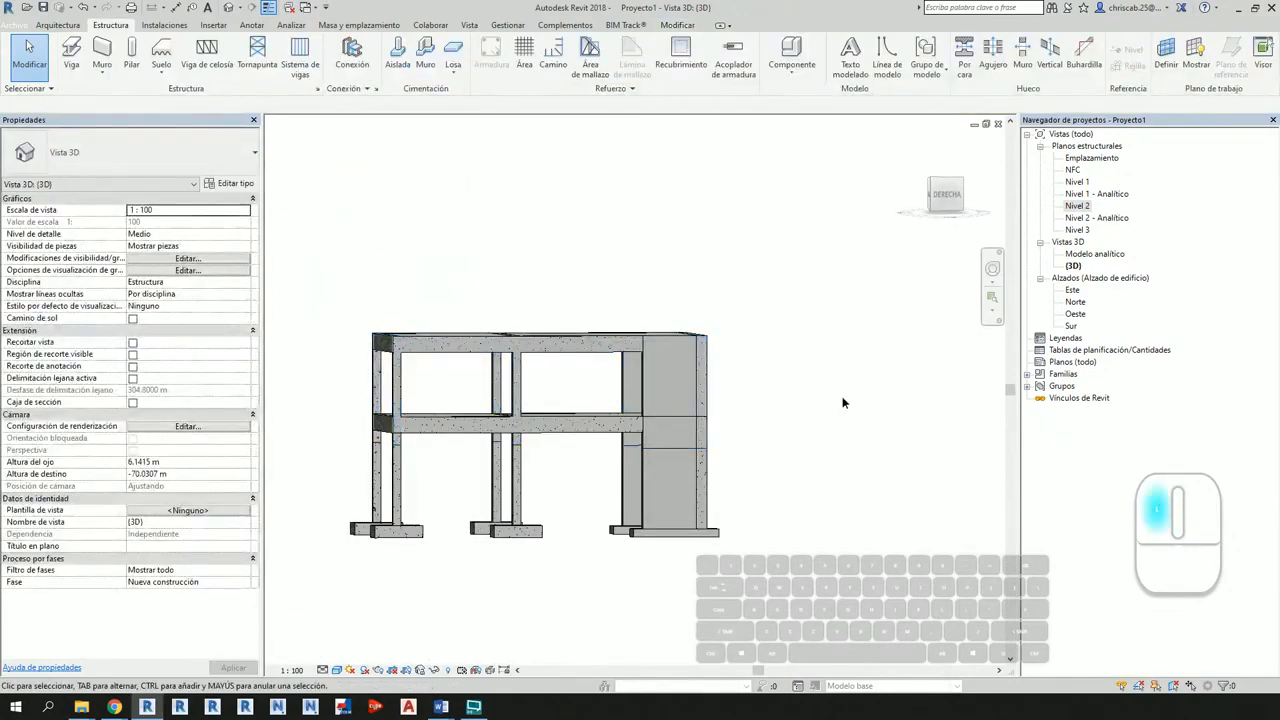
Step: Select the upper-storey columns and walls, filter out the walls, and set the structural columns' base offset to 0 m
left_click_drag(842, 397, 592, 393)
left_click_drag(343, 379, 327, 381)
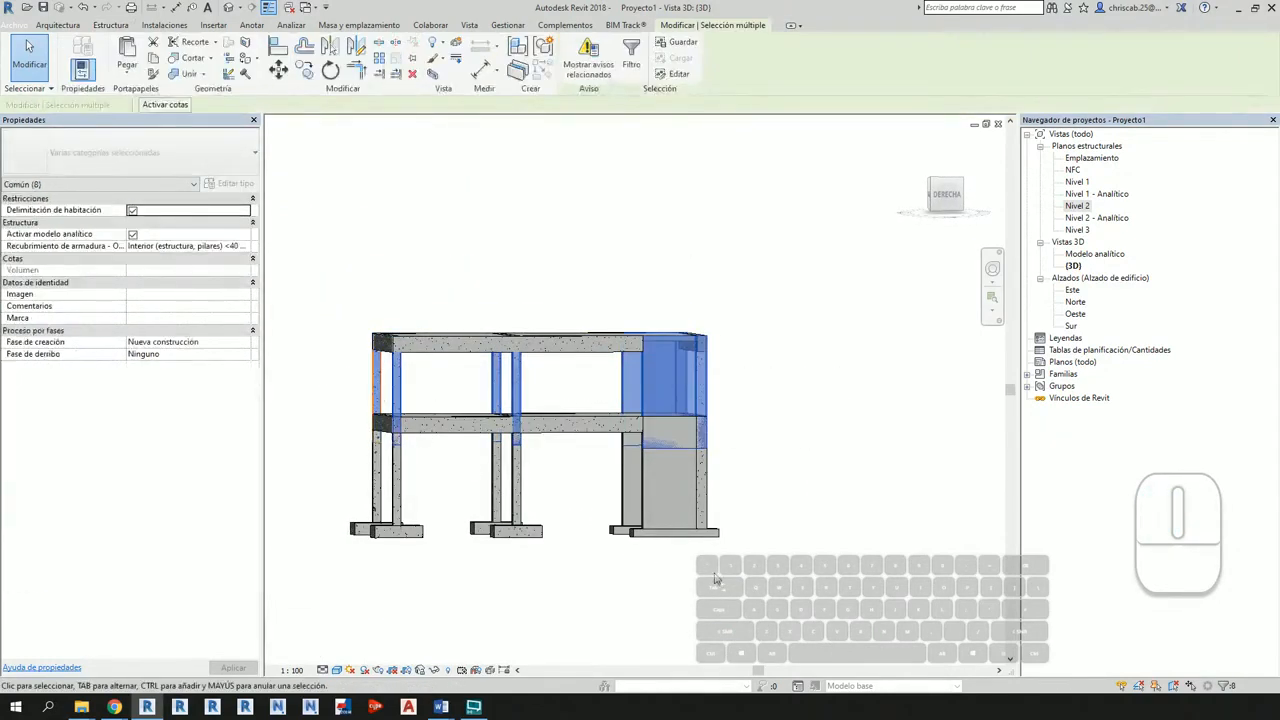
scroll(489, 412, "up", 2)
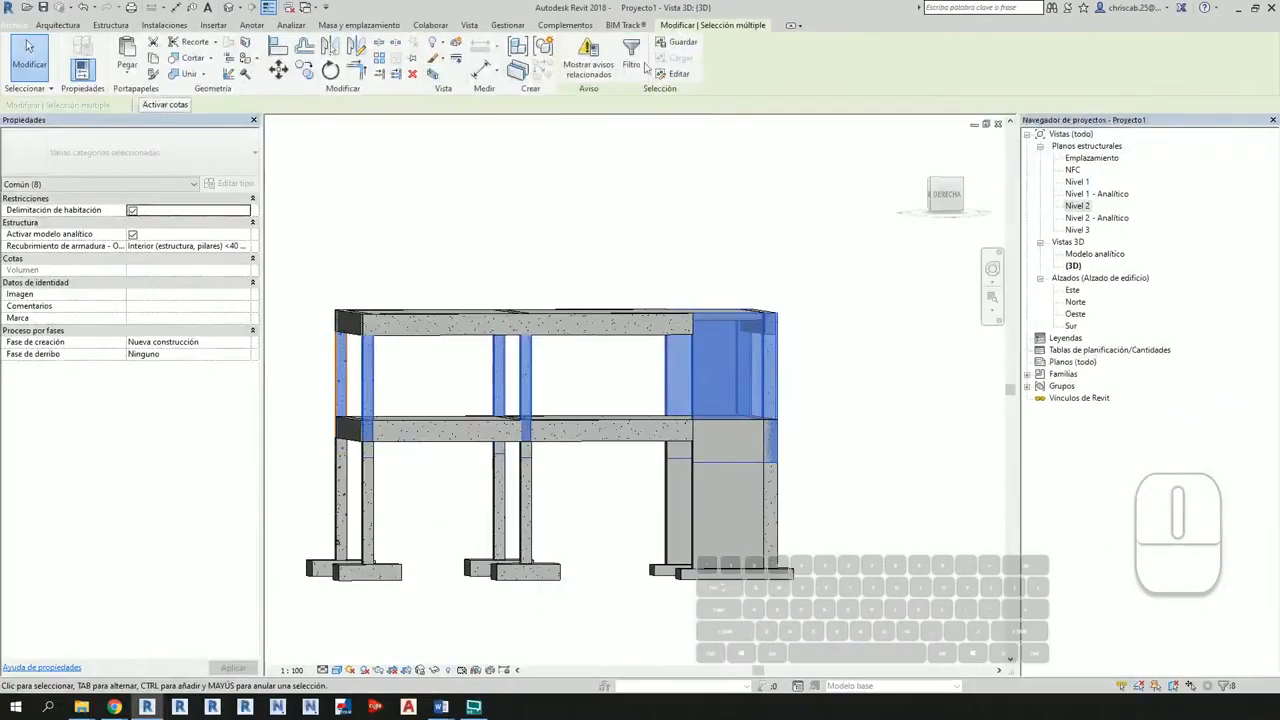
left_click(632, 58)
left_click(748, 269)
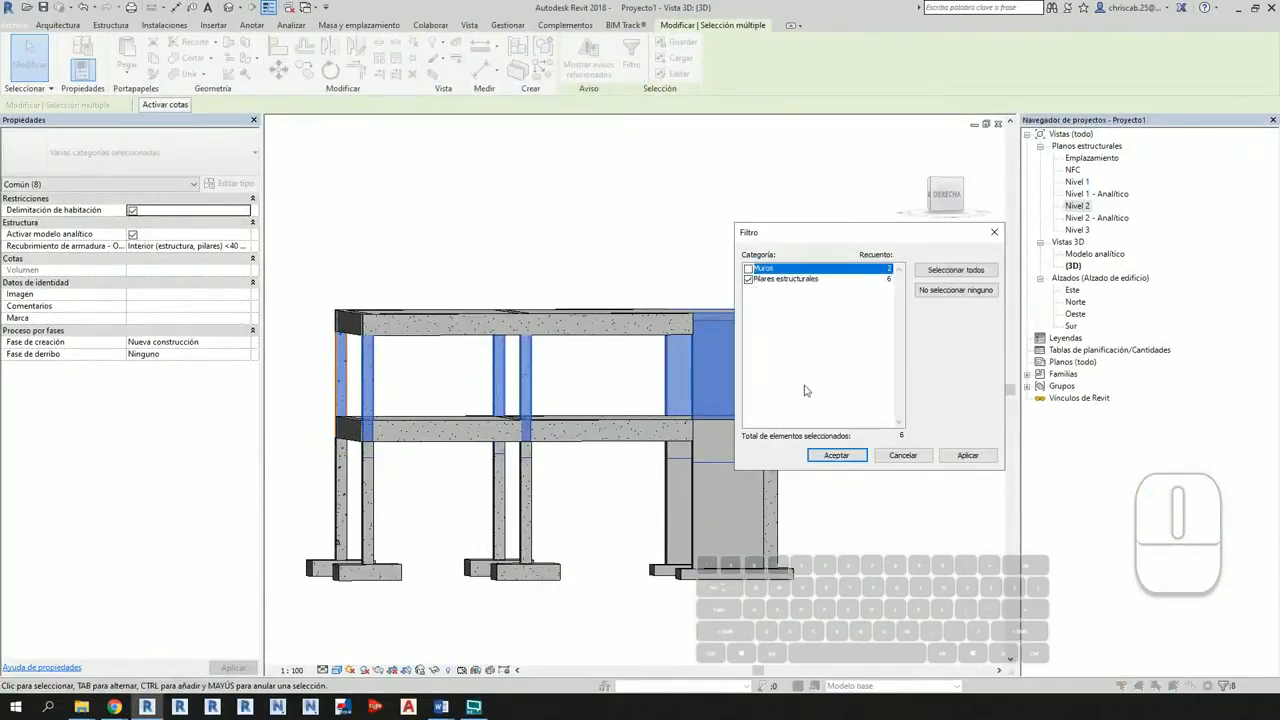
left_click(837, 455)
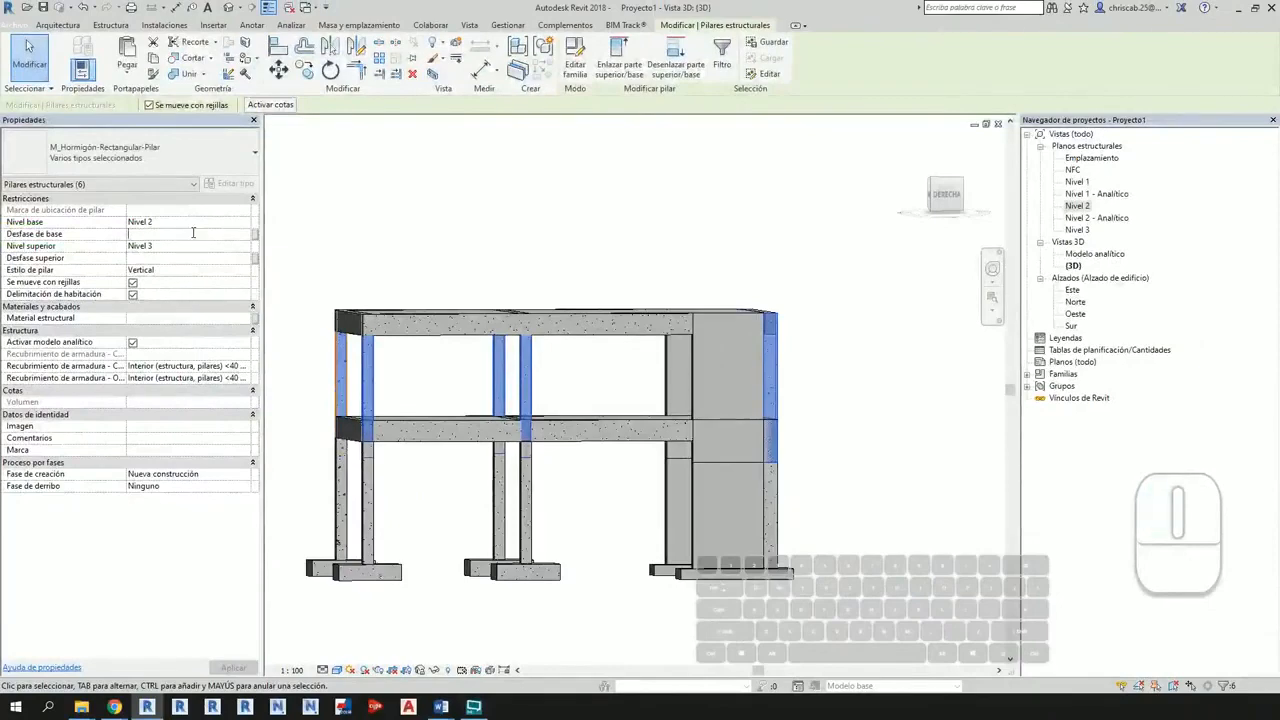
key("Return")
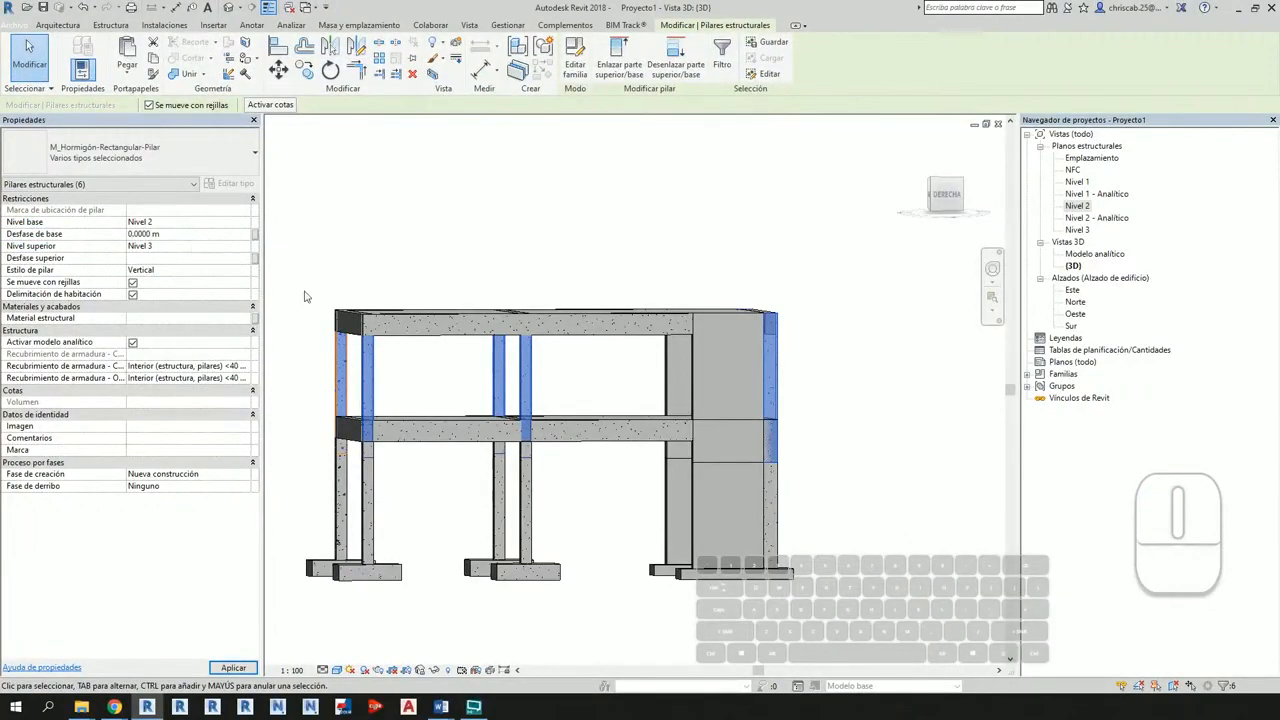
left_click(840, 523)
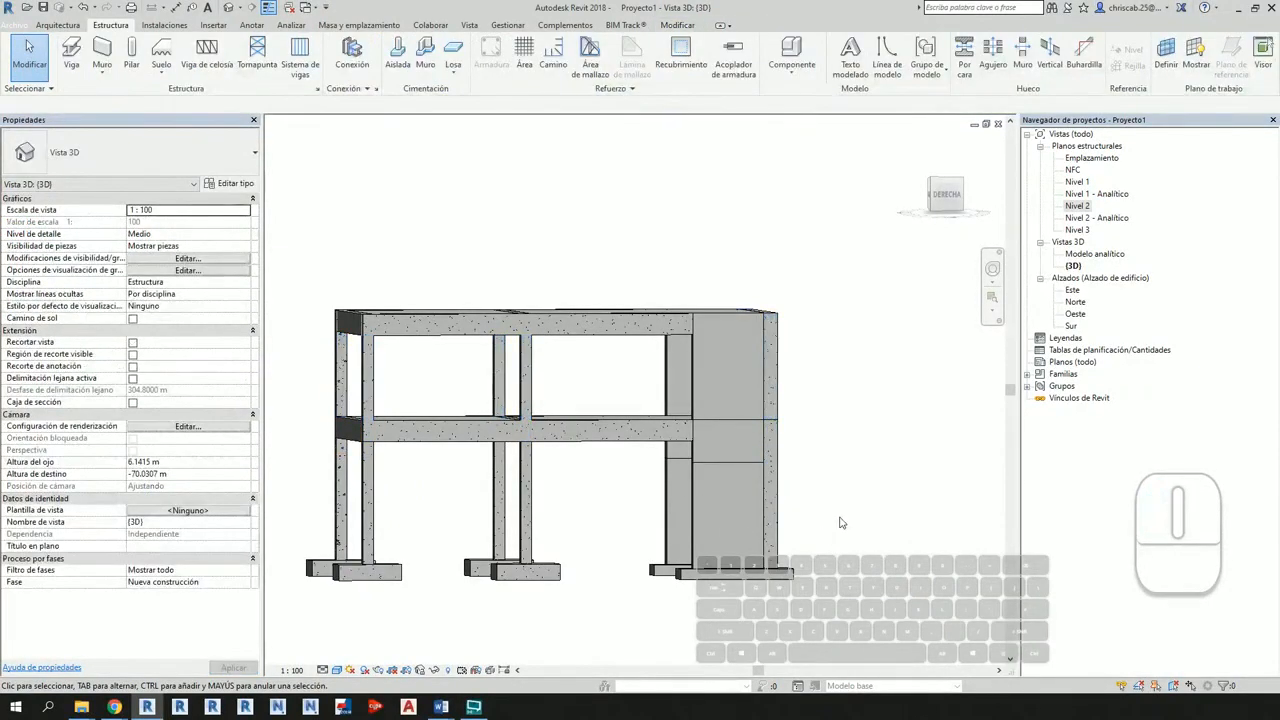
Step: Set the base offset of both upper-storey walls to 0 m from Nivel 2
scroll(801, 430, "up", 5)
left_click(755, 370)
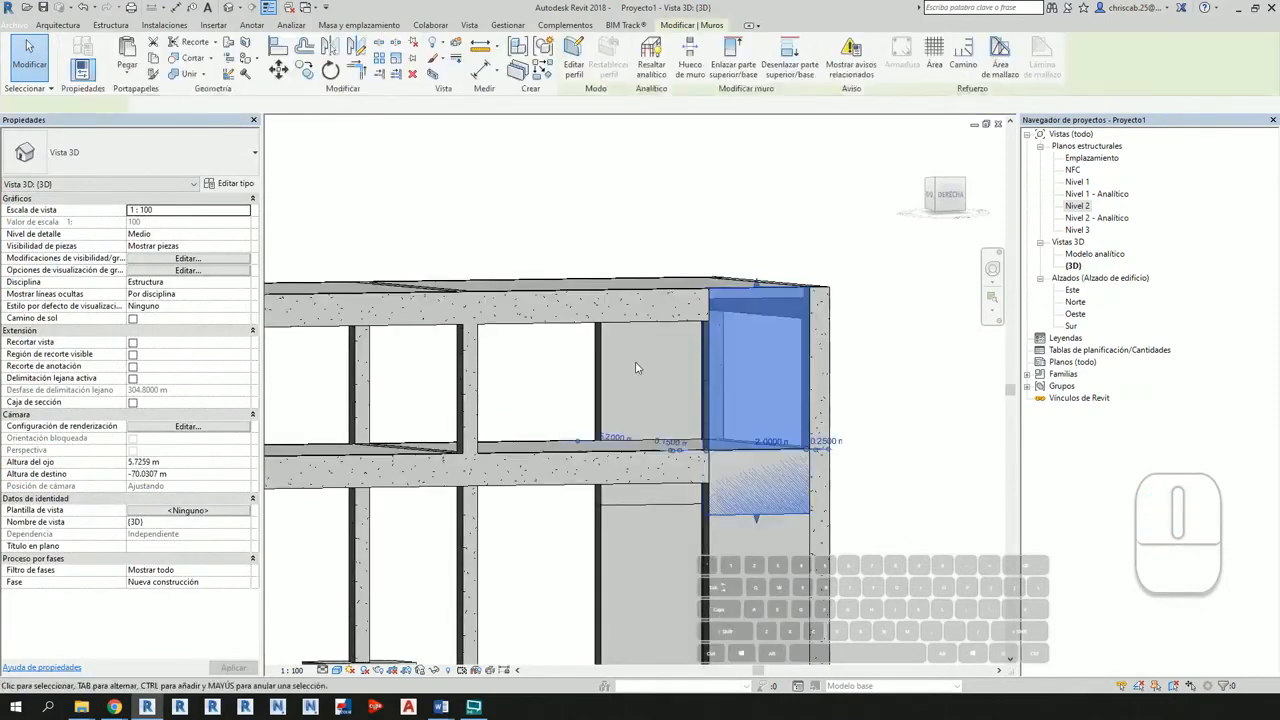
left_click(600, 357, "ctrl")
middle_click_drag(760, 520, 836, 523, "shift")
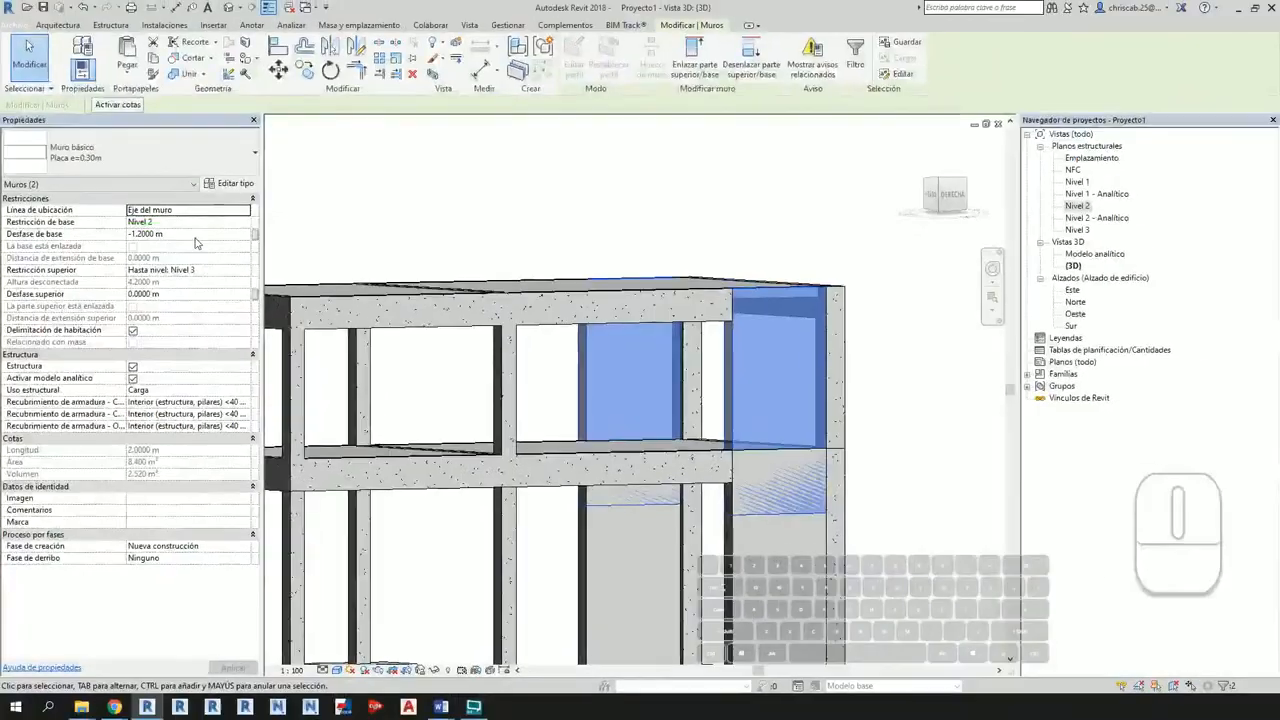
left_click(343, 234)
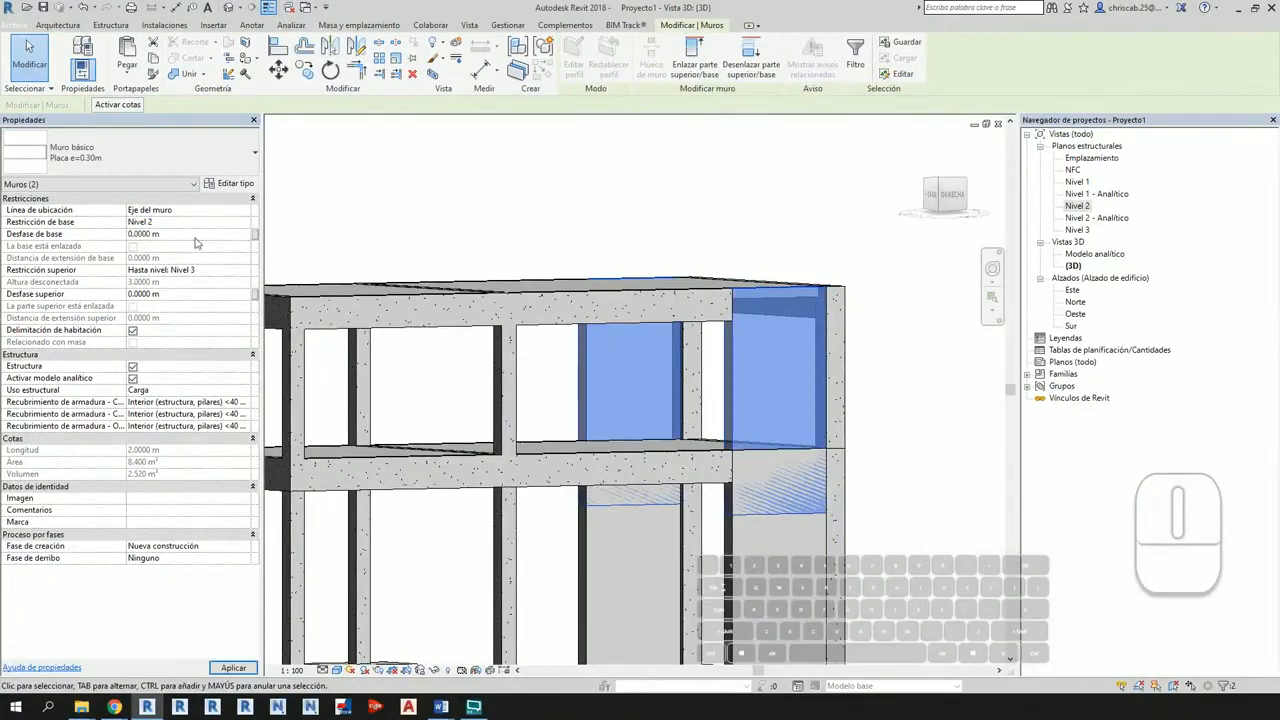
left_click(900, 452)
Step: Check the two-storey structure in 3D, and open the Este elevation to review it against the levels
scroll(900, 454, "down", 3)
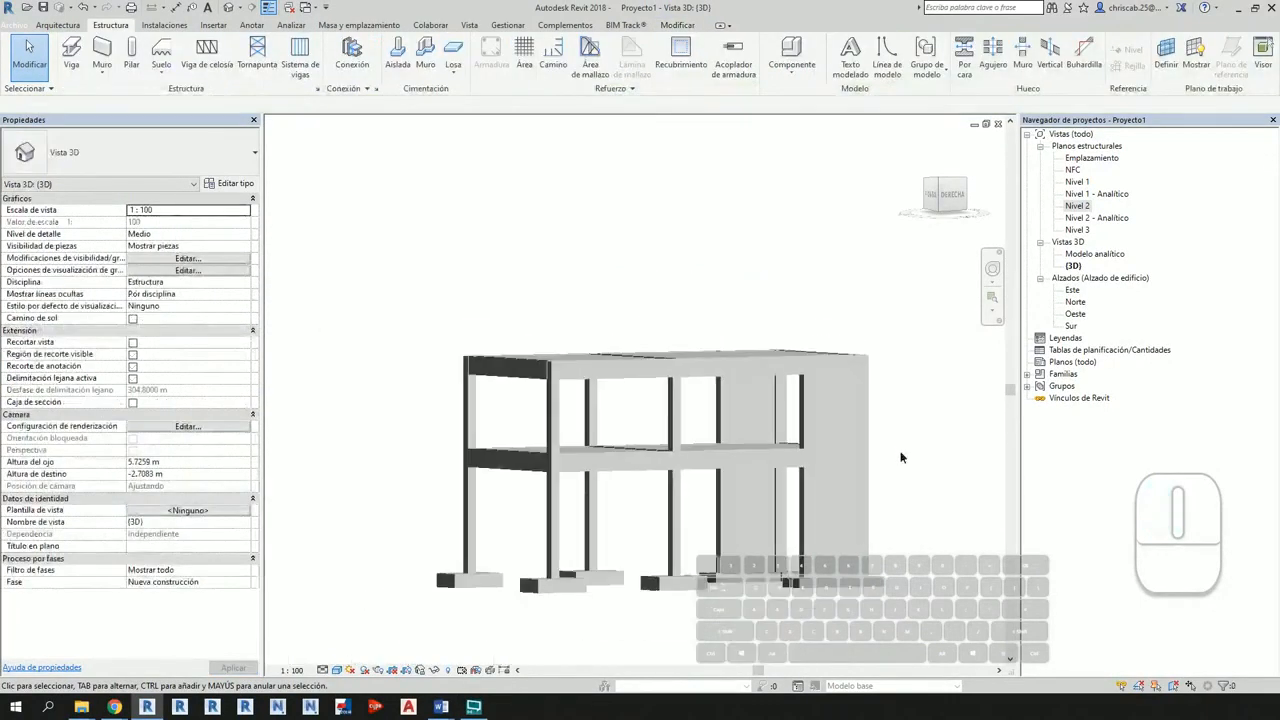
middle_click_drag(900, 457, 698, 514, "shift")
scroll(698, 514, "up", 2)
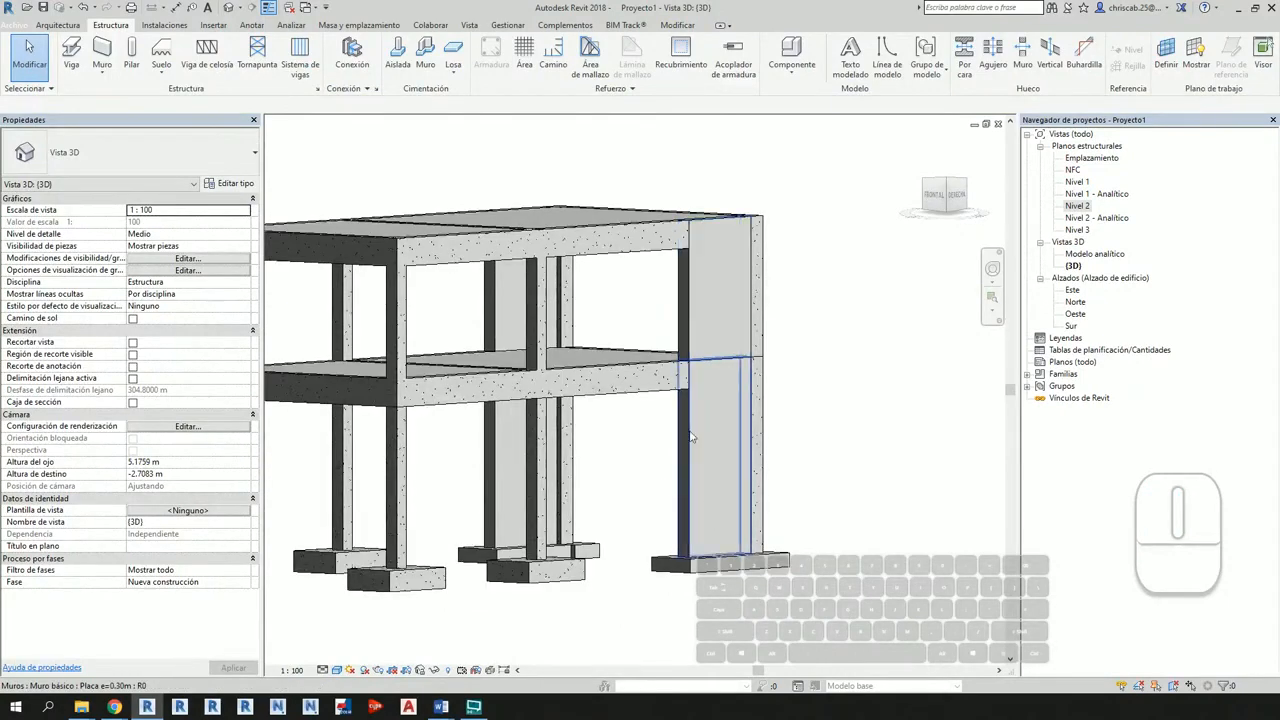
double_click(1072, 290)
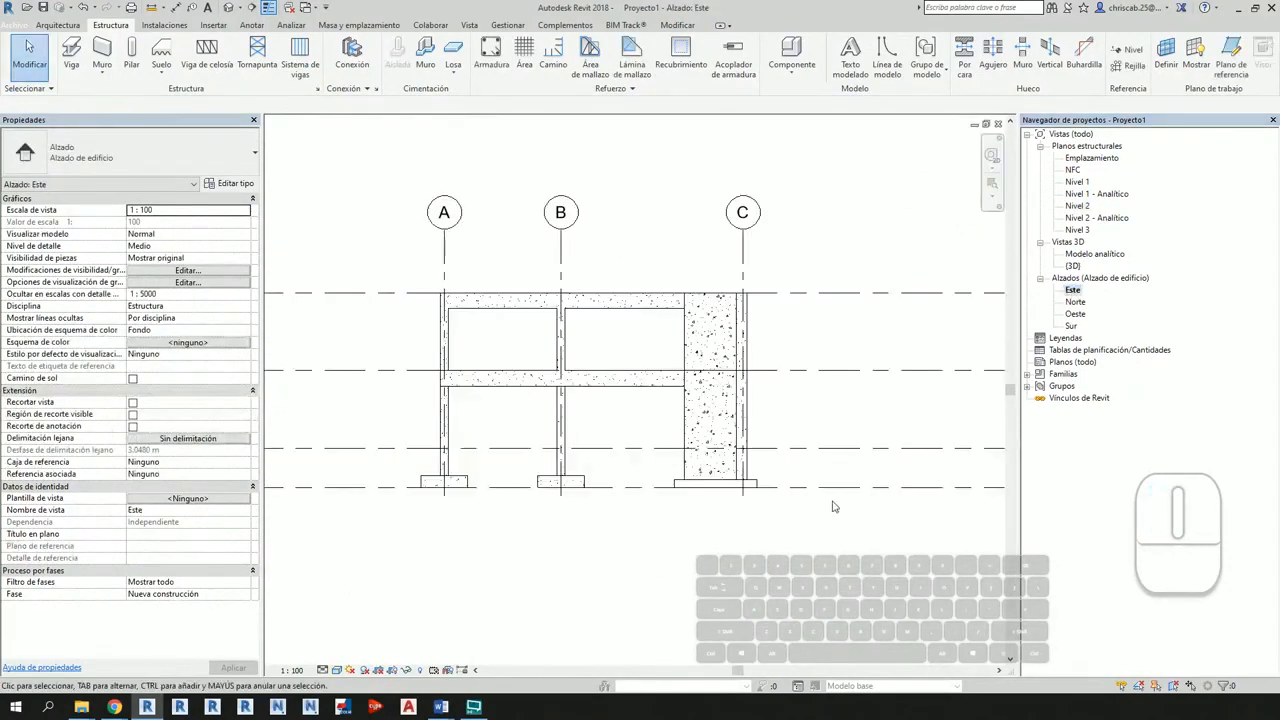
scroll(497, 480, "up", 3)
middle_click_drag(599, 480, 703, 499)
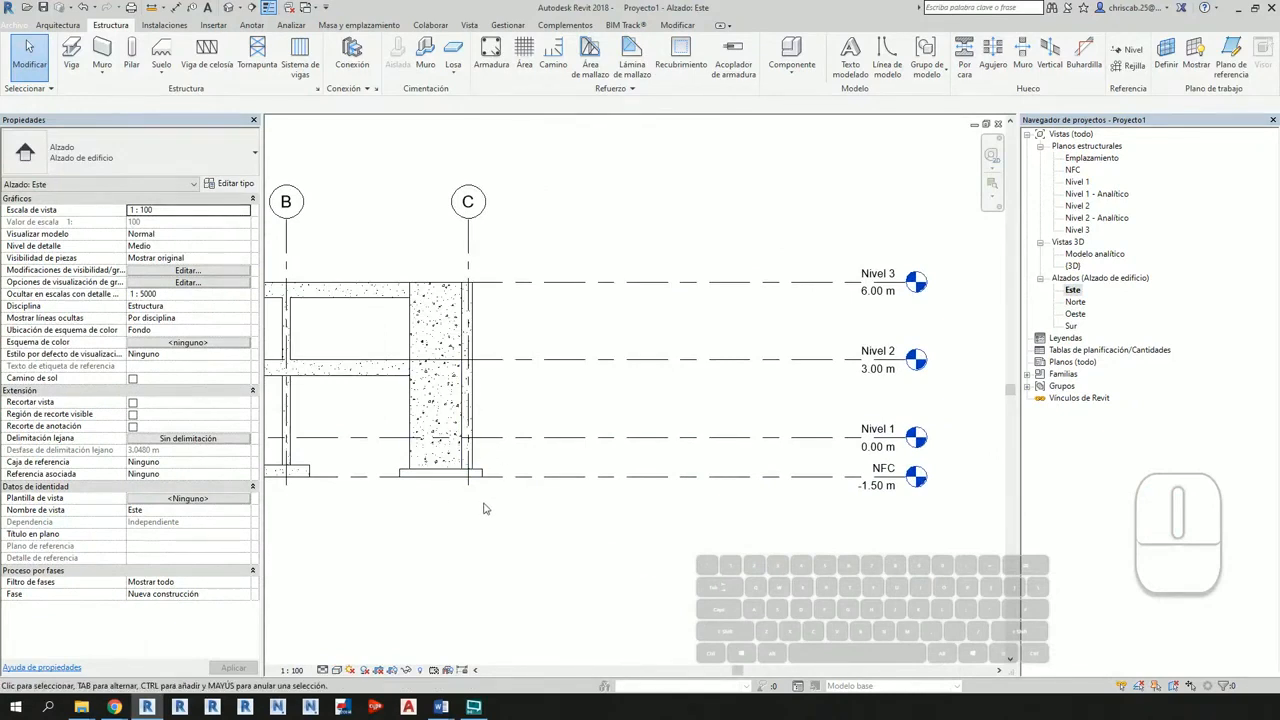
middle_click_drag(490, 511, 738, 528)
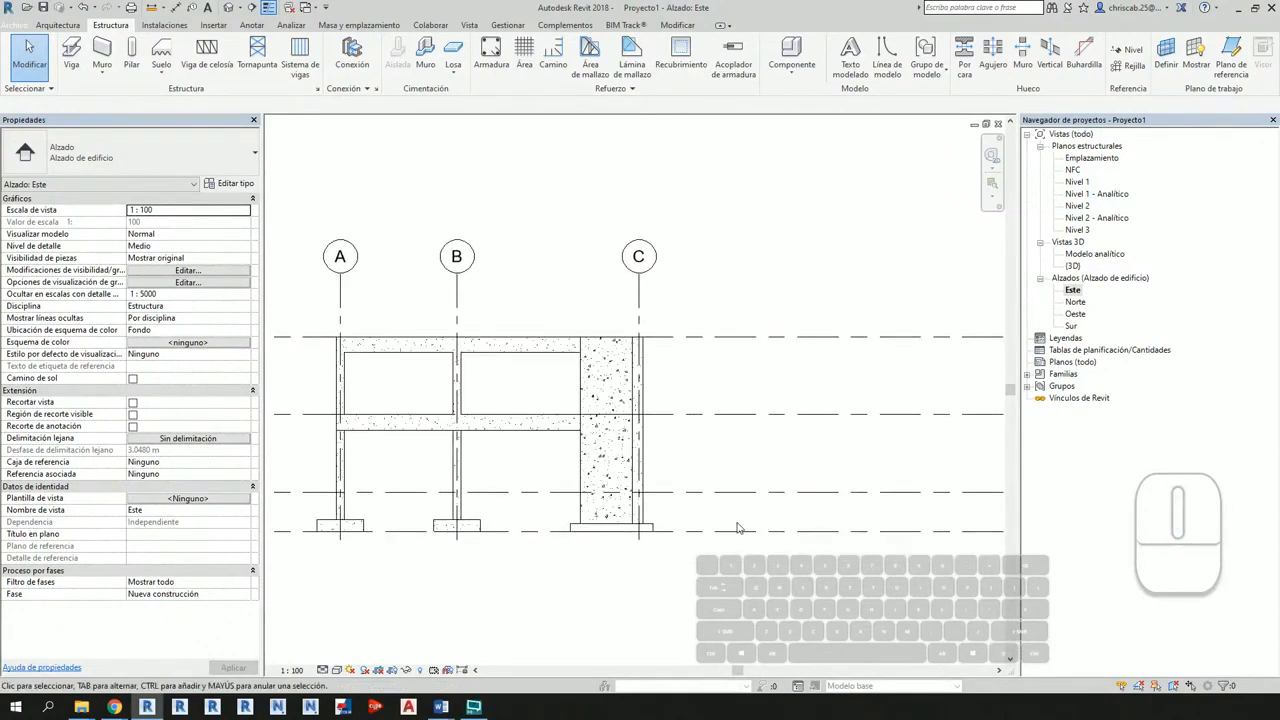
Step: Review the project location tools, and inspect the two-storey structure in the 3D view
left_click(479, 25)
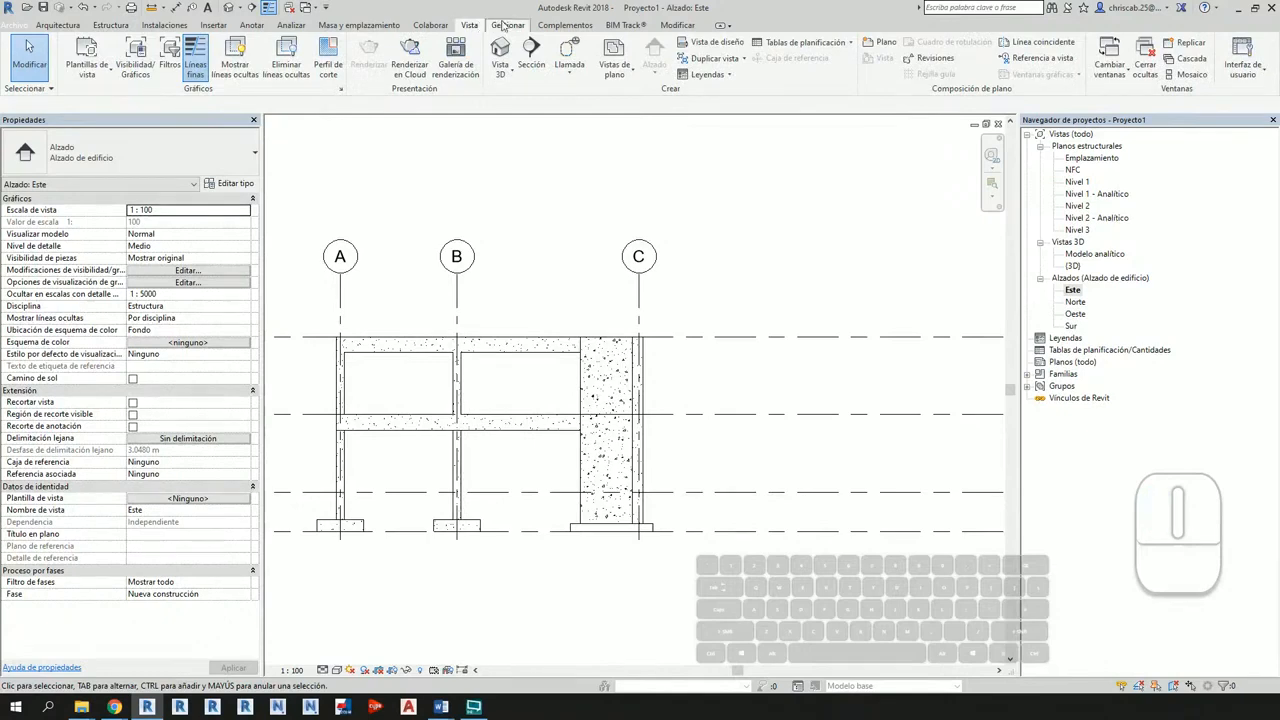
left_click(506, 24)
key("ctrl+1")
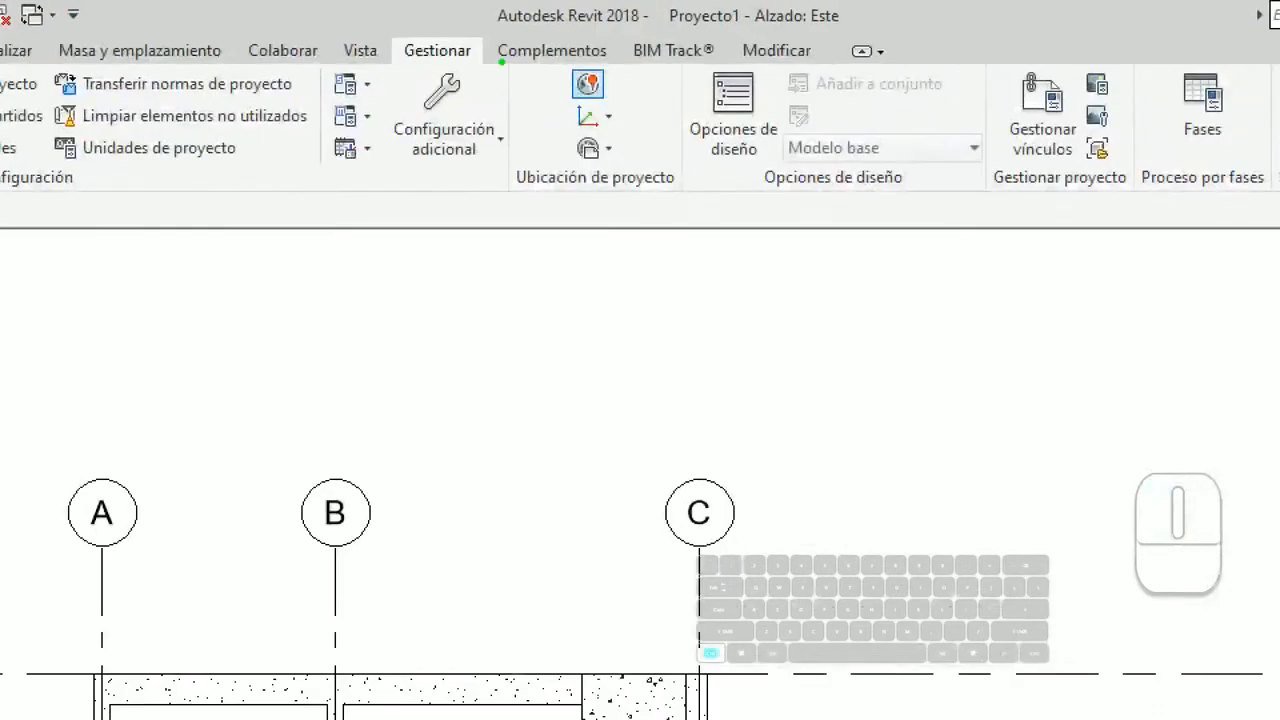
left_click_drag(500, 60, 693, 202, "ctrl")
left_click_drag(656, 222, 780, 398, "ctrl+shift")
key("Escape")
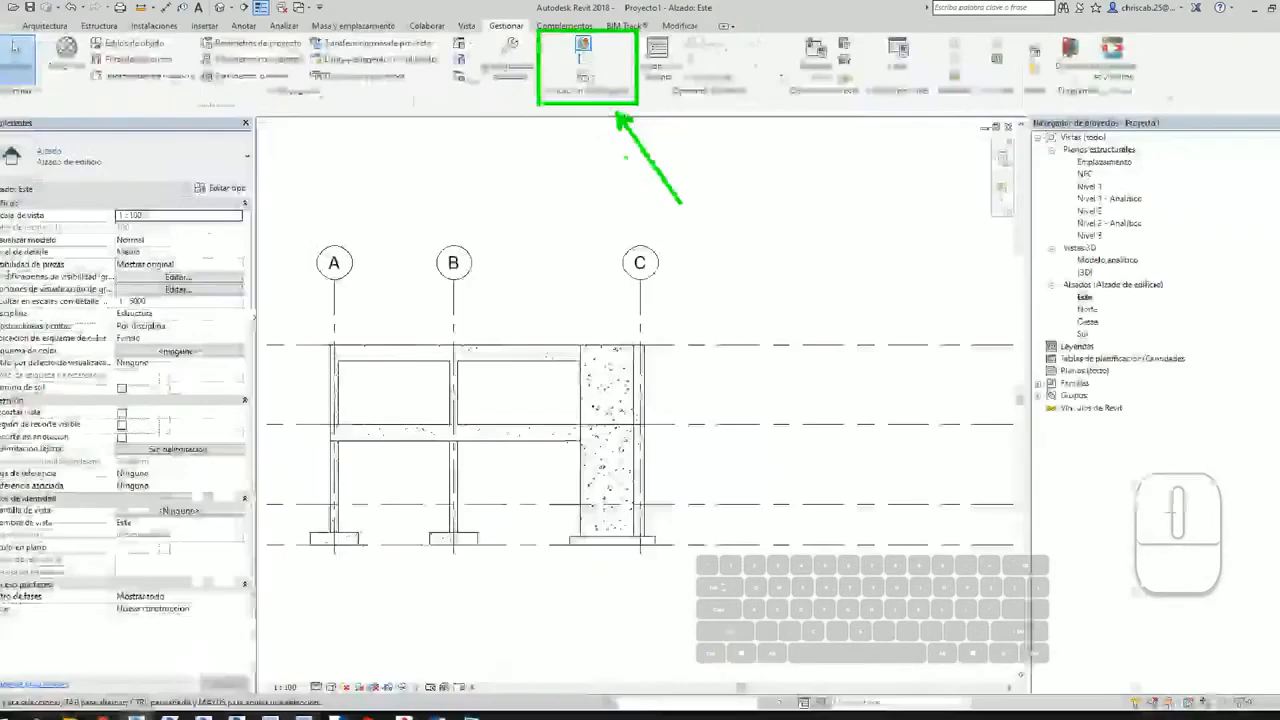
scroll(625, 206, "down", 2)
scroll(665, 414, "up", 1)
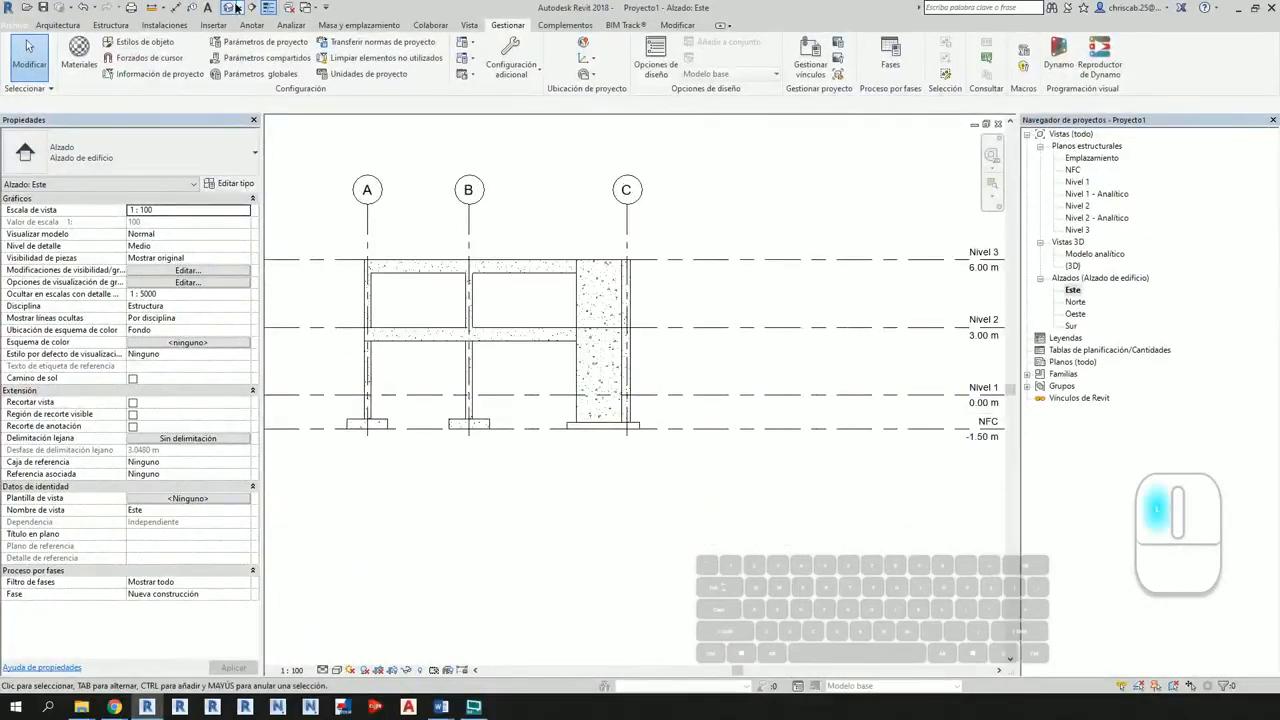
left_click(236, 7)
middle_click_drag(557, 430, 783, 588, "shift")
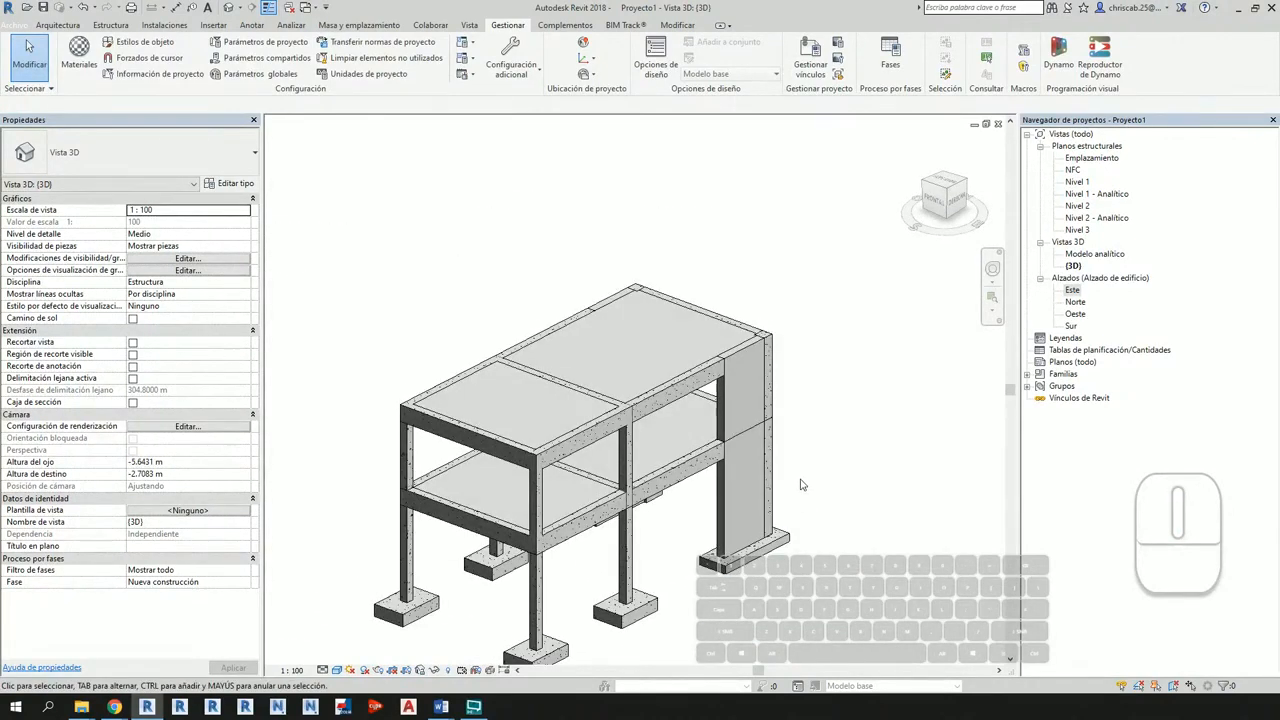
middle_click_drag(836, 408, 893, 443, "shift")
Step: In the Nivel 2 plan, create a rectangular shaft opening about 1.12 by 1.80 m in the slab corner beside the wall at grid C
double_click(1088, 207)
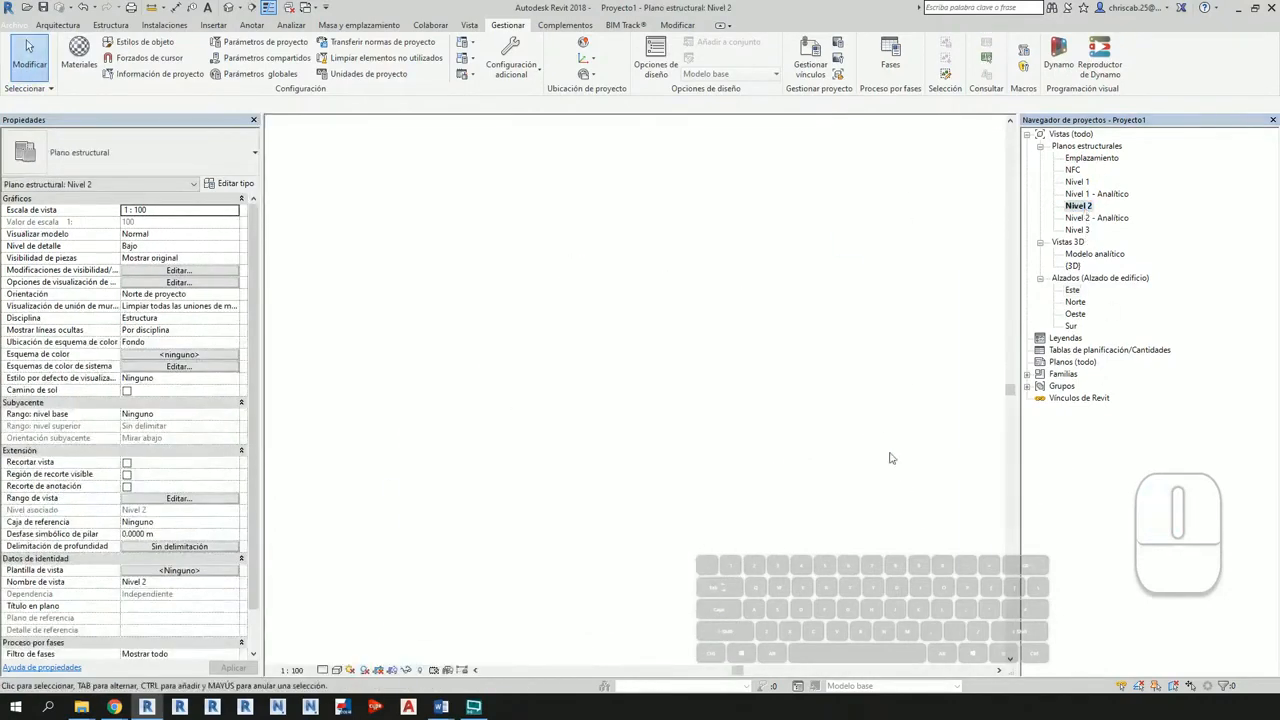
middle_click_drag(745, 491, 684, 349)
scroll(684, 349, "up", 5)
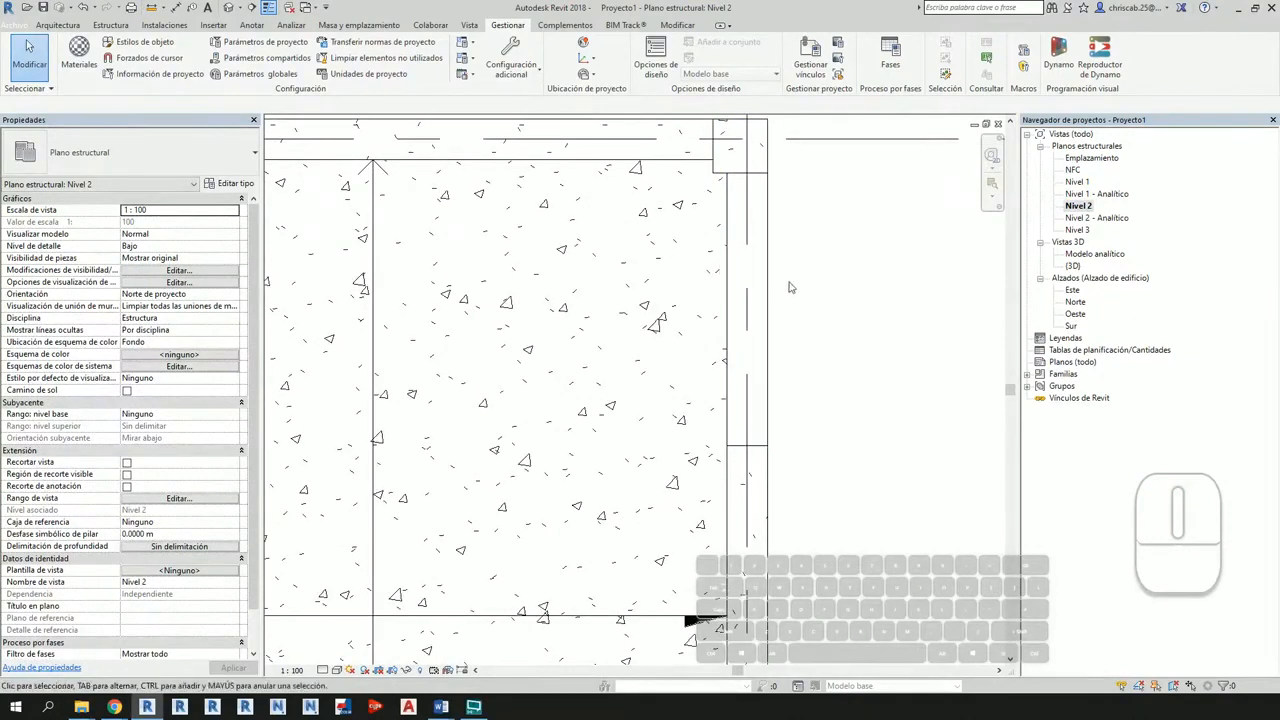
middle_click_drag(765, 273, 760, 336)
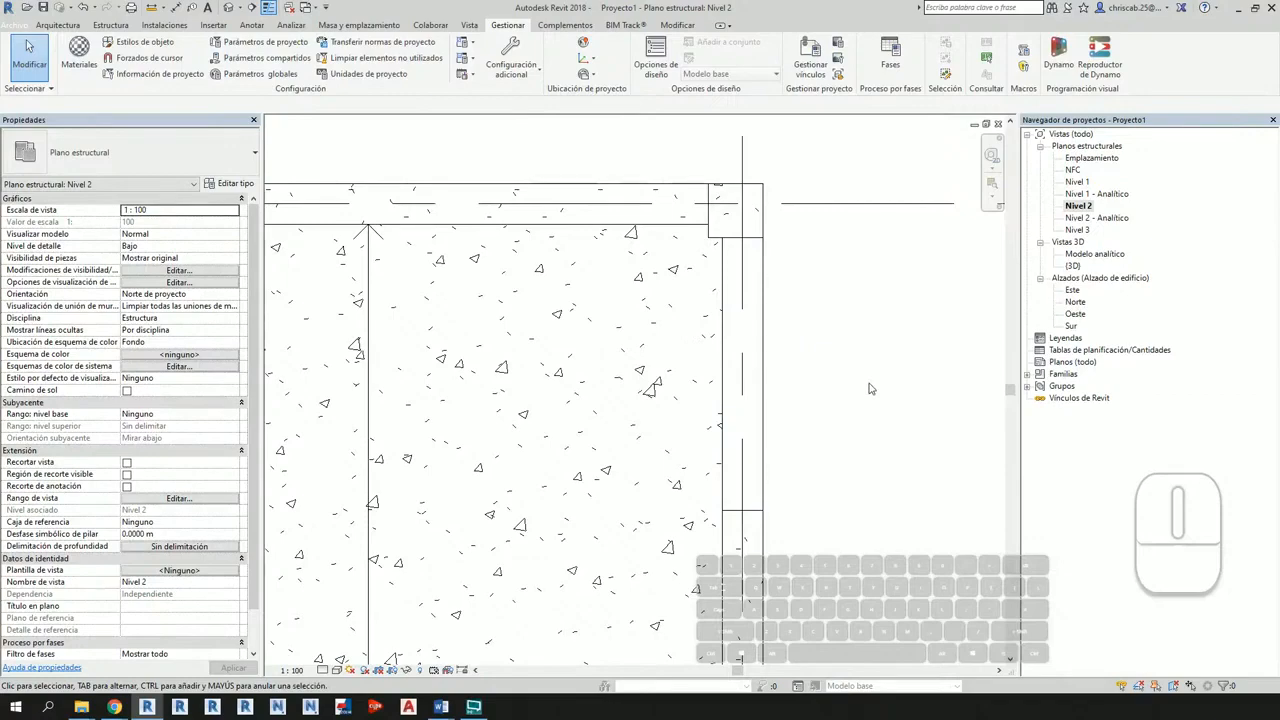
left_click(111, 26)
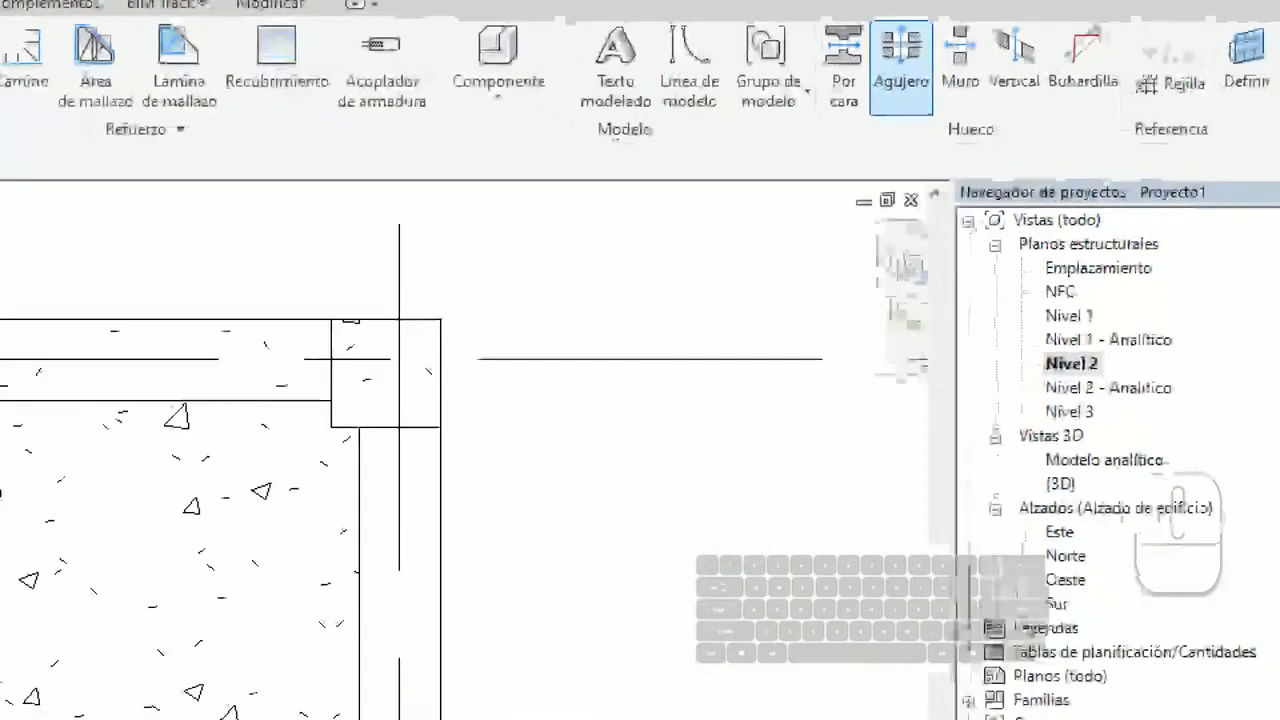
left_click(993, 55)
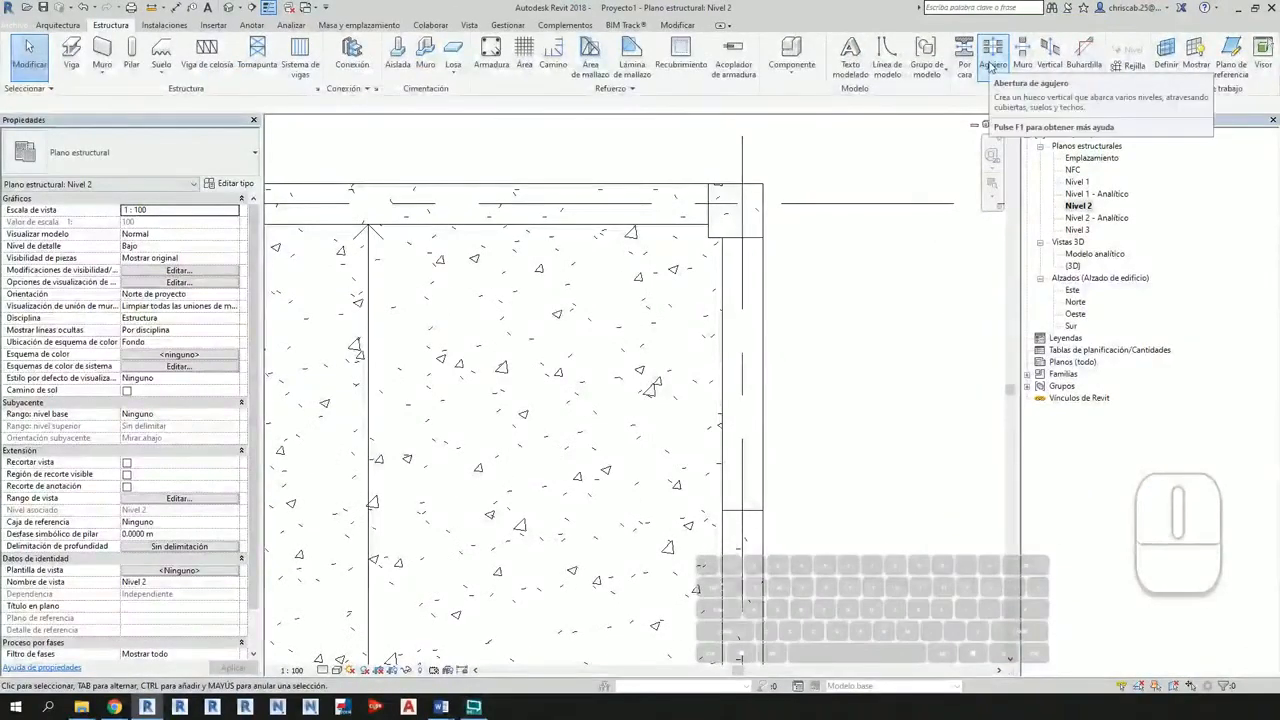
left_click(783, 110)
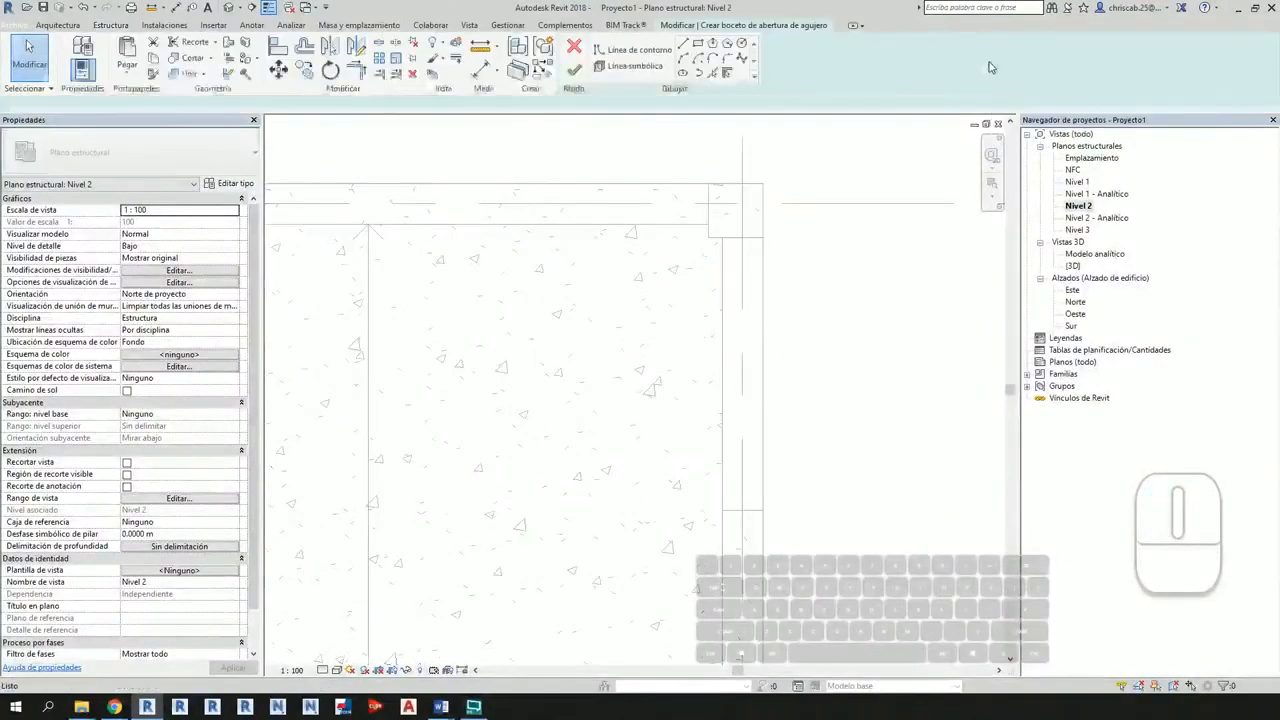
left_click(697, 44)
scroll(737, 286, "up", 2)
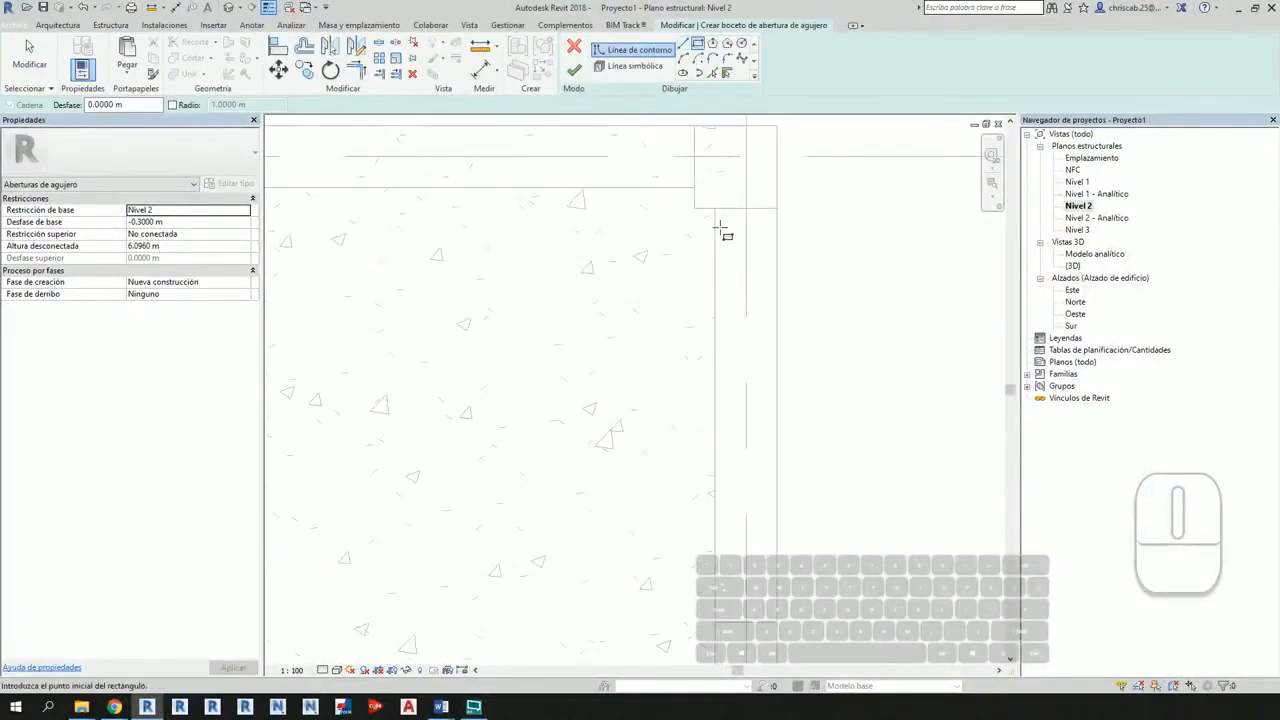
left_click(716, 216)
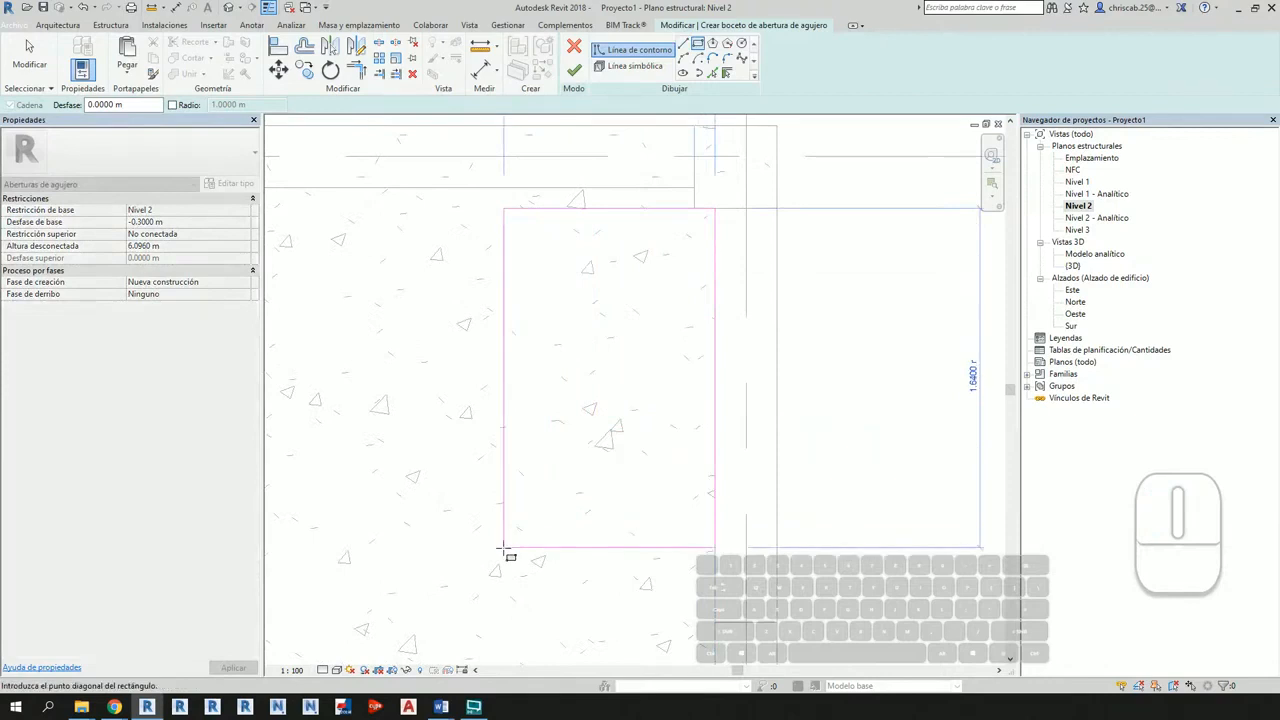
left_click(483, 580)
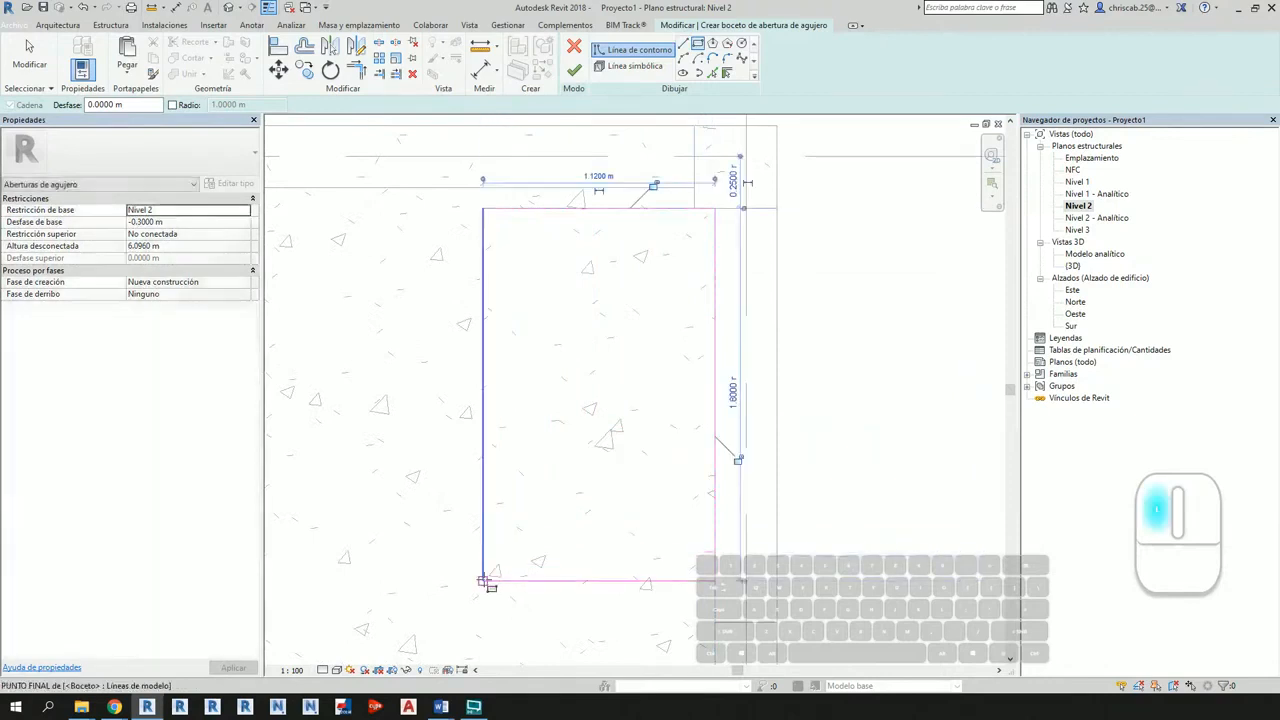
left_click(574, 71)
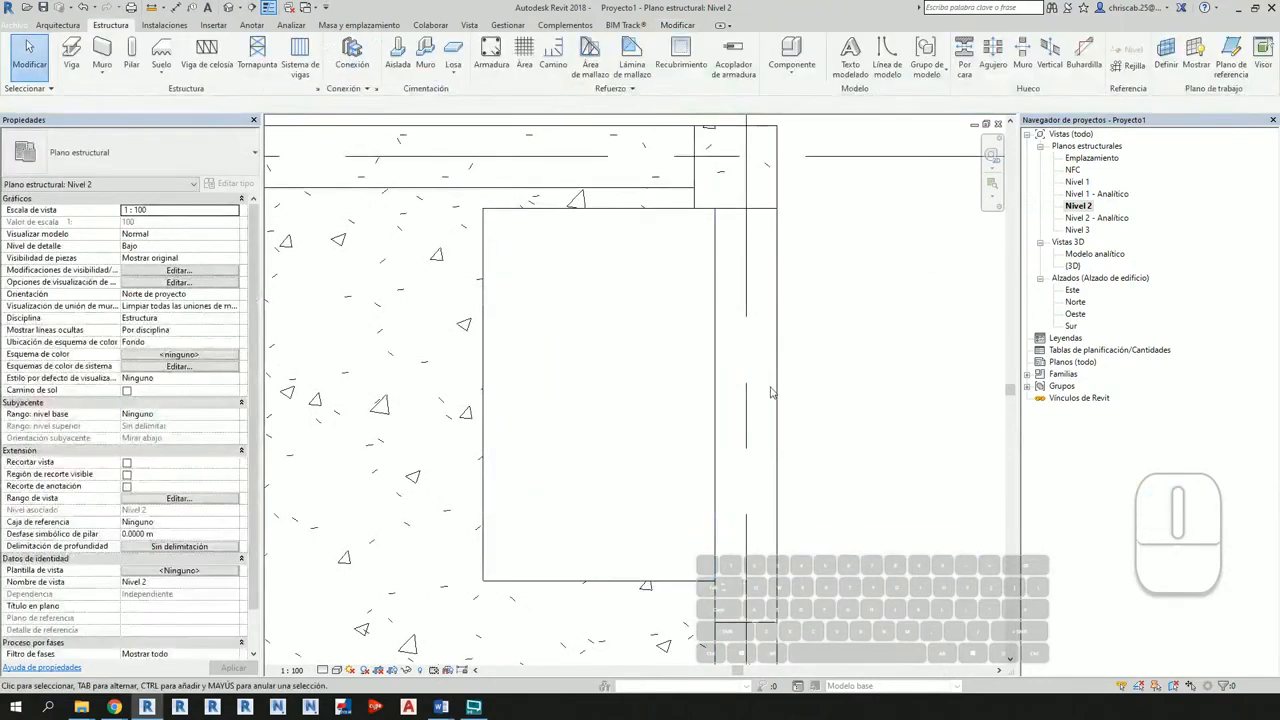
Step: Inspect the model in 3D to check how the new shaft opening cuts the slabs
left_click(228, 8)
middle_click_drag(760, 300, 744, 349, "shift")
scroll(630, 360, "up", 3)
middle_click_drag(657, 254, 500, 420, "shift")
scroll(433, 427, "up", 3)
Step: In the Nivel 2 plan, create a second rectangular shaft opening about 1.22 by 0.74 m in the diagonally opposite slab corner
left_click(1092, 208)
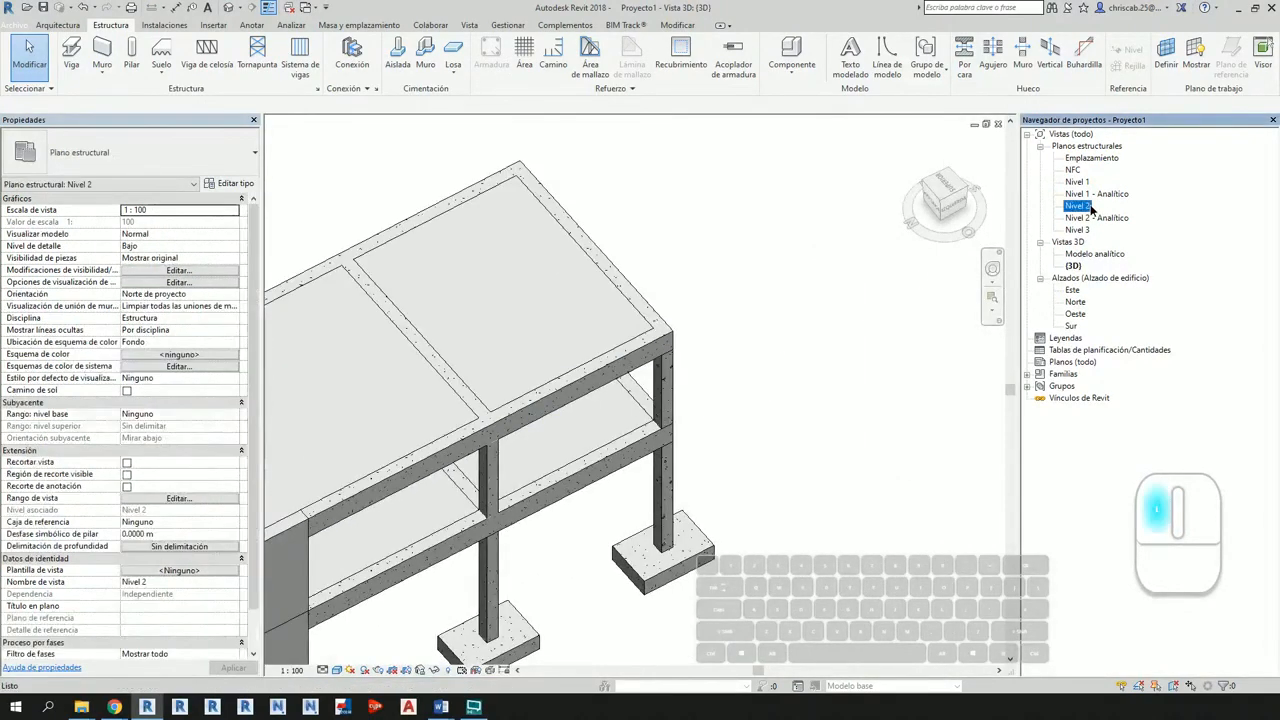
scroll(700, 310, "up", 2)
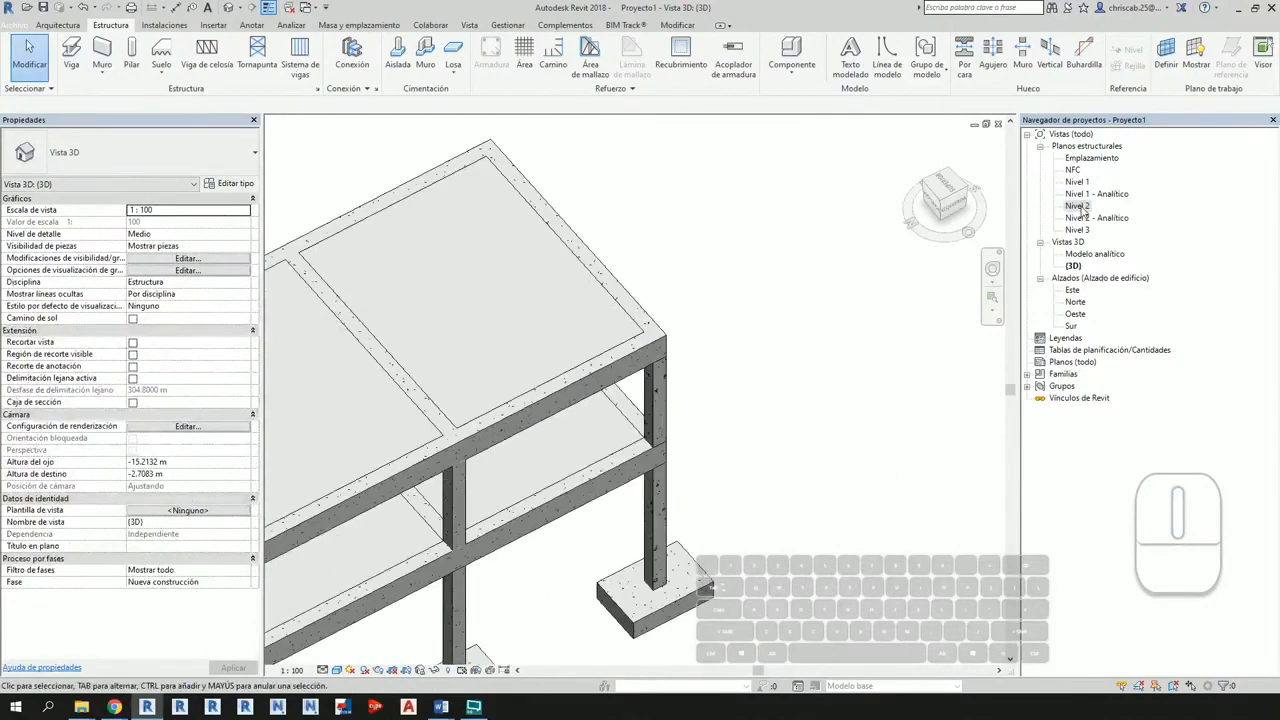
double_click(1080, 206)
scroll(670, 440, "up", 3)
scroll(590, 505, "down", 5)
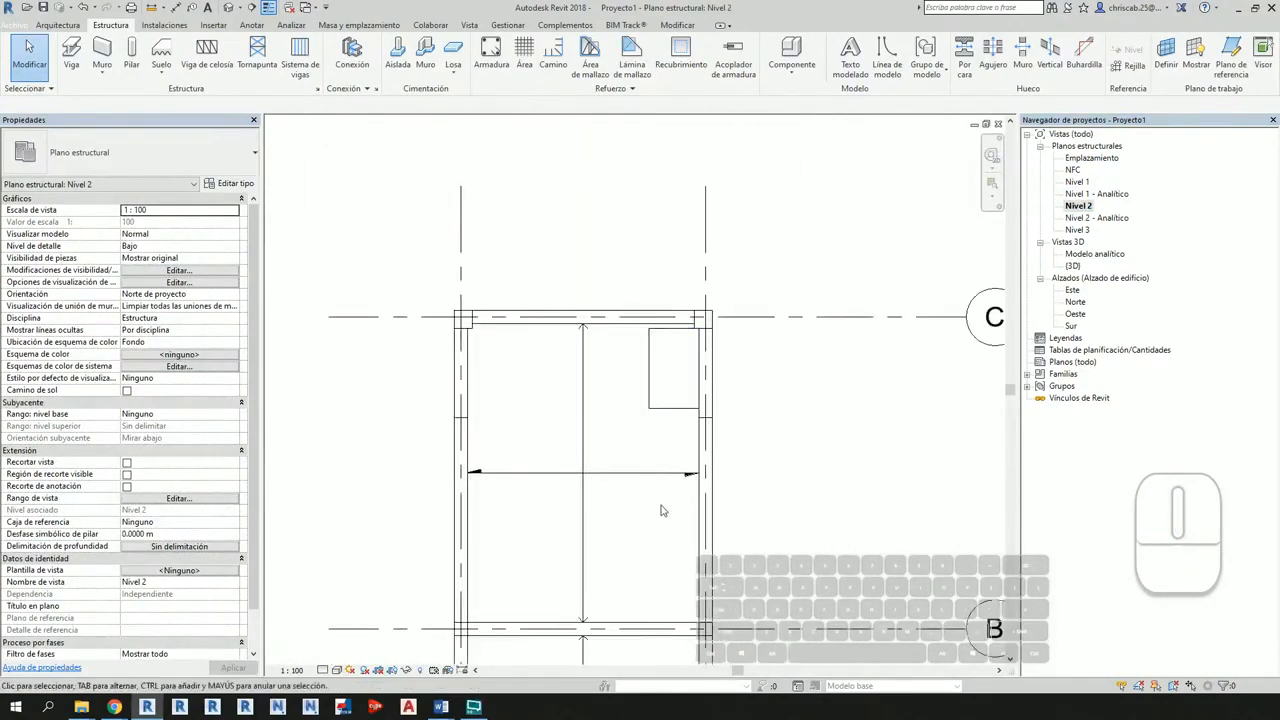
scroll(515, 500, "up", 6)
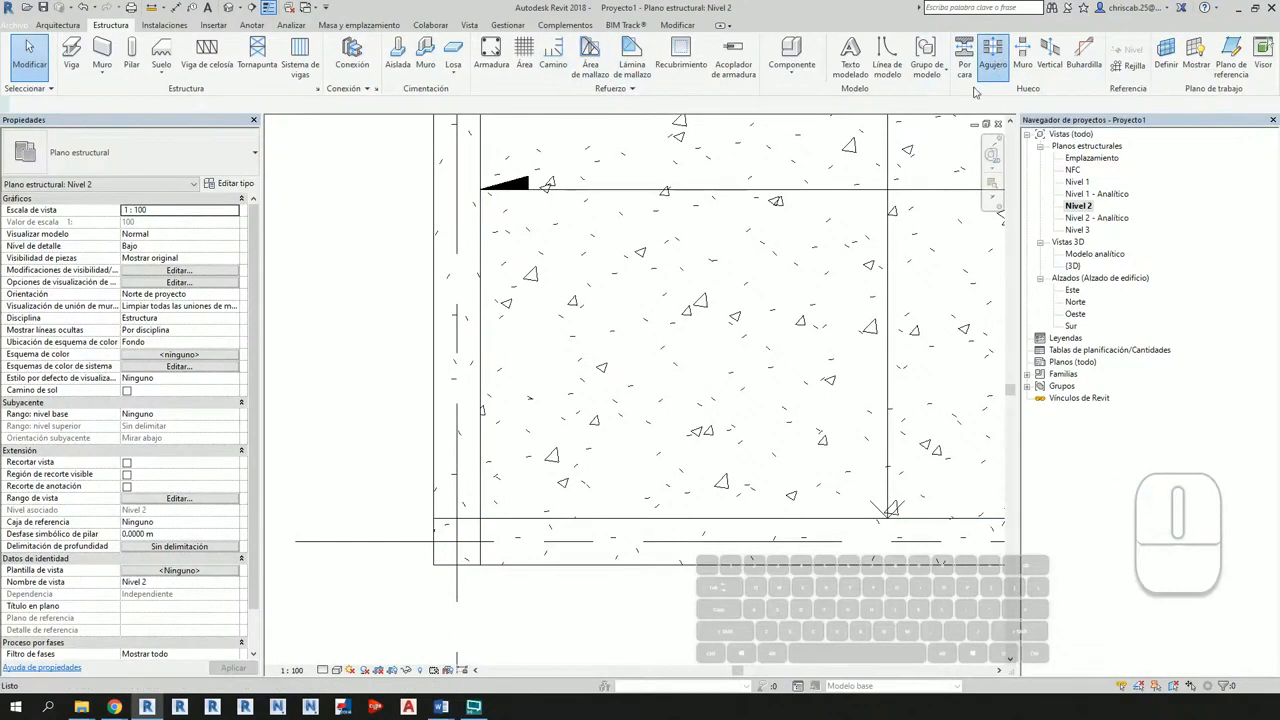
left_click(993, 55)
left_click(697, 45)
scroll(505, 480, "up", 1)
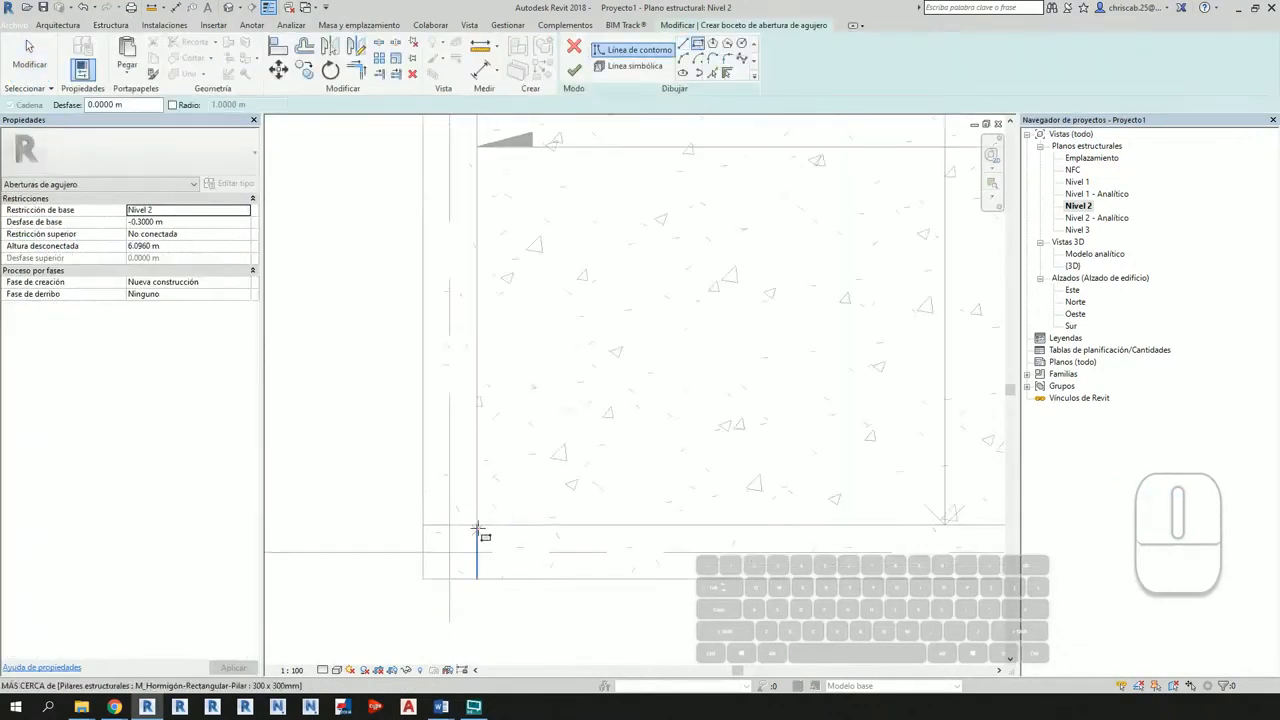
left_click(478, 522)
left_click(697, 393)
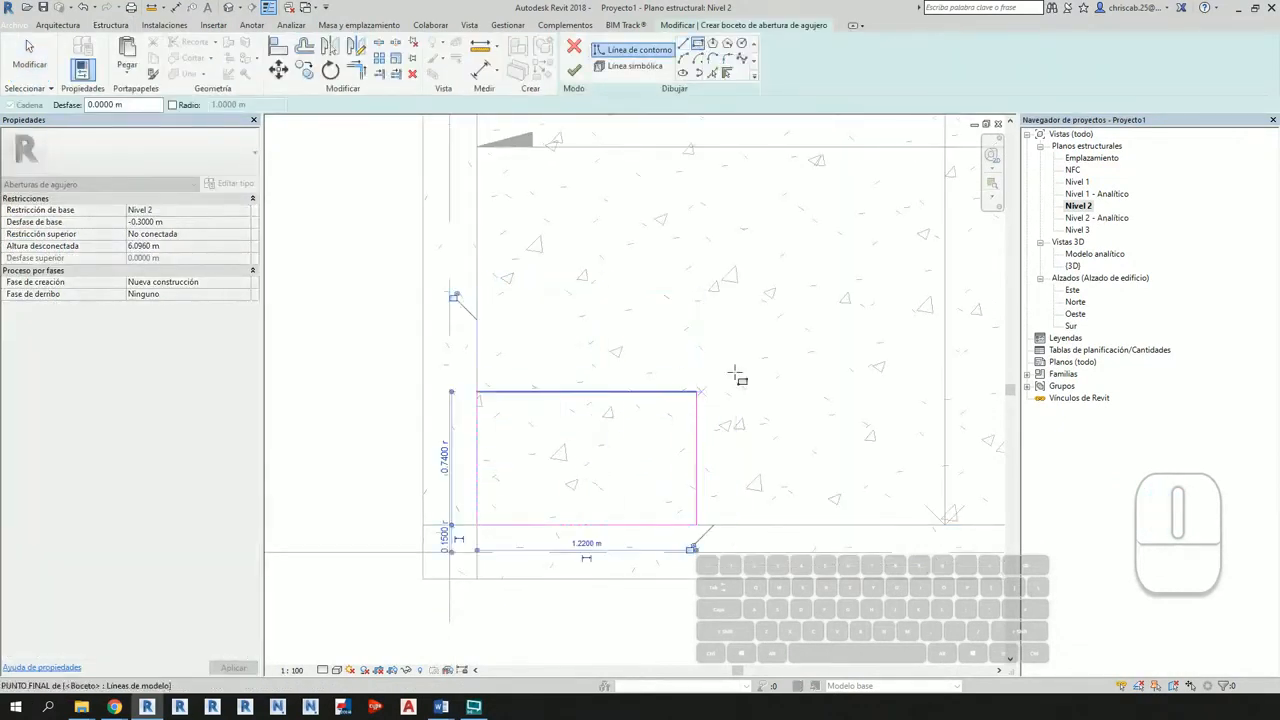
left_click(574, 70)
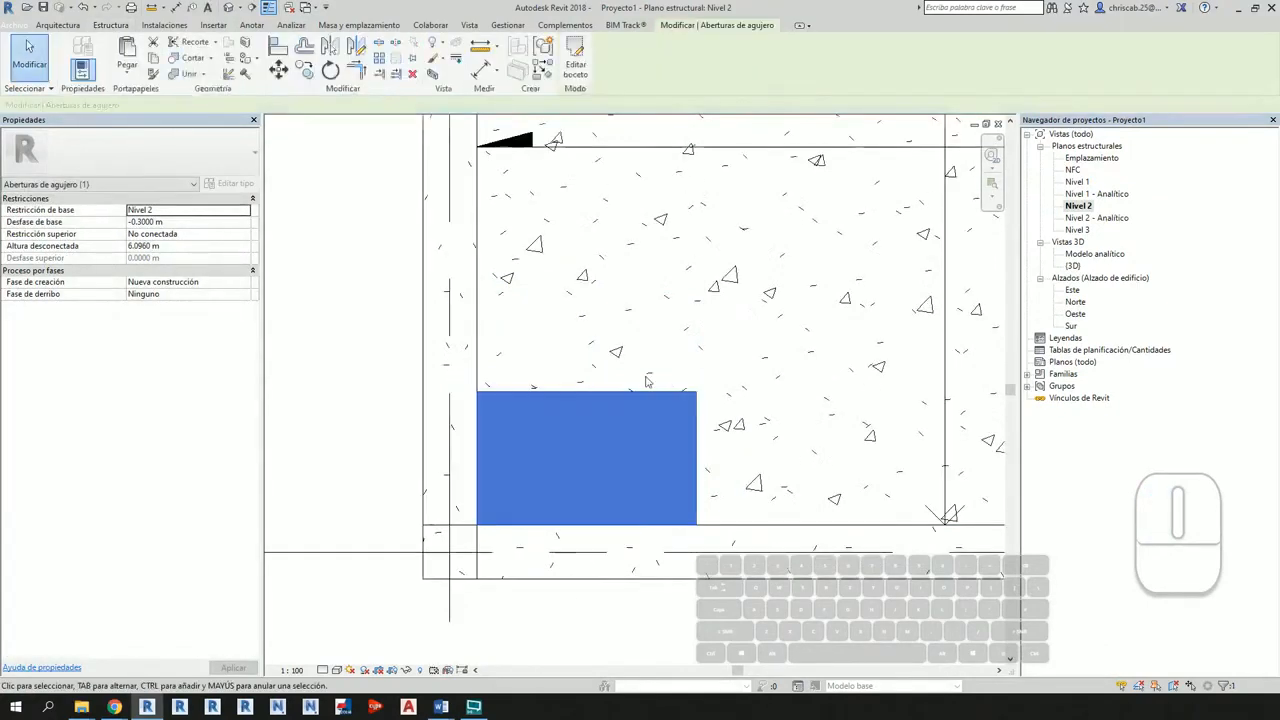
Step: Check in 3D that both shaft openings cut through the slabs of the two storeys
left_click(267, 7)
middle_click_drag(620, 460, 830, 590, "shift")
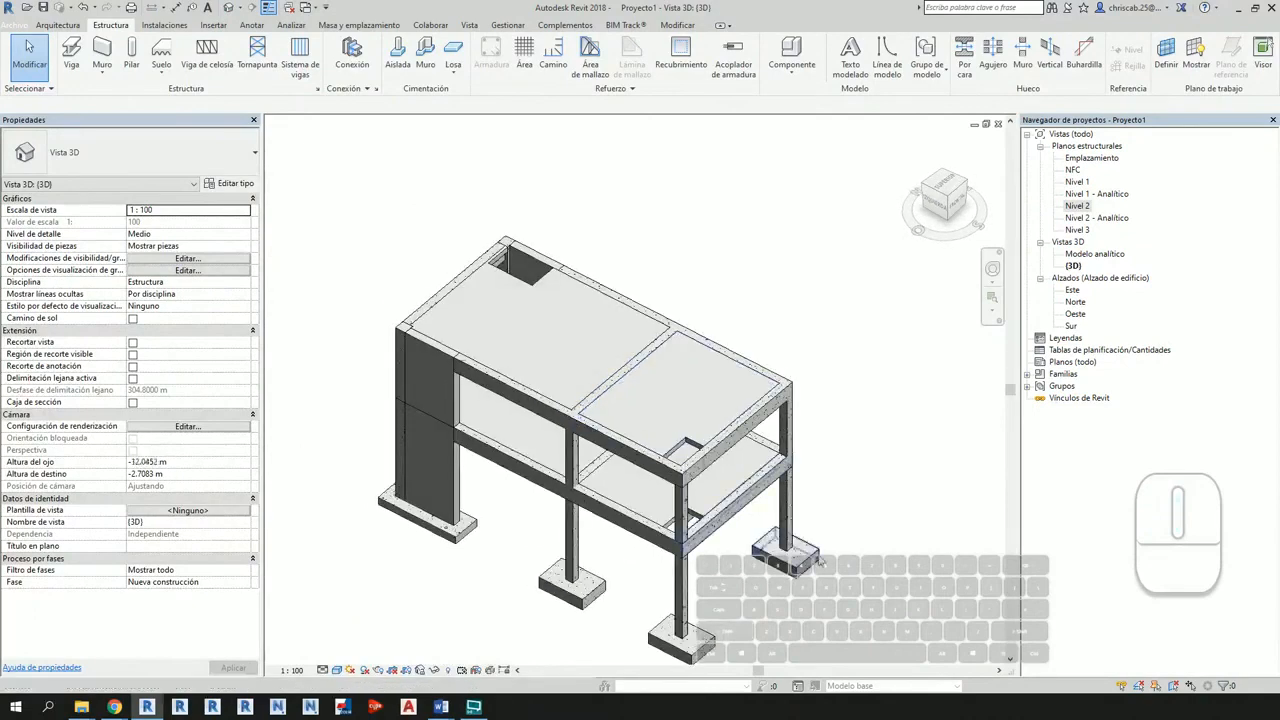
middle_click_drag(805, 631, 691, 560, "shift")
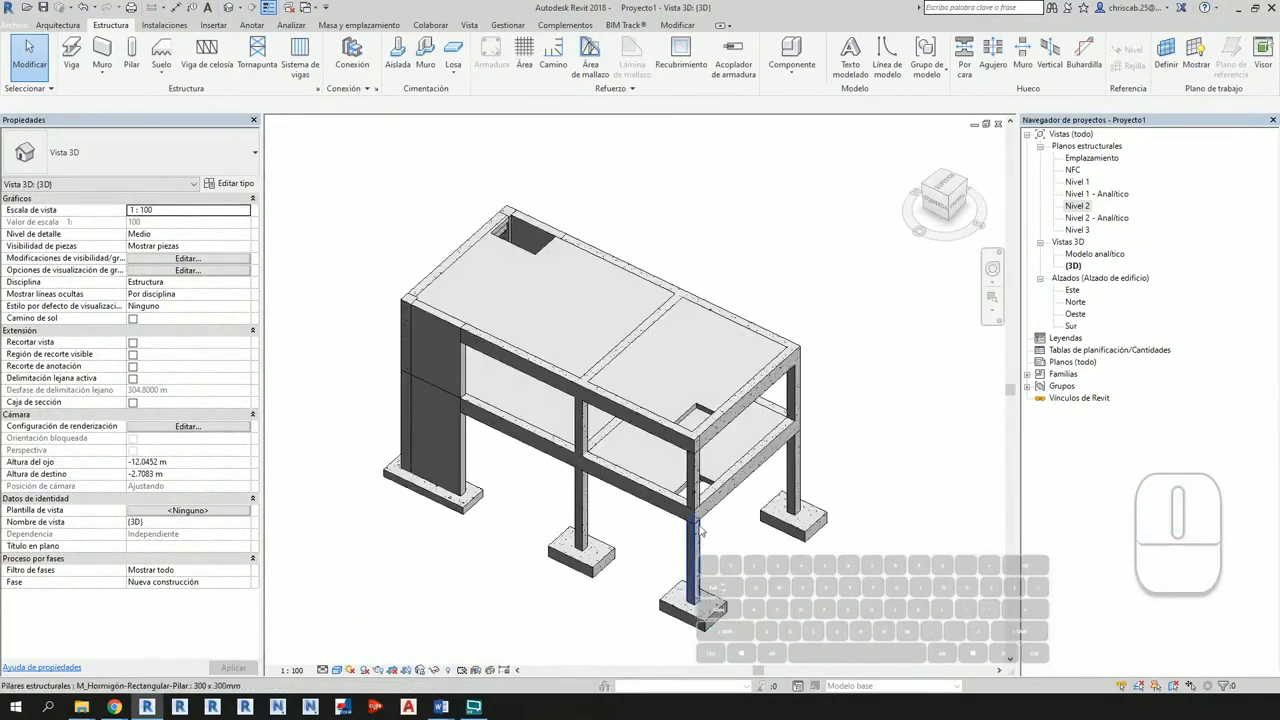
scroll(724, 449, "up", 5)
scroll(724, 449, "down", 4)
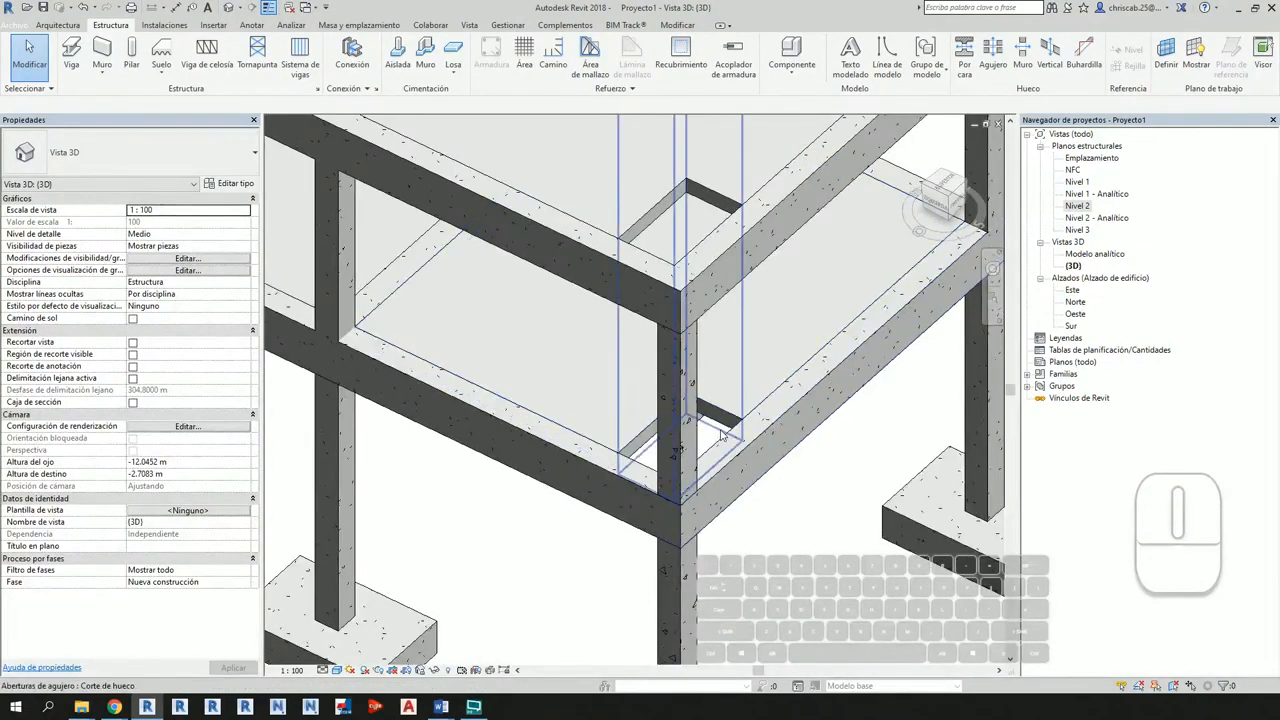
Step: Select the smaller shaft opening to examine its vertical extent, and review the whole structure in 3D
left_click(720, 430)
middle_click_drag(720, 430, 780, 487, "shift")
scroll(780, 277, "up", 5)
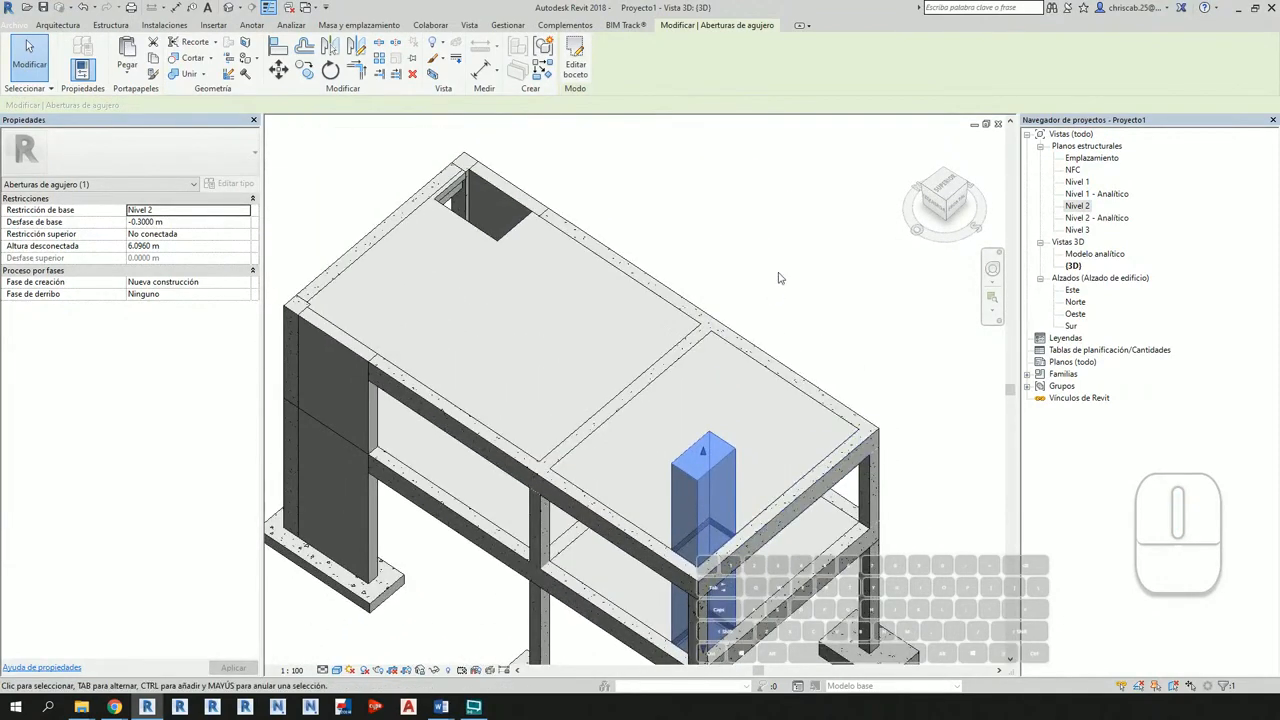
left_click(780, 277)
scroll(780, 277, "down", 5)
middle_click_drag(780, 277, 900, 403, "shift")
scroll(843, 371, "up", 3)
scroll(883, 418, "up", 1)
scroll(883, 420, "down", 3)
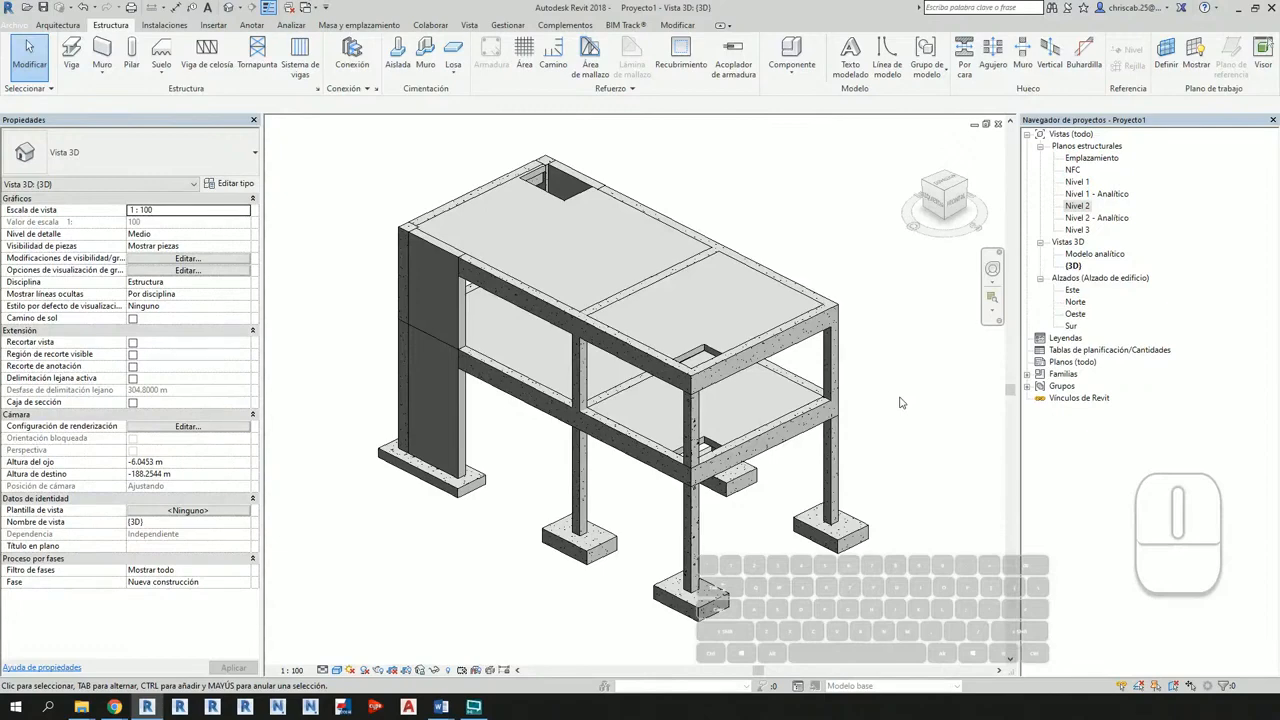
Step: Load the families M_Encepado-3 pilotes.rfa and M_Hormigón-Redondo-Pilar.rfa from the Sesión 02 folder in File Explorer into the Revit project
key("alt+Tab")
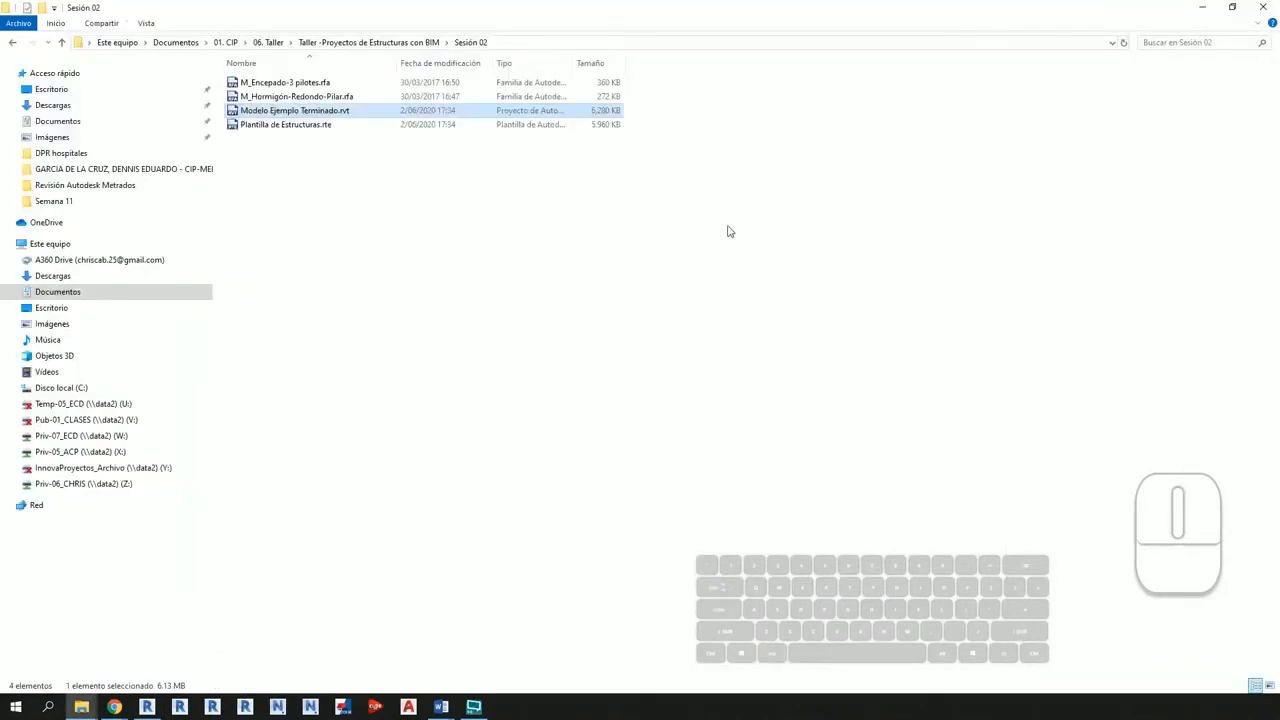
key("ctrl+1")
left_click(262, 90)
mouse_move(167, 108)
left_mouse_down("ctrl")
mouse_move(290, 160)
mouse_move(502, 178)
left_mouse_up("ctrl")
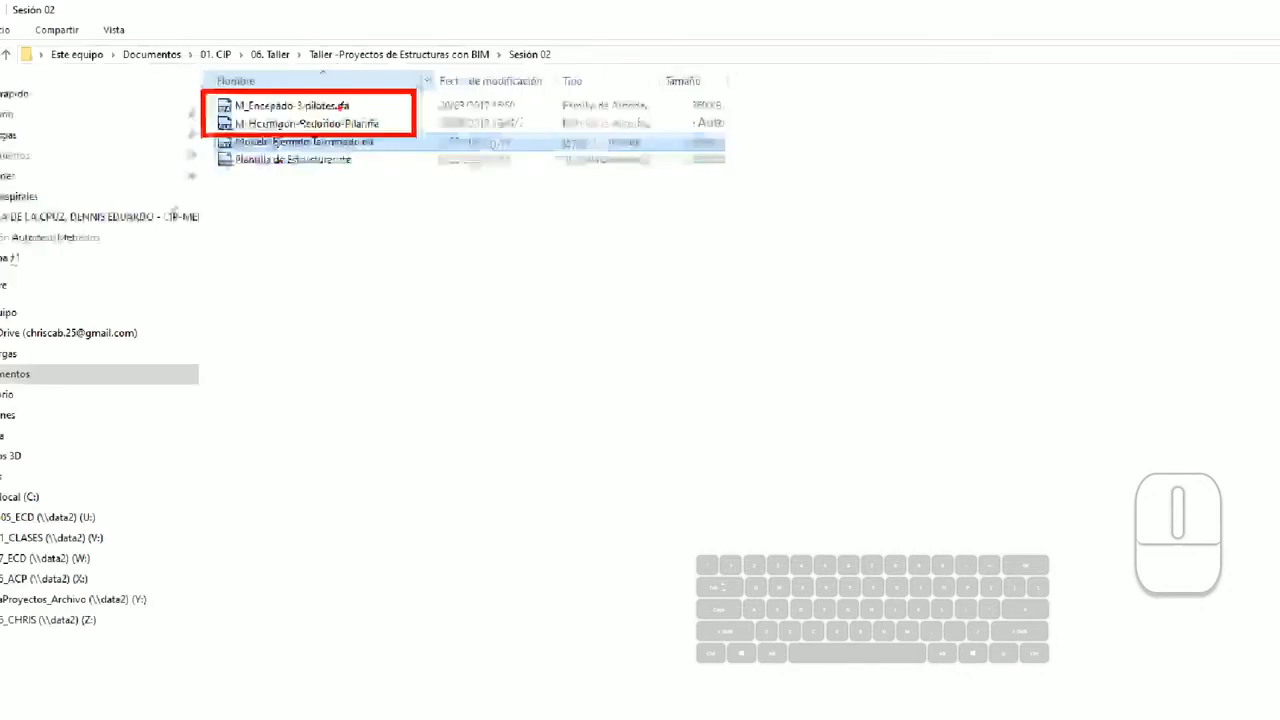
left_click(303, 98)
left_click(298, 83, "ctrl")
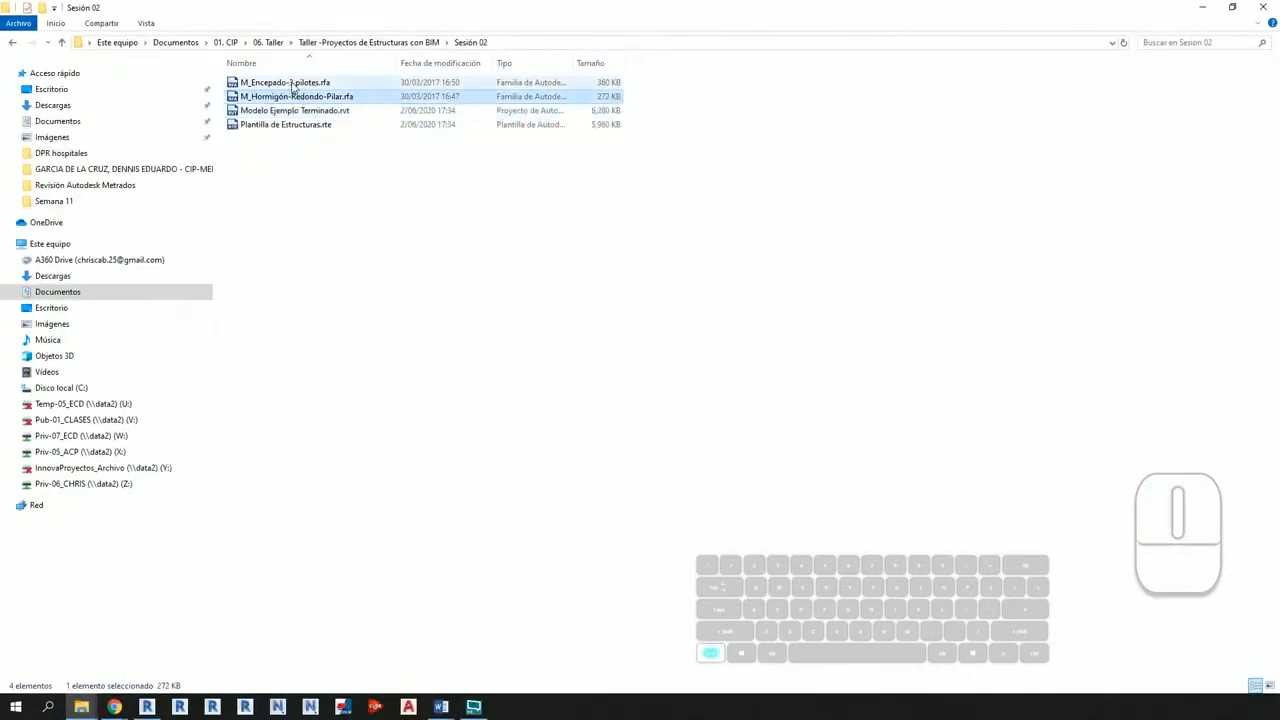
left_click_drag(262, 88, 483, 343)
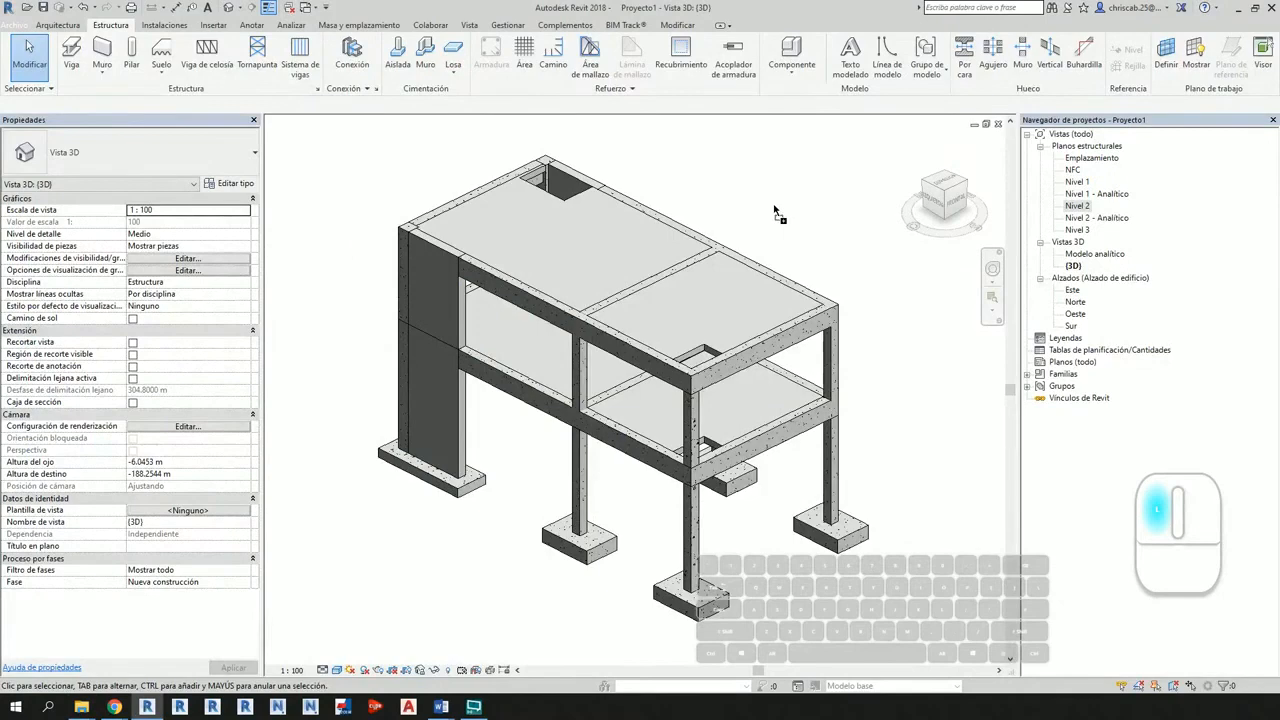
left_click_drag(775, 207, 775, 206)
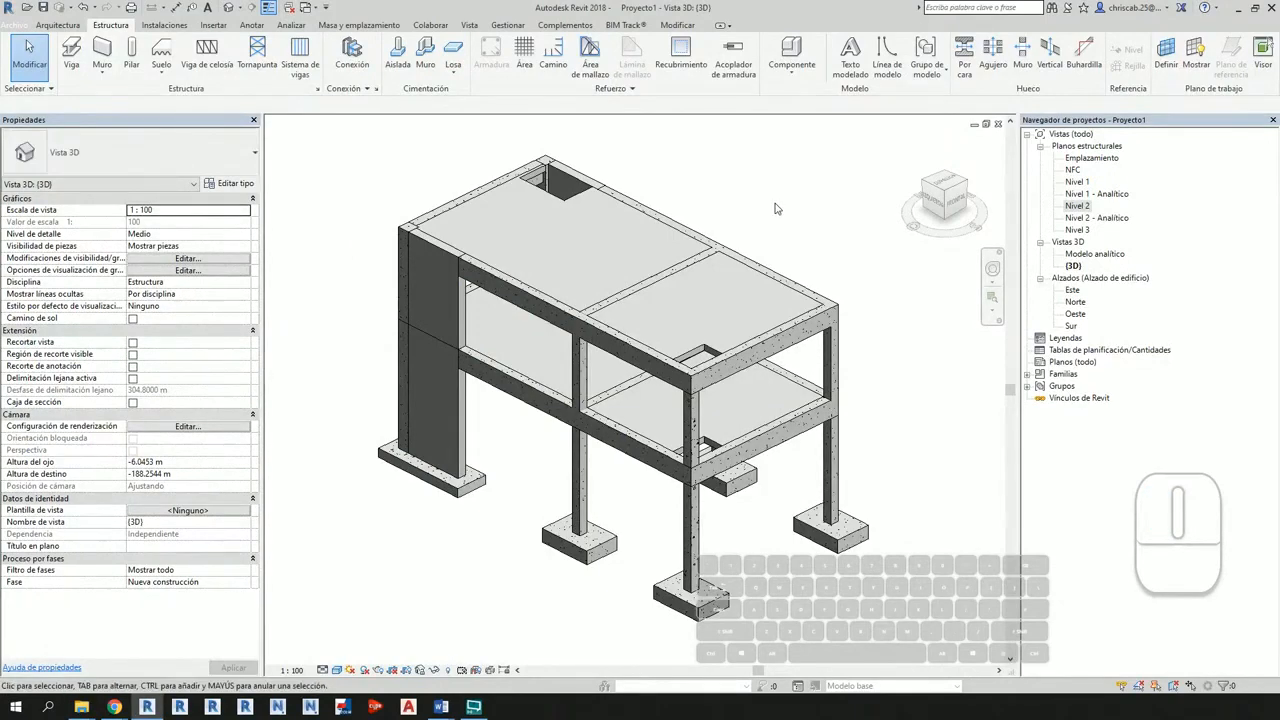
Step: Change the lower-storey corner column at A-2 to the round concrete column type M_Hormigón-Redondo-Pilar 300mm
scroll(800, 230, "down", 2)
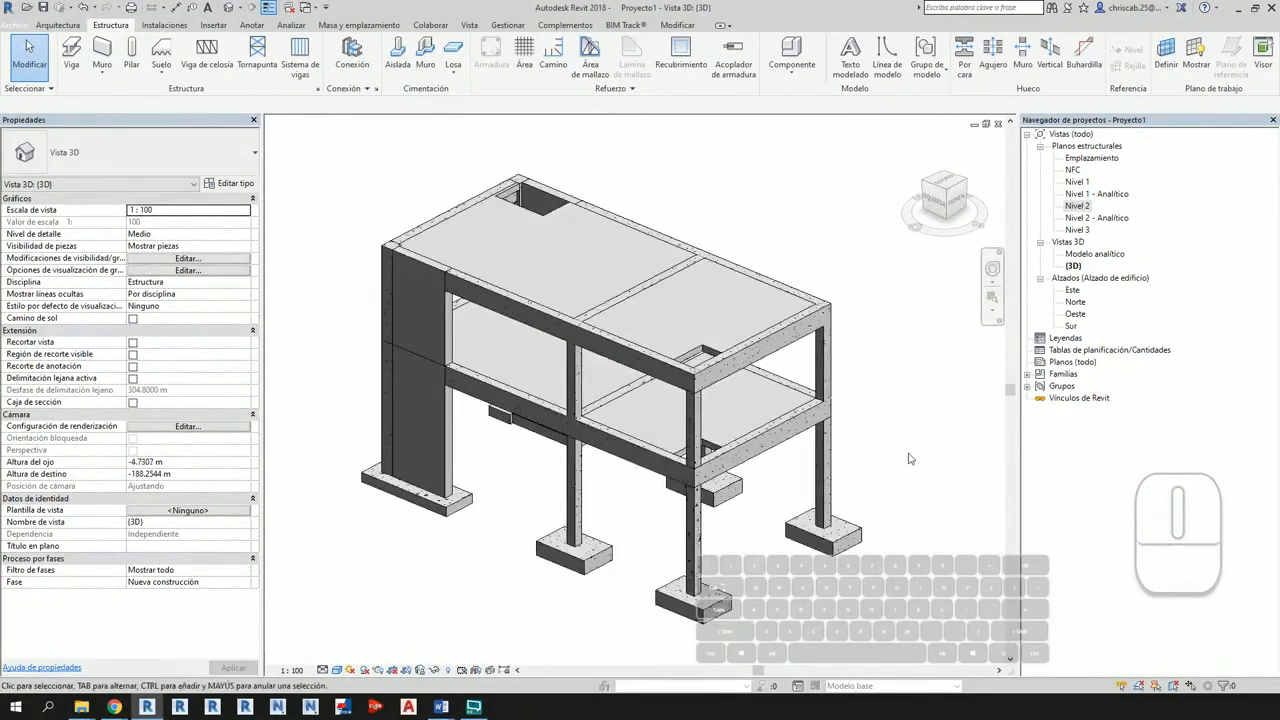
scroll(895, 482, "up", 5)
scroll(900, 460, "up", 5)
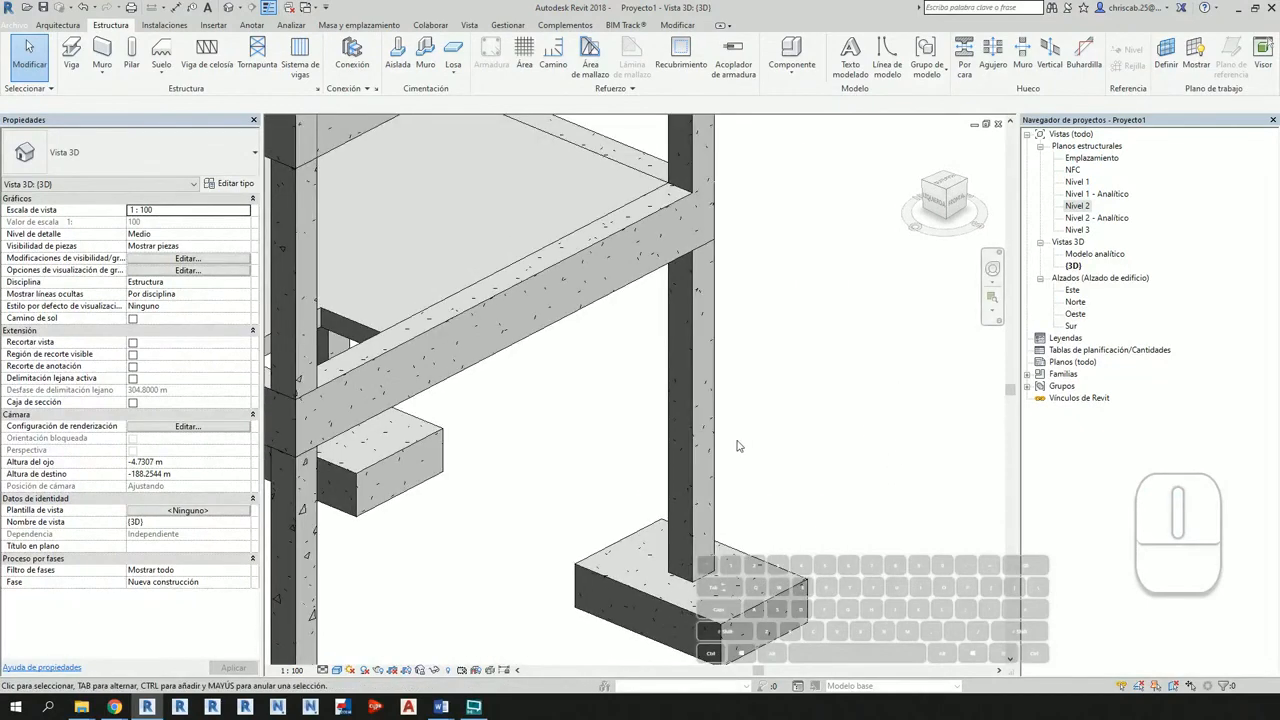
left_click(700, 437)
scroll(690, 440, "down", 1)
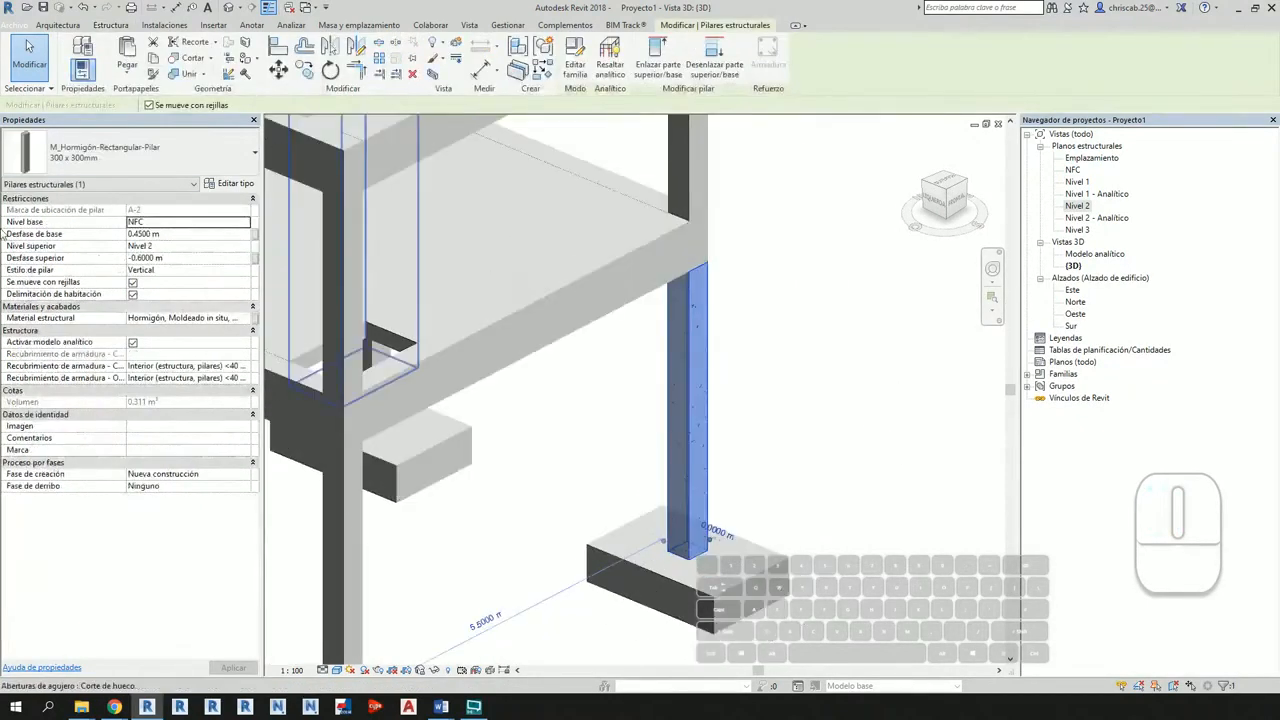
left_click(200, 167)
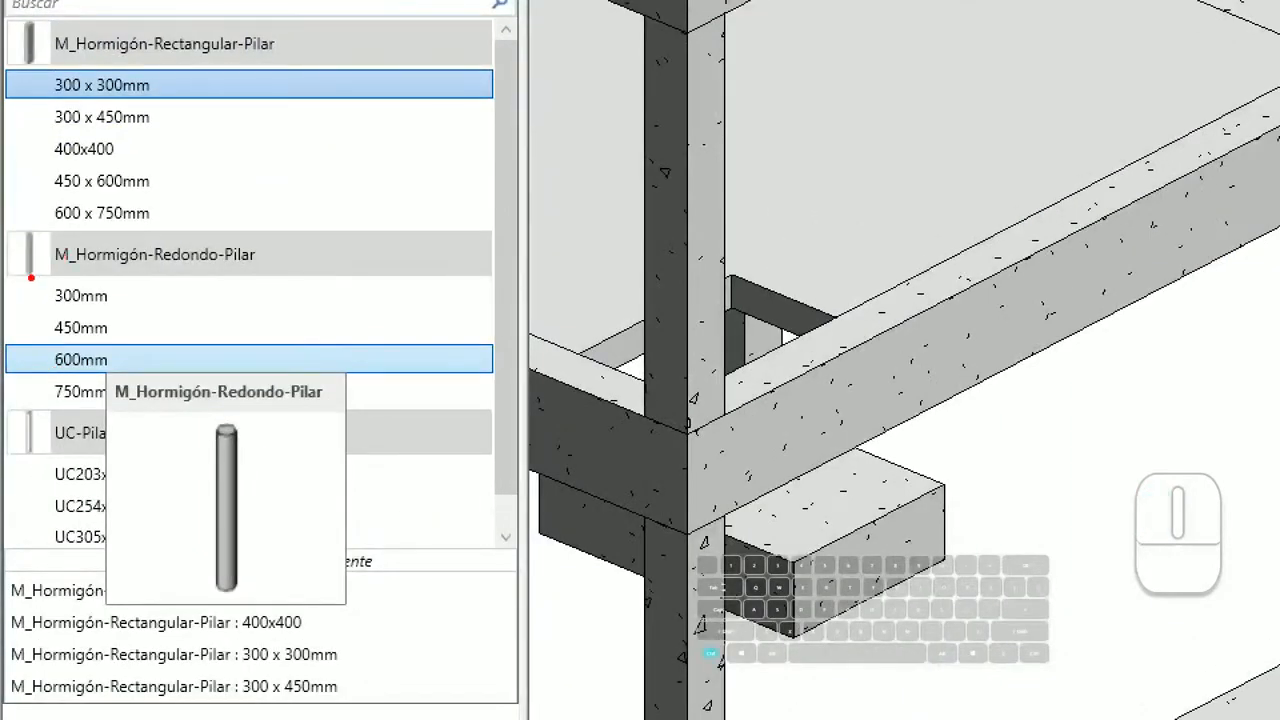
mouse_move(17, 311)
left_mouse_down("ctrl")
mouse_move(60, 328)
mouse_move(131, 313)
left_mouse_up("ctrl")
key("Escape")
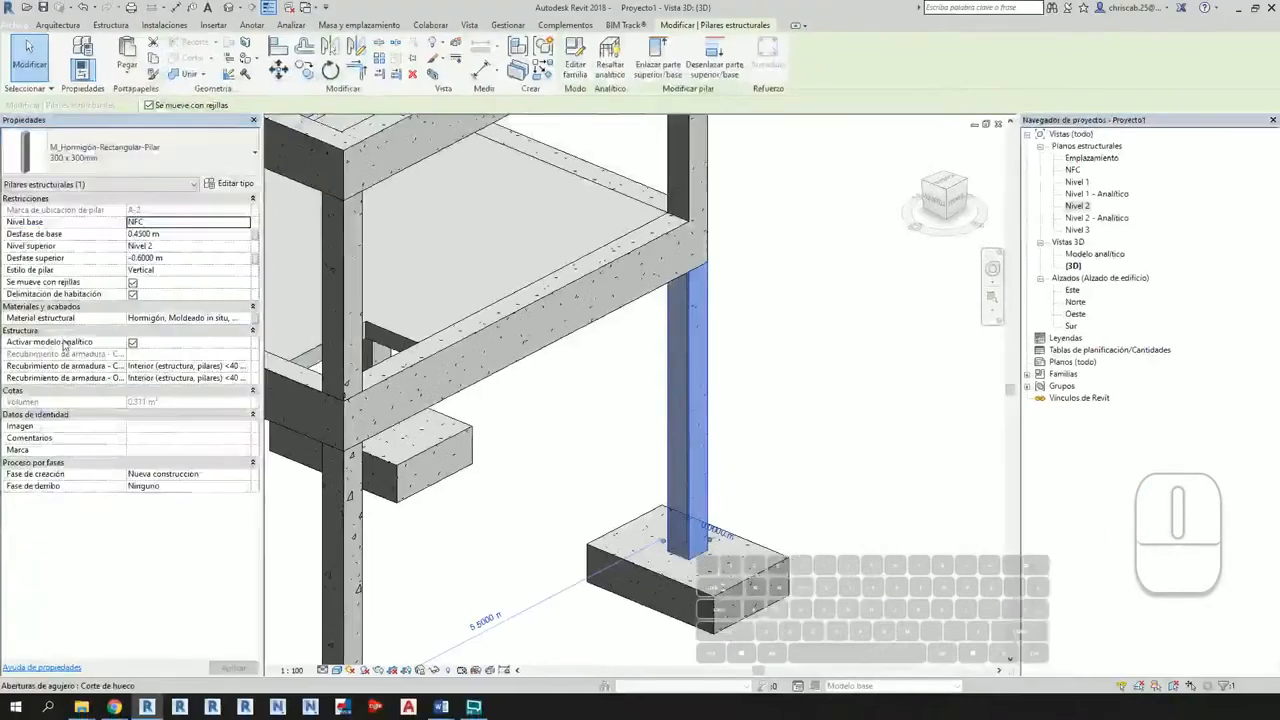
left_click(123, 164)
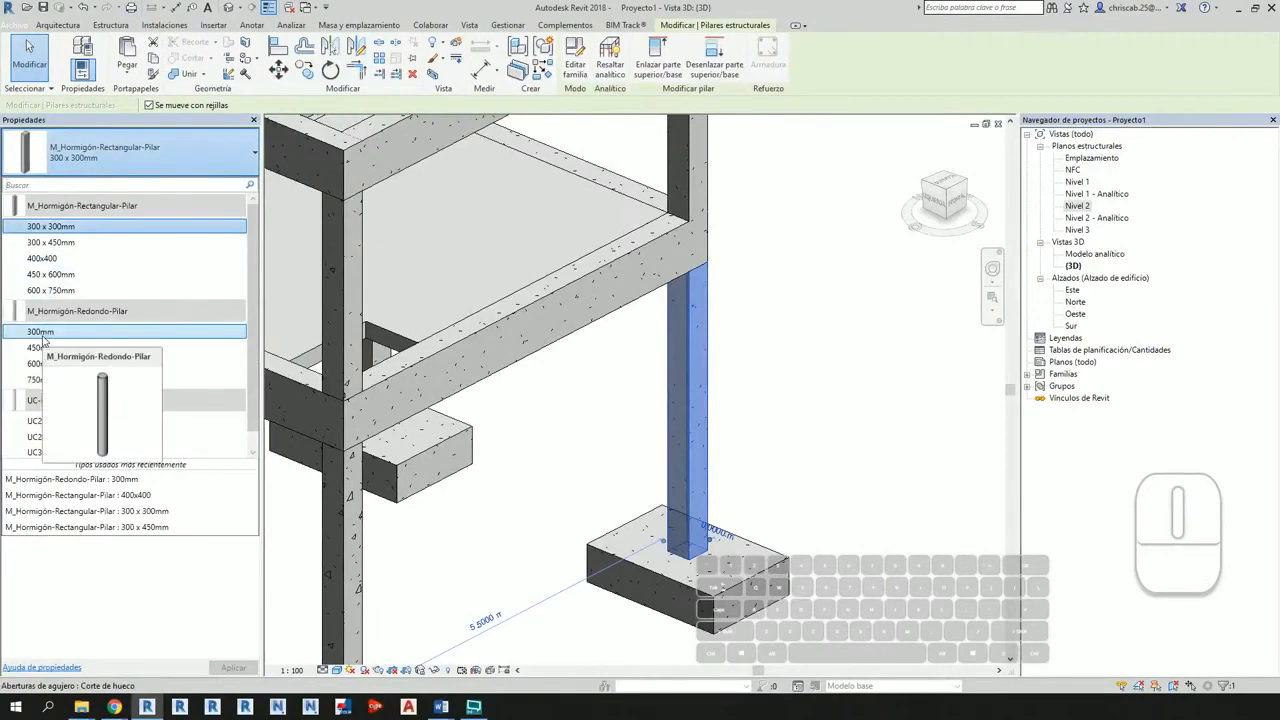
left_click(45, 338)
left_click(830, 495)
Step: Change the rectangular footing under the neighbouring corner column to M_Encepado-3 pilotes, type 1800 x 2000 x 900mm
middle_click_drag(830, 495, 752, 485, "shift")
middle_click_drag(674, 554, 749, 423)
scroll(749, 423, "down", 2)
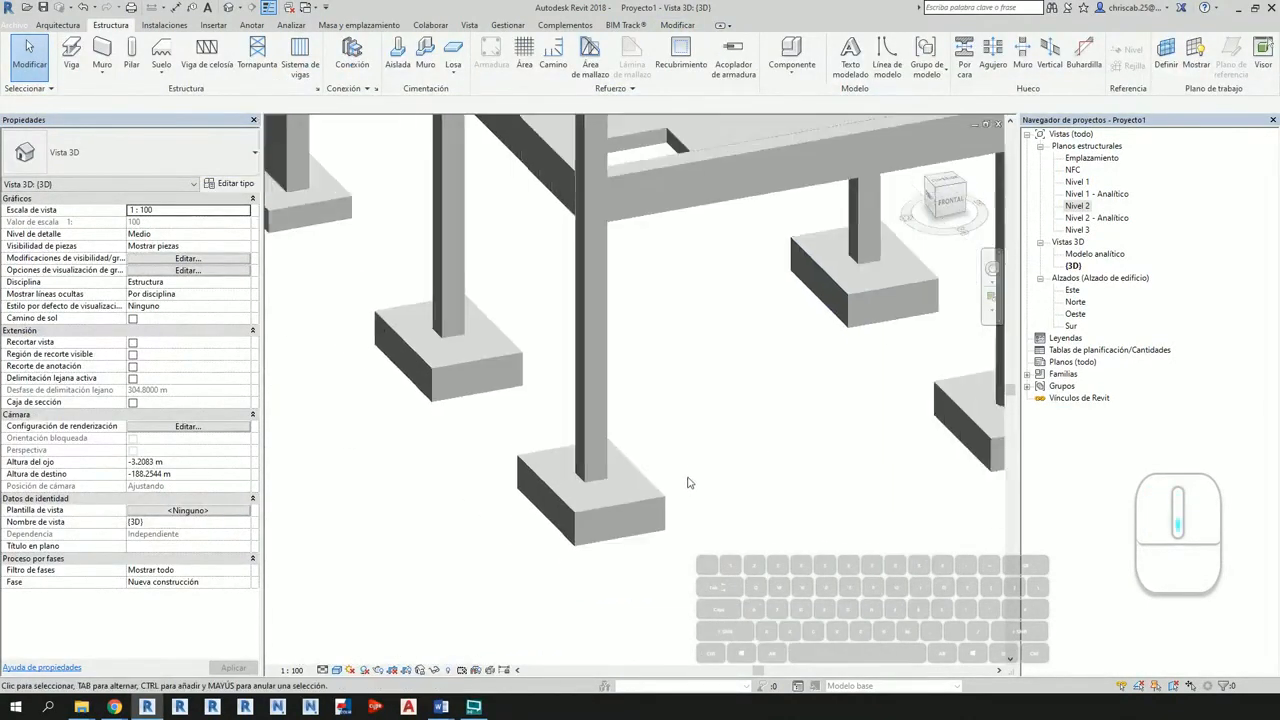
middle_click_drag(689, 540, 616, 599)
left_click(555, 550)
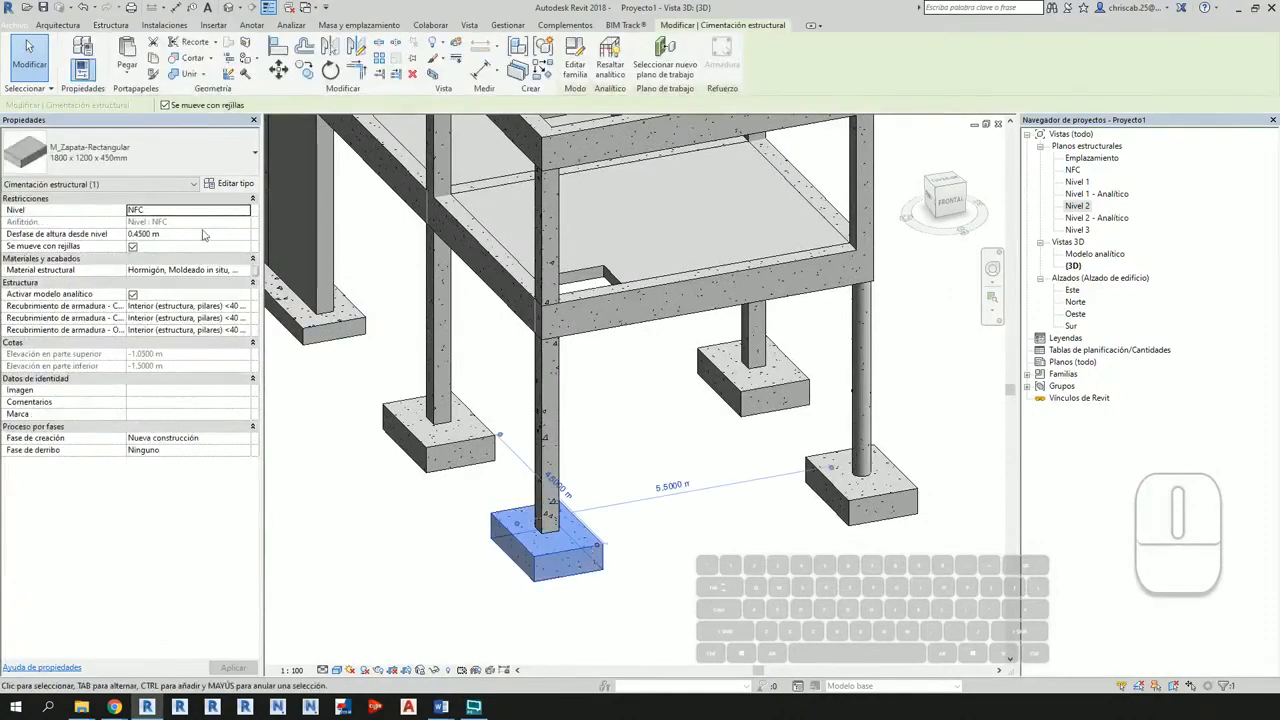
left_click(113, 163)
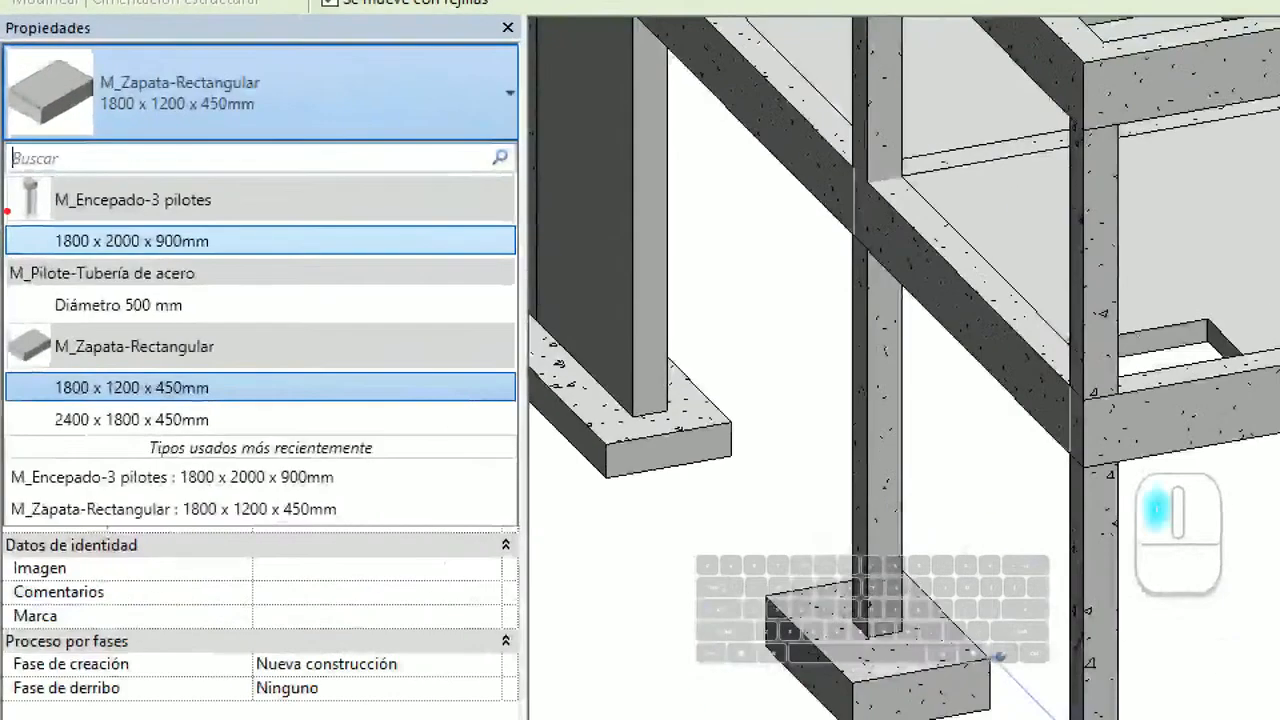
left_click_drag(6, 176, 274, 222, "ctrl")
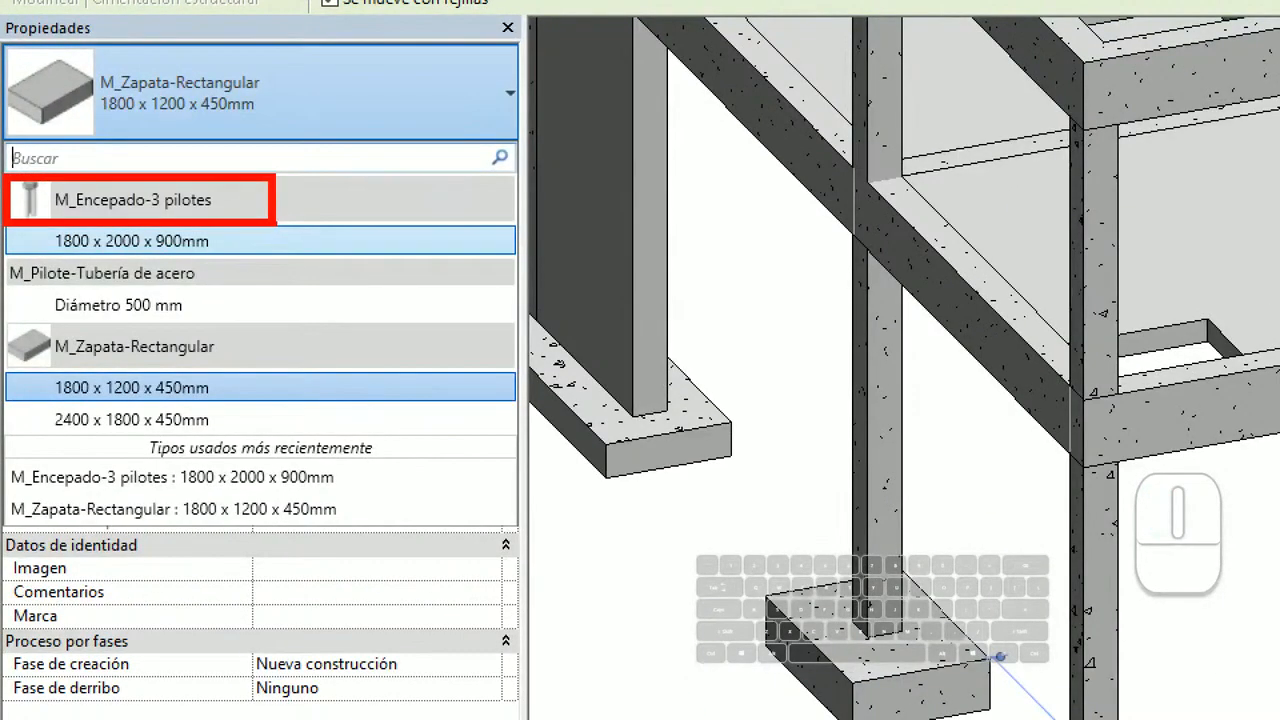
key("Escape")
left_click(113, 155)
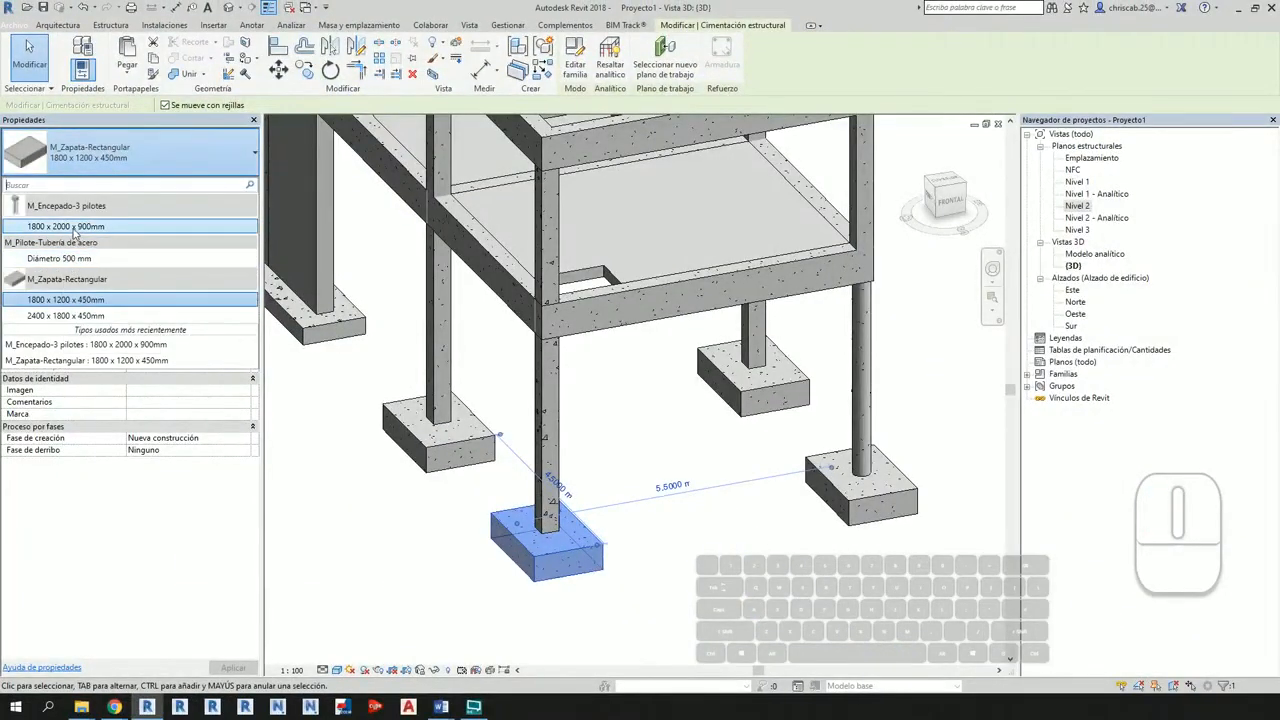
left_click(74, 229)
left_click(691, 569)
Step: Examine the three-pile cap and its piles in 3D together with the whole structure
middle_click_drag(746, 483, 729, 354)
scroll(729, 354, "down", 3)
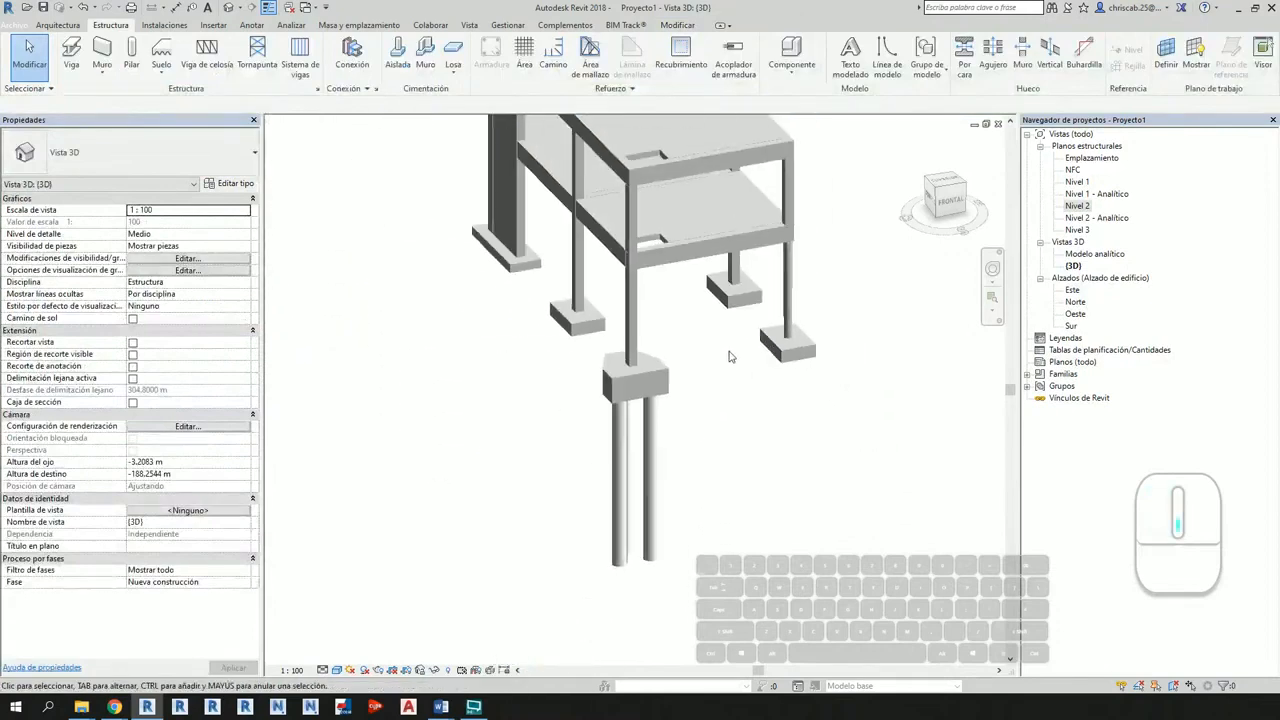
middle_click_drag(789, 414, 903, 369, "shift")
scroll(688, 369, "up", 2)
middle_click_drag(840, 503, 771, 509, "shift")
scroll(771, 507, "down", 4)
Step: Review the M_Encepado-3 pilotes.rfa and M_Hormigón-Redondo-Pilar.rfa files in File Explorer's Sesión 02 folder, and return to the Revit model
key("alt+Tab")
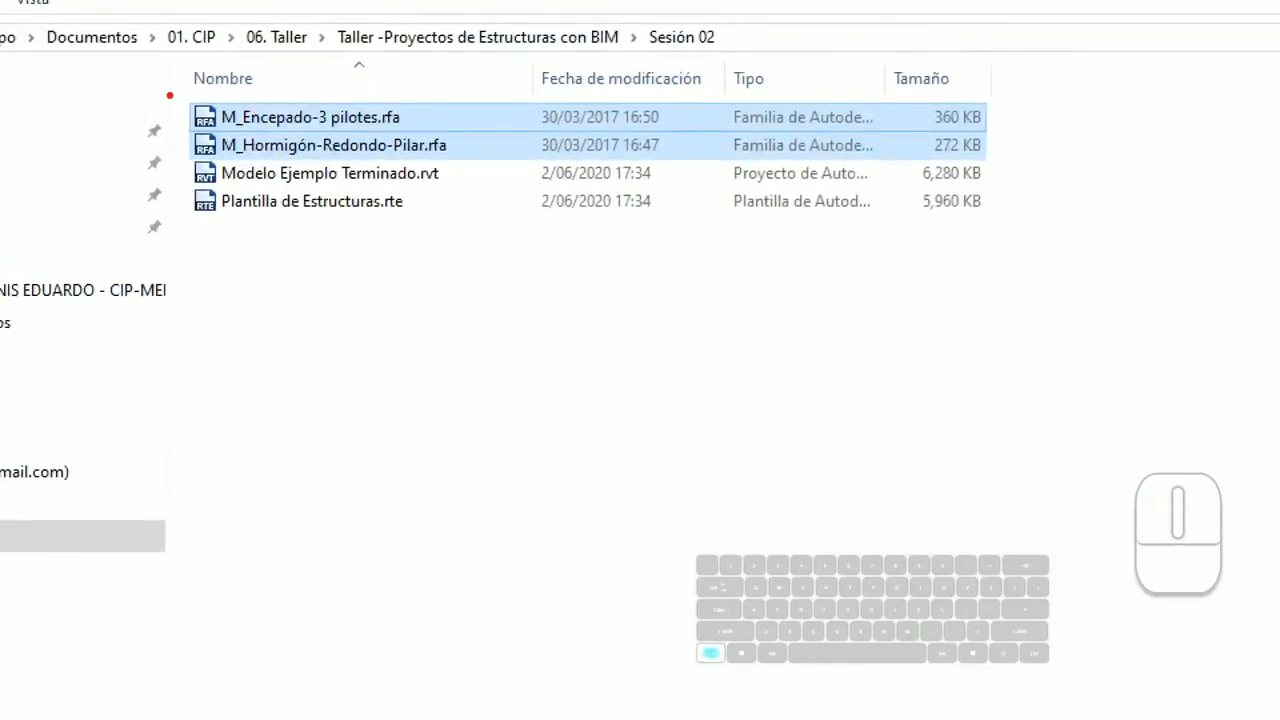
mouse_move(515, 171)
left_mouse_down("ctrl")
mouse_move(474, 206)
mouse_move(554, 372)
left_mouse_up("ctrl")
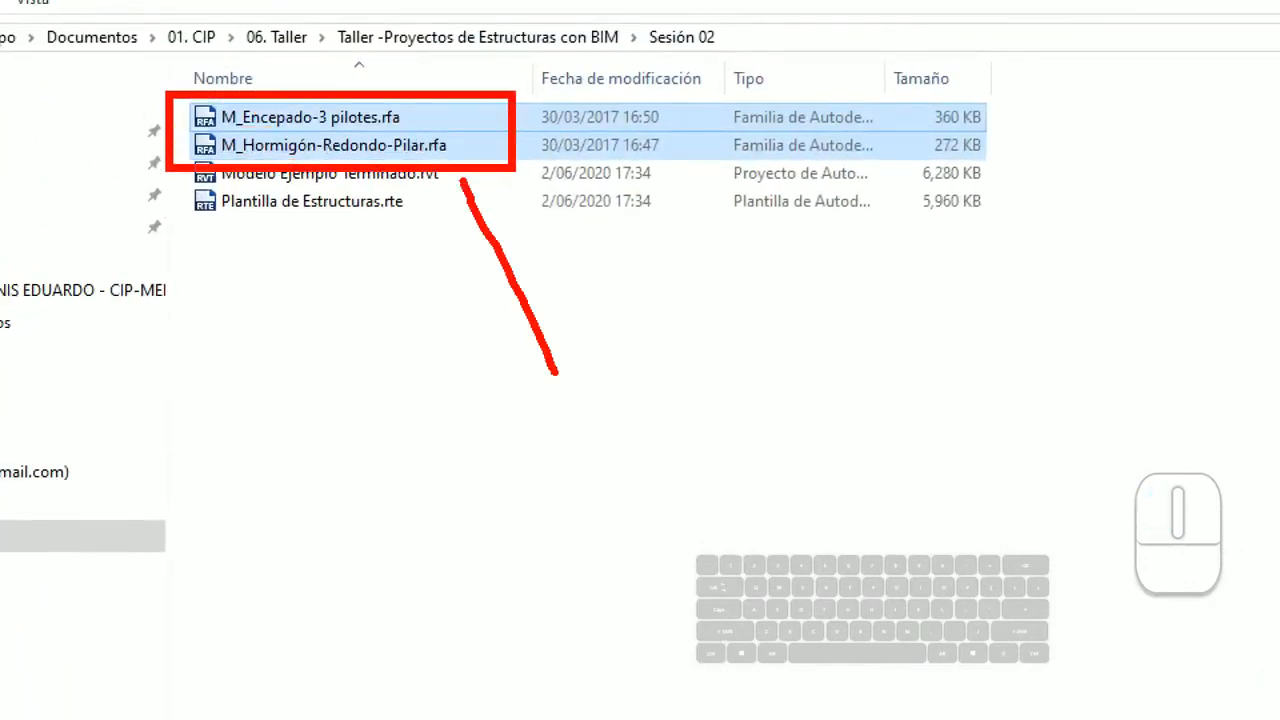
left_click_drag(459, 225, 517, 211)
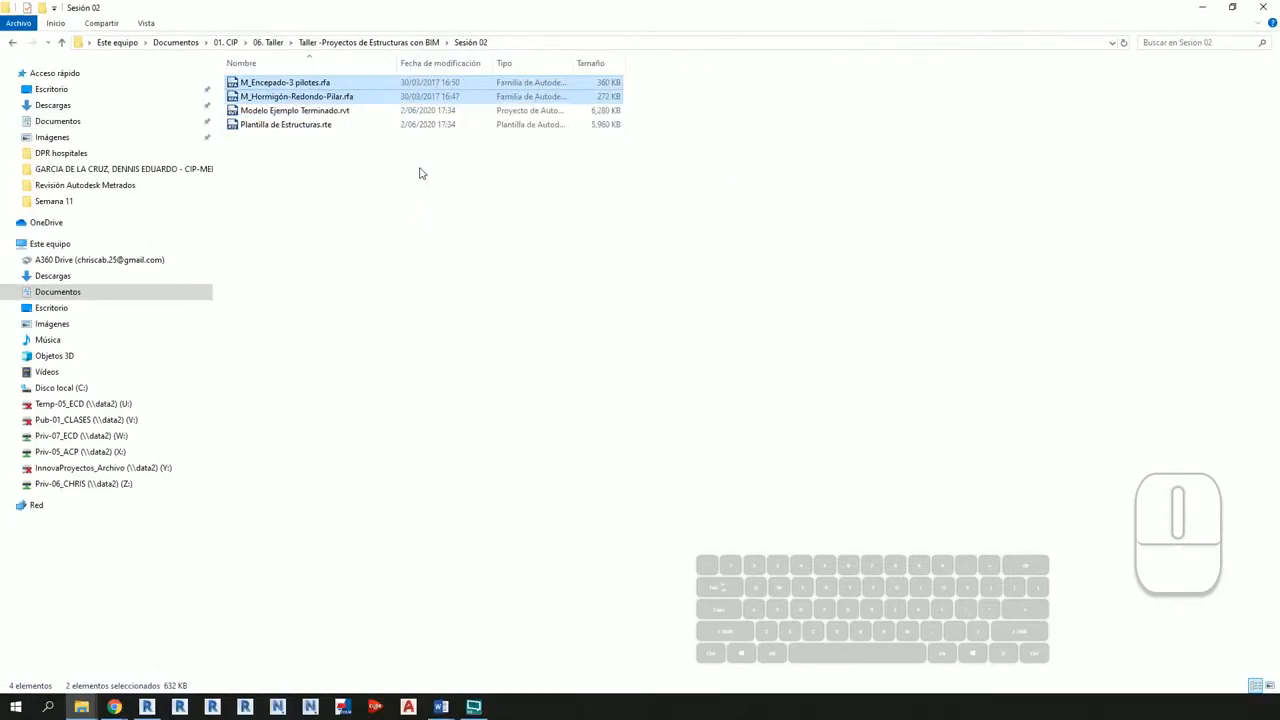
key("alt+Tab")
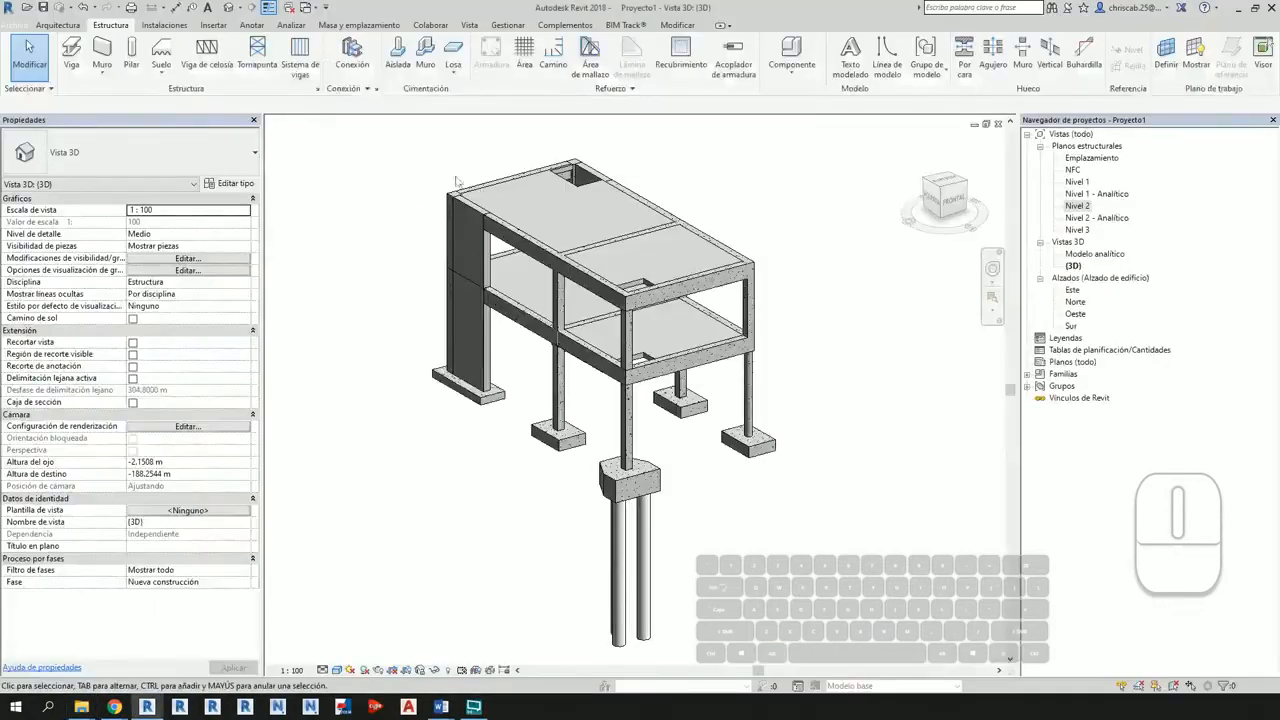
Step: Undo the type changes made to the corner column and the corner footing
middle_click_drag(725, 308, 900, 400, "shift")
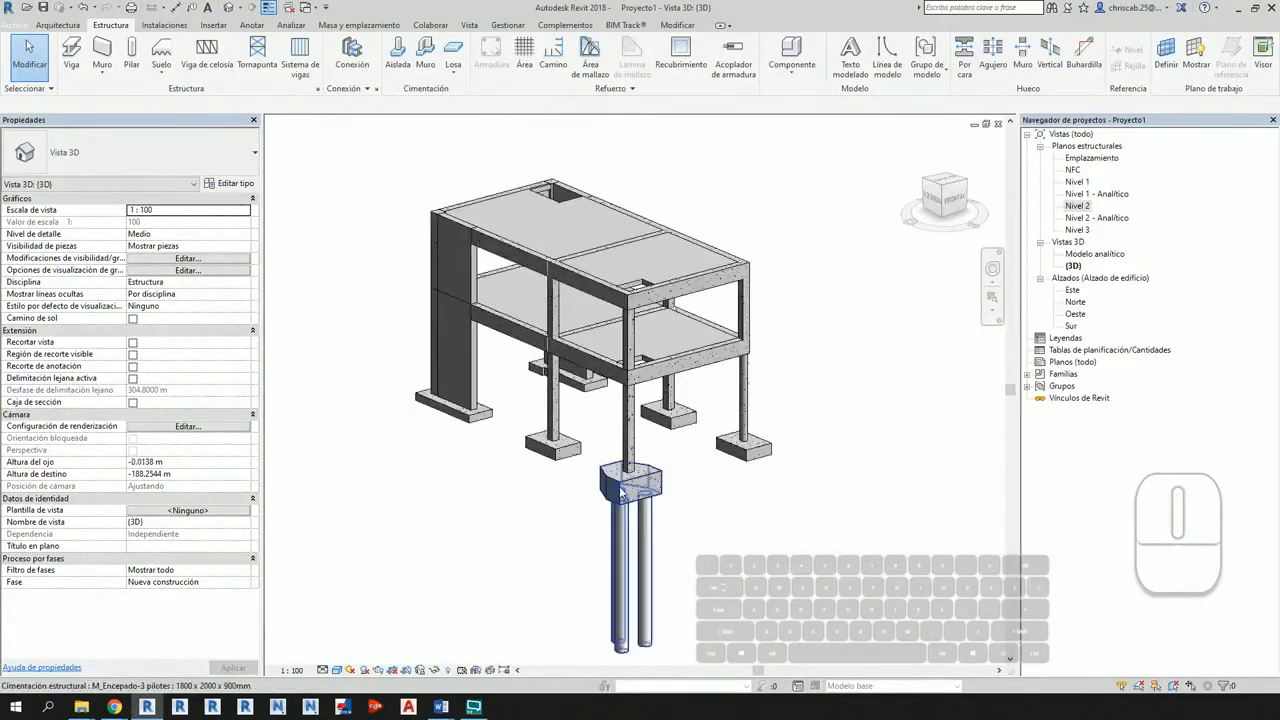
left_click(630, 478)
left_click(801, 543)
key("ctrl+z")
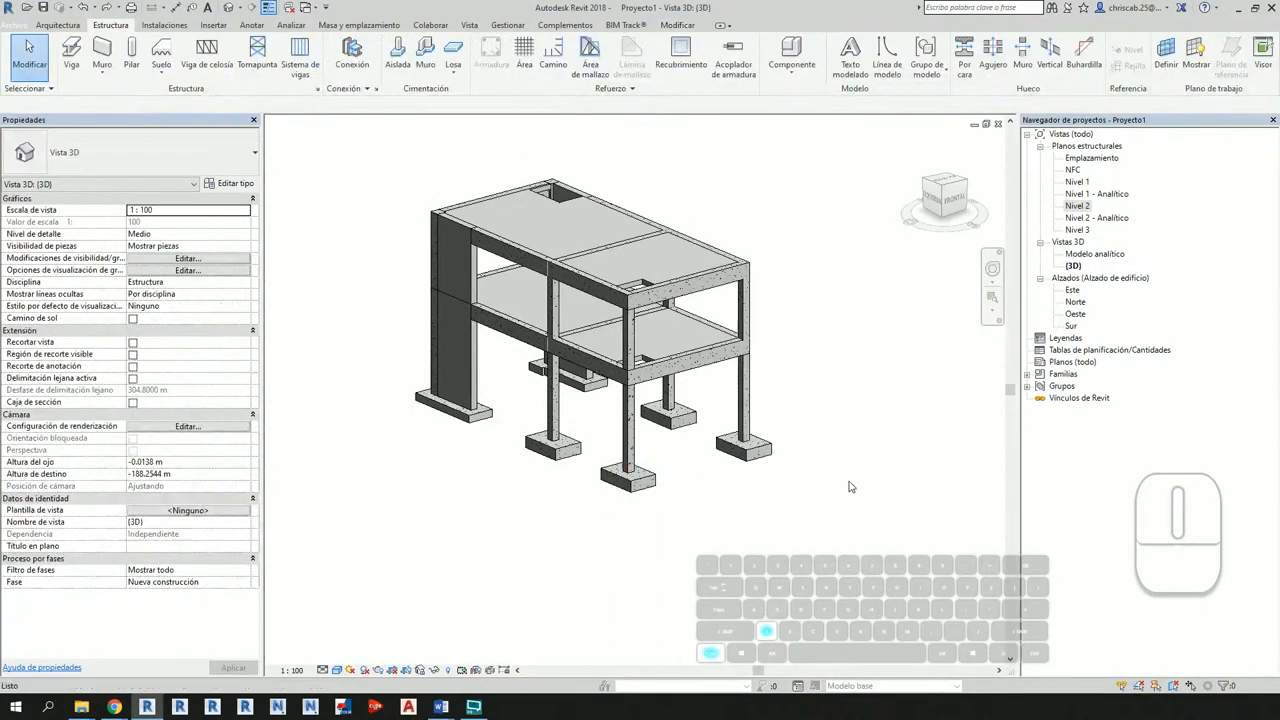
scroll(837, 377, "up", 3)
mouse_move(725, 404)
middle_mouse_down("shift")
mouse_move(809, 407)
mouse_move(841, 430)
middle_mouse_up("shift")
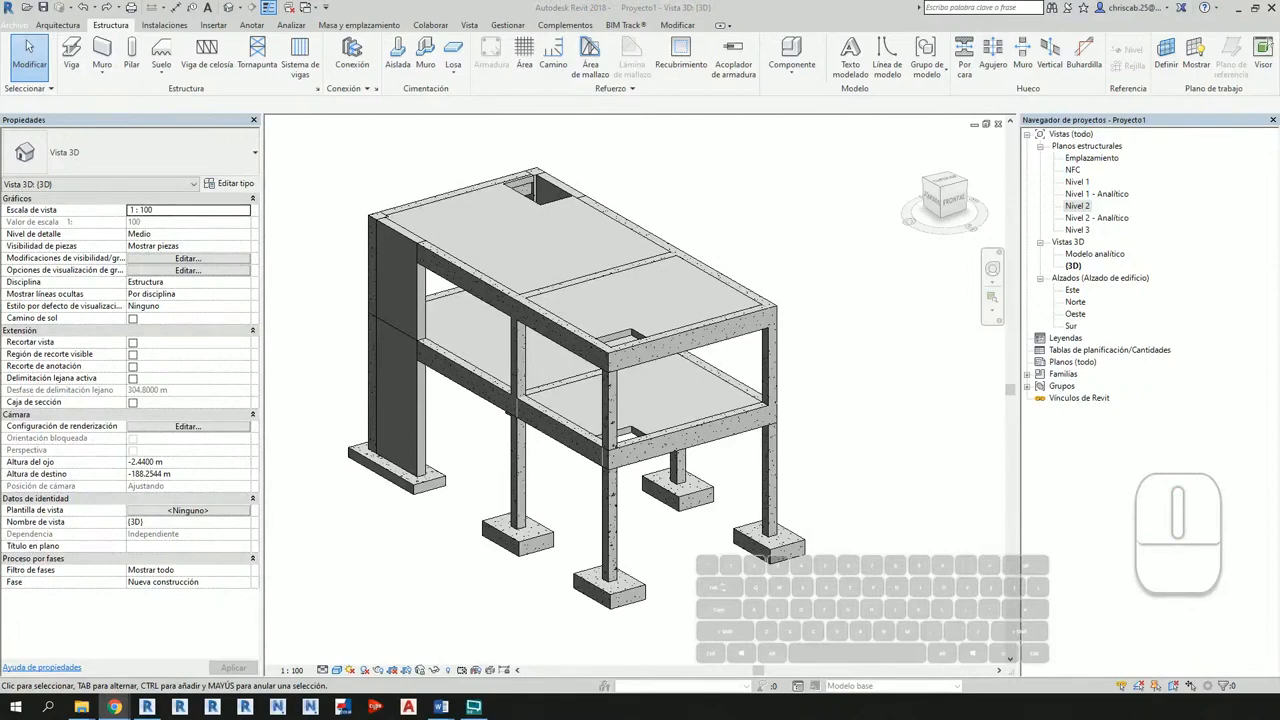
middle_click_drag(800, 419, 899, 533, "shift")
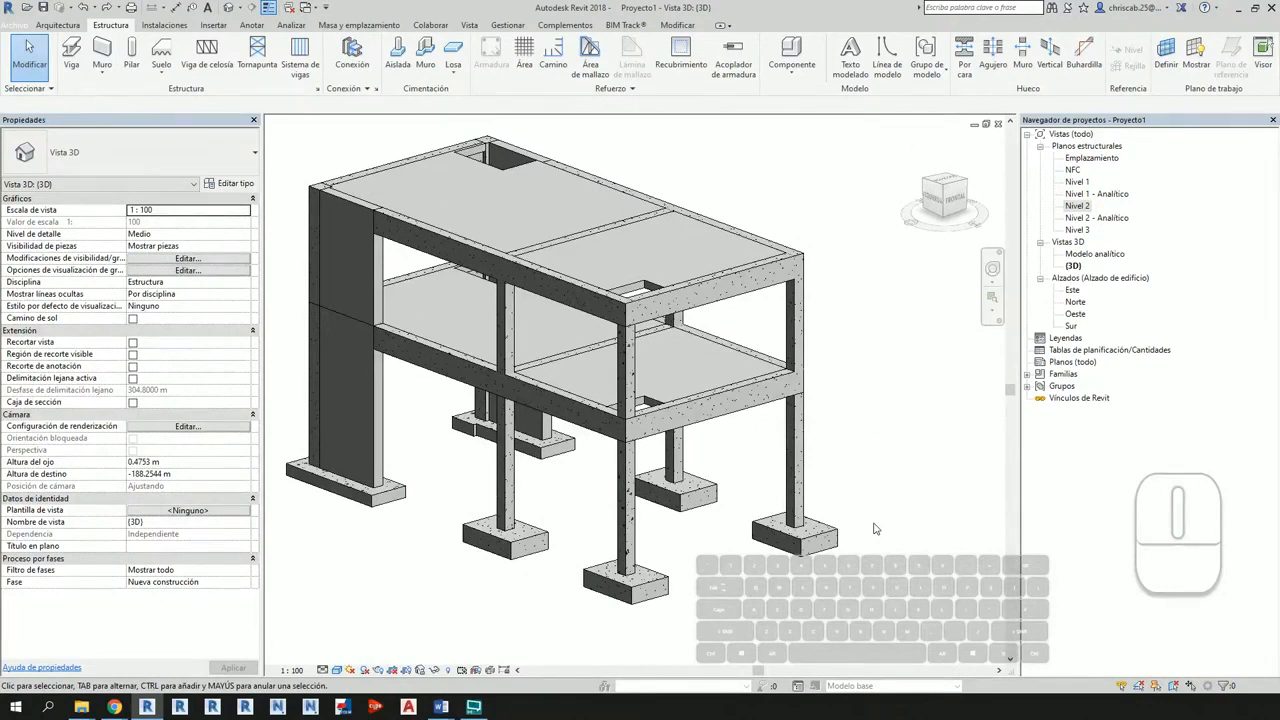
key("alt+Tab")
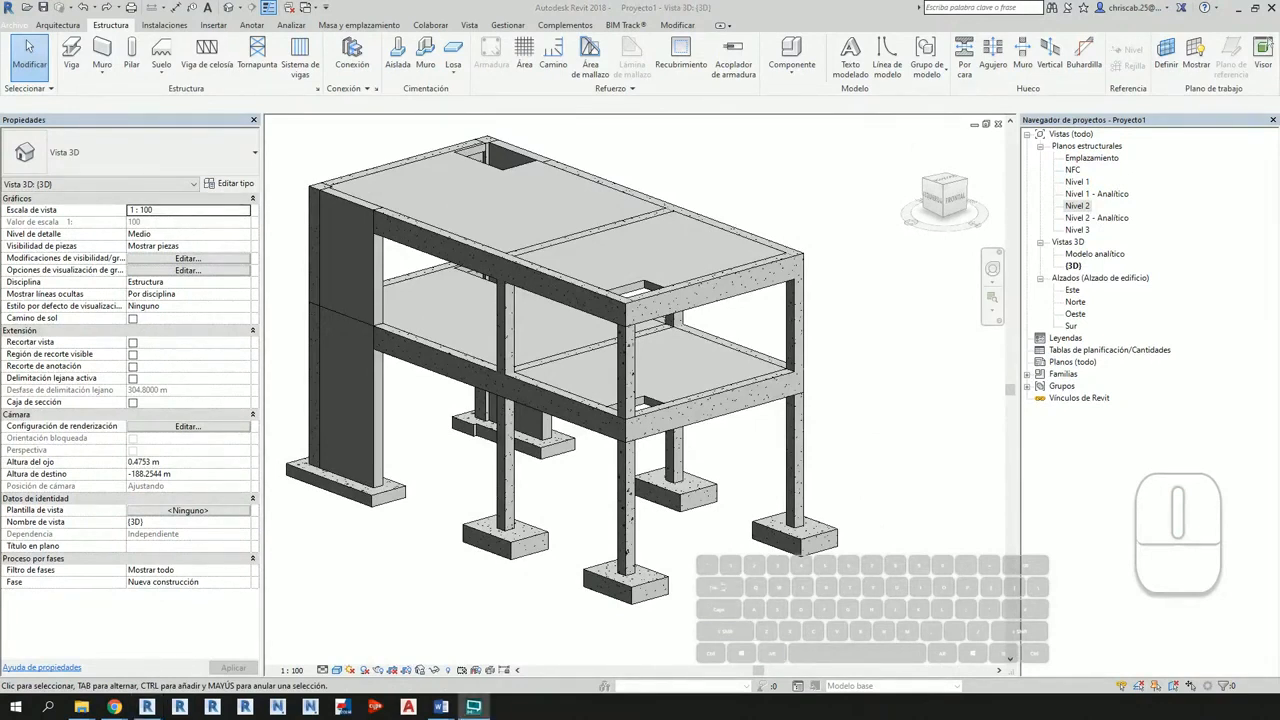